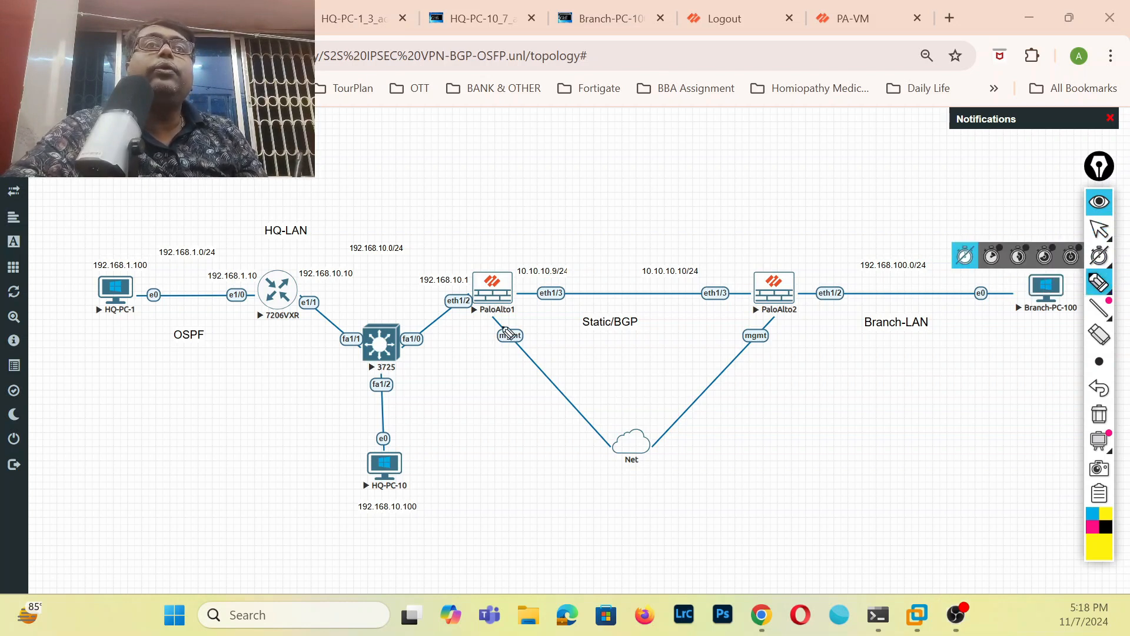
Underline PaloAlto1, PaloAlto2, Branch-PC-100 and the HQ-PC-10 address in yellow on the topology diagram.
left_click_drag(473, 328, 526, 313)
left_click_drag(745, 319, 813, 306)
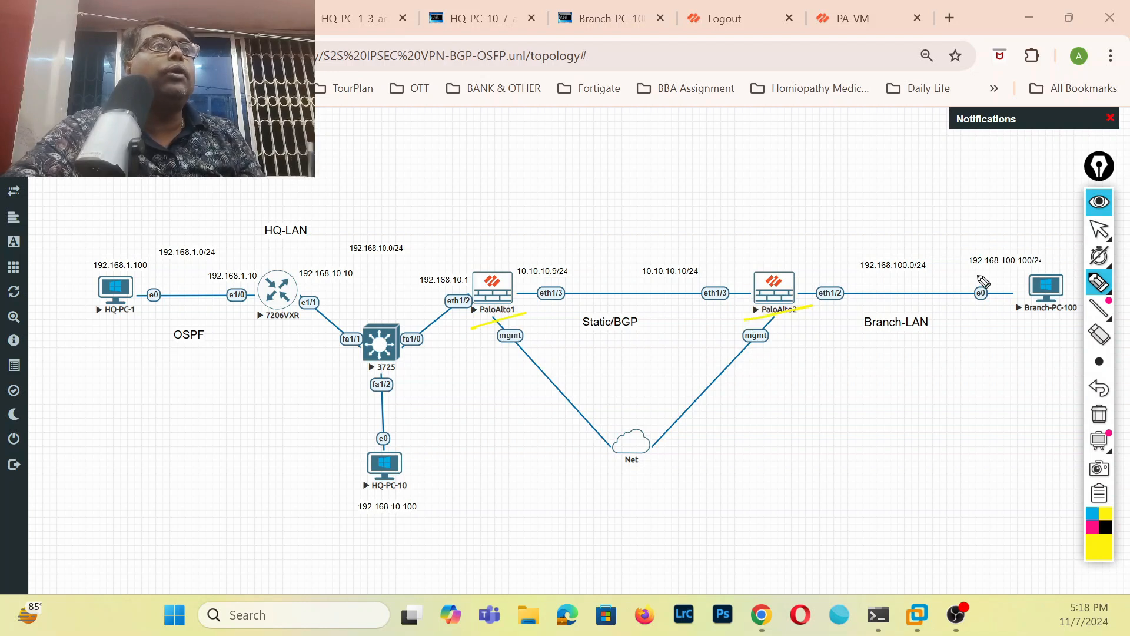
left_click_drag(1023, 319, 1085, 310)
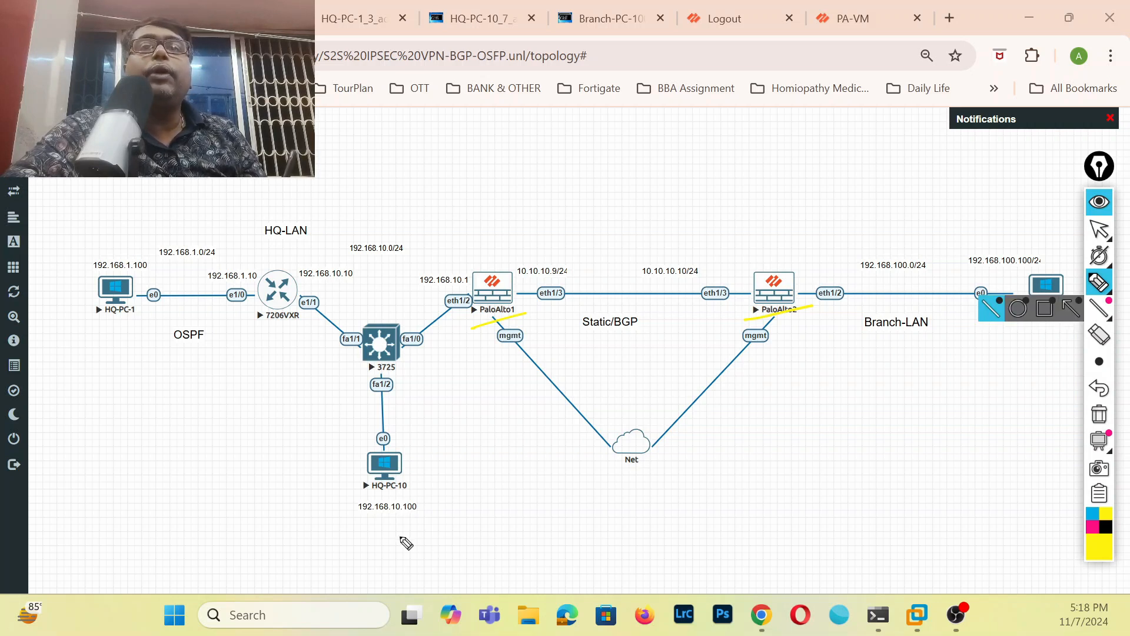
left_click_drag(381, 522, 435, 506)
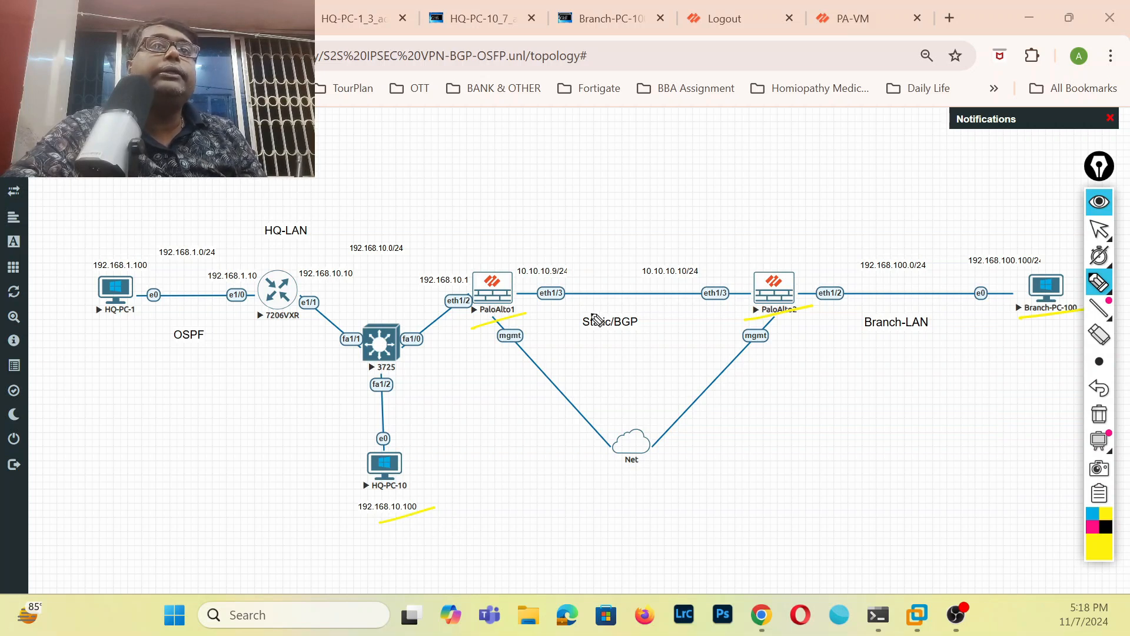
Draw two yellow tick marks above the Static/BGP label and short marks beside HQ-PC-10 and under Branch-PC-100.
left_click_drag(586, 307, 602, 302)
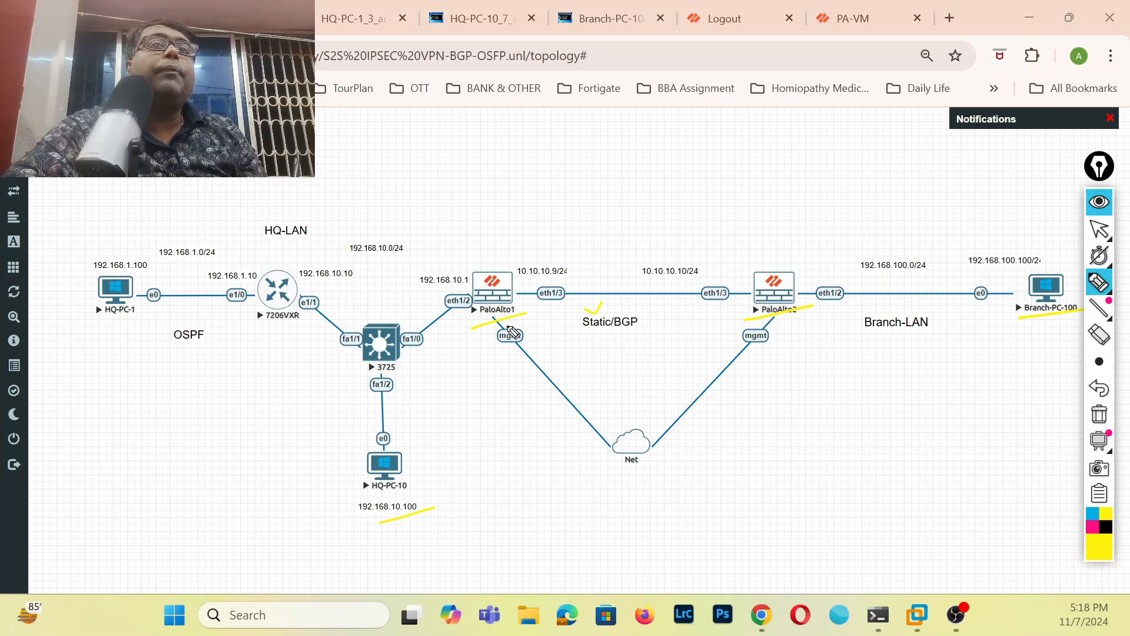
left_click_drag(1040, 335, 1049, 331)
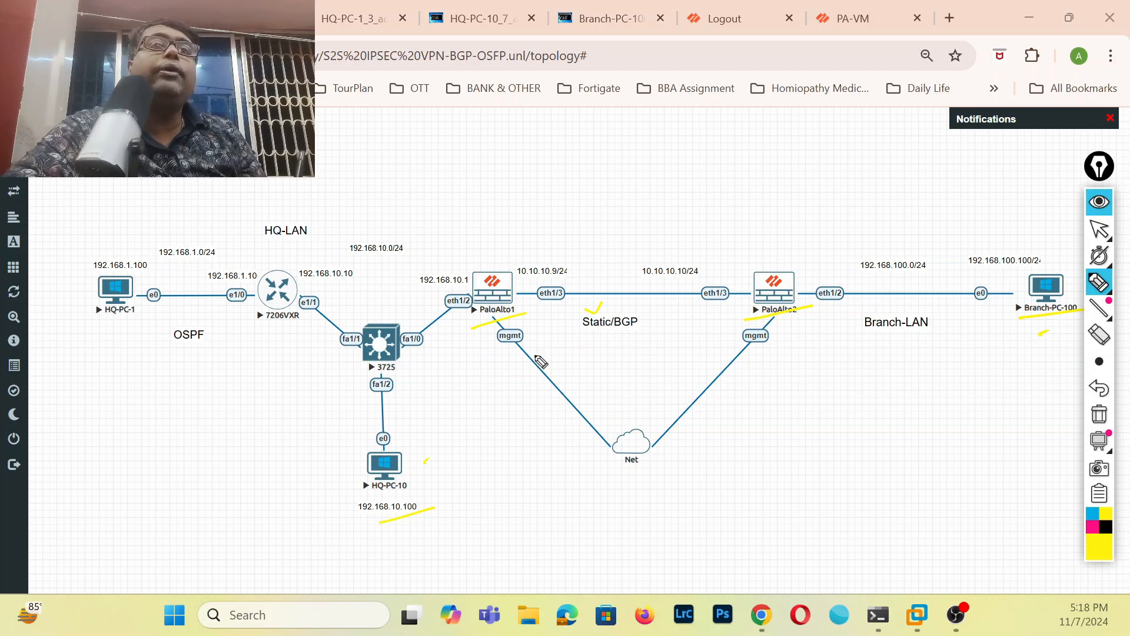
left_click_drag(621, 305, 637, 299)
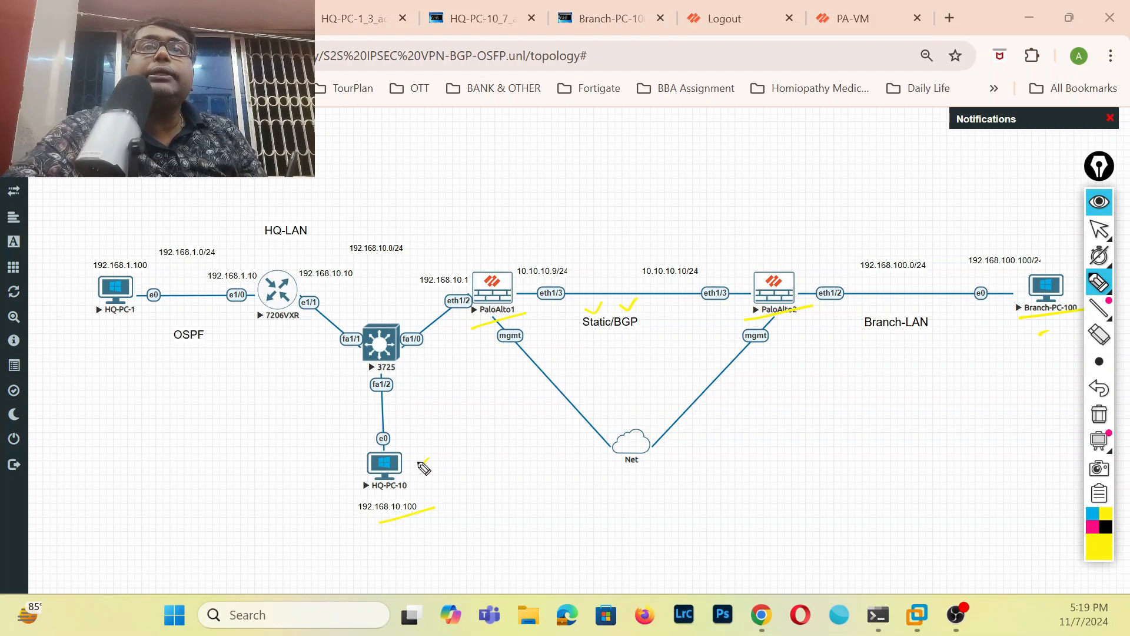
left_click_drag(1035, 334, 1058, 332)
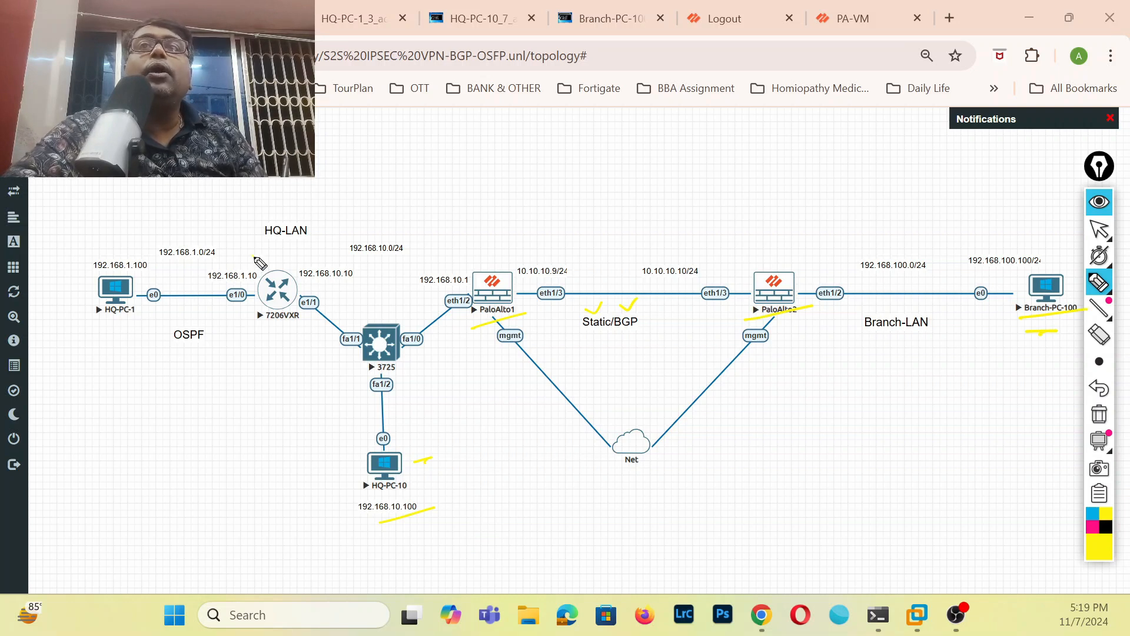
Mark the 7206VXR router, the 192.168.10.10 and 192.168.10.1 addresses and PaloAlto1, and draw a curve between PaloAlto1 and the Static/BGP link.
left_click_drag(252, 254, 278, 249)
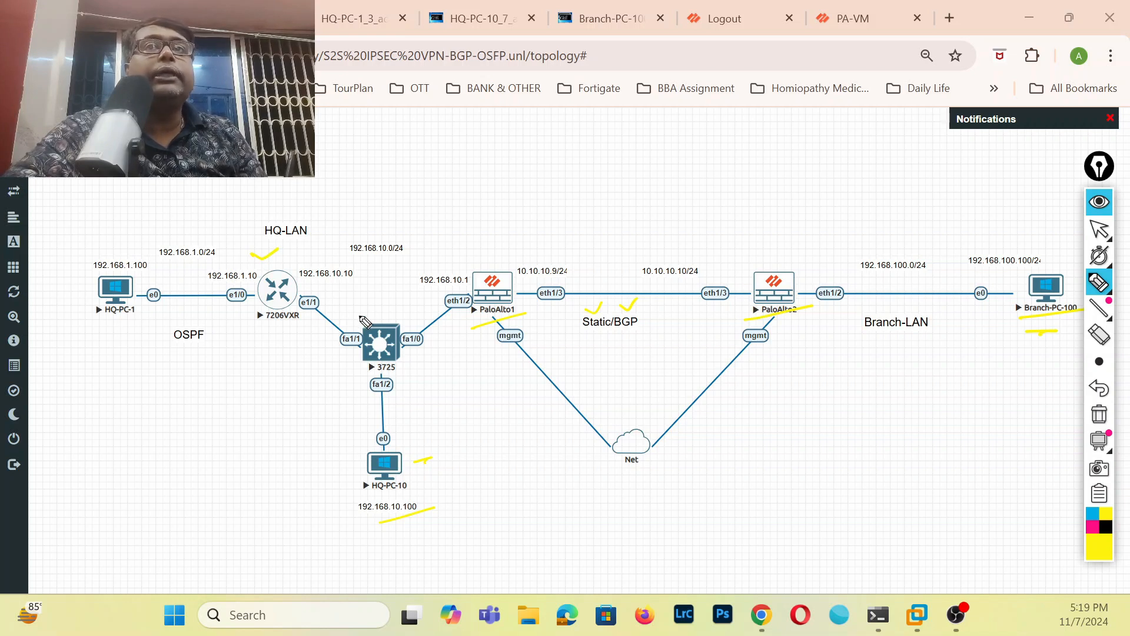
left_click_drag(299, 284, 307, 283)
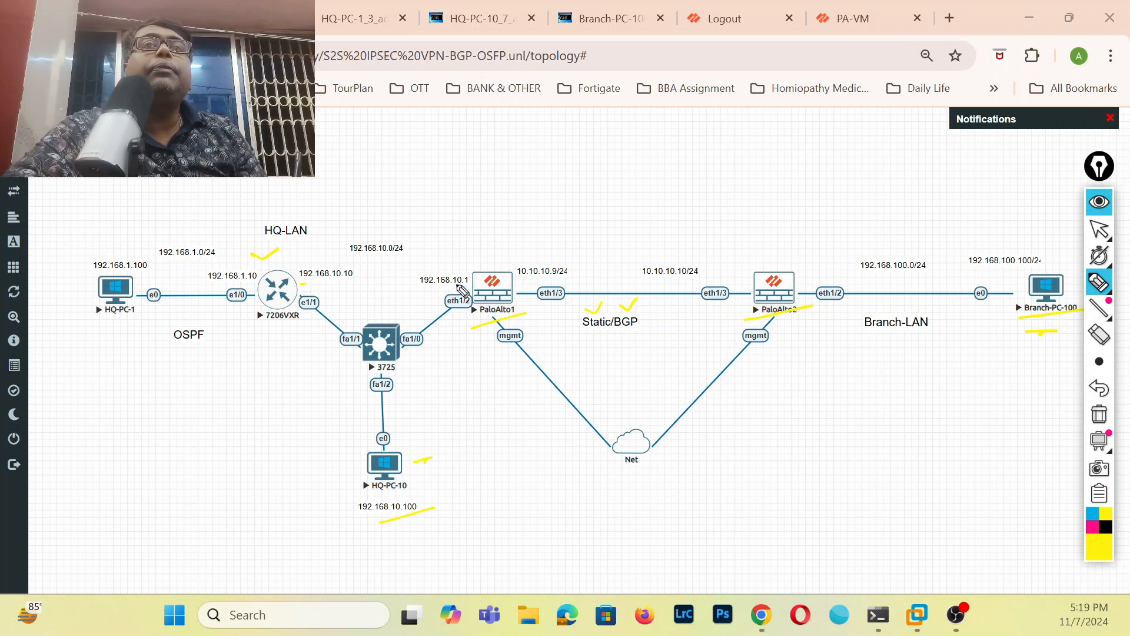
left_click_drag(461, 285, 475, 283)
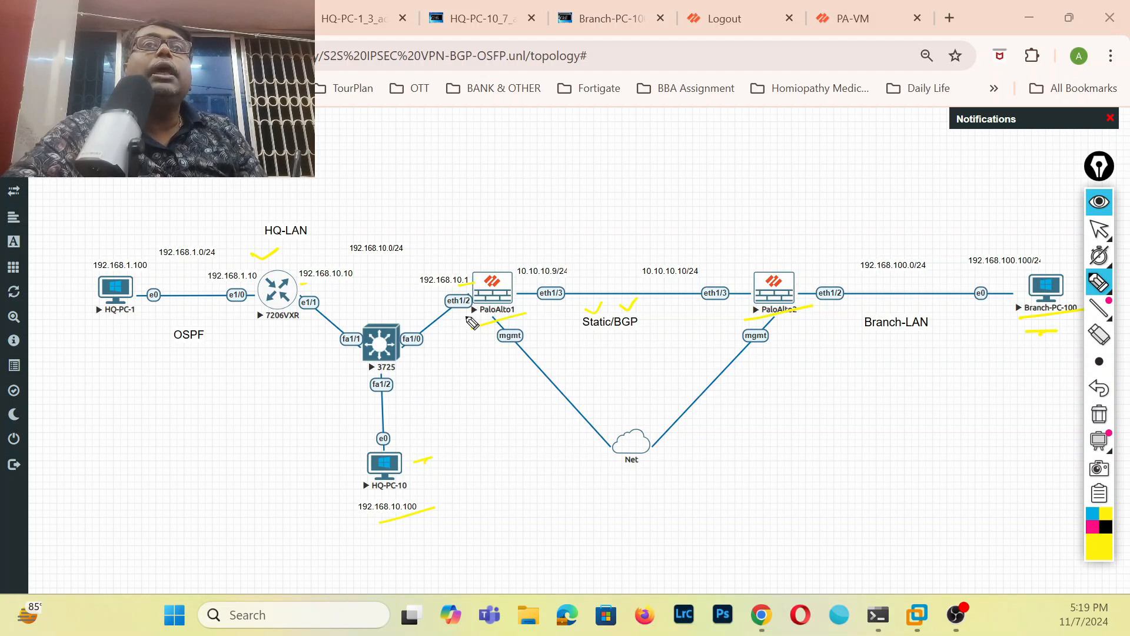
left_click_drag(485, 252, 519, 312)
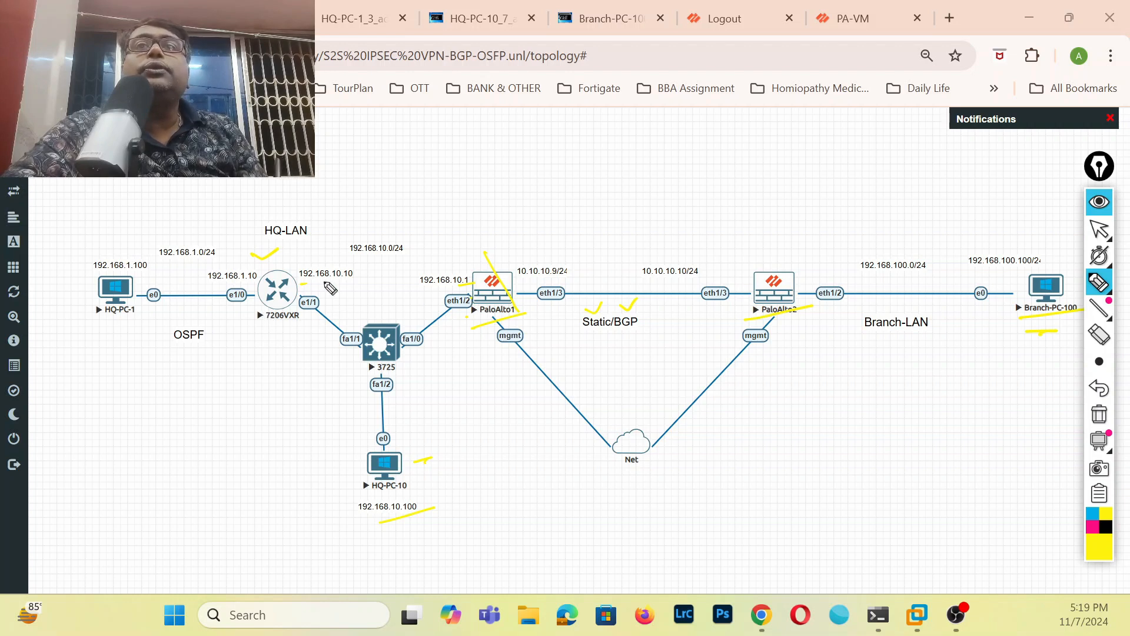
left_click_drag(287, 258, 306, 254)
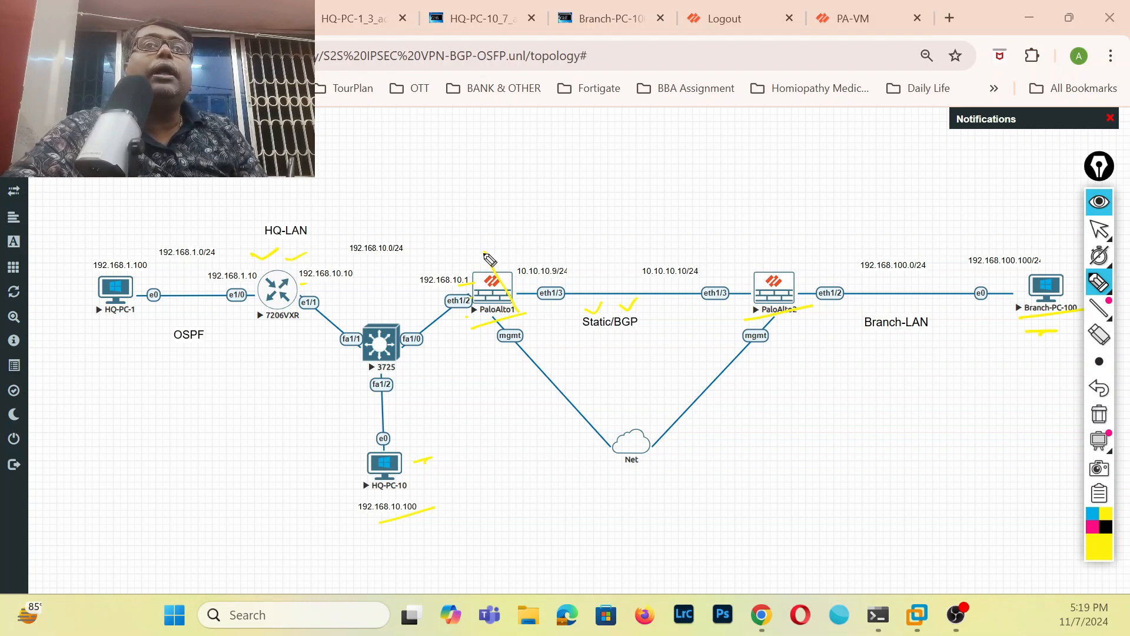
mouse_move(635, 259)
left_mouse_down()
mouse_move(608, 252)
mouse_move(633, 278)
mouse_move(476, 240)
left_mouse_up()
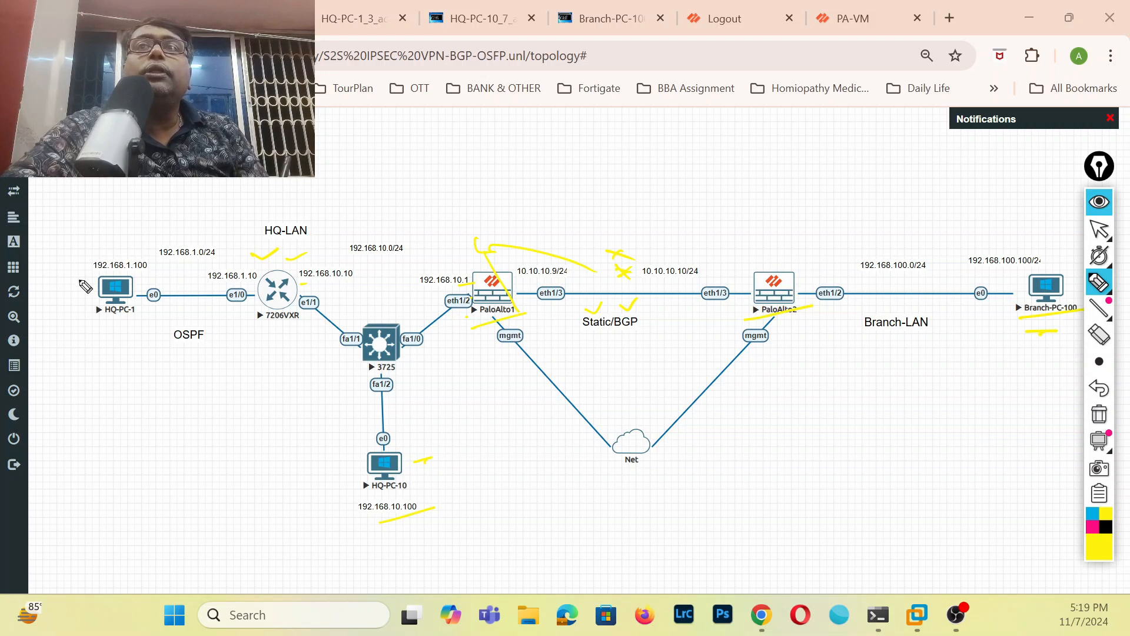
Annotate the headquarters side in yellow: HQ-PC-1, the 192.168.1.0/24 network, the area near HQ-PC-10 and the HQ-LAN label.
left_click_drag(44, 273, 93, 270)
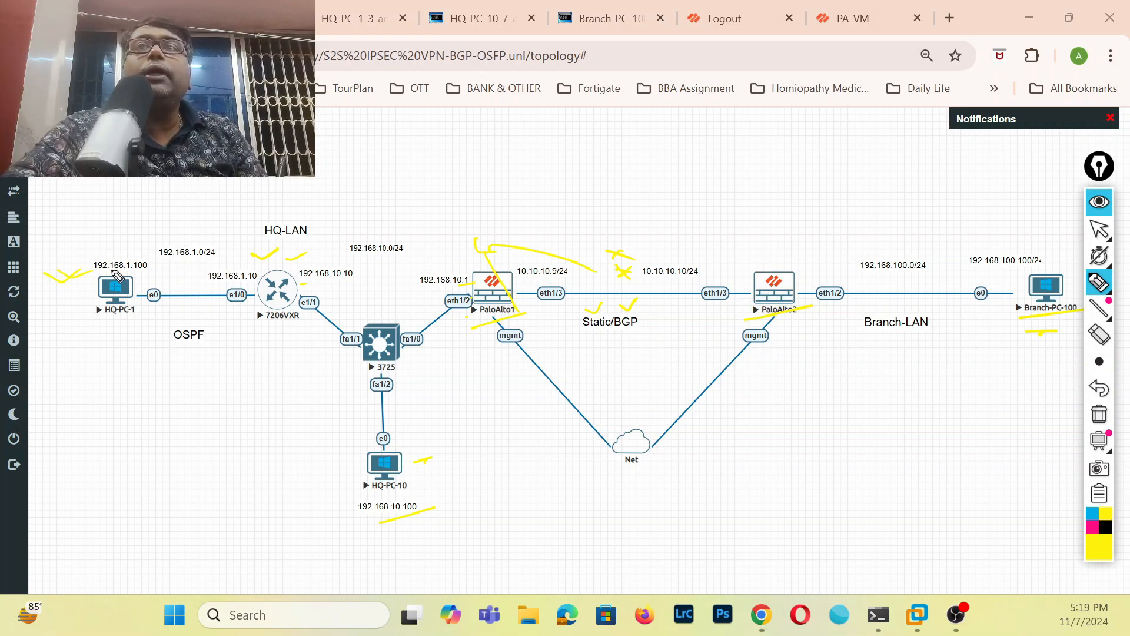
left_click_drag(169, 267, 222, 259)
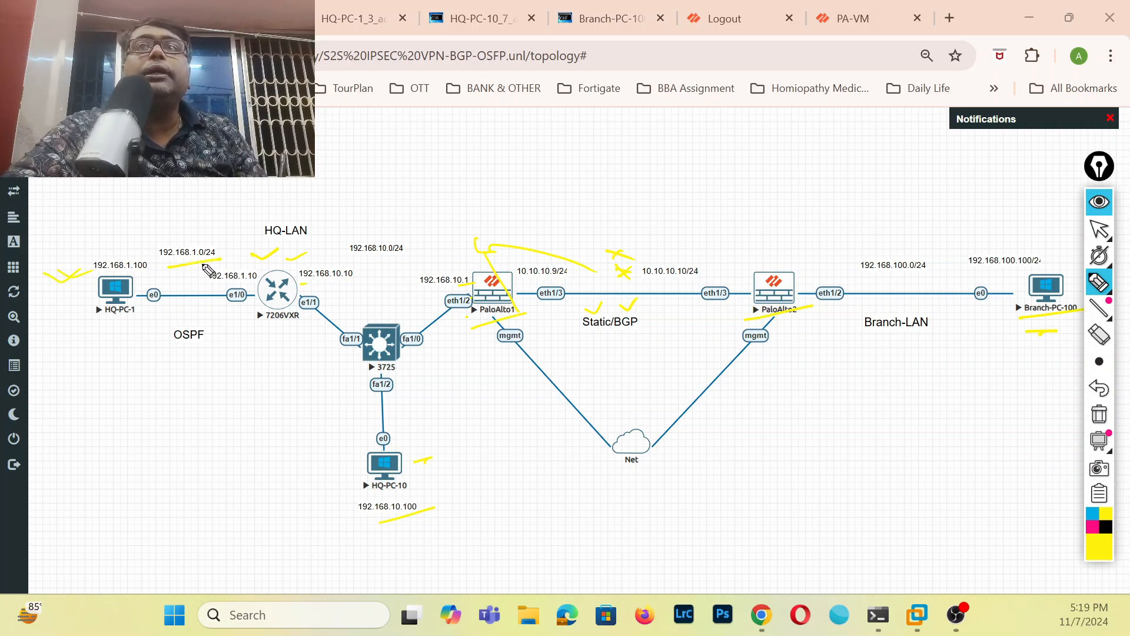
left_click_drag(120, 226, 142, 227)
mouse_move(289, 420)
left_mouse_down()
mouse_move(315, 429)
mouse_move(303, 424)
mouse_move(315, 415)
left_mouse_up()
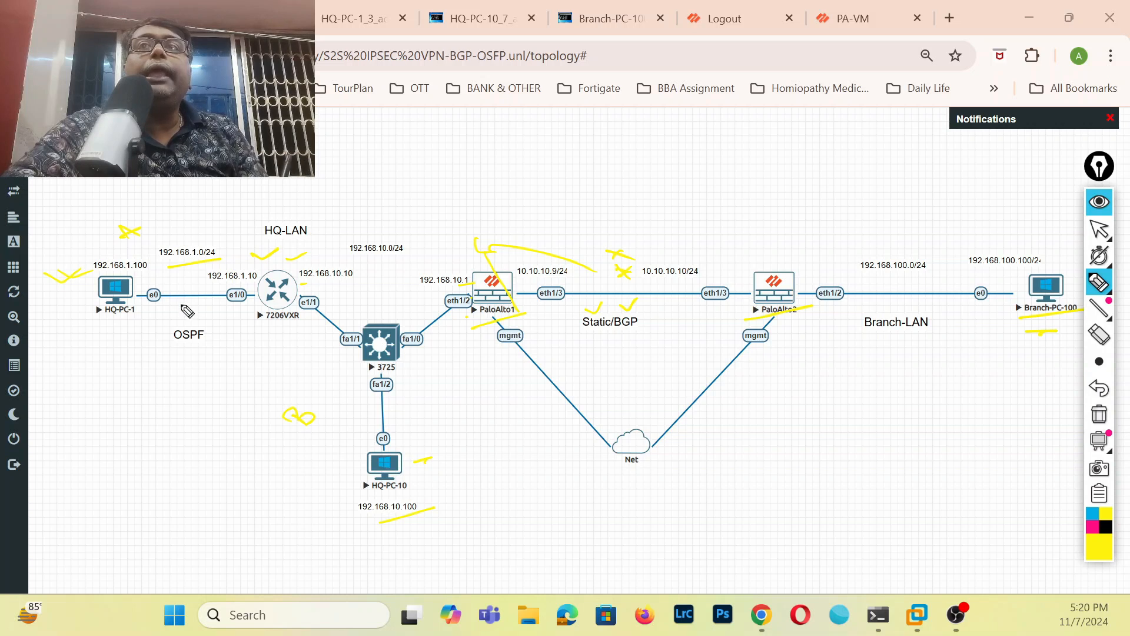
left_click_drag(313, 239, 335, 232)
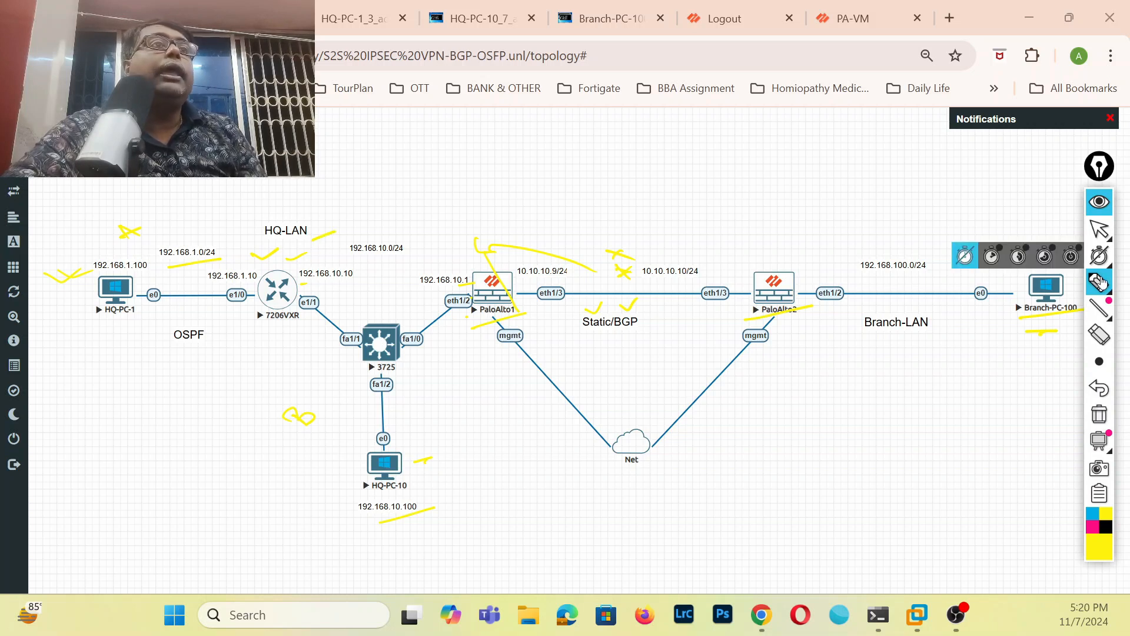
Underline Branch-LAN, Static/BGP, the 192.168.1.0/24 network and the earlier headquarters marks, and add a stroke beneath the firewall link.
left_click_drag(896, 337, 953, 323)
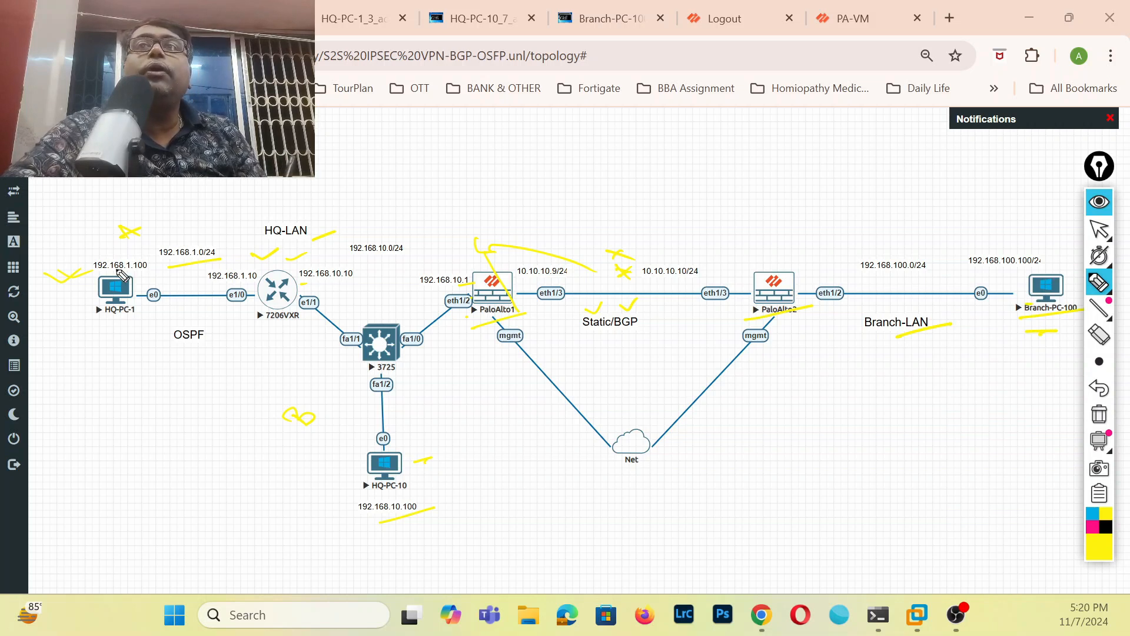
left_click_drag(126, 241, 178, 230)
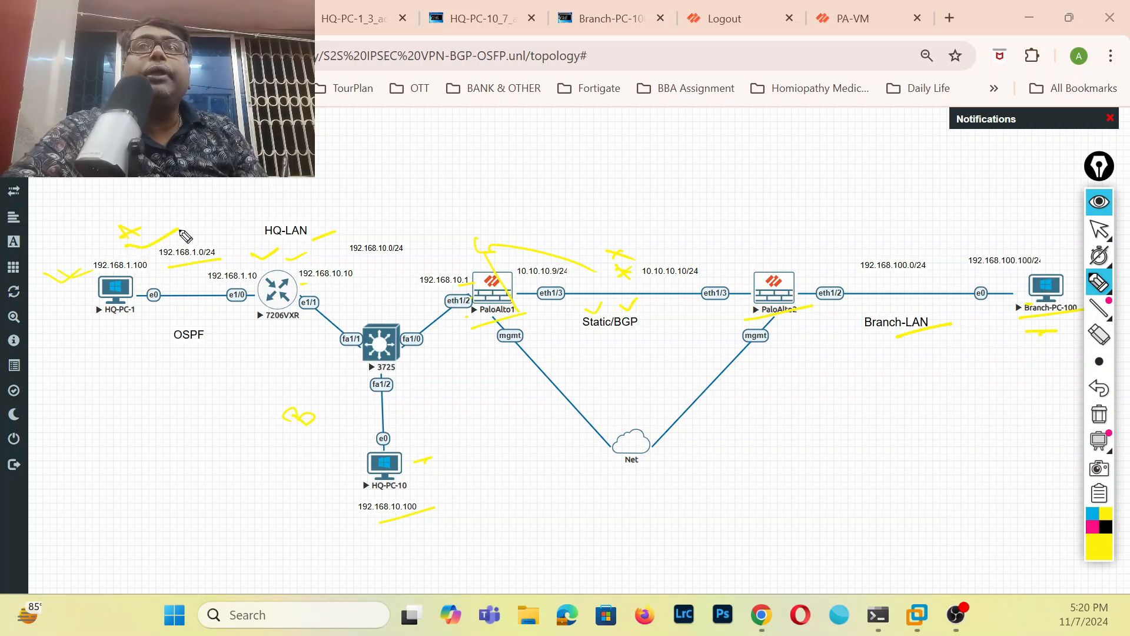
left_click_drag(299, 431, 331, 428)
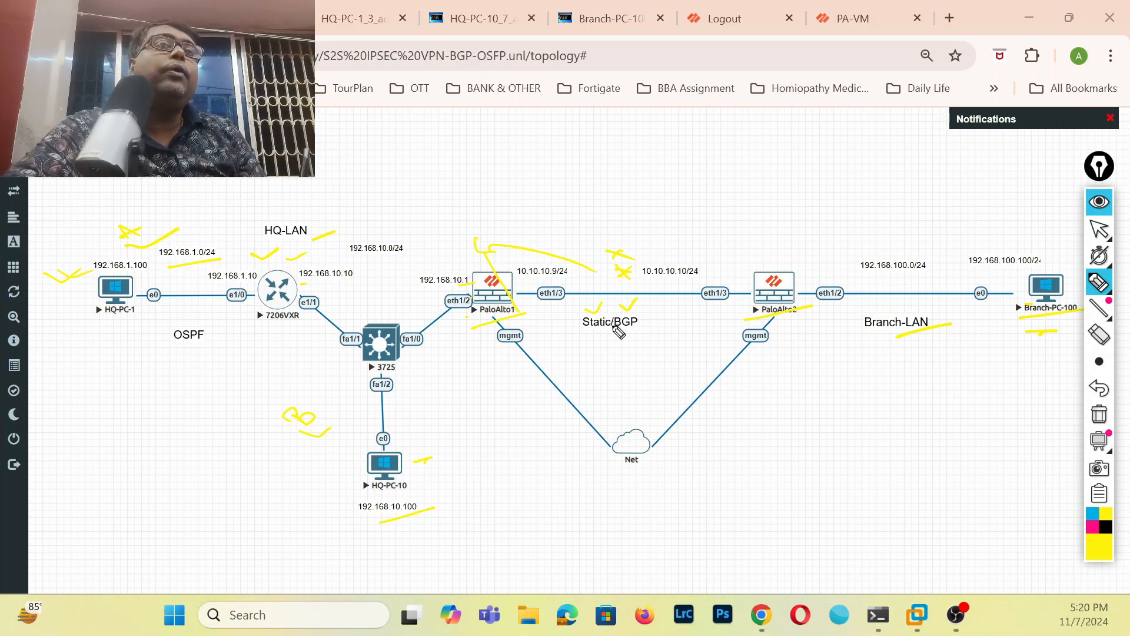
left_click_drag(621, 335, 663, 319)
left_click_drag(160, 281, 198, 273)
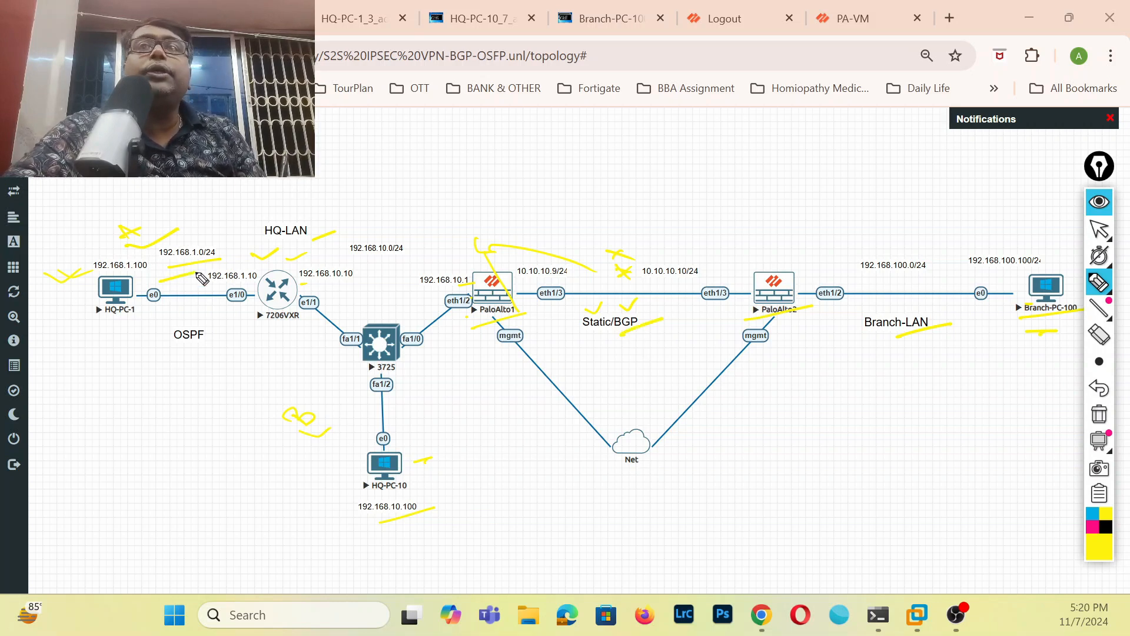
left_click_drag(300, 450, 325, 438)
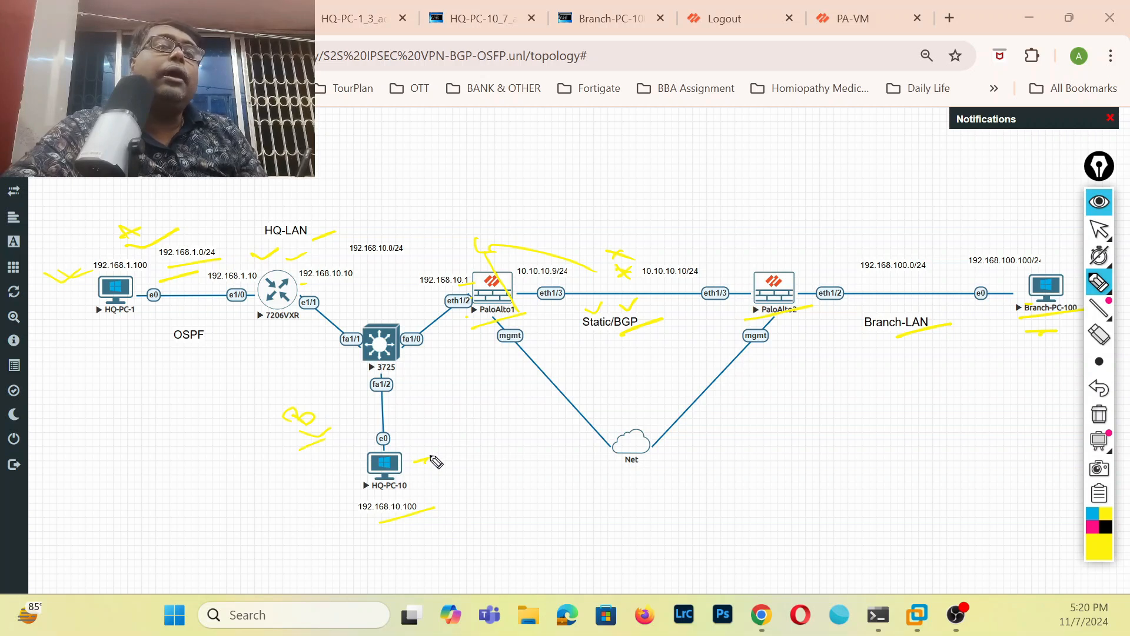
mouse_move(552, 372)
left_mouse_down()
mouse_move(589, 359)
mouse_move(633, 365)
left_mouse_up()
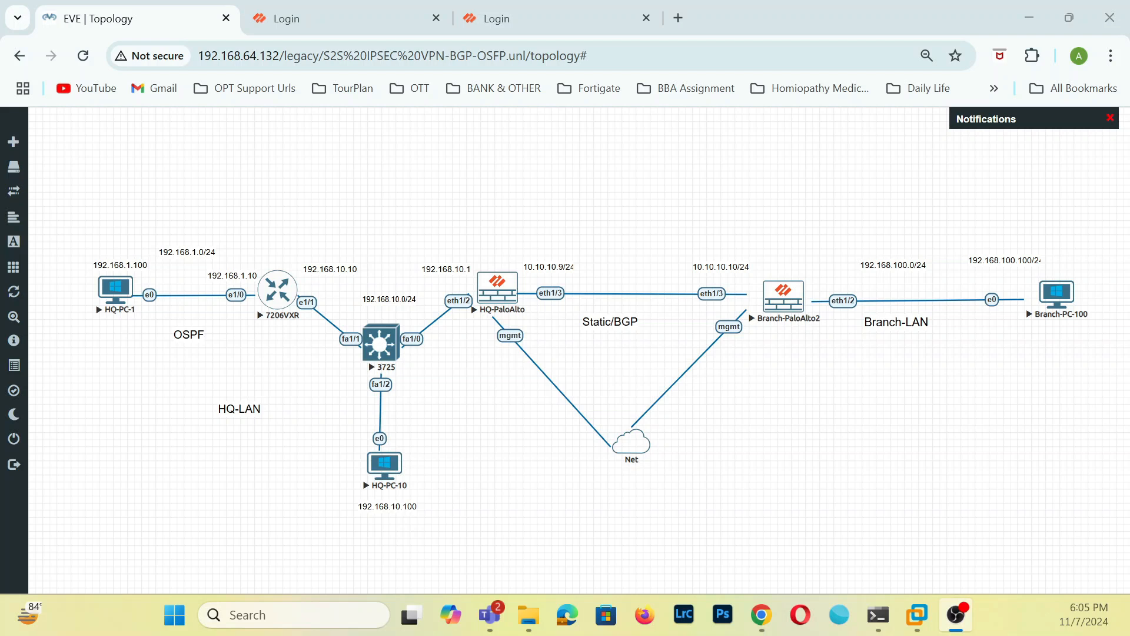
Log in to the firewall at 192.168.64.131 with the username admin and the account password.
left_click(379, 23)
left_click(588, 456)
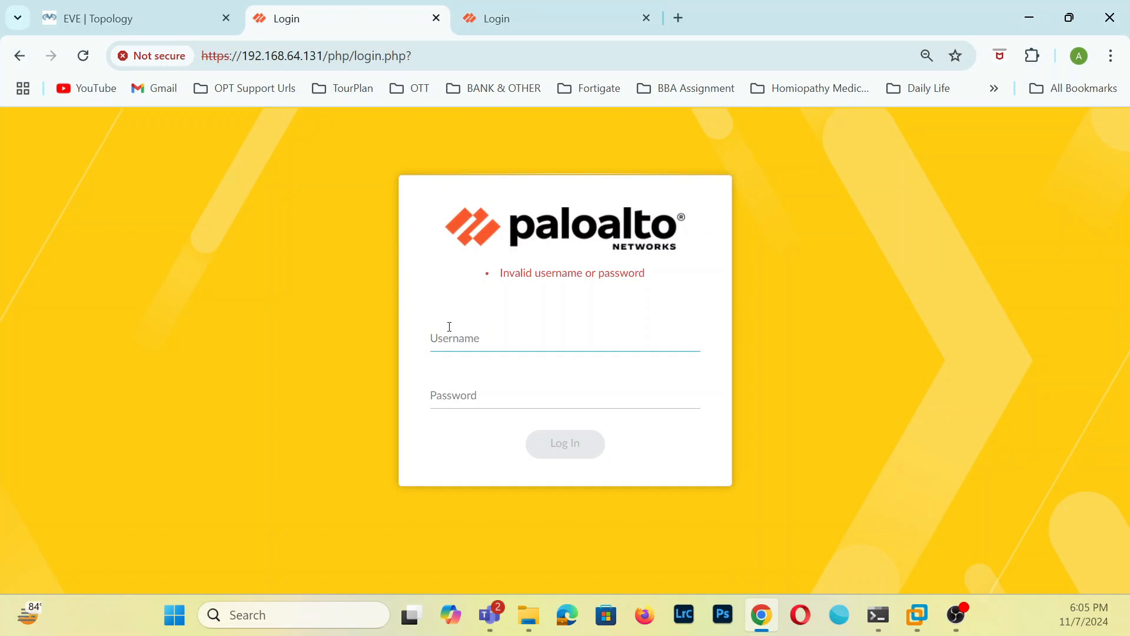
type("adm")
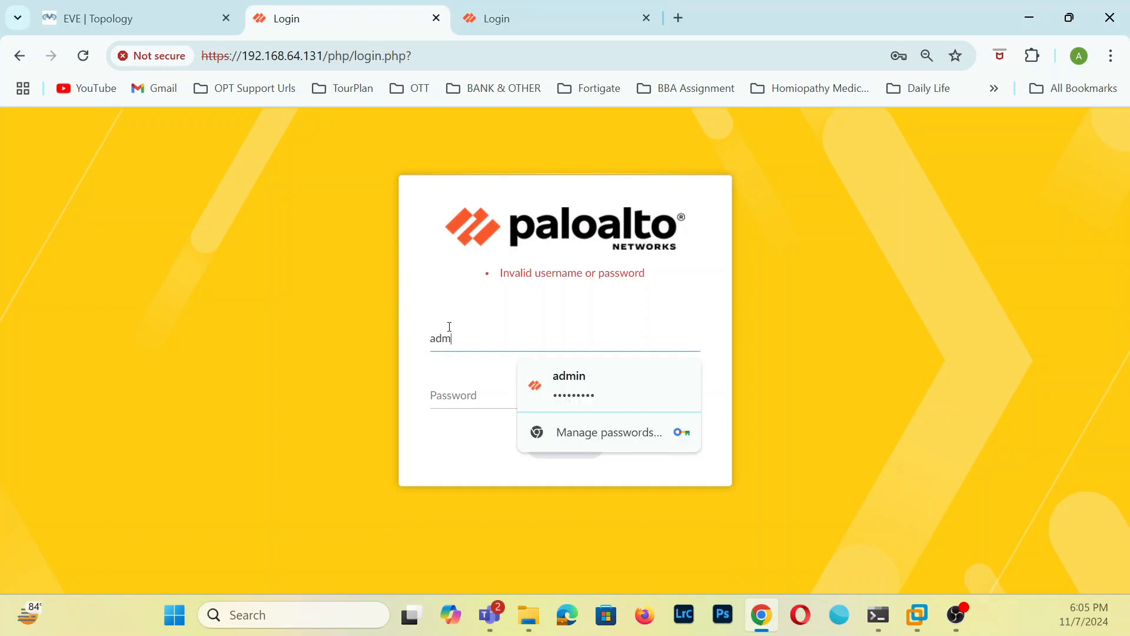
key("BackSpace")
type("a")
left_click(455, 399)
type("**")
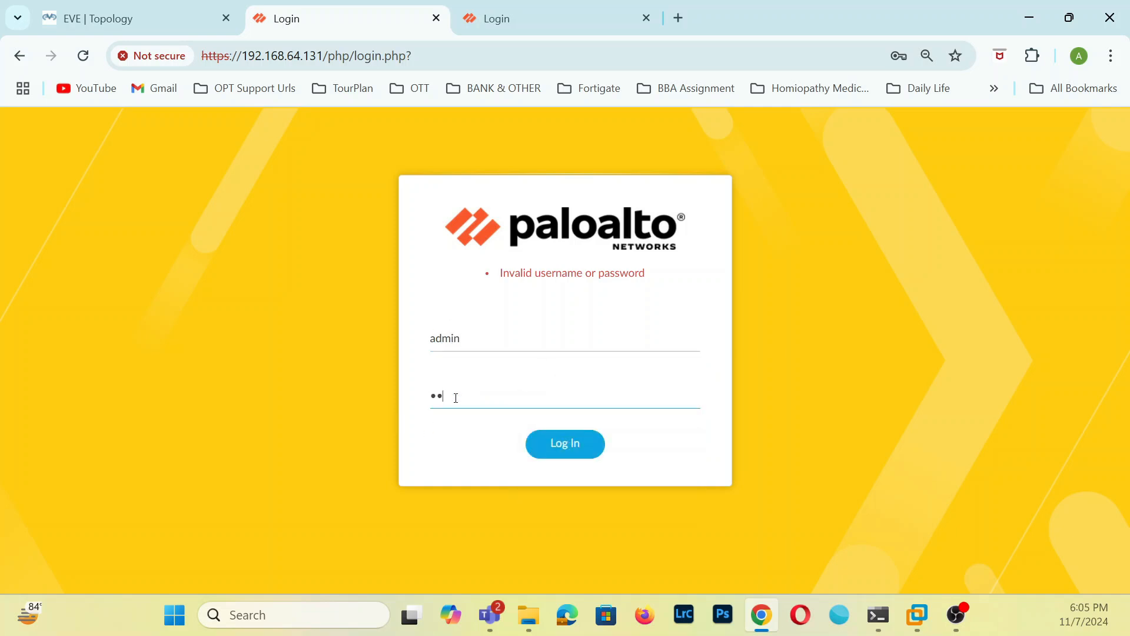
left_click(574, 452)
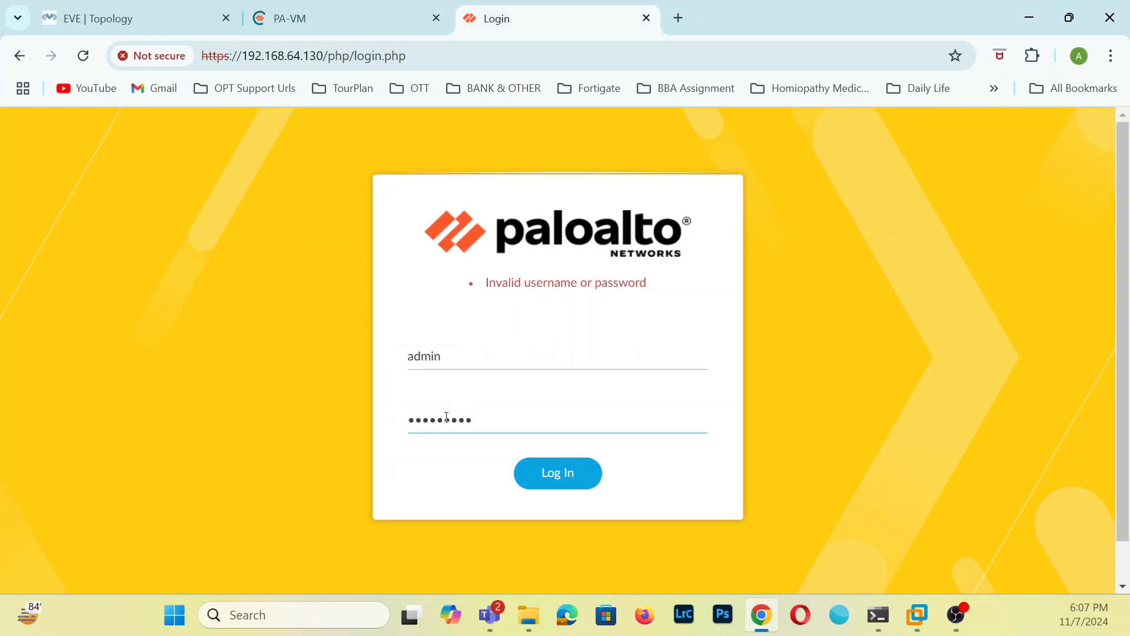
Submit the filled-in admin login for the firewall at 192.168.64.130 and return to the EVE topology to identify the HQ firewall.
left_click(570, 487)
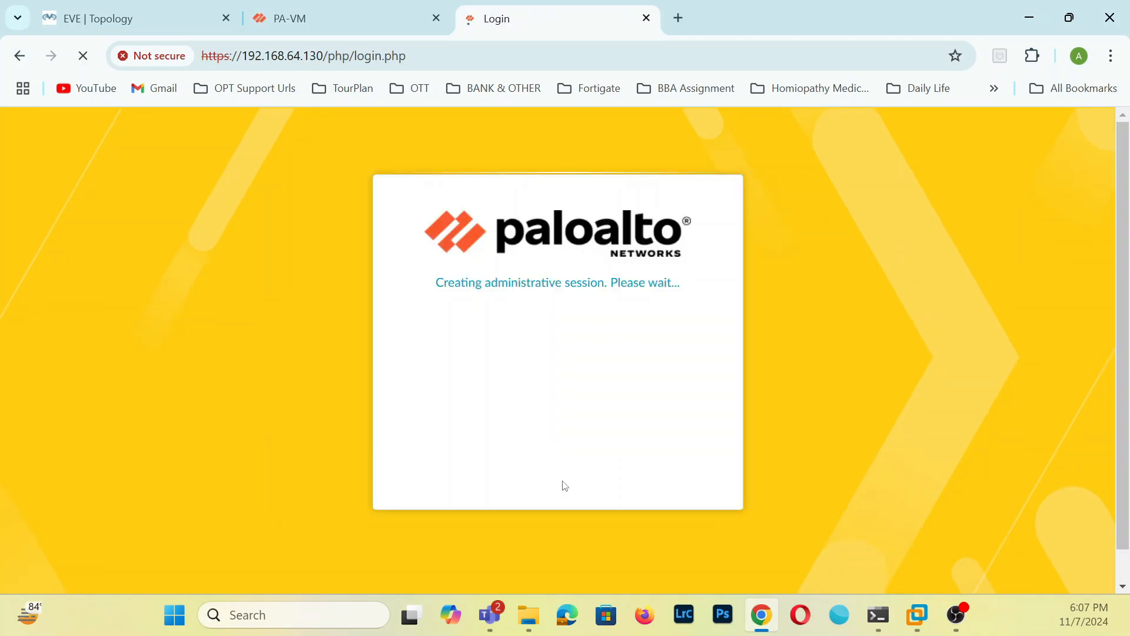
left_click(300, 18)
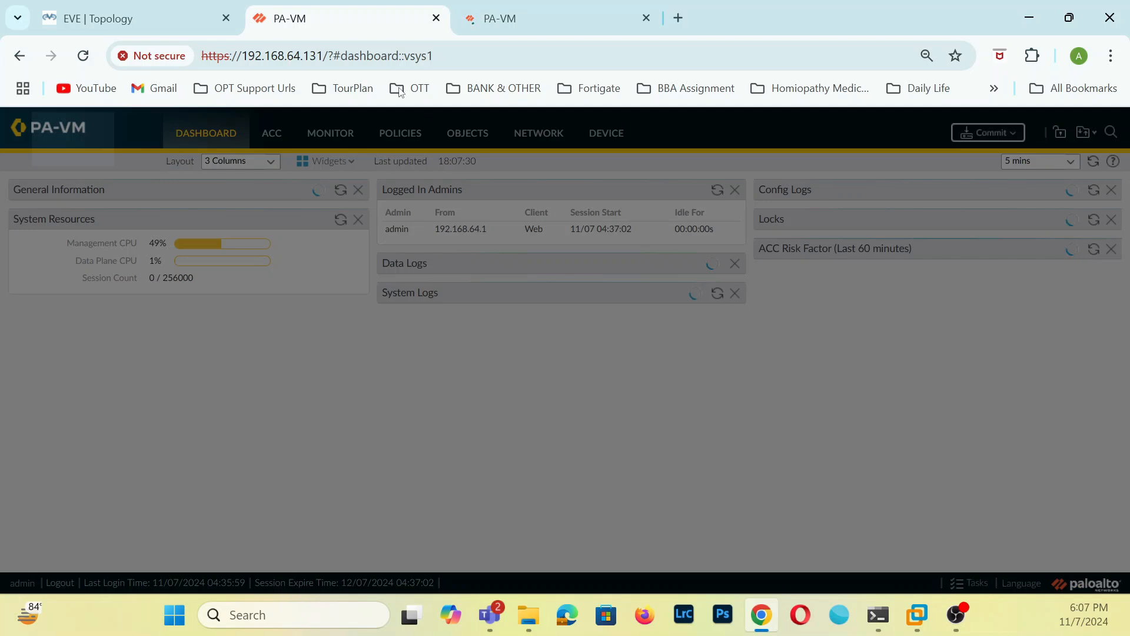
left_click(135, 18)
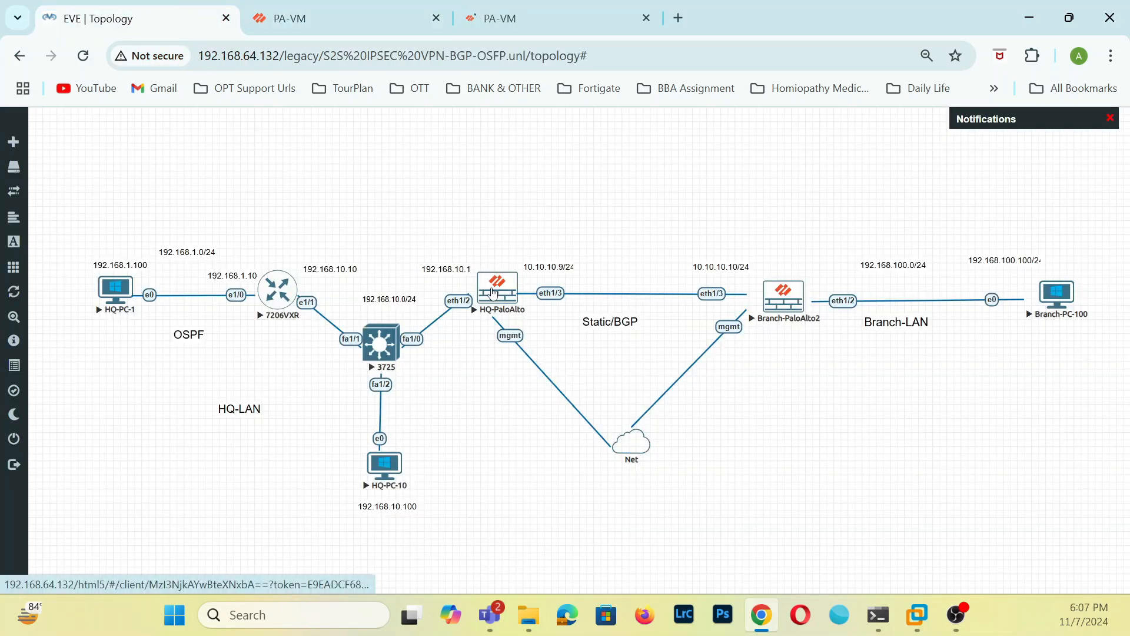
On the firewall at 192.168.64.131, close the Welcome dialog and postpone telemetry data collection with Remind Me Later.
left_click(330, 18)
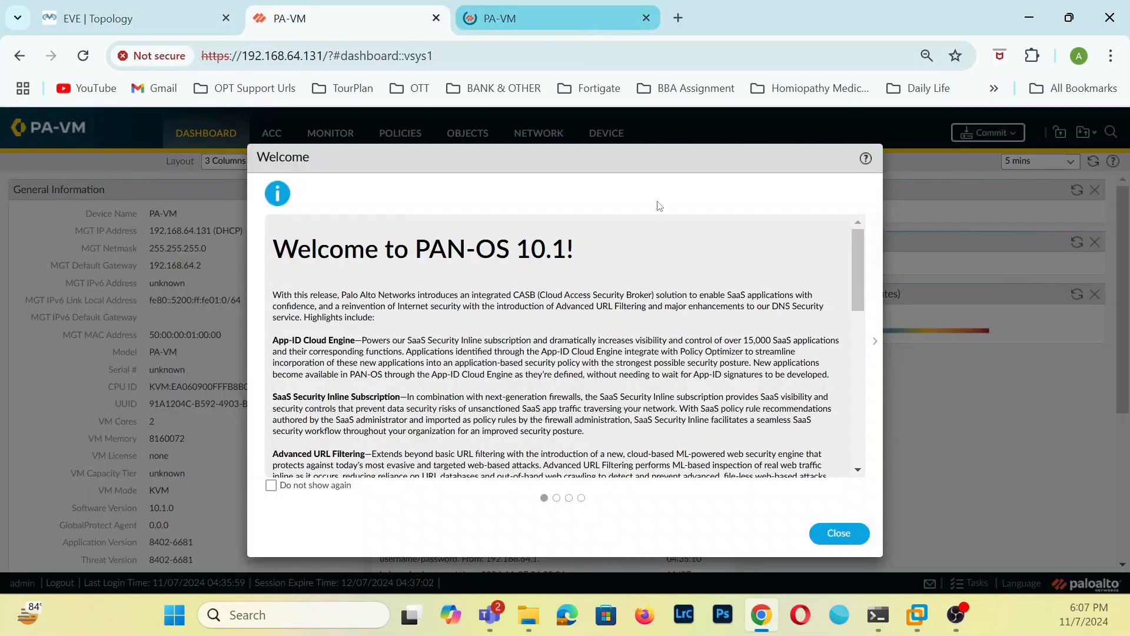
left_click(841, 535)
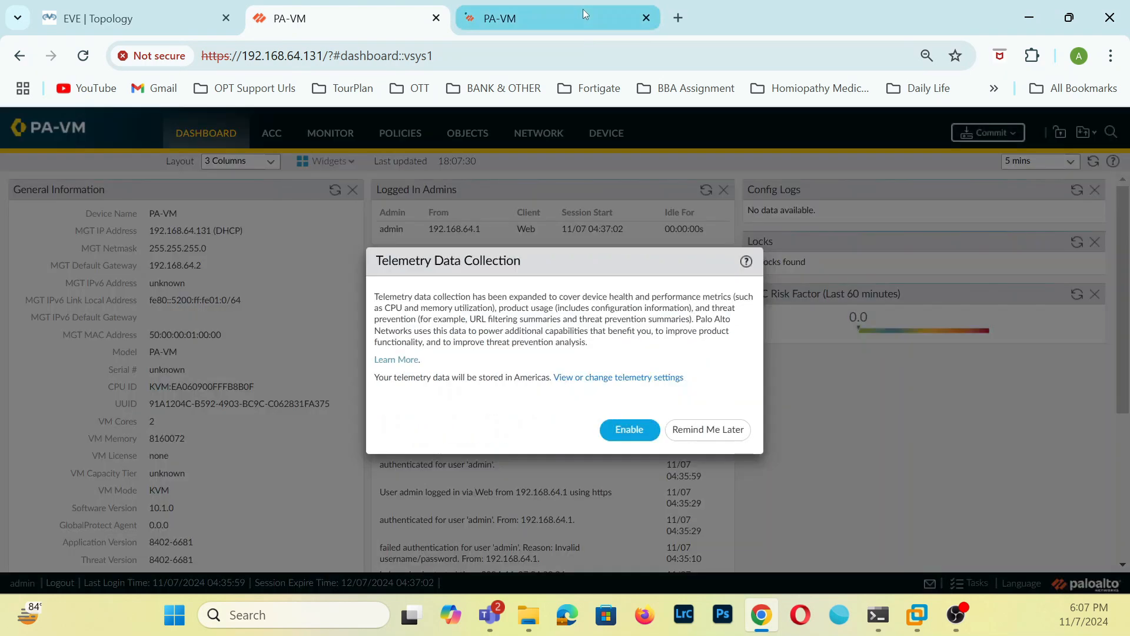
left_click(583, 12)
left_click(330, 18)
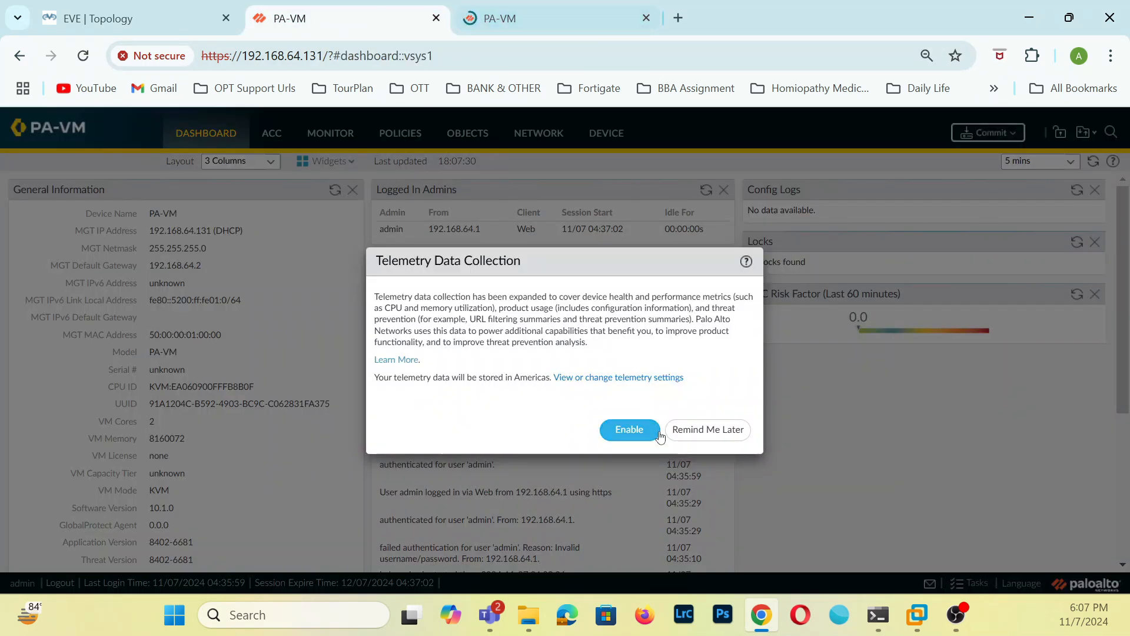
left_click(691, 434)
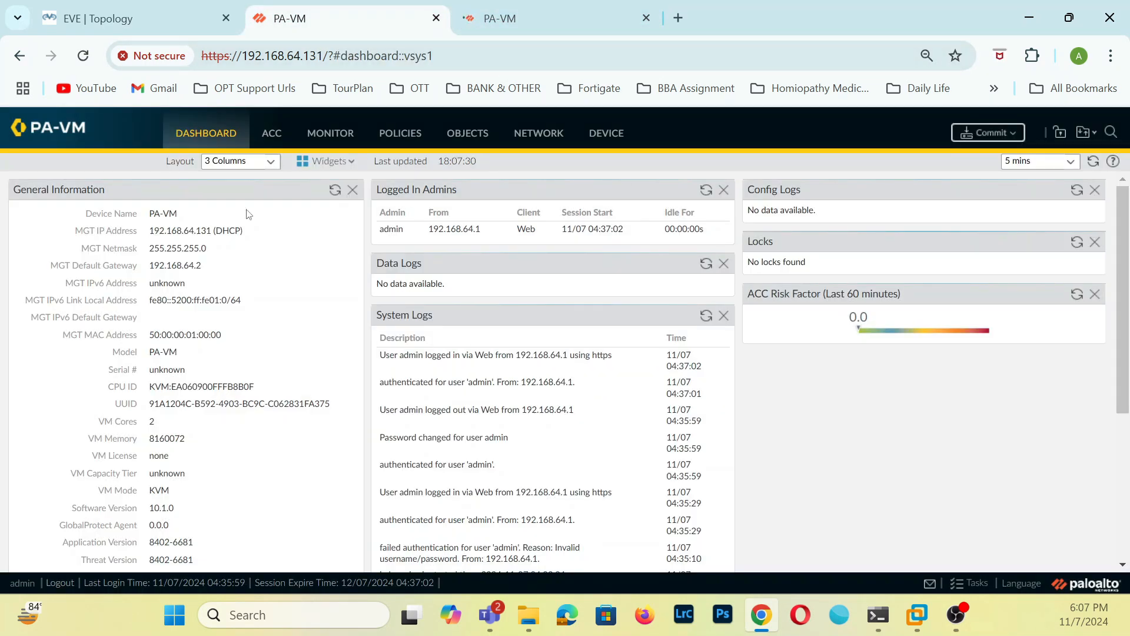
Open the device setup management settings of the firewall at 192.168.64.131.
left_click(596, 134)
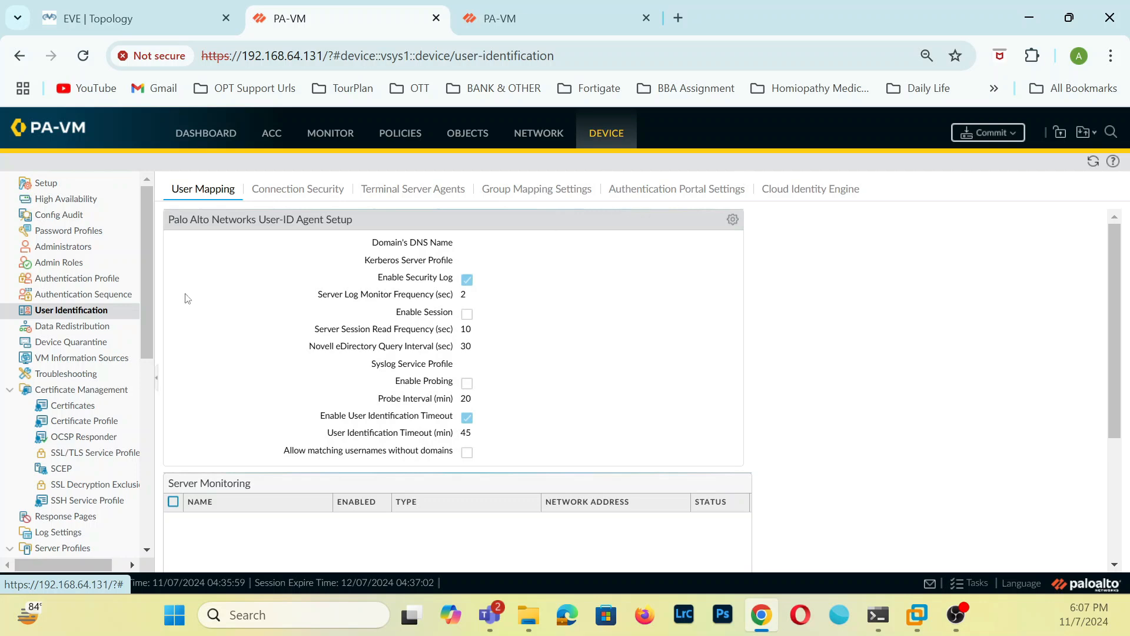
left_click(732, 222)
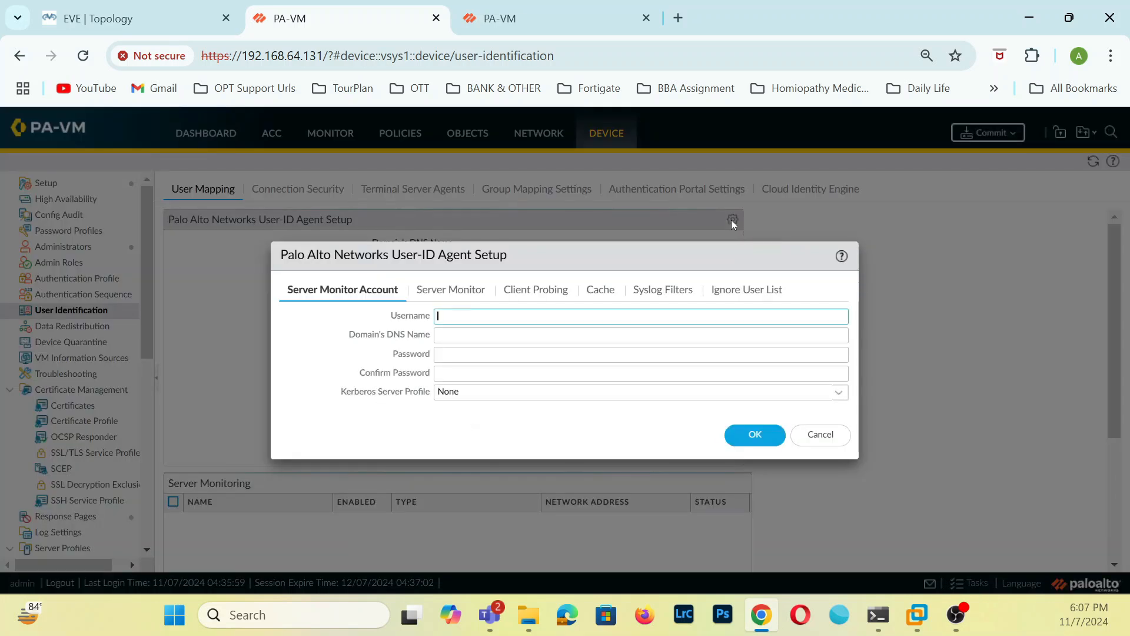
left_click(820, 434)
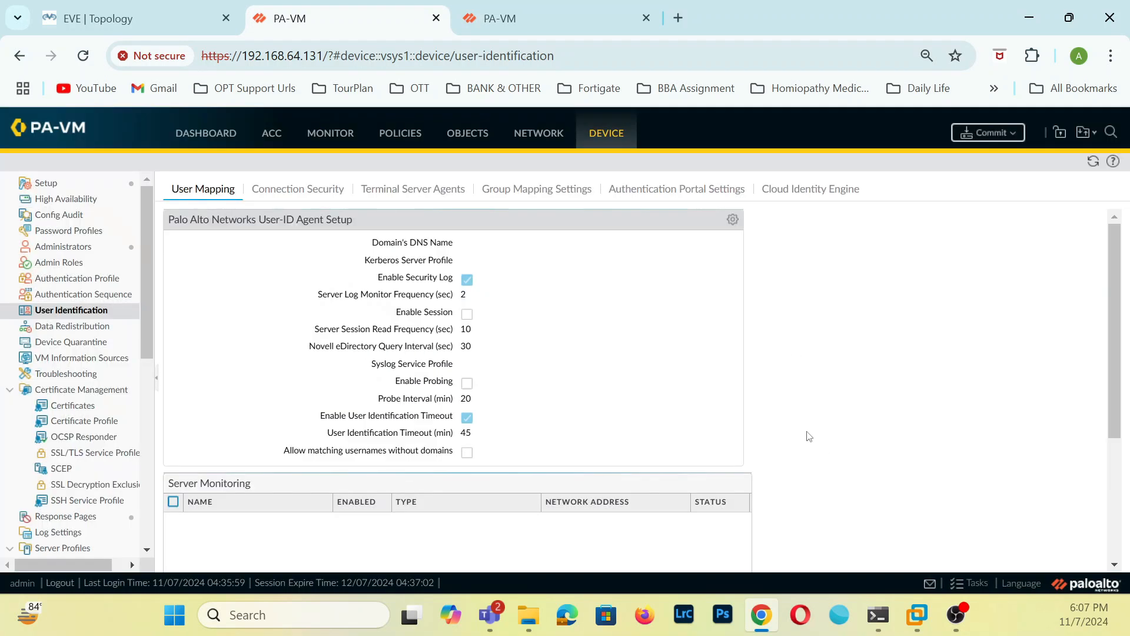
left_click(78, 188)
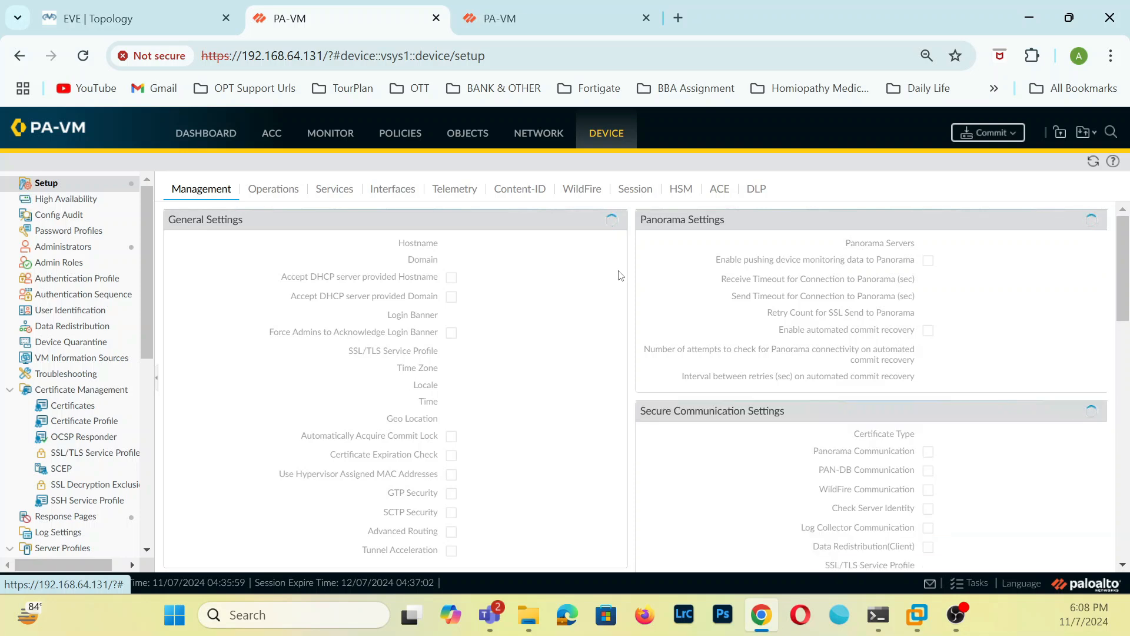
On the firewall at 192.168.64.130, close the Welcome dialog and open the device setup management settings.
left_click(559, 28)
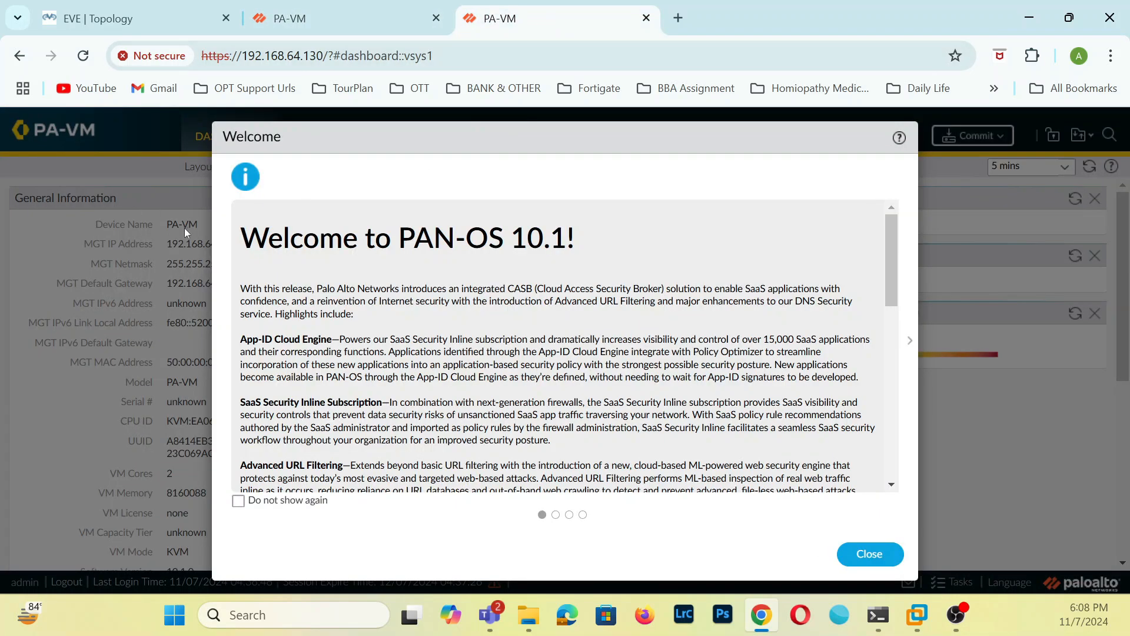
left_click(890, 555)
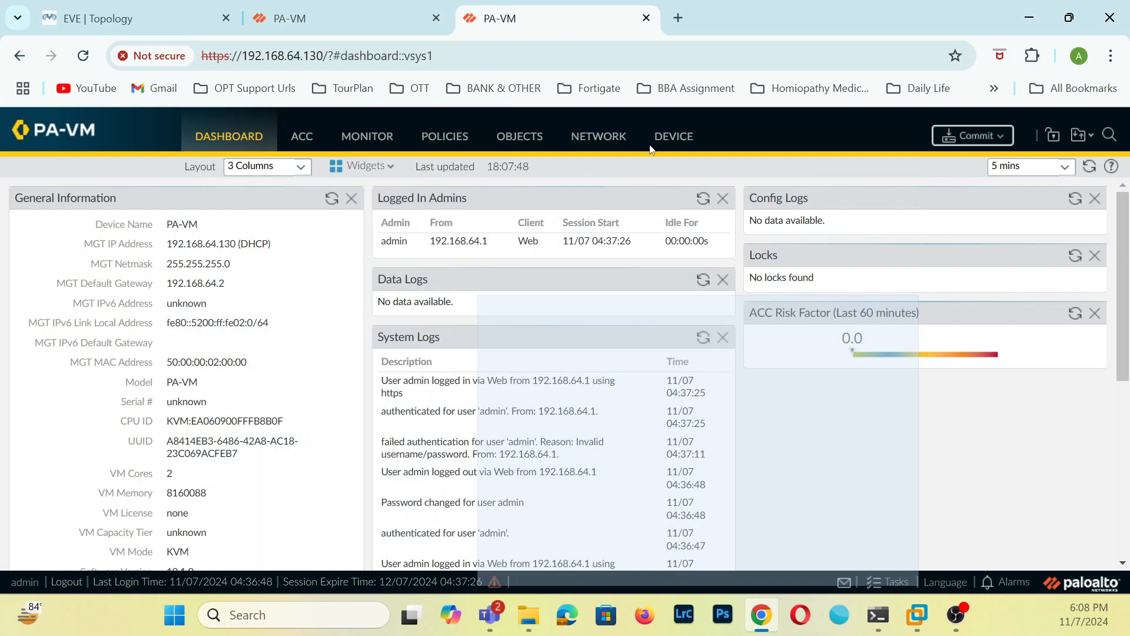
left_click(748, 450)
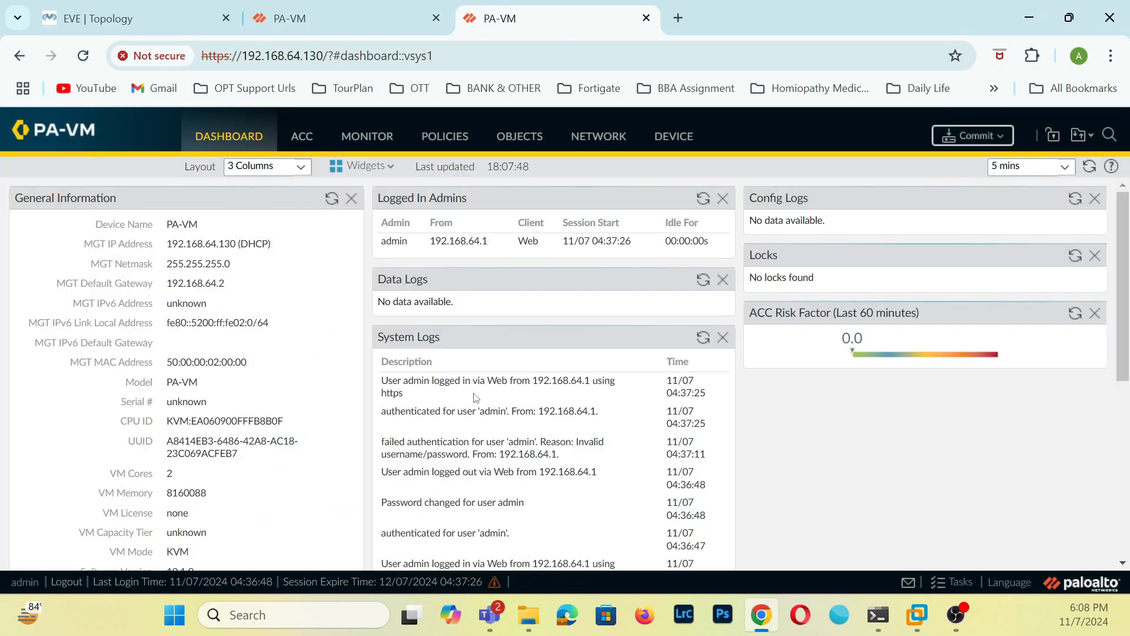
left_click(671, 137)
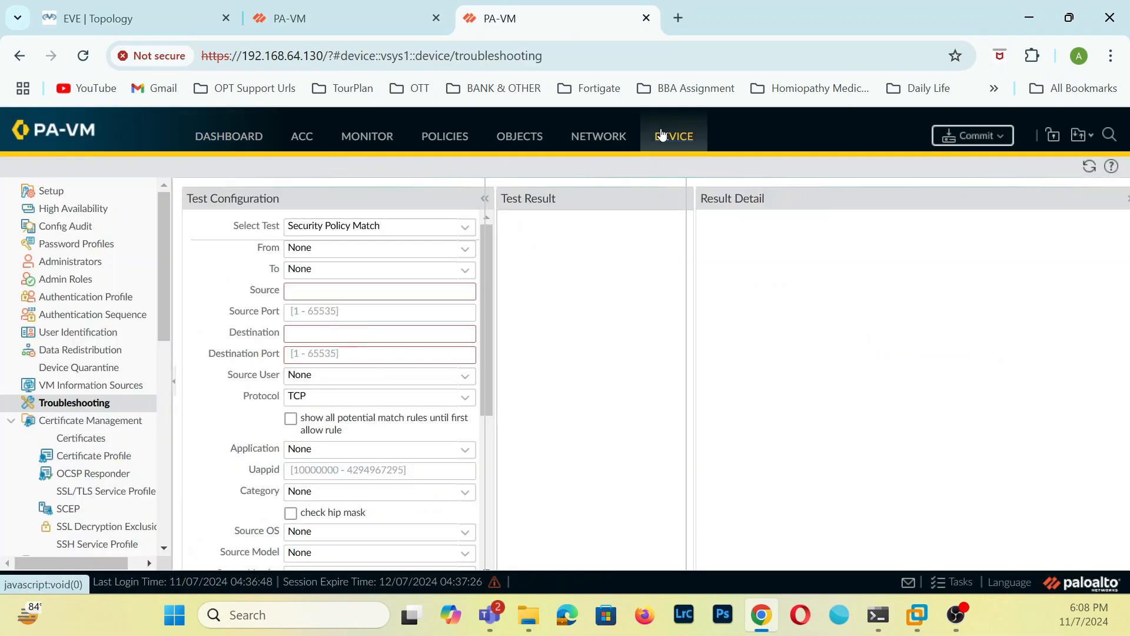
left_click(73, 194)
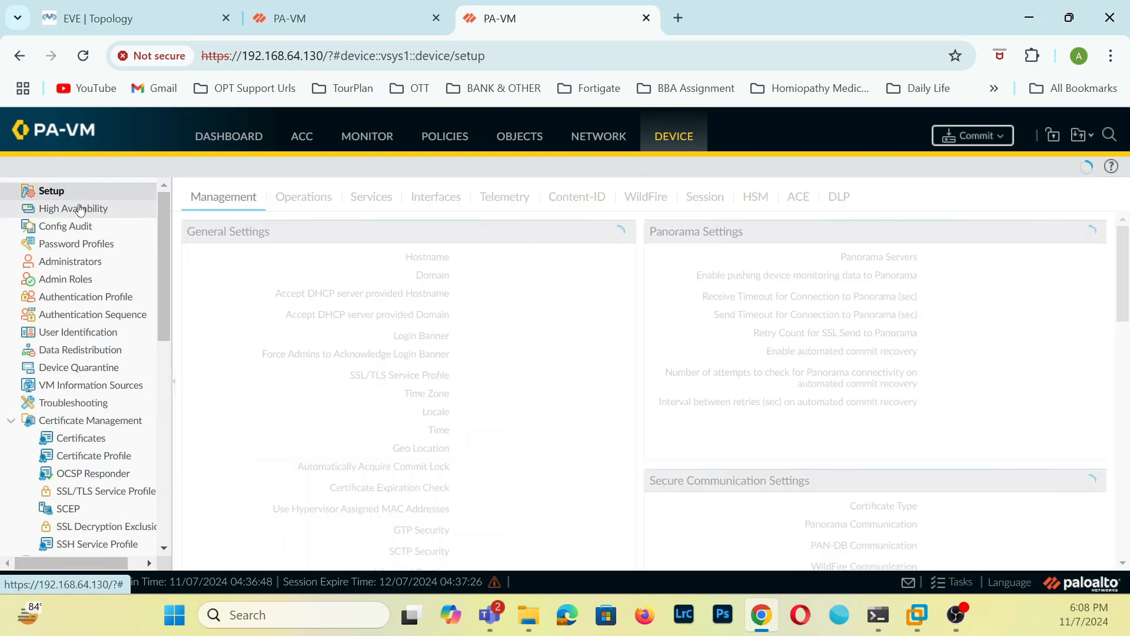
Set the hostname of the firewall at 192.168.64.131 to HQ-FW in its General Settings.
left_click(367, 8)
left_click(616, 219)
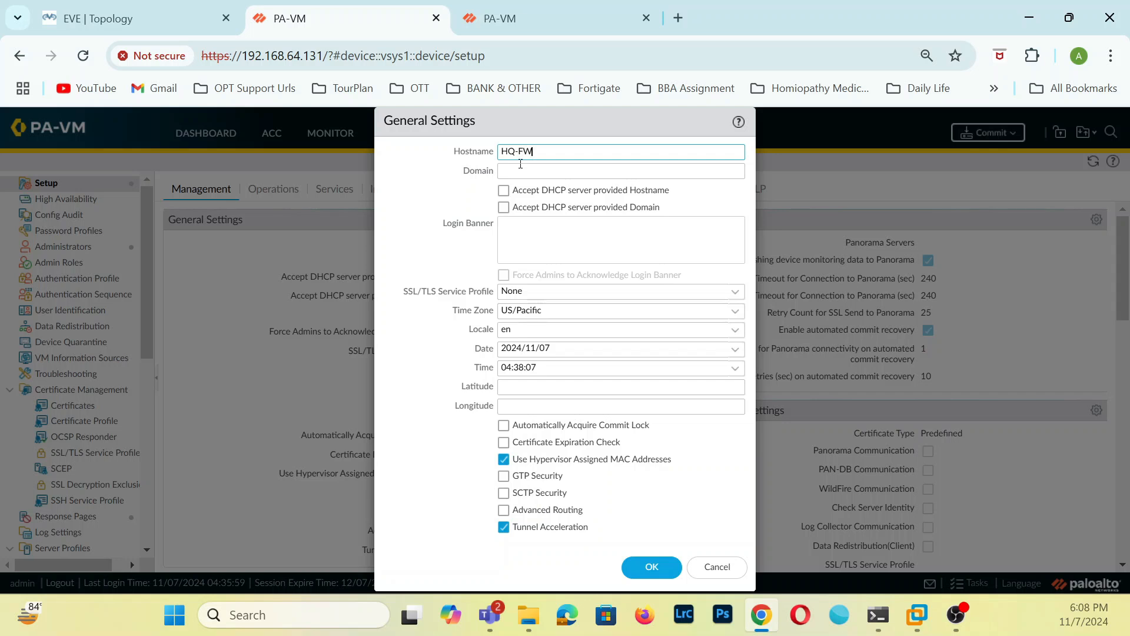
left_click(636, 567)
Set the hostname of the firewall at 192.168.64.130 to Branch-FW and check the hostnames on both firewalls.
left_click(550, 17)
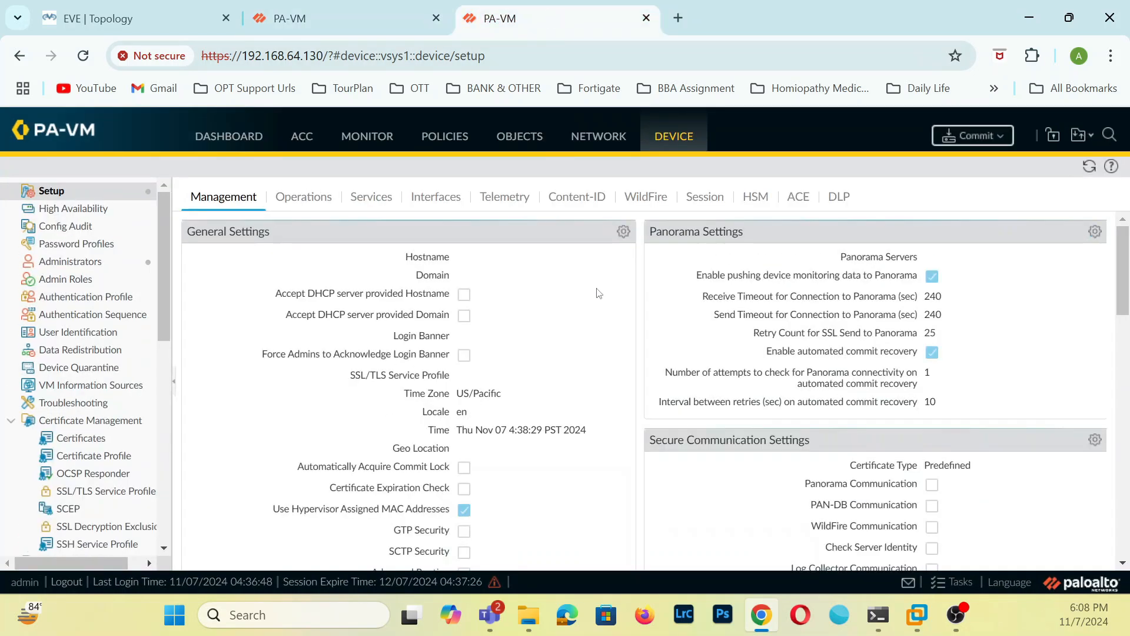
left_click(623, 231)
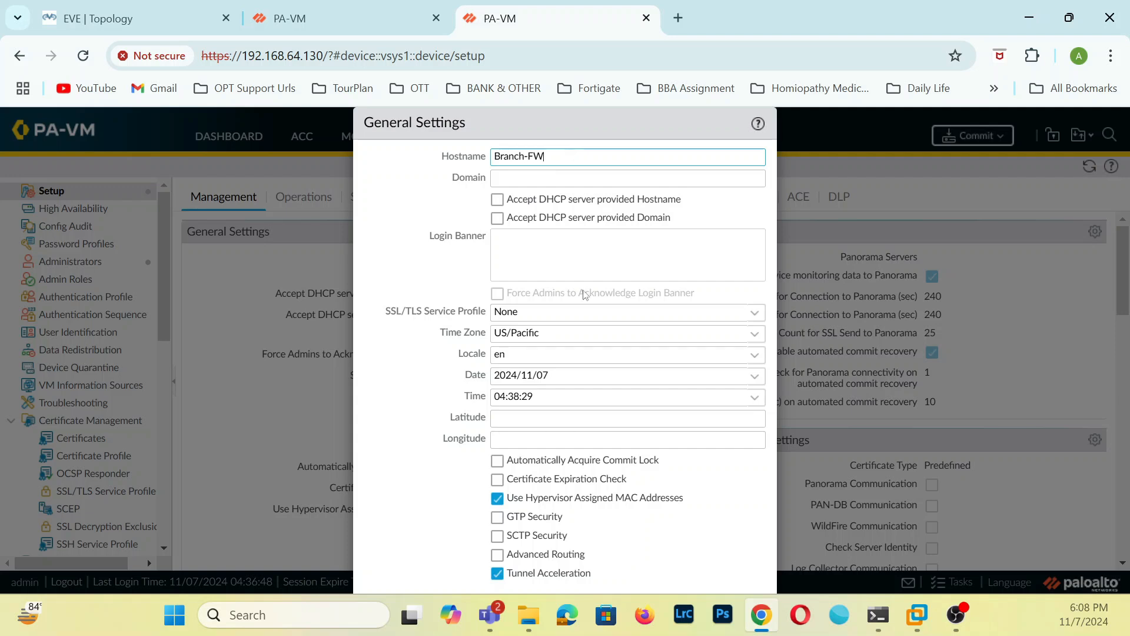
key("ctrl+minus")
key("ctrl+minus")
left_click(542, 518)
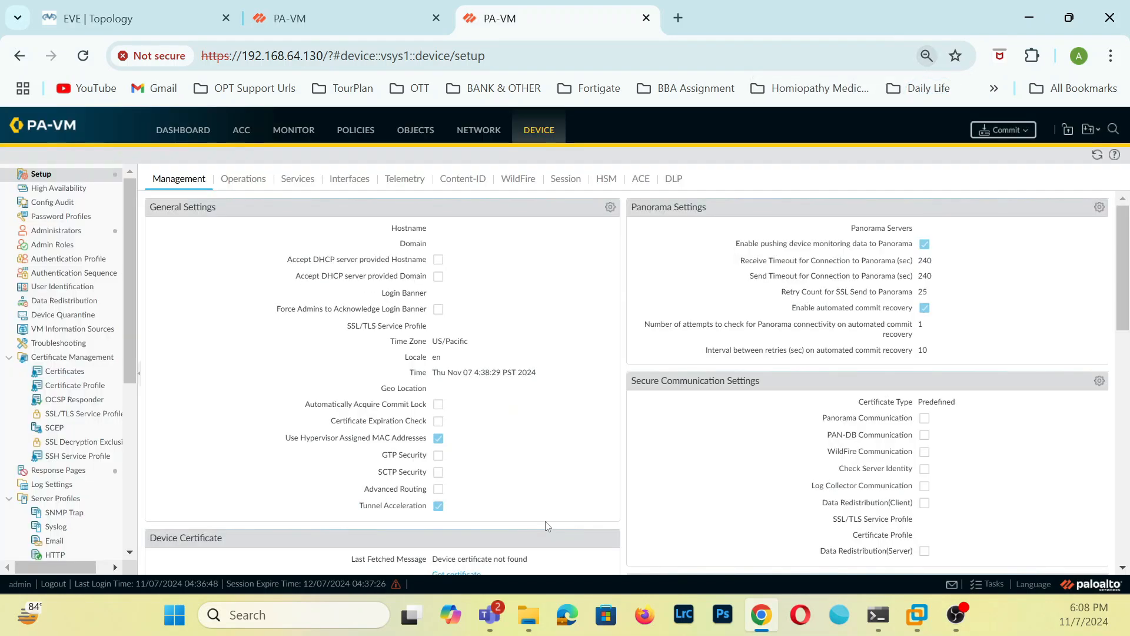
left_click(275, 18)
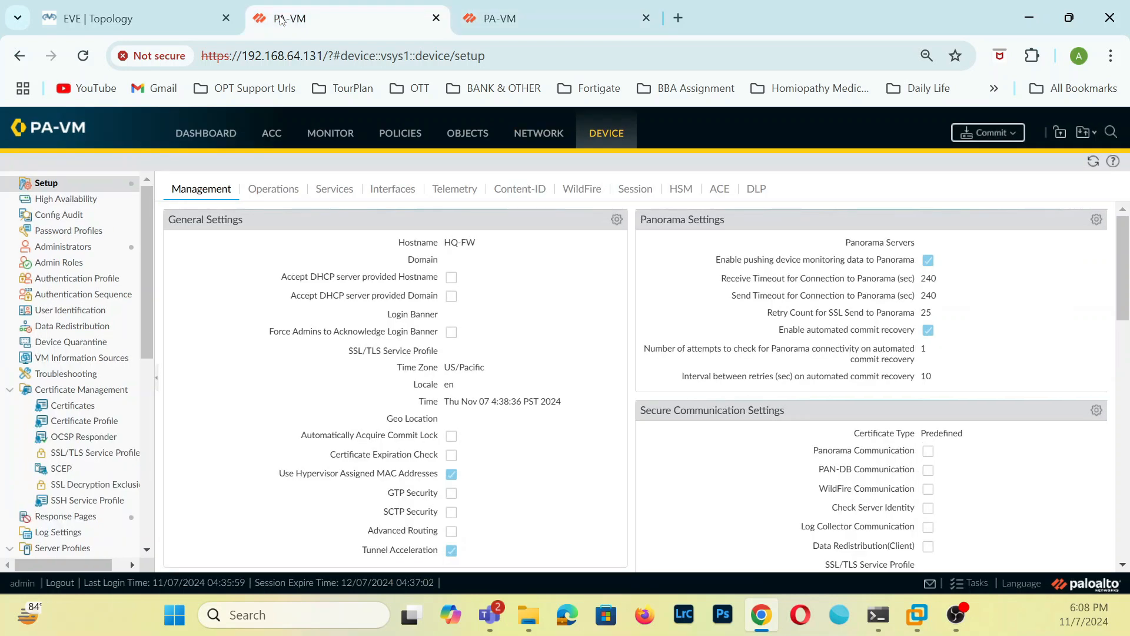
left_click(572, 5)
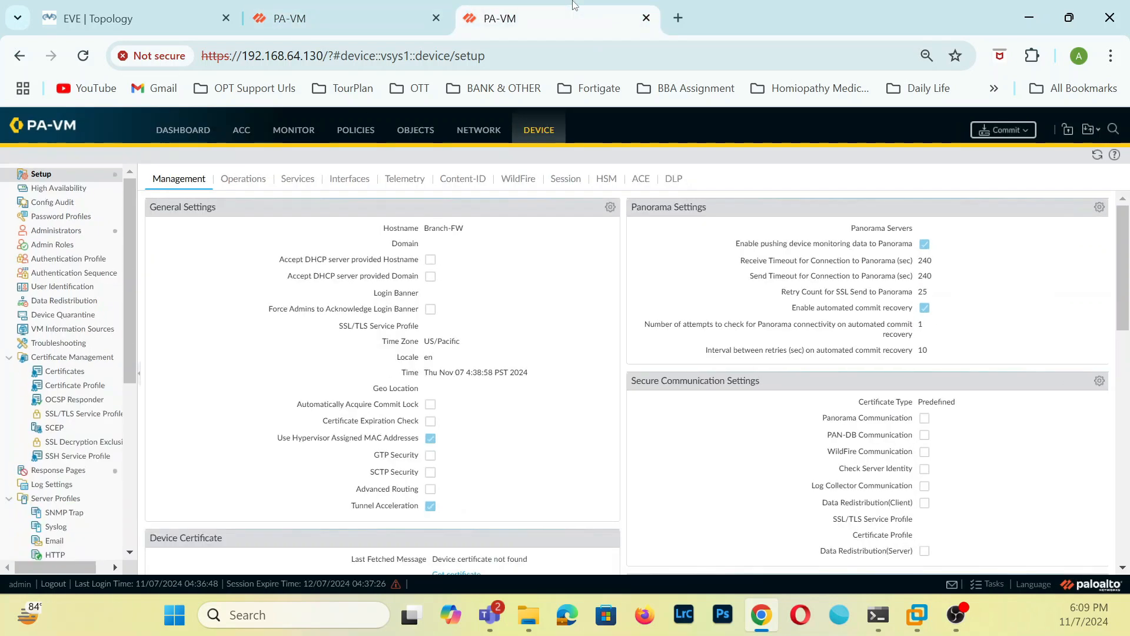
Commit all changes on the firewalls at 192.168.64.130 and 192.168.64.131 and close both commit status dialogs.
left_click(347, 19)
left_click(977, 133)
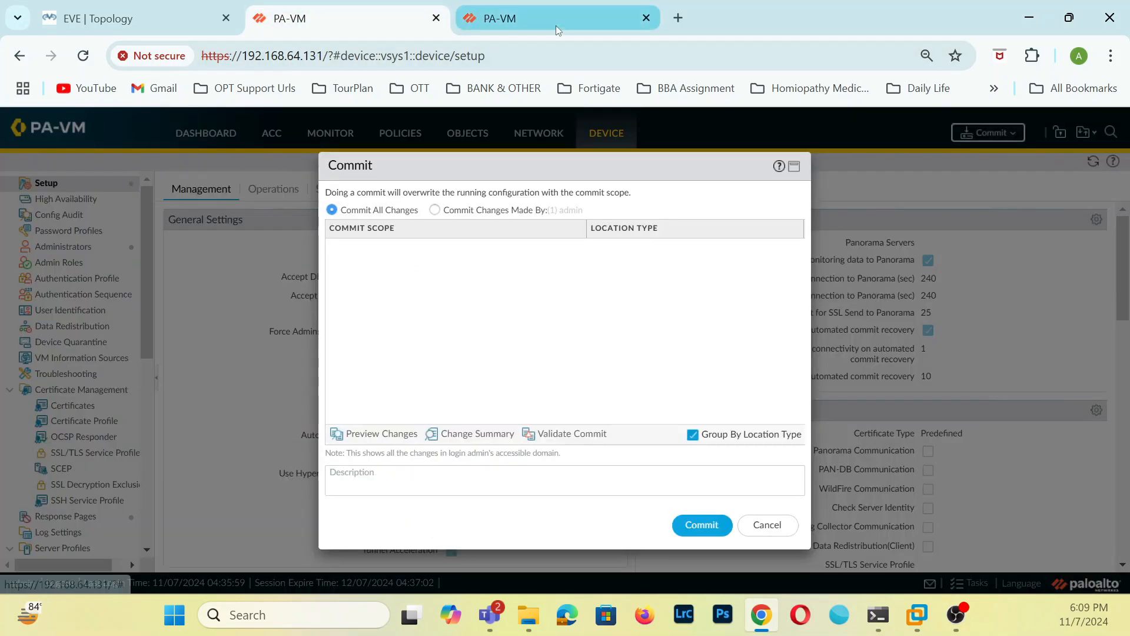
left_click(556, 23)
left_click(1004, 130)
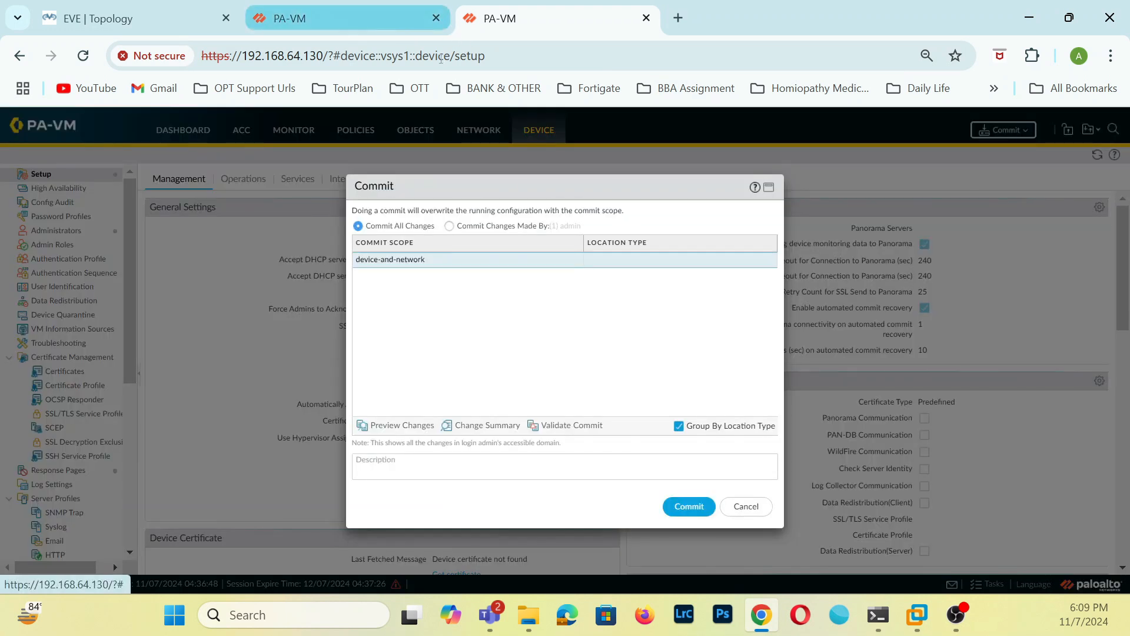
left_click(683, 506)
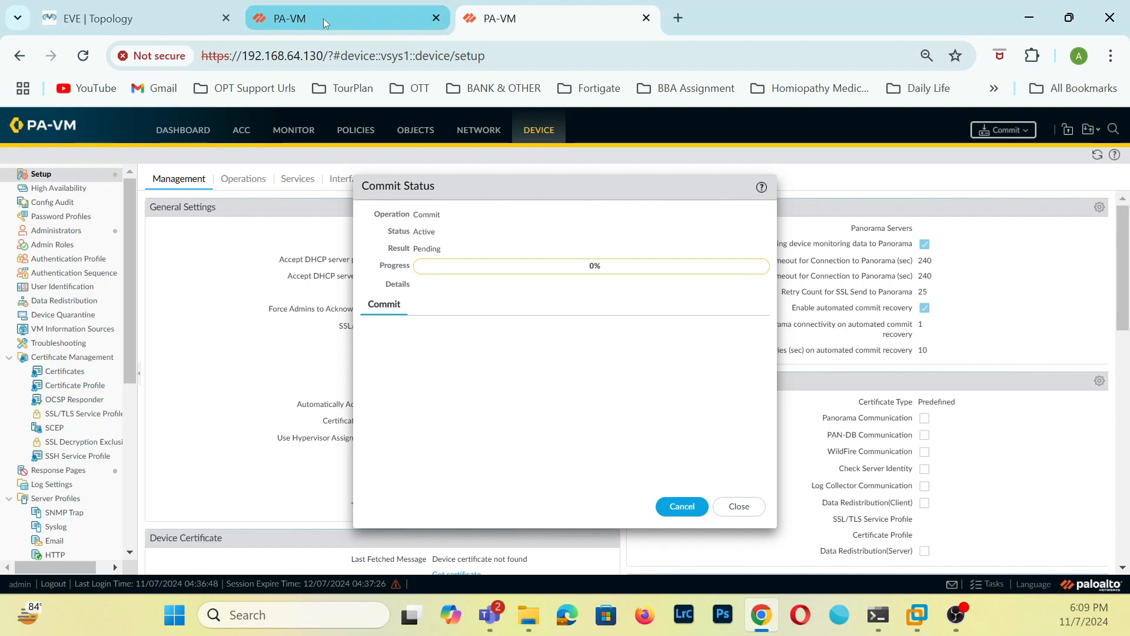
left_click(323, 19)
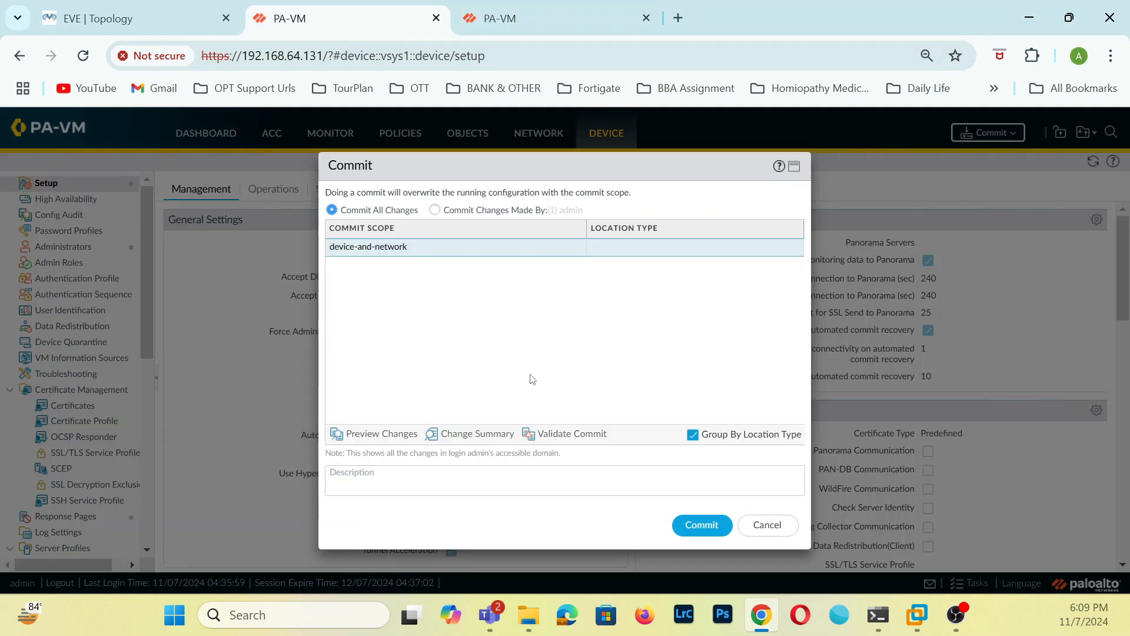
left_click(709, 526)
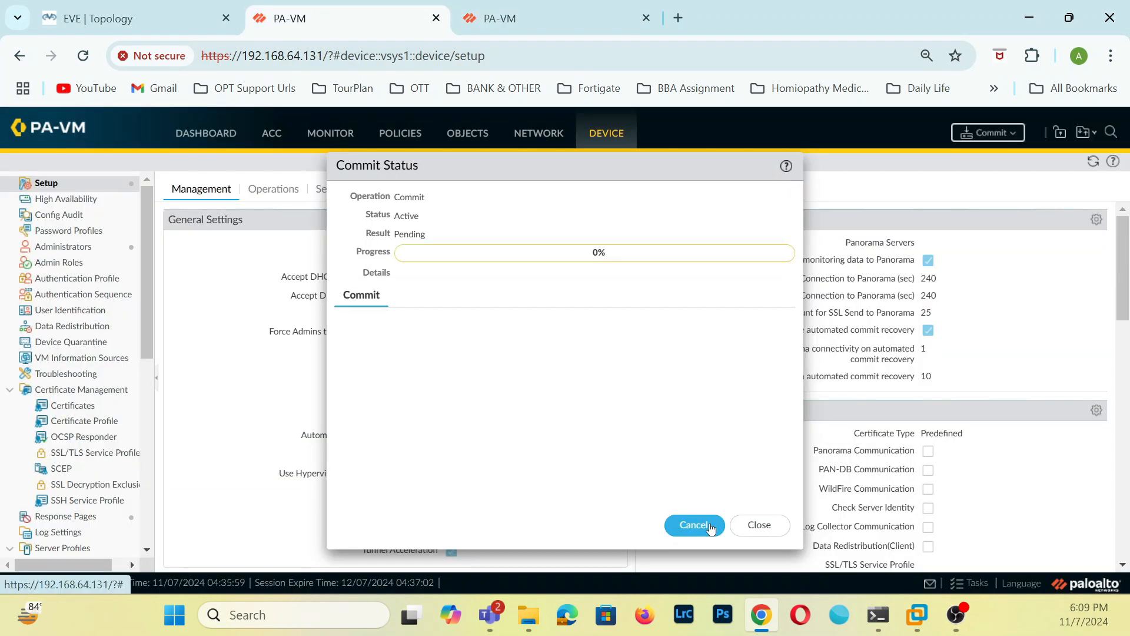
left_click(759, 525)
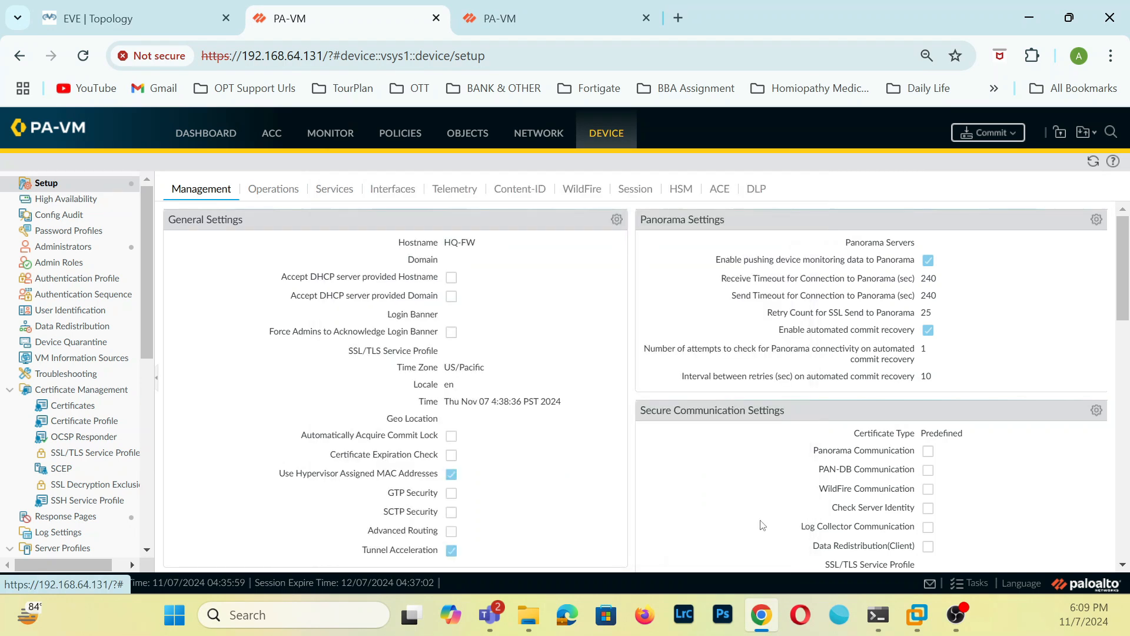
left_click(525, 19)
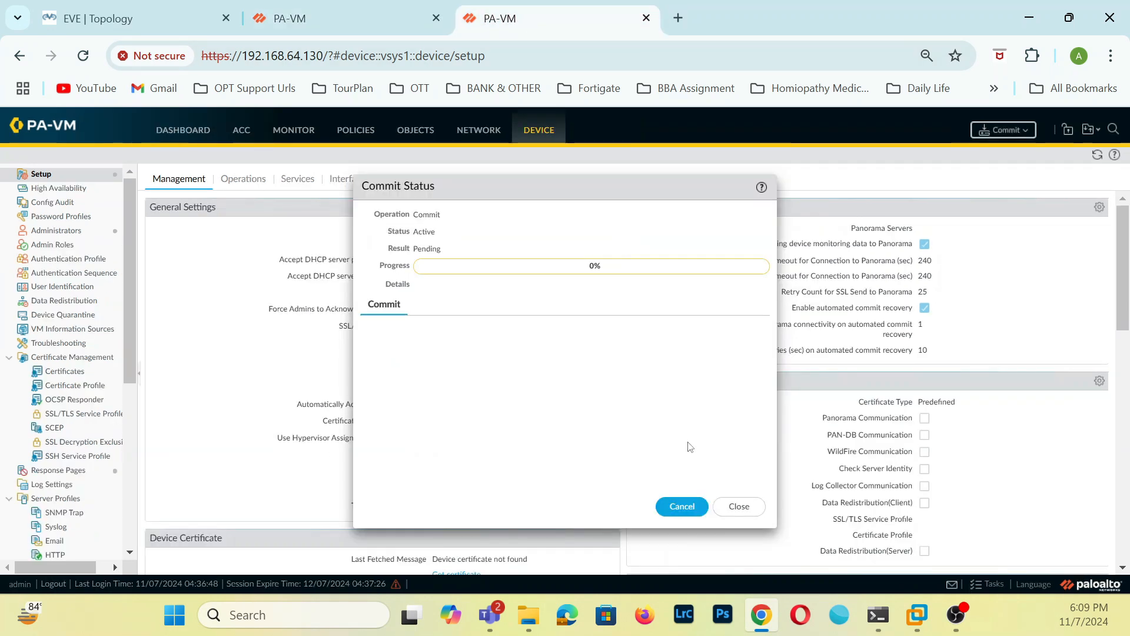
left_click(737, 505)
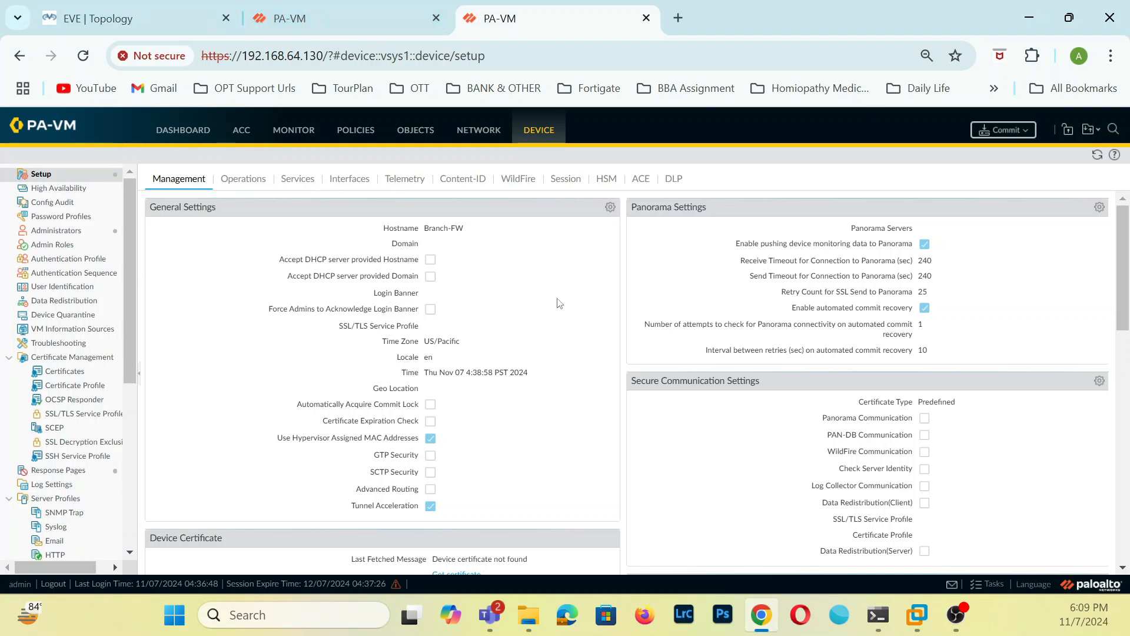
Open the zone list on the firewall at 192.168.64.130 and review the EVE topology.
left_click(478, 130)
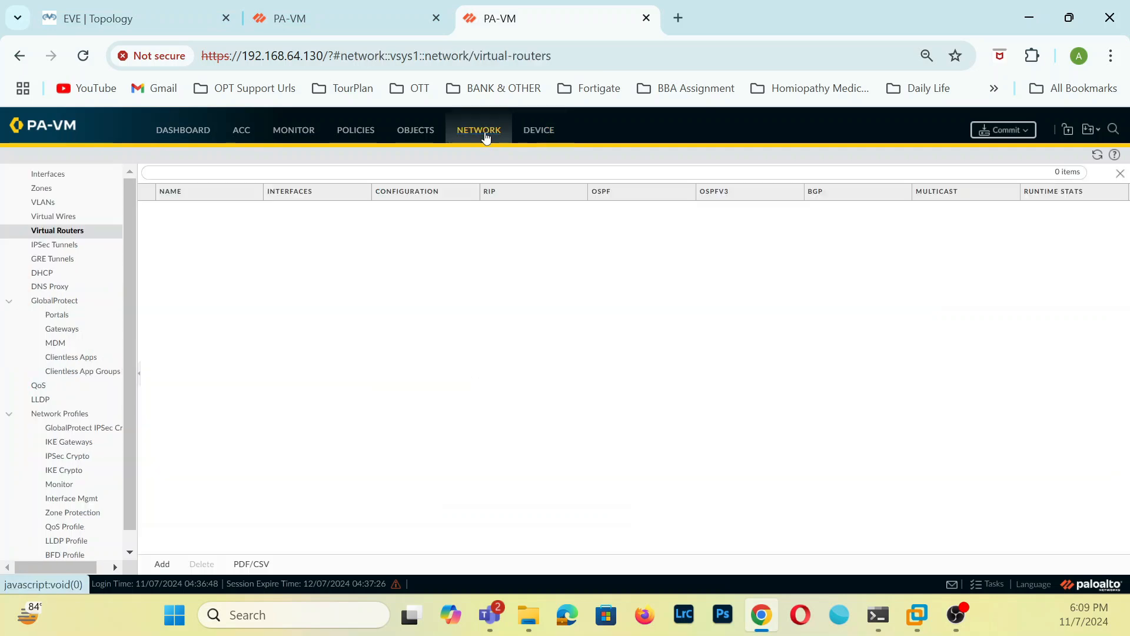
left_click(50, 189)
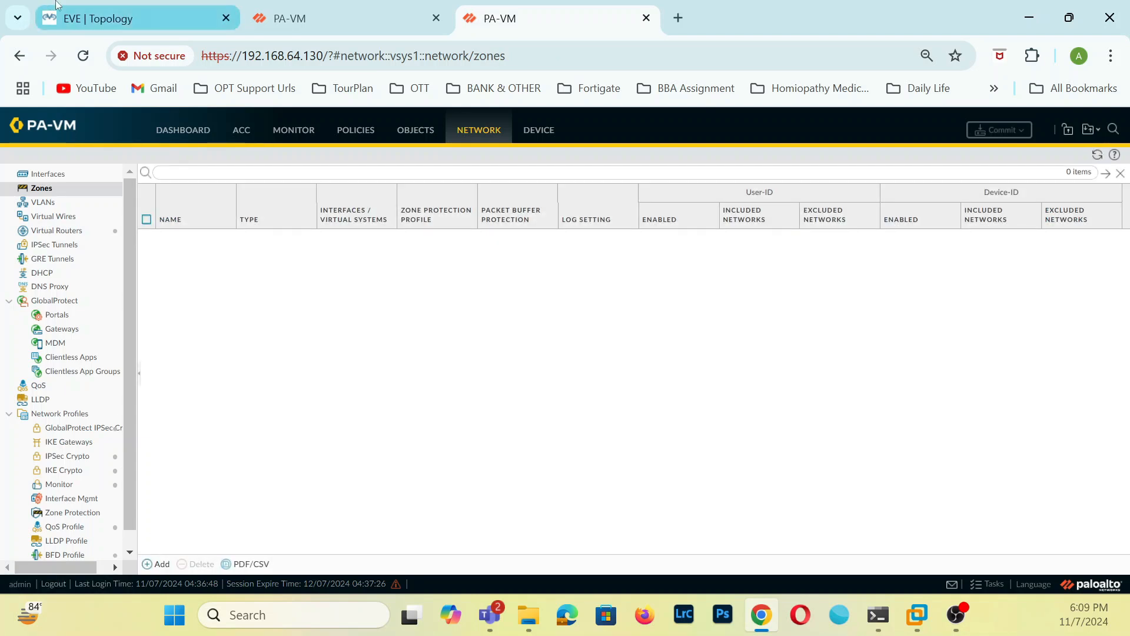
left_click(136, 18)
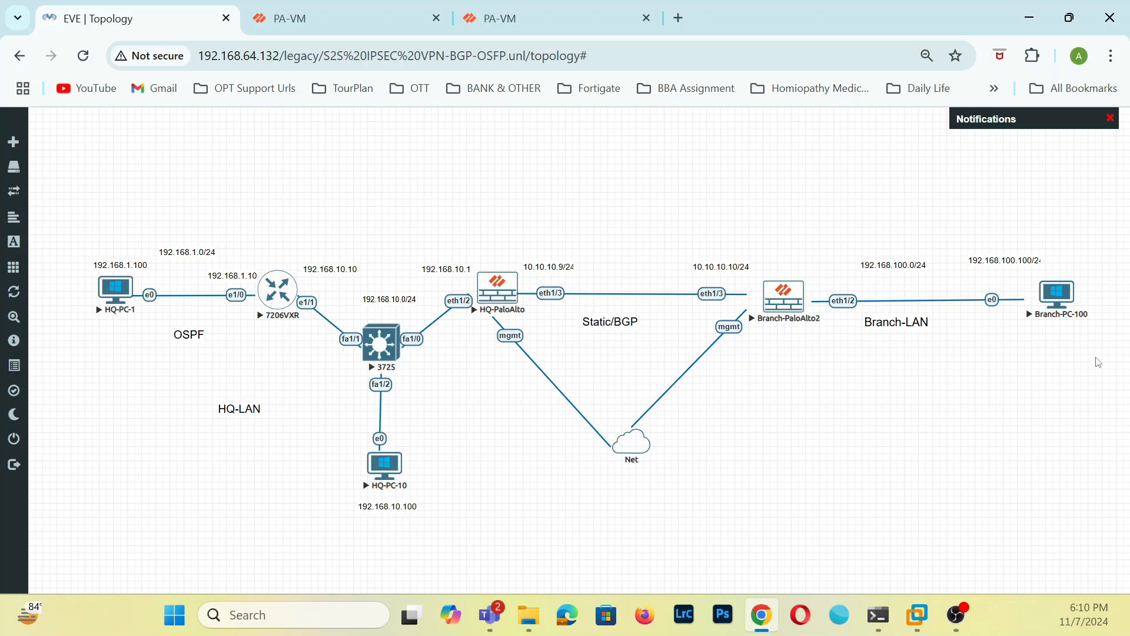
View the dashboard of the firewall at 192.168.64.131 and open its network zone list.
left_click(330, 18)
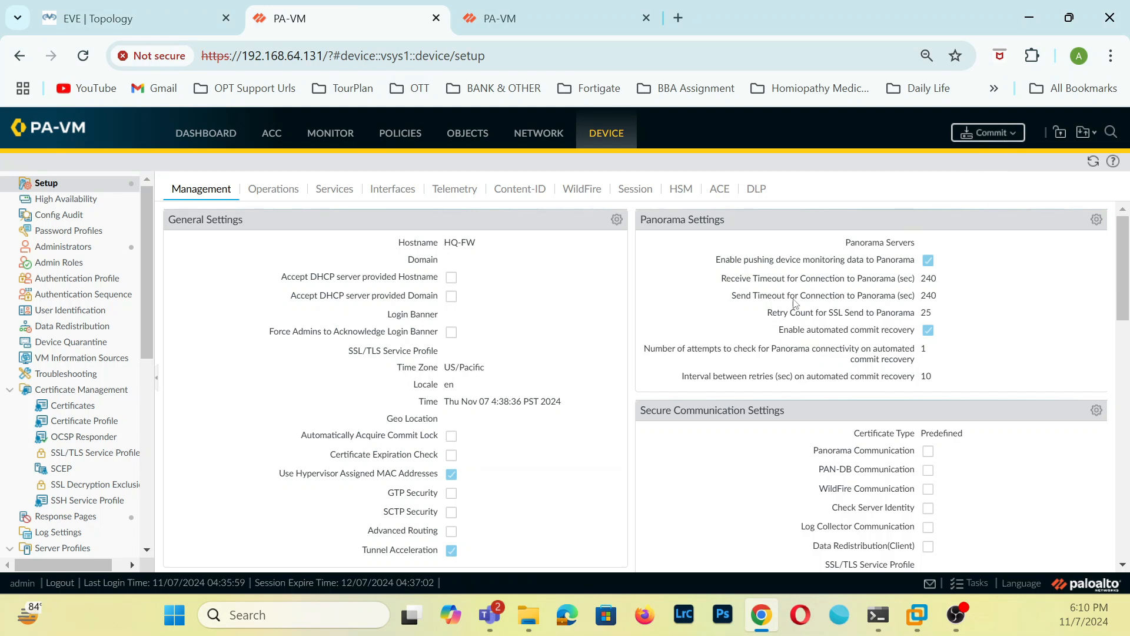
left_click(188, 137)
left_click(550, 388)
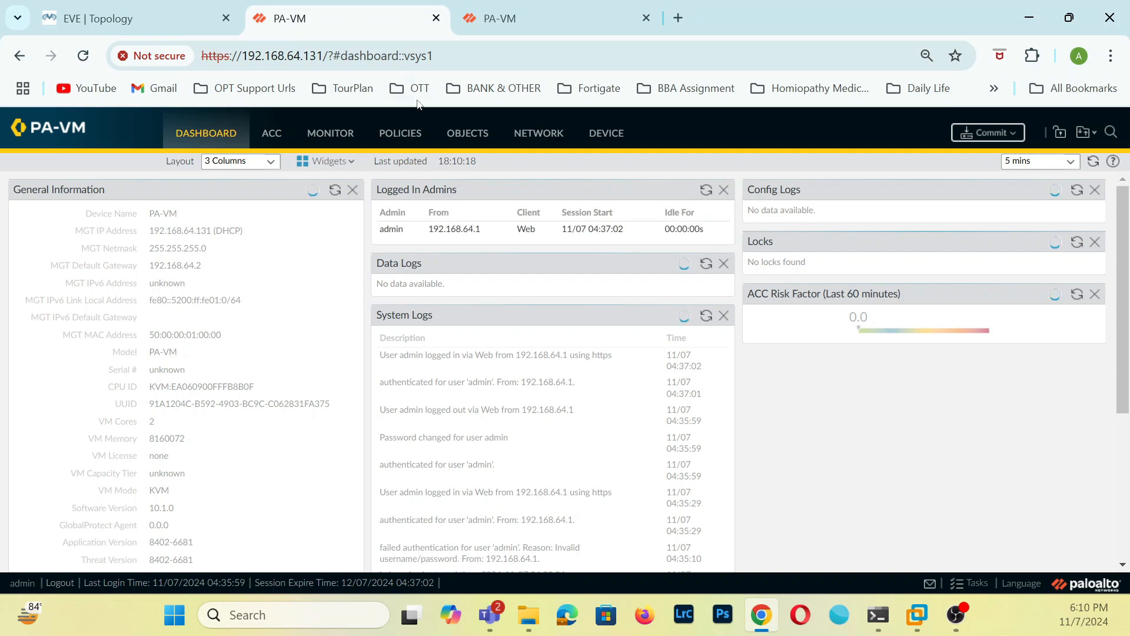
left_click(538, 137)
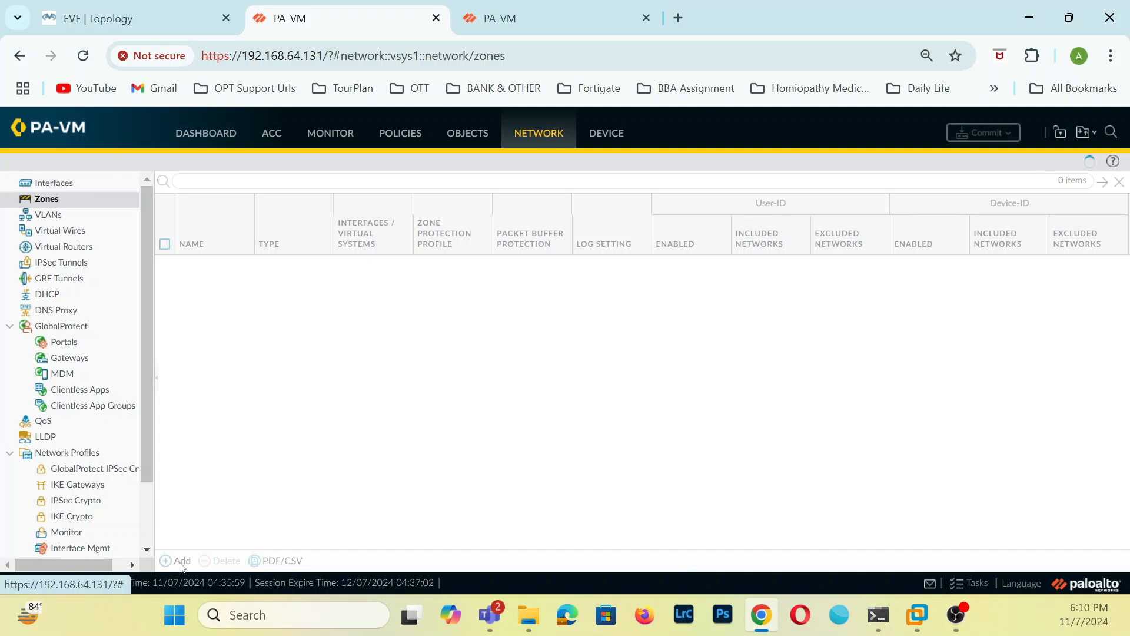
Create a Layer3 zone named WAN on the firewall at 192.168.64.130.
left_click(533, 23)
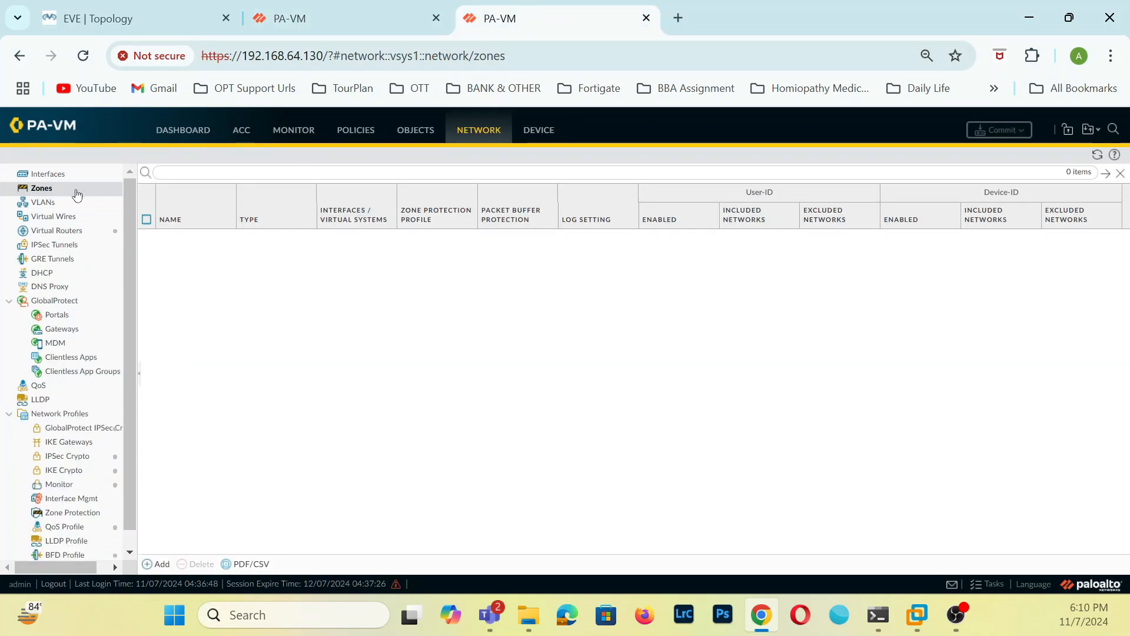
left_click(155, 563)
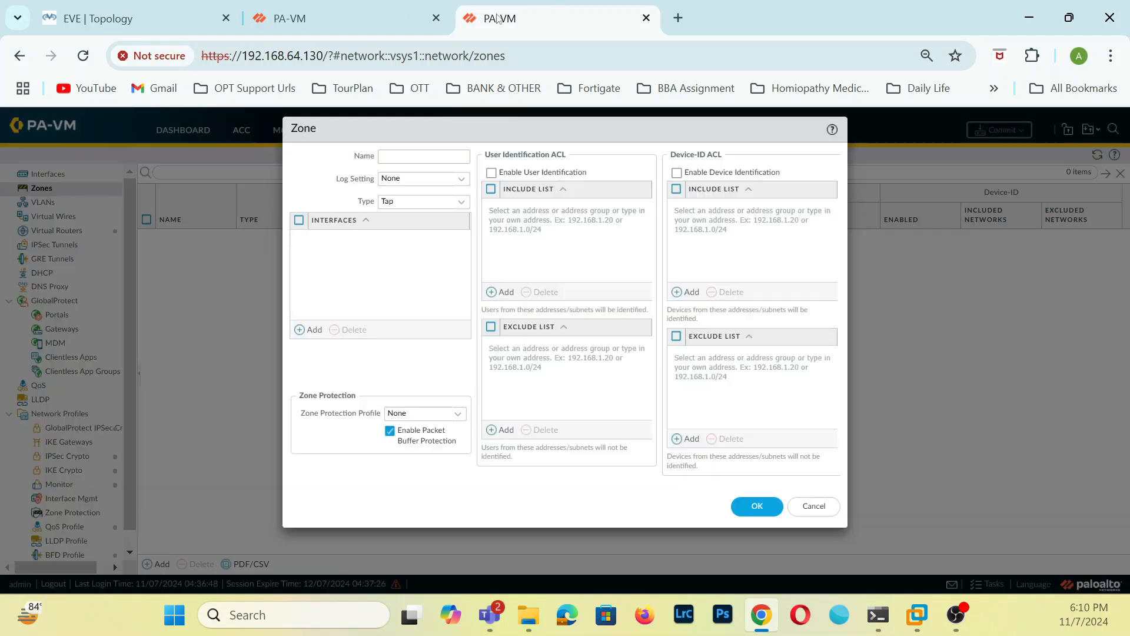
left_click(408, 156)
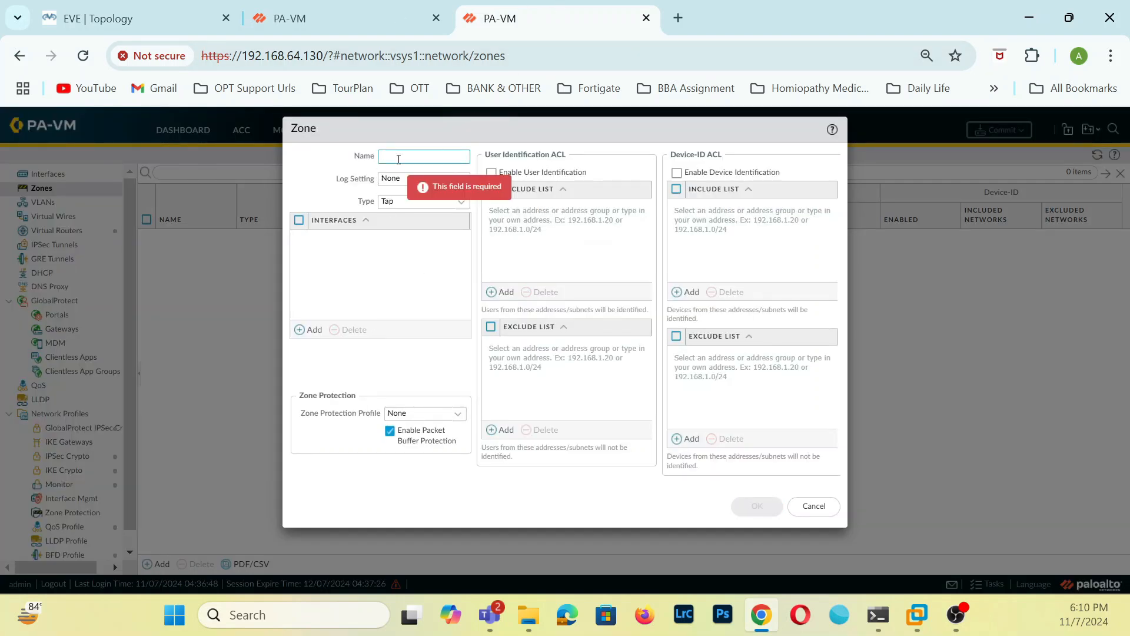
type("WA")
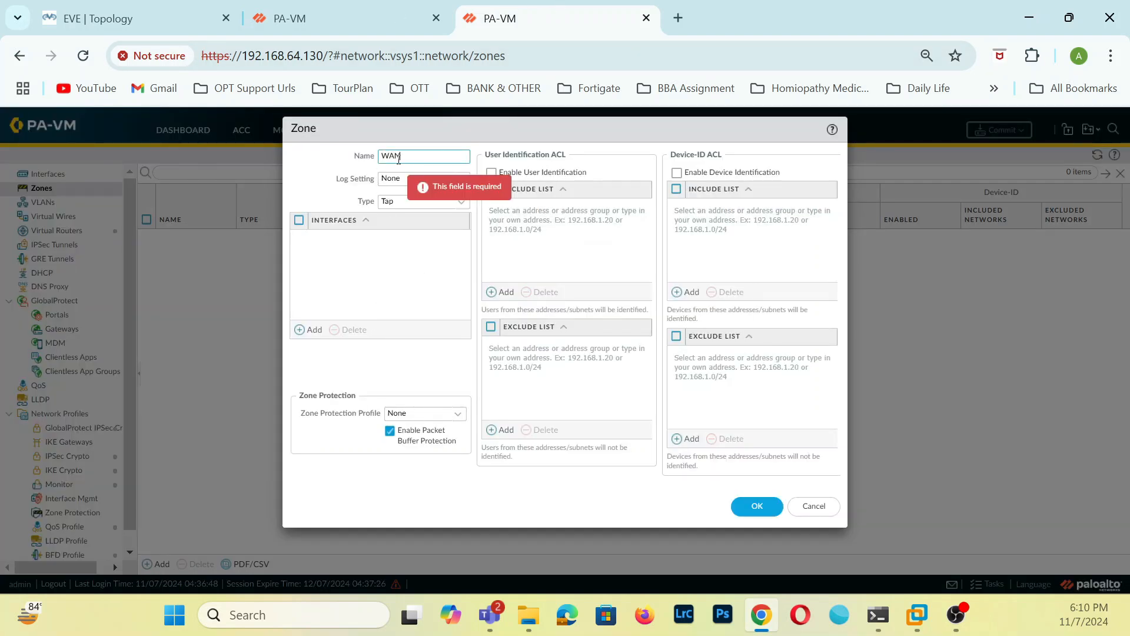
type("N")
left_click(461, 202)
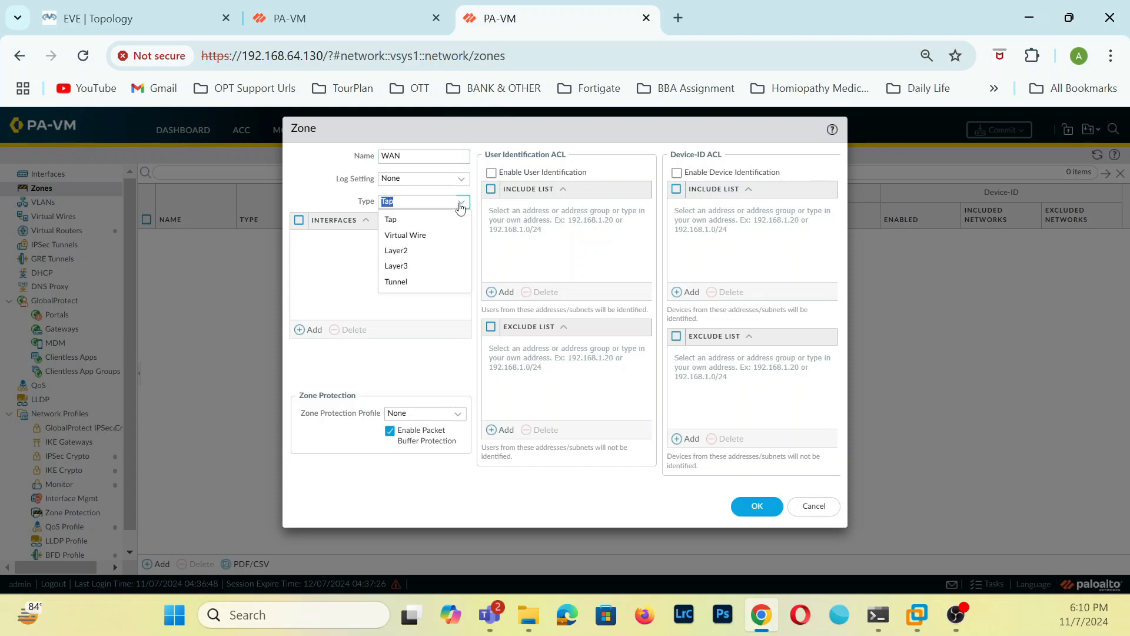
left_click(415, 271)
left_click(743, 510)
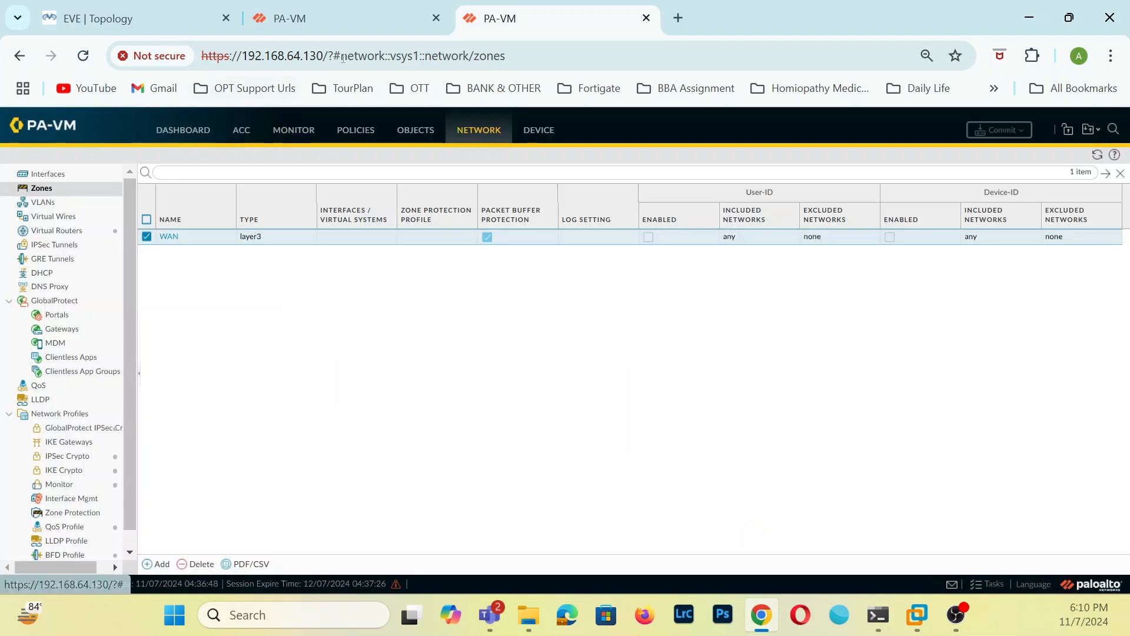
Create a Layer3 zone named WAN on the firewall at 192.168.64.131.
left_click(360, 27)
left_click(180, 560)
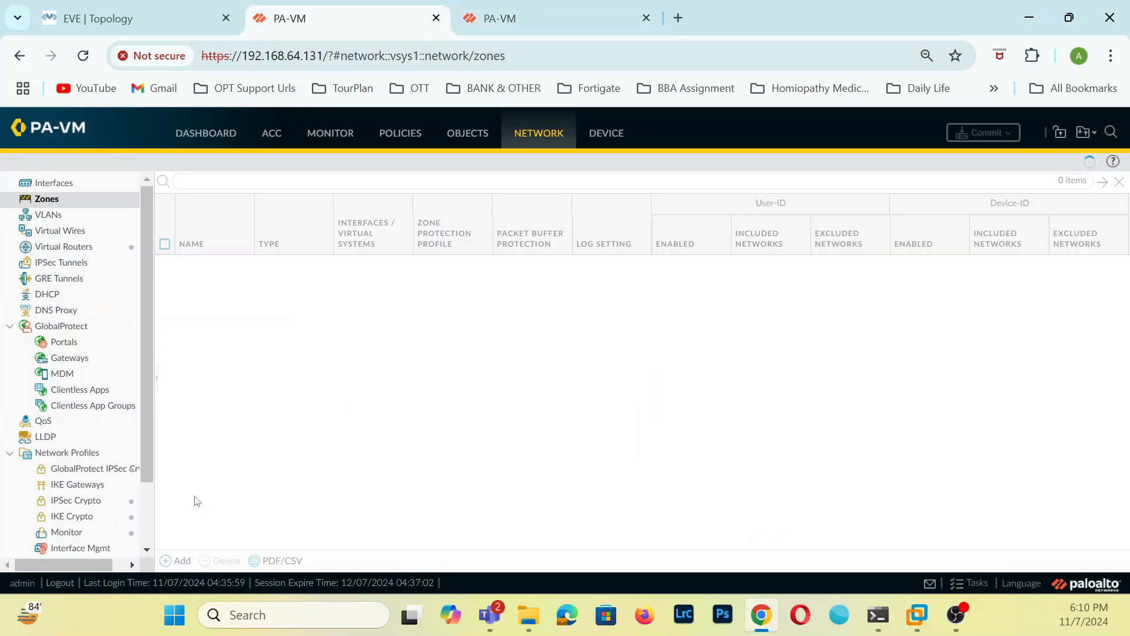
type("WAN")
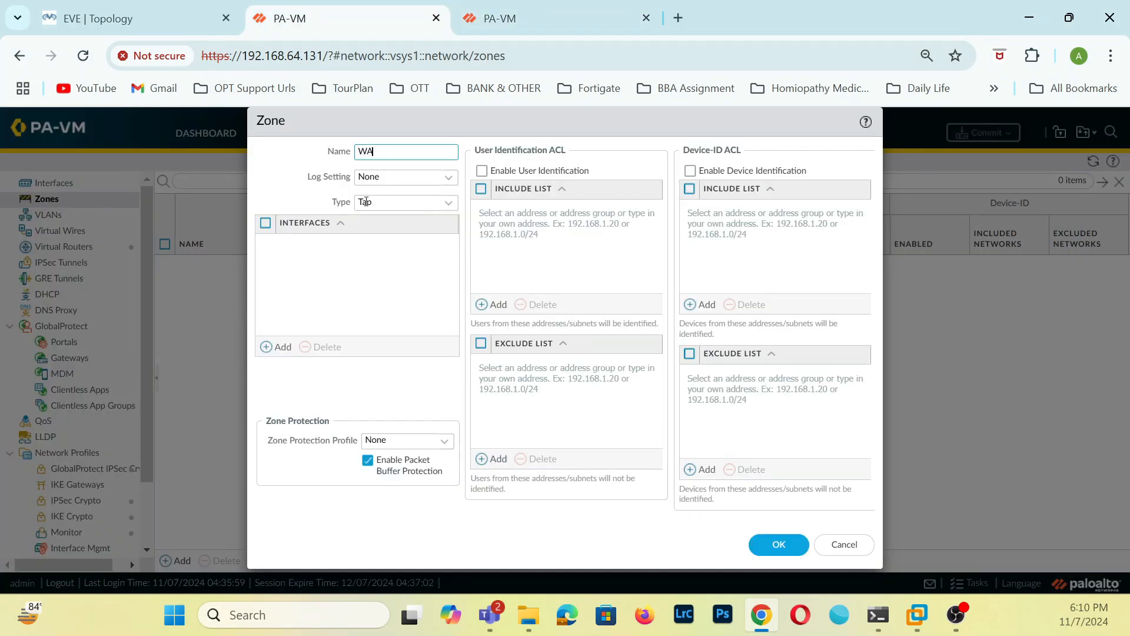
left_click(449, 202)
left_click(412, 273)
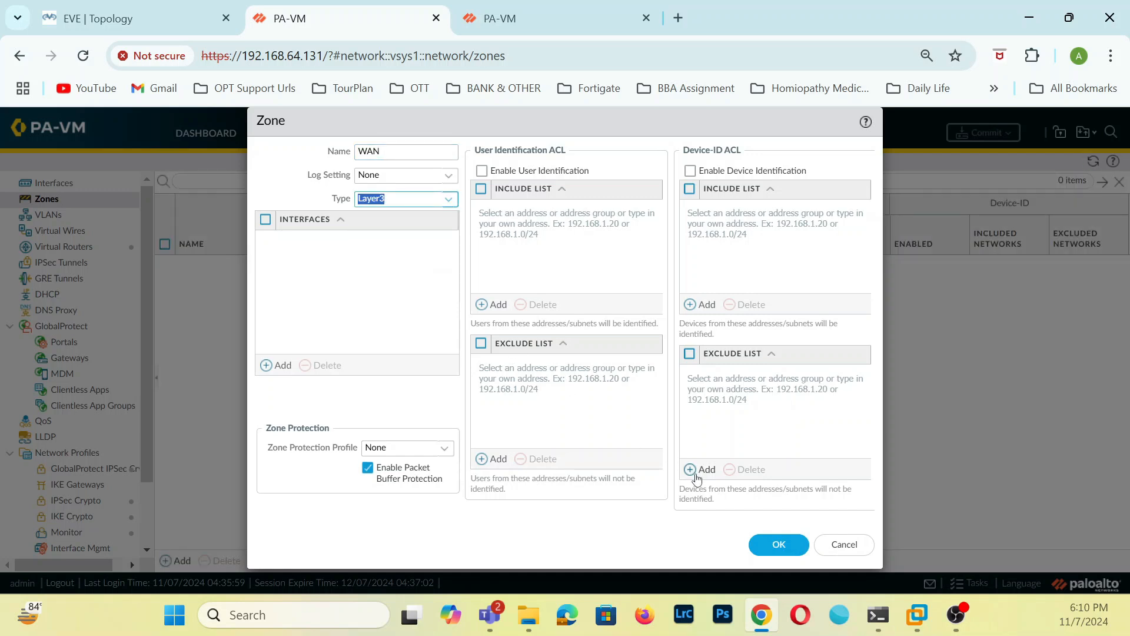
left_click(765, 543)
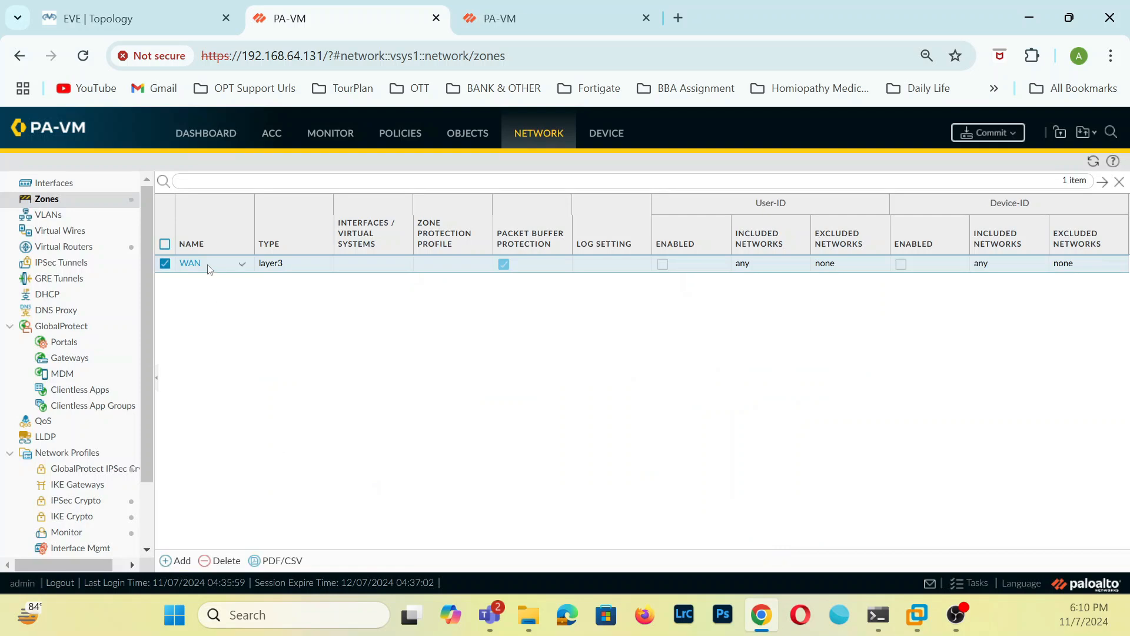
Create a Layer3 zone named LAN on the firewall at 192.168.64.131.
left_click(182, 561)
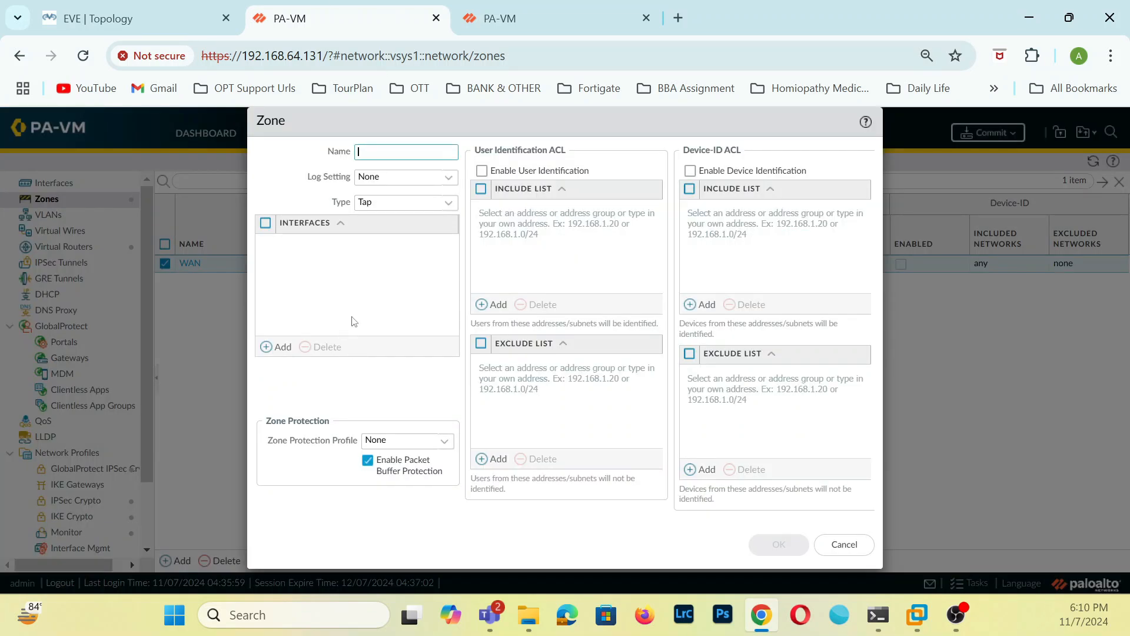
type("LAN")
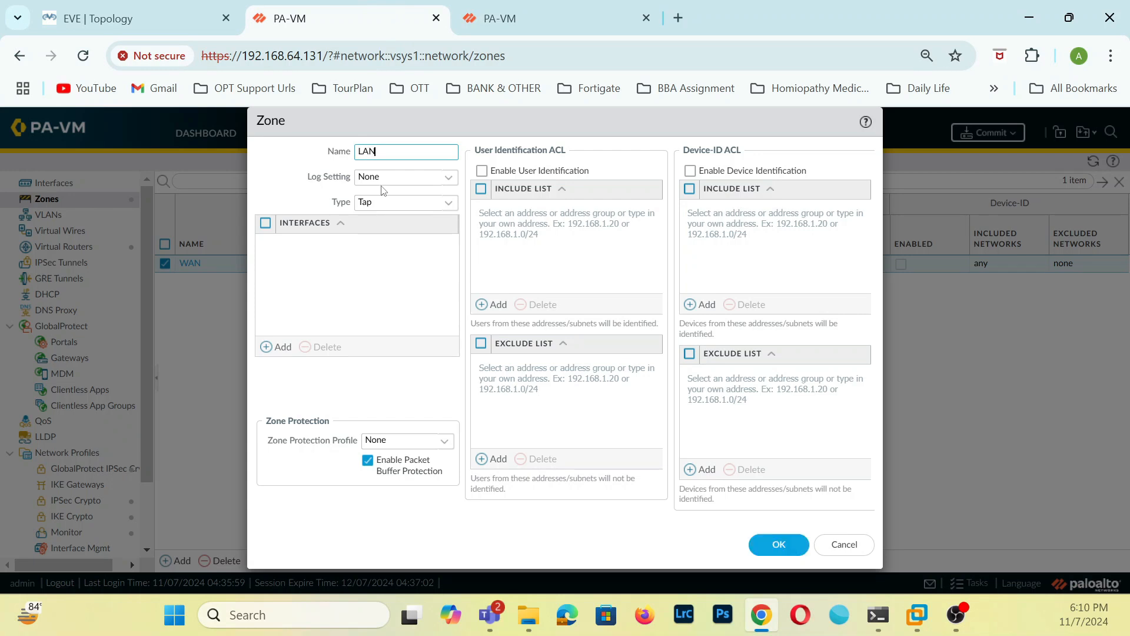
left_click(449, 206)
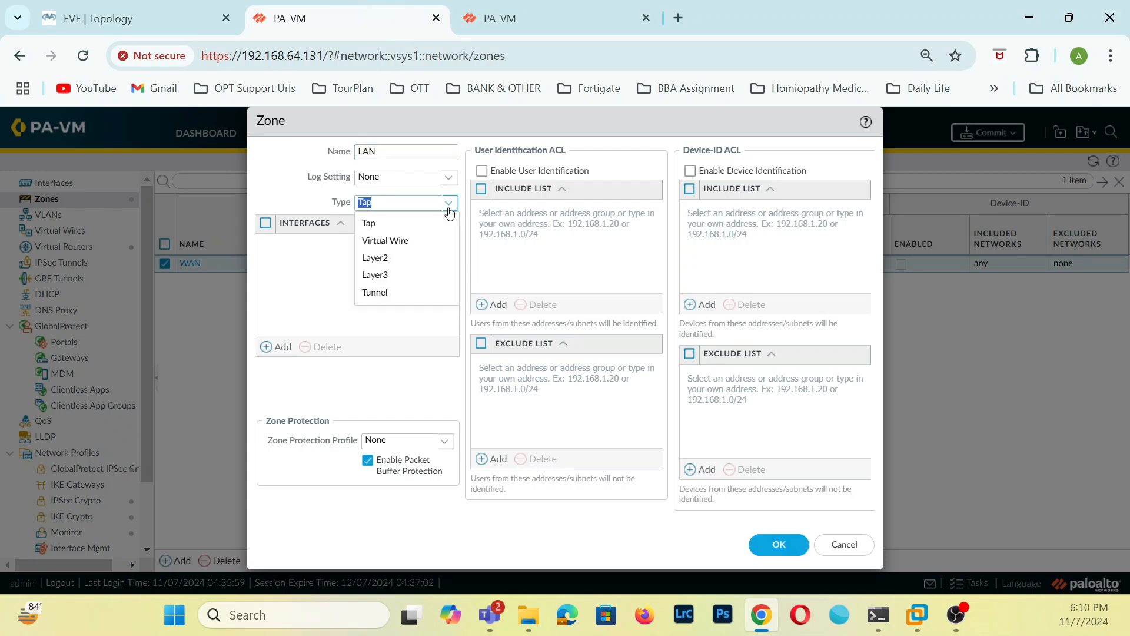
left_click(405, 273)
left_click(771, 544)
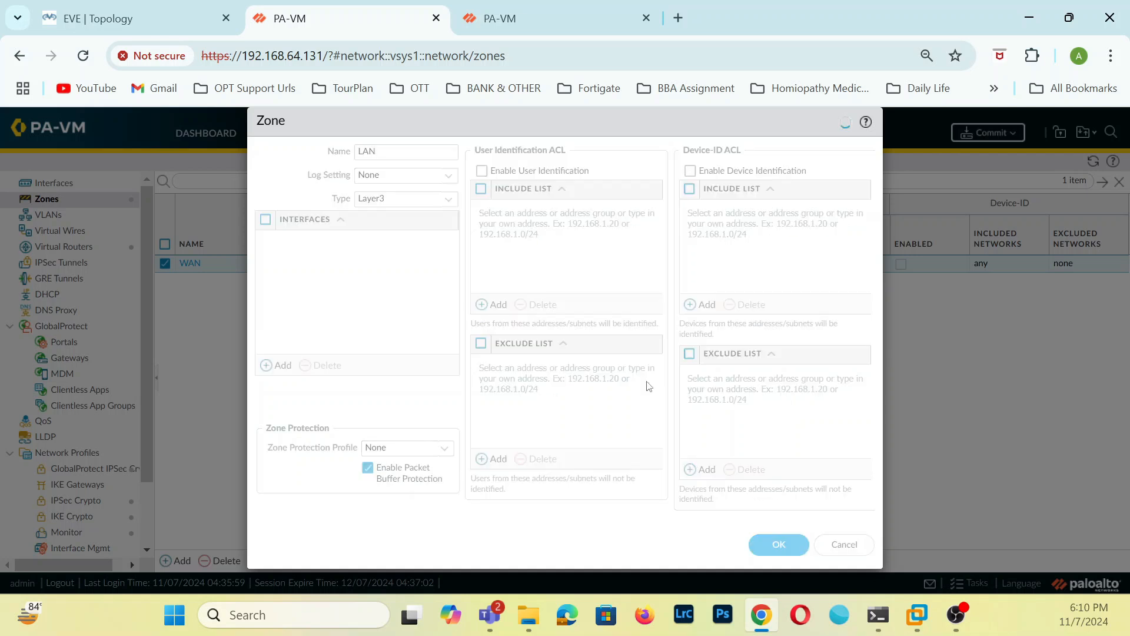
Switch to the firewall at 192.168.64.130 and create a Layer3 zone named LAN.
left_click(562, 18)
left_click(156, 564)
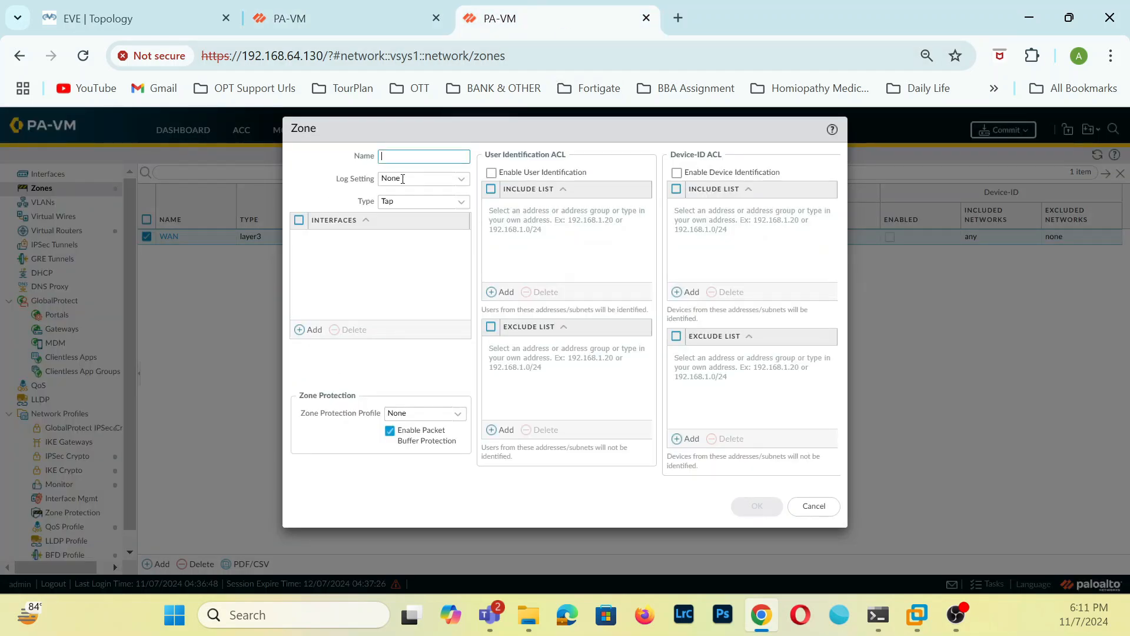
type("LA")
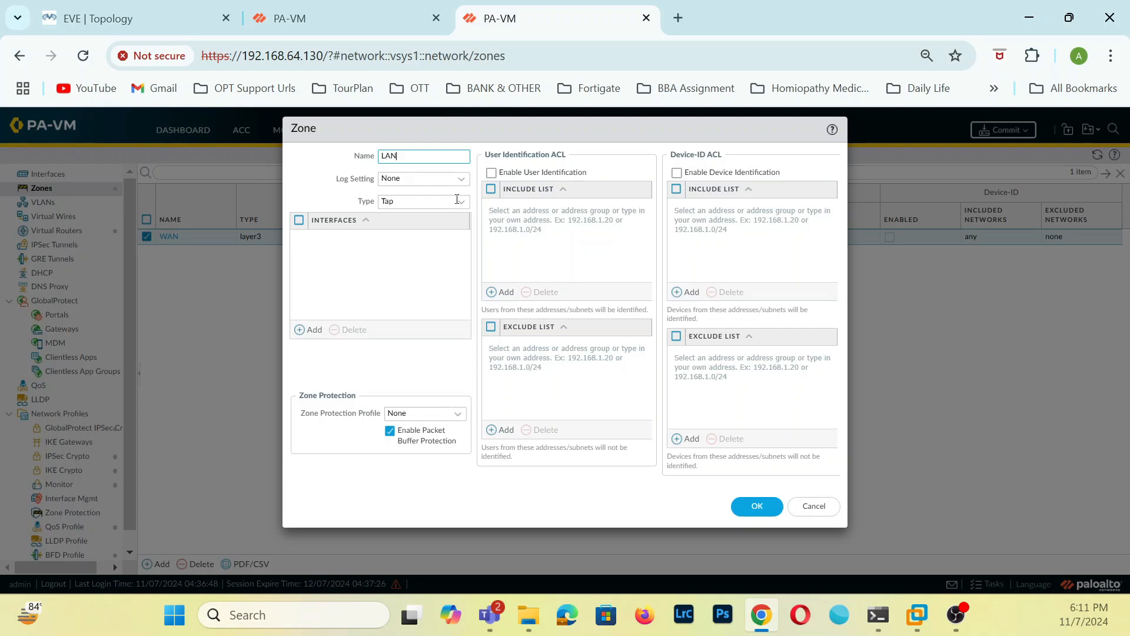
type("N")
left_click(458, 201)
left_click(390, 263)
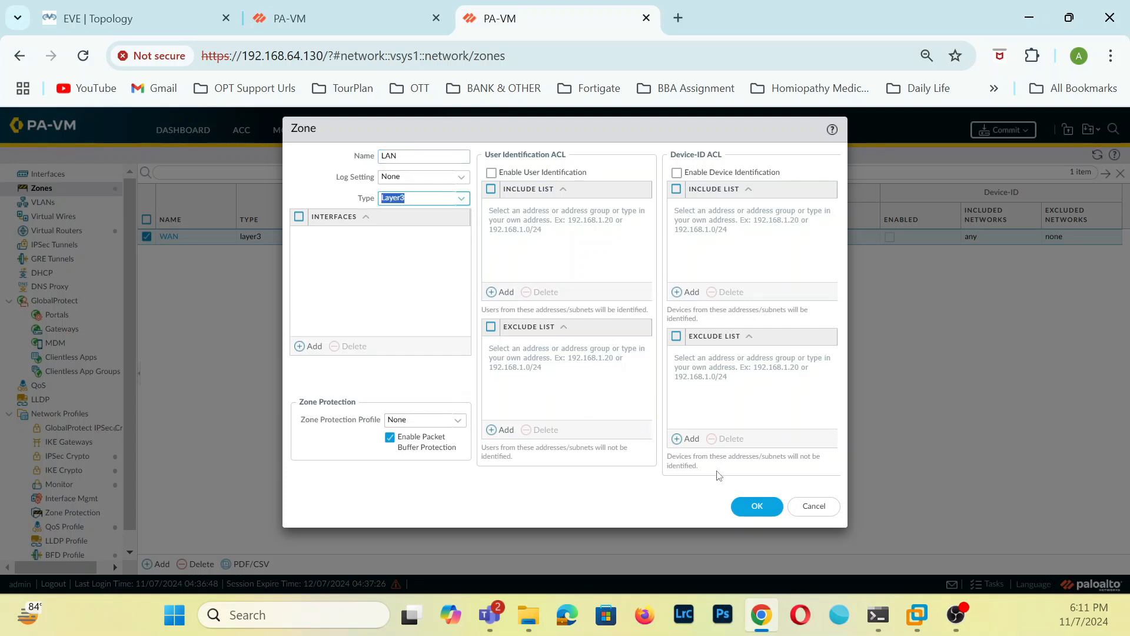
left_click(755, 505)
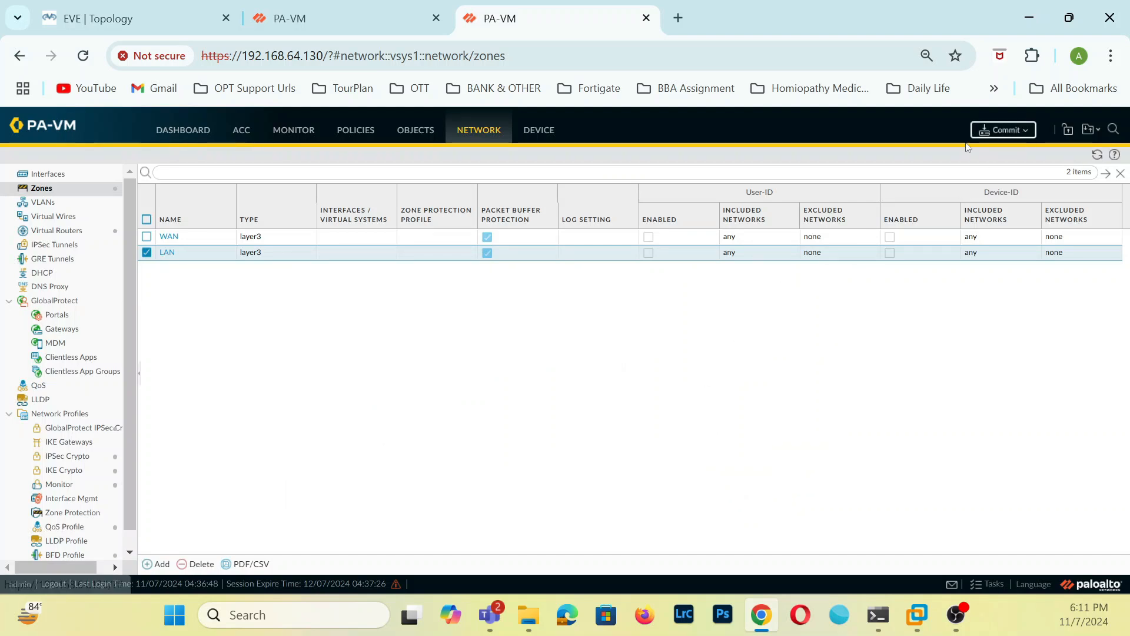
Commit all changes on the firewalls at 192.168.64.130 and 192.168.64.131, closing the commit status dialog on 192.168.64.130.
left_click(1007, 130)
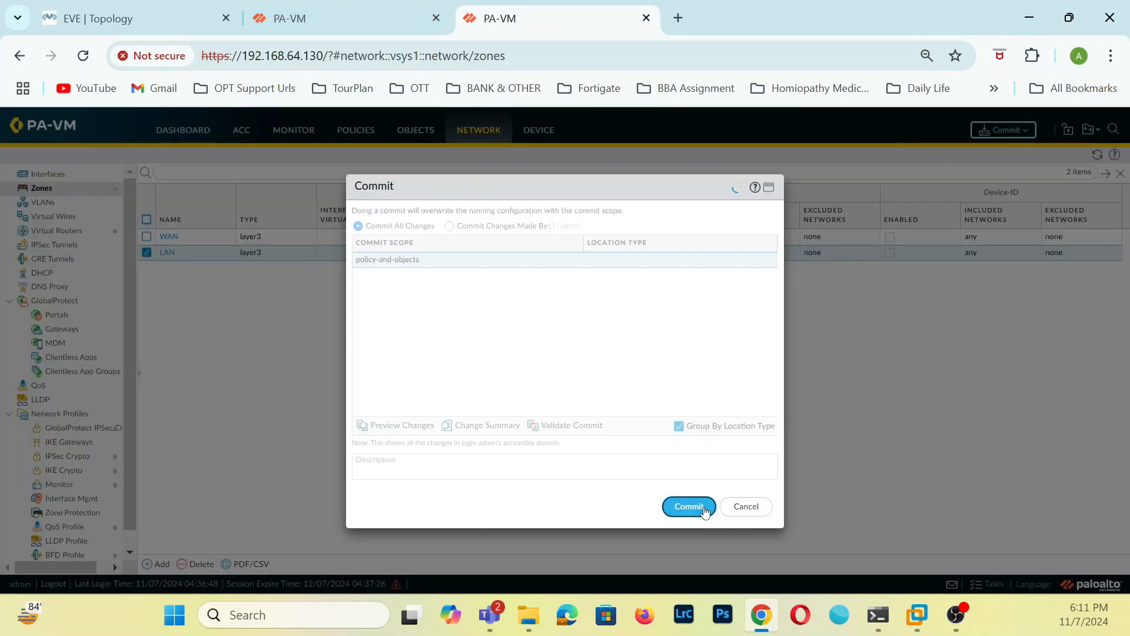
left_click(385, 30)
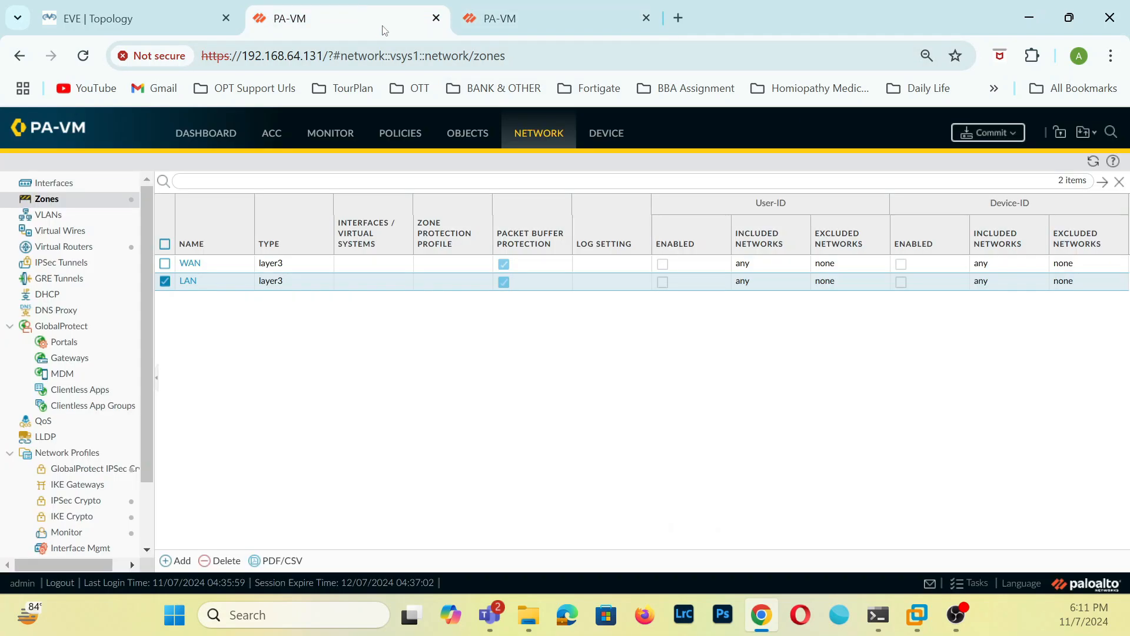
left_click(982, 139)
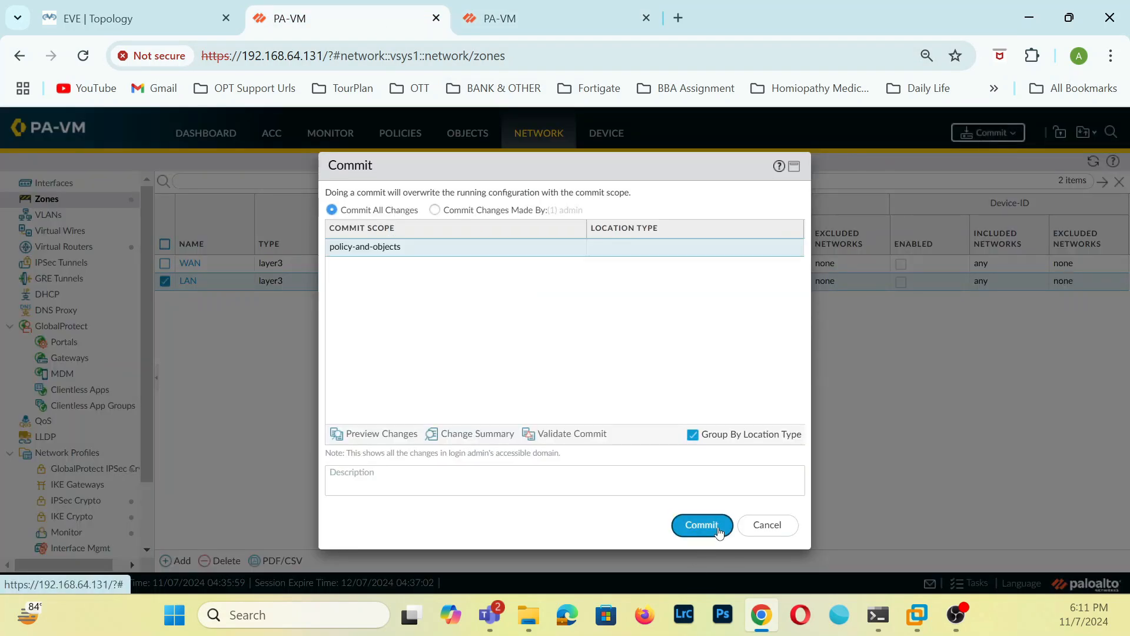
left_click(767, 525)
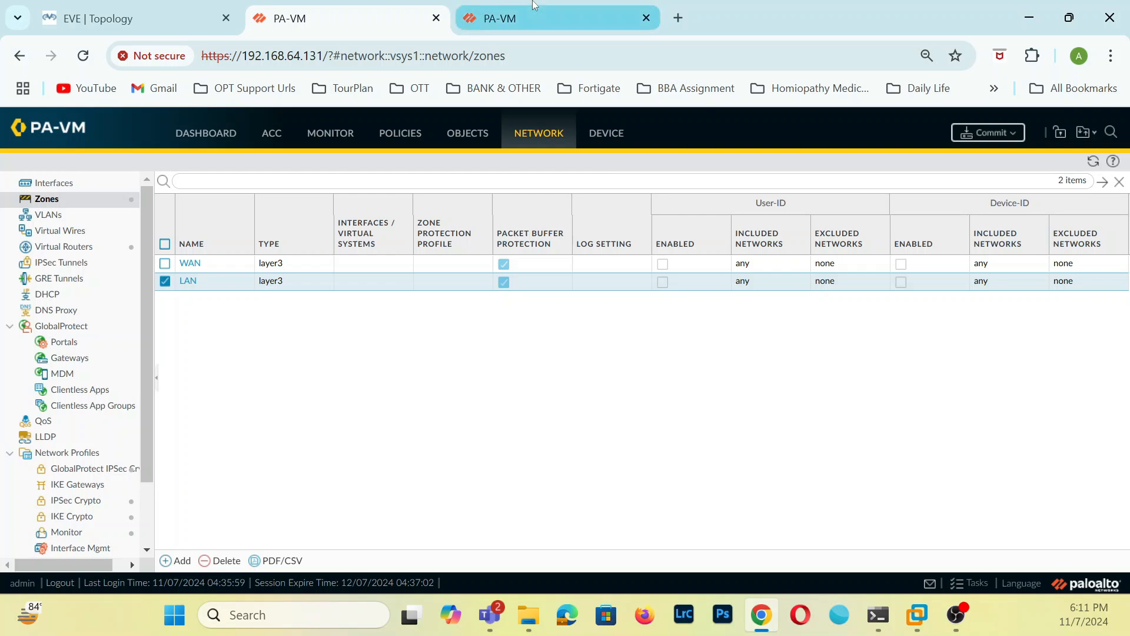
left_click(530, 19)
left_click(742, 501)
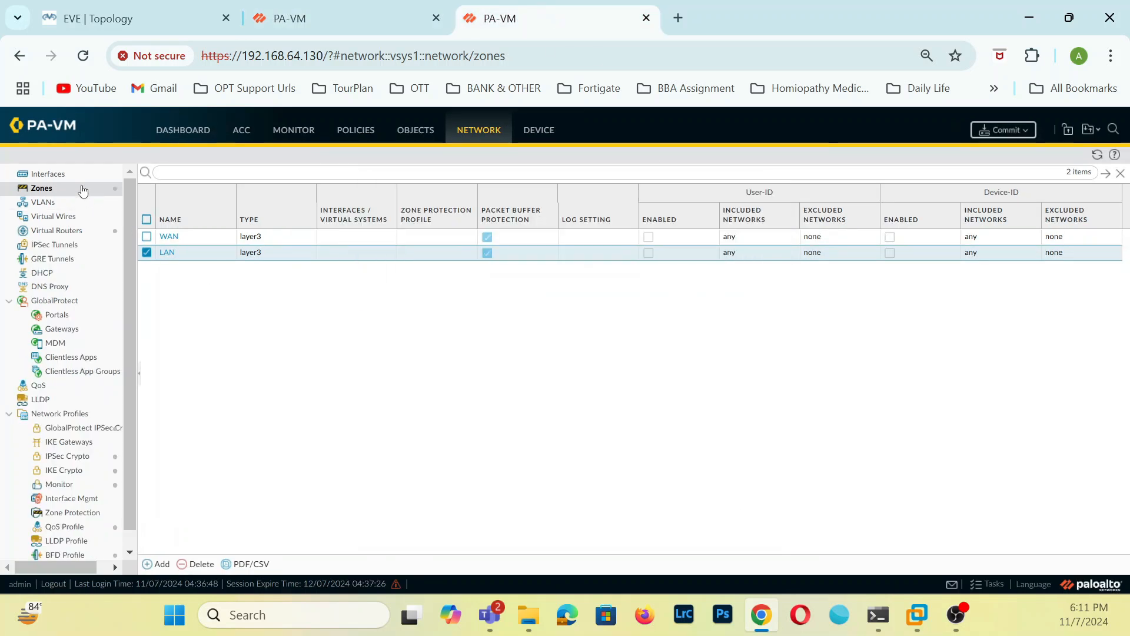
Configure ethernet1/3 on the firewall at 192.168.64.130 as Layer3 with the default virtual router and the WAN security zone.
left_click(50, 179)
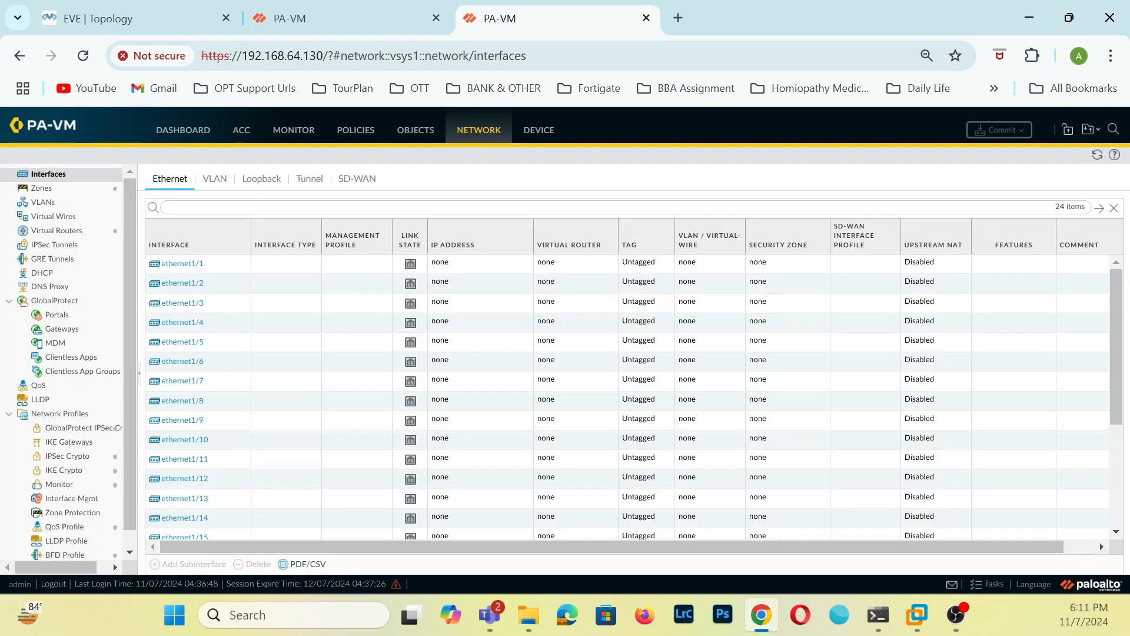
left_click(182, 304)
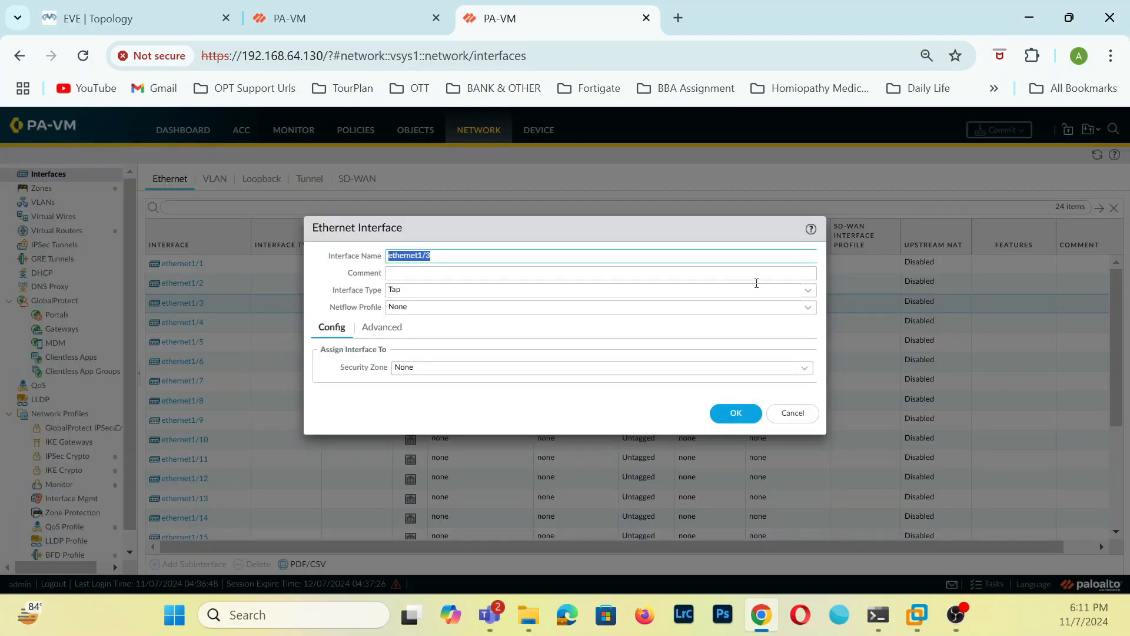
left_click(809, 290)
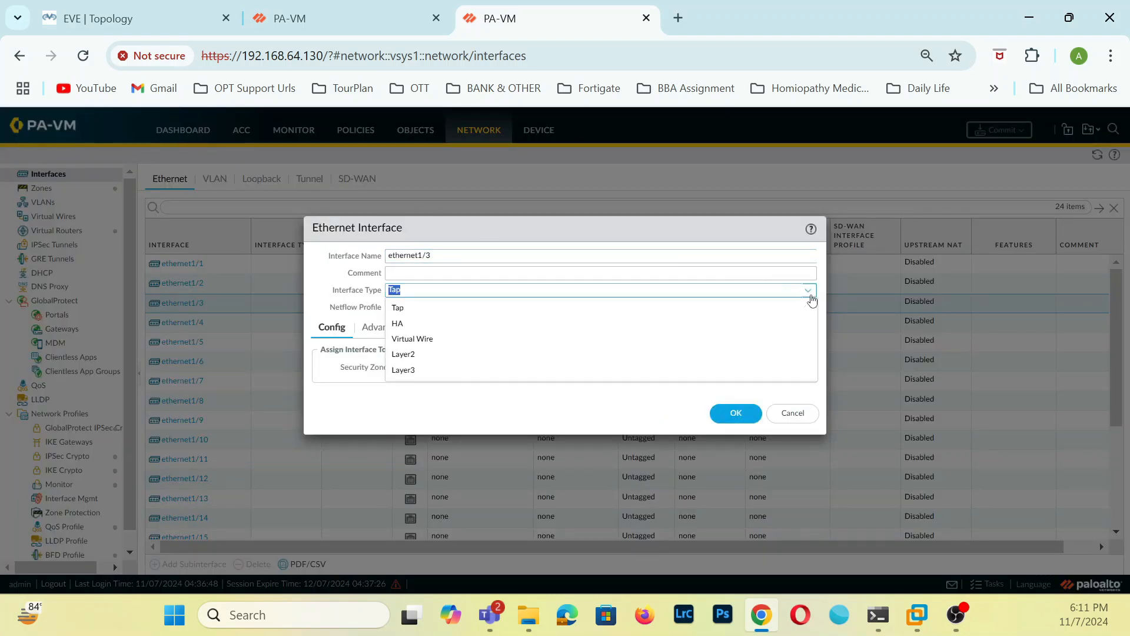
left_click(436, 368)
left_click(806, 370)
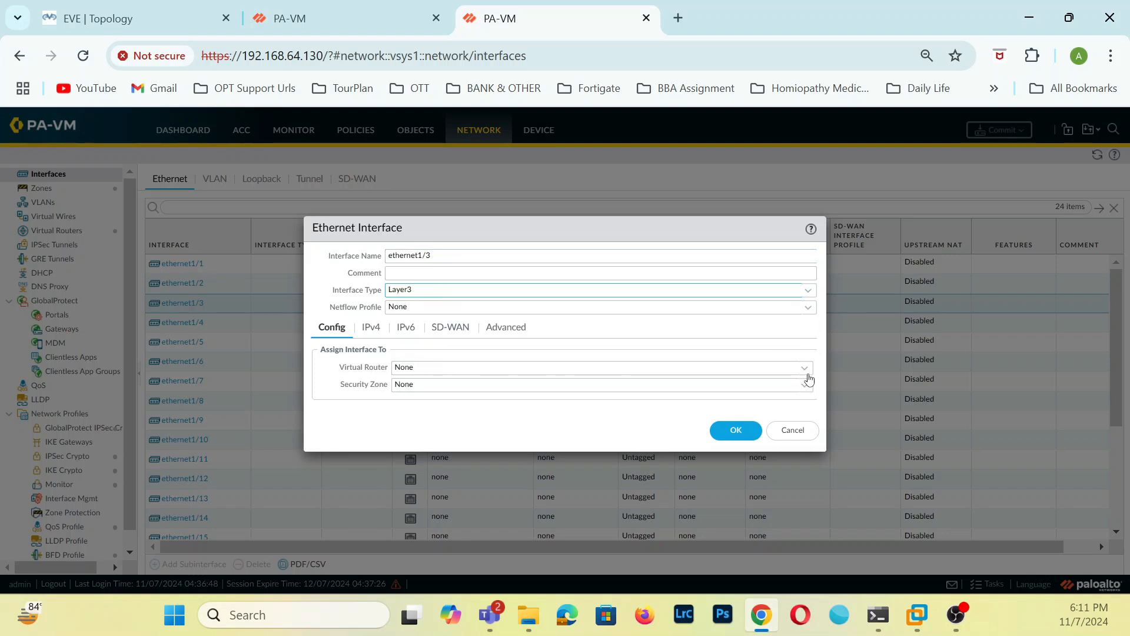
left_click(417, 403)
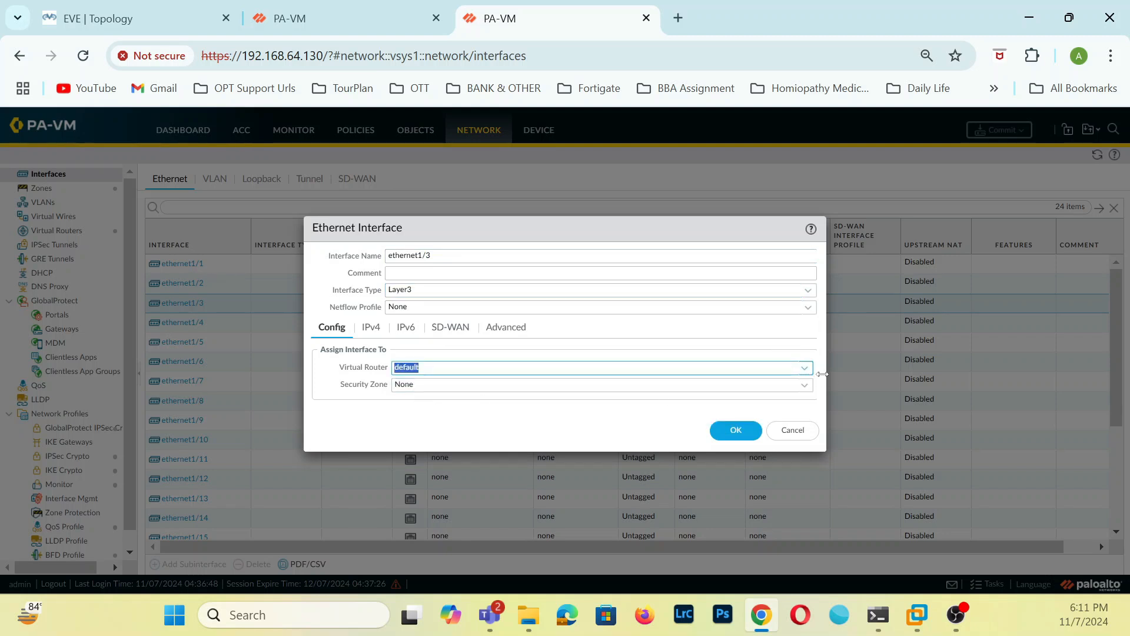
left_click(805, 385)
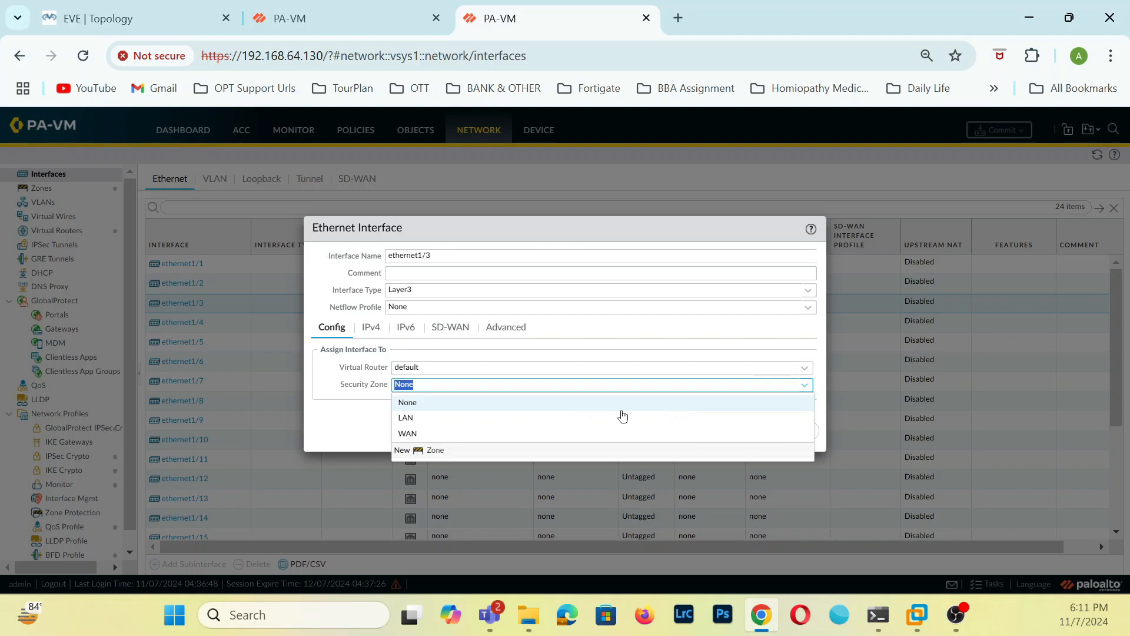
left_click(424, 433)
Add an empty static IPv4 entry to ethernet1/3 and check the interface addresses in the EVE topology.
left_click(372, 332)
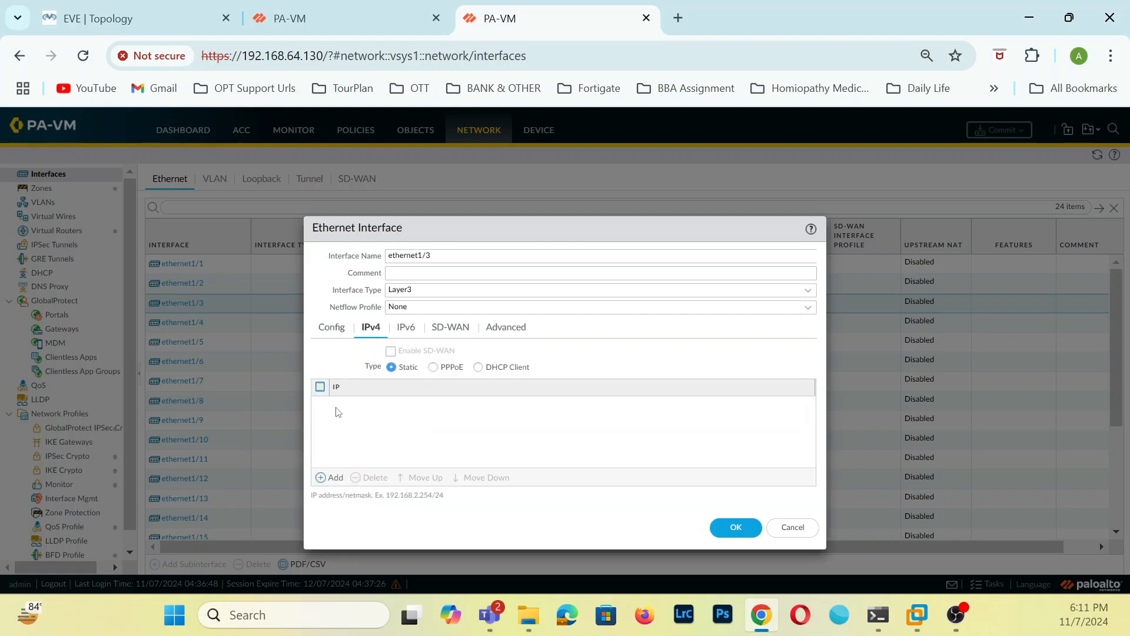
left_click(331, 477)
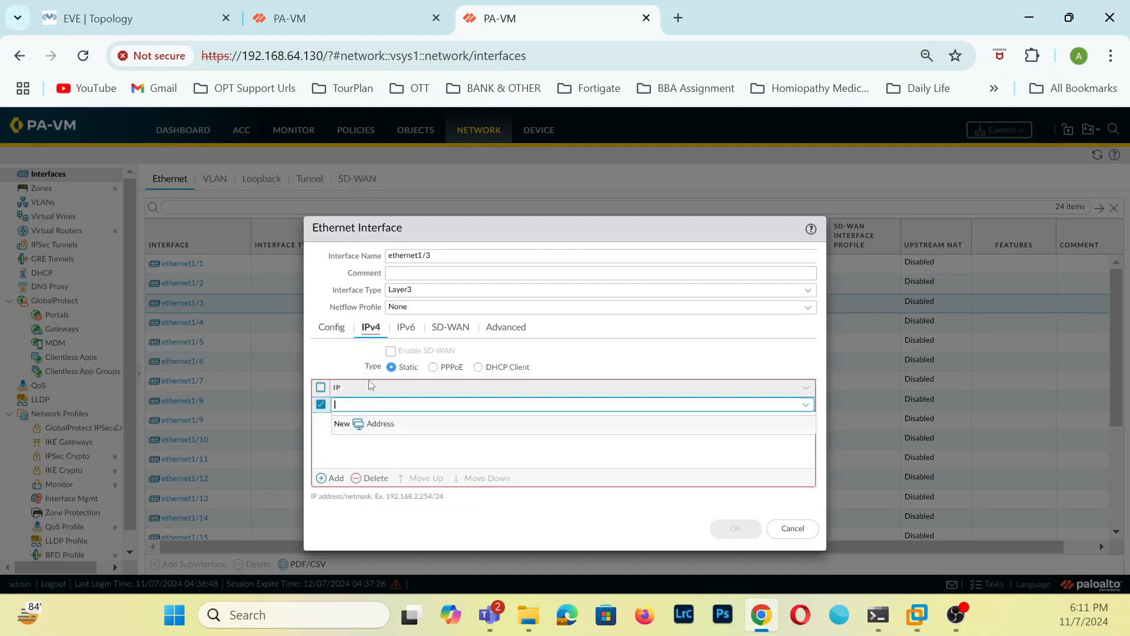
left_click(153, 13)
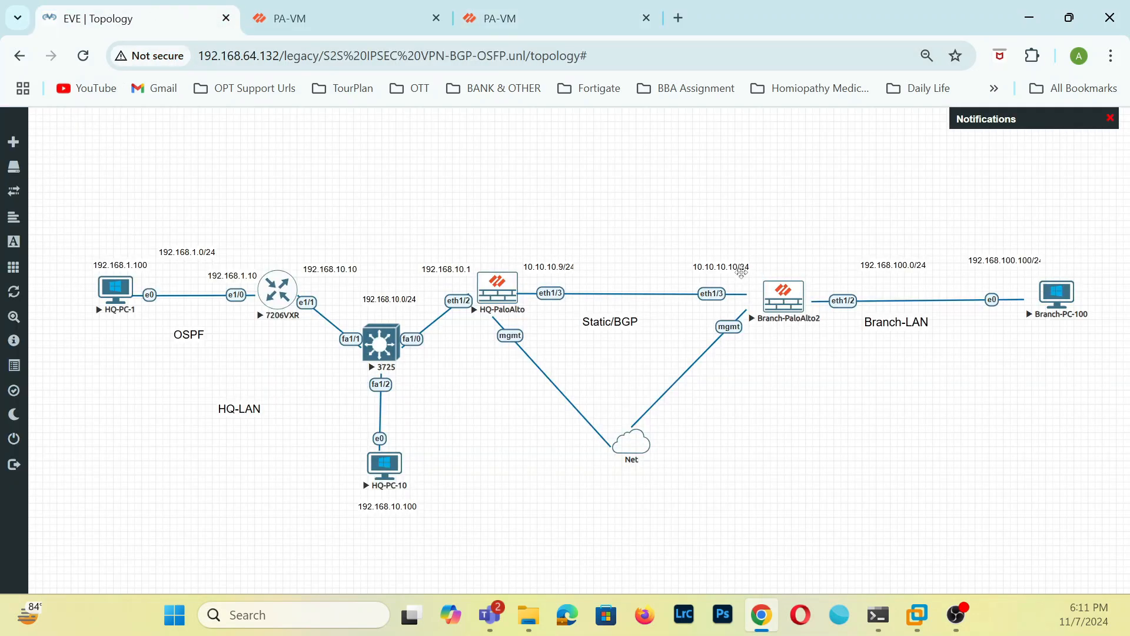
Close the commit status dialog on the firewall at 192.168.64.131 and return to the ethernet1/3 settings on 192.168.64.130.
left_click(285, 7)
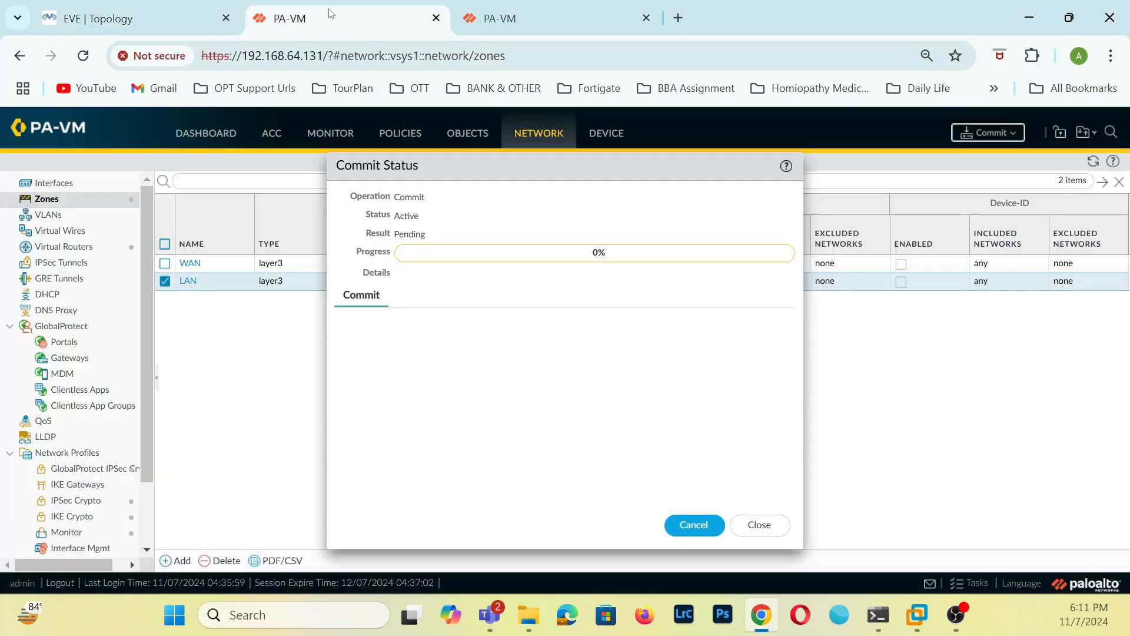
left_click(761, 524)
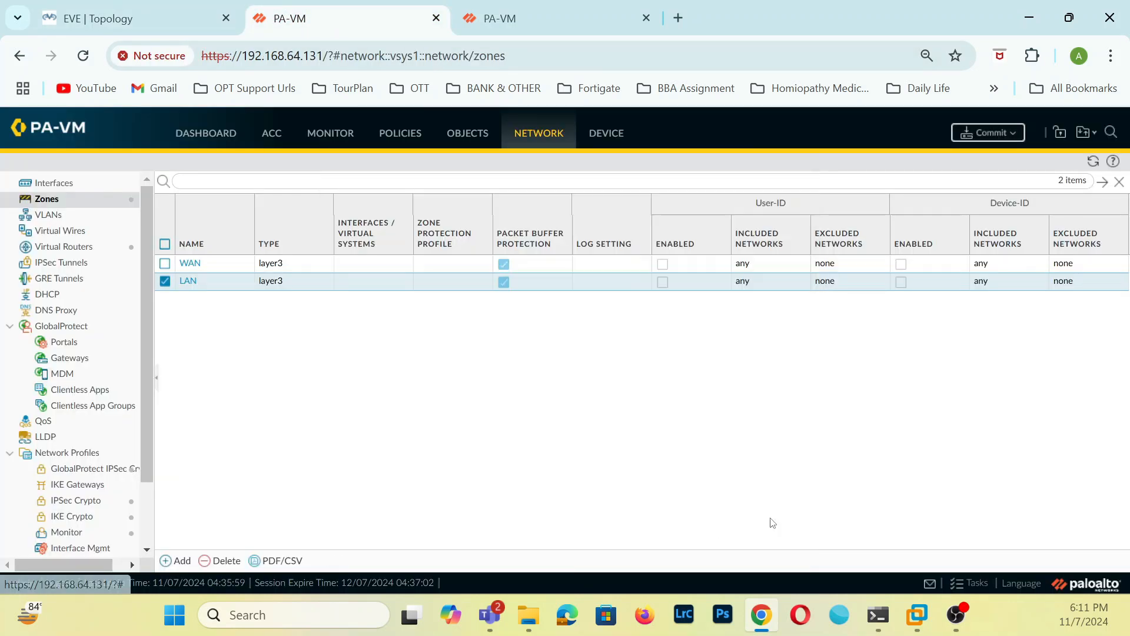
left_click(543, 12)
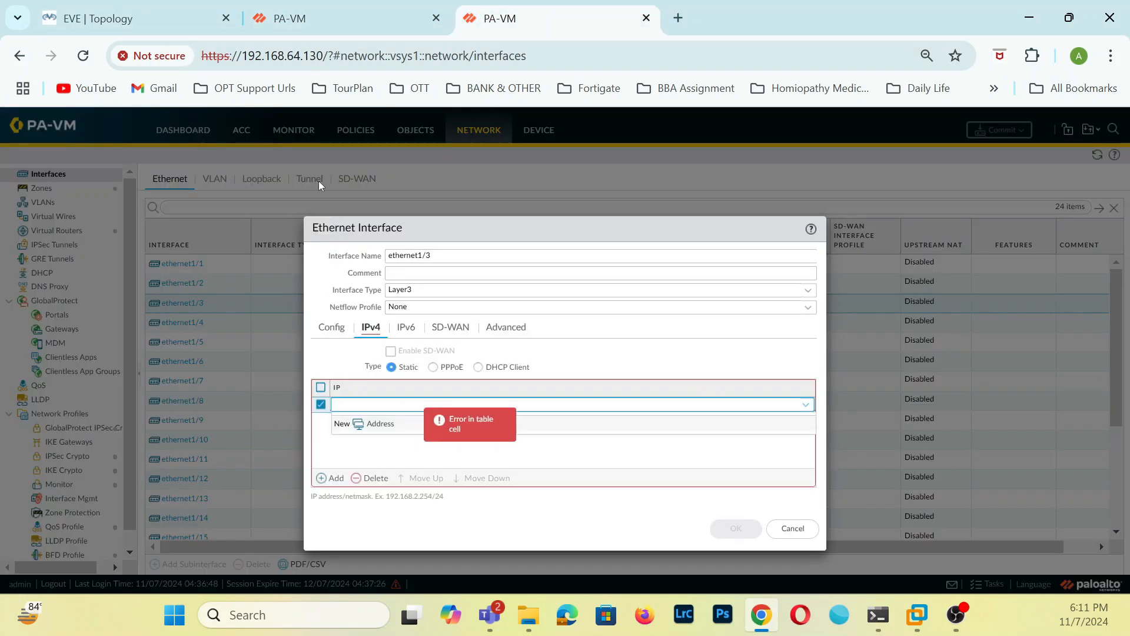
Recheck the EVE topology, assign the static address 10.10.10.10/24 to ethernet1/3 on 192.168.64.130, and save the interface.
left_click(197, 6)
left_click(574, 13)
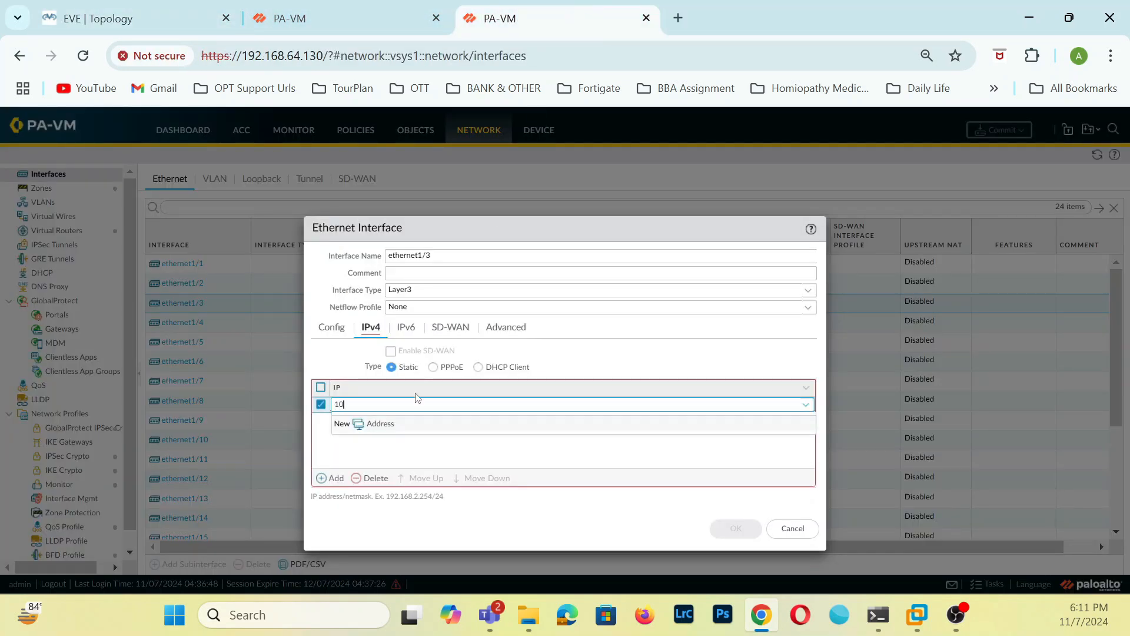
type("/24")
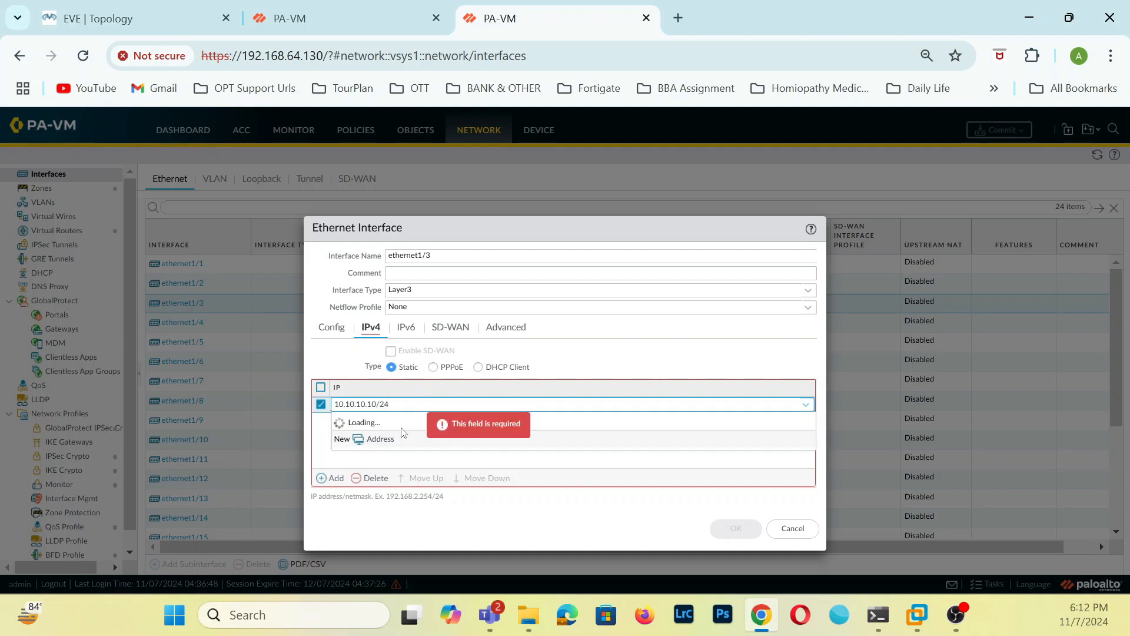
left_click(467, 459)
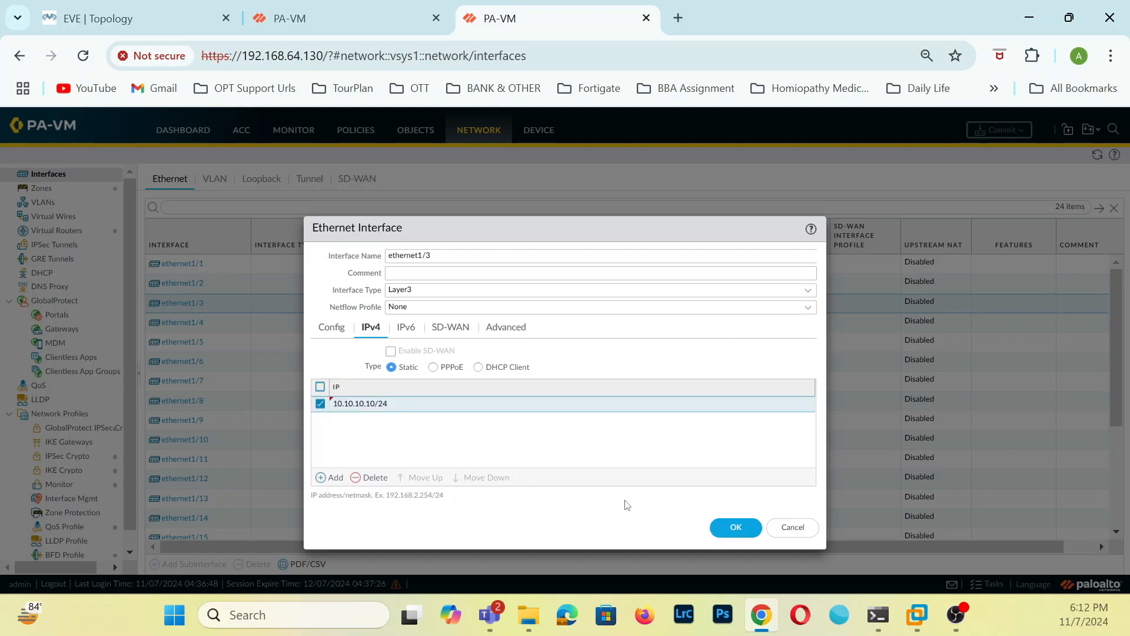
left_click(736, 527)
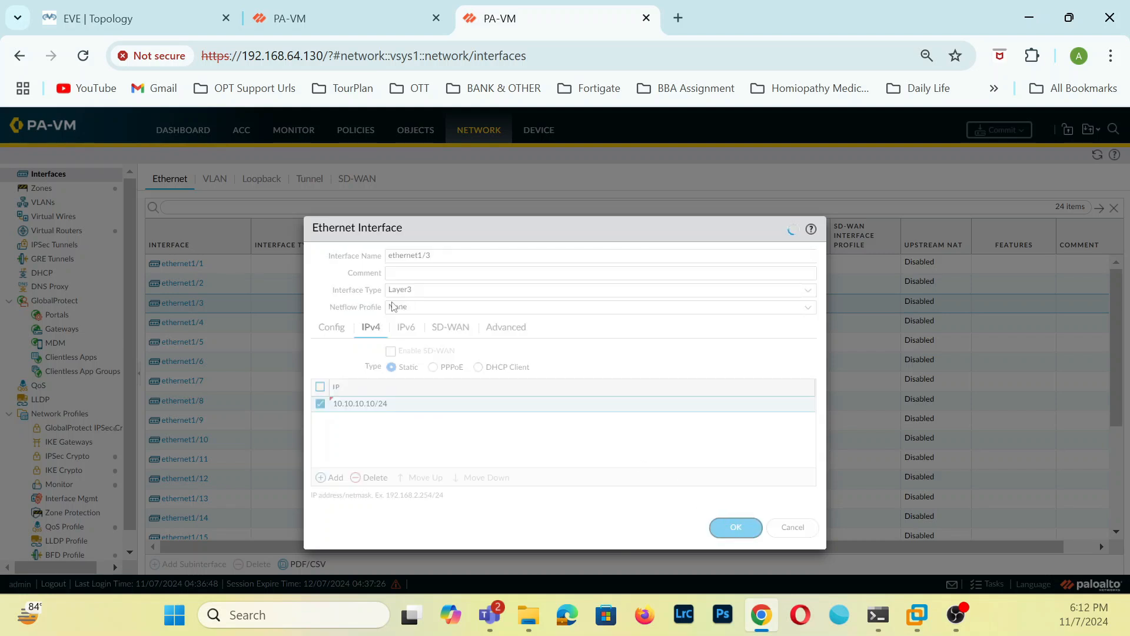
On the firewall at 192.168.64.131, set ethernet1/3 to Layer3 with the default virtual router and the WAN security zone.
left_click(342, 9)
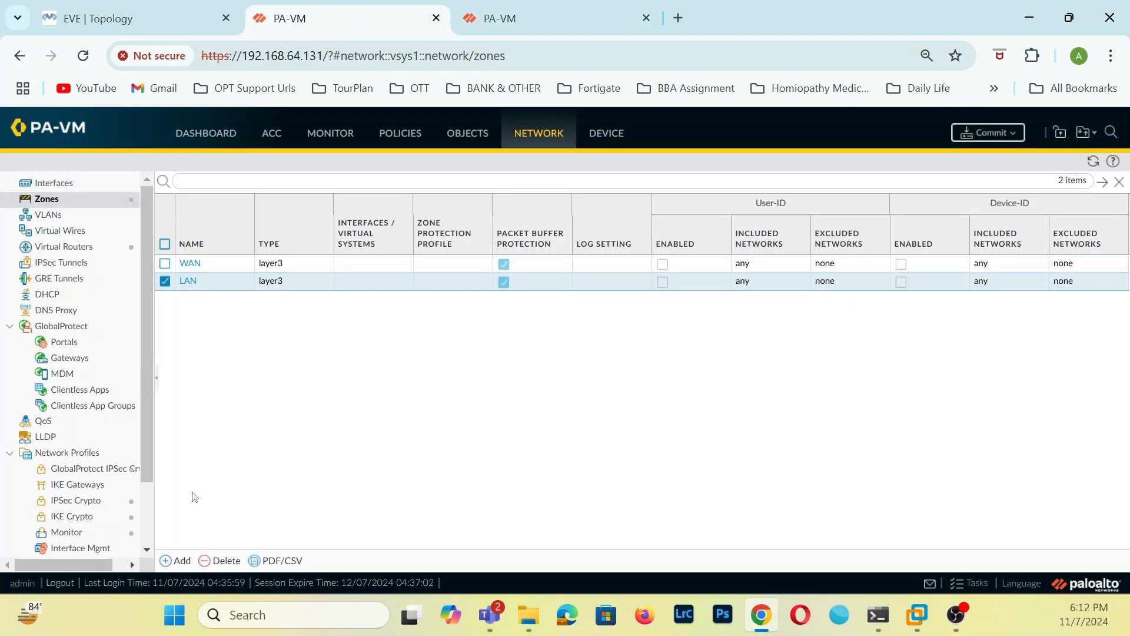
left_click(81, 188)
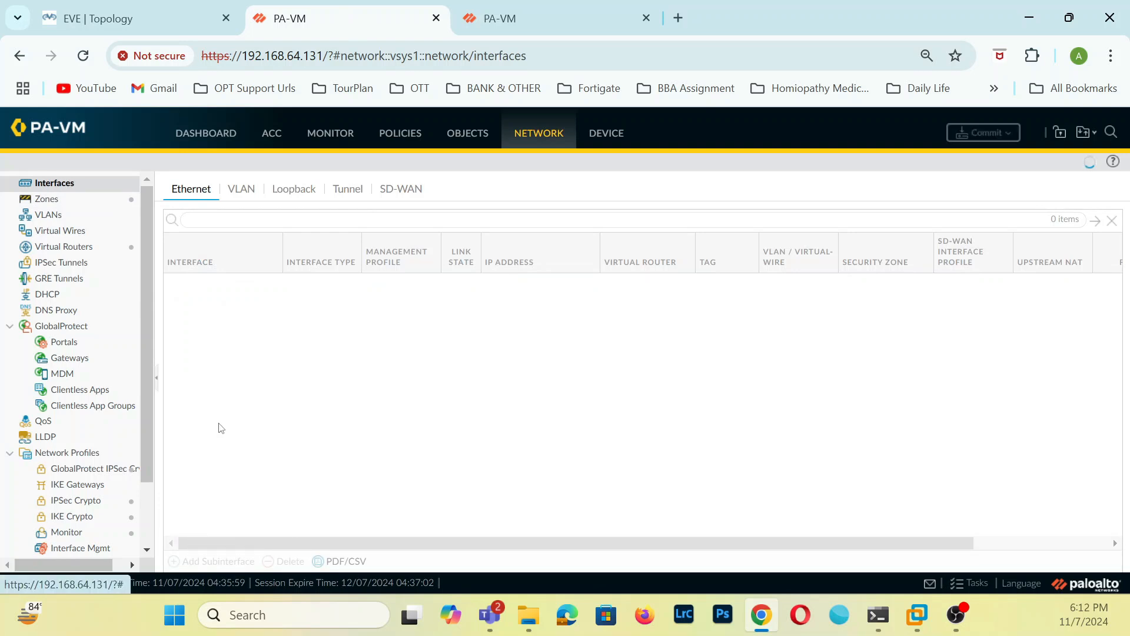
left_click(217, 332)
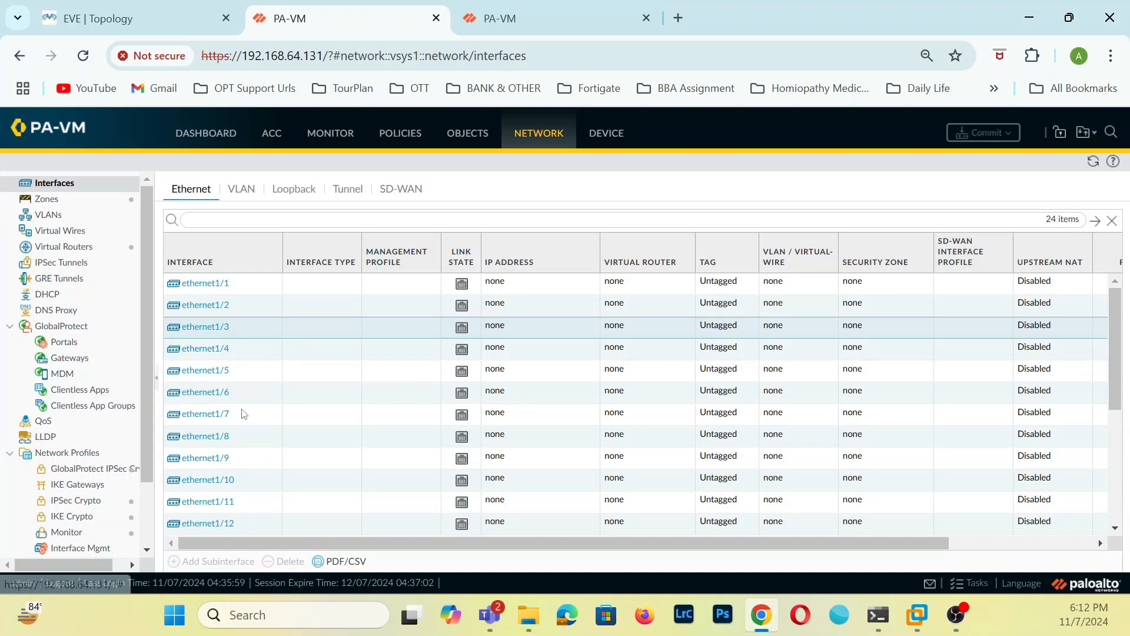
left_click(206, 331)
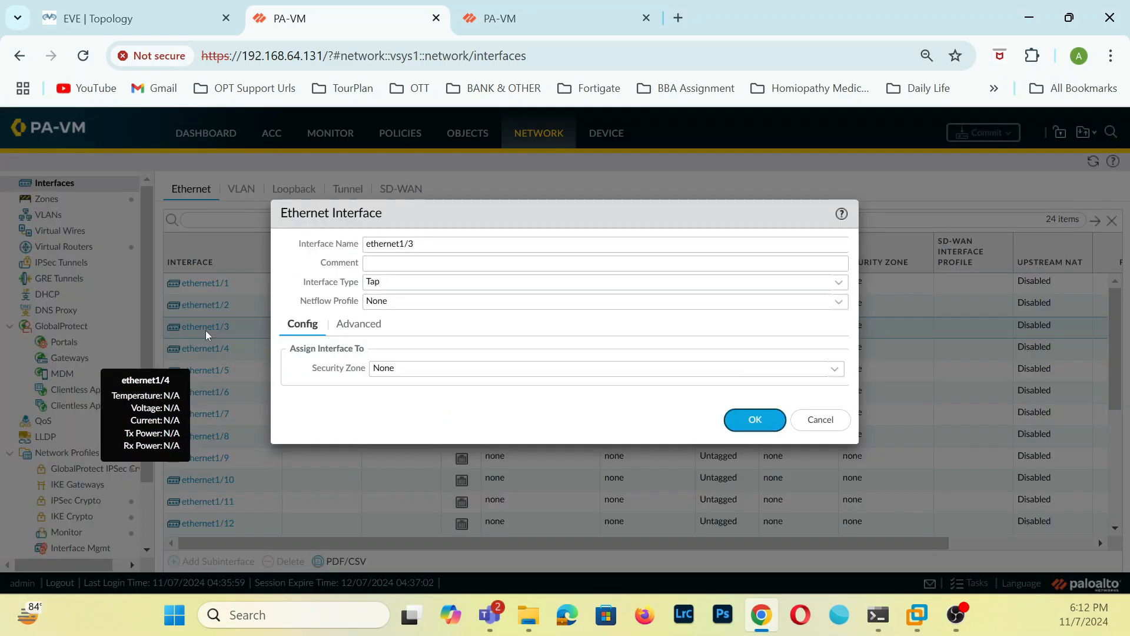
left_click(841, 289)
left_click(406, 373)
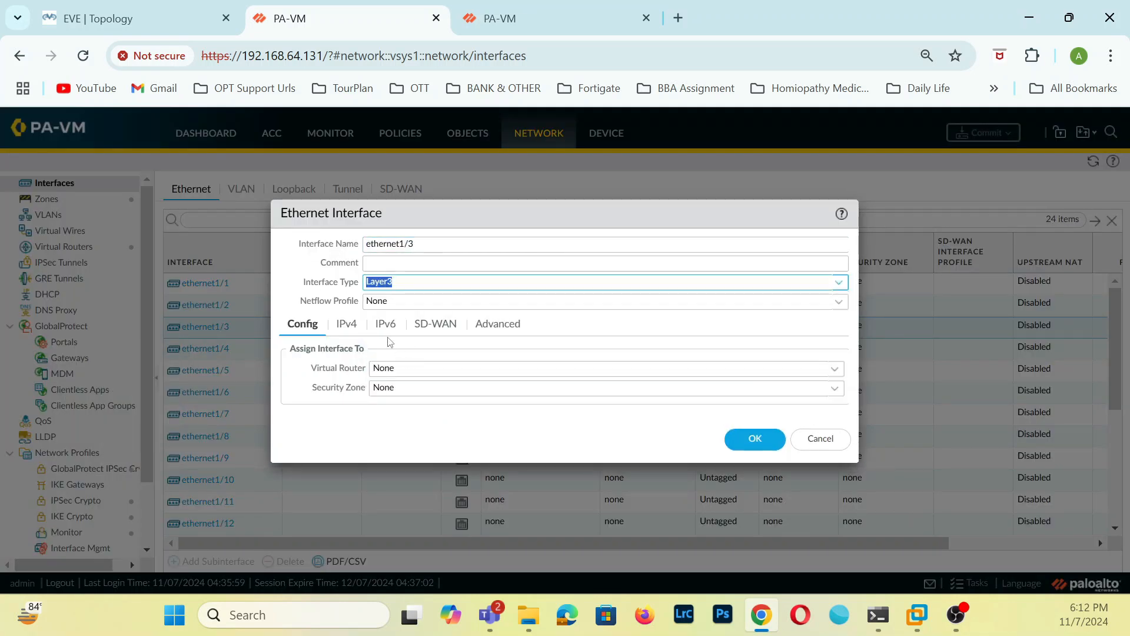
left_click(840, 372)
left_click(401, 407)
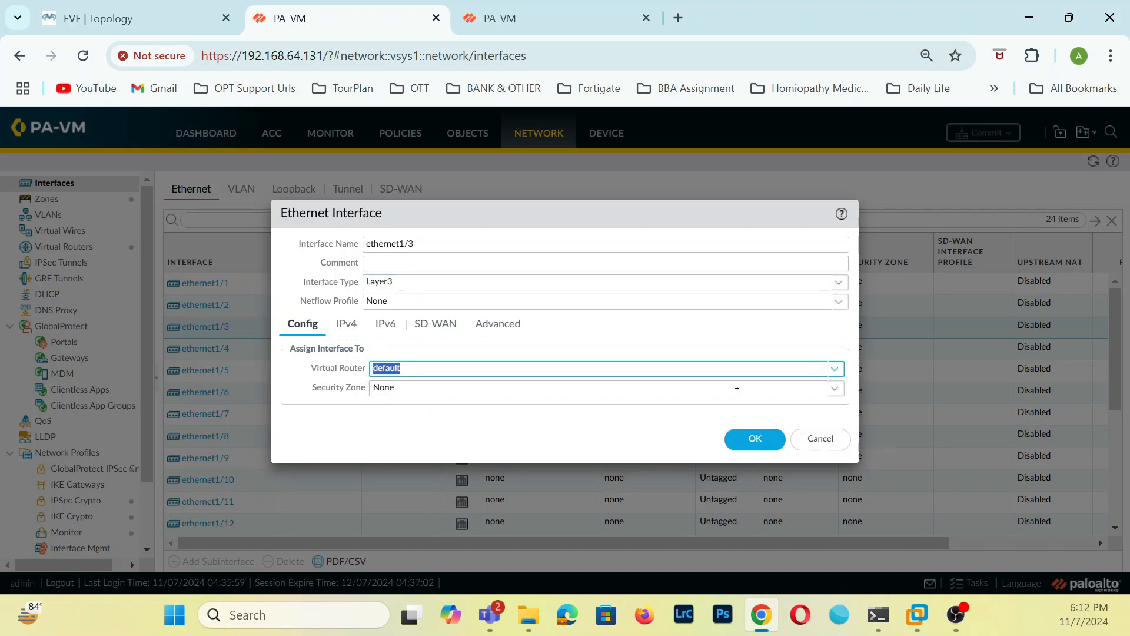
left_click(832, 390)
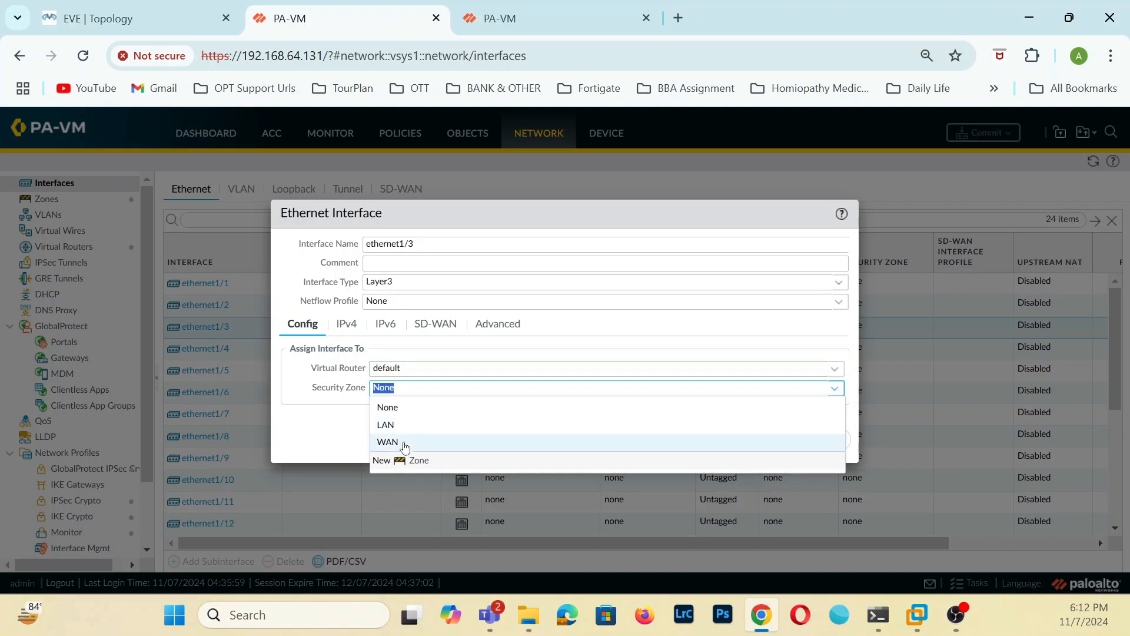
left_click(397, 445)
Add the static IPv4 address 10.10.10.9/24 to ethernet1/3 on 192.168.64.131 and save the interface.
left_click(351, 324)
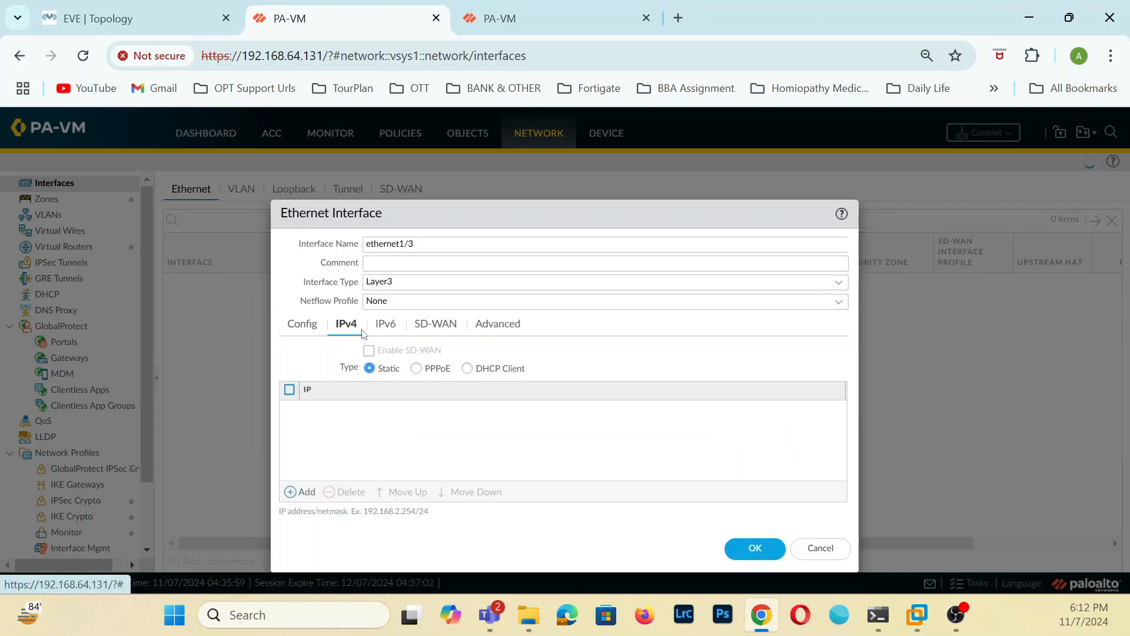
left_click(302, 491)
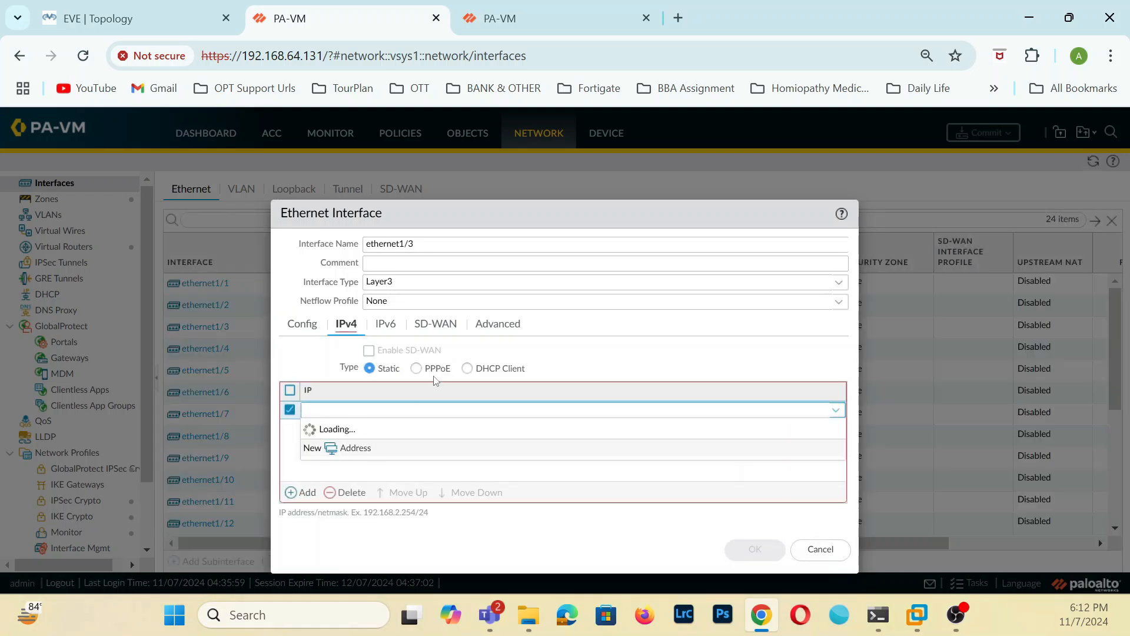
type("10.10.1")
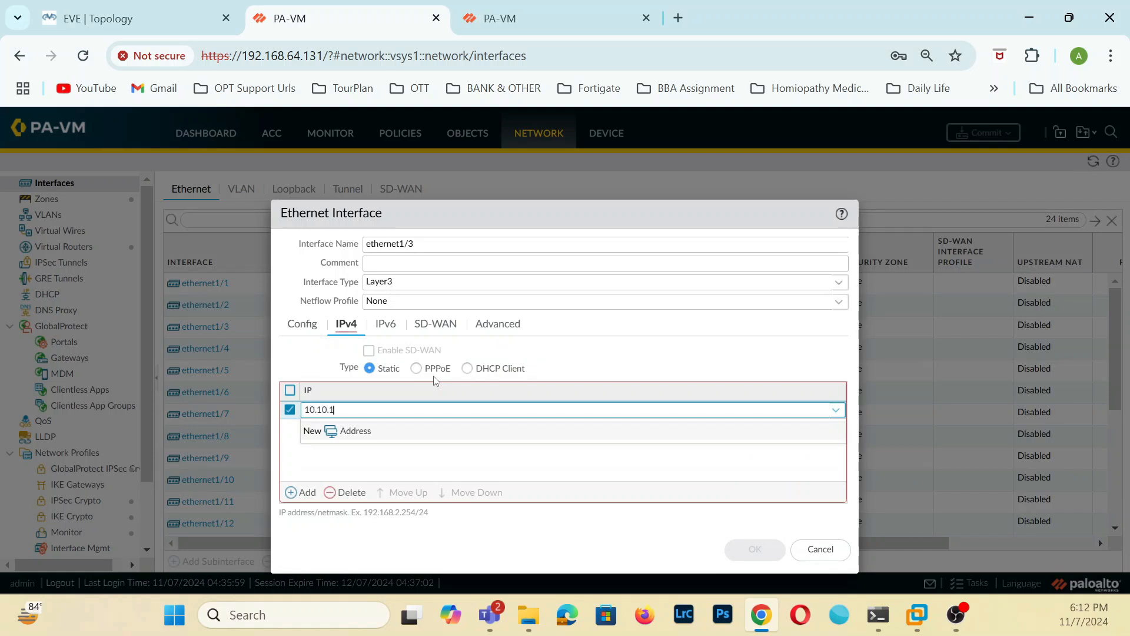
type("0.9/24")
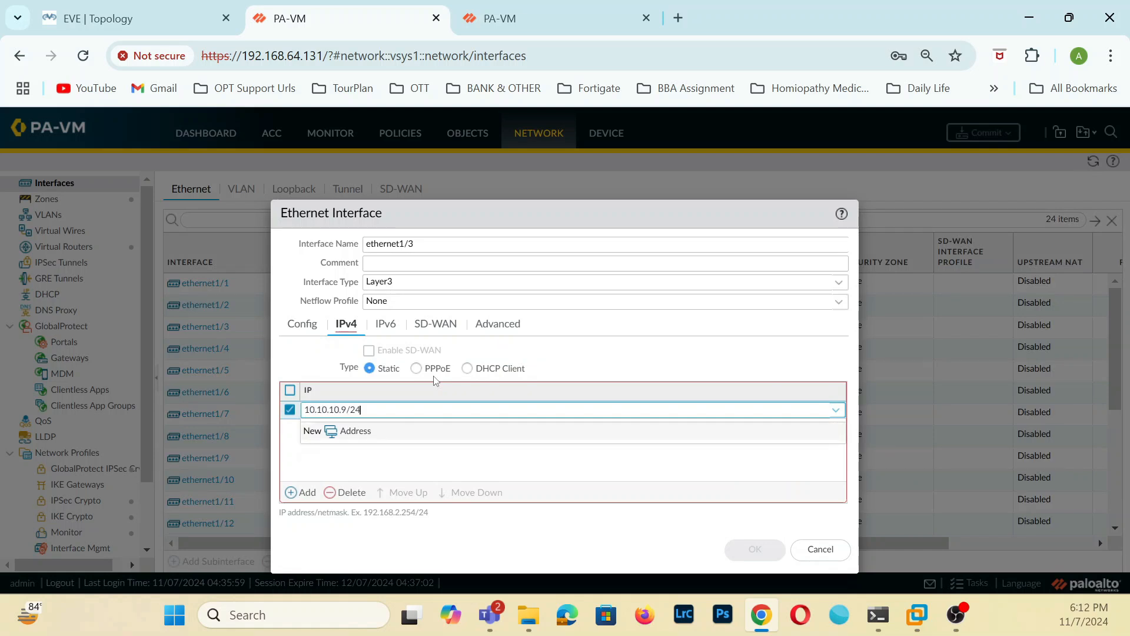
left_click(438, 465)
left_click(739, 549)
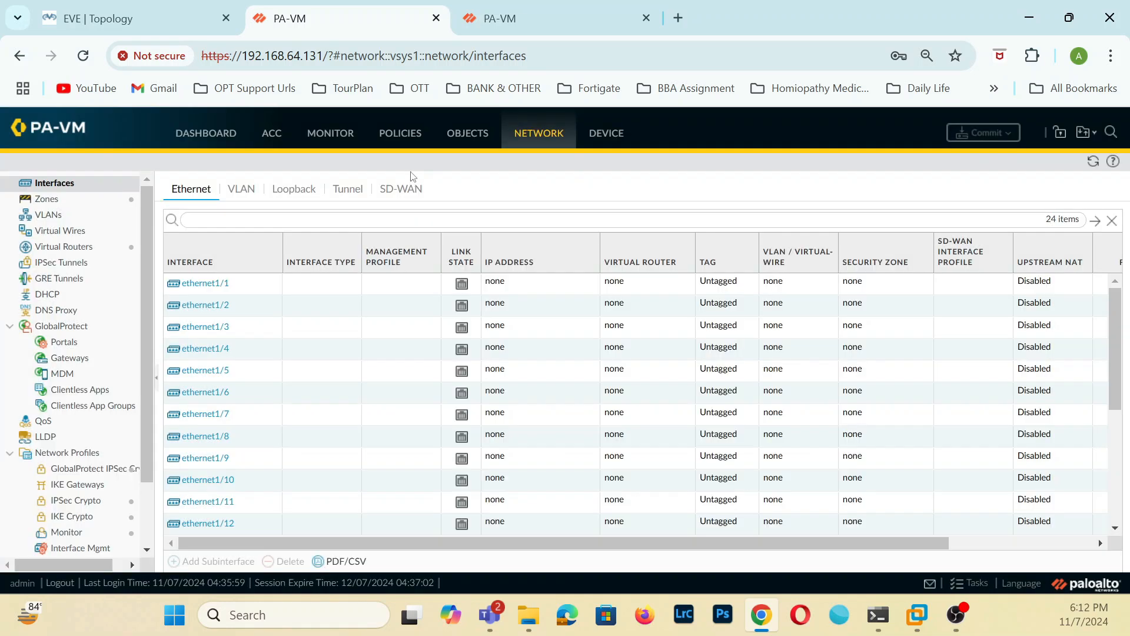
On 192.168.64.130, create an interface management profile named PING that permits Ping, apply it to ethernet1/3, and save the interface.
left_click(506, 18)
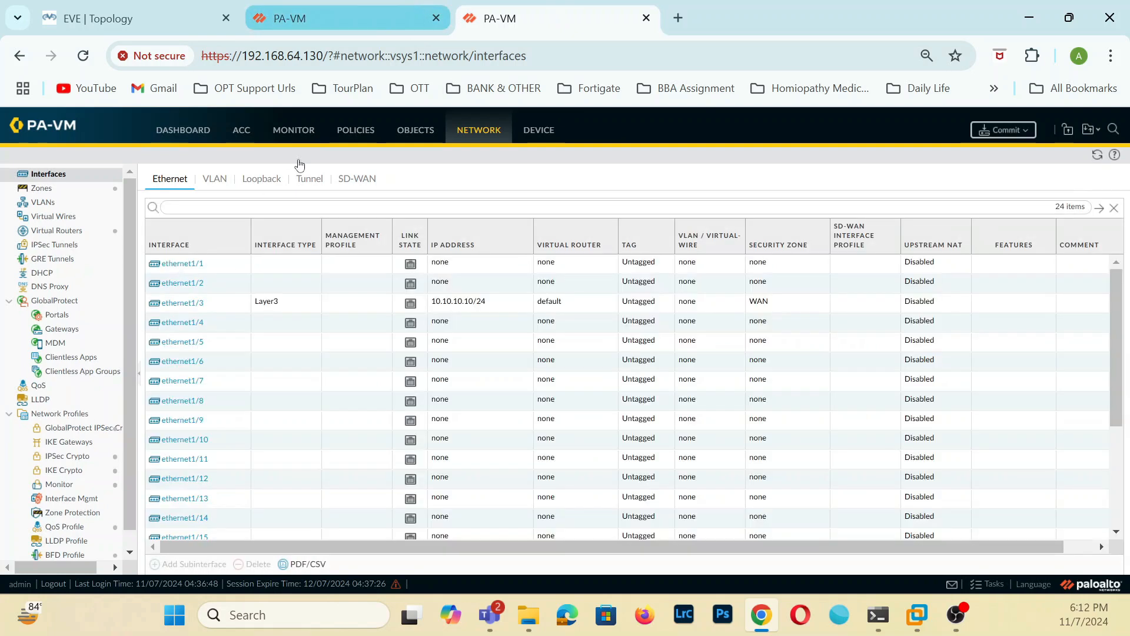
left_click(185, 302)
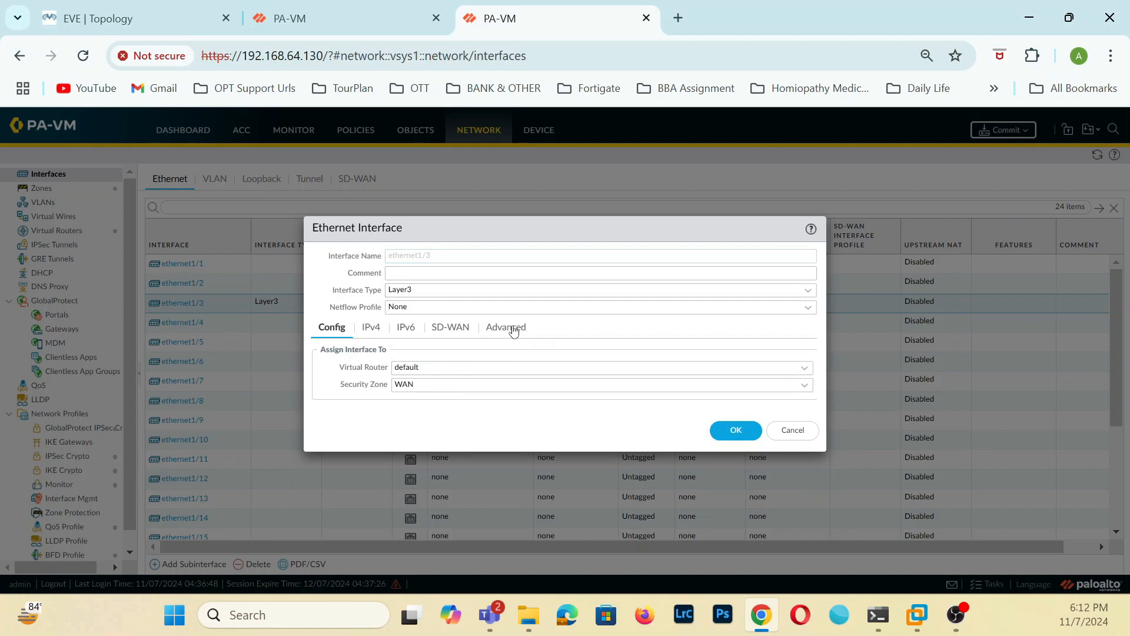
left_click(511, 328)
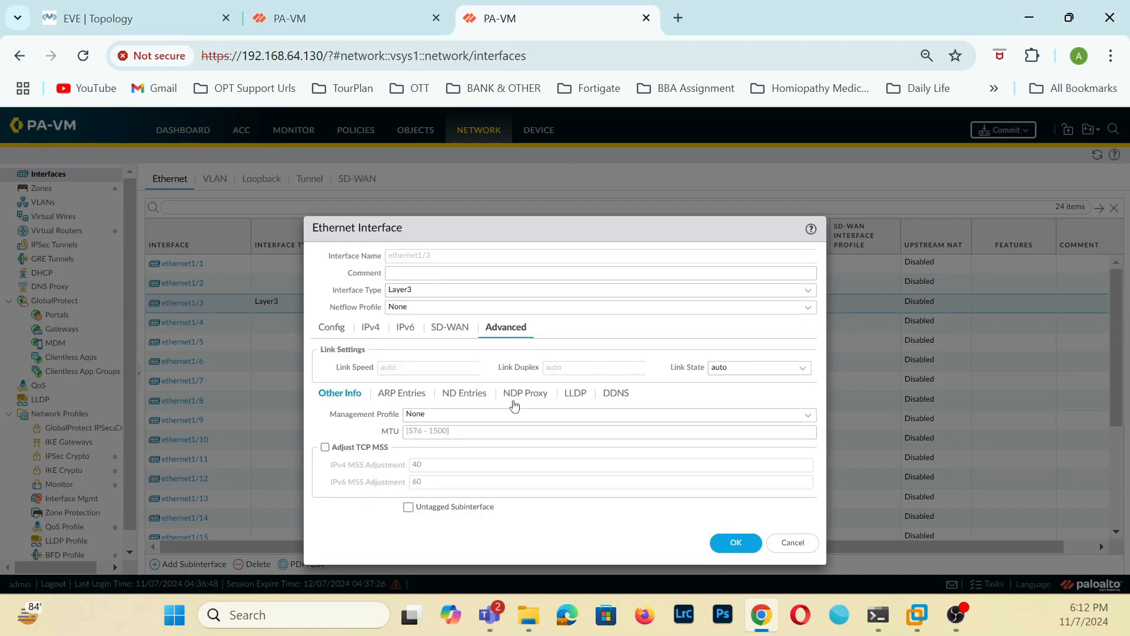
left_click(802, 416)
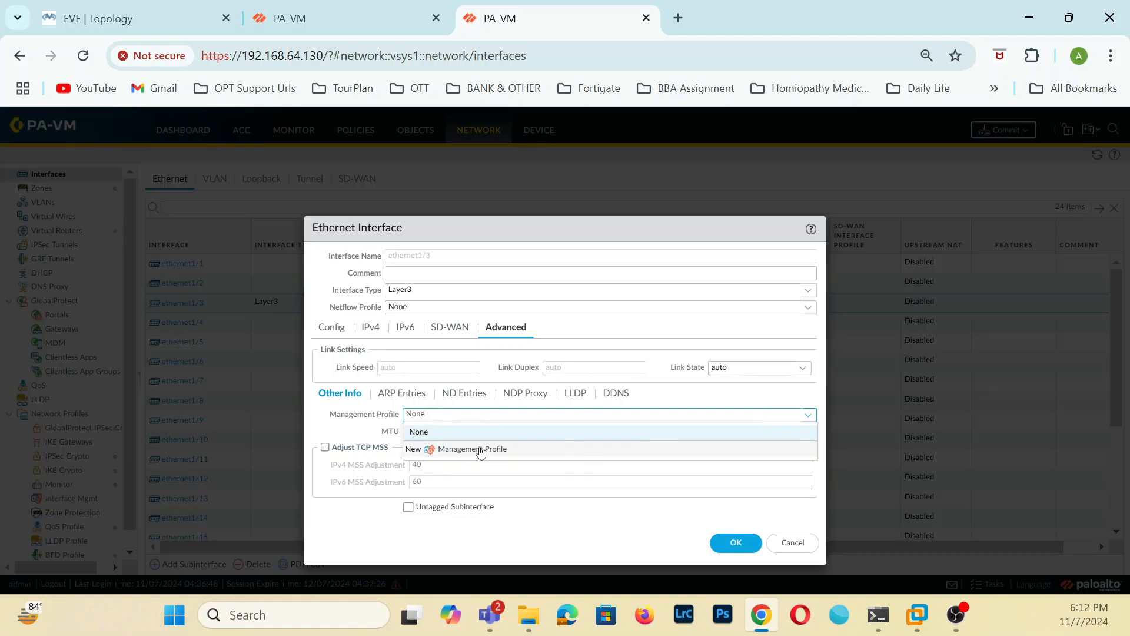
left_click(480, 451)
left_click(372, 325)
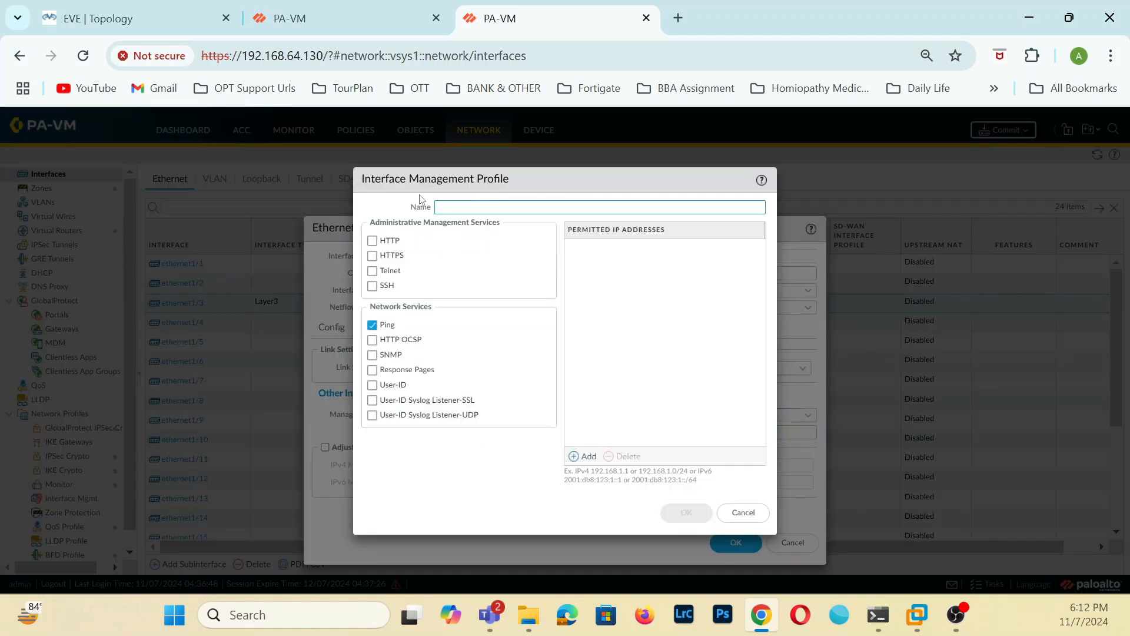
type("P")
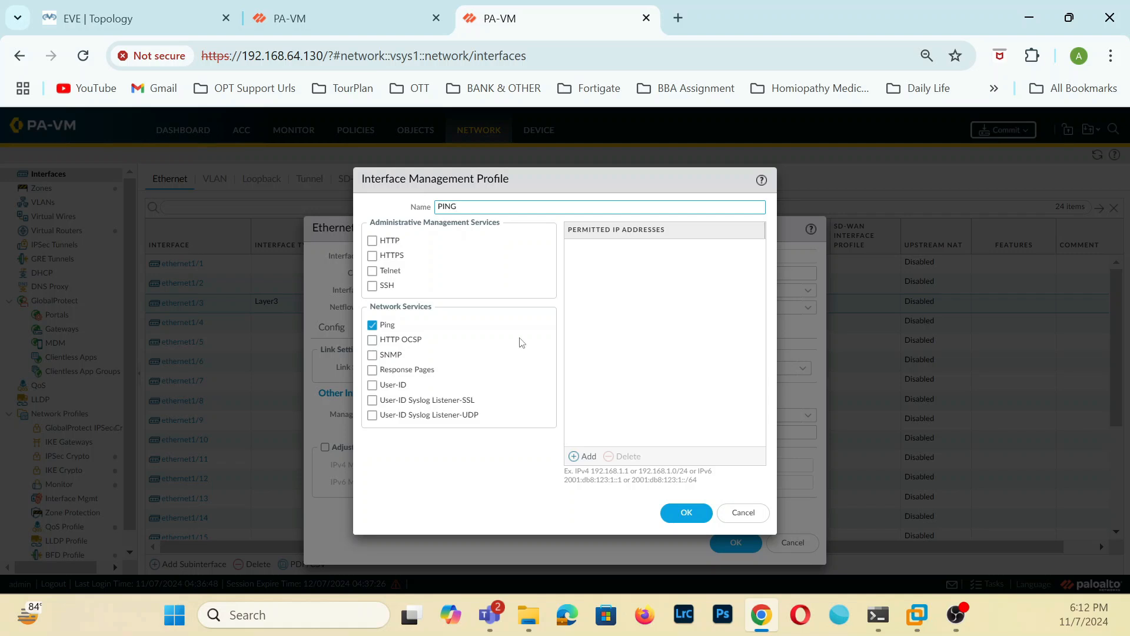
type("ING")
left_click(682, 513)
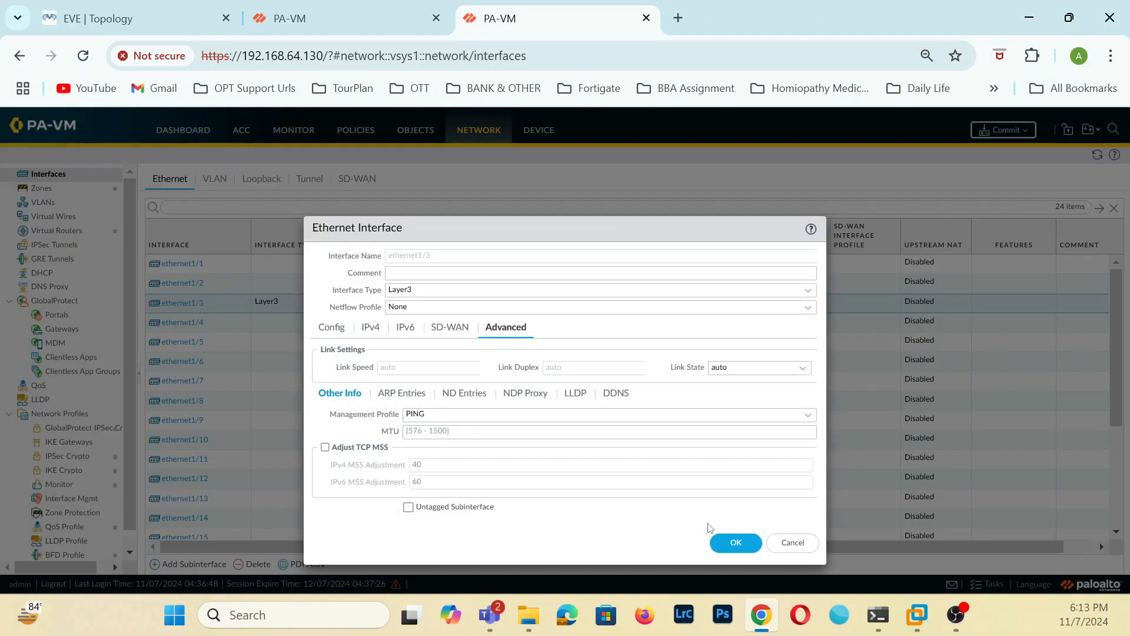
left_click(733, 542)
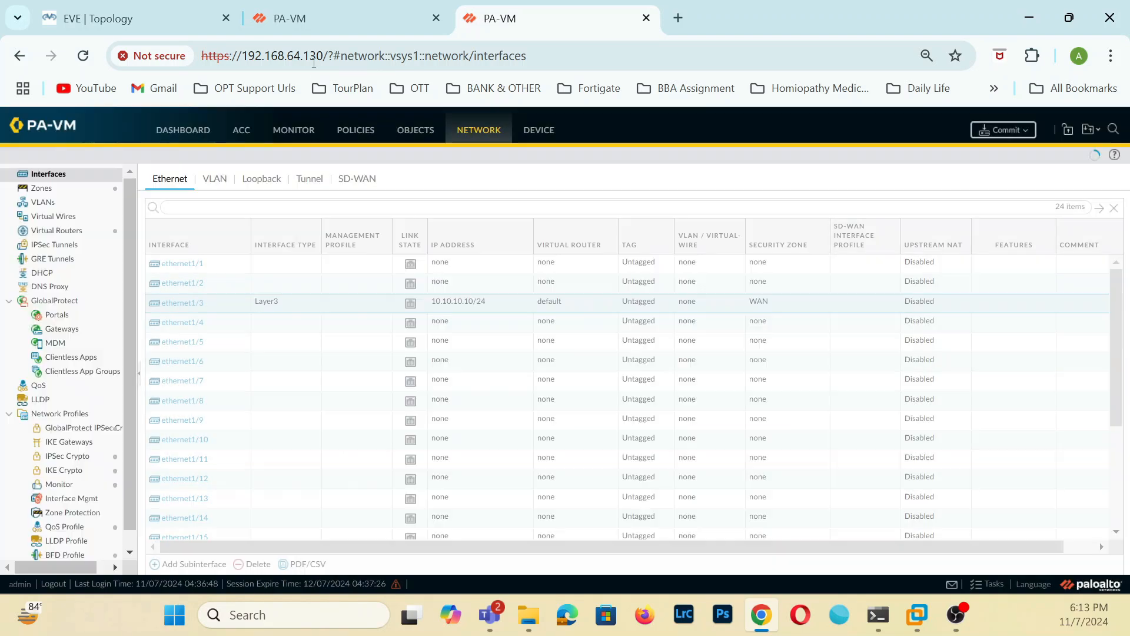
Reopen ethernet1/3 on 192.168.64.131, set its type to Layer3, and add the static address 10.10.10.9/24.
left_click(352, 10)
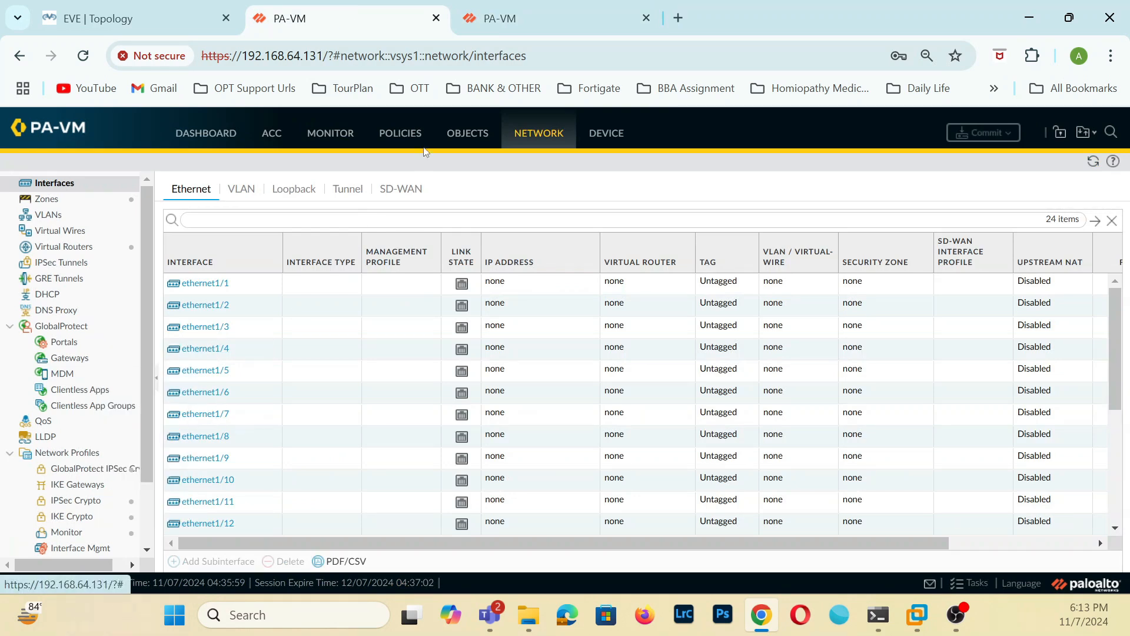
left_click(207, 327)
left_click(371, 323)
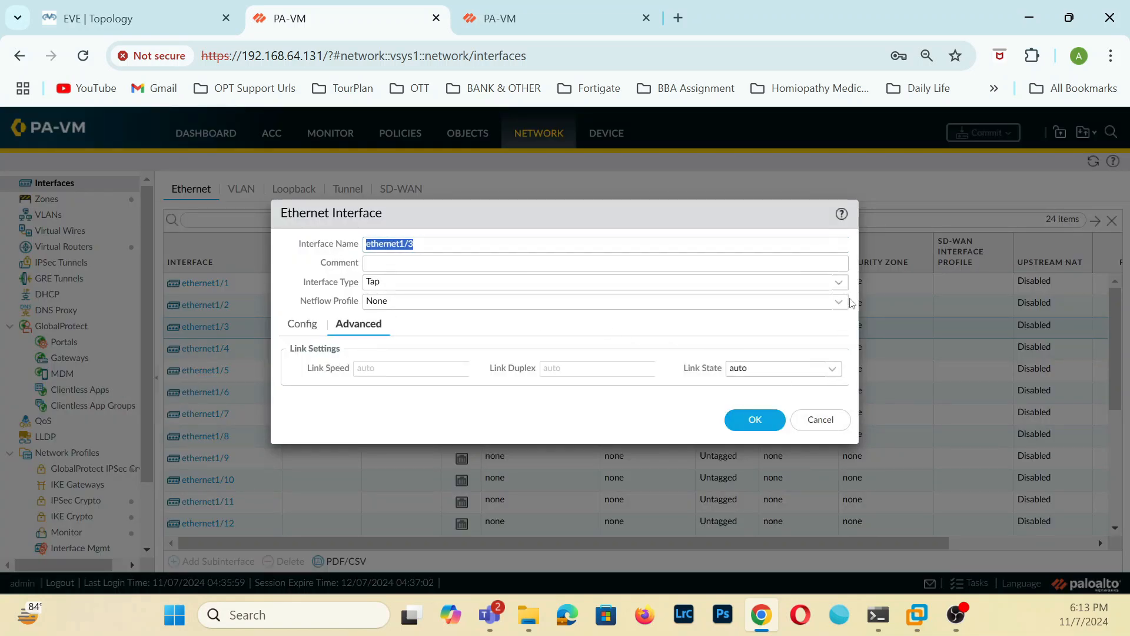
left_click(836, 283)
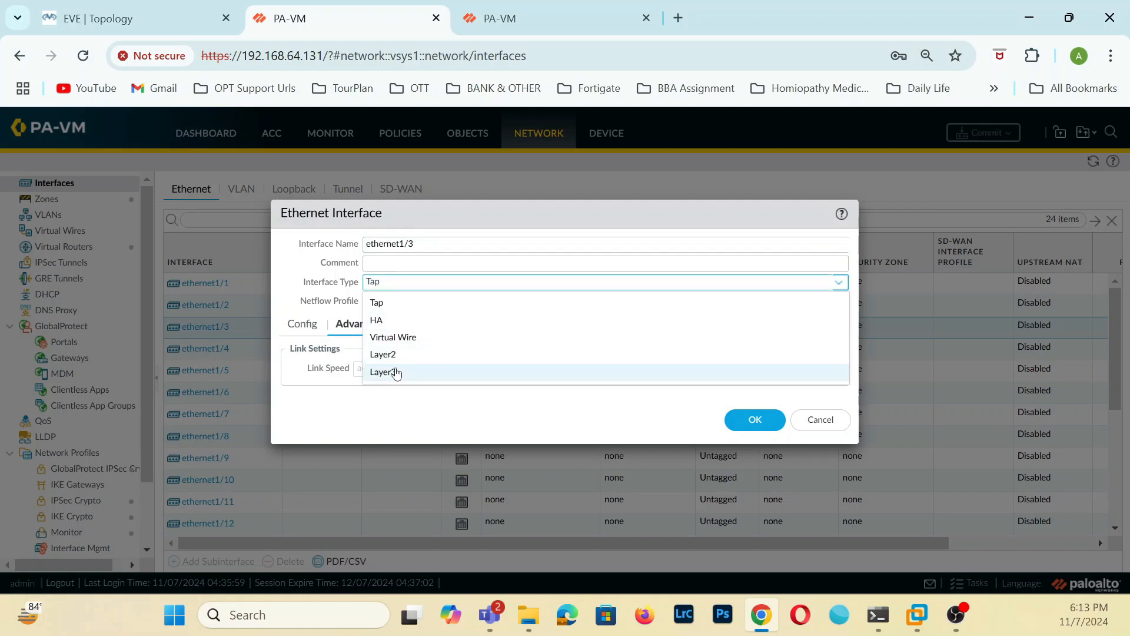
left_click(397, 374)
left_click(528, 17)
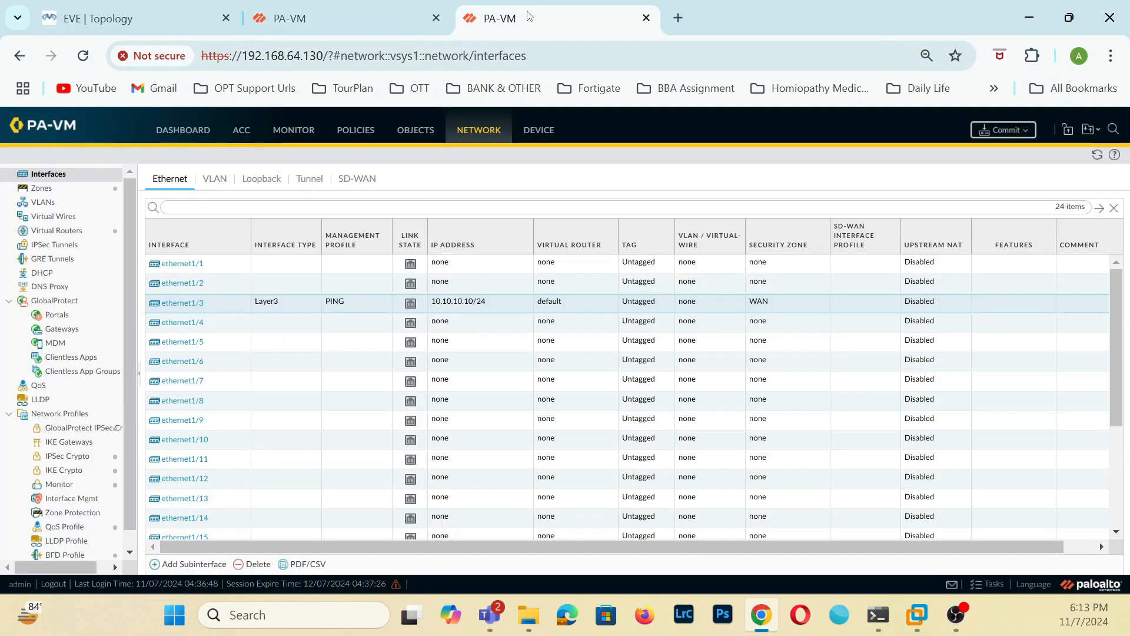
left_click(387, 26)
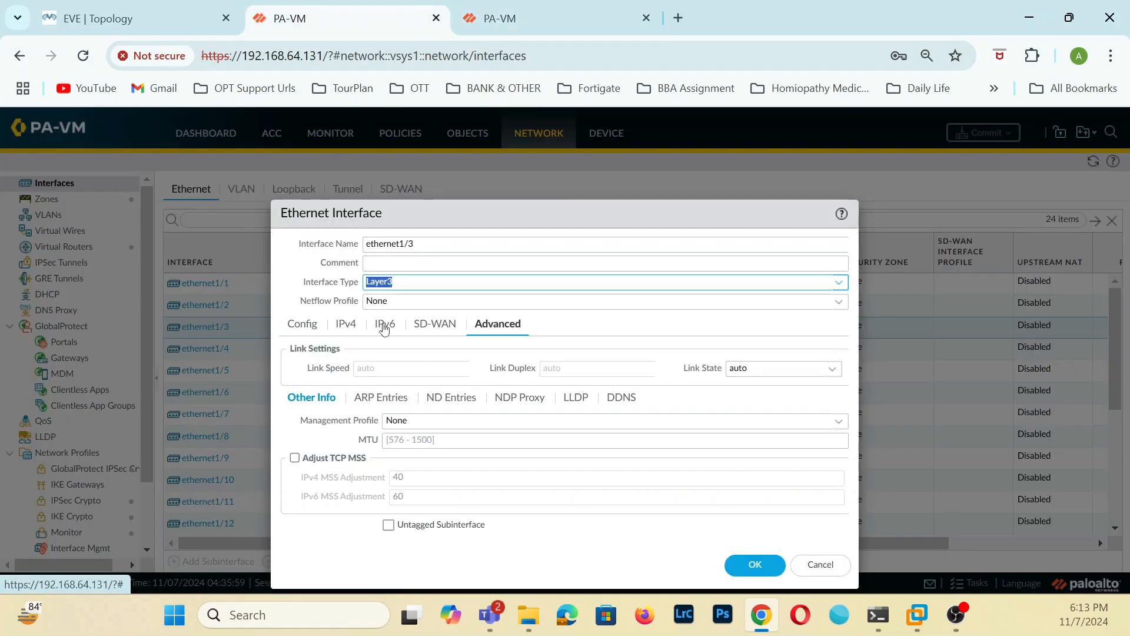
left_click(349, 325)
left_click(301, 491)
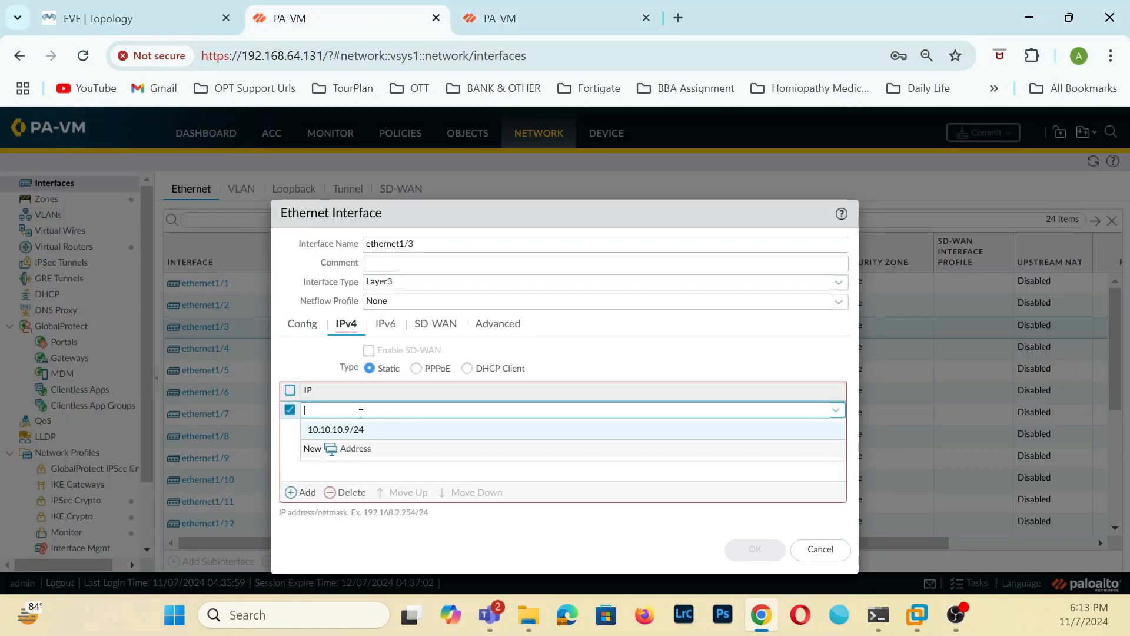
left_click(352, 430)
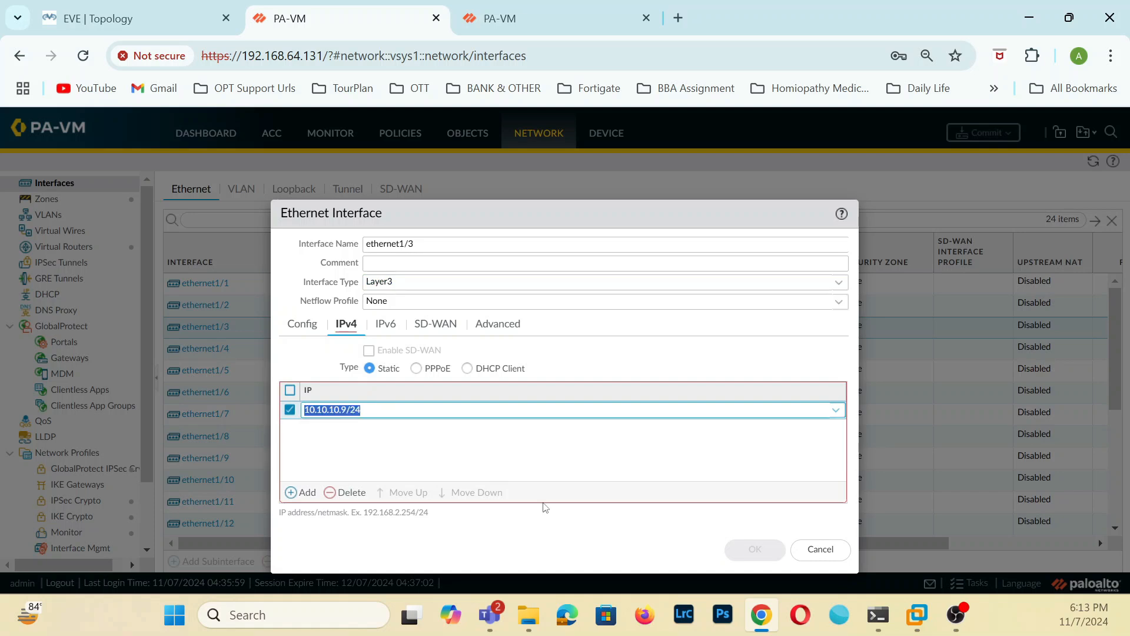
left_click(596, 435)
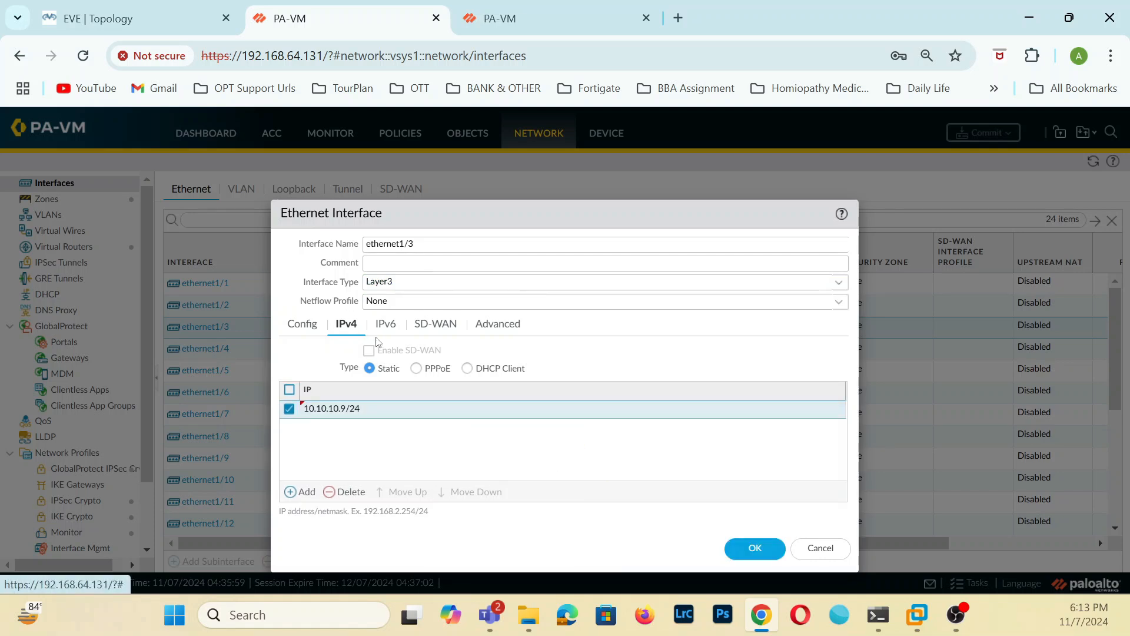
Try to save ethernet1/3 with the default virtual router and the WAN security zone, then discard the interface edits.
left_click(303, 324)
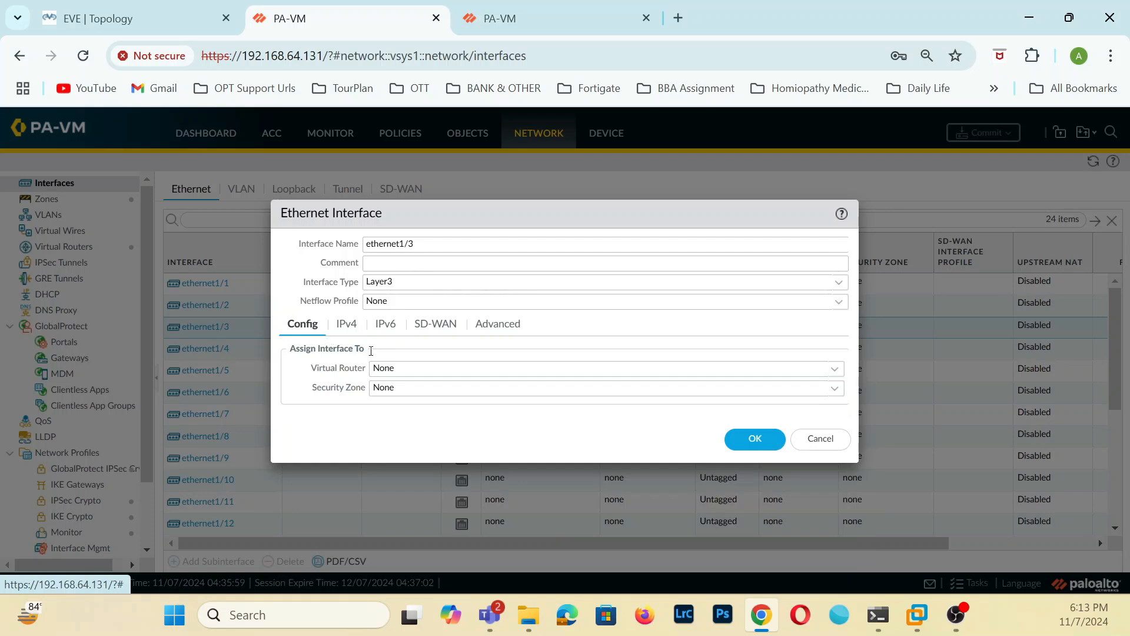
left_click(835, 369)
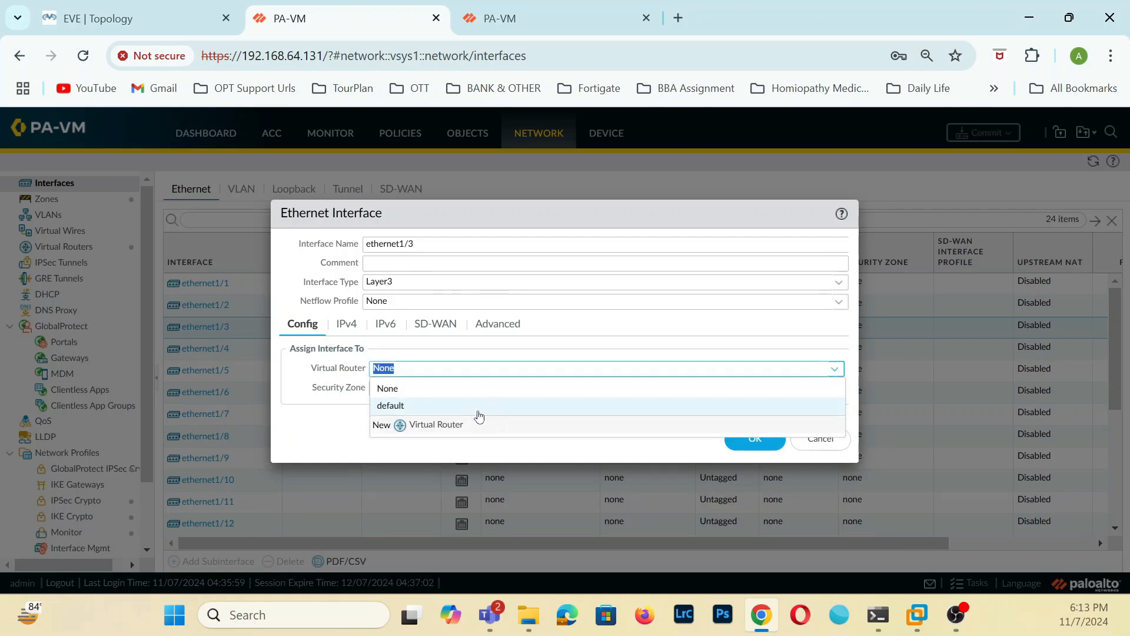
left_click(398, 406)
left_click(830, 389)
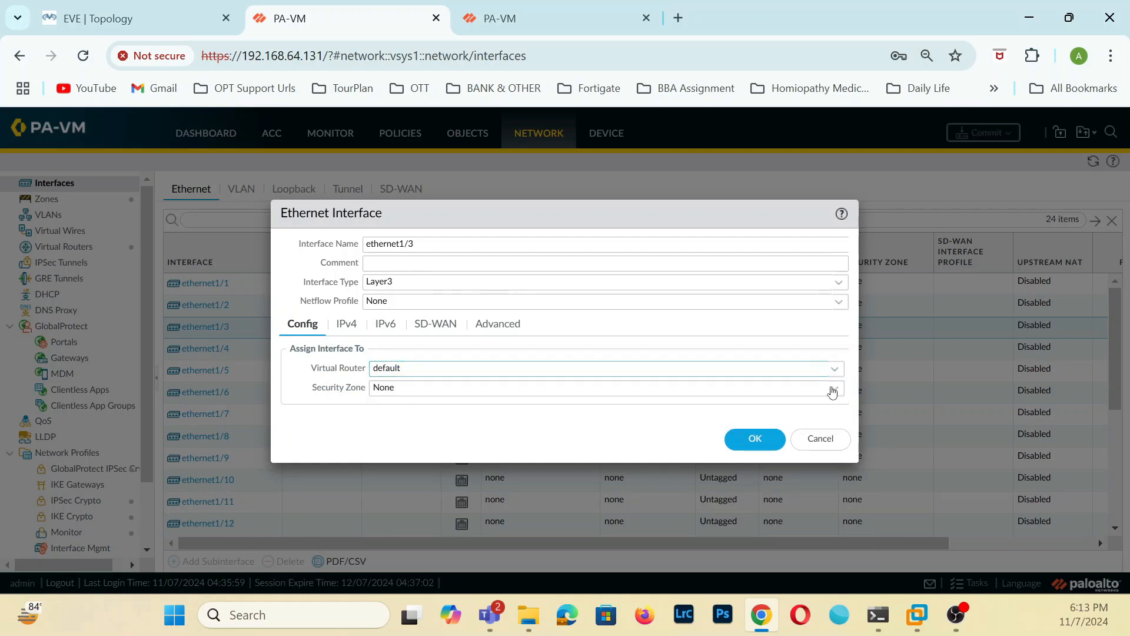
left_click(392, 443)
left_click(740, 437)
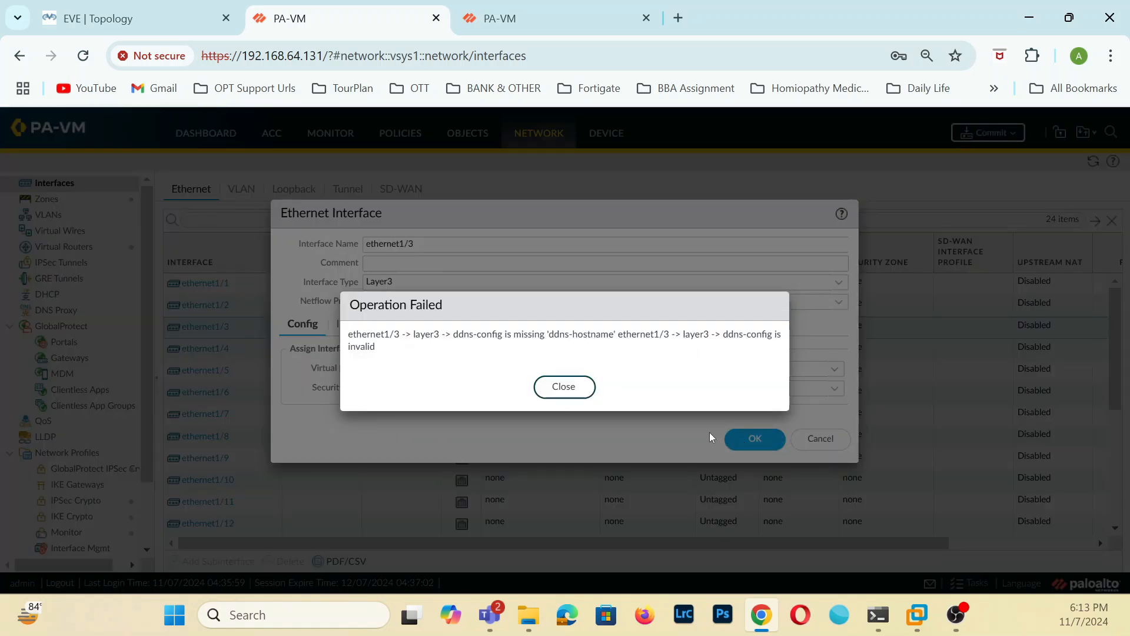
left_click(564, 388)
left_click(821, 438)
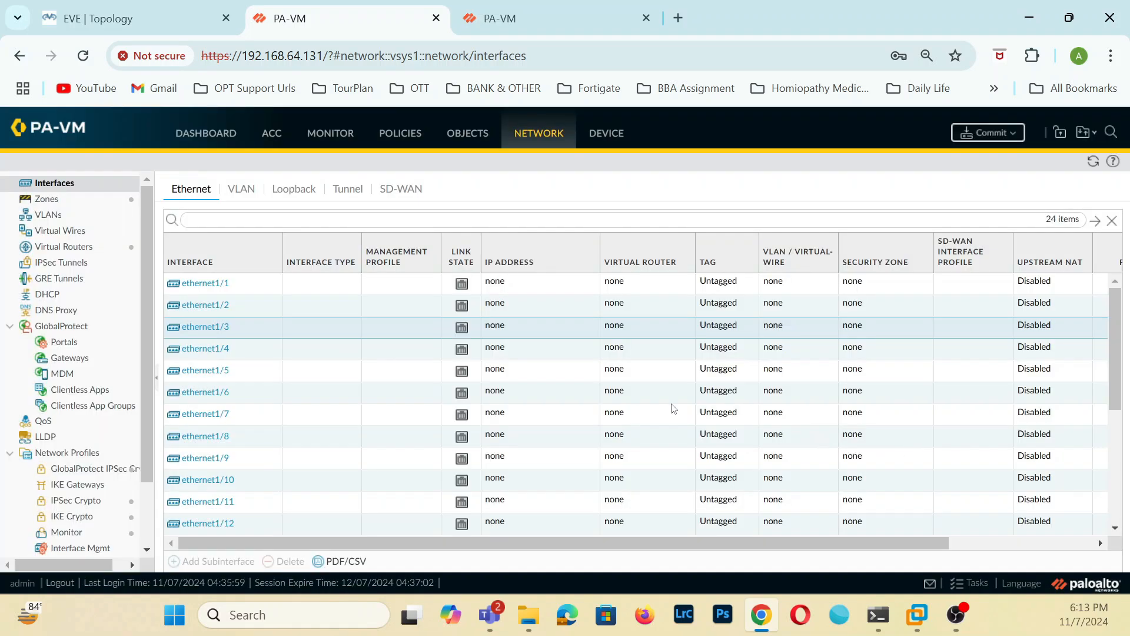
Commit all pending changes on both firewalls, 192.168.64.131 and 192.168.64.130, and close the commit status windows.
left_click(988, 133)
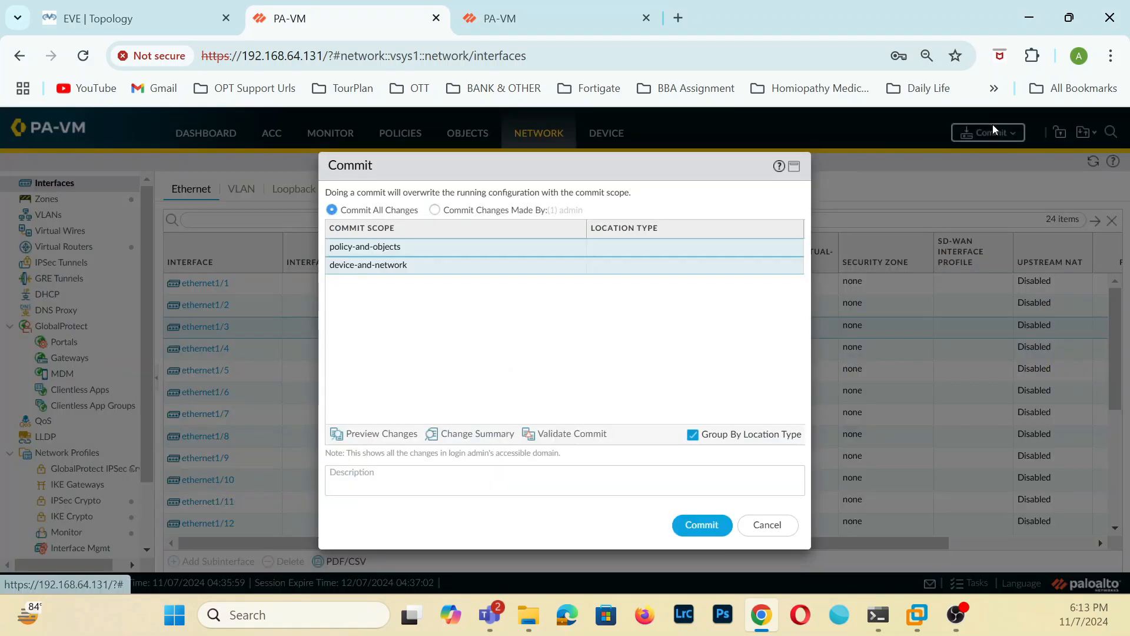
left_click(547, 18)
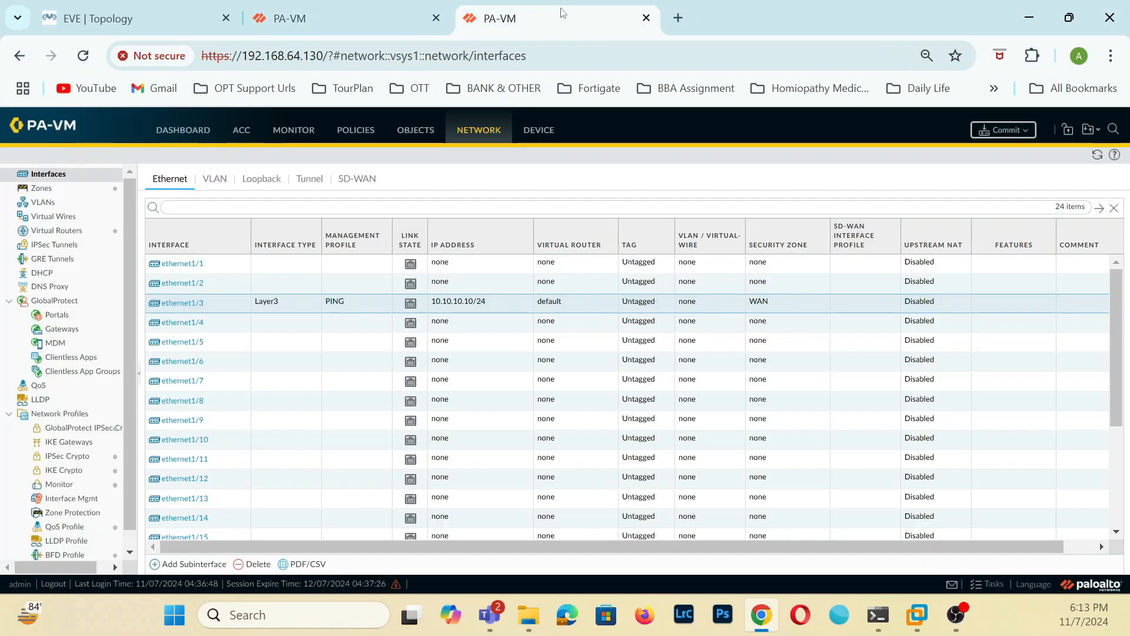
left_click(994, 132)
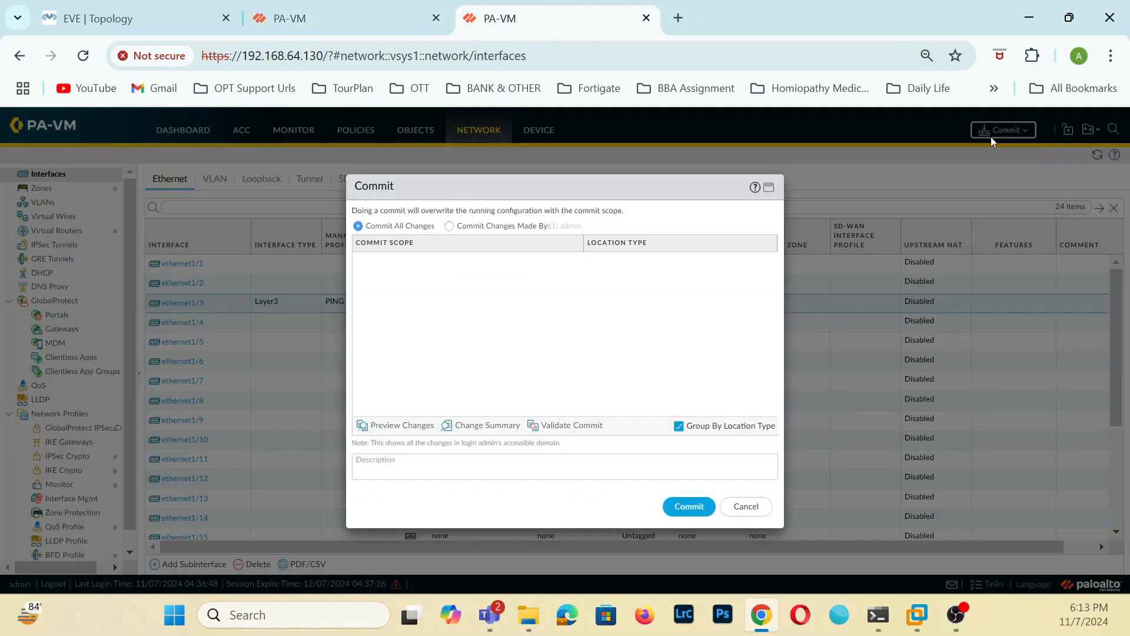
left_click(698, 507)
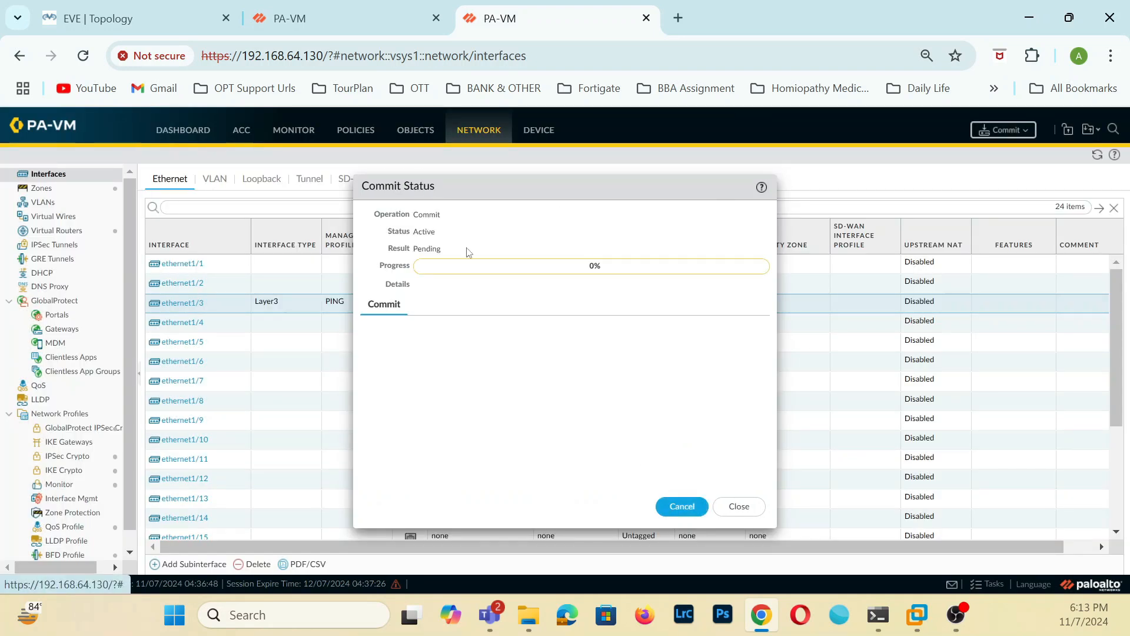
left_click(734, 501)
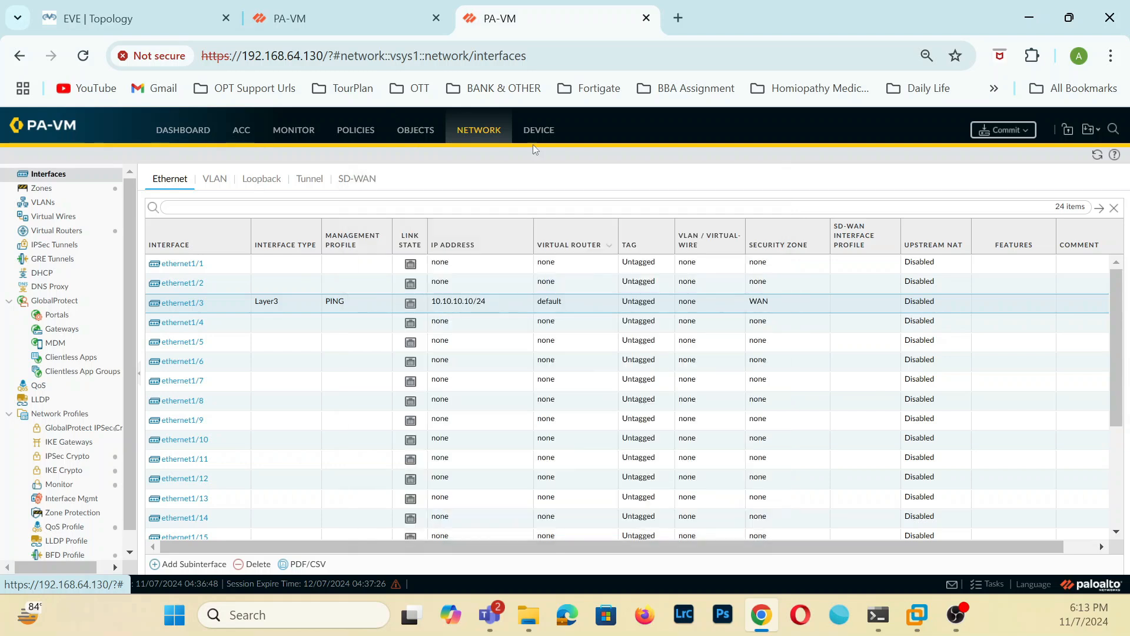
left_click(389, 34)
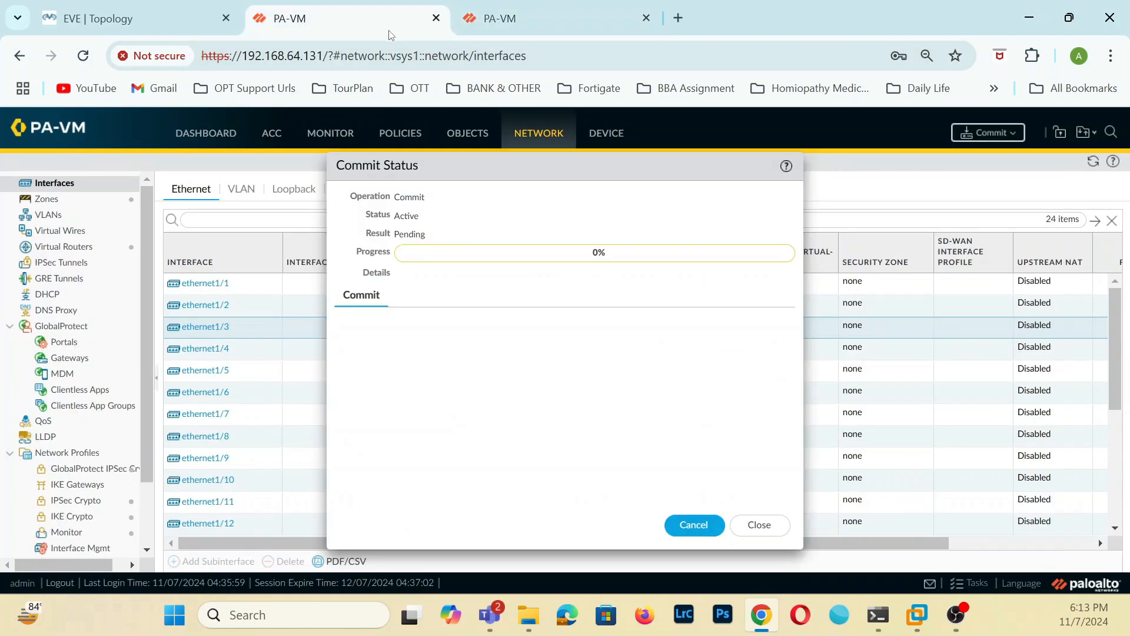
left_click(760, 529)
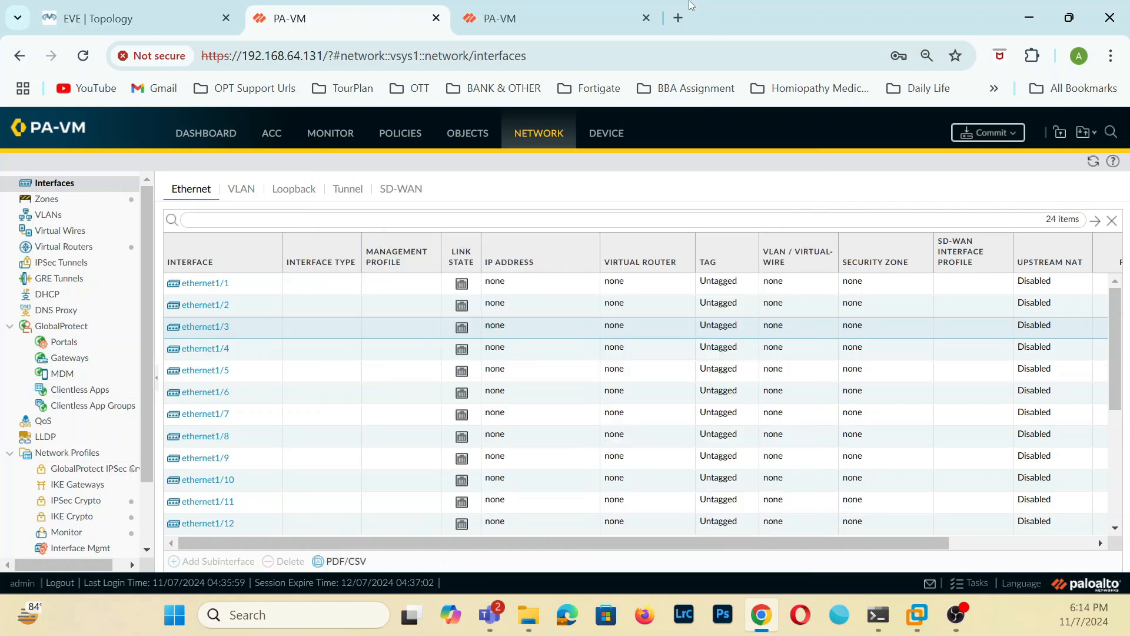
Check the progress of the running commit jobs in the task lists of 192.168.64.130 and 192.168.64.131.
left_click(600, 7)
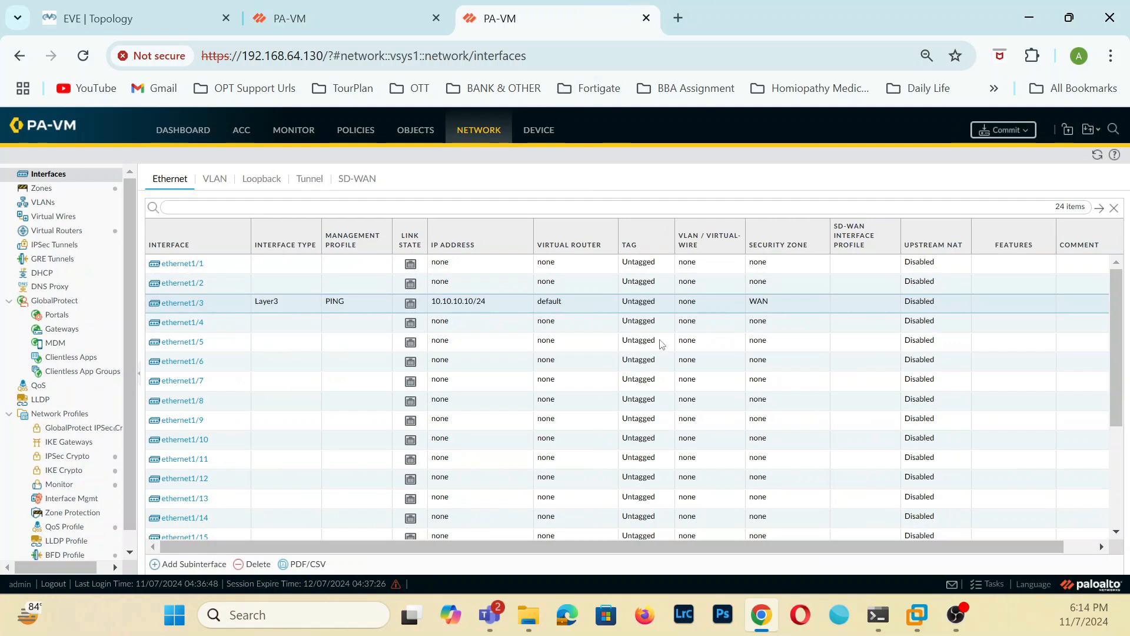
left_click(1004, 130)
left_click(563, 383)
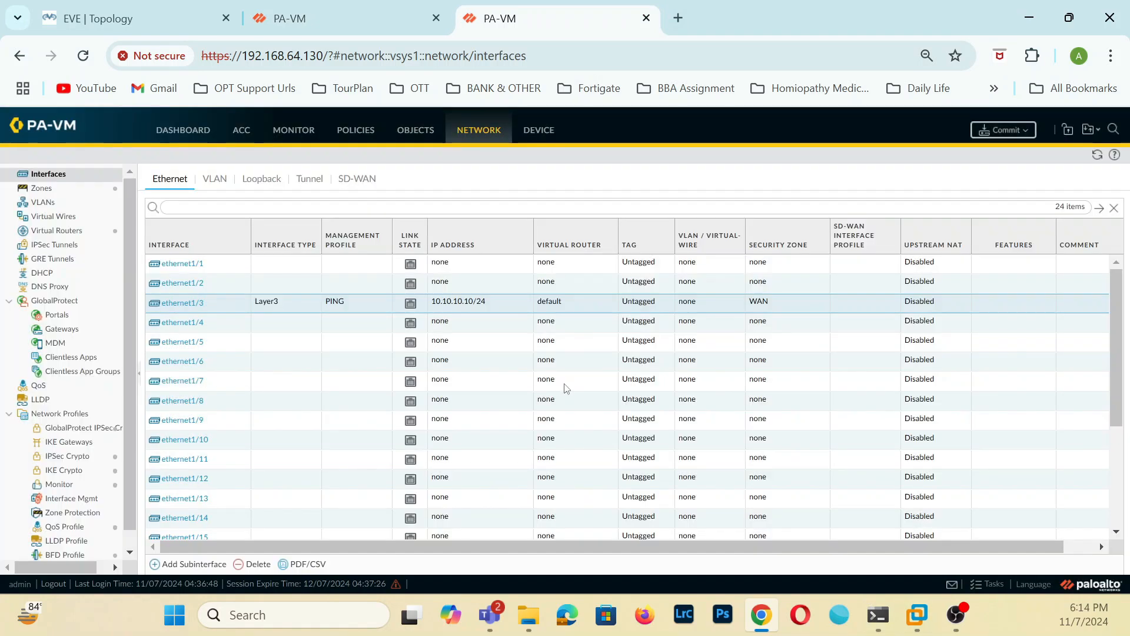
left_click(975, 586)
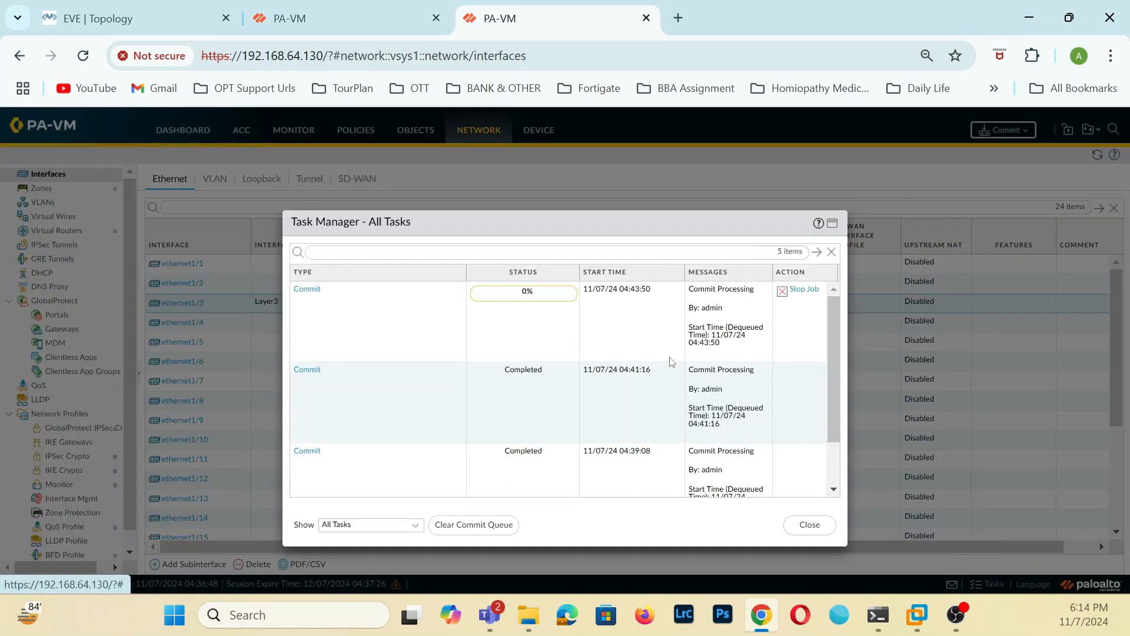
key("ctrl+shift+Tab")
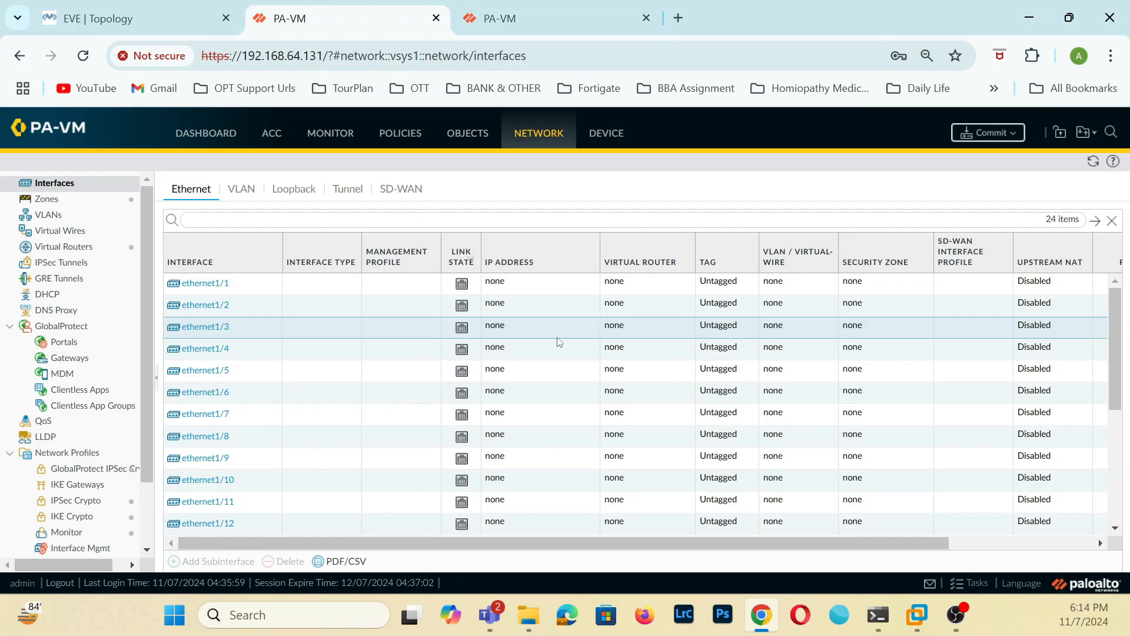
left_click(970, 582)
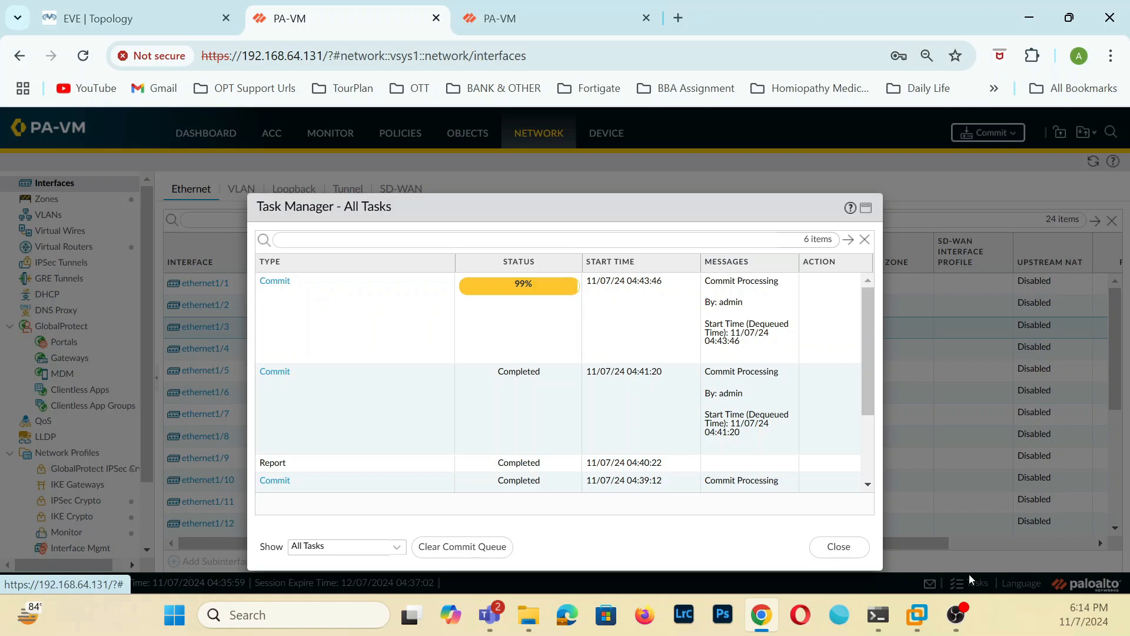
left_click(554, 8)
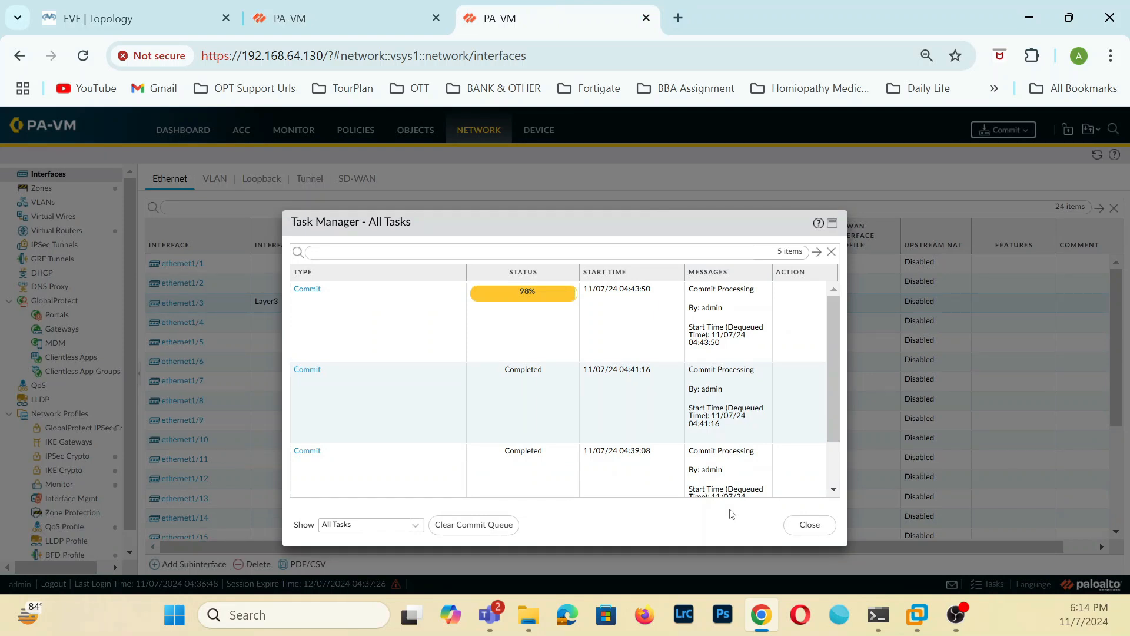
left_click(359, 6)
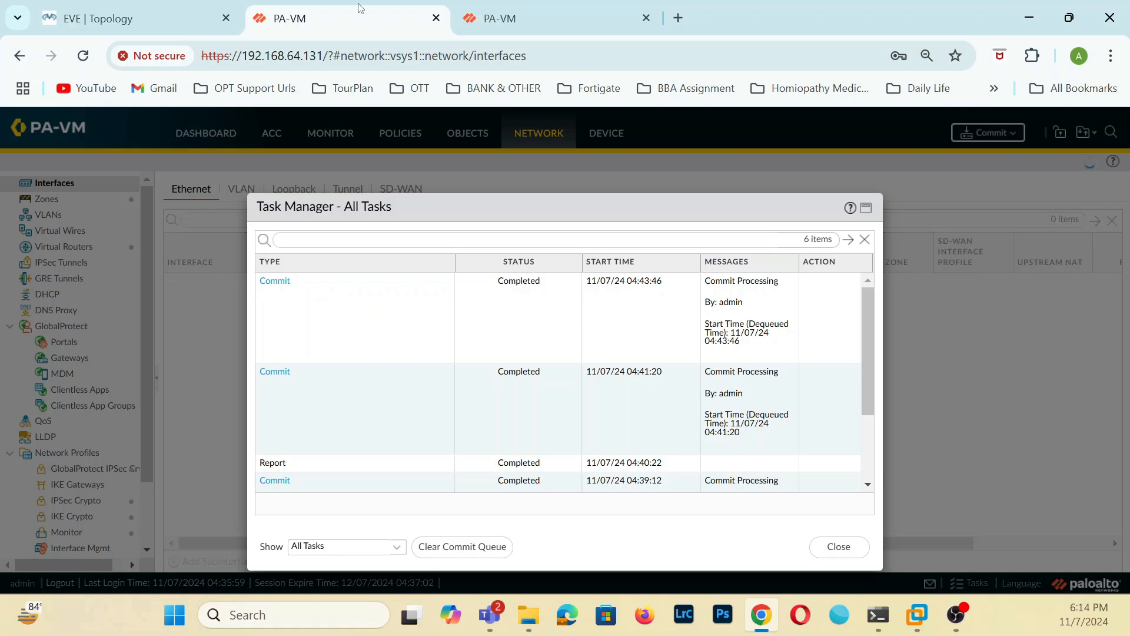
left_click(827, 542)
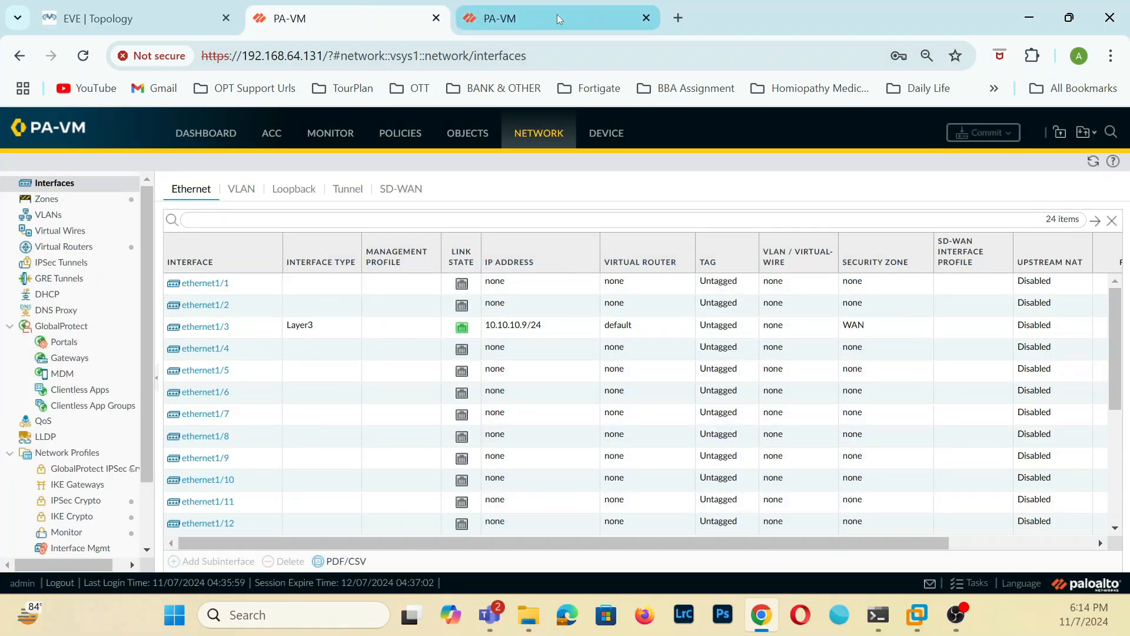
left_click(557, 14)
left_click(831, 524)
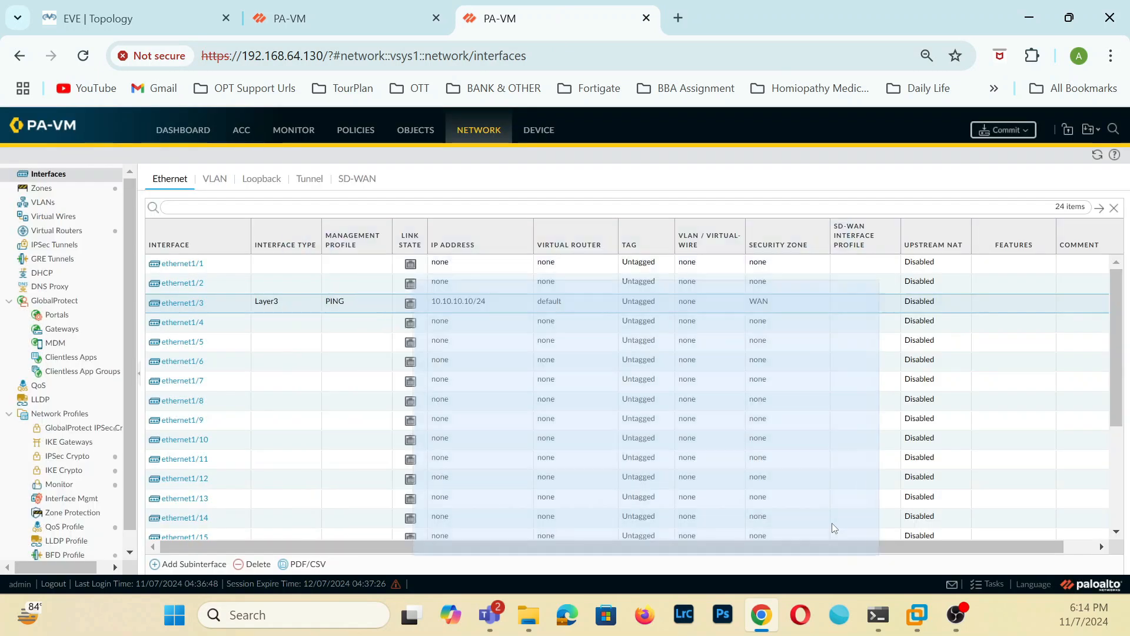
Recheck the commit job on 192.168.64.130 and compare the ethernet1/3 link state on both firewalls.
left_click(320, 2)
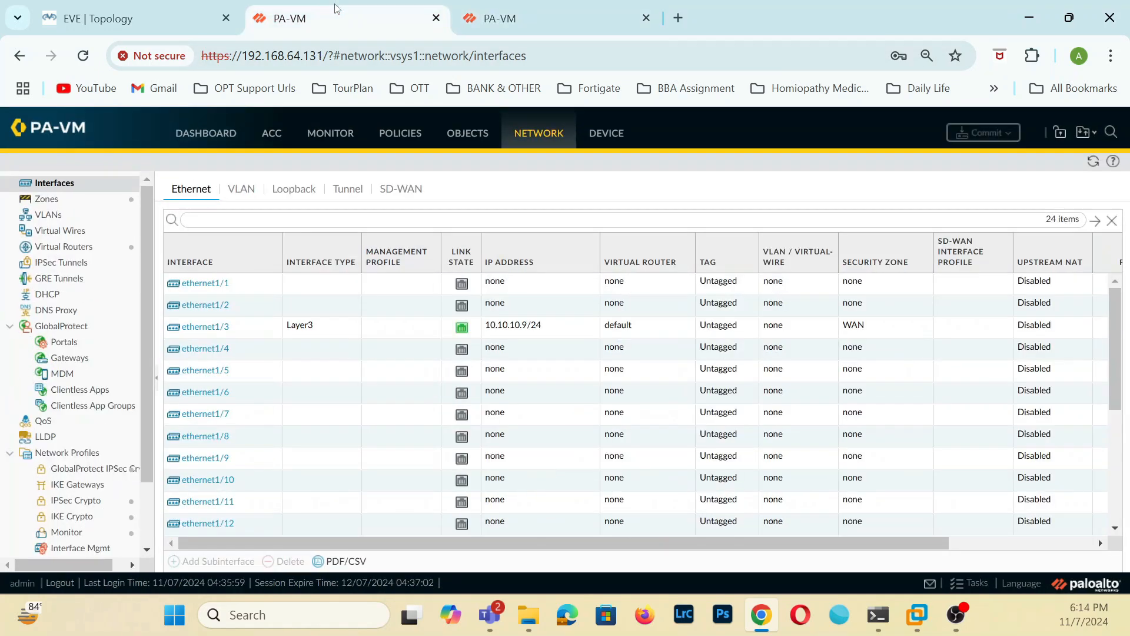
left_click(592, 19)
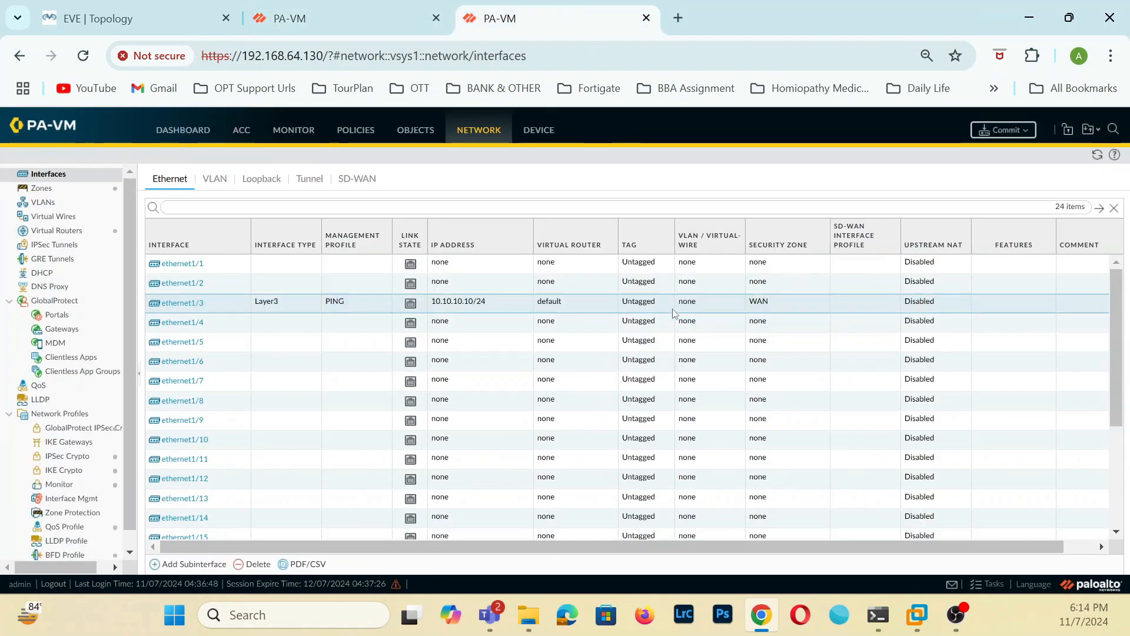
left_click(991, 585)
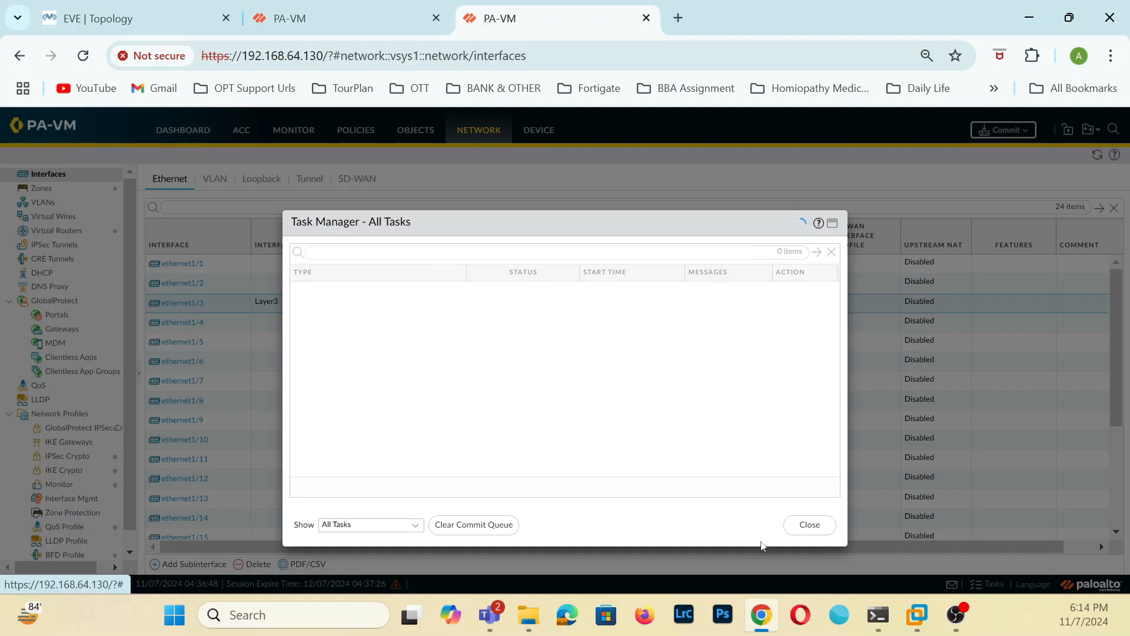
left_click(829, 532)
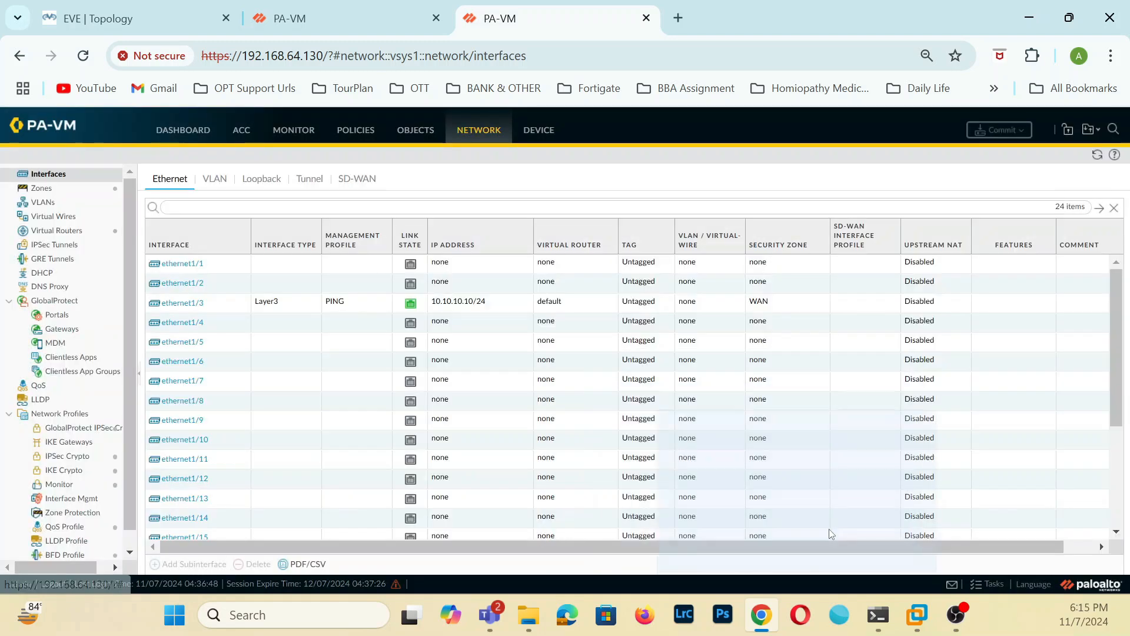
left_click(342, 18)
left_click(532, 18)
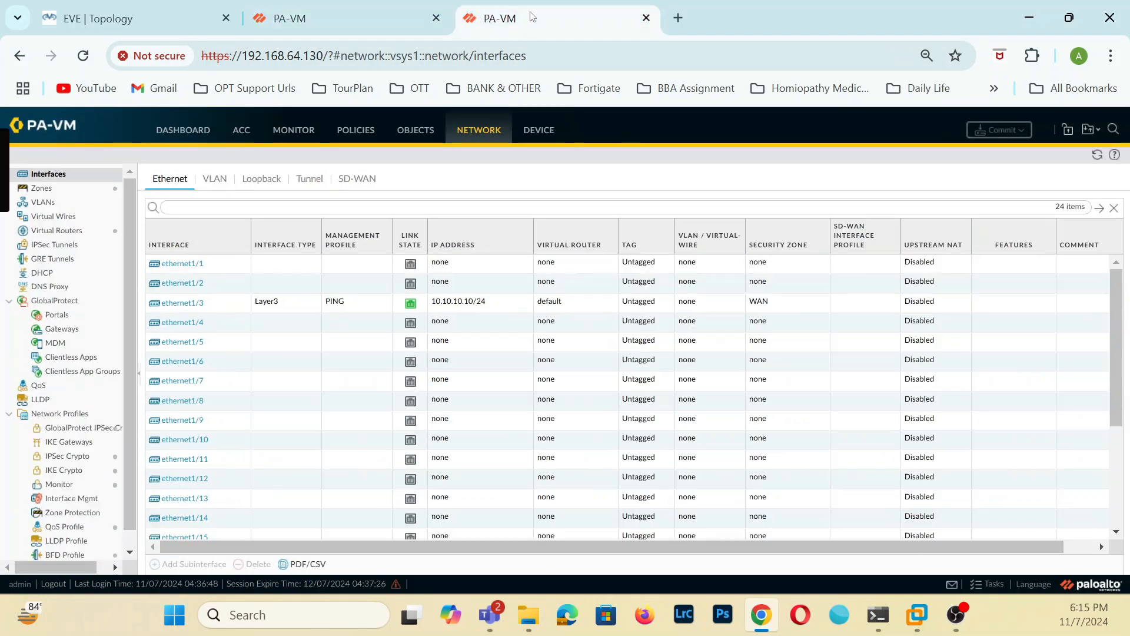
On 192.168.64.131, set ethernet1/2 to type Layer3 and assign it to the default virtual router and the LAN security zone.
left_click(334, 21)
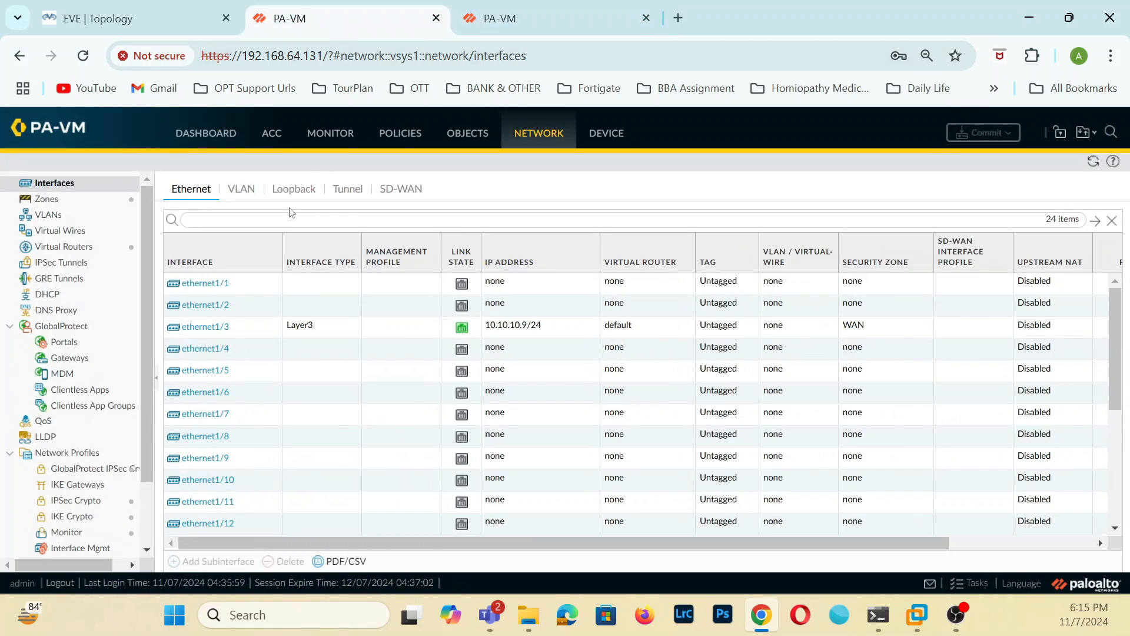
left_click(208, 305)
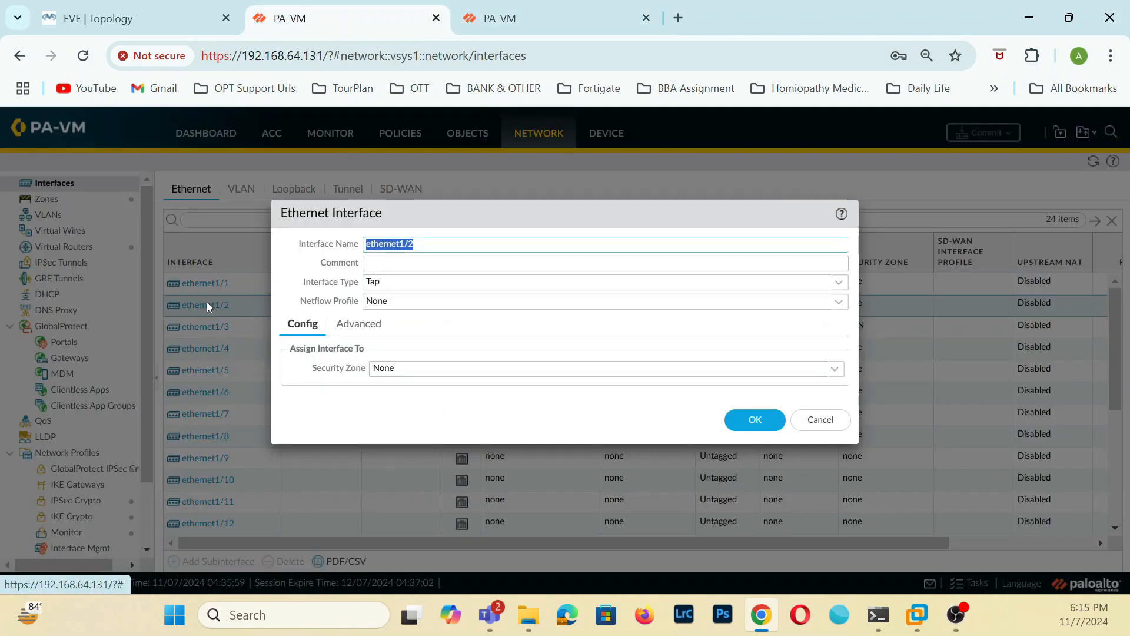
left_click(842, 286)
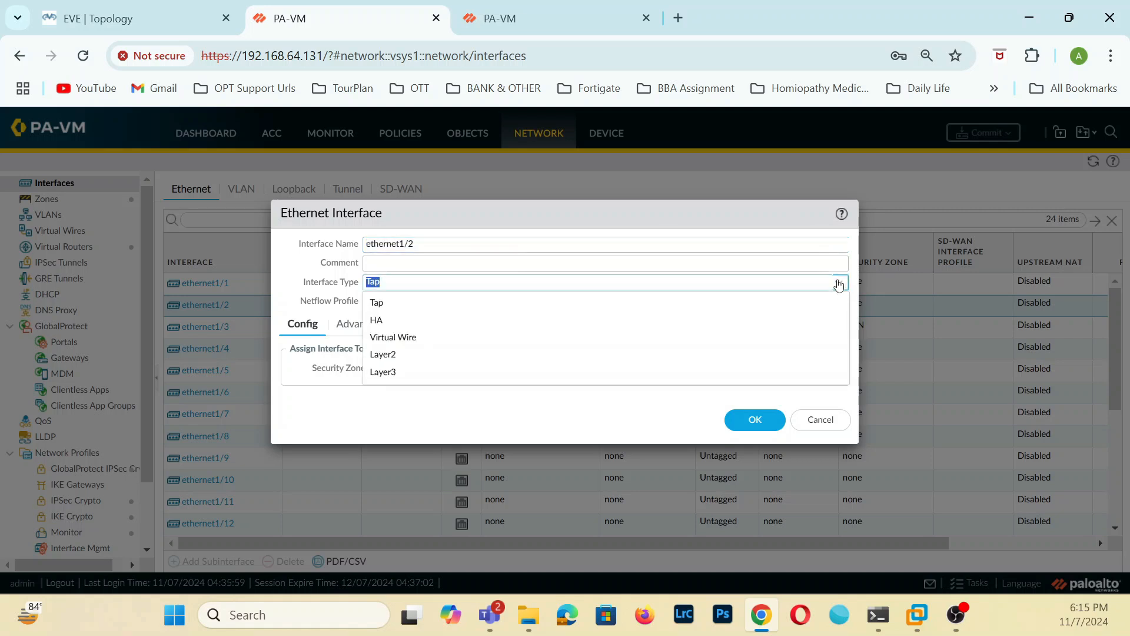
left_click(388, 373)
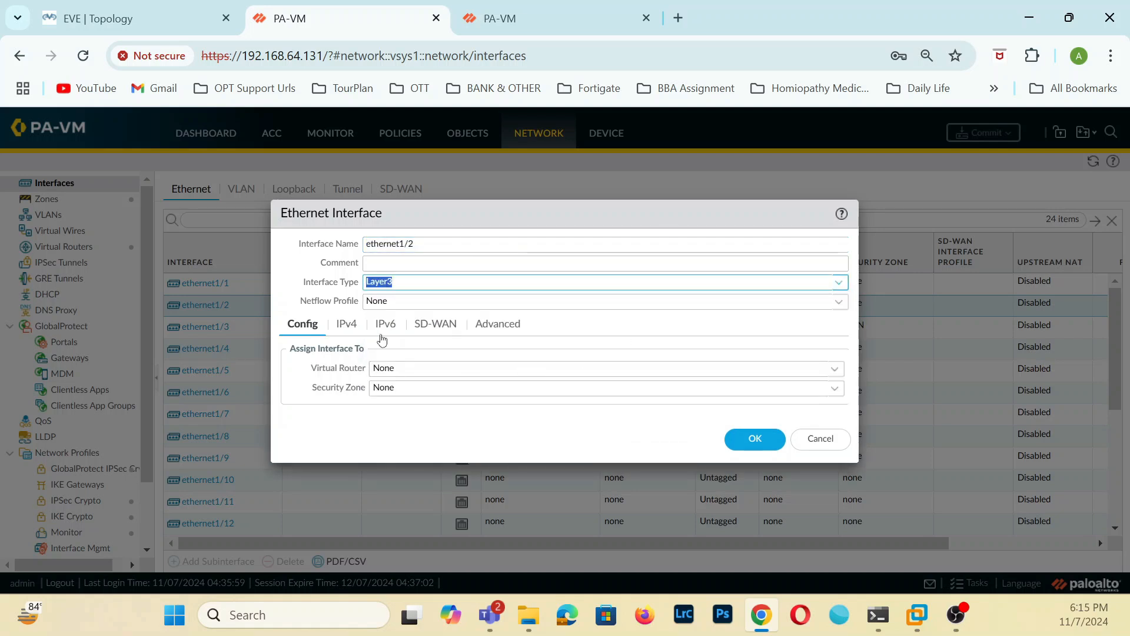
left_click(836, 373)
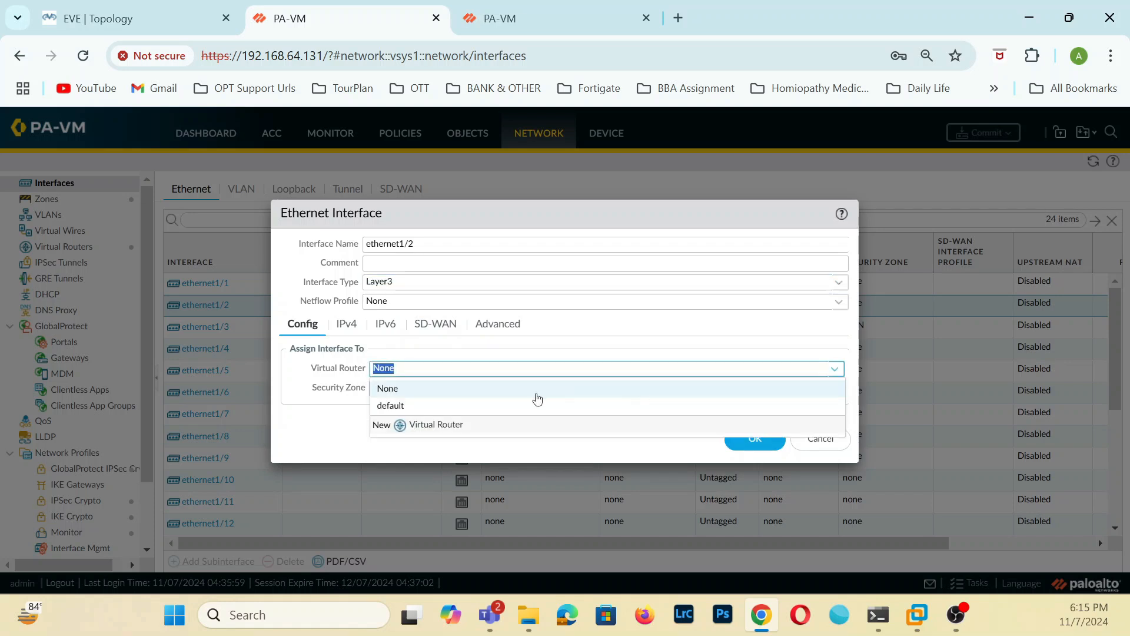
left_click(388, 404)
left_click(837, 390)
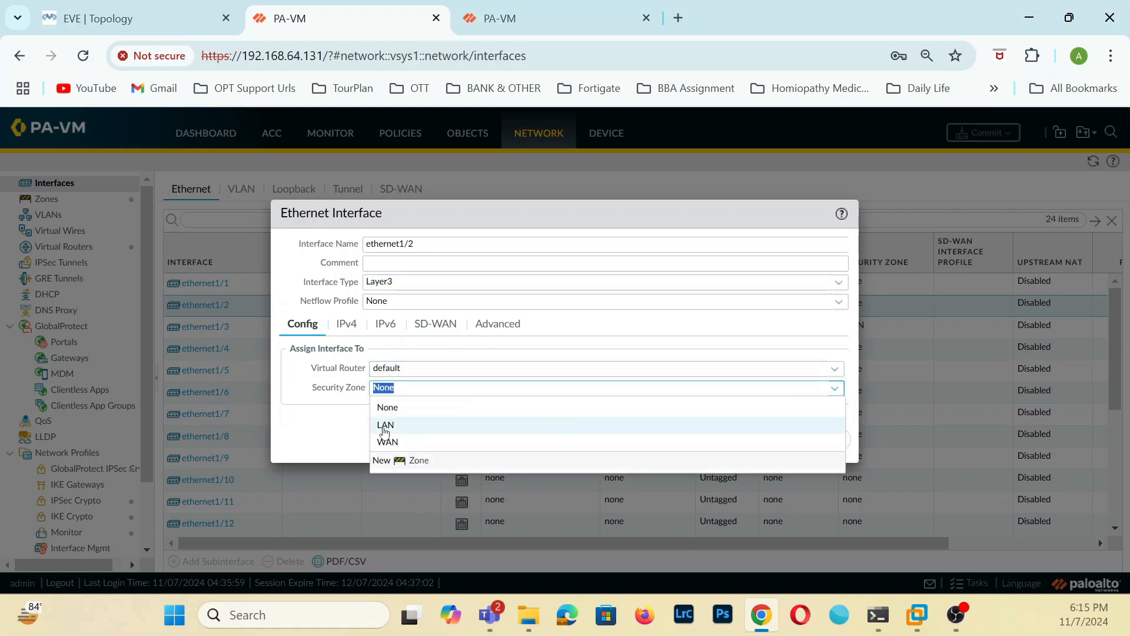
left_click(388, 423)
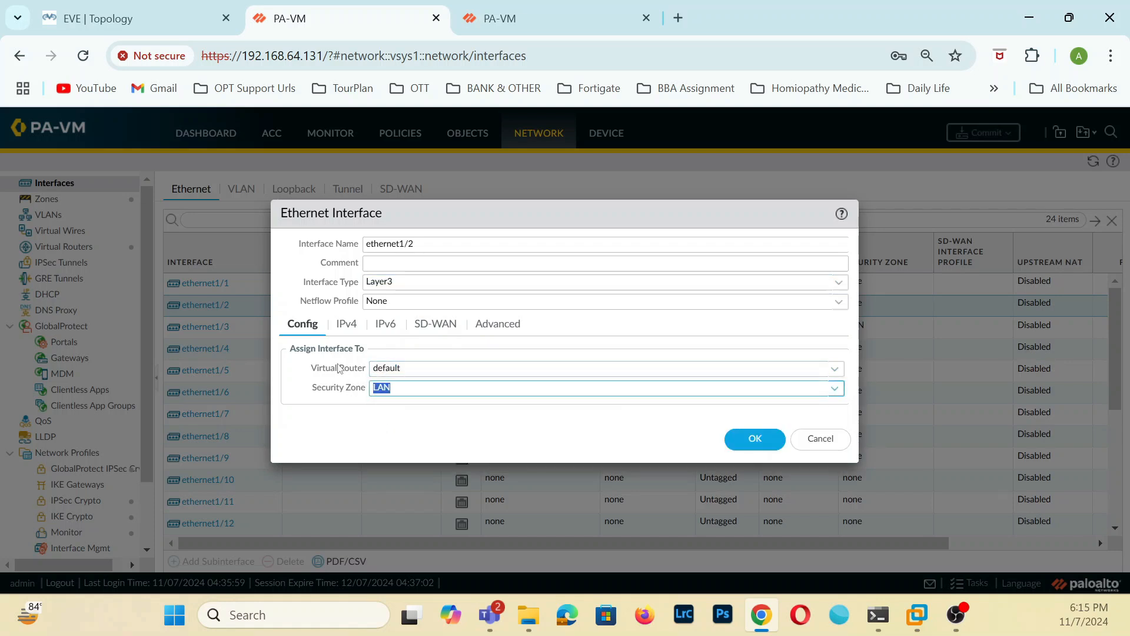
Add the static IPv4 address 192.168.10.1/24 to ethernet1/2 on 192.168.64.131 and save the interface.
left_click(347, 323)
left_click(299, 491)
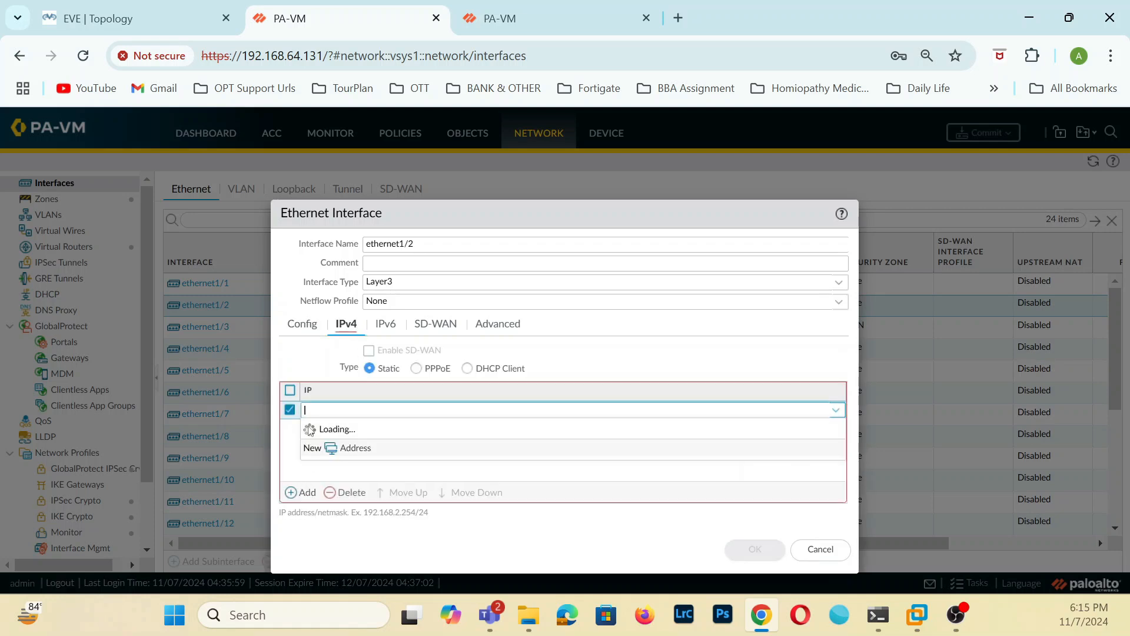
left_click(346, 406)
type("192.168")
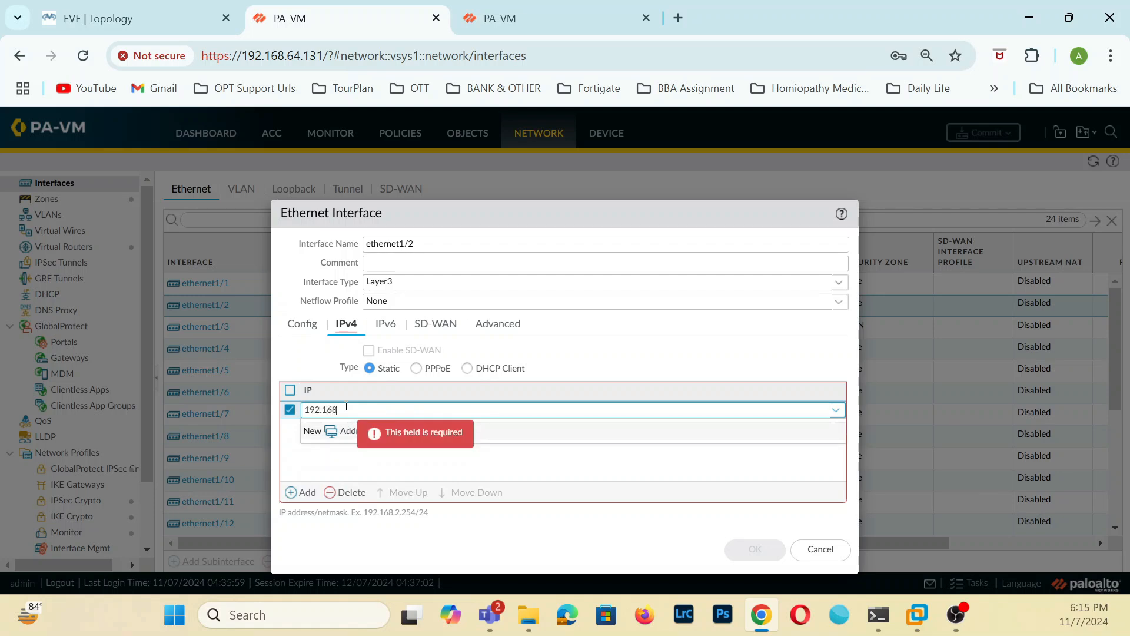
type(".10.1/24")
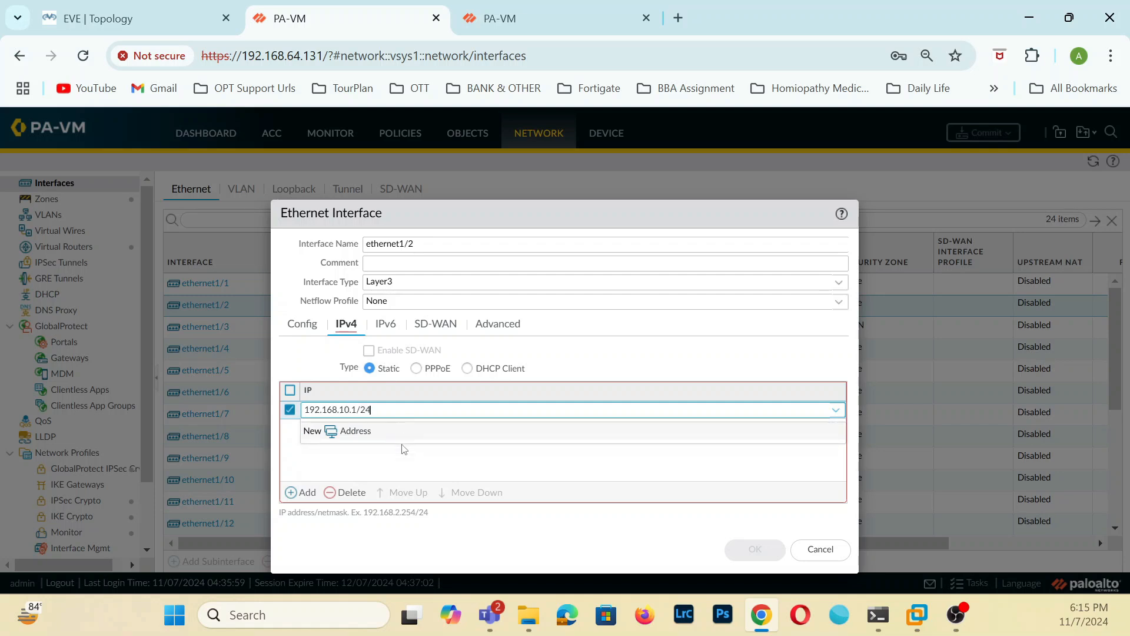
left_click(407, 469)
left_click(751, 548)
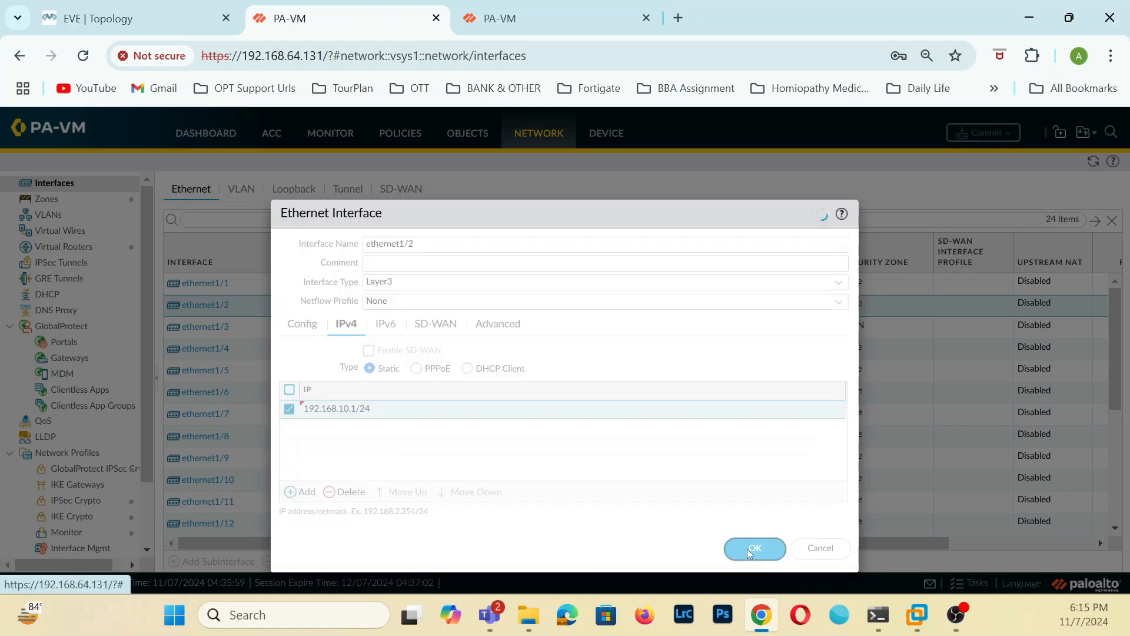
On 192.168.64.130, set ethernet1/2 to type Layer3 and assign it to the default virtual router and the WAN security zone.
left_click(535, 12)
left_click(200, 285)
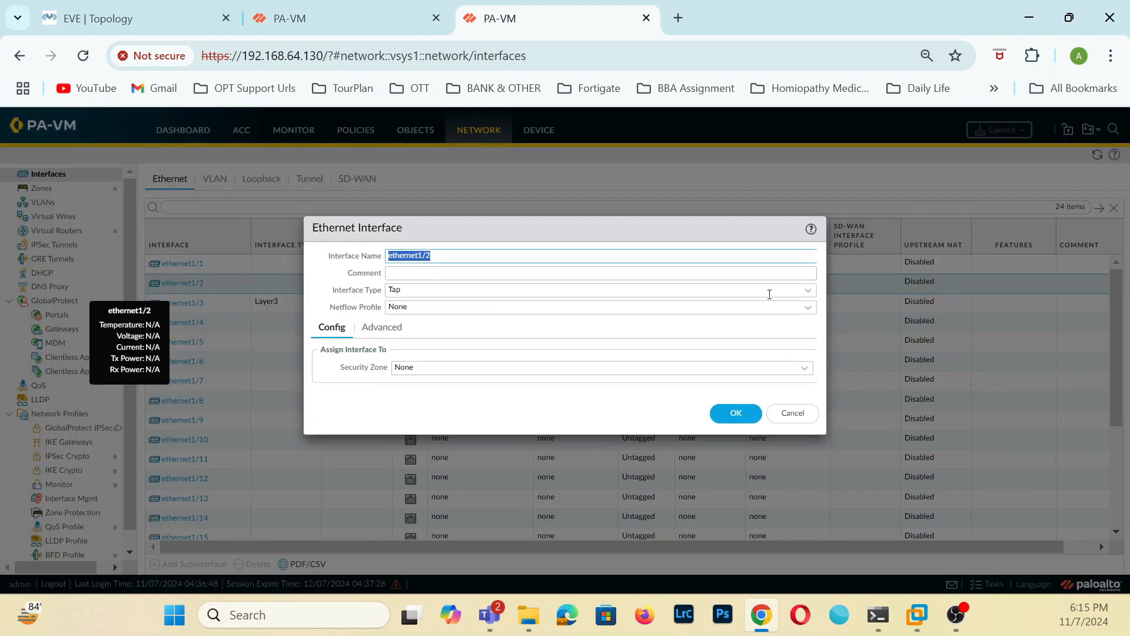
left_click(807, 290)
left_click(583, 368)
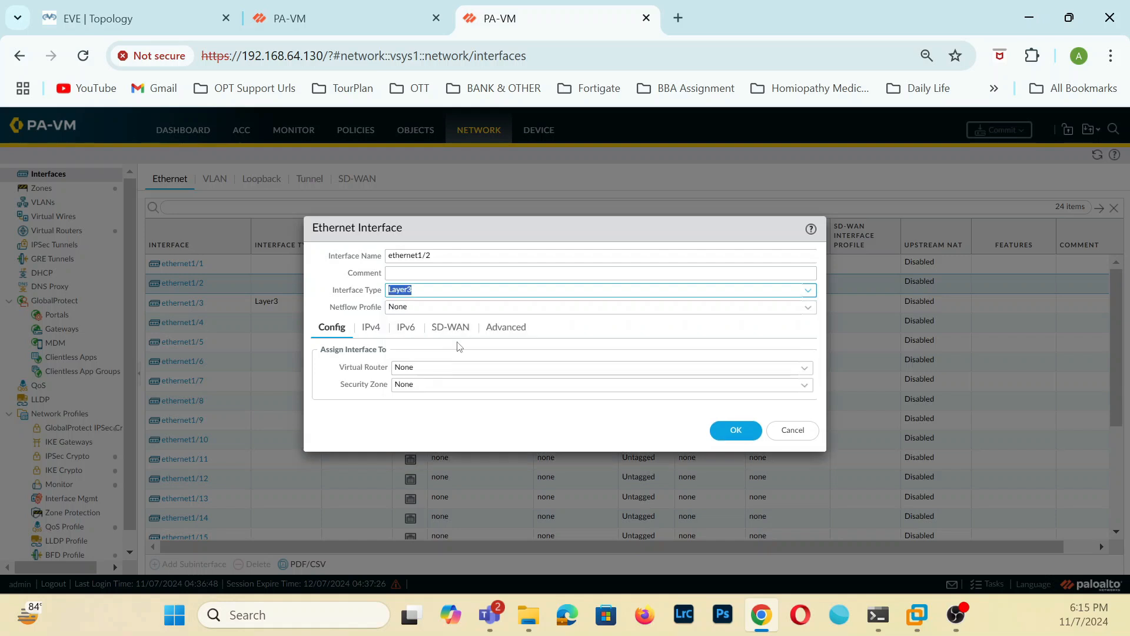
left_click(805, 368)
left_click(439, 405)
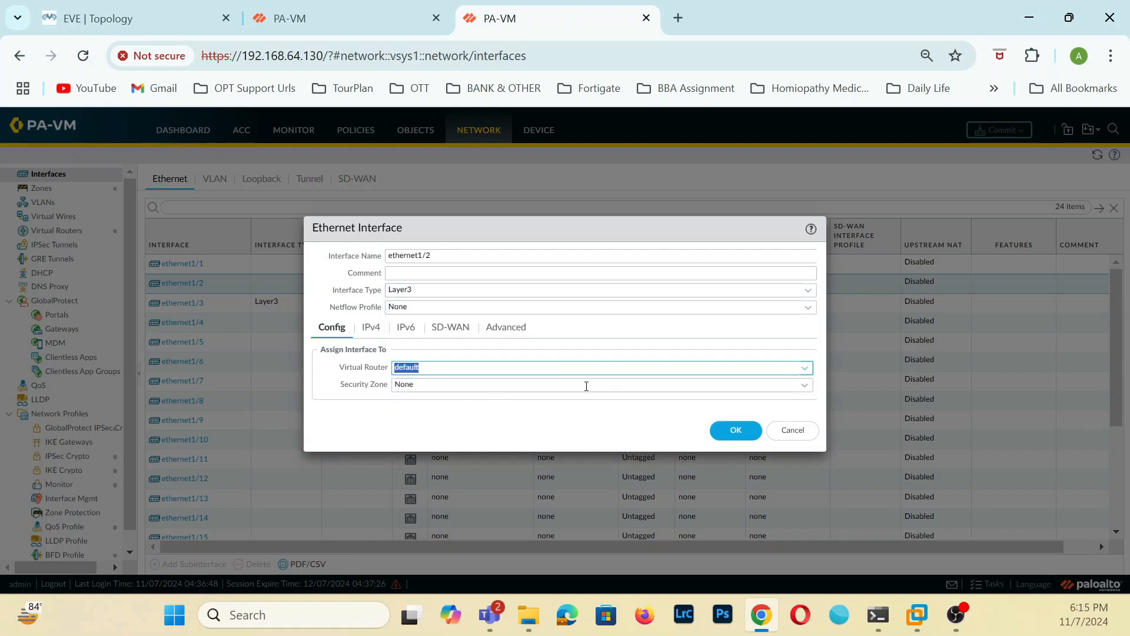
left_click(805, 386)
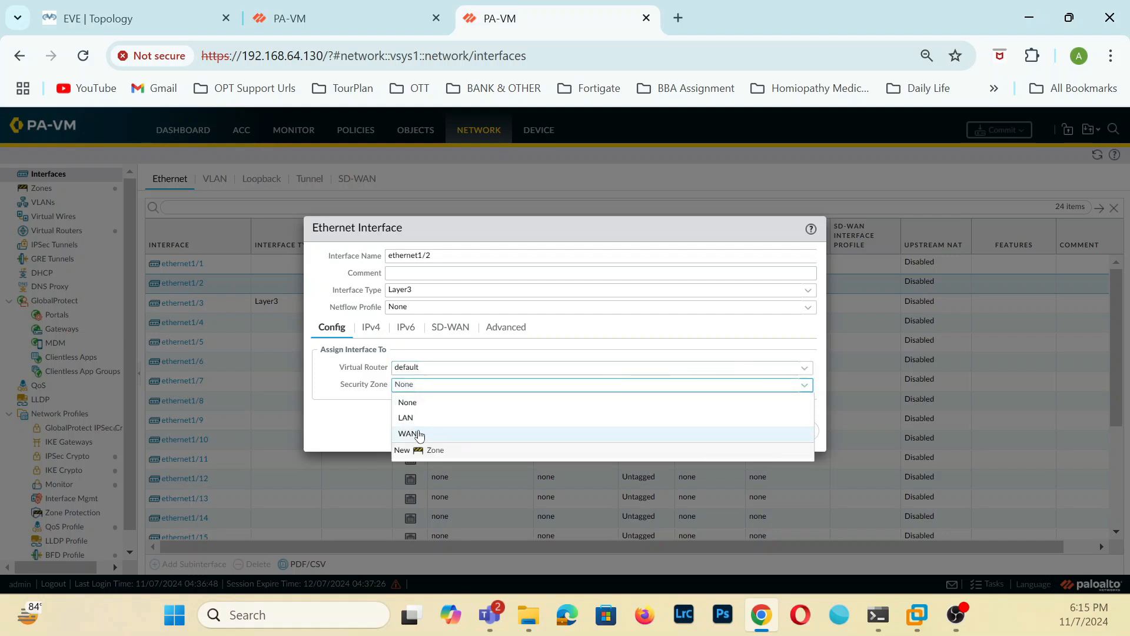
left_click(511, 433)
Add the static IPv4 address 192.168.100.1/24 to ethernet1/2 on 192.168.64.130 and save the interface.
left_click(371, 328)
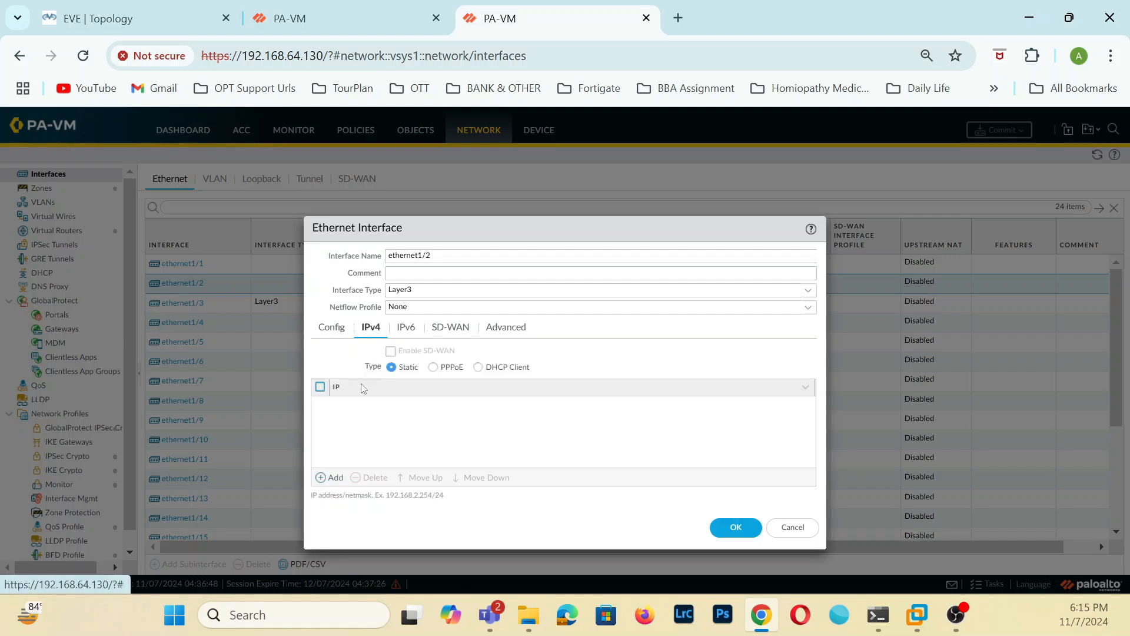
left_click(328, 478)
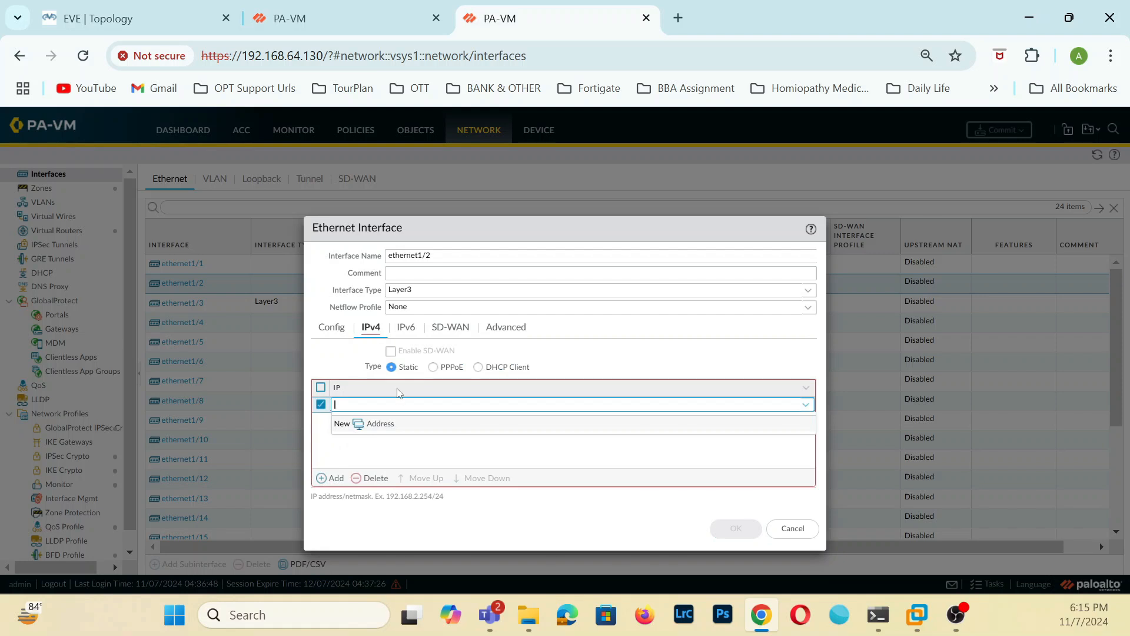
type("192.168.100.1/2")
left_click(709, 467)
left_click(736, 528)
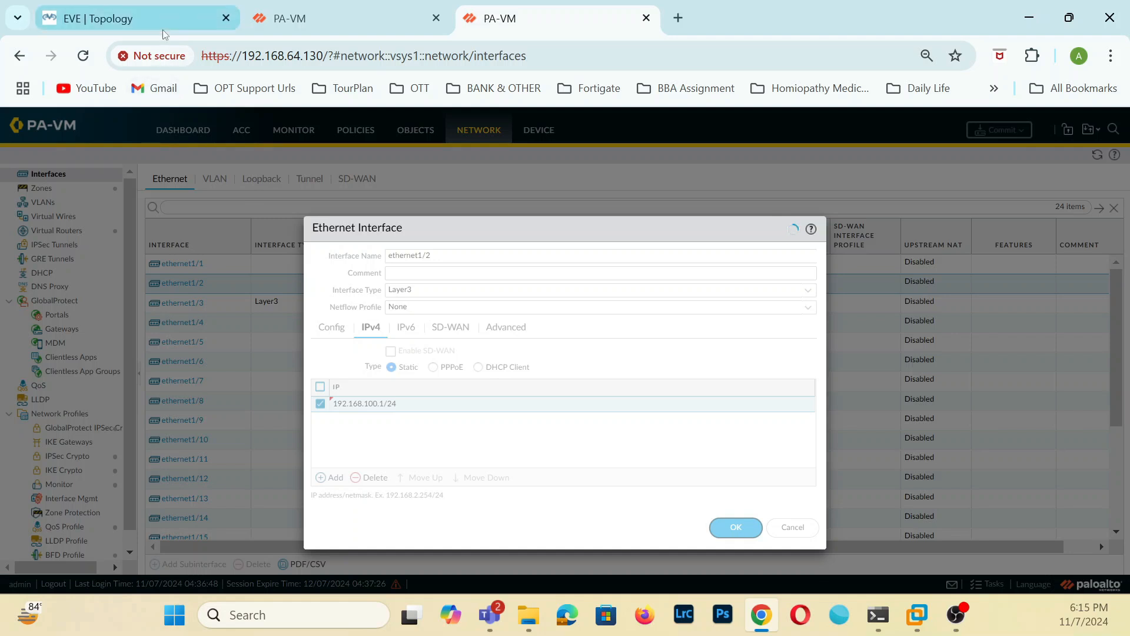
Review the LAN addressing in the EVE topology and check the commit jobs in the task list of 192.168.64.131.
left_click(163, 29)
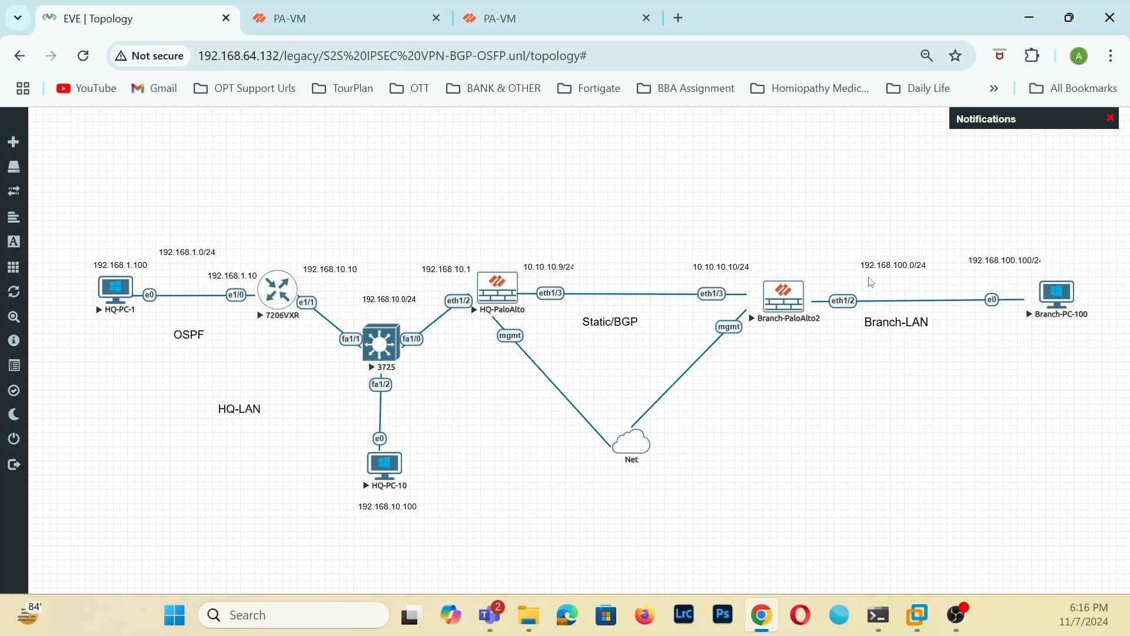
left_click(376, 19)
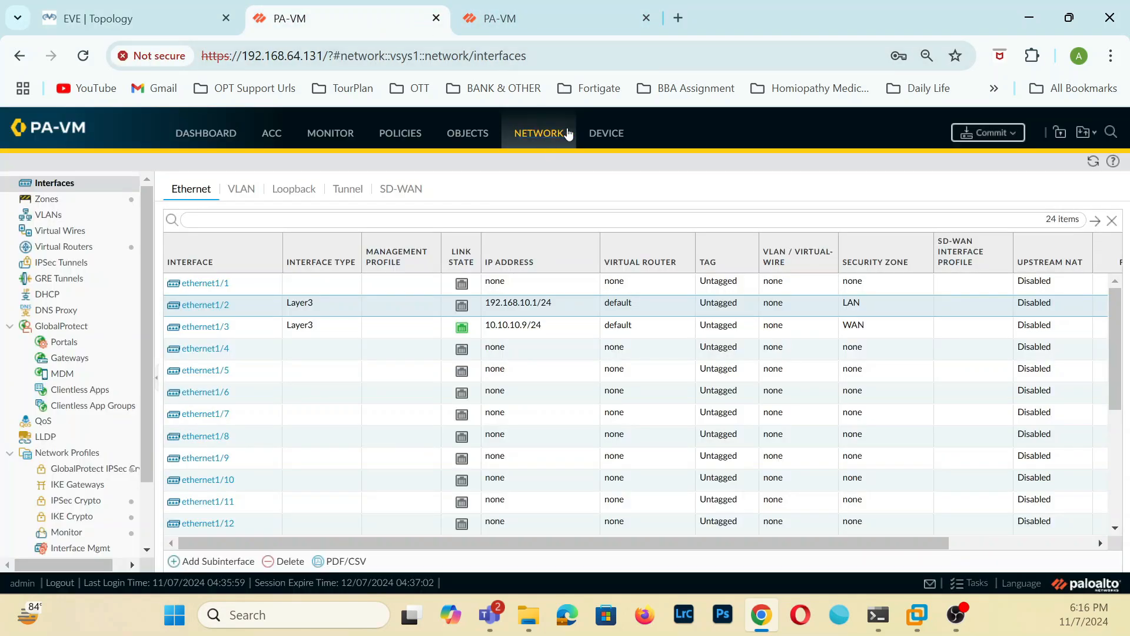
left_click(969, 583)
left_click(865, 242)
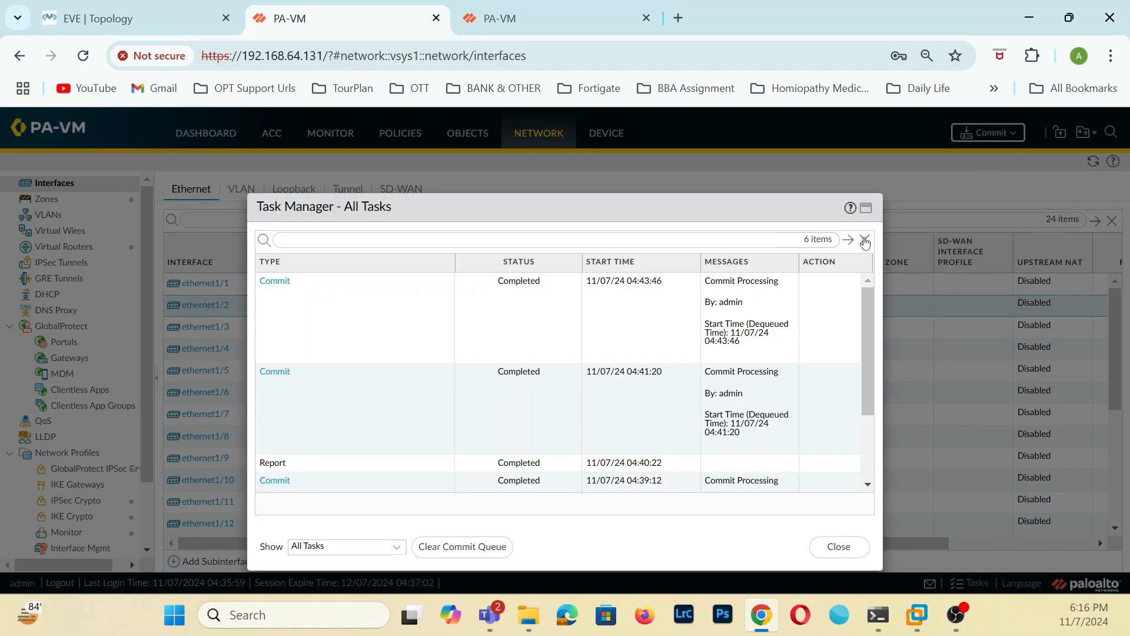
left_click(838, 546)
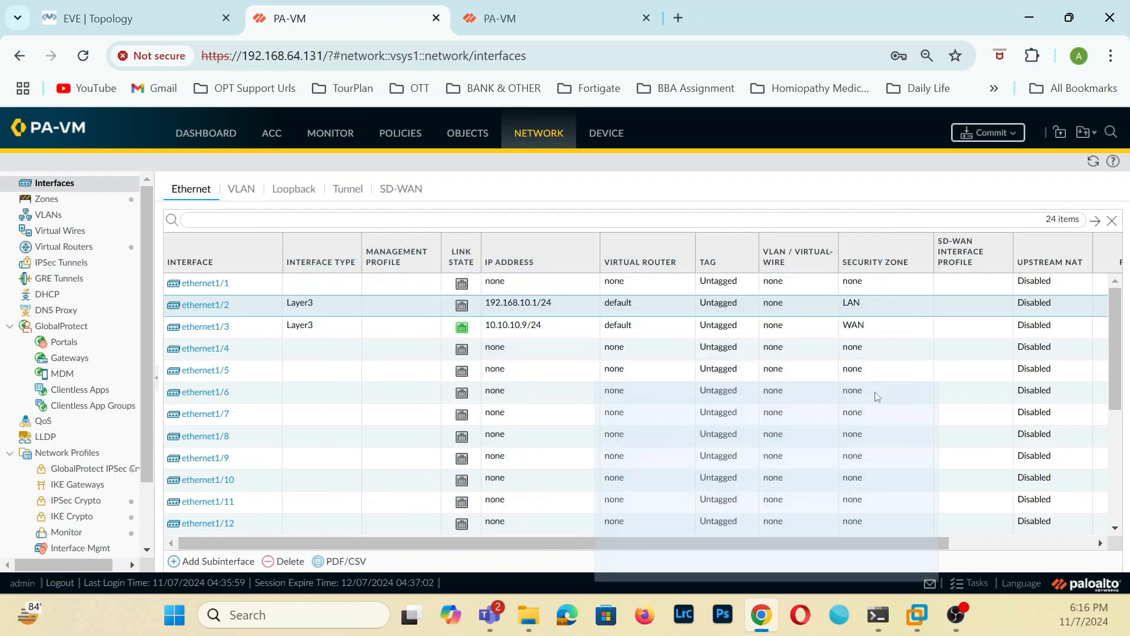
Commit all changes on both firewalls, 192.168.64.131 and 192.168.64.130.
left_click(988, 133)
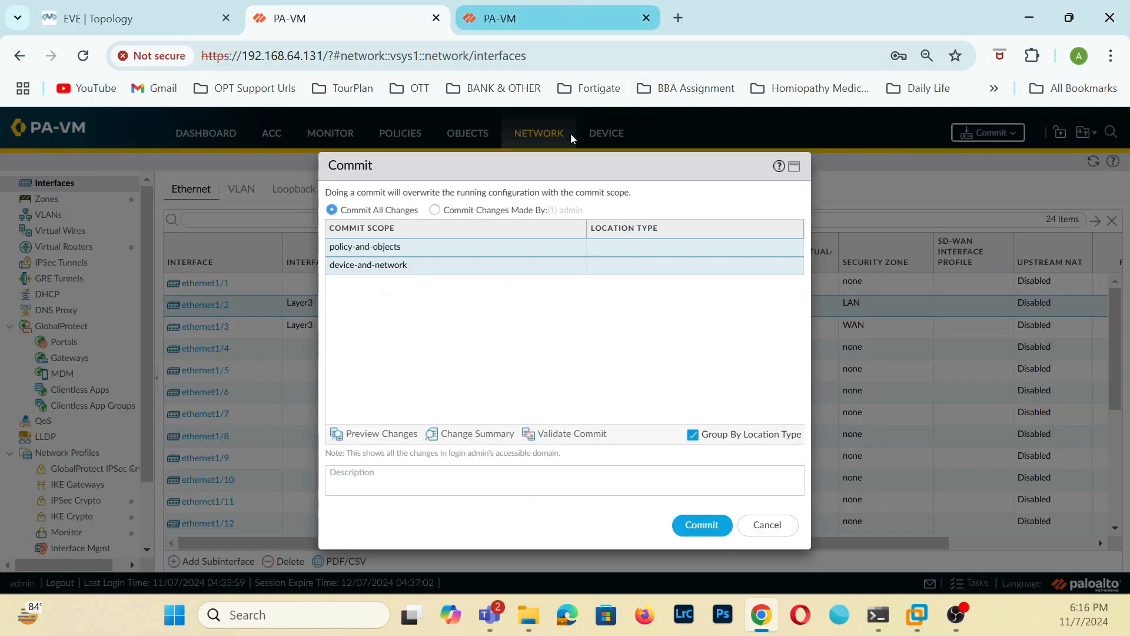
left_click(535, 16)
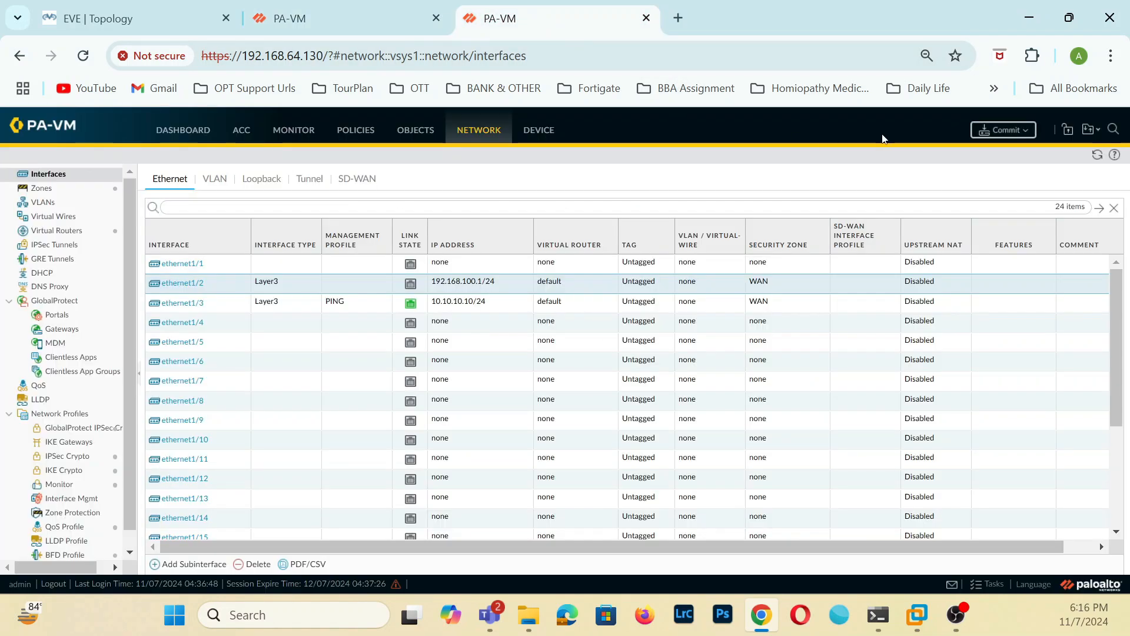
left_click(1003, 130)
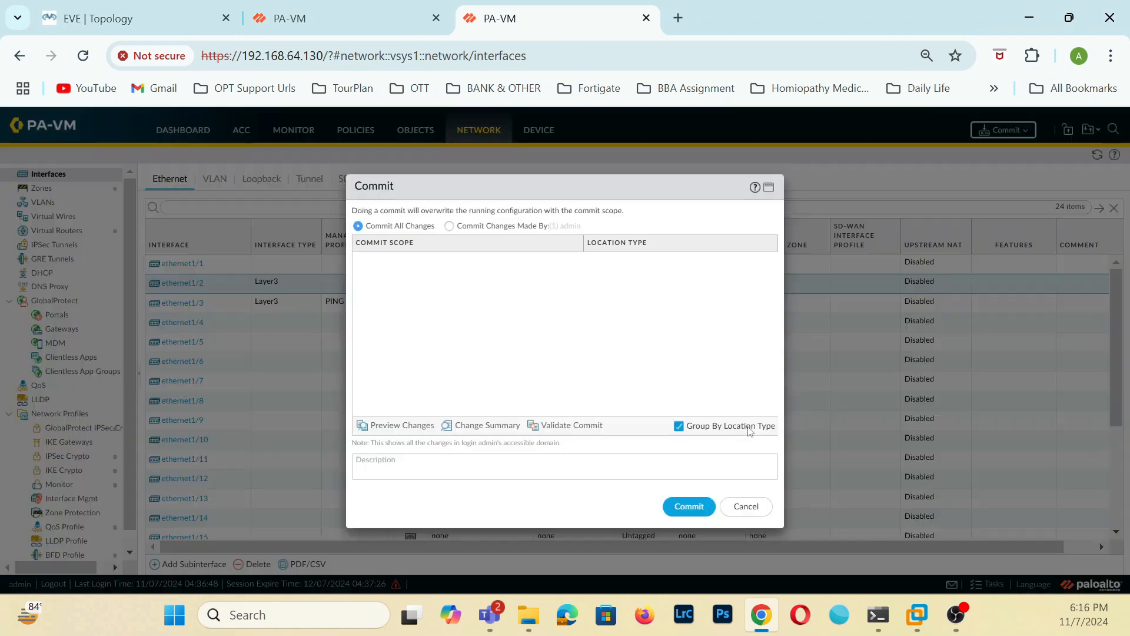
left_click(693, 510)
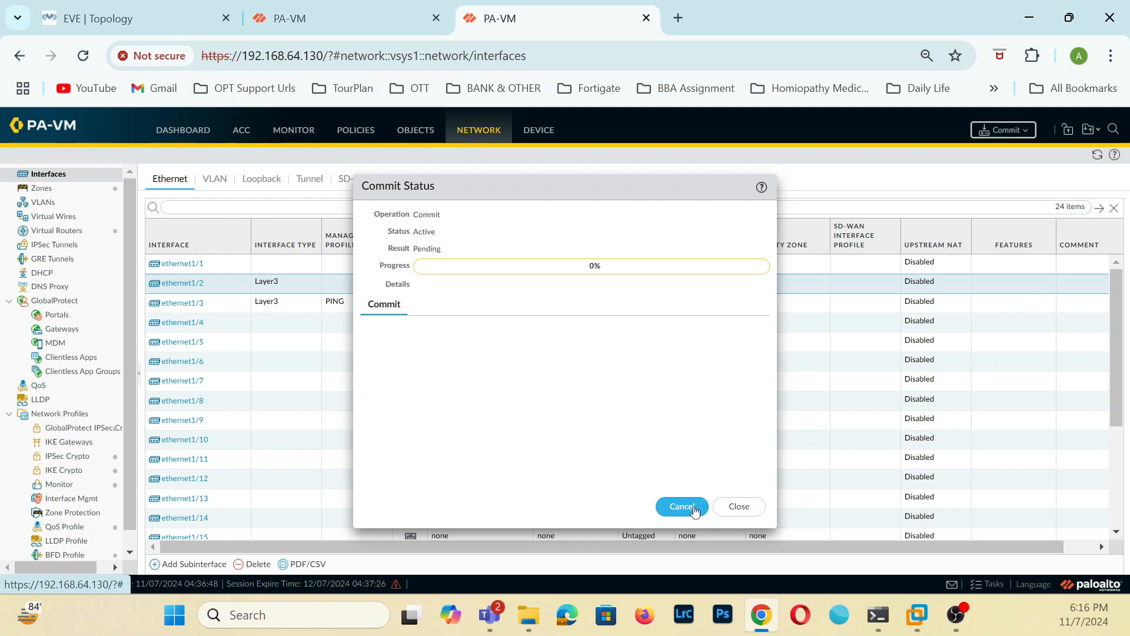
left_click(740, 506)
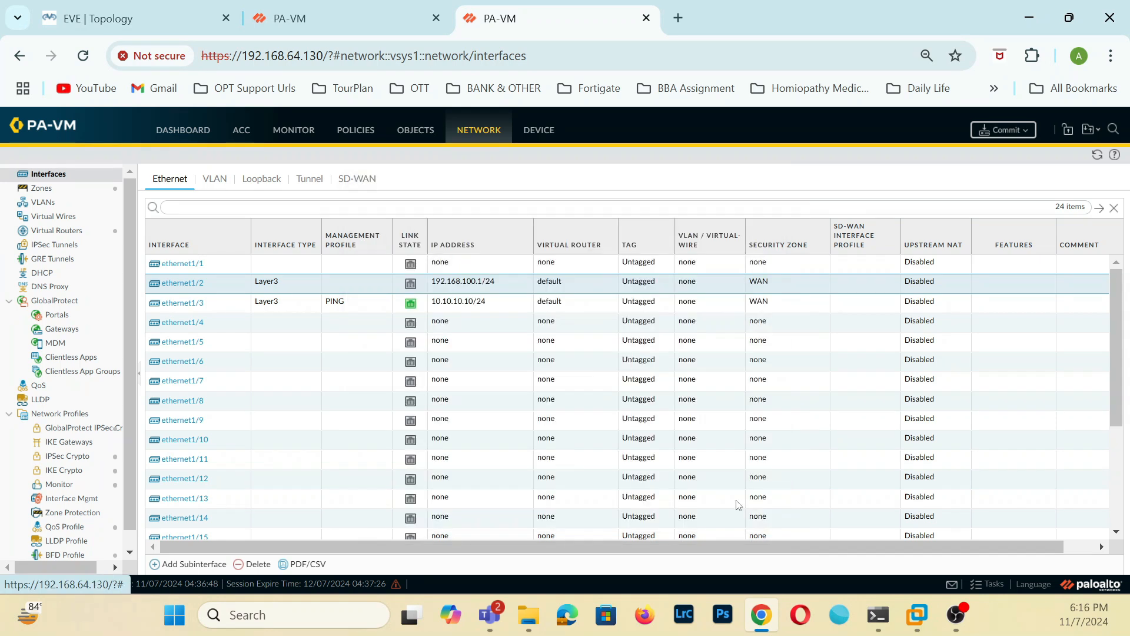
Assign the PING management profile to ethernet1/2 on 192.168.64.130 and save the interface.
left_click(185, 285)
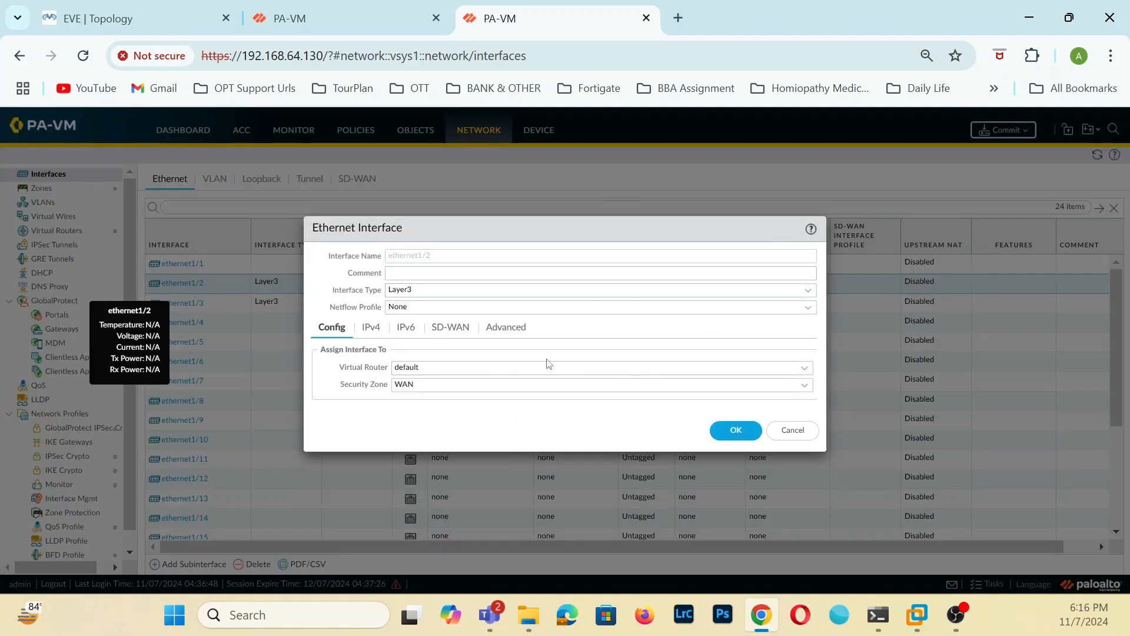
left_click(510, 329)
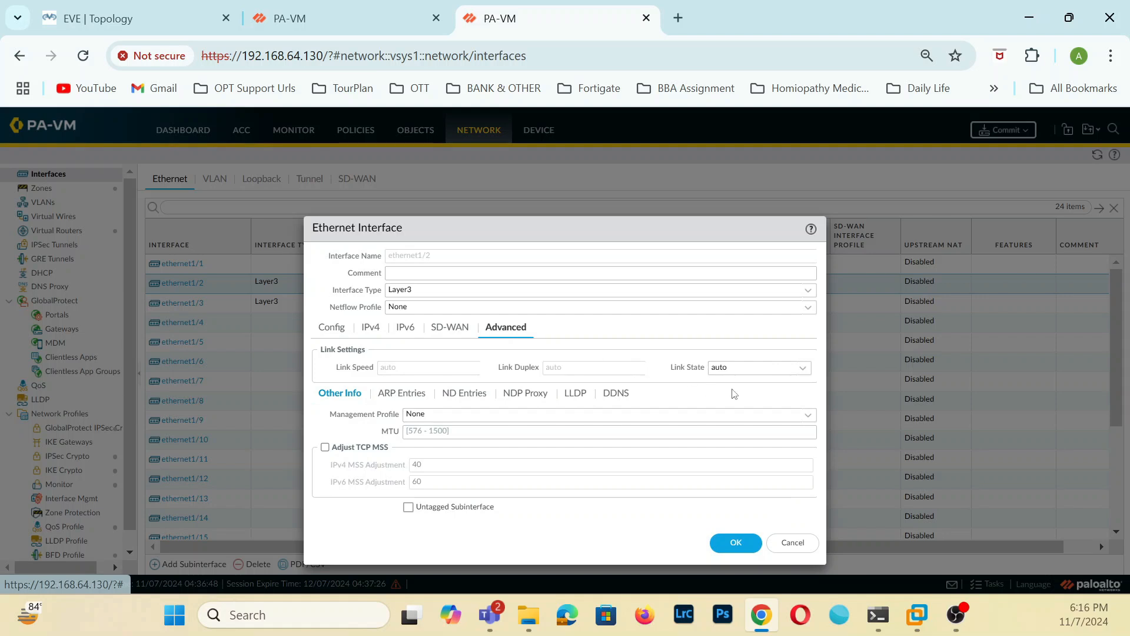
left_click(805, 415)
left_click(417, 449)
left_click(726, 538)
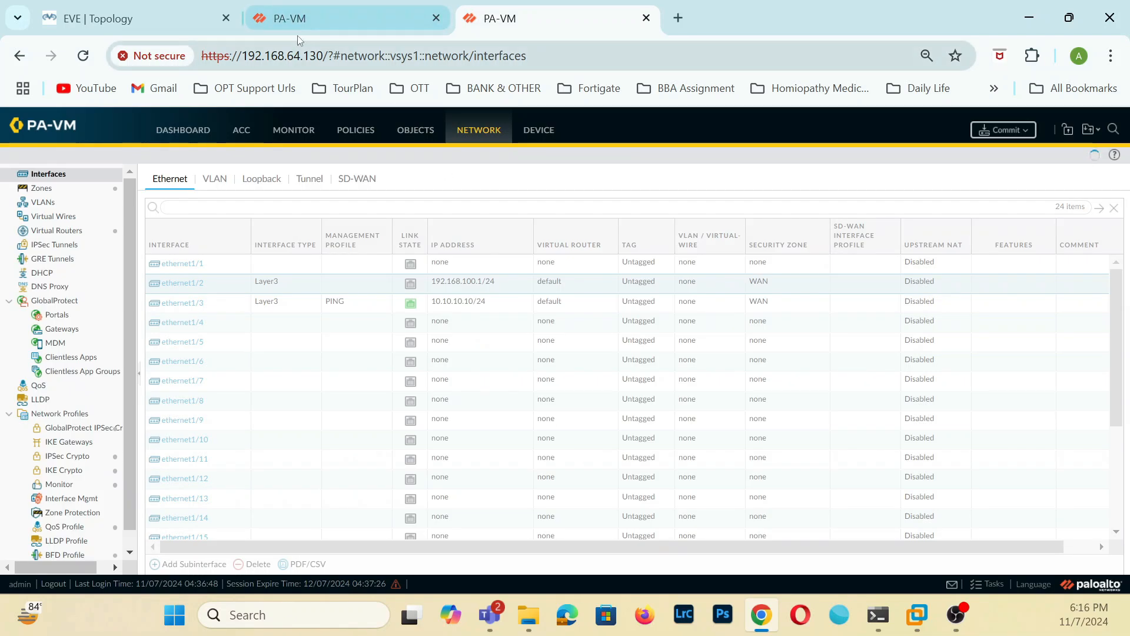
On 192.168.64.131, create a management profile named PING that allows Ping and apply it to ethernet1/2.
left_click(298, 34)
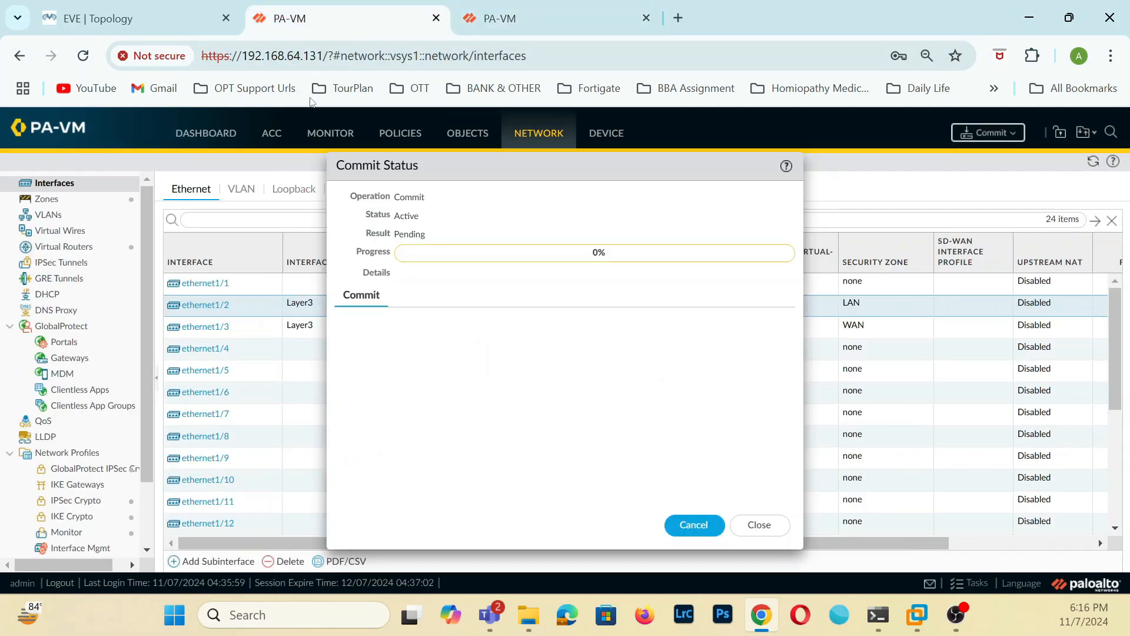
left_click(772, 525)
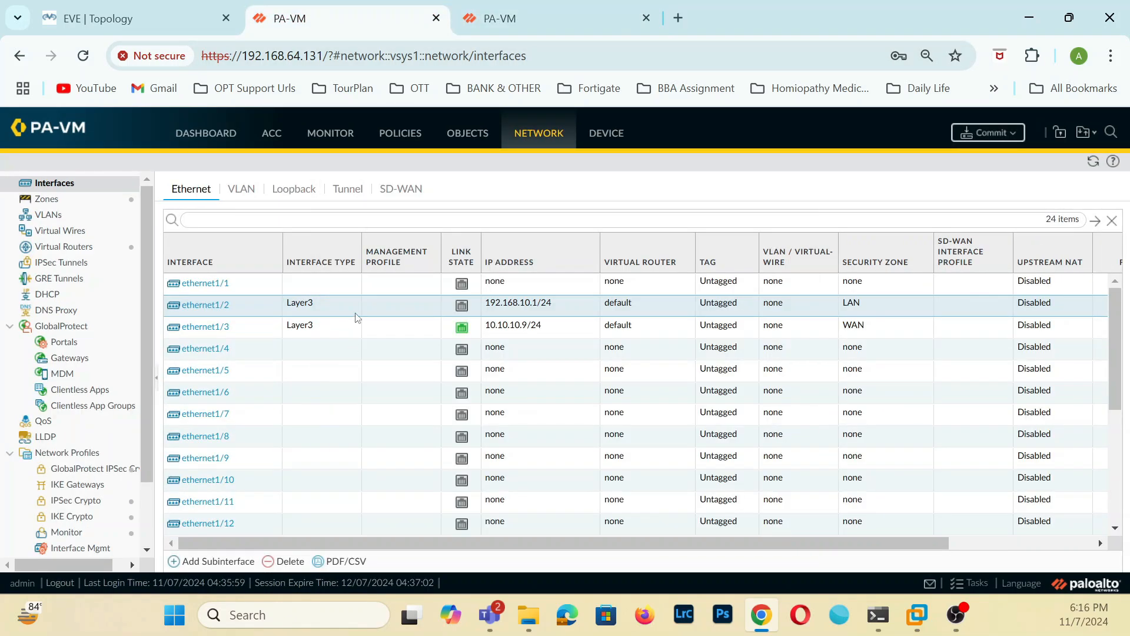
left_click(212, 307)
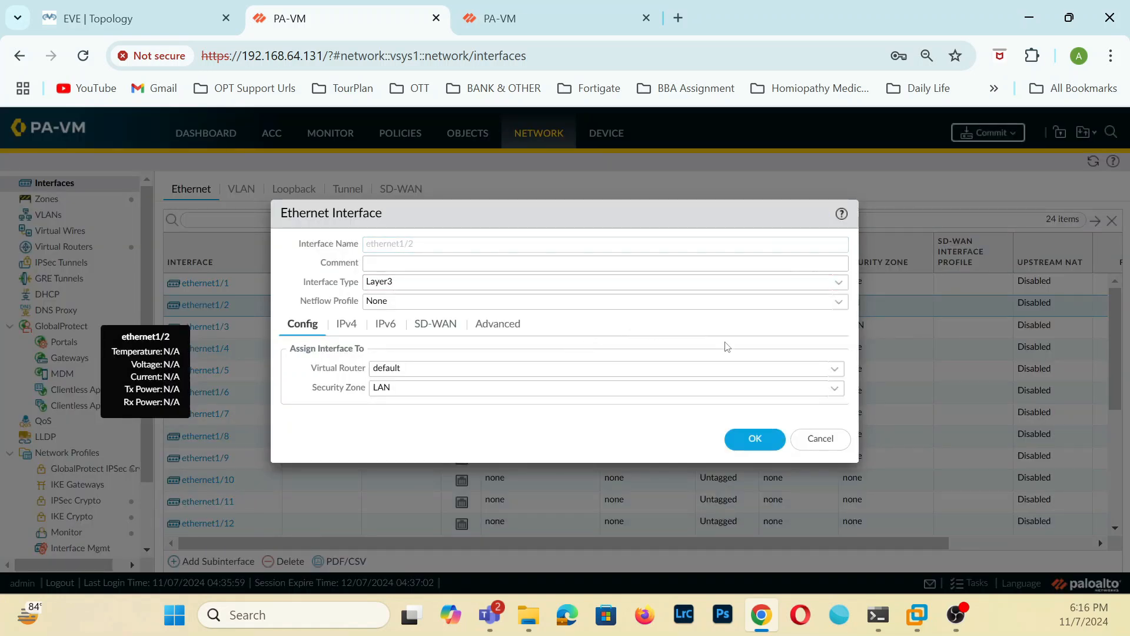
left_click(503, 324)
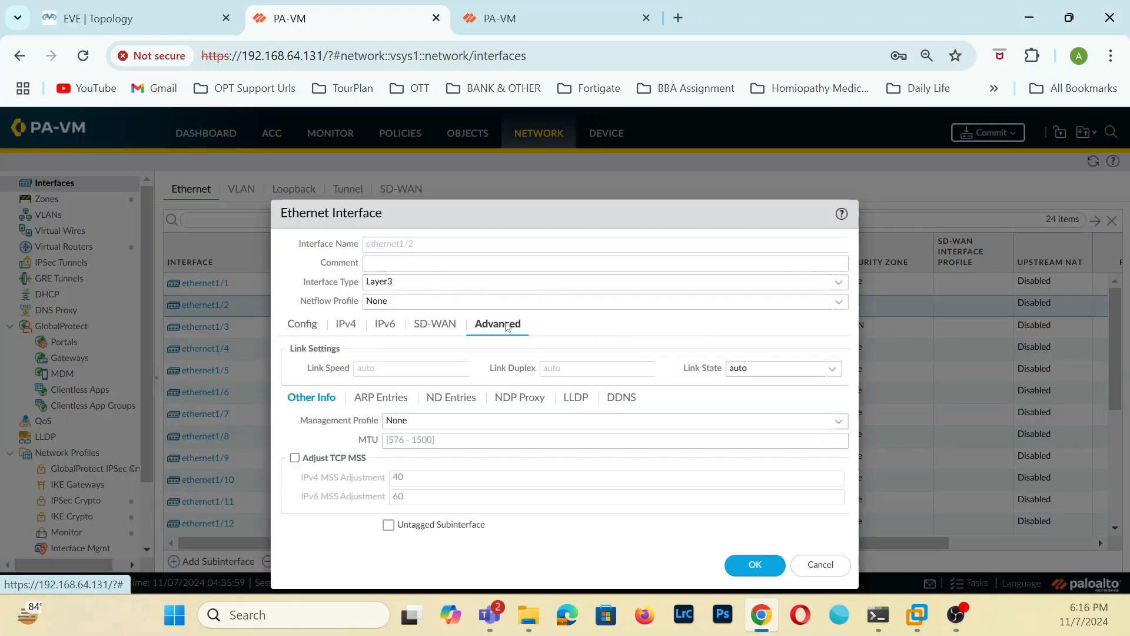
left_click(838, 421)
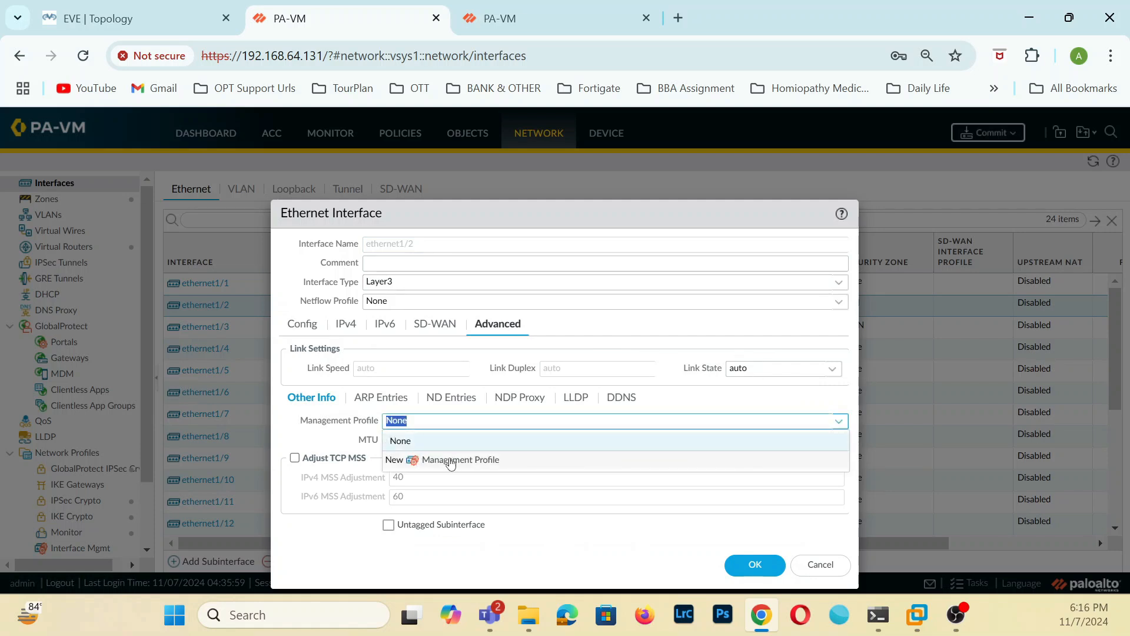
left_click(451, 462)
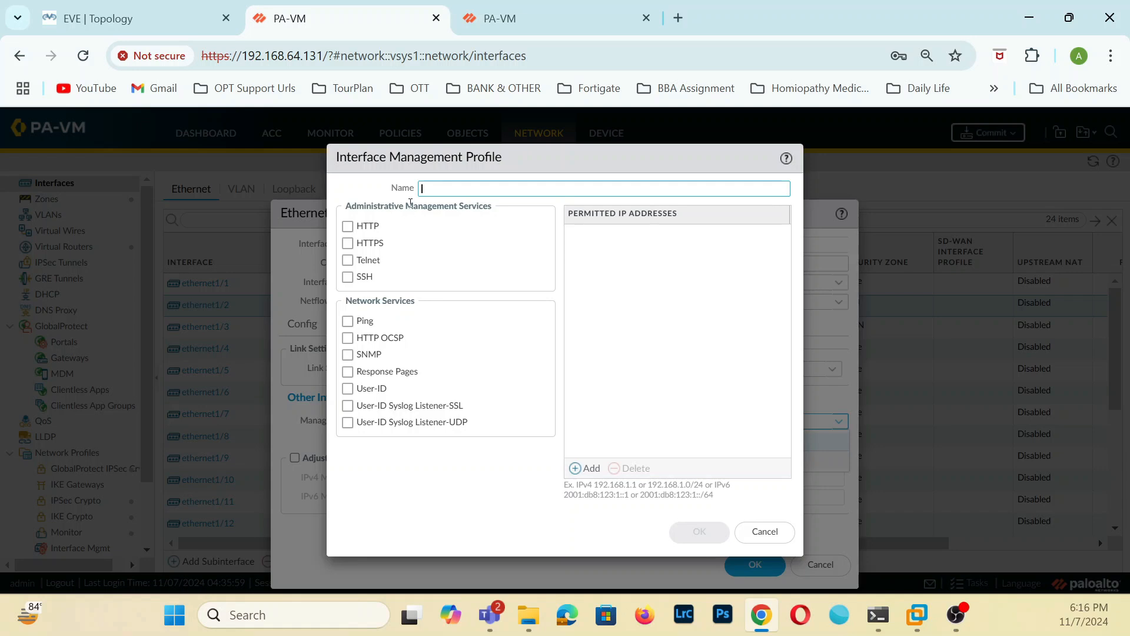
type("PING")
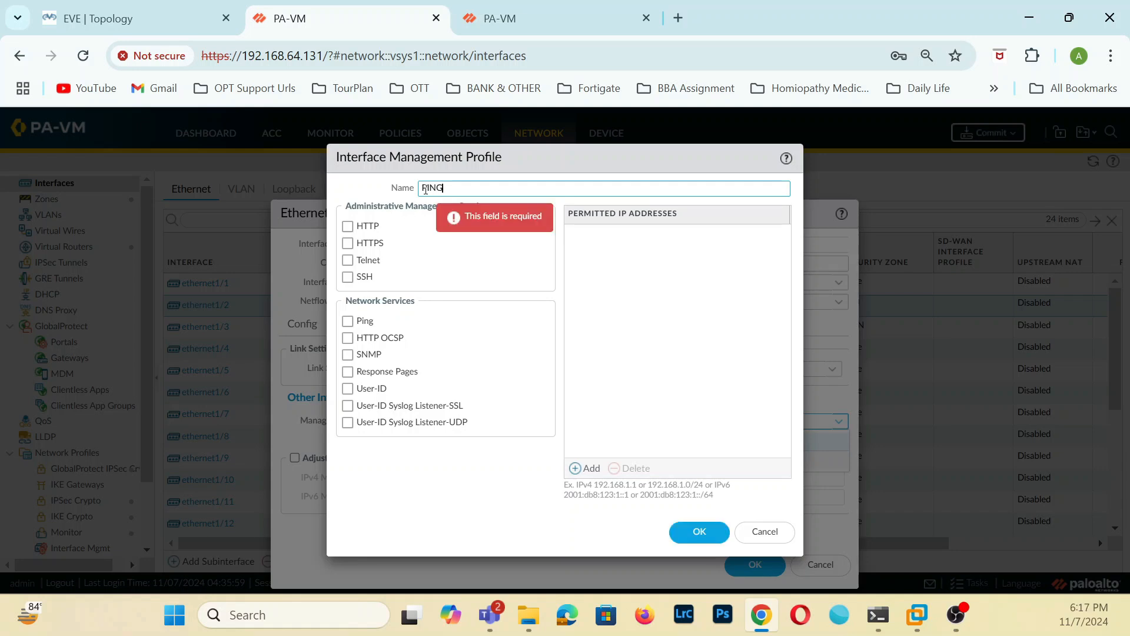
left_click(347, 320)
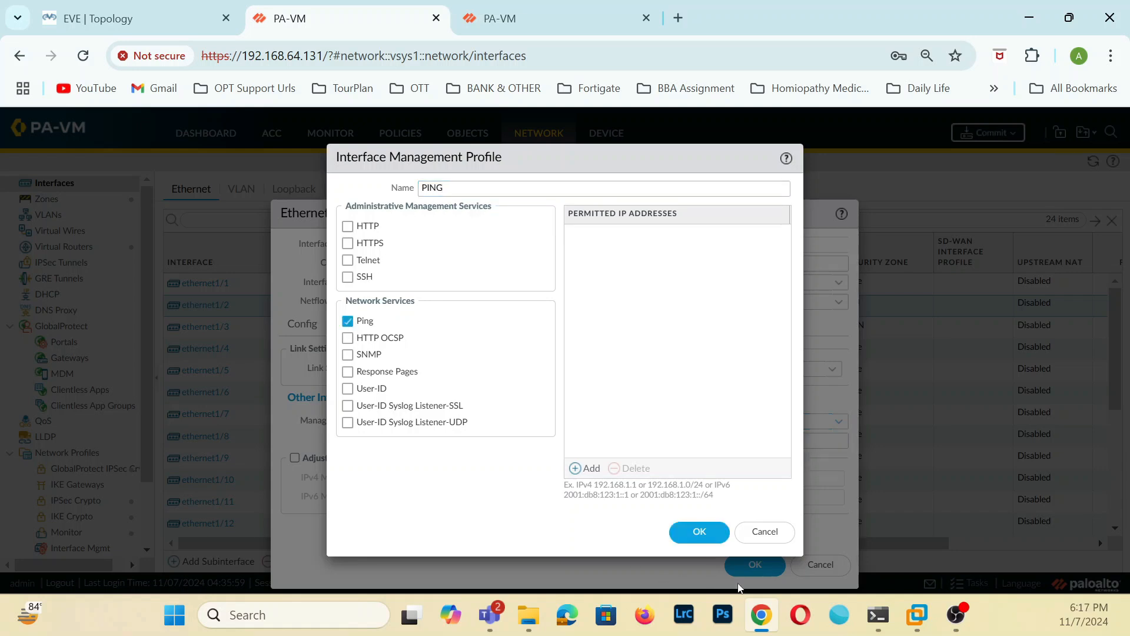
left_click(701, 532)
left_click(749, 565)
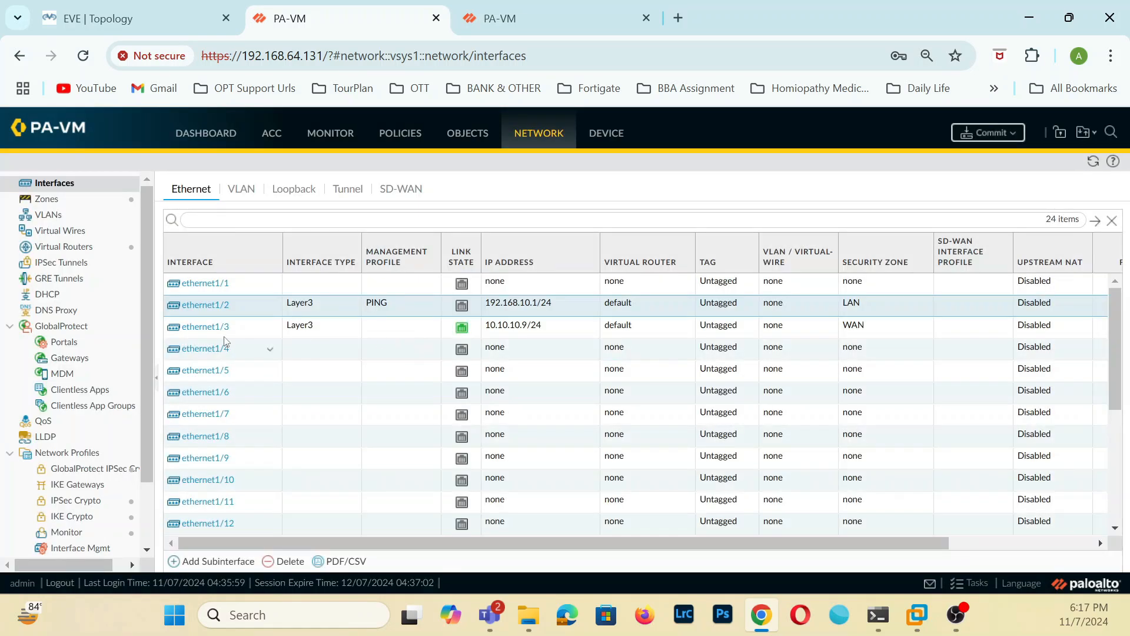
Assign the PING management profile to ethernet1/3 on 192.168.64.131 and save the interface.
left_click(218, 327)
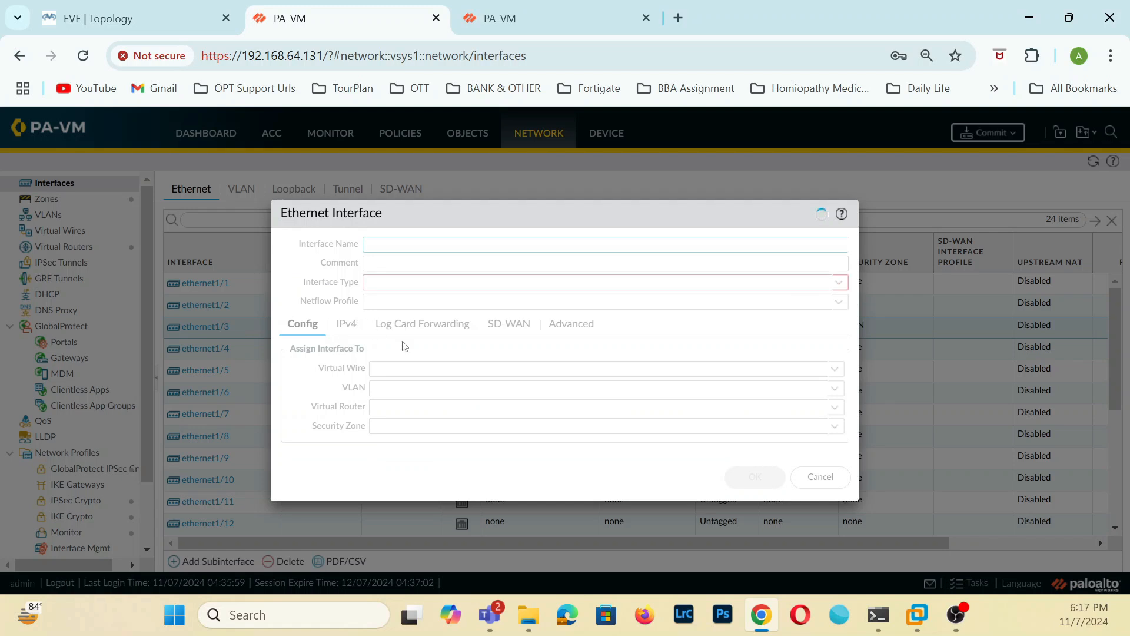
left_click(518, 331)
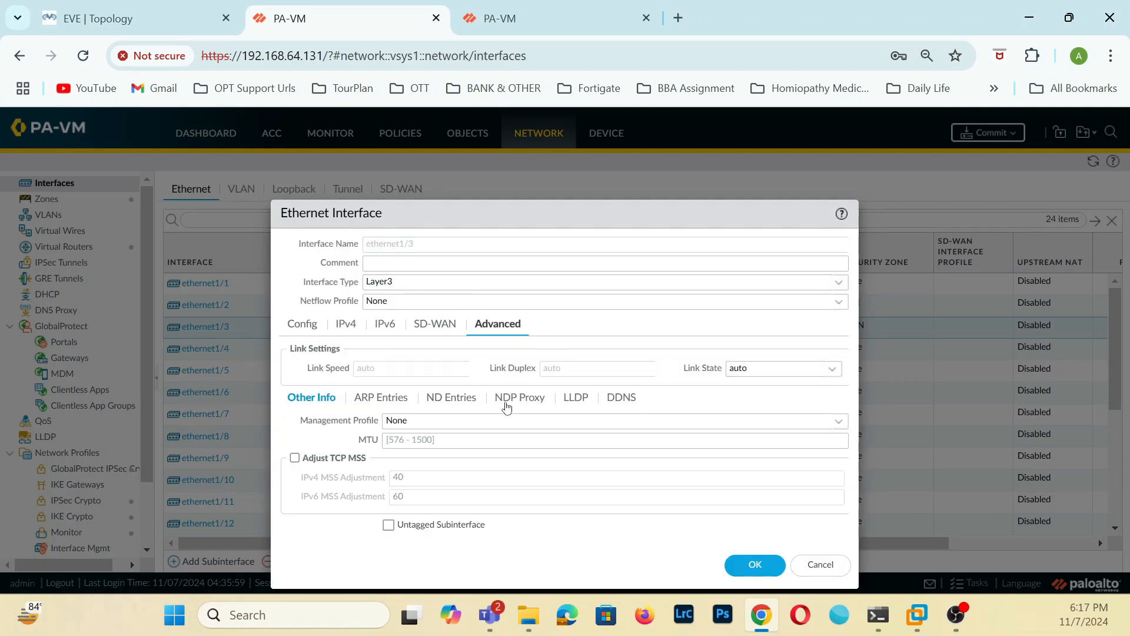
left_click(841, 428)
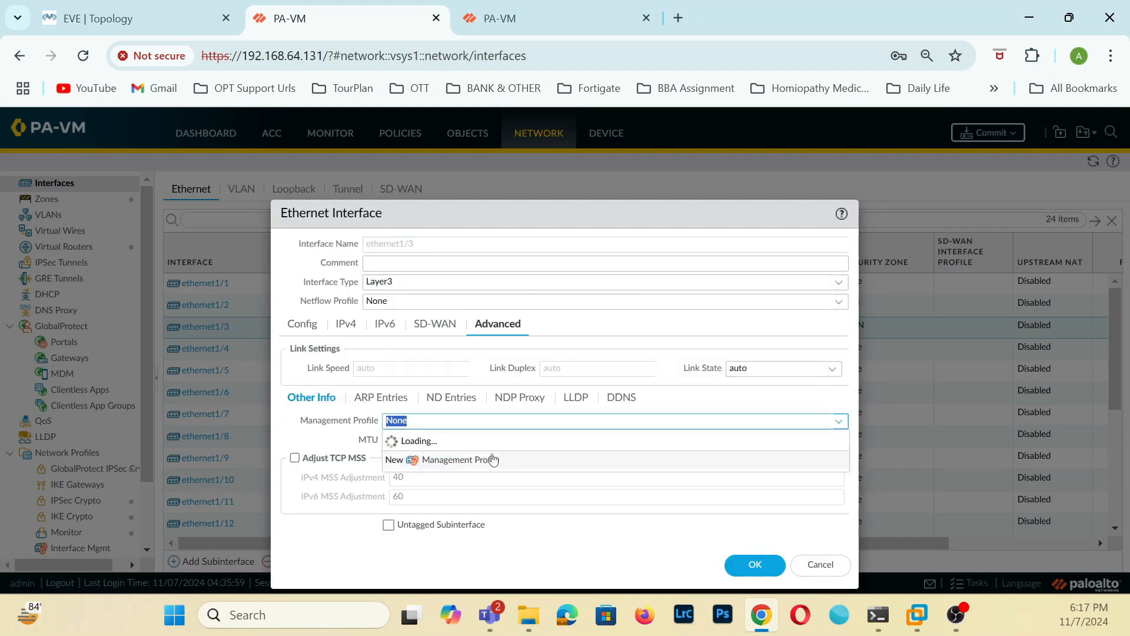
left_click(402, 459)
left_click(745, 566)
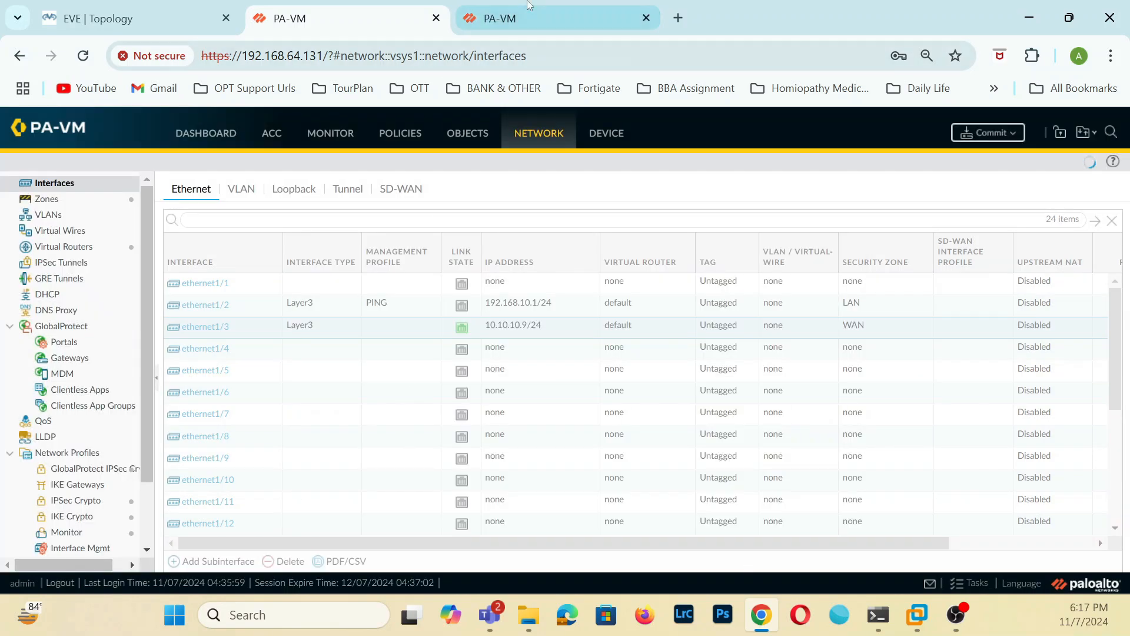
Check the progress of the latest commit job in the task list of 192.168.64.130.
left_click(529, 5)
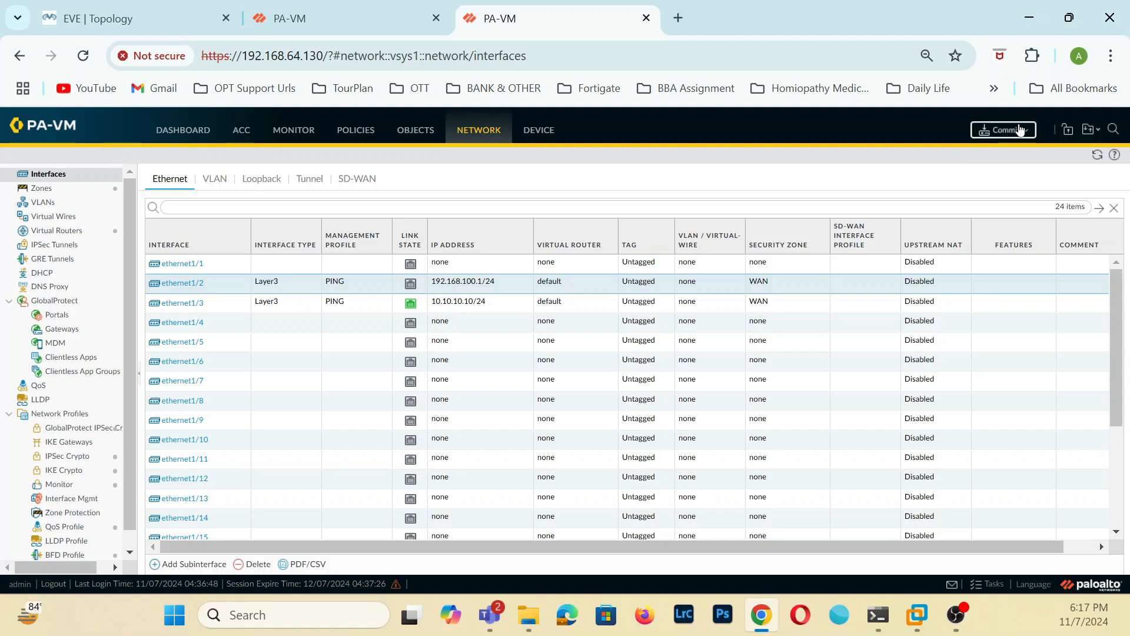
left_click(979, 583)
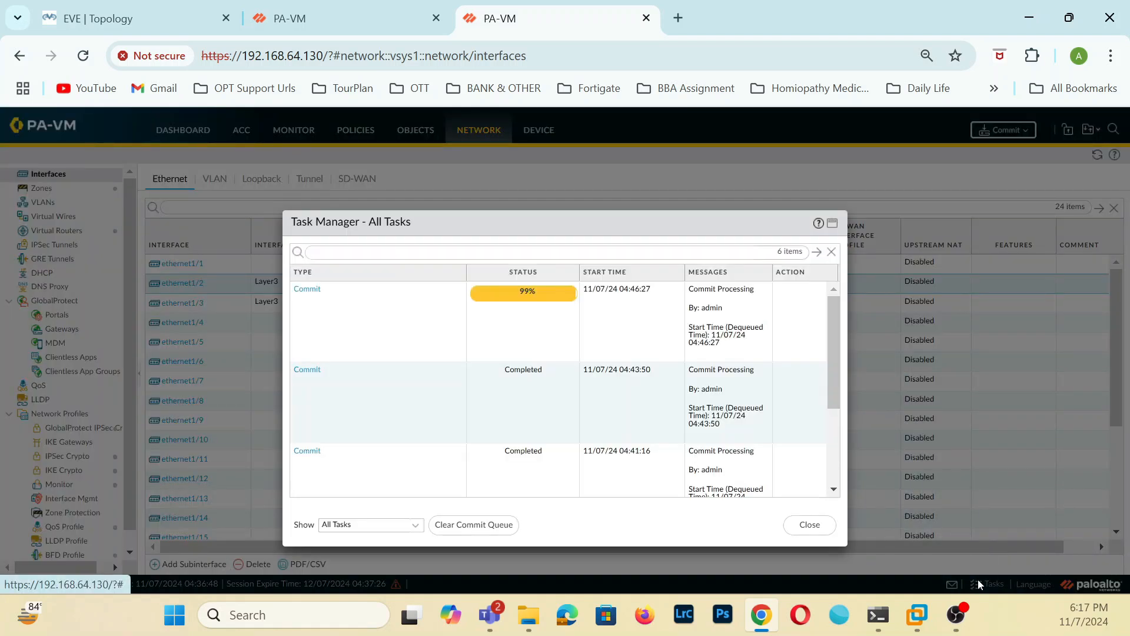
left_click(808, 525)
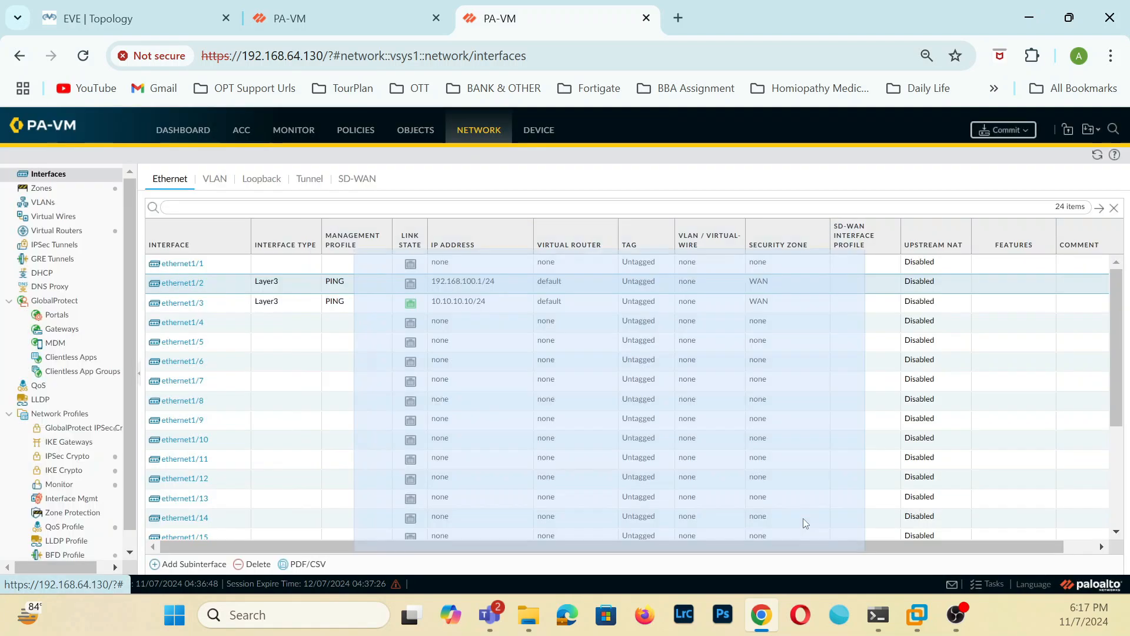
Commit all pending changes on the 192.168.64.131 firewall and dismiss the commit status.
left_click(361, 9)
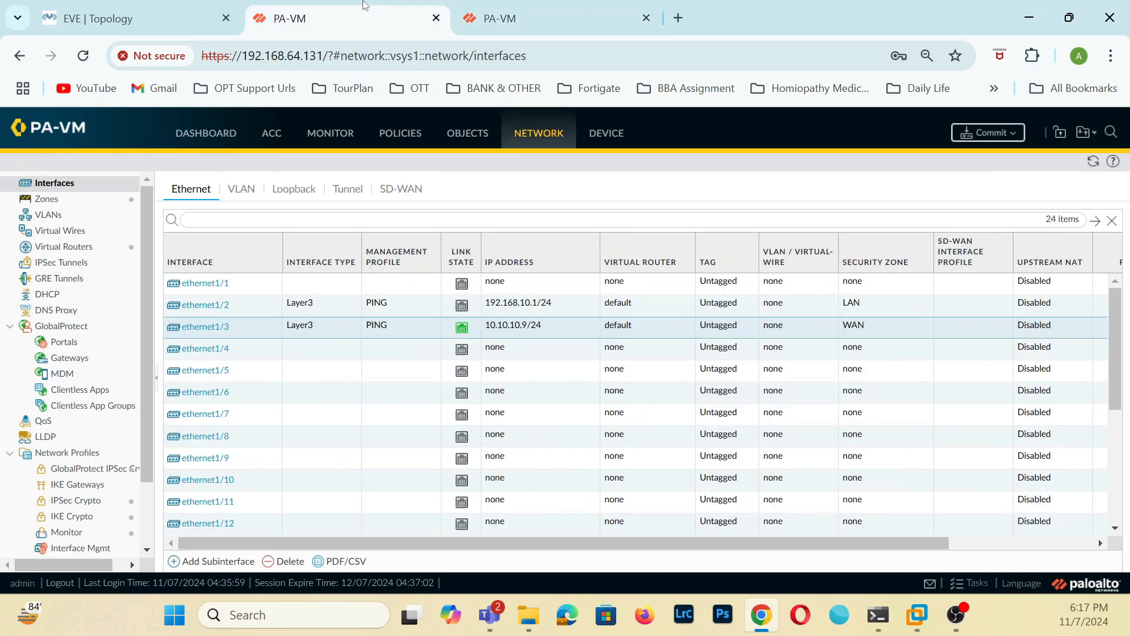
left_click(975, 133)
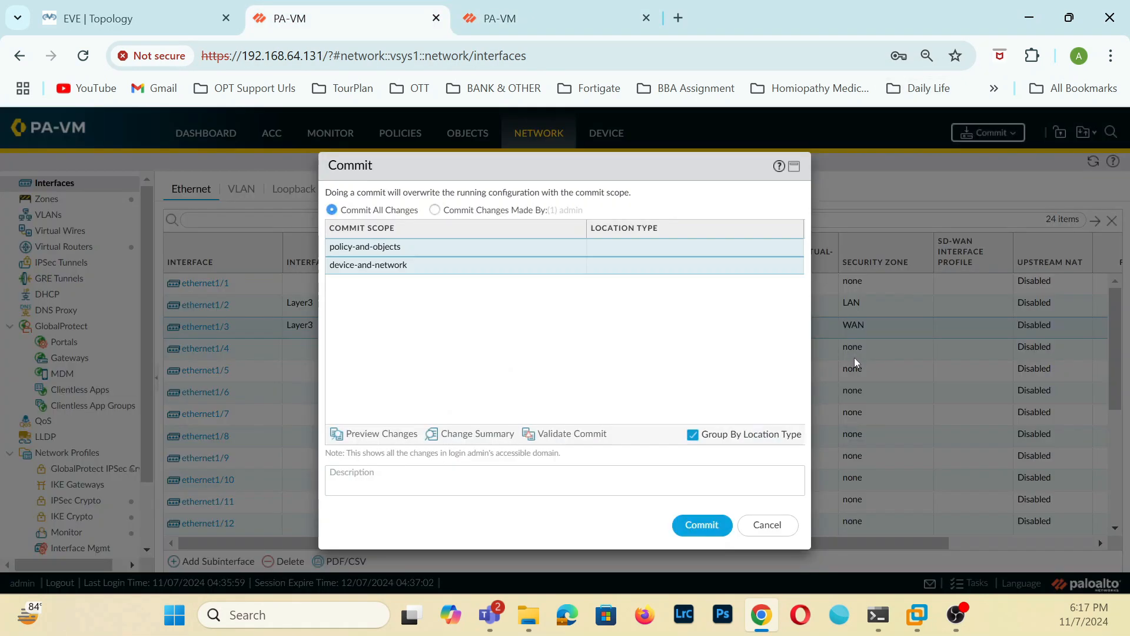
left_click(701, 524)
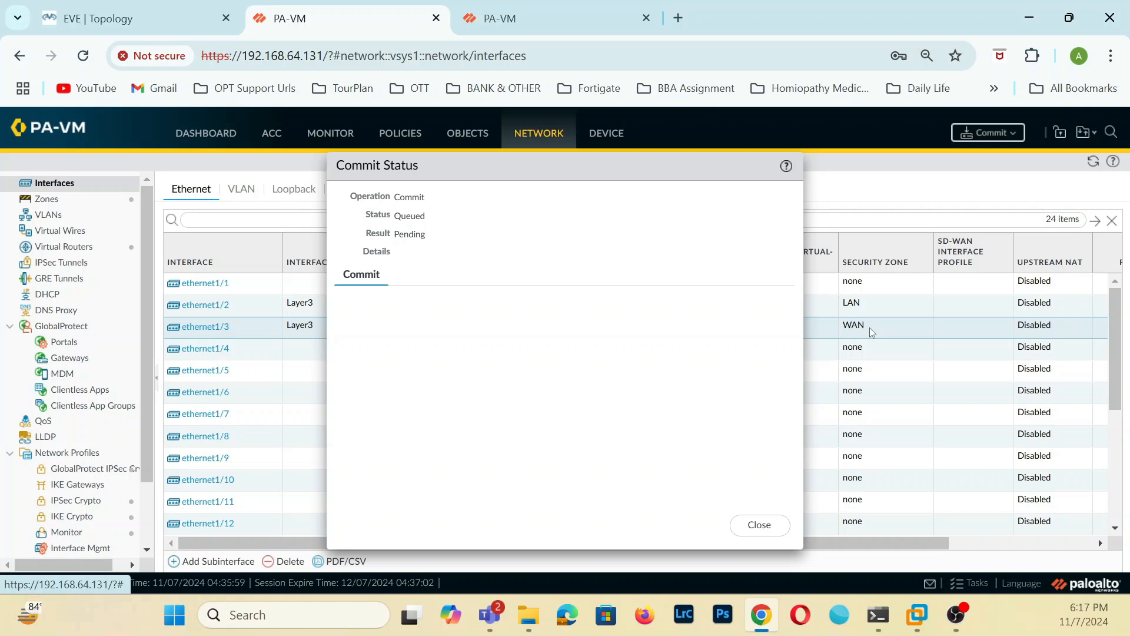
left_click(759, 524)
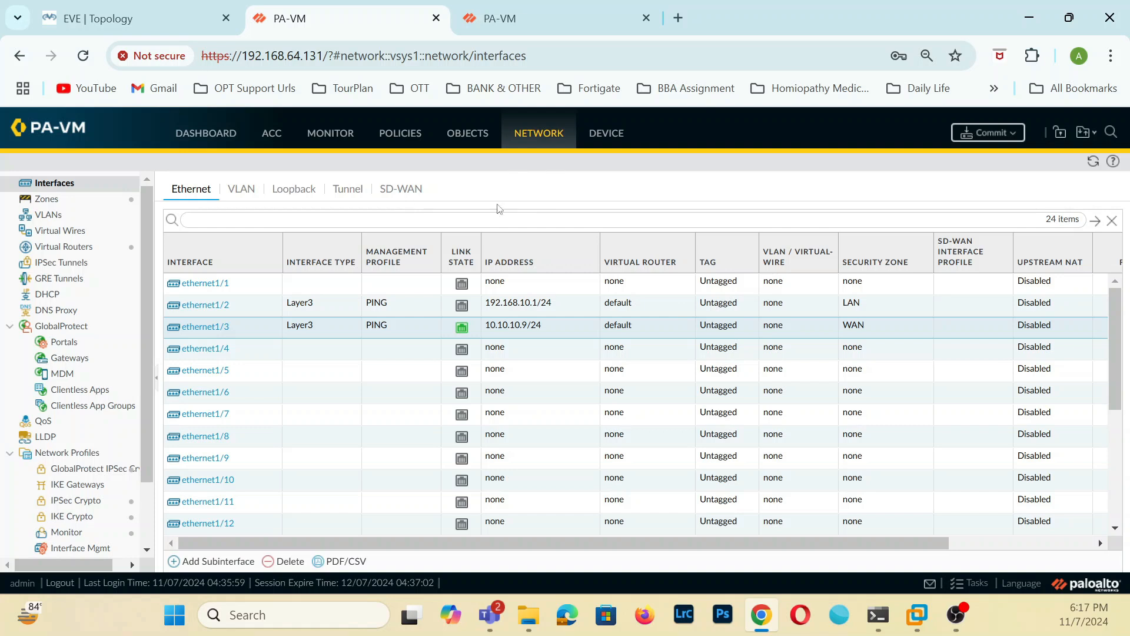
Examine the existing IKE Crypto and IPSec Crypto profiles on the 192.168.64.130 firewall.
left_click(556, 19)
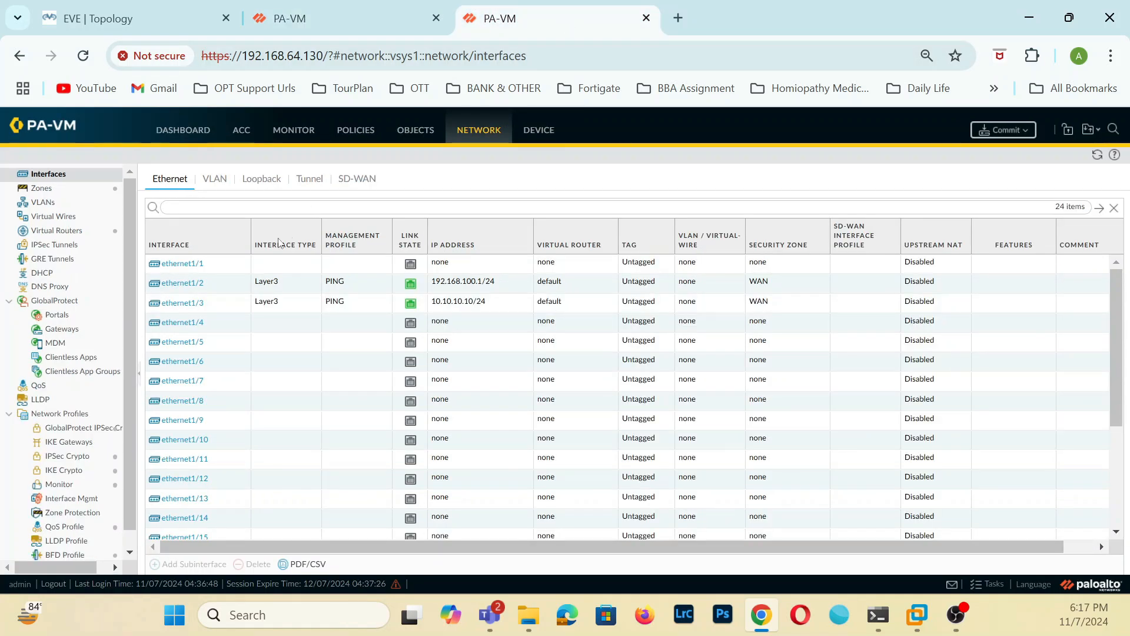
left_click(64, 470)
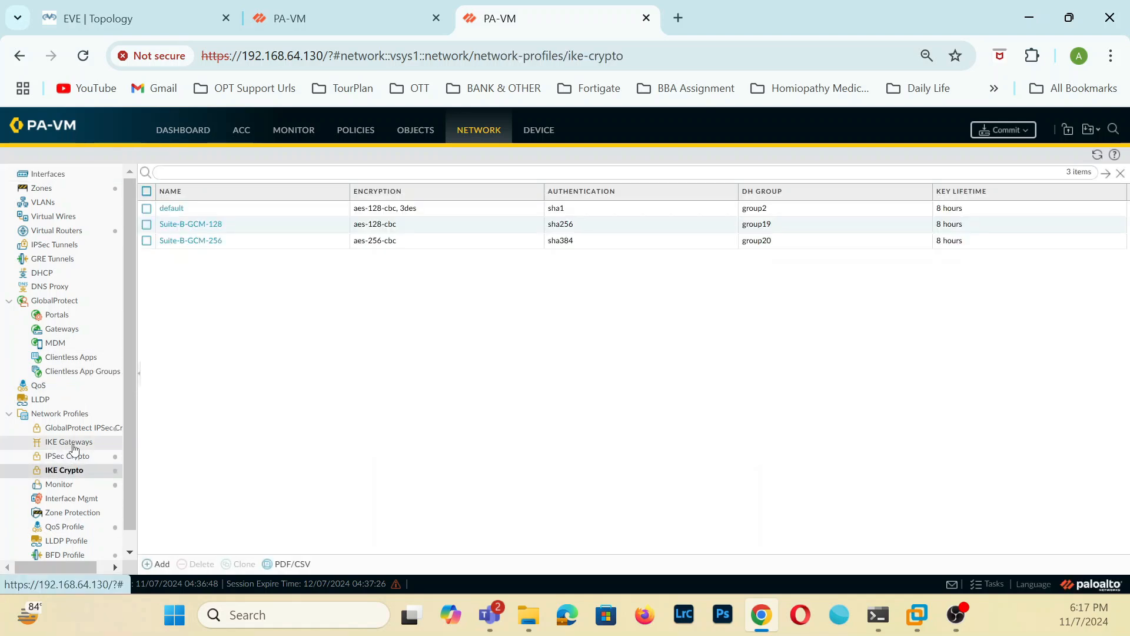
left_click(77, 457)
left_click(76, 470)
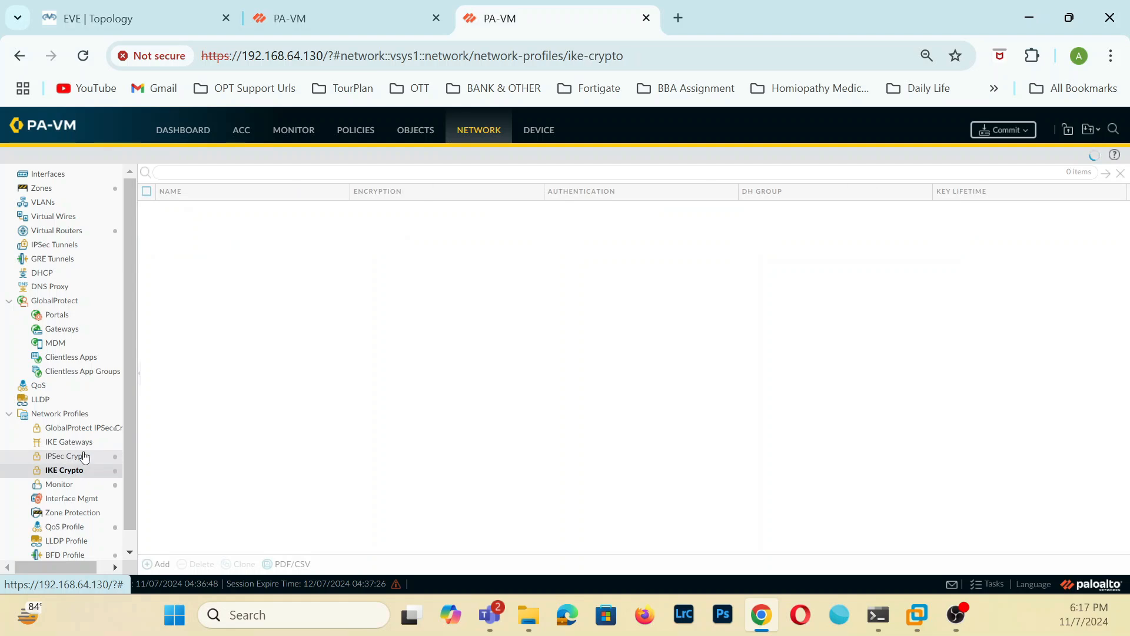
left_click(78, 457)
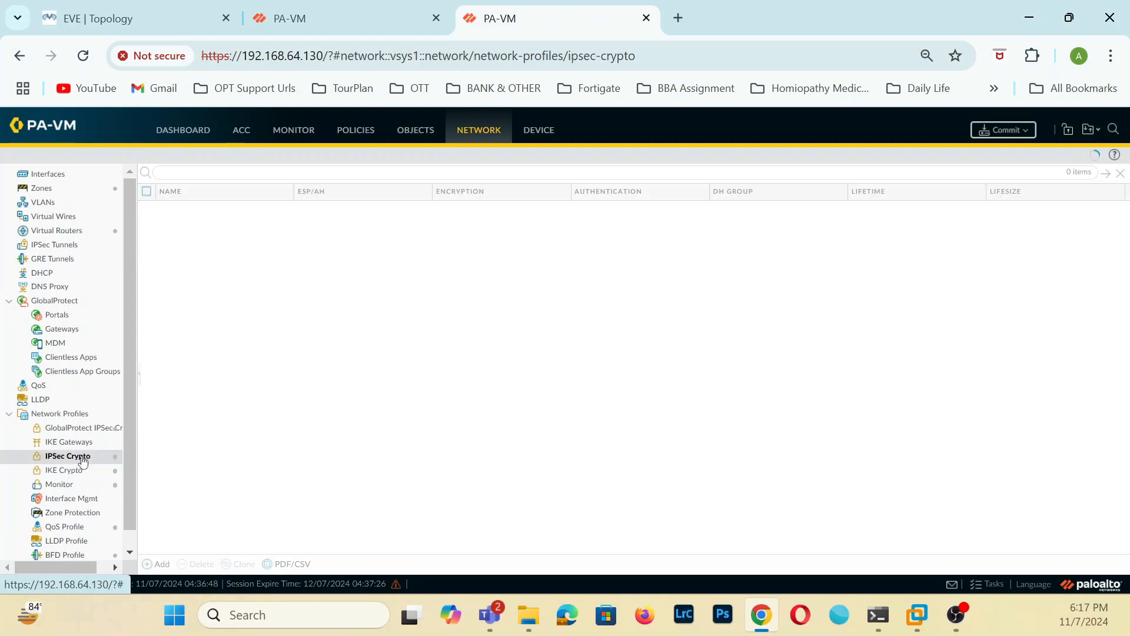
left_click(80, 471)
left_click(78, 457)
left_click(77, 470)
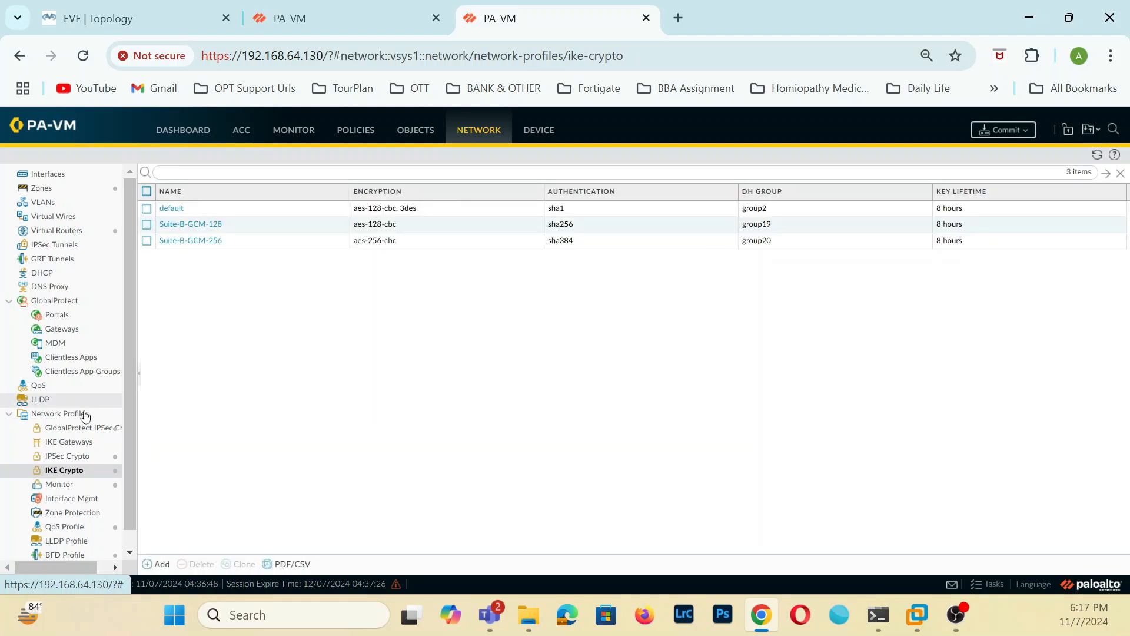
left_click(75, 456)
left_click(80, 471)
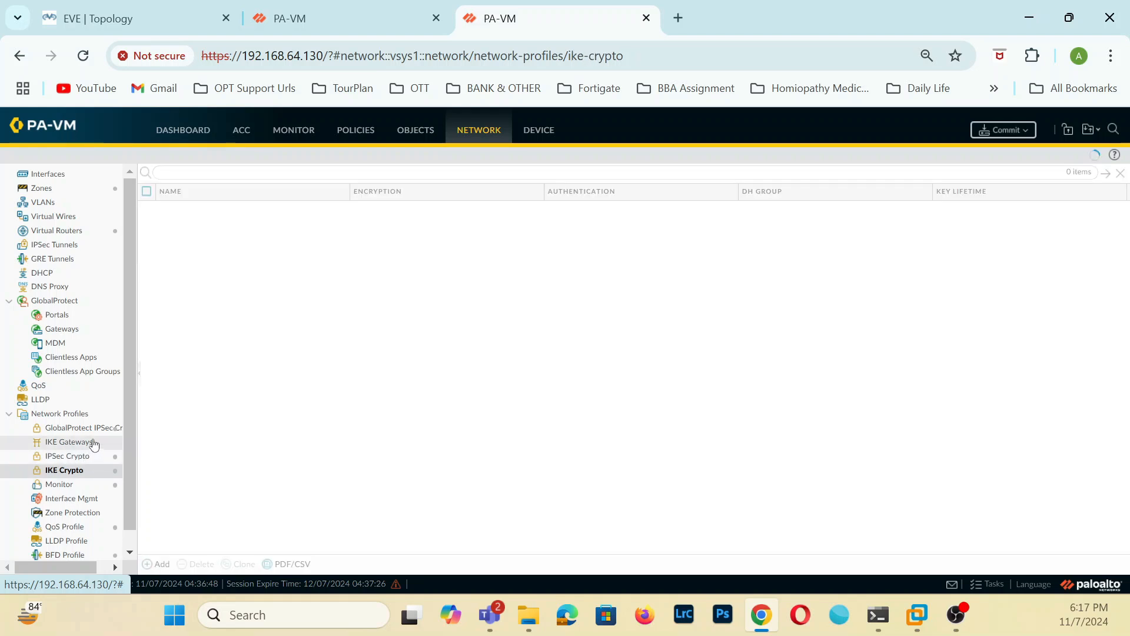
Start a new IKE gateway on 192.168.64.130 named To-HQ-Network and set its version to IKEv2 preferred mode.
left_click(89, 442)
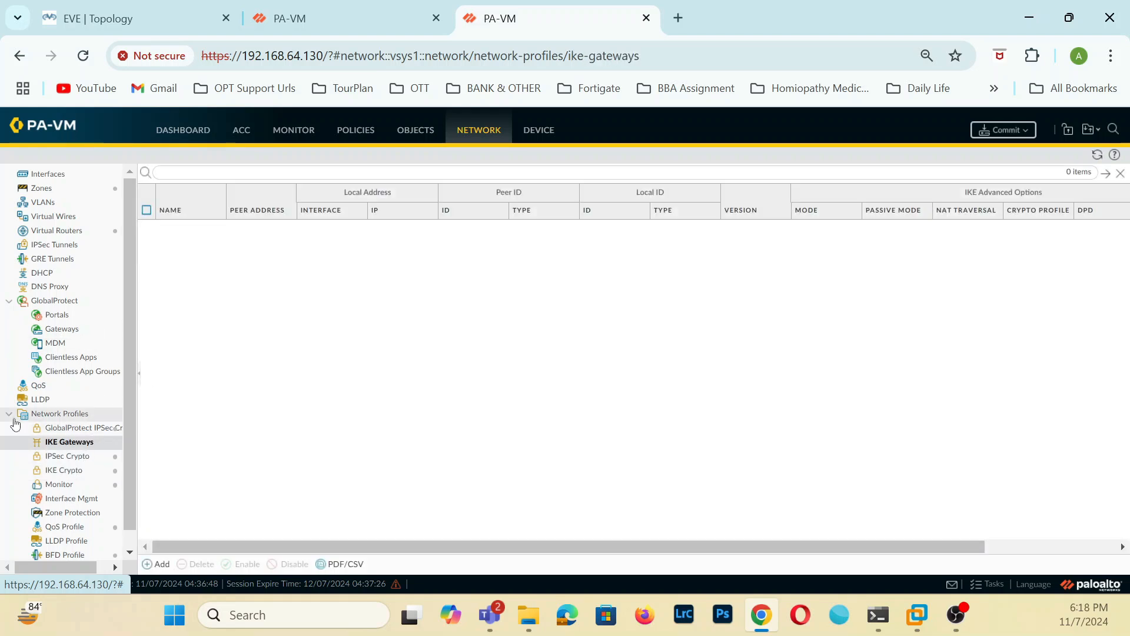
left_click(160, 565)
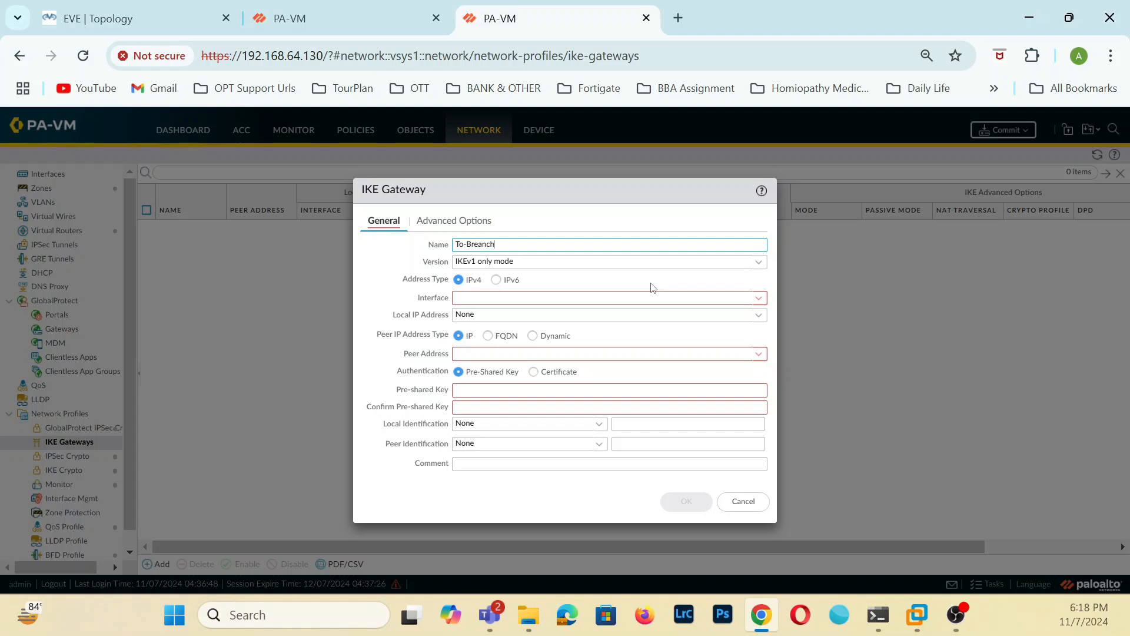
key("BackSpace")
key("BackSpace")
key("BackSpace")
key("BackSpace")
key("BackSpace")
key("BackSpace")
key("BackSpace")
key("BackSpace")
type("HQ")
left_click(758, 262)
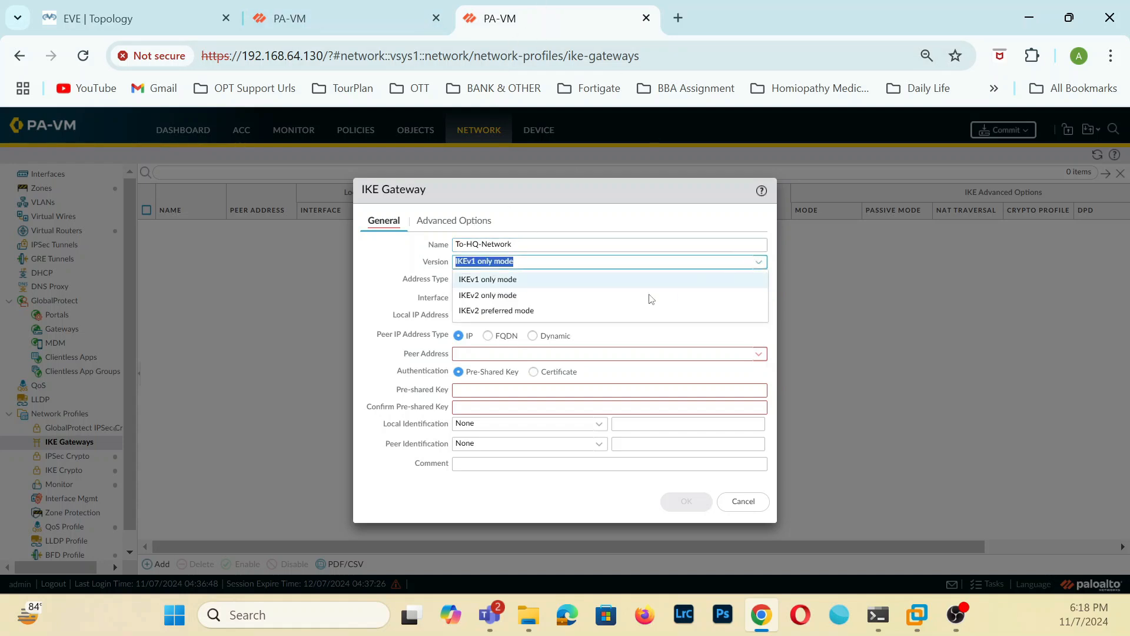
left_click(523, 312)
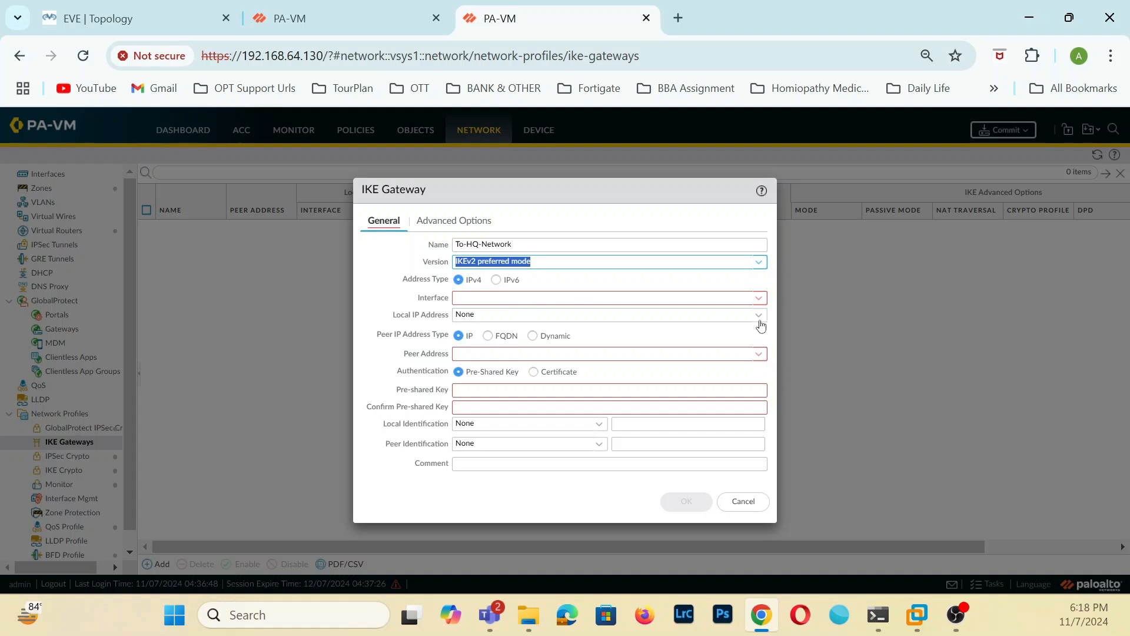
Set the gateway's interface to ethernet1/3, local IP address to 10.10.10.10/24 and peer address to 10.10.10.9.
left_click(759, 298)
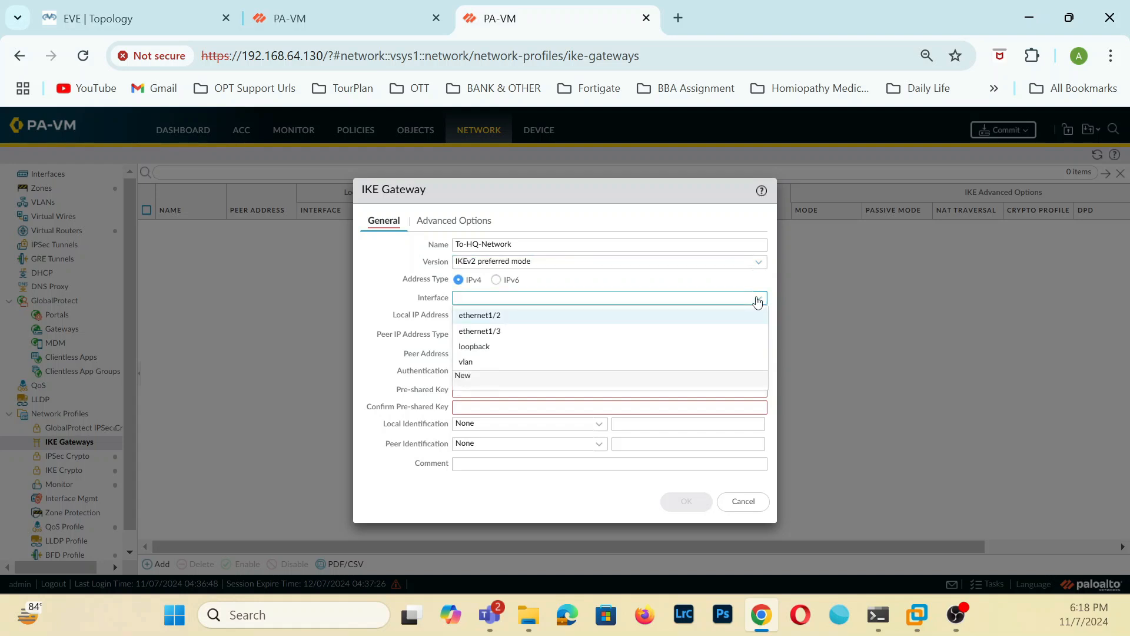
left_click(495, 331)
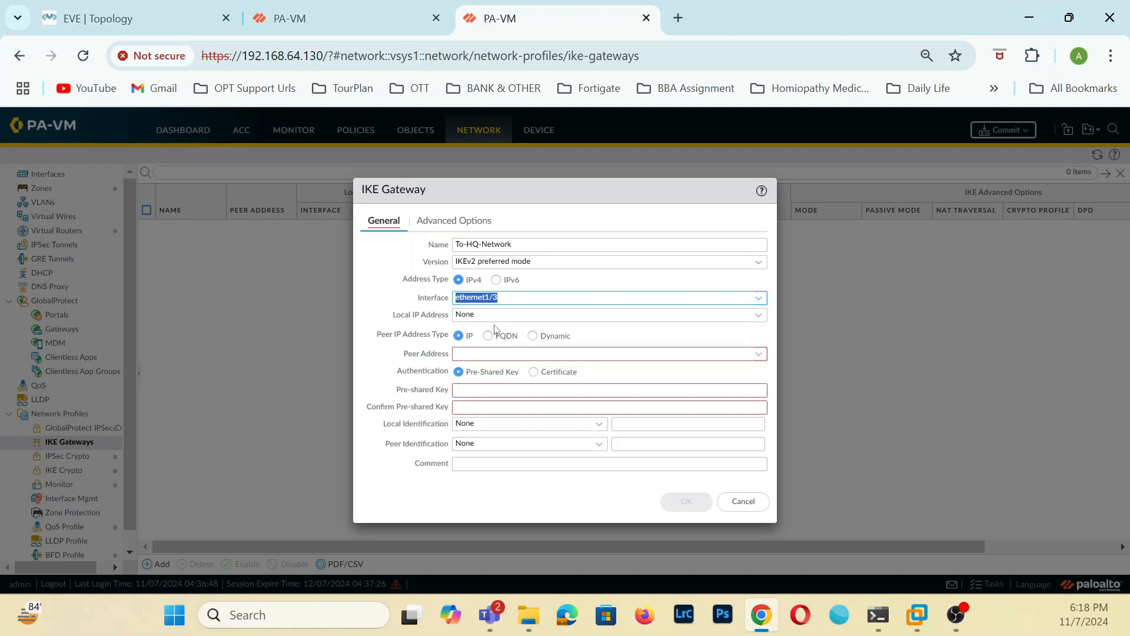
left_click(759, 316)
left_click(524, 348)
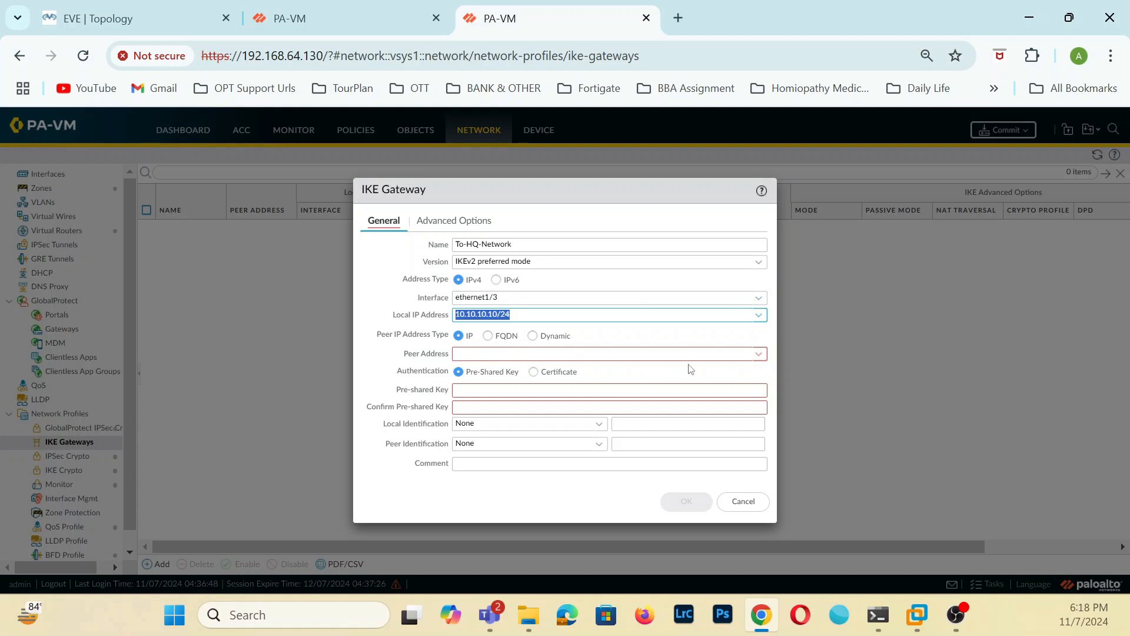
left_click(610, 351)
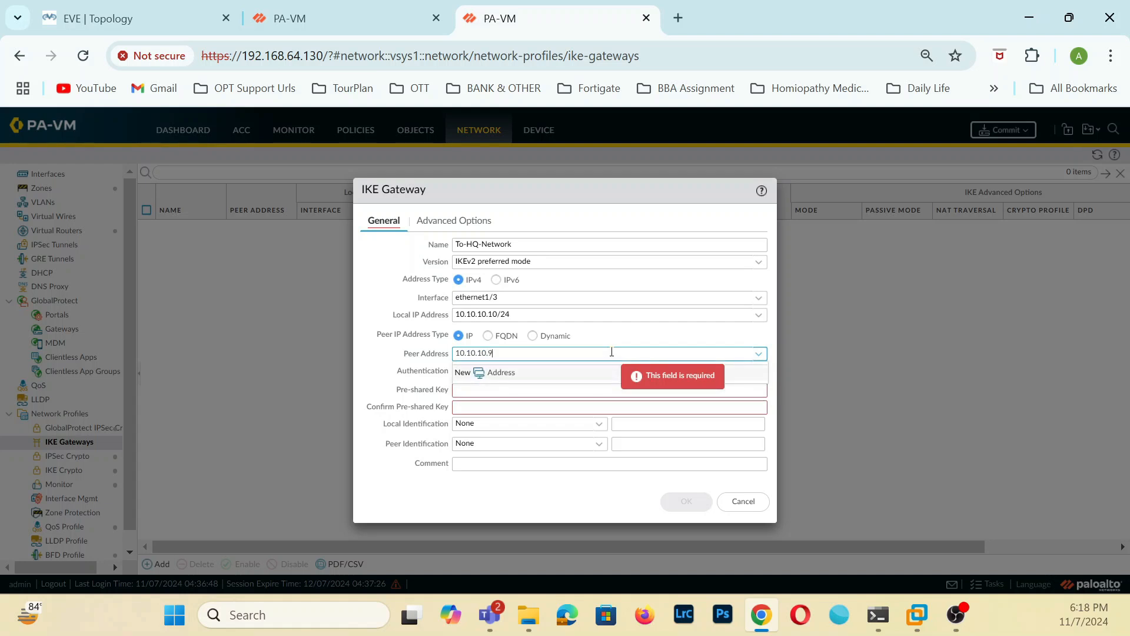
Enter and confirm the pre-shared key for the To-HQ-Network gateway, then save it with the default advanced options.
left_click(474, 390)
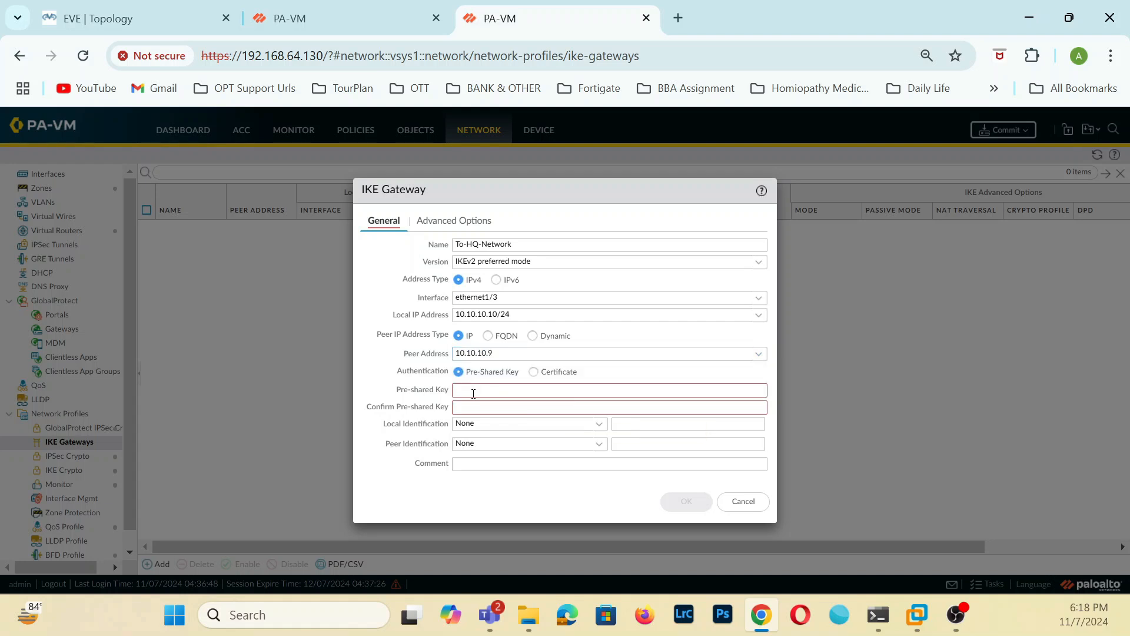
left_click(474, 392)
type("•")
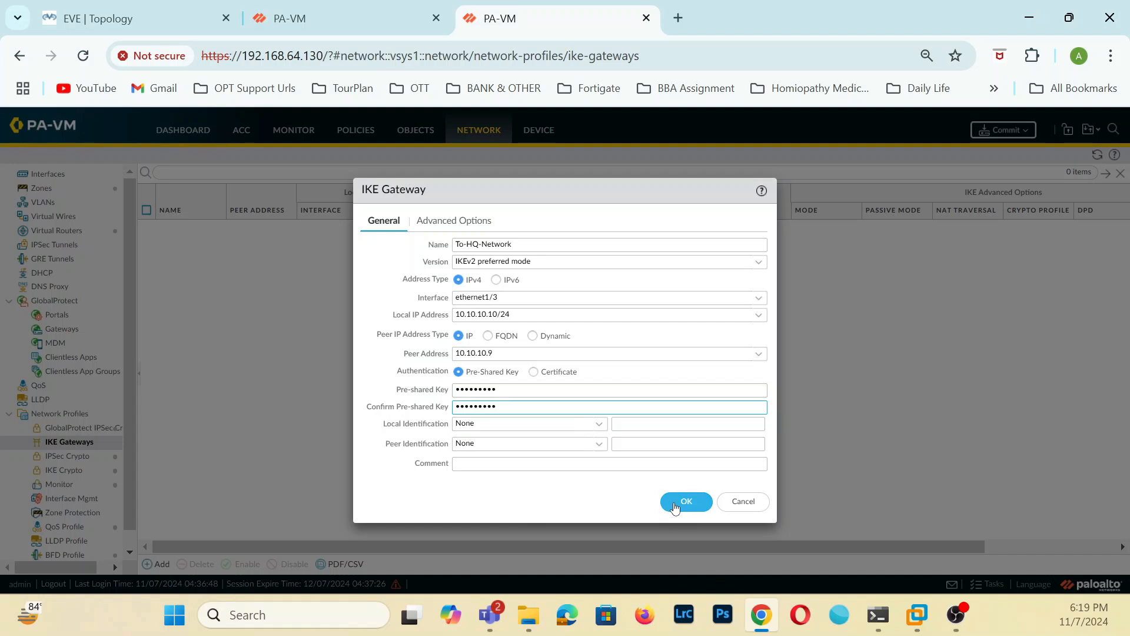
left_click(458, 219)
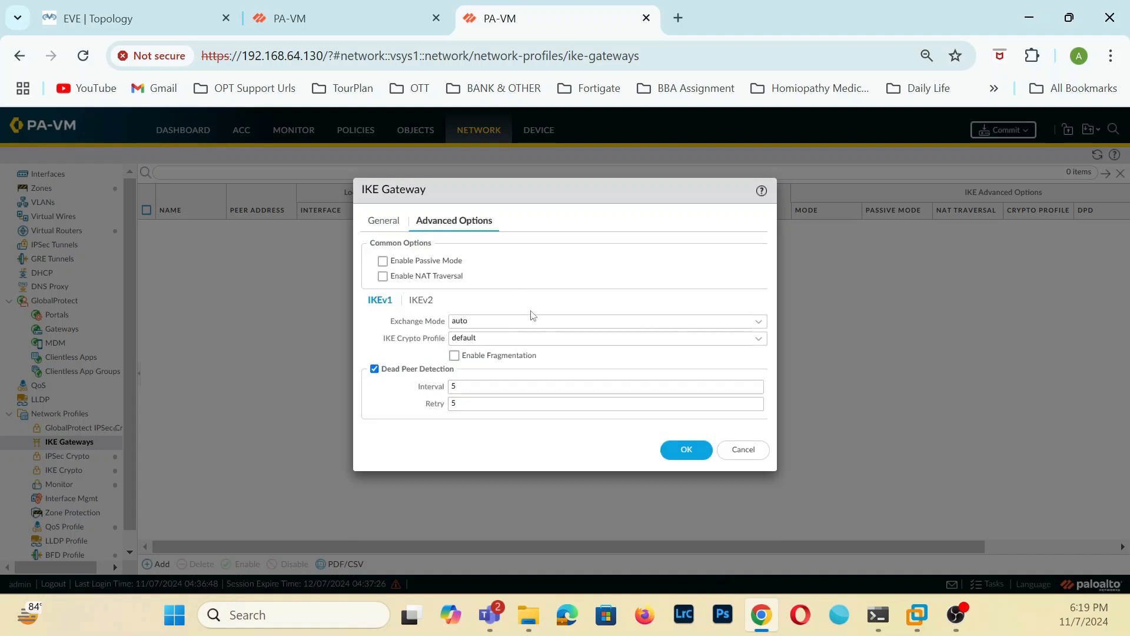
left_click(692, 451)
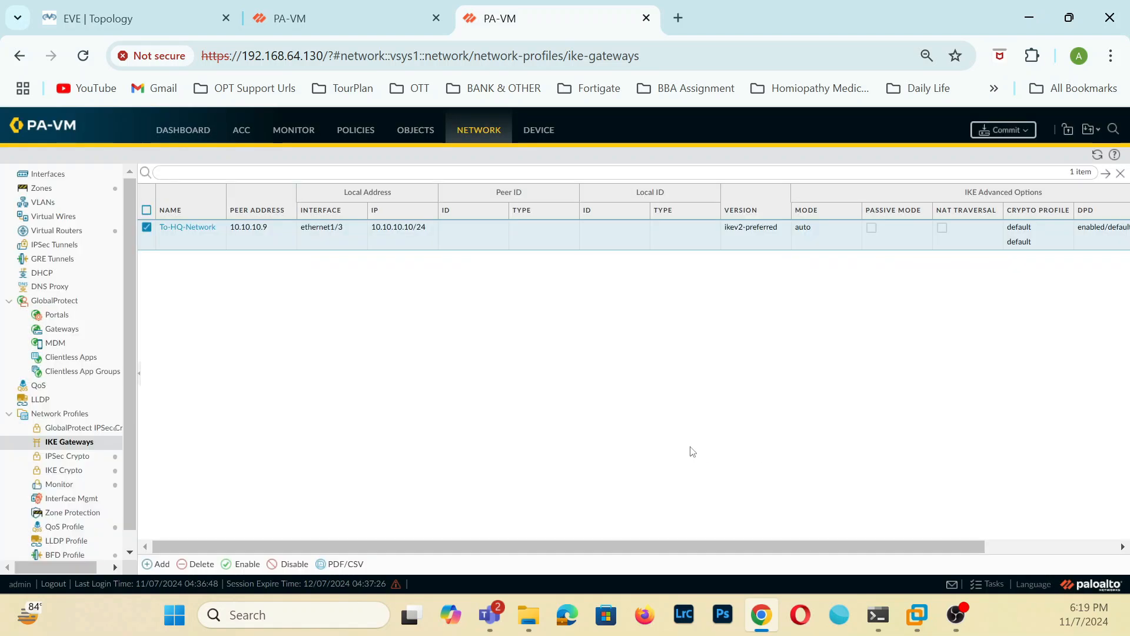
Start a new IKE gateway on the 192.168.64.131 firewall.
left_click(365, 20)
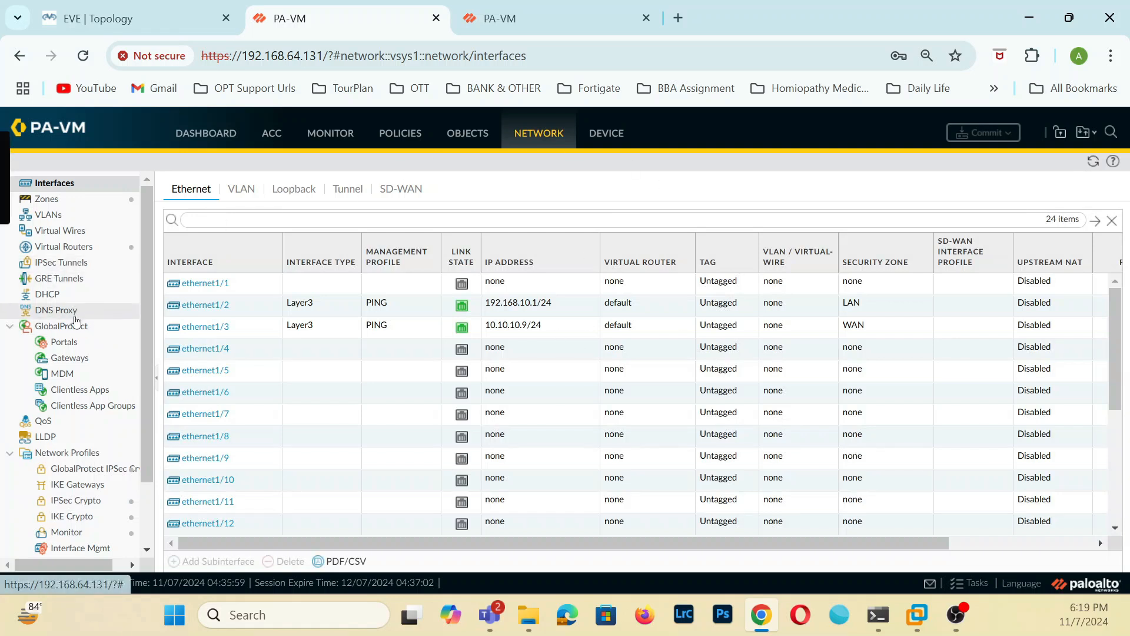
left_click(89, 489)
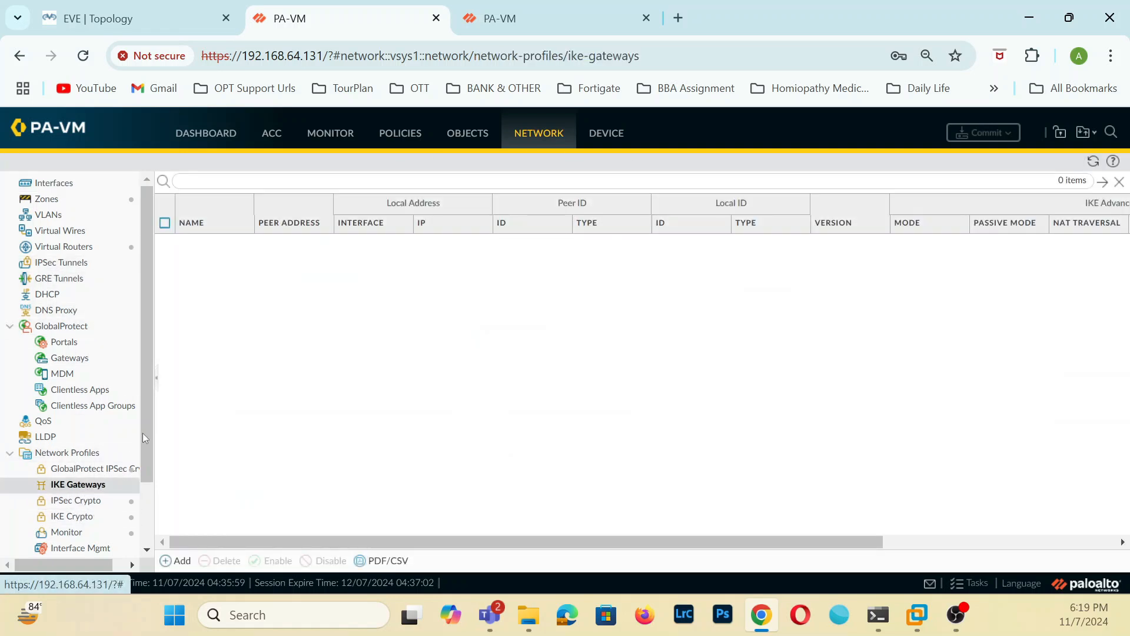
left_click(182, 561)
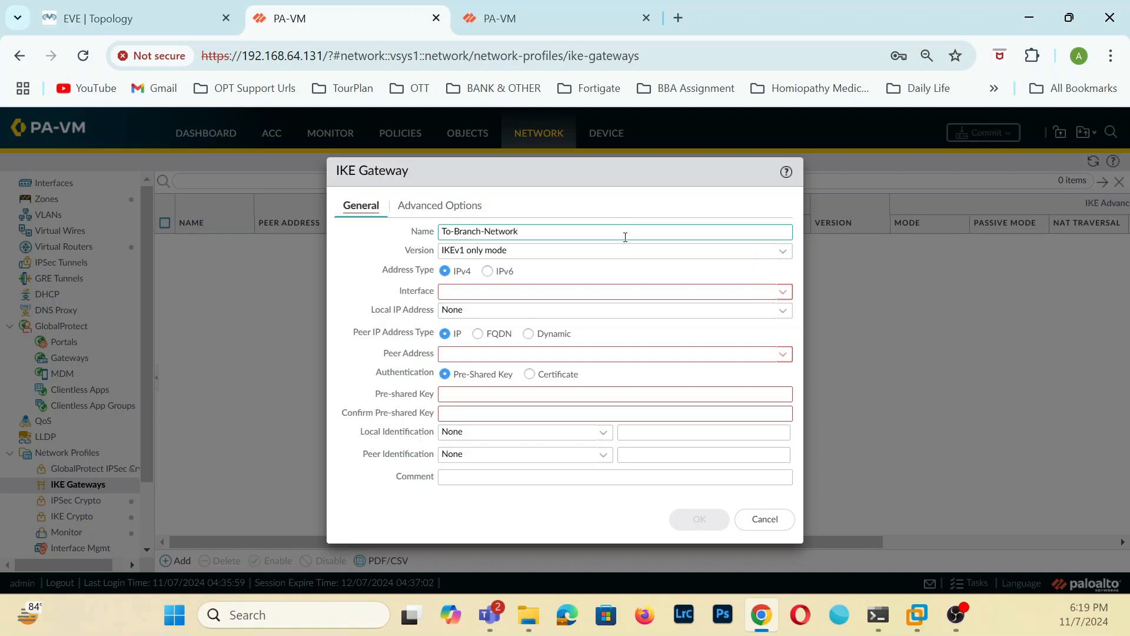
Set the To-Branch-Network gateway to IKEv2 only mode on interface ethernet1/3, with local IP address 10.10.10.9/24 and peer address 10.10.10.10.
left_click(779, 252)
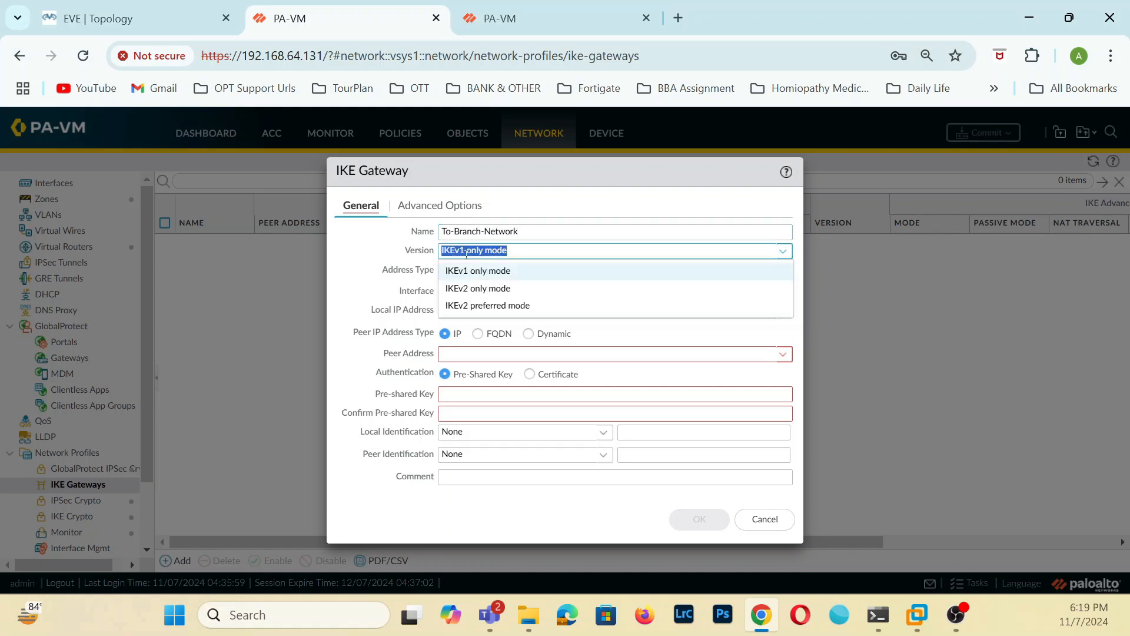
left_click(502, 289)
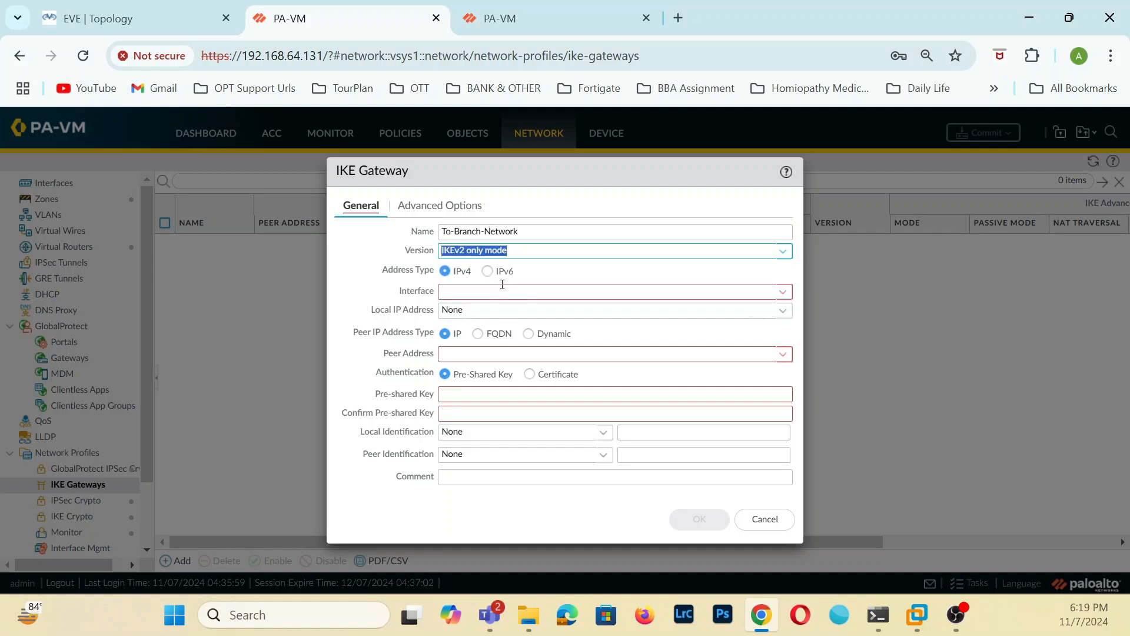
left_click(783, 292)
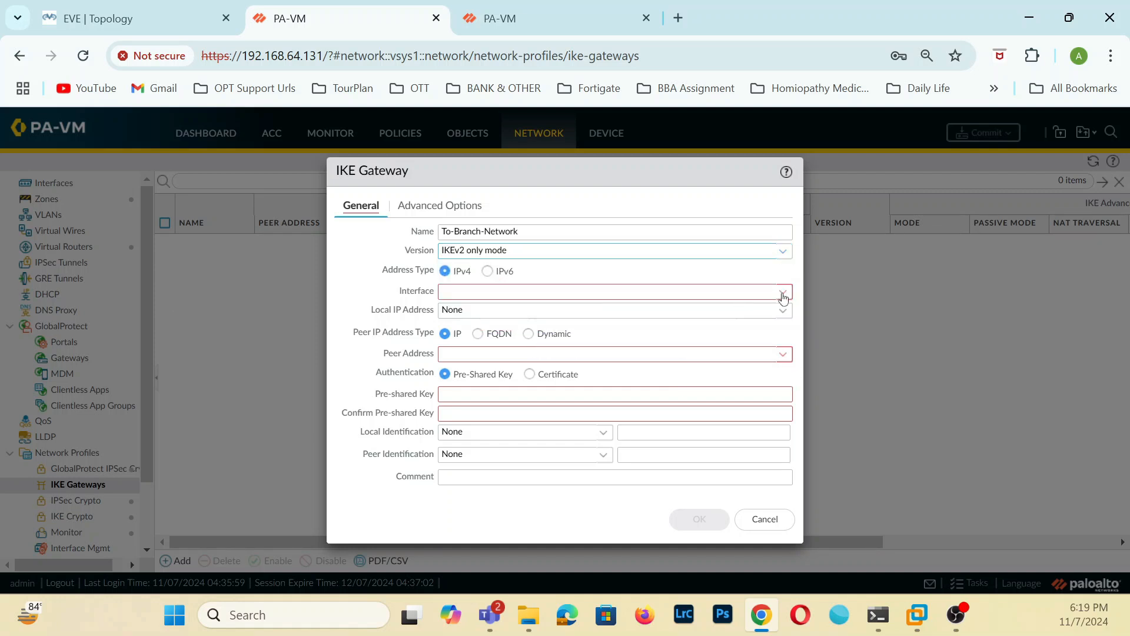
left_click(500, 329)
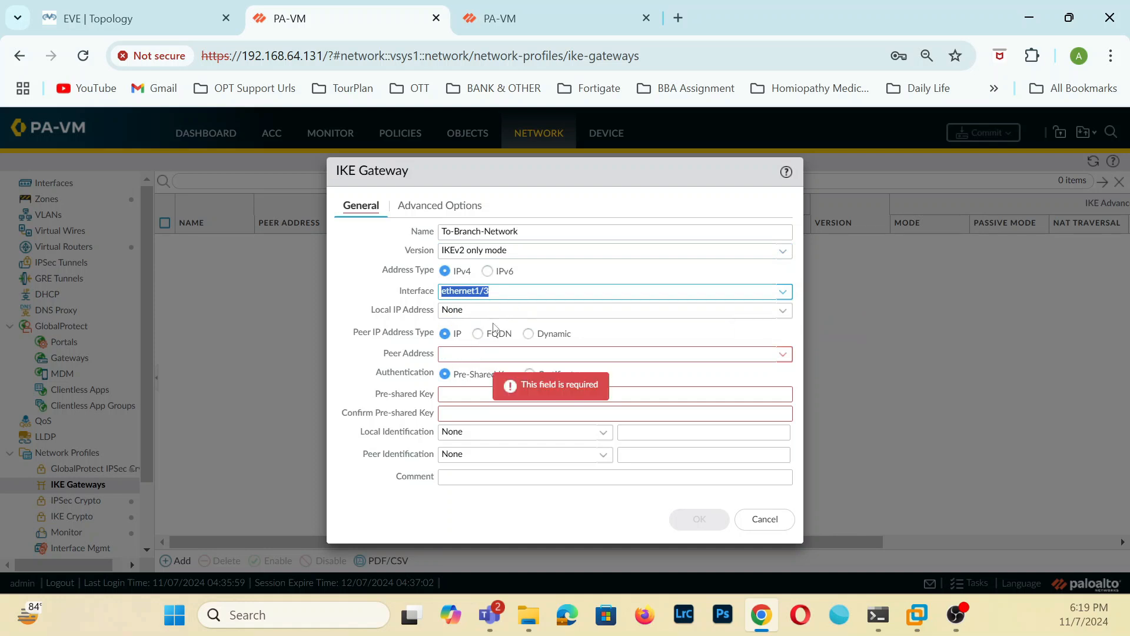
left_click(783, 310)
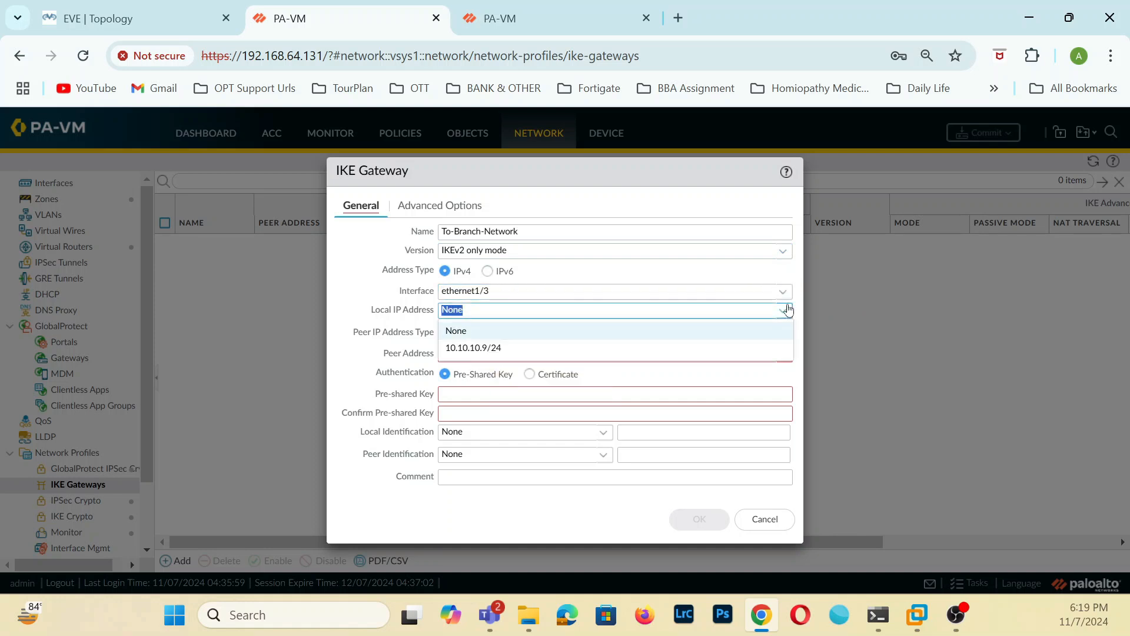
left_click(476, 352)
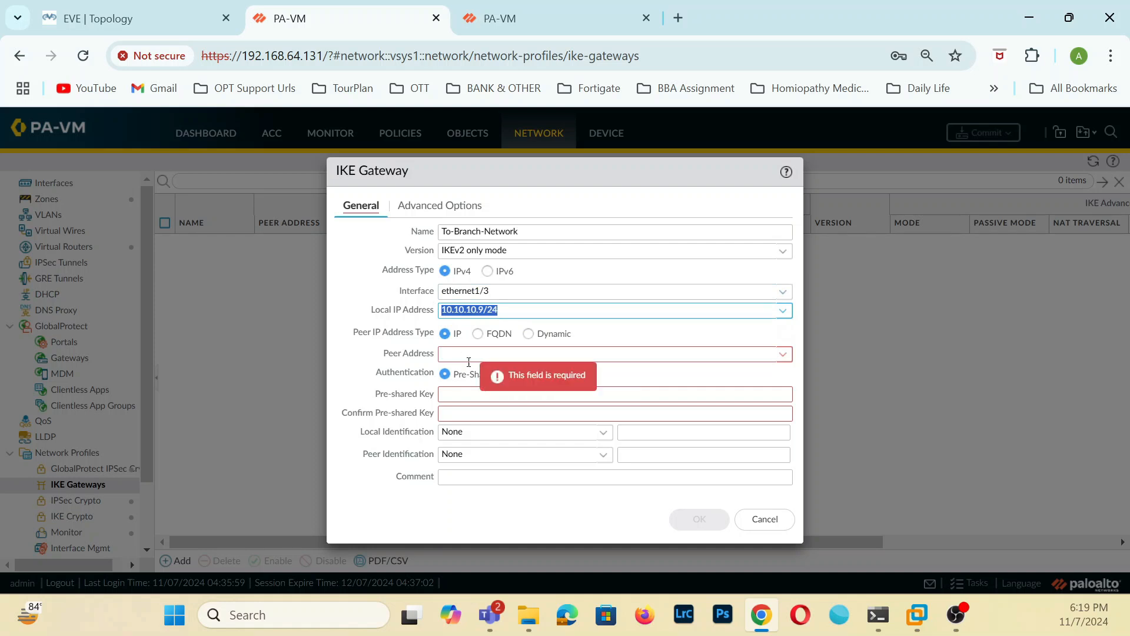
left_click(479, 355)
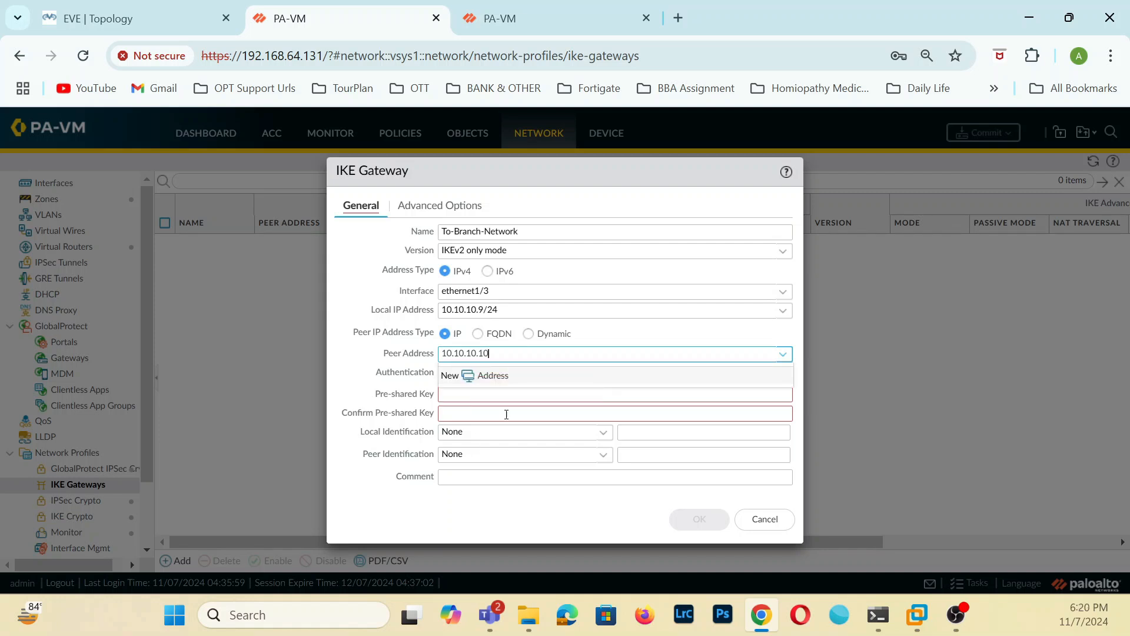
Enter and confirm the pre-shared key for the To-Branch-Network gateway, then save the gateway.
left_click(515, 397)
type("p")
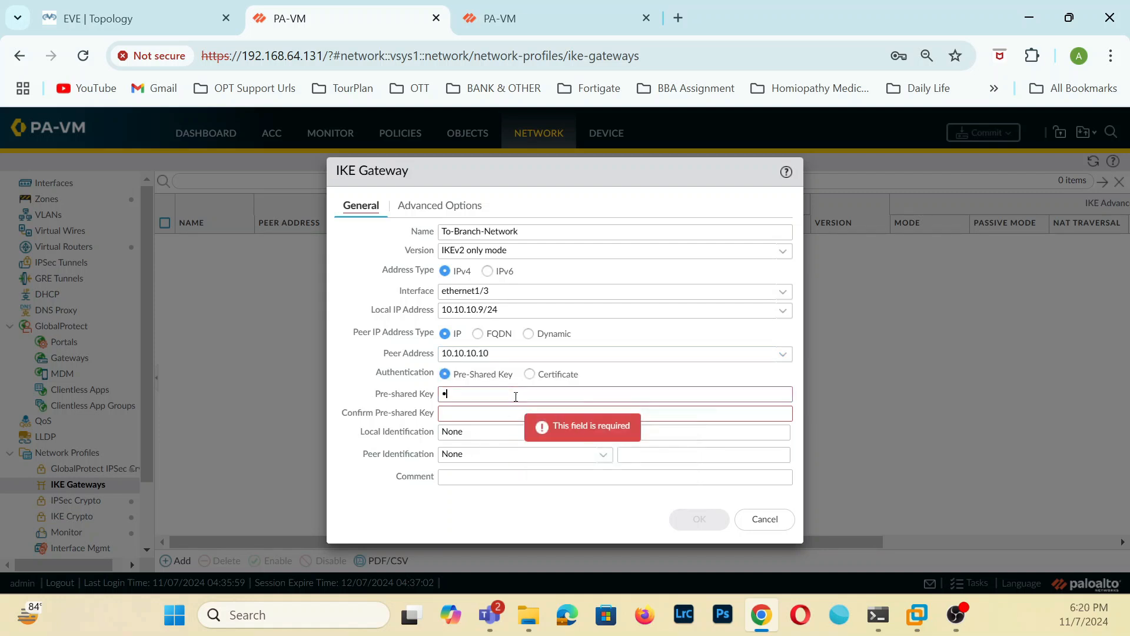
type("o")
key("BackSpace")
type("•••••••••")
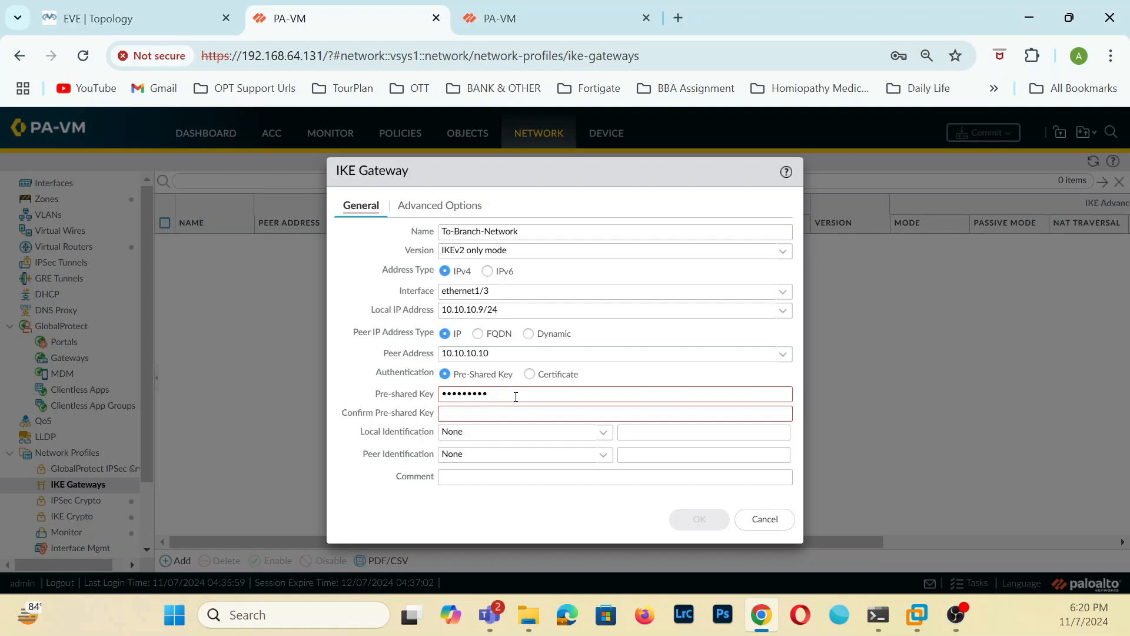
type("••")
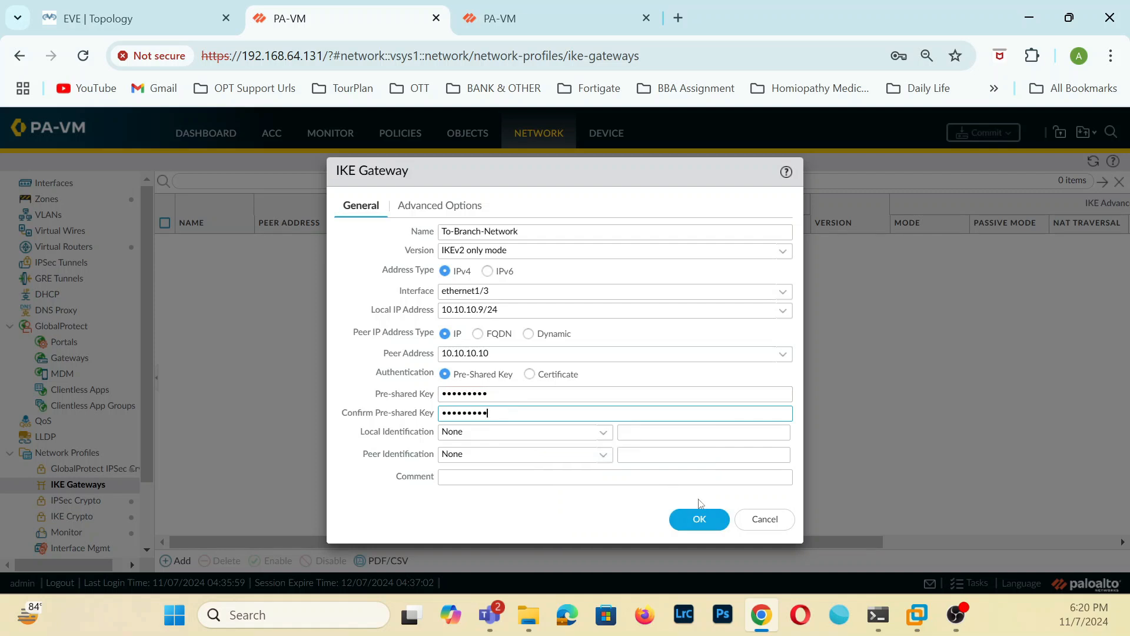
left_click(701, 513)
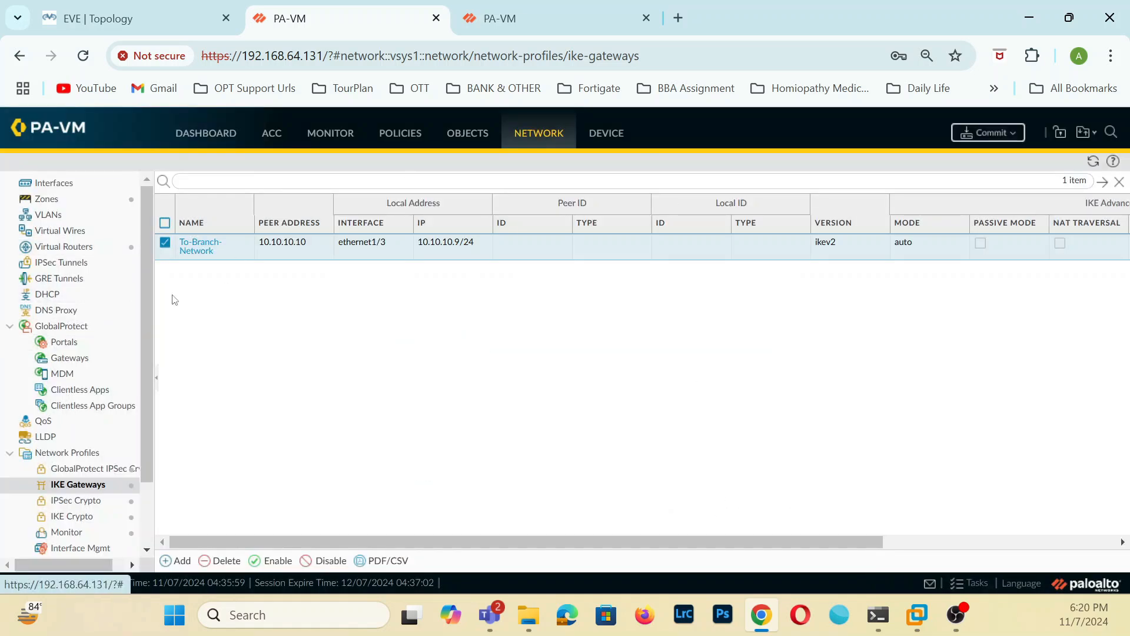
Review the advanced options of the saved To-Branch-Network gateway.
left_click(202, 244)
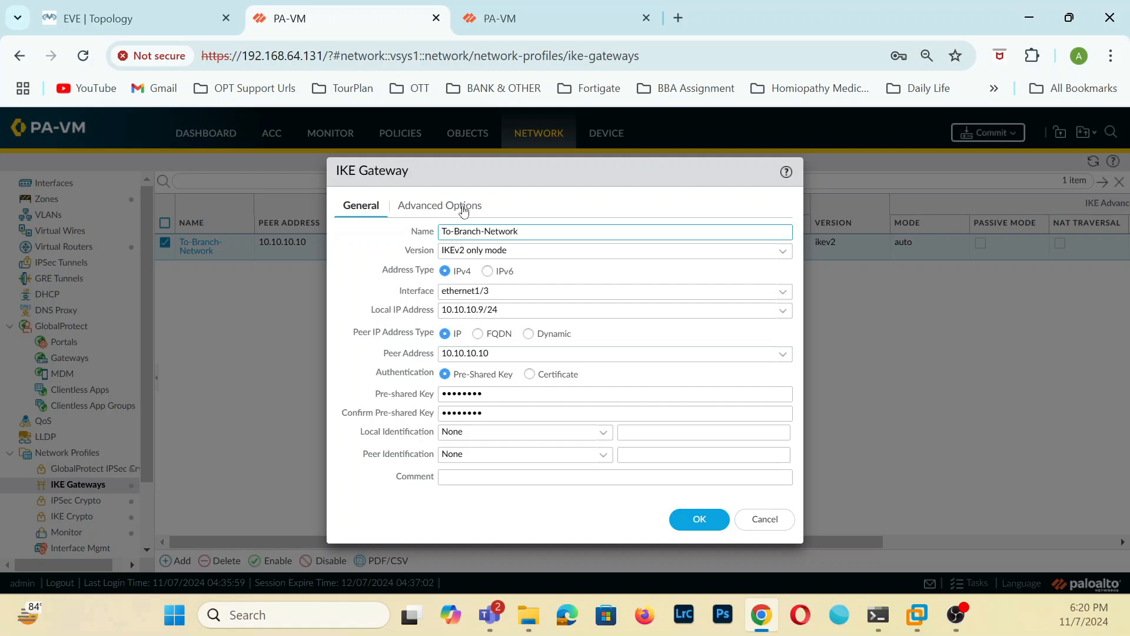
left_click(463, 207)
left_click(696, 424)
On the 192.168.64.130 firewall, review the To-HQ-Network gateway's advanced options and change its version to IKEv2 only mode.
left_click(565, 18)
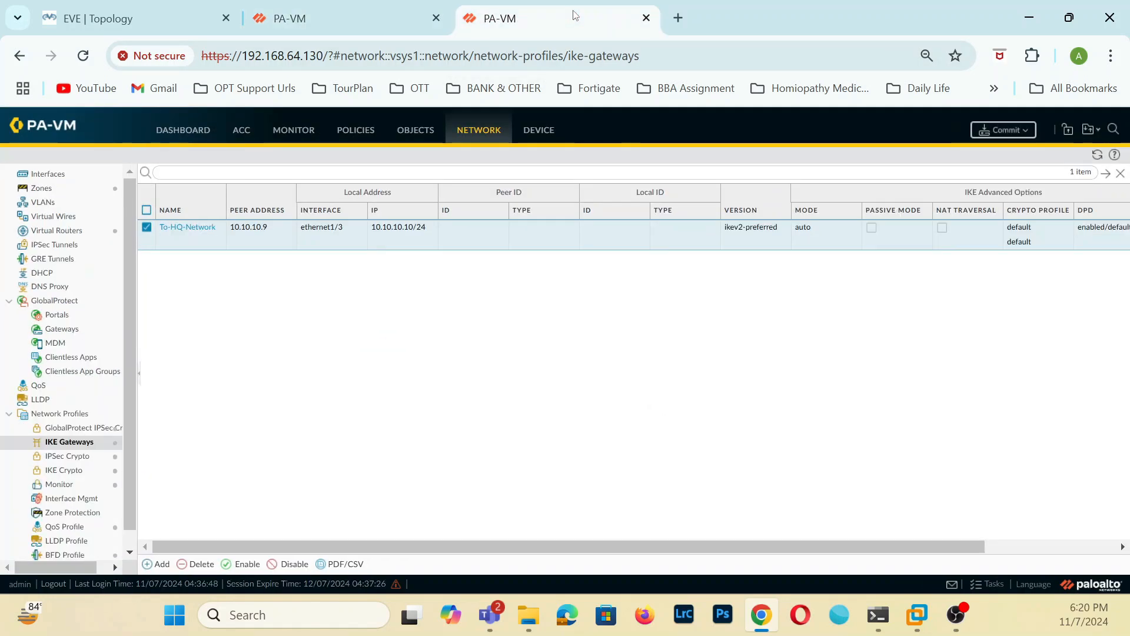
left_click(187, 228)
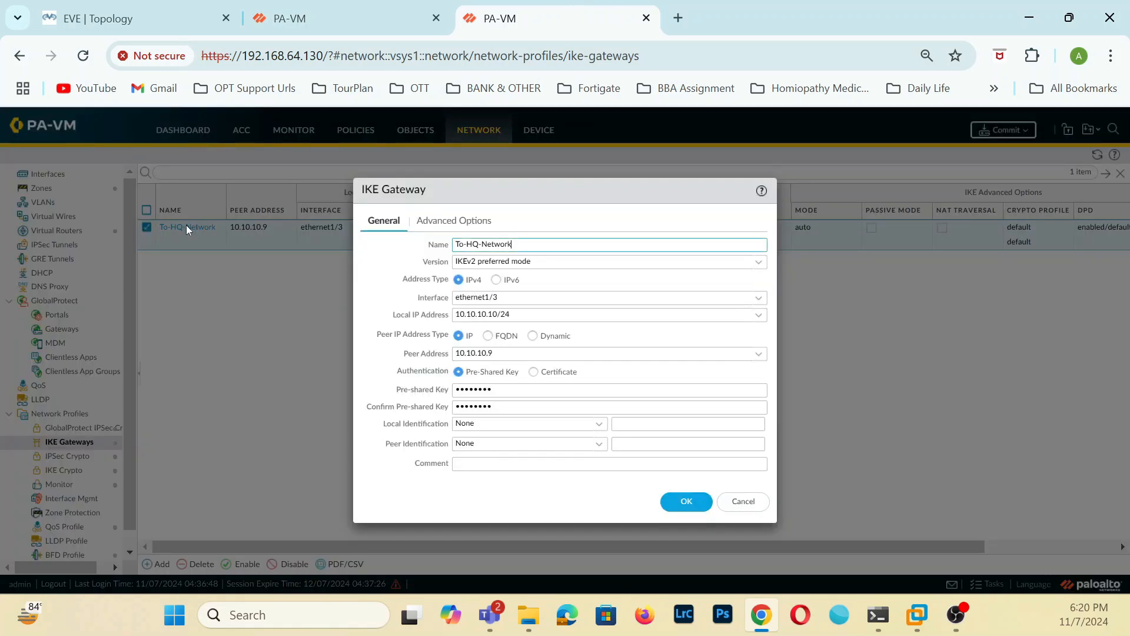
left_click(480, 218)
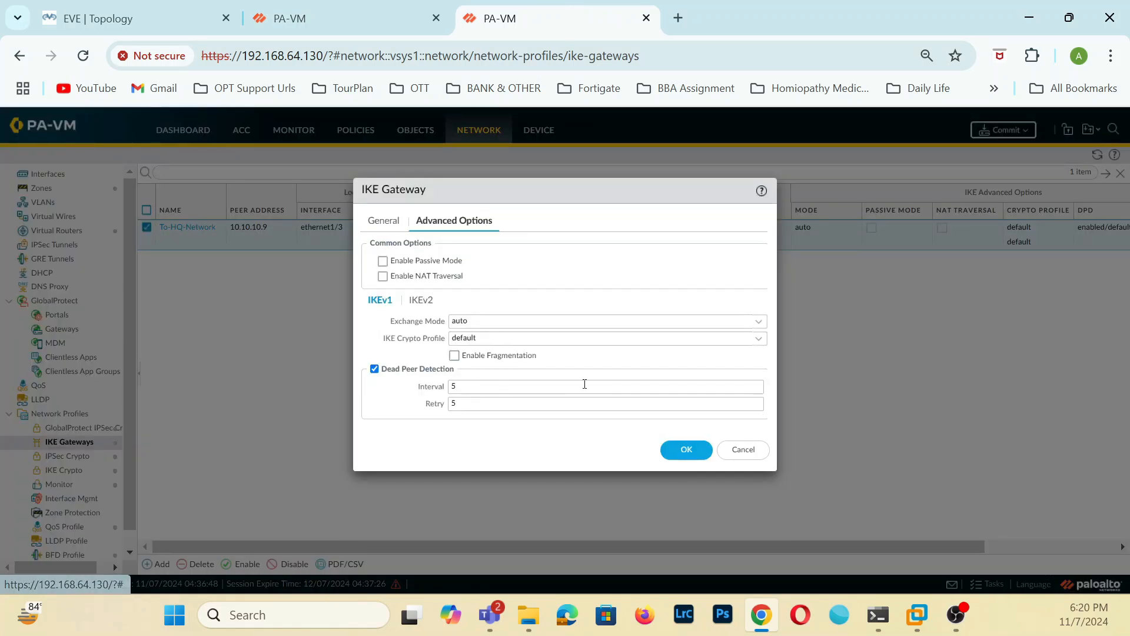
left_click(419, 300)
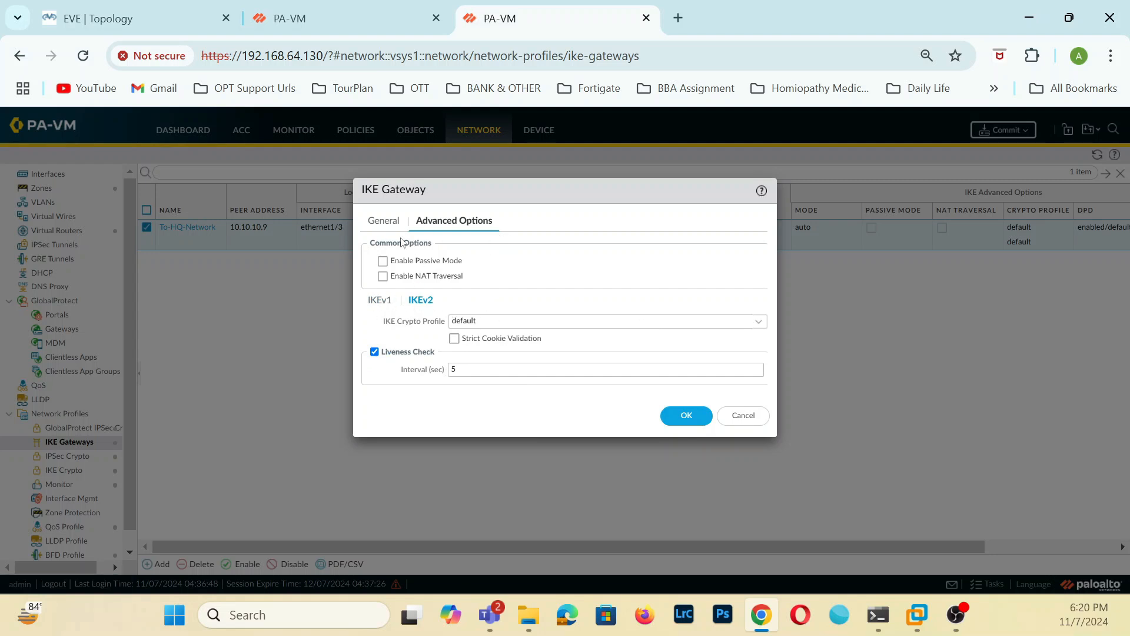
left_click(384, 221)
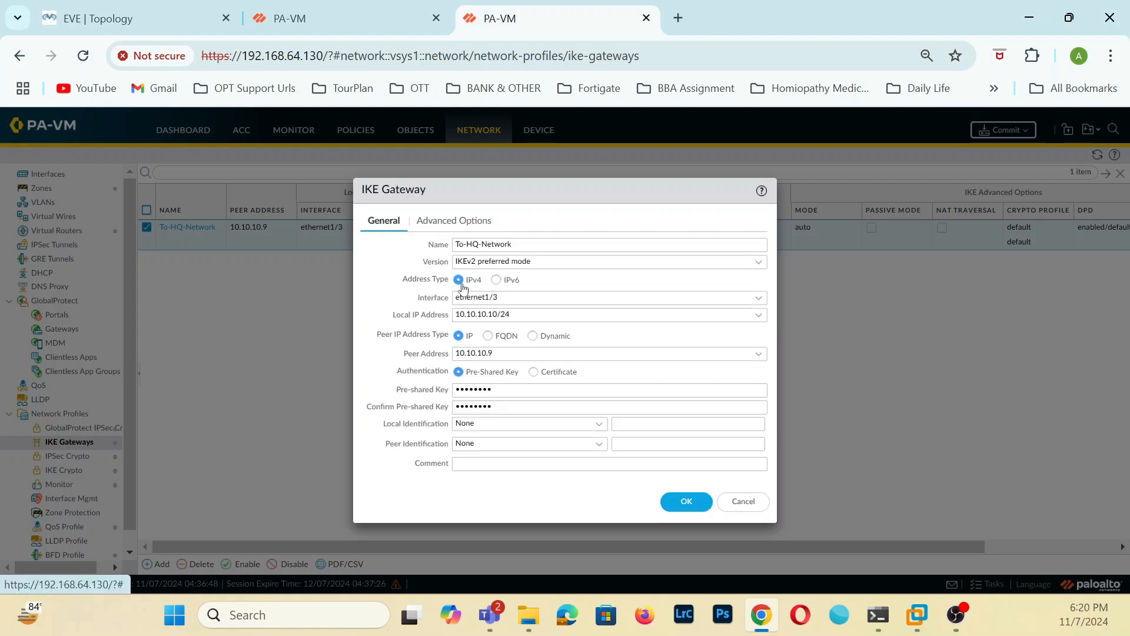
left_click(762, 267)
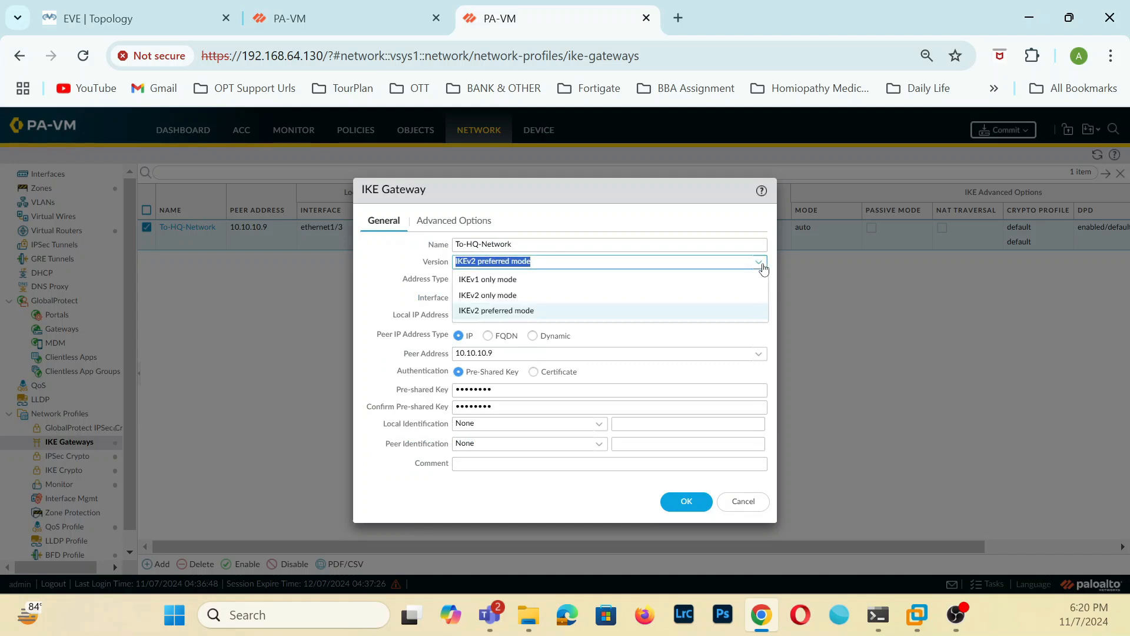
left_click(533, 295)
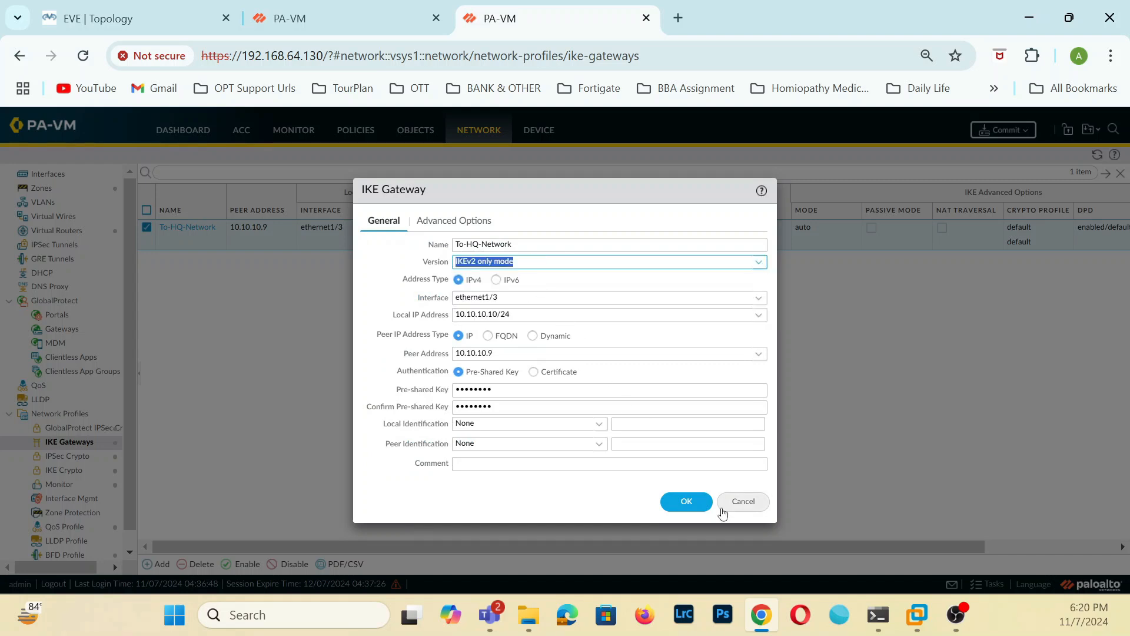
left_click(699, 507)
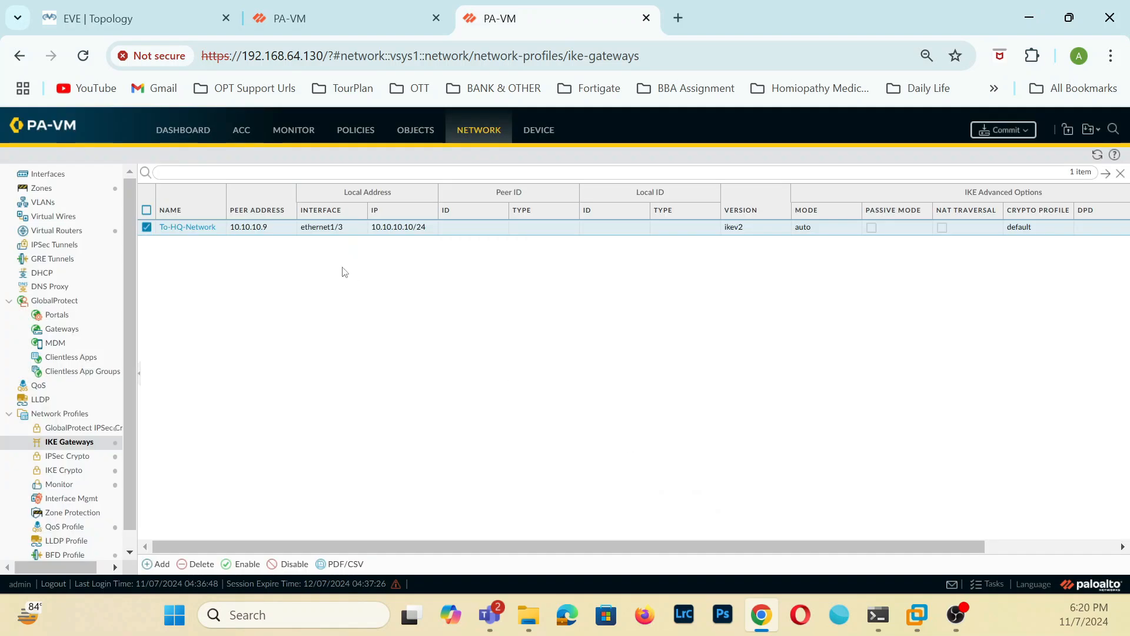
Check the general settings of the To-Branch-Network gateway on the 192.168.64.131 firewall.
left_click(347, 18)
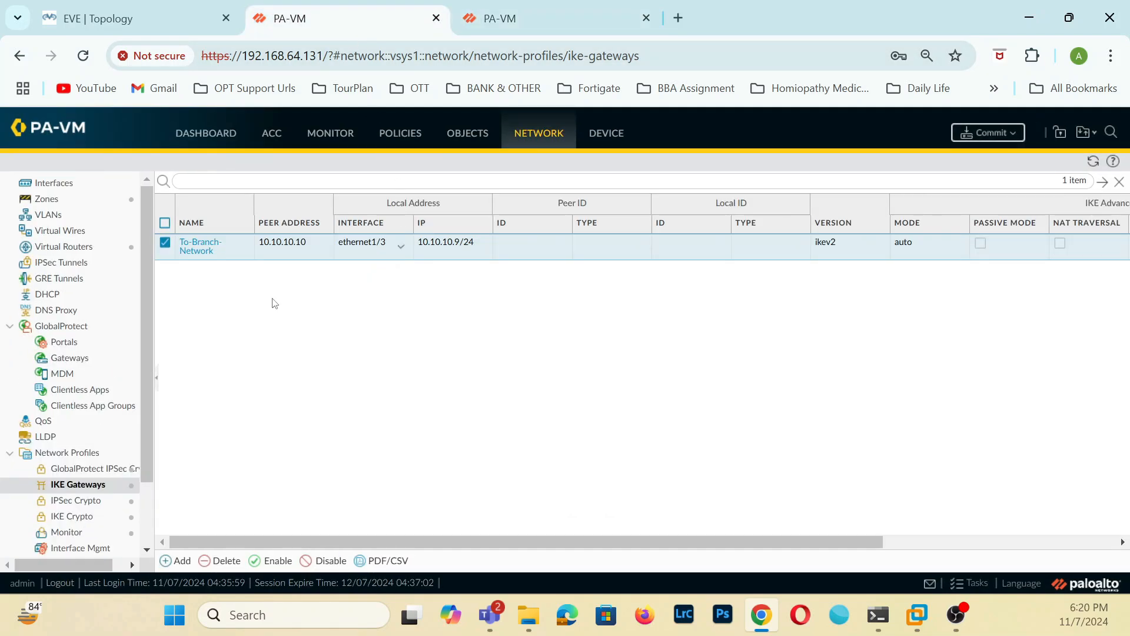
left_click(213, 254)
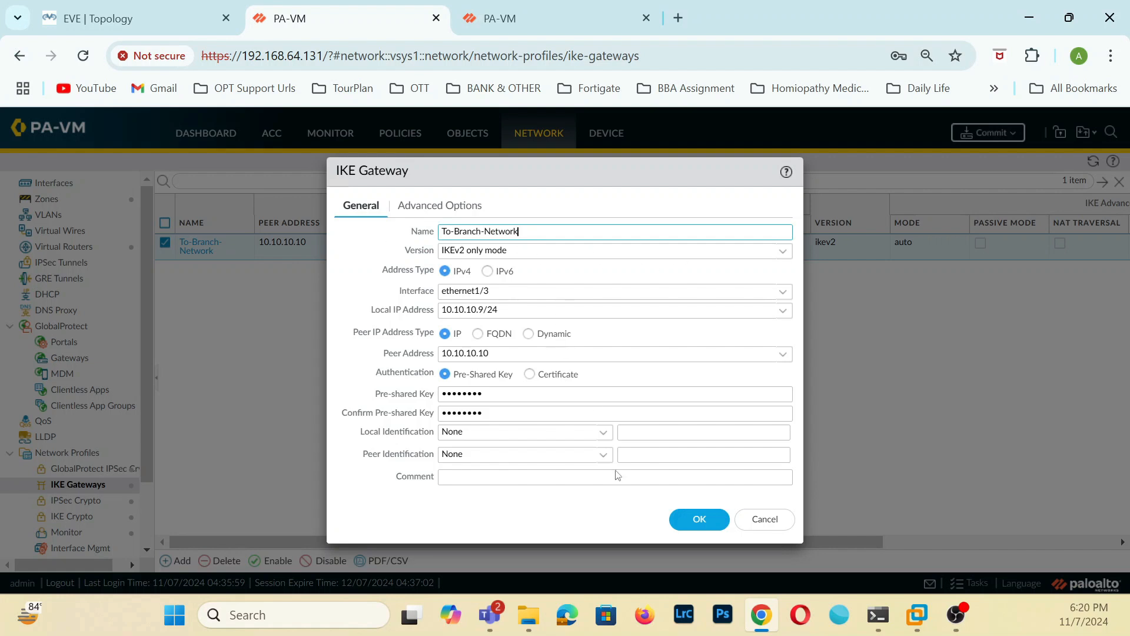
left_click(690, 522)
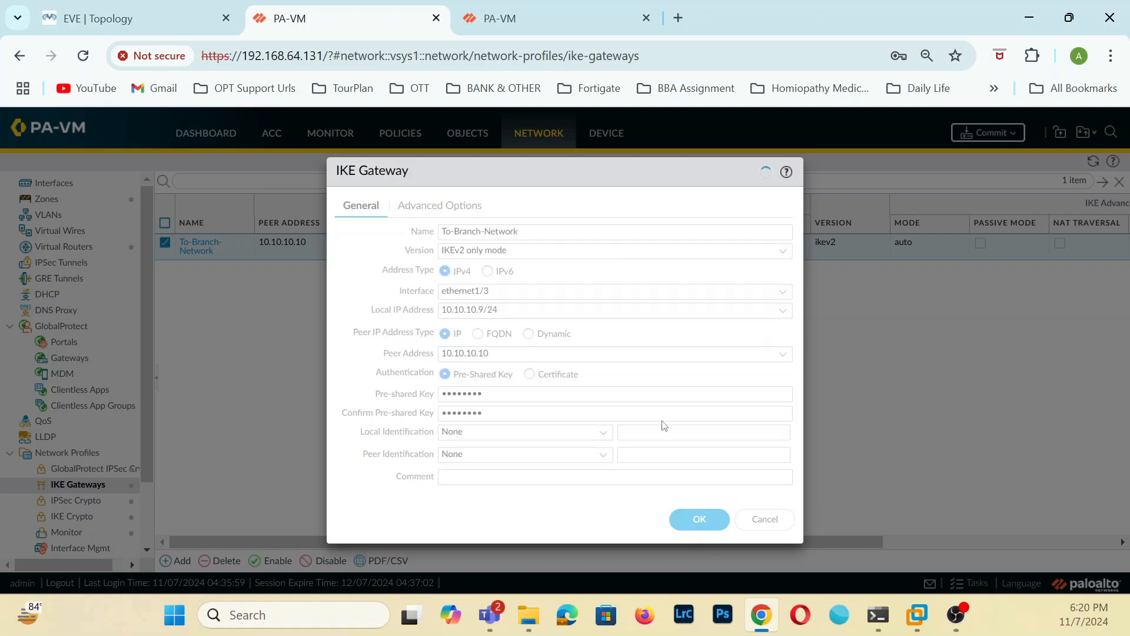
Commit all pending changes on both the 192.168.64.130 and 192.168.64.131 firewalls.
left_click(566, 24)
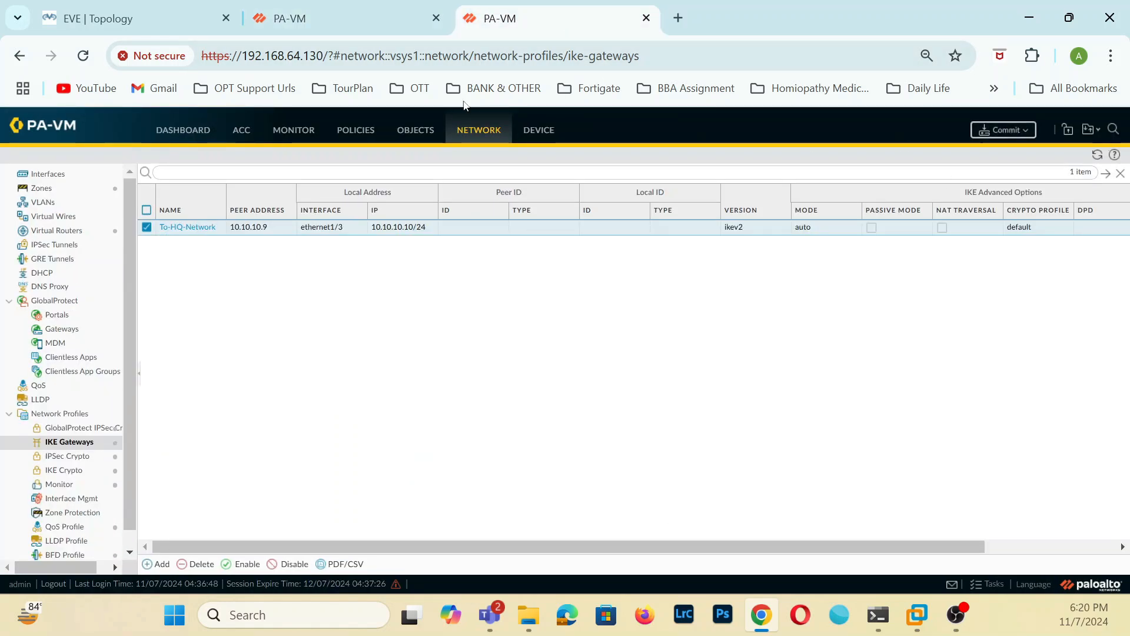
left_click(1003, 131)
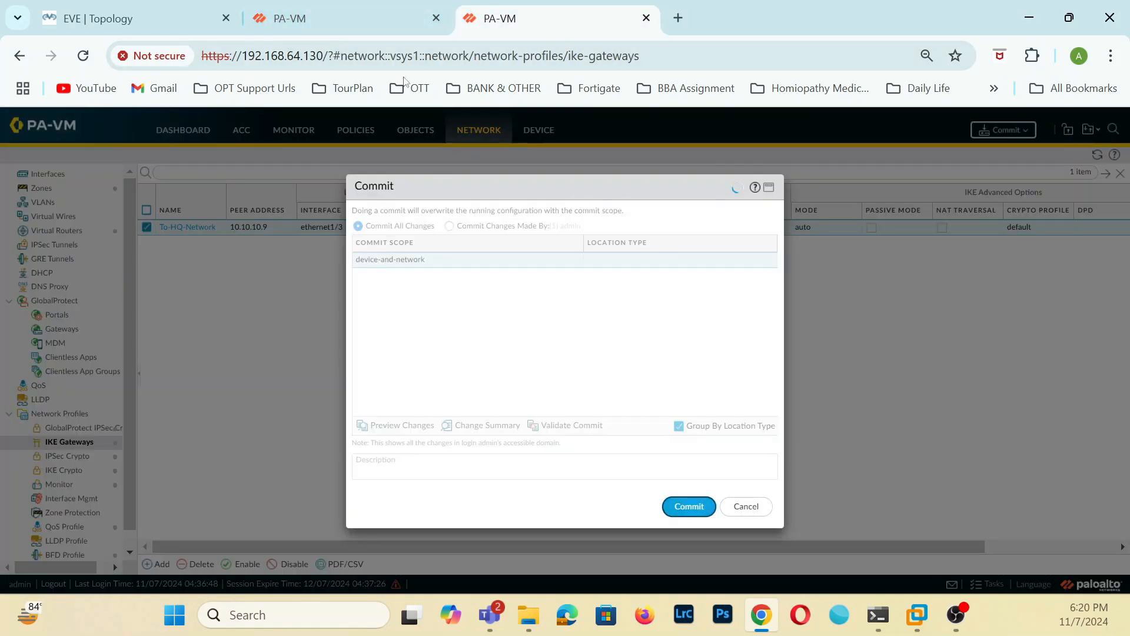
left_click(353, 18)
left_click(989, 135)
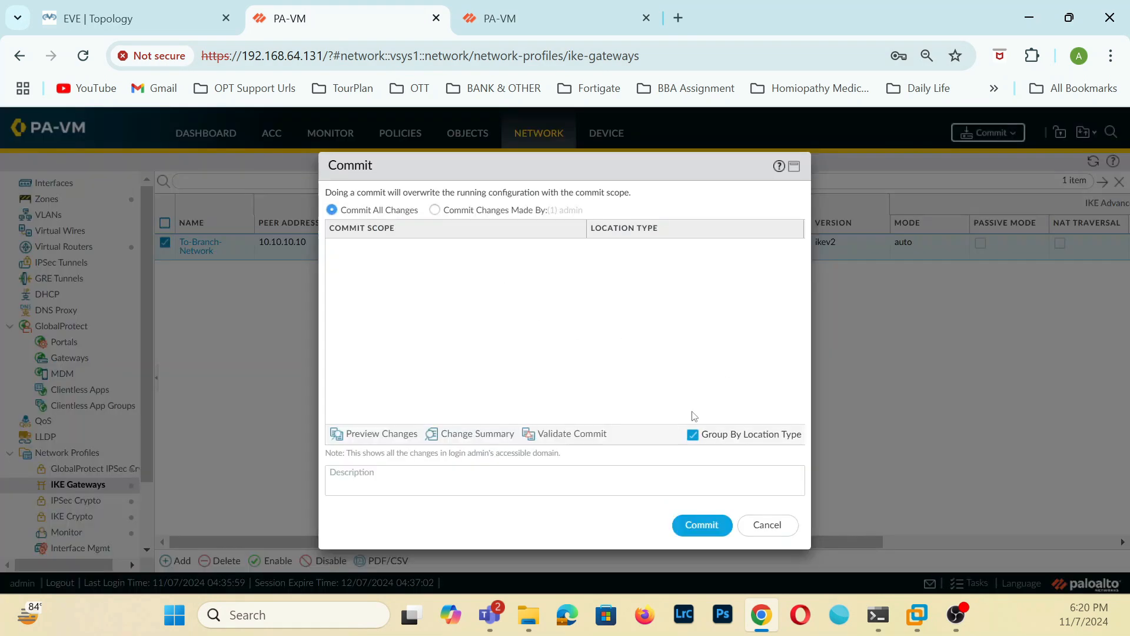
left_click(701, 525)
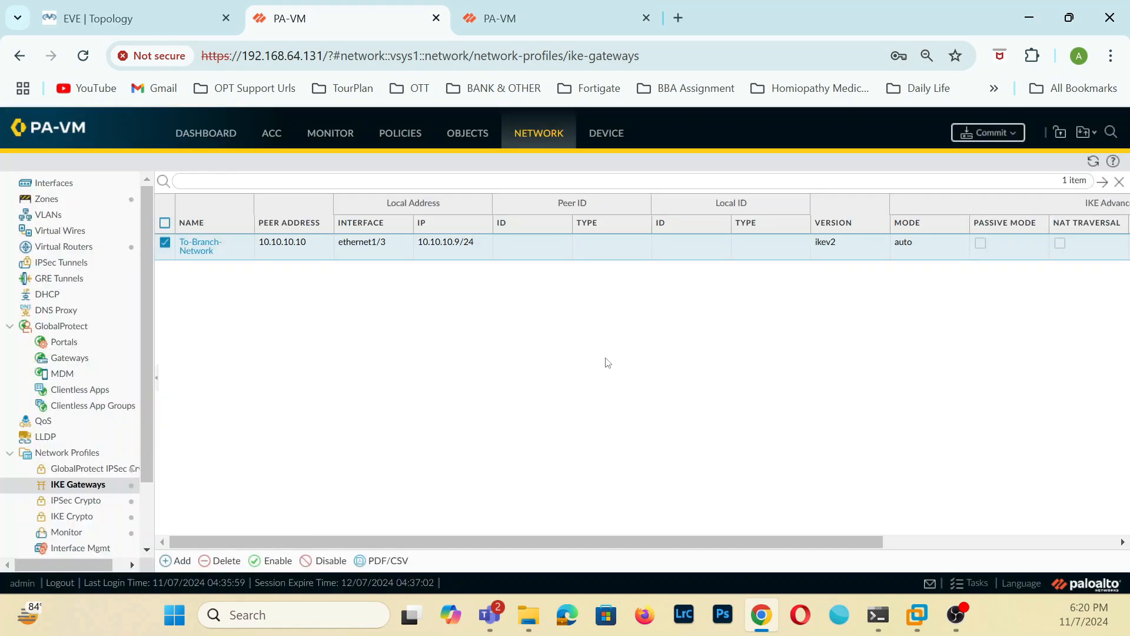
left_click(760, 525)
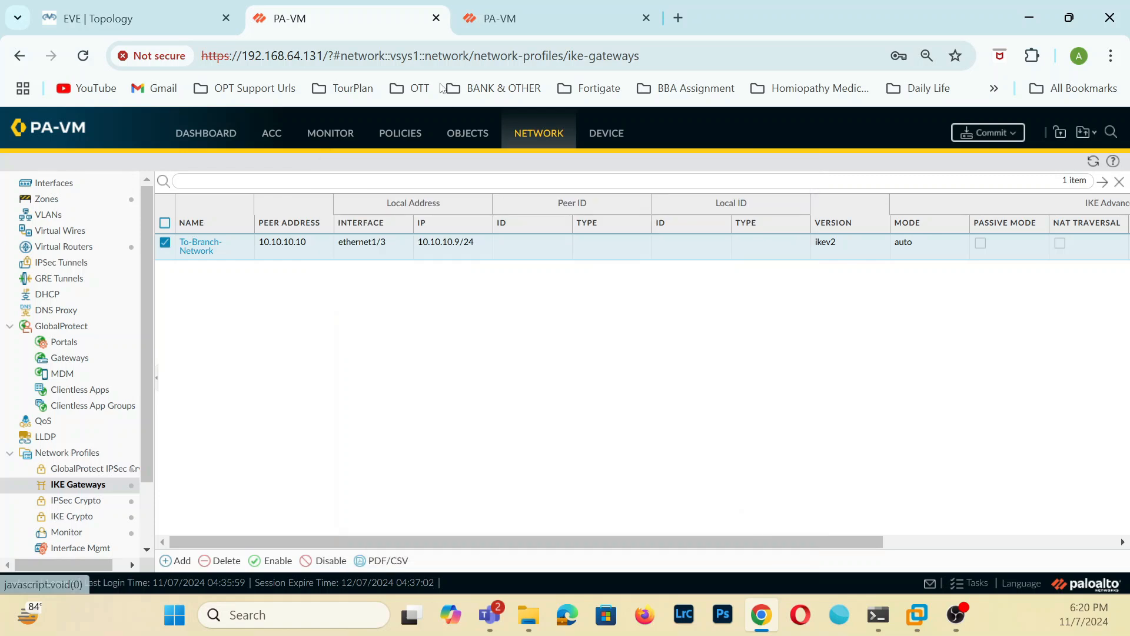
left_click(988, 134)
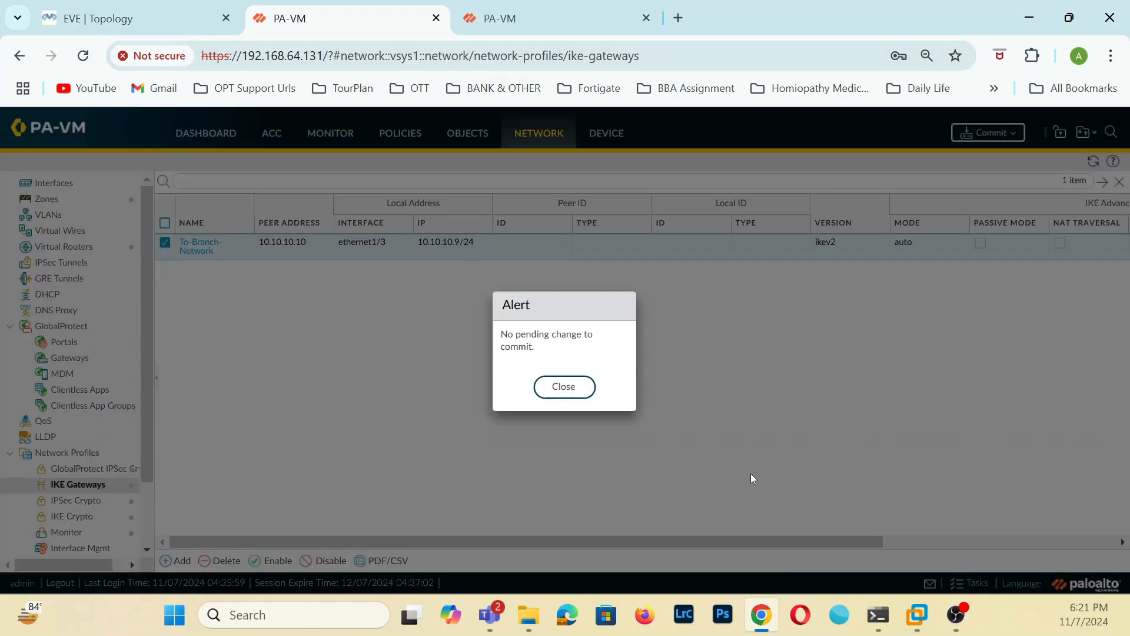
left_click(565, 390)
left_click(559, 17)
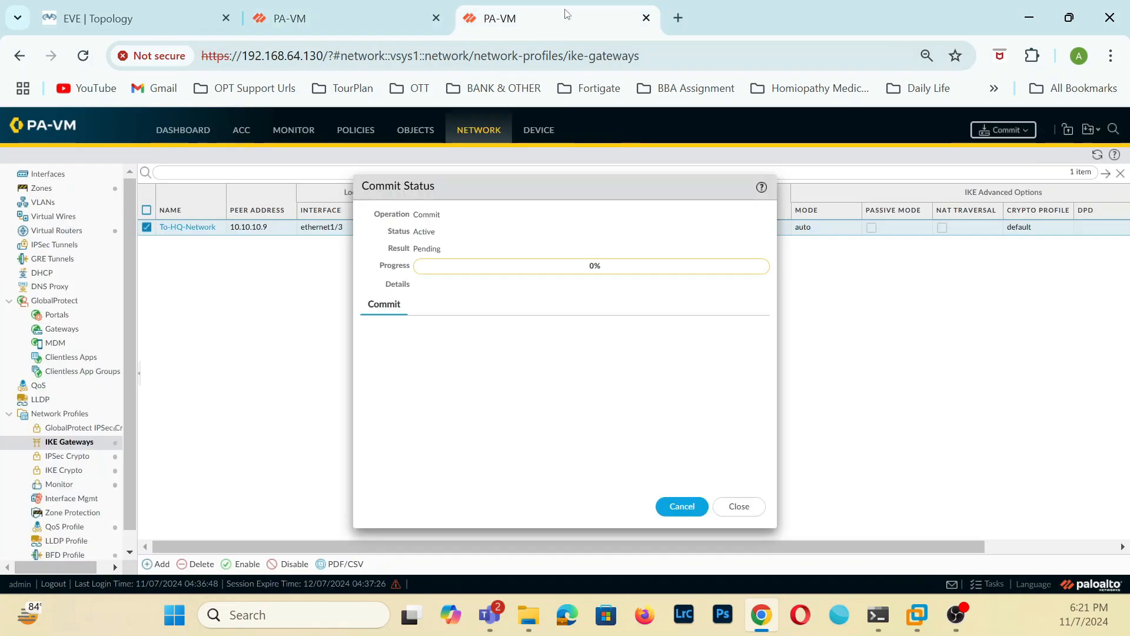
left_click(735, 509)
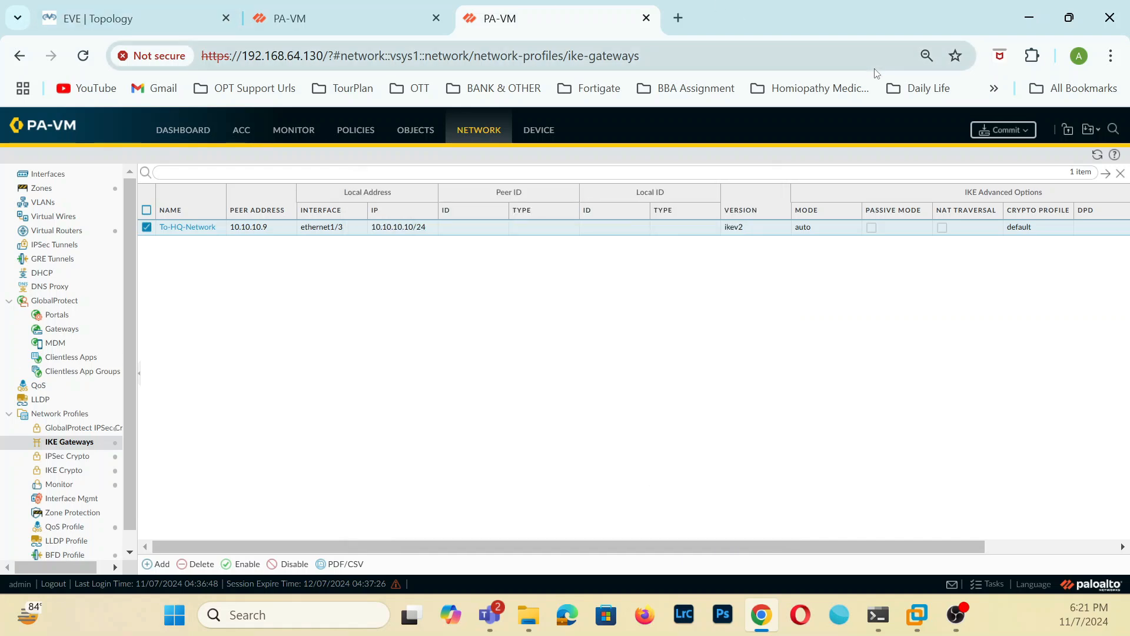
On the 192.168.64.130 firewall, start a new tunnel interface numbered 1 and assign it to the default virtual router.
left_click(410, 8)
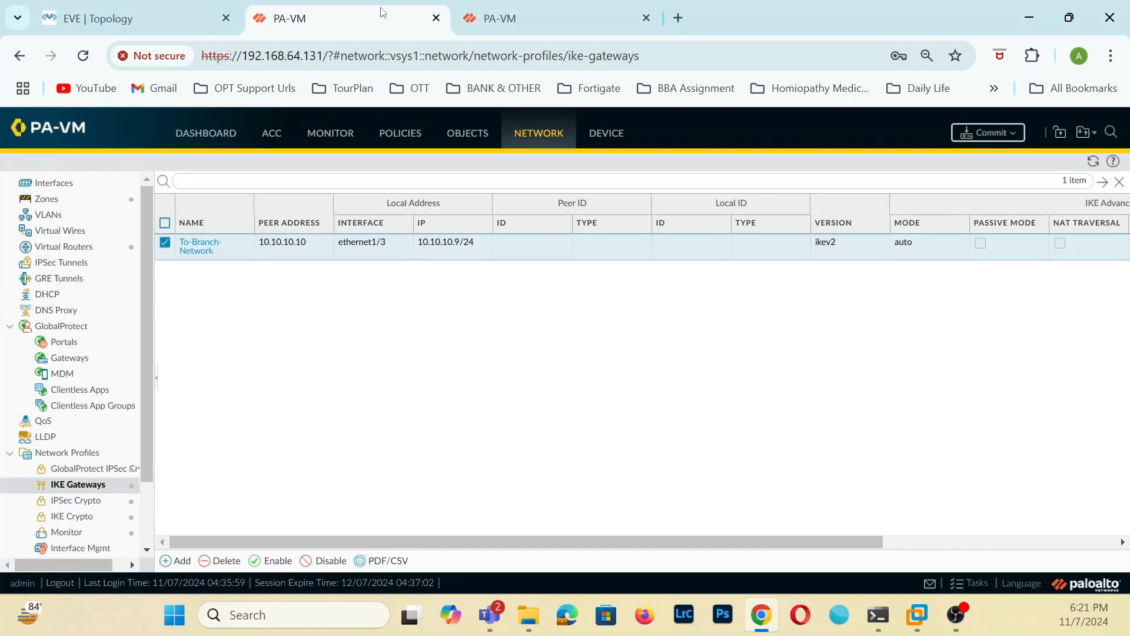
left_click(506, 23)
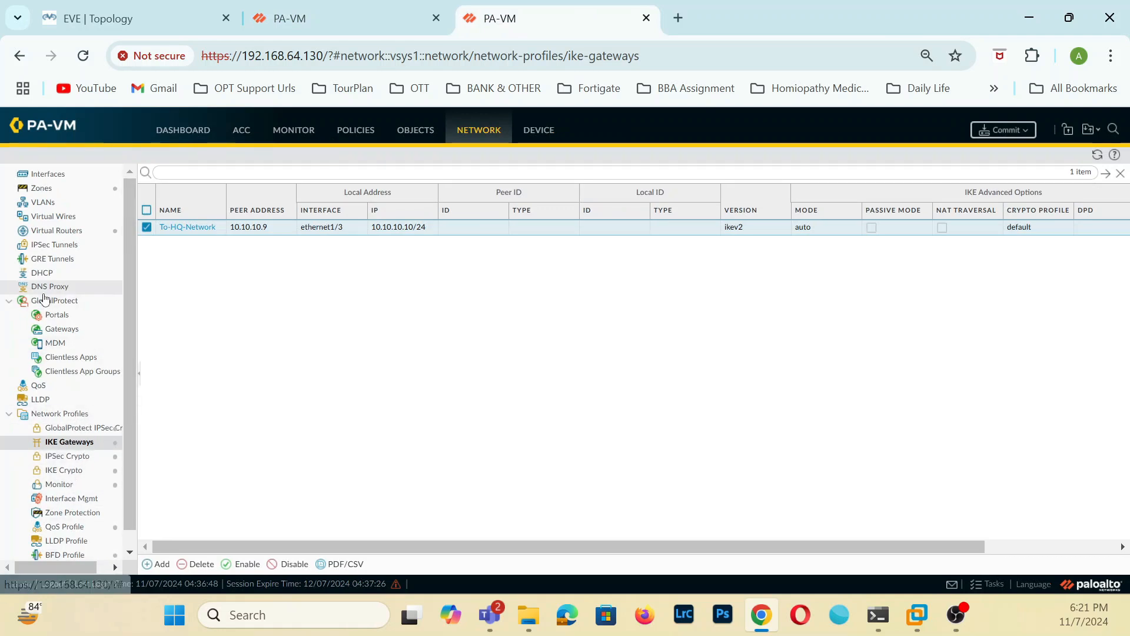
left_click(62, 245)
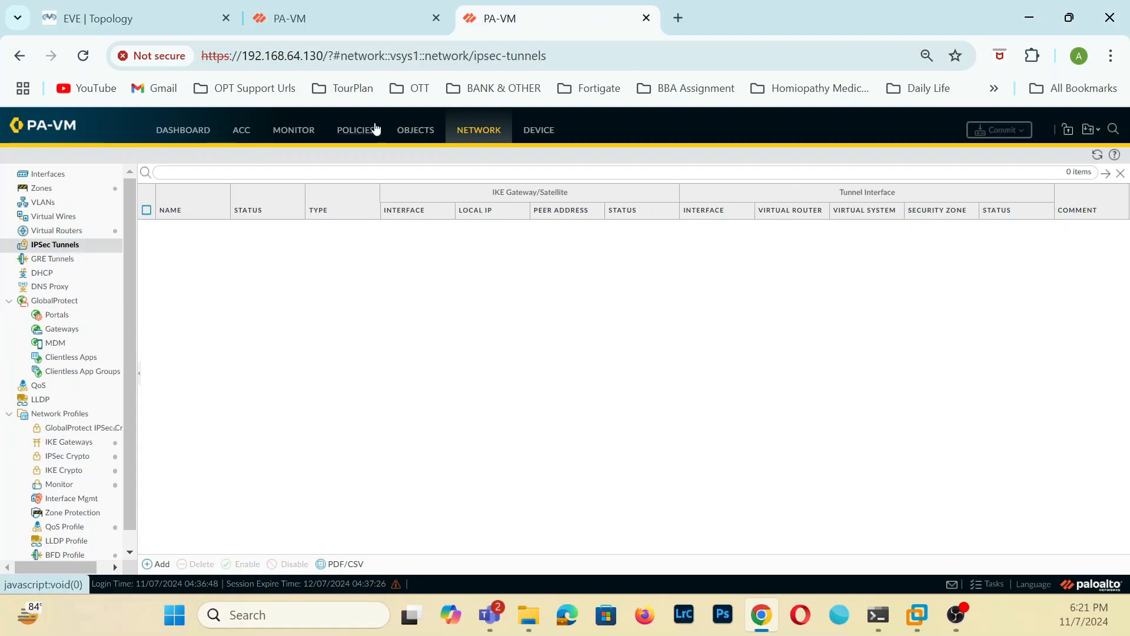
left_click(58, 175)
left_click(309, 179)
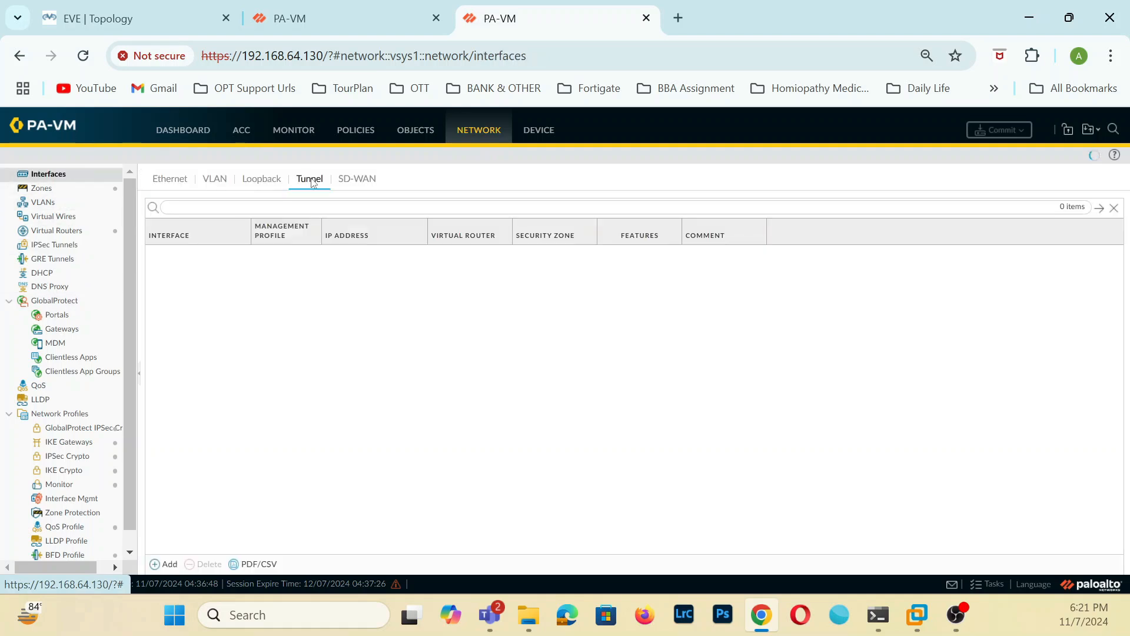
left_click(168, 565)
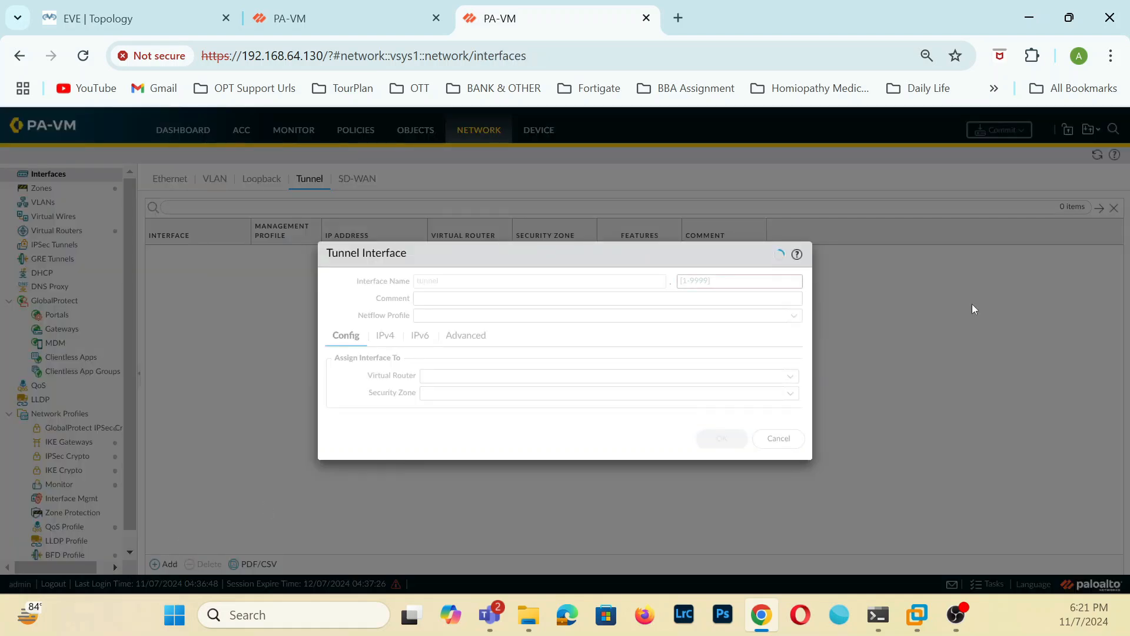
left_click(717, 281)
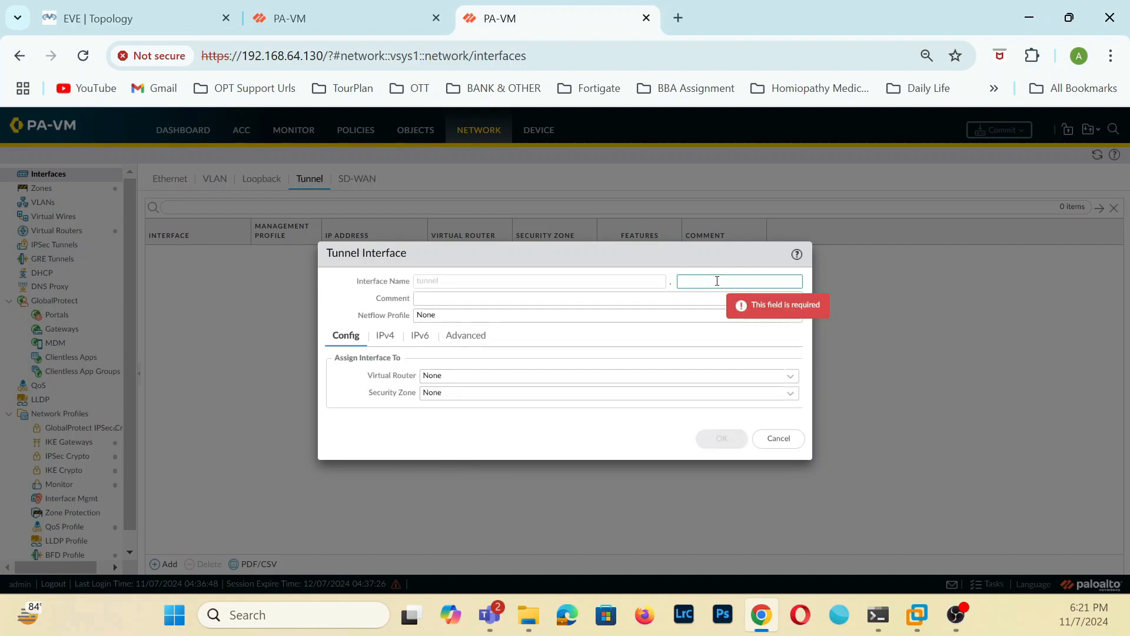
type("1")
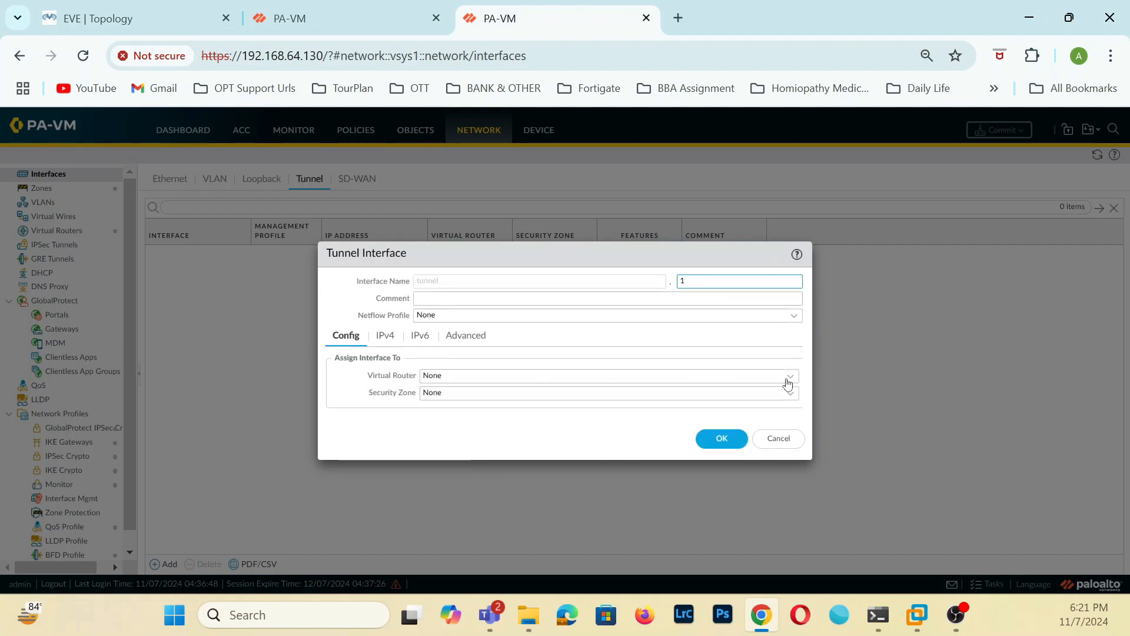
left_click(789, 383)
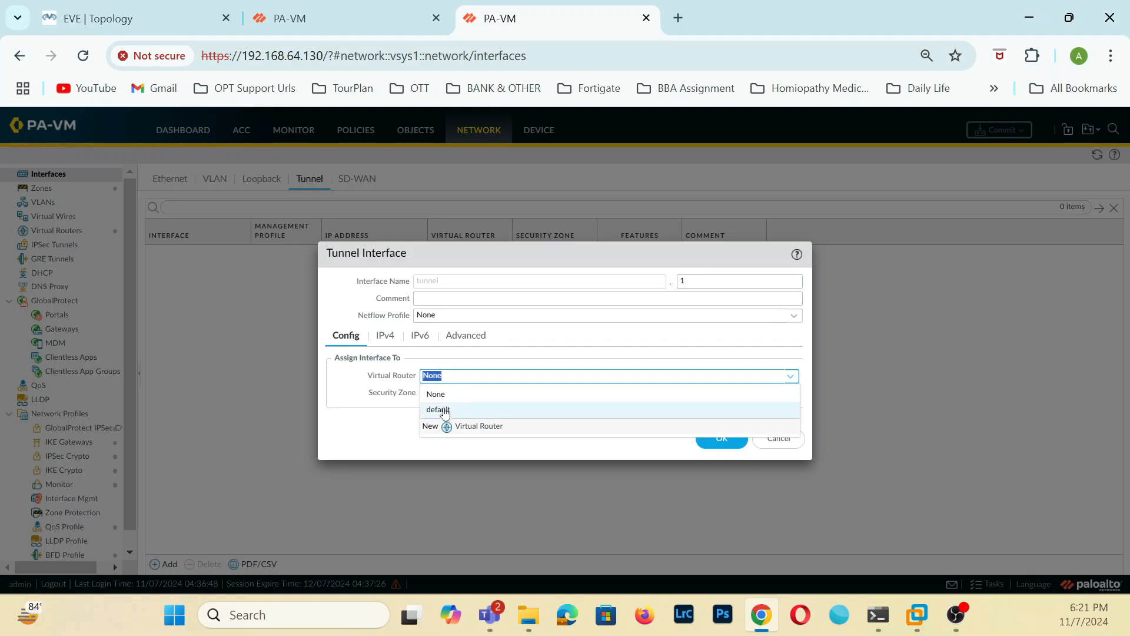
left_click(445, 411)
Create a security zone named VPN for the tunnel interface and save the interface without an IPv4 address.
left_click(789, 400)
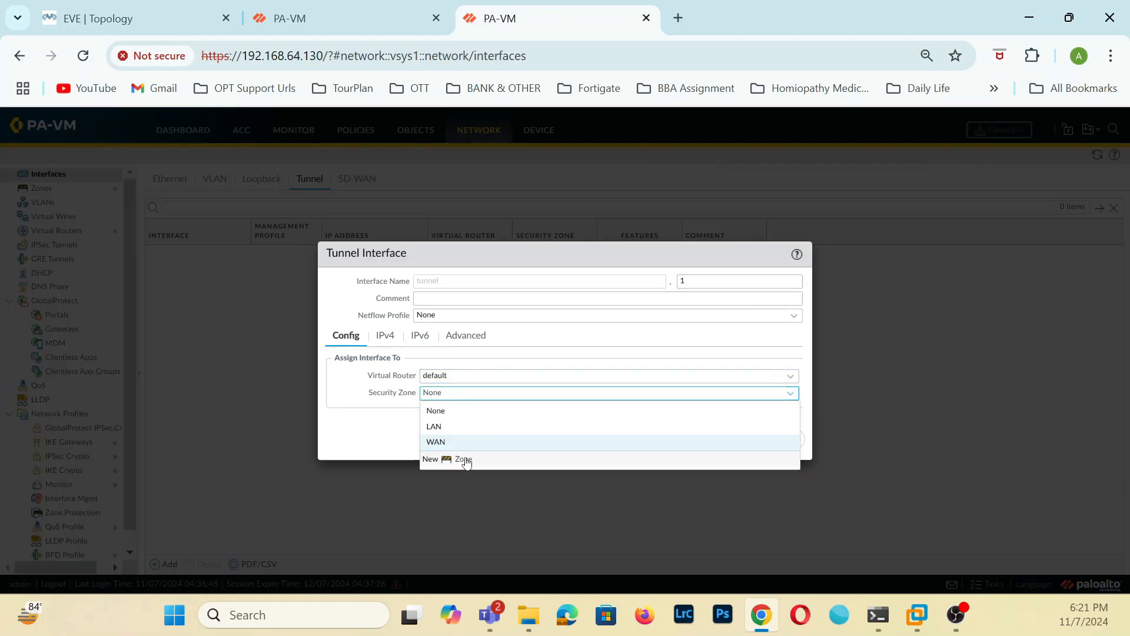
left_click(464, 461)
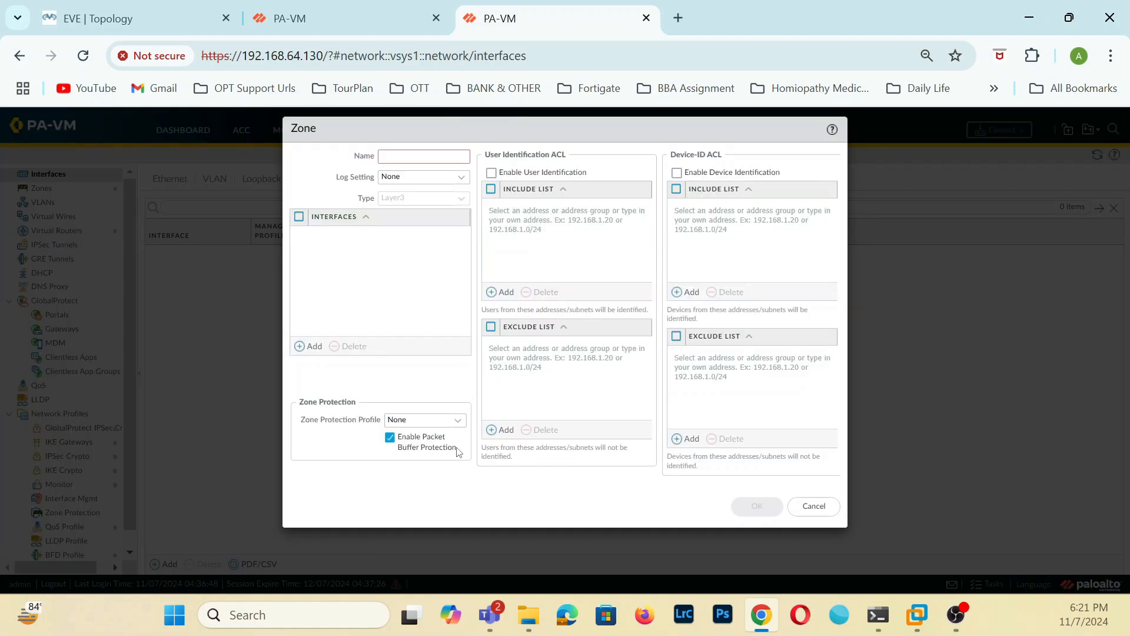
type("VA")
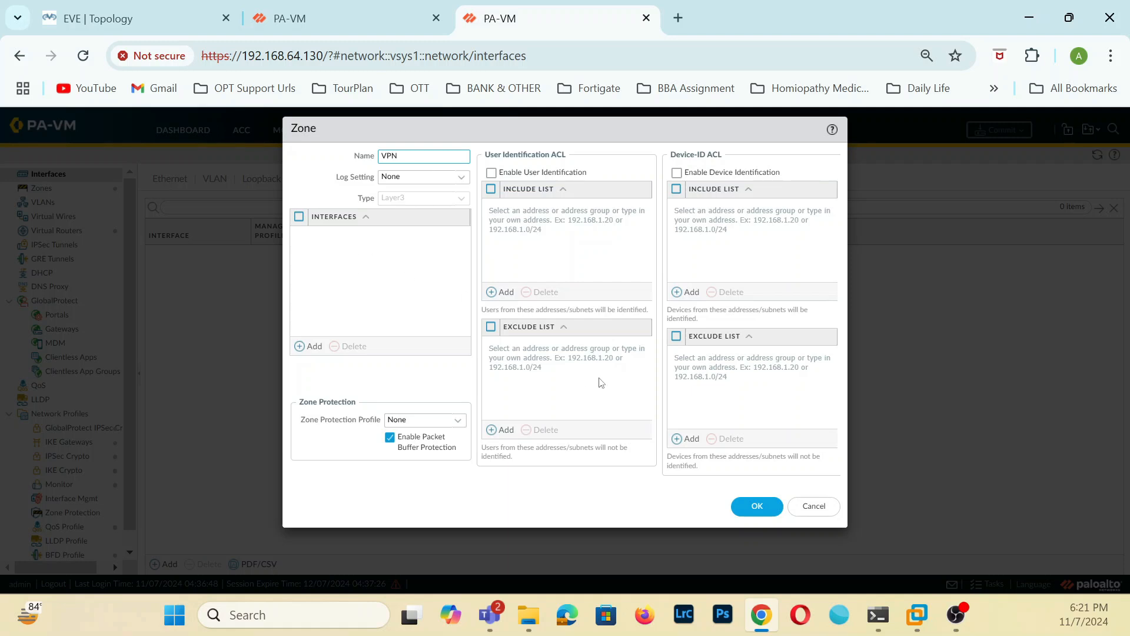
left_click(773, 507)
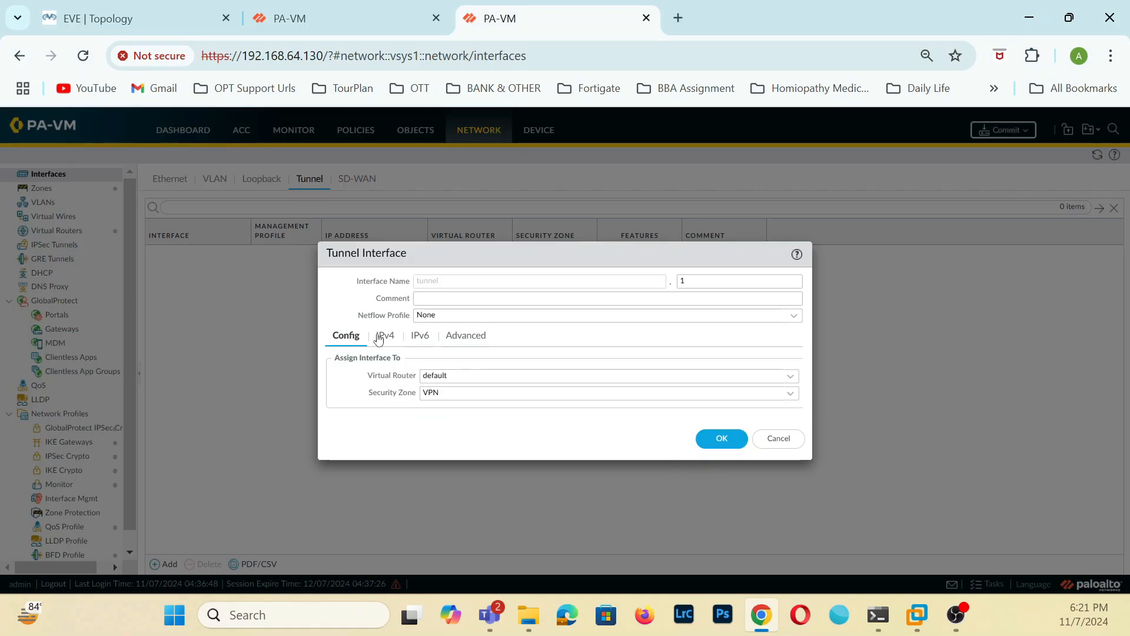
left_click(384, 334)
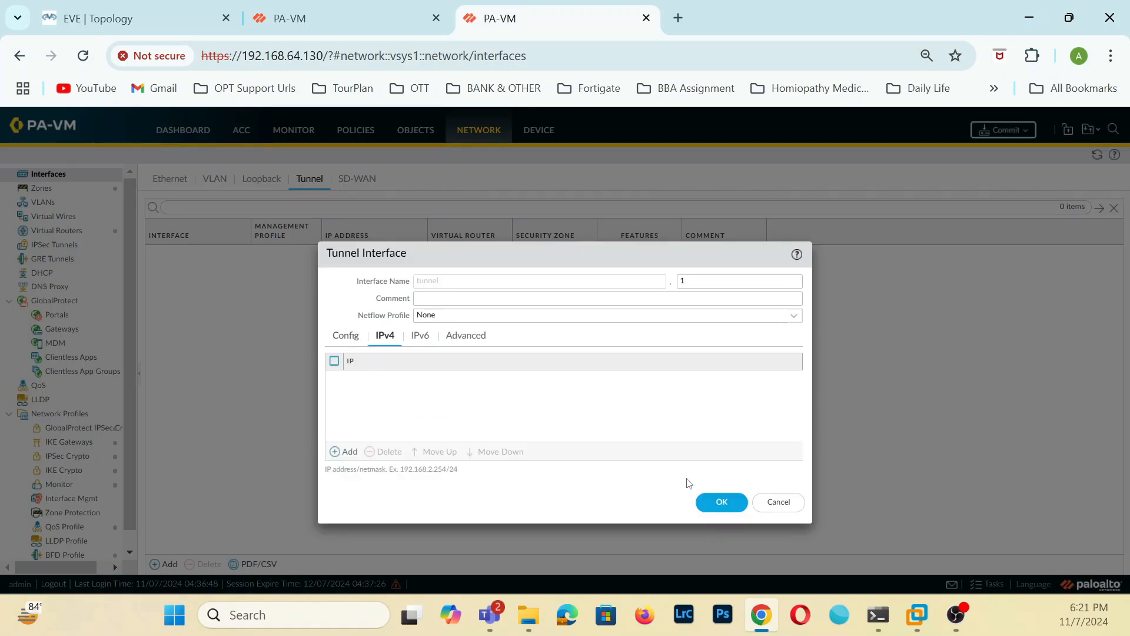
left_click(723, 505)
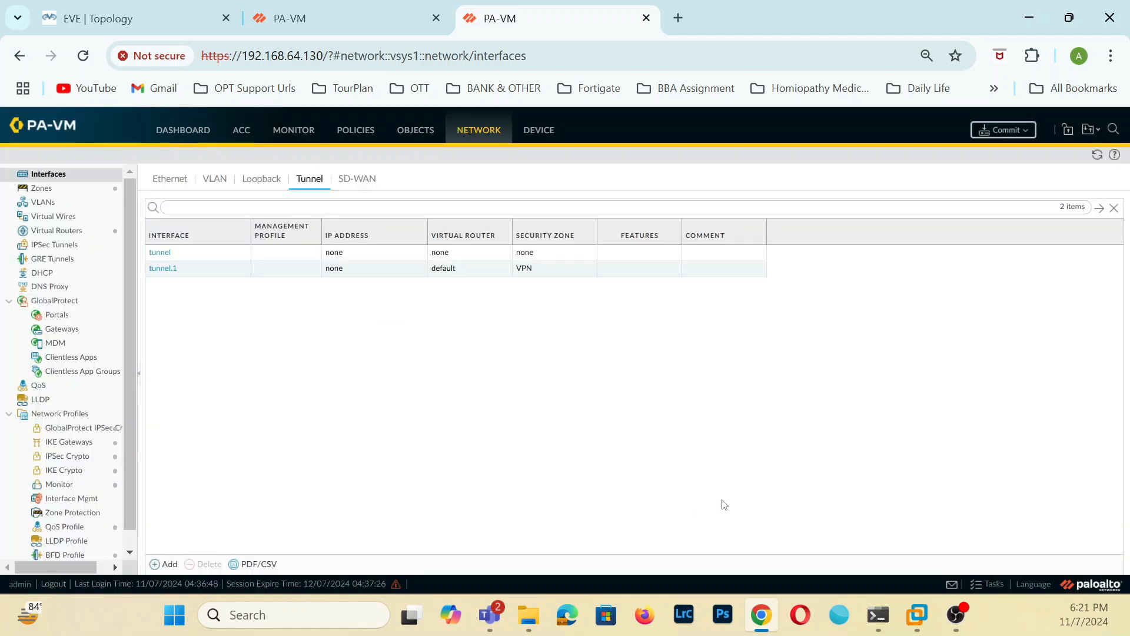
On the 192.168.64.131 firewall, start a new tunnel interface numbered 1 and assign it to the default virtual router.
left_click(394, 20)
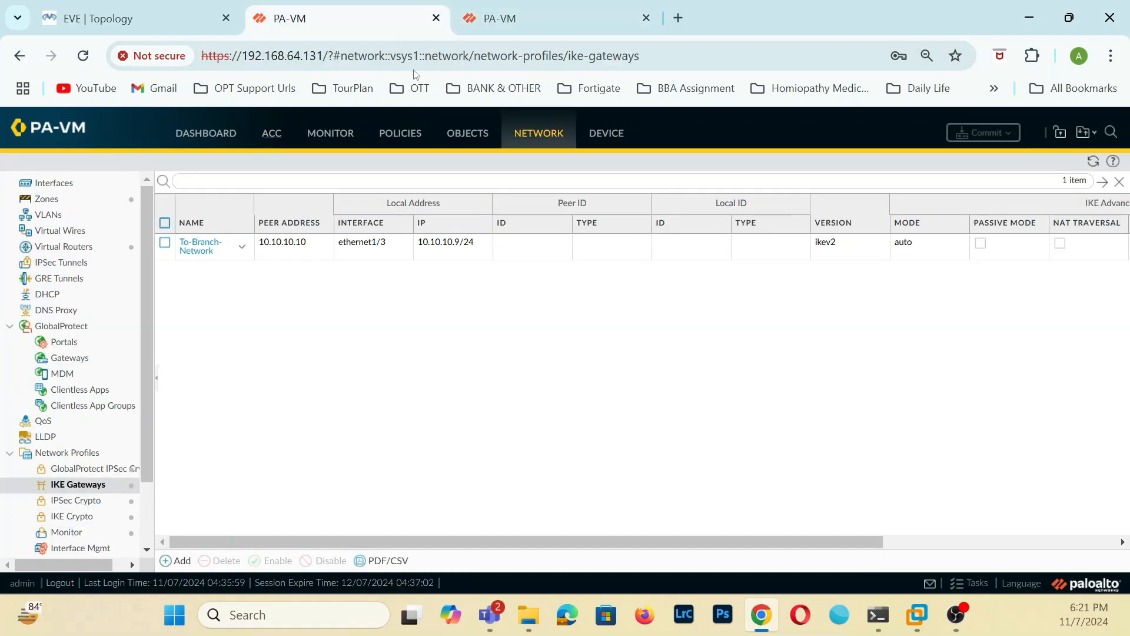
left_click(69, 186)
left_click(355, 189)
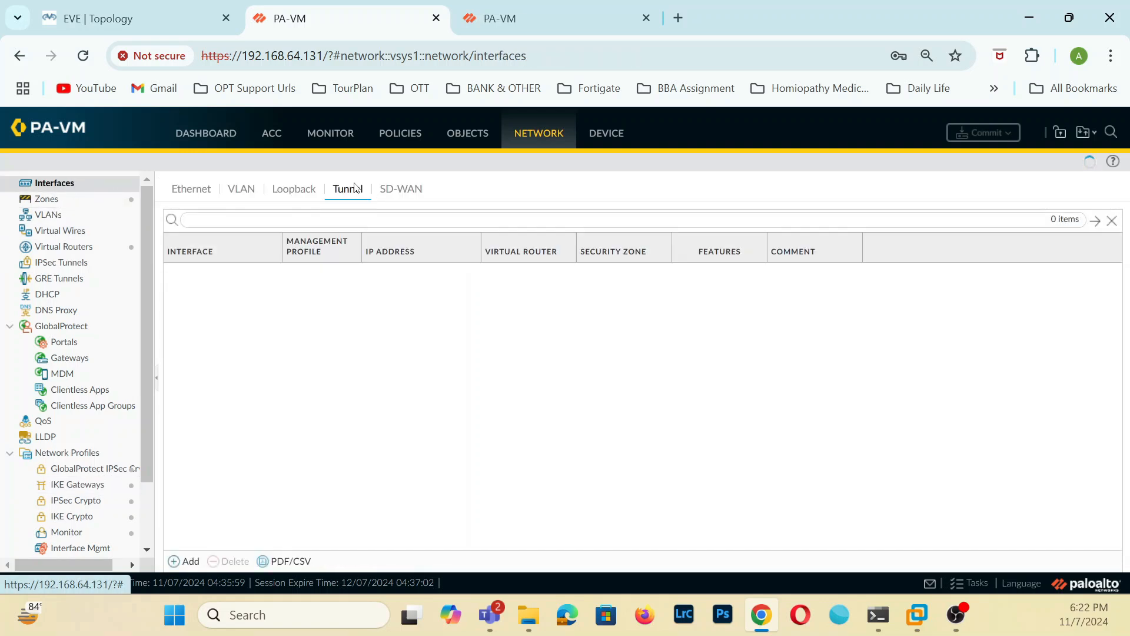
left_click(190, 561)
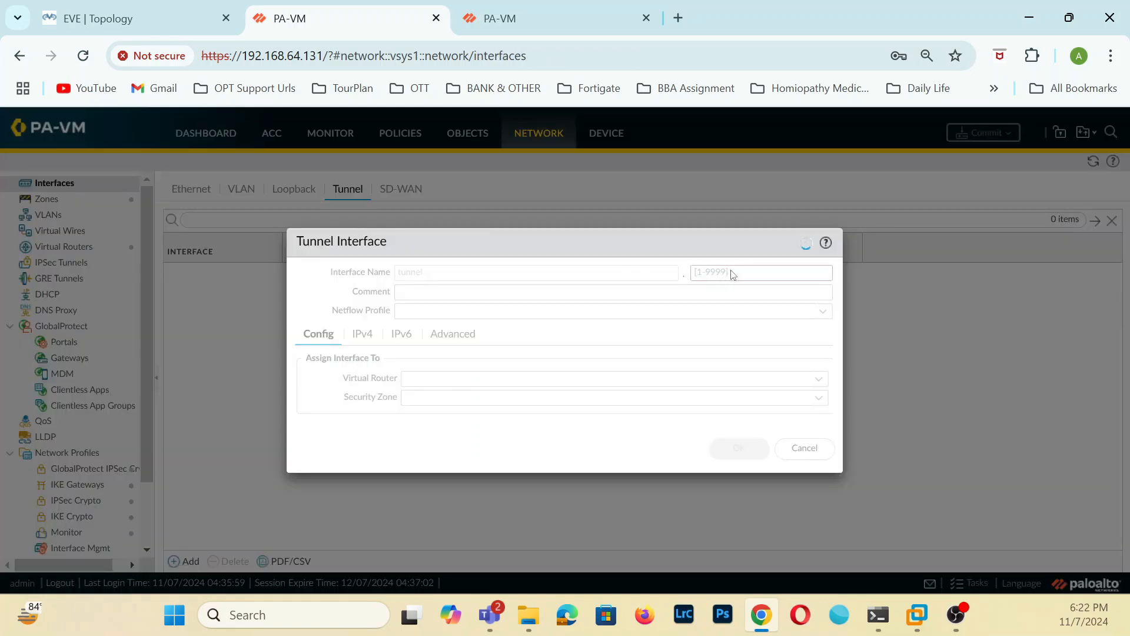
left_click(712, 269)
type("1")
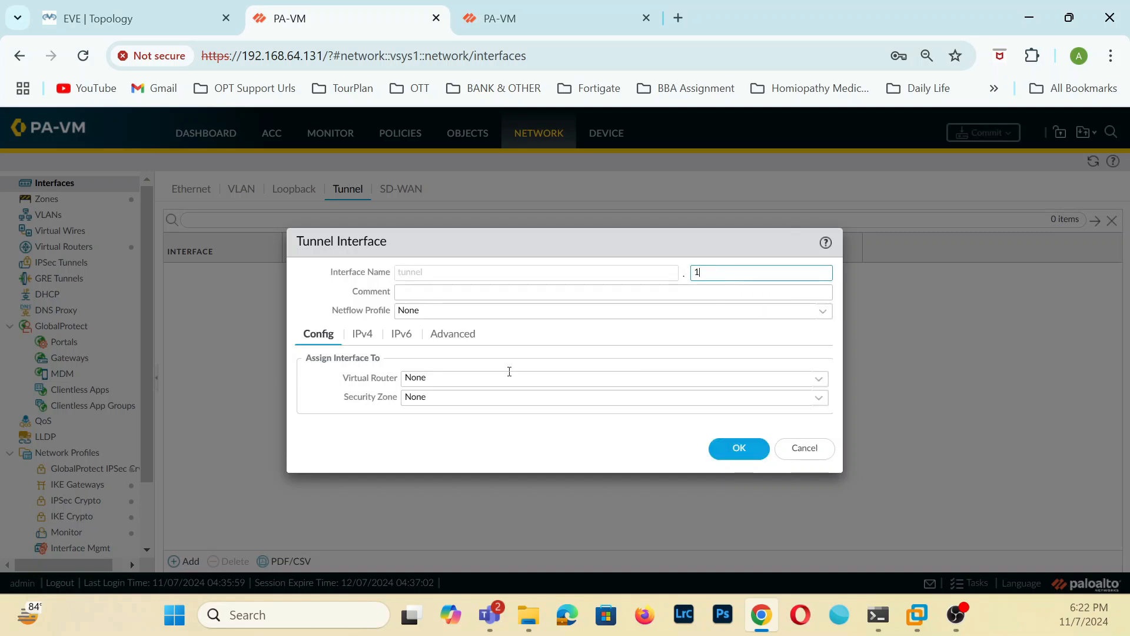
left_click(819, 380)
left_click(435, 417)
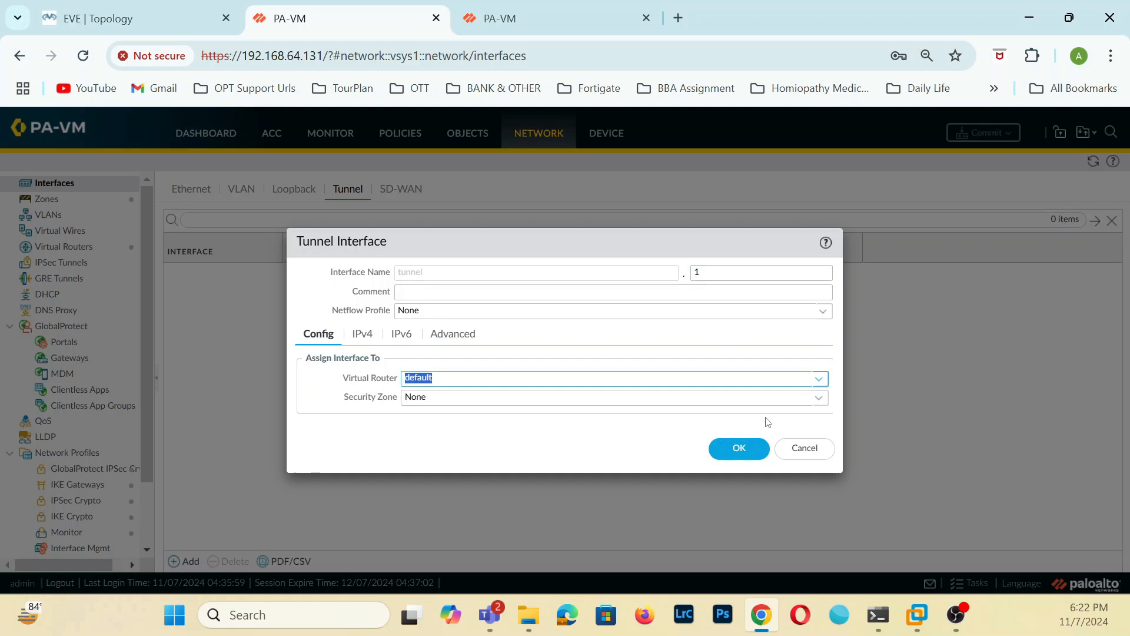
Create a VPN security zone for this firewall's tunnel interface and save the interface with no IPv4 address.
left_click(819, 398)
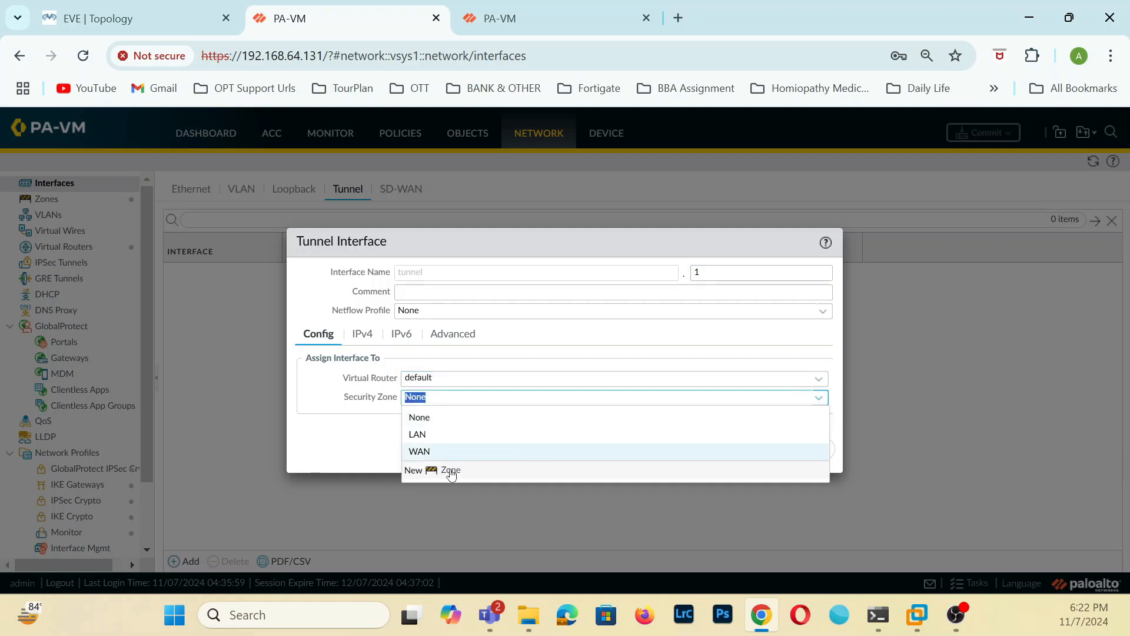
left_click(444, 470)
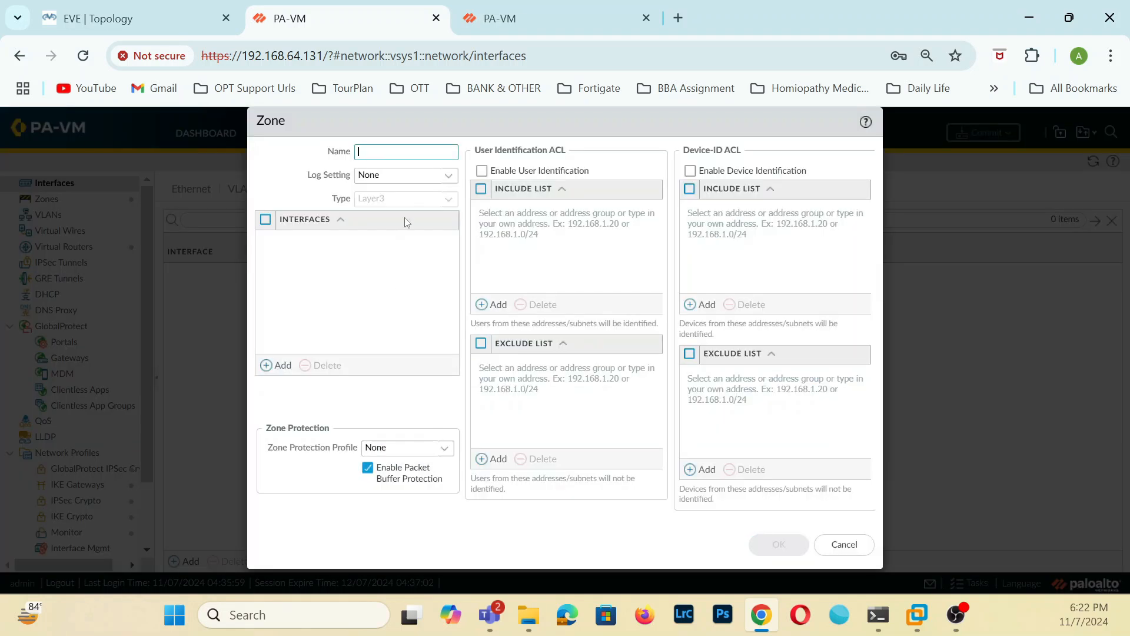
type("VPN")
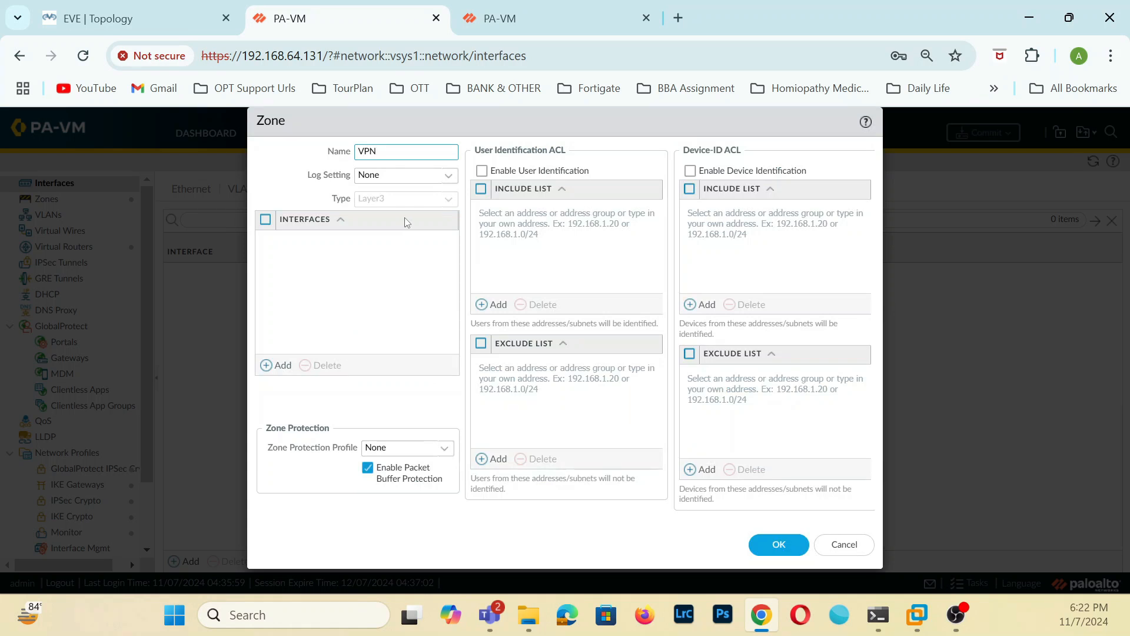
left_click(777, 548)
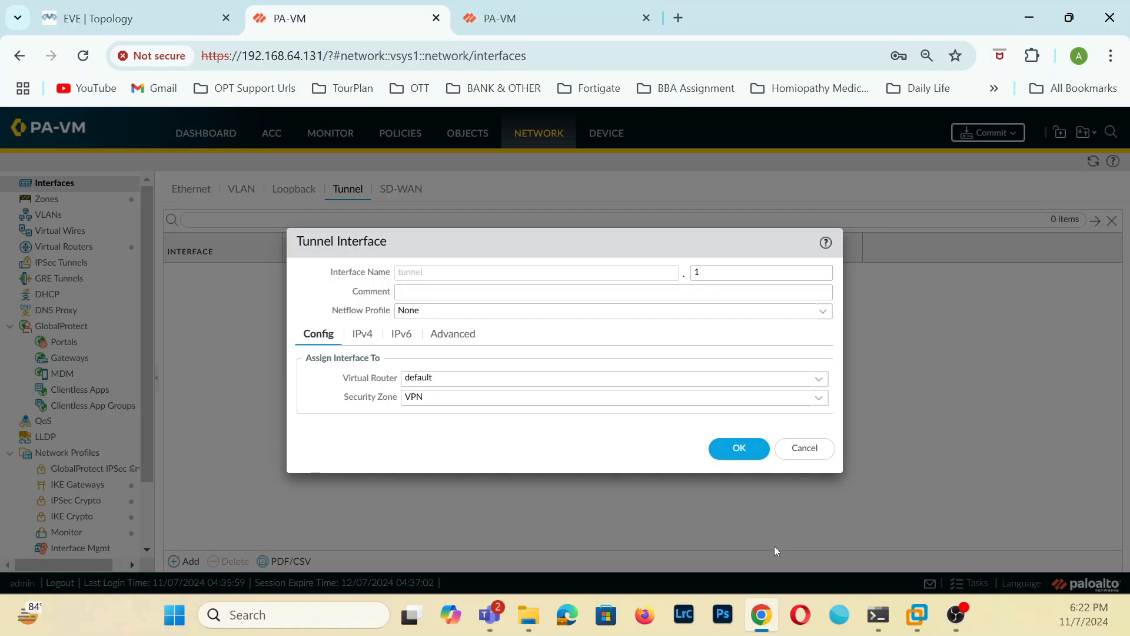
left_click(360, 334)
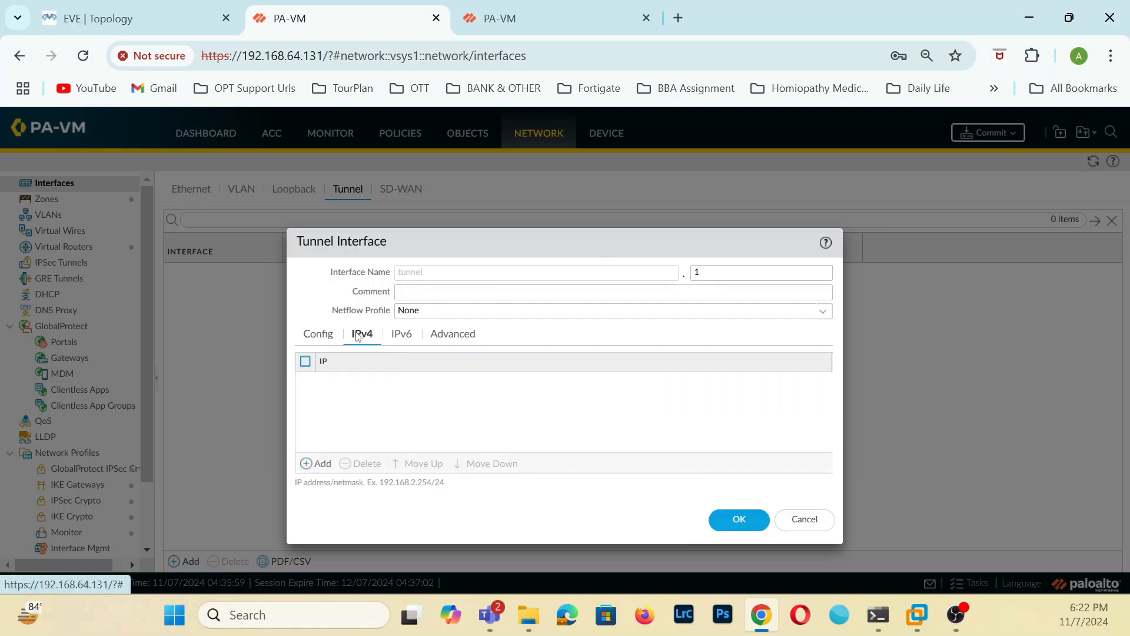
left_click(744, 522)
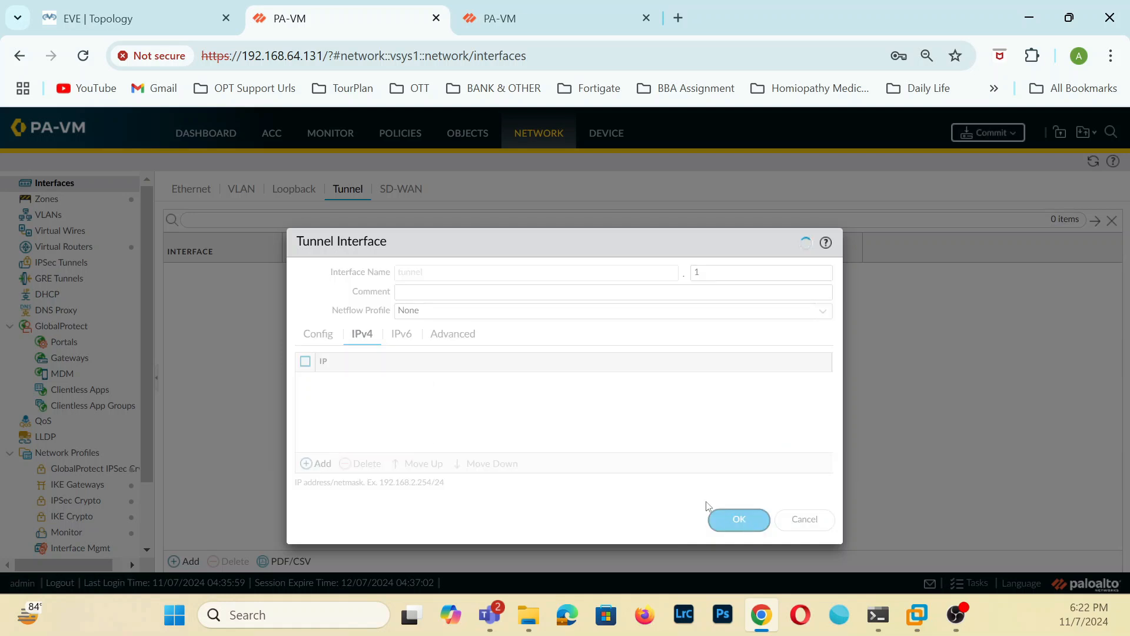
Commit all tunnel interface and zone changes on both the 192.168.64.130 and 192.168.64.131 firewalls.
left_click(988, 132)
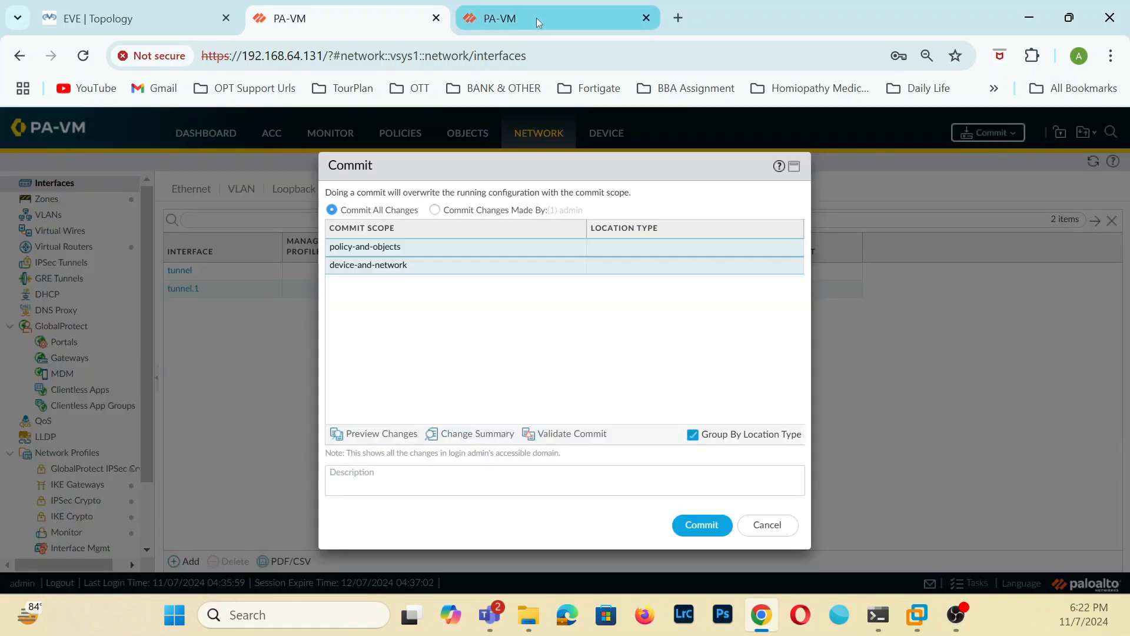
left_click(536, 17)
left_click(1001, 130)
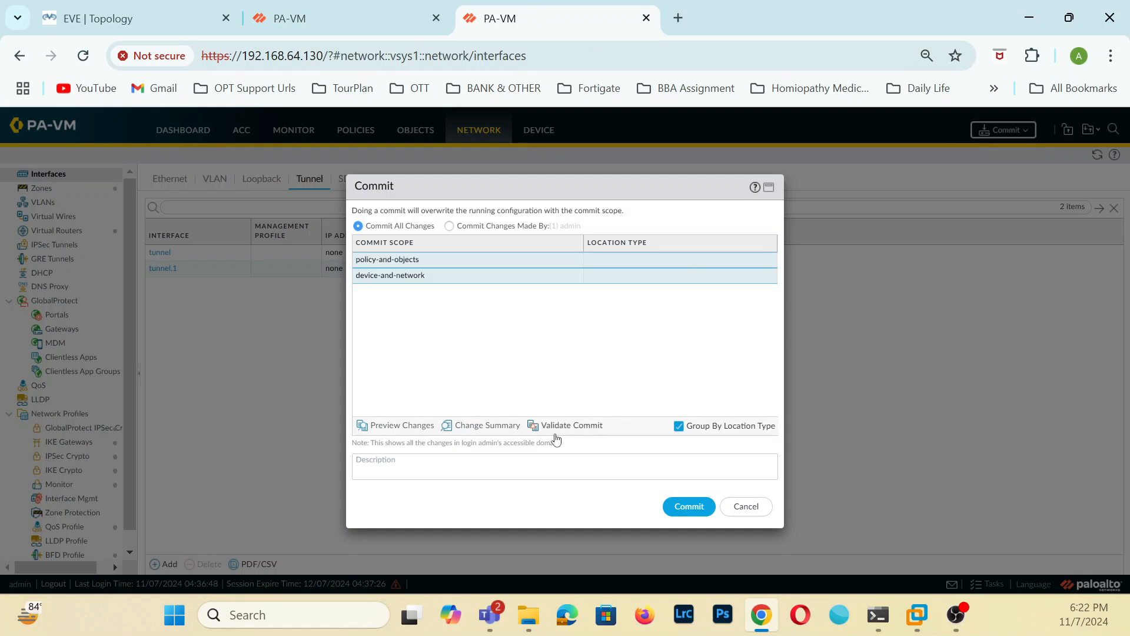
left_click(689, 506)
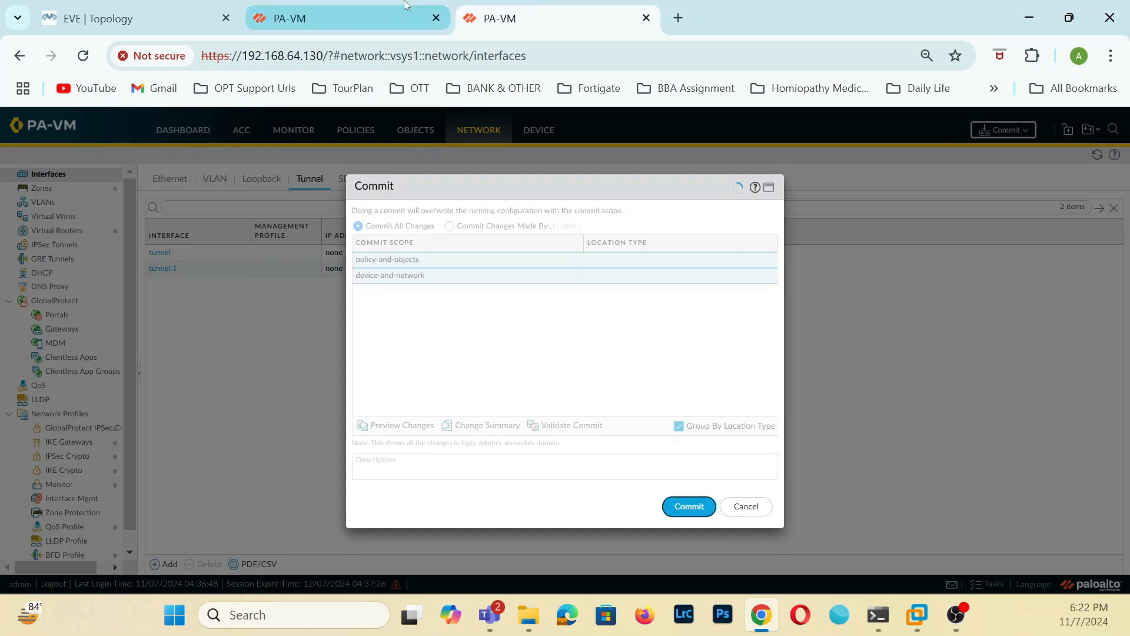
left_click(390, 27)
left_click(700, 526)
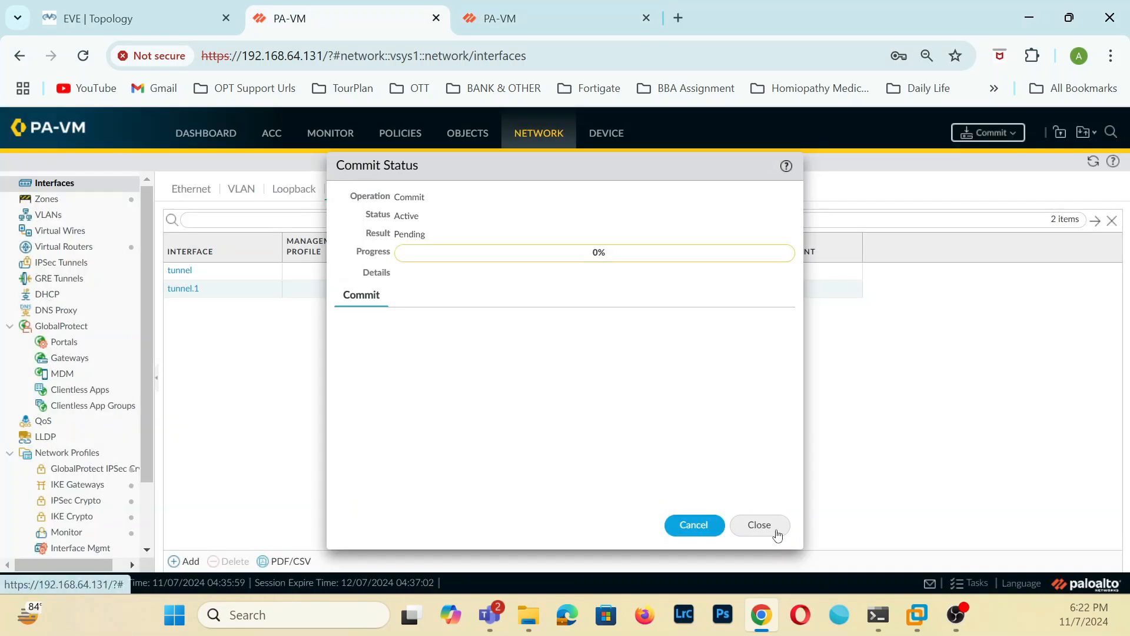
left_click(776, 532)
left_click(592, 23)
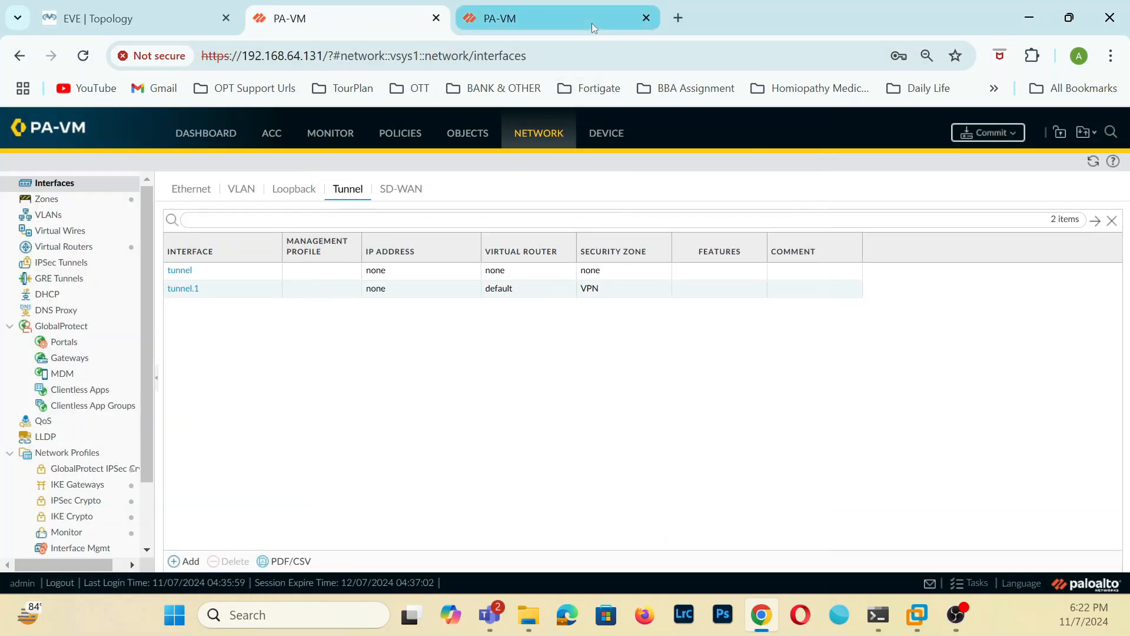
left_click(753, 505)
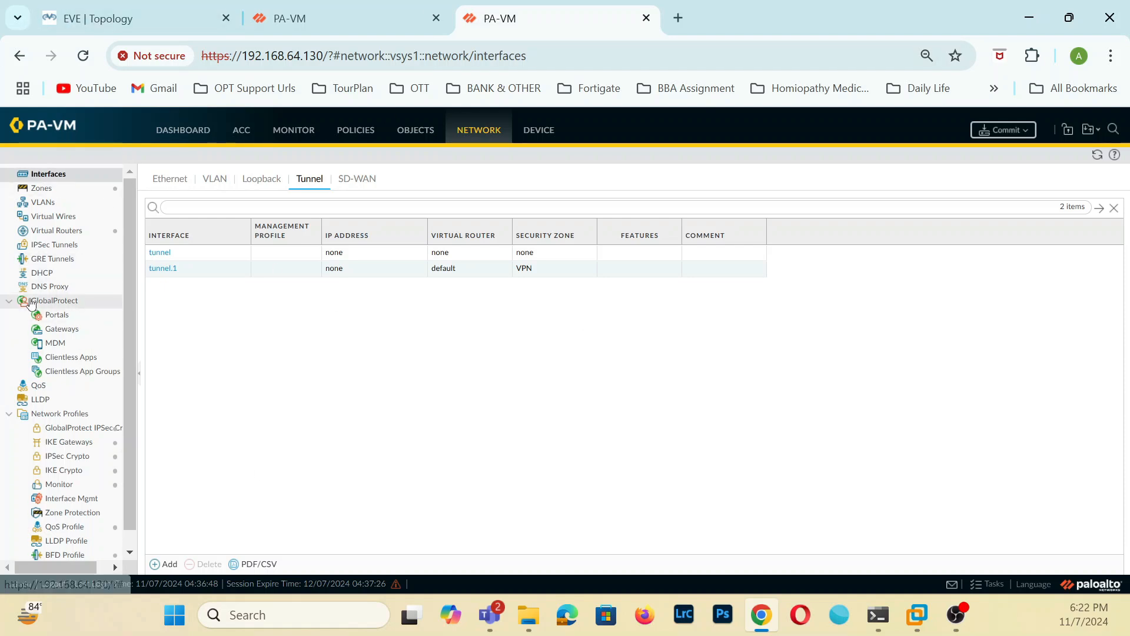
On the 192.168.64.131 firewall, start an IPSec tunnel named To-Branch-LAN using interface tunnel.1 and IKE gateway To-Branch-Network.
left_click(56, 245)
left_click(408, 21)
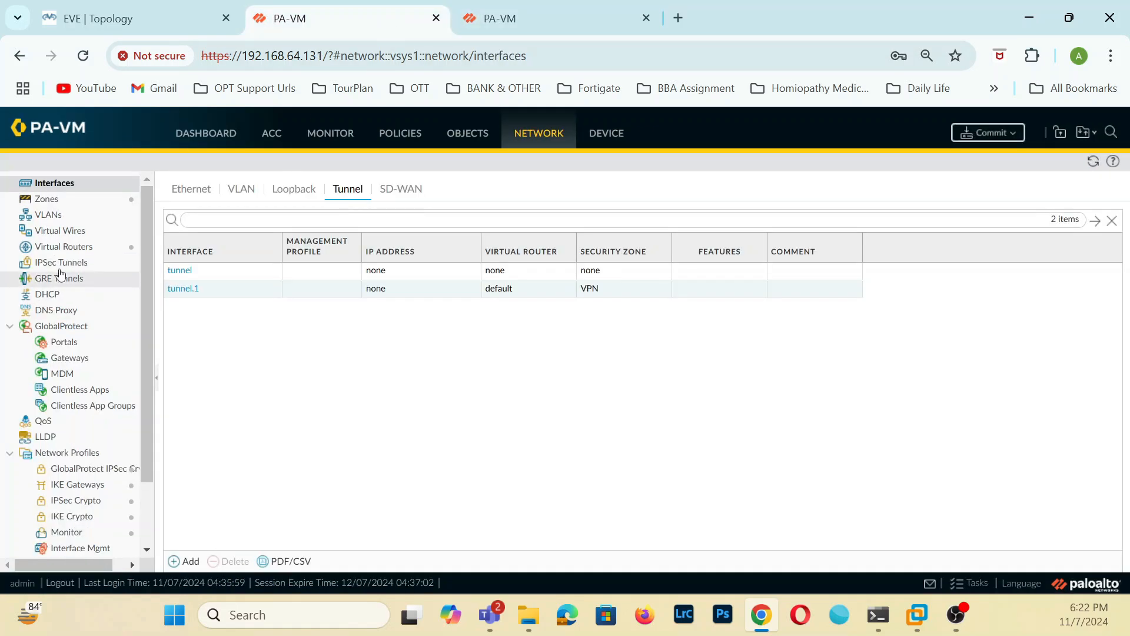
left_click(75, 250)
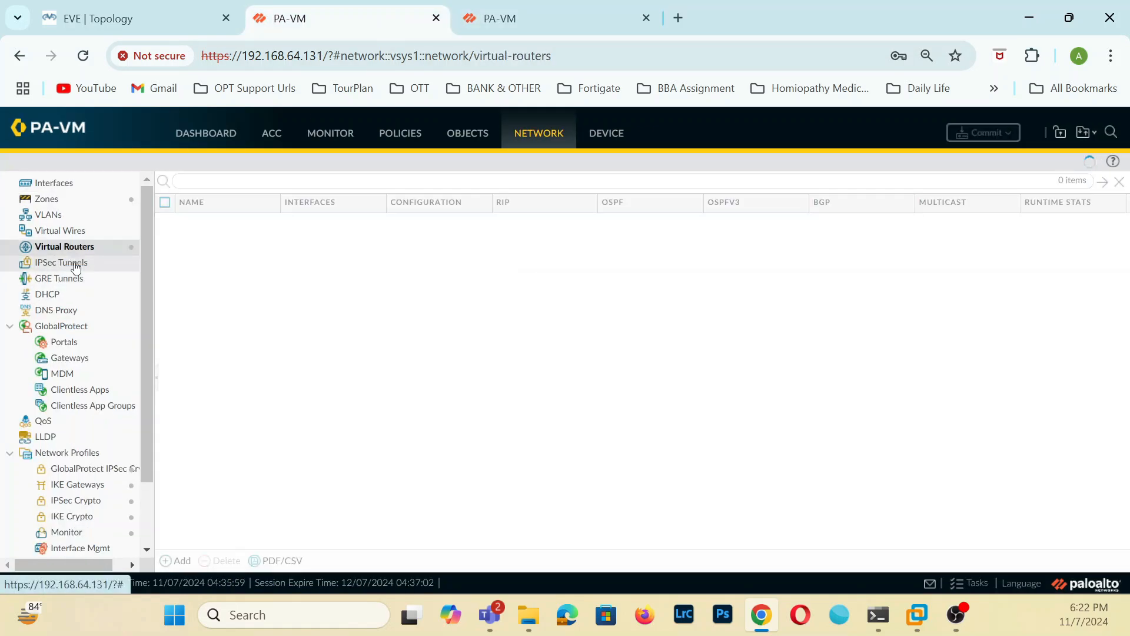
left_click(75, 262)
left_click(171, 560)
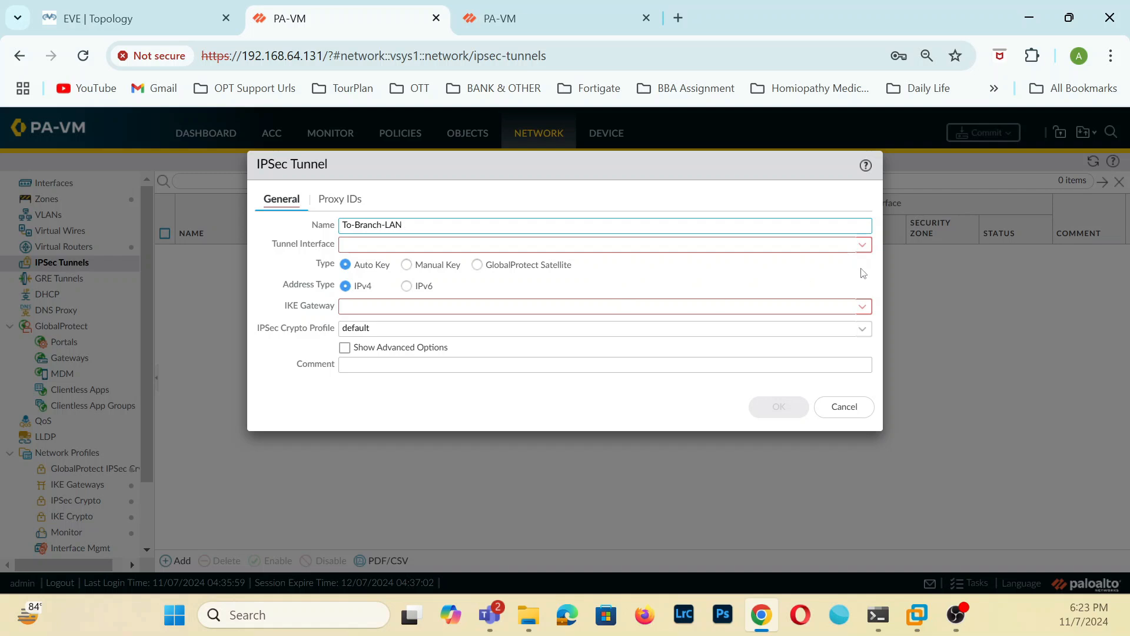
left_click(863, 247)
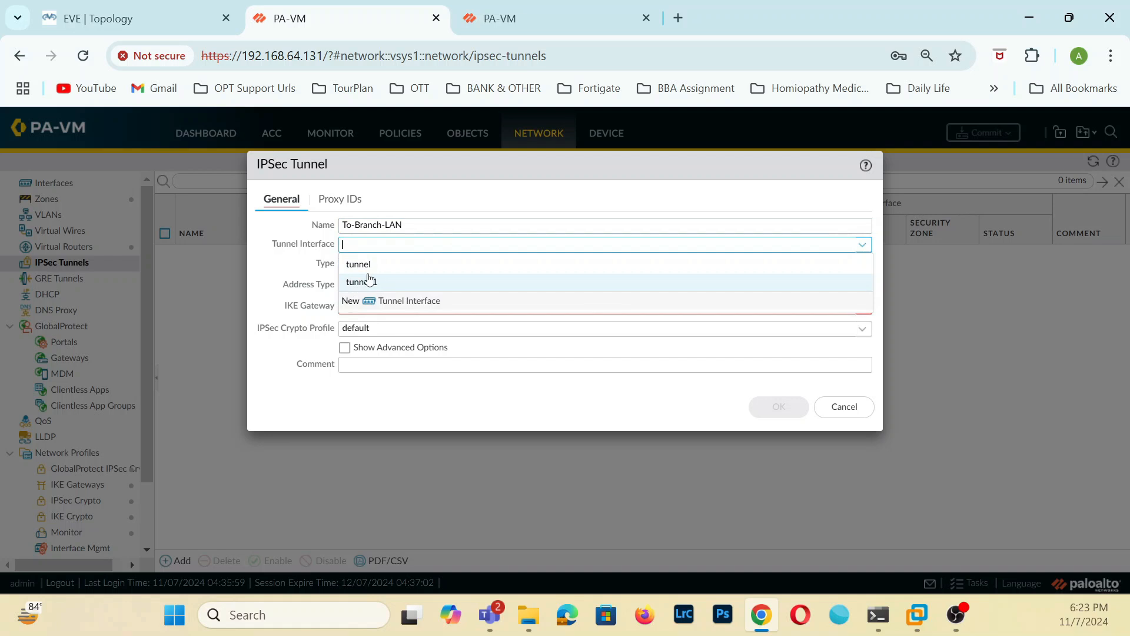
left_click(371, 281)
left_click(863, 307)
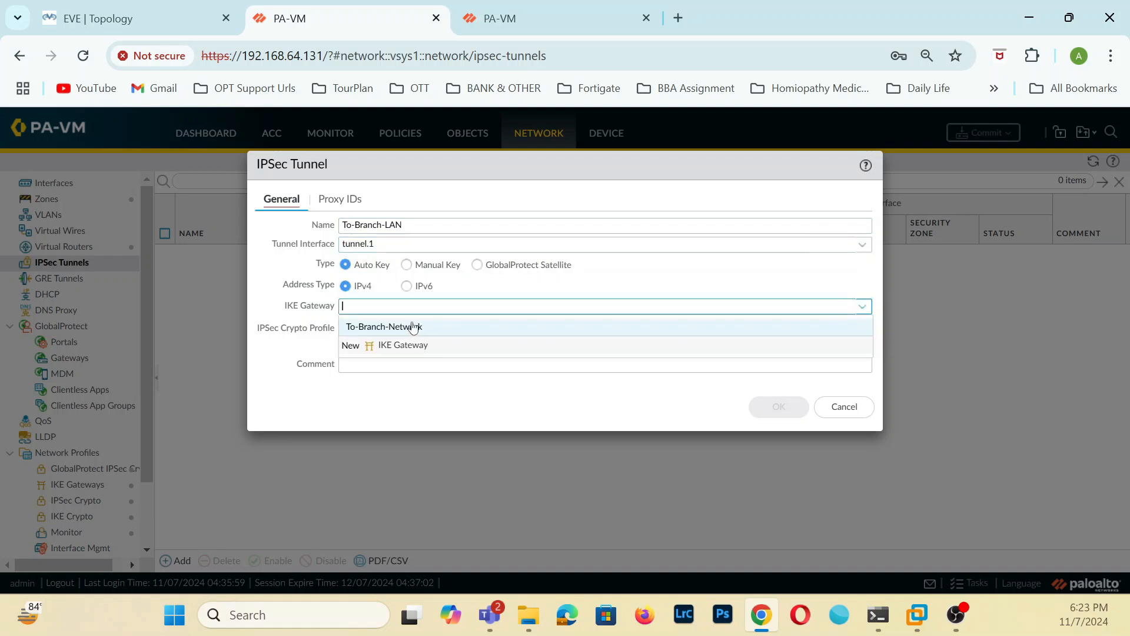
left_click(414, 328)
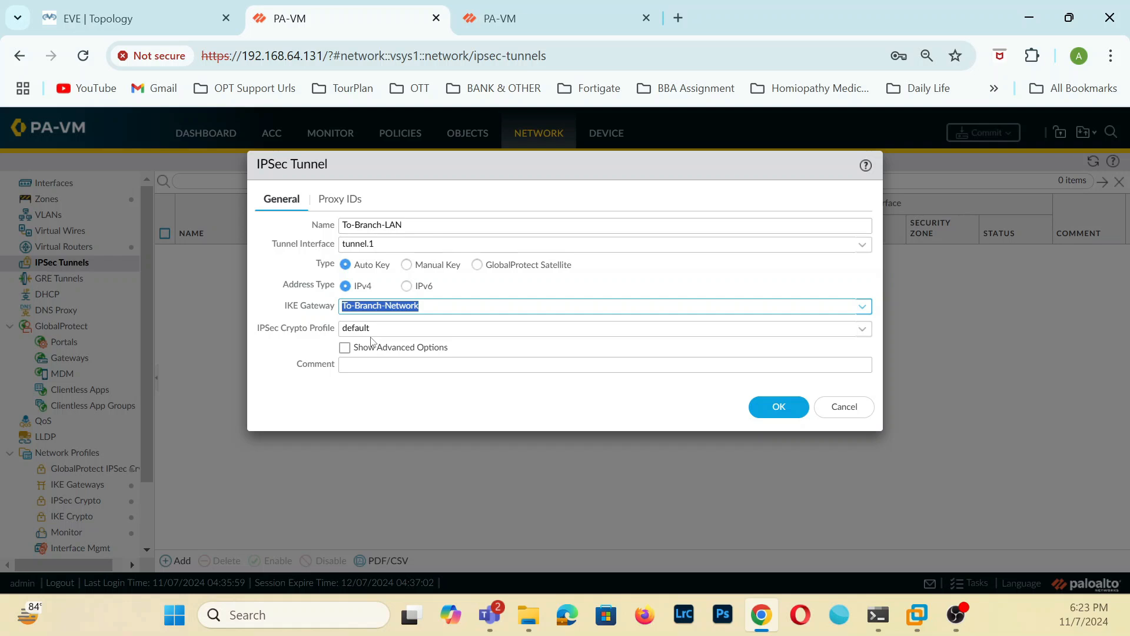
Start an IPv4 proxy ID for the tunnel named HQ-LAN-1 with local network 192.168.10.0/24.
left_click(340, 199)
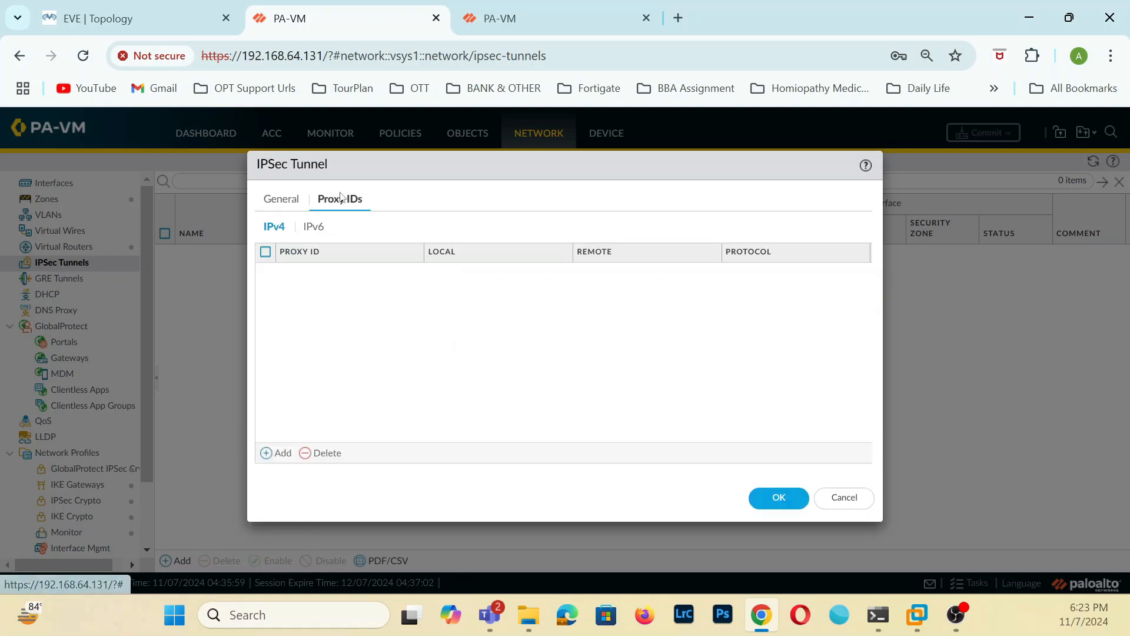
left_click(277, 453)
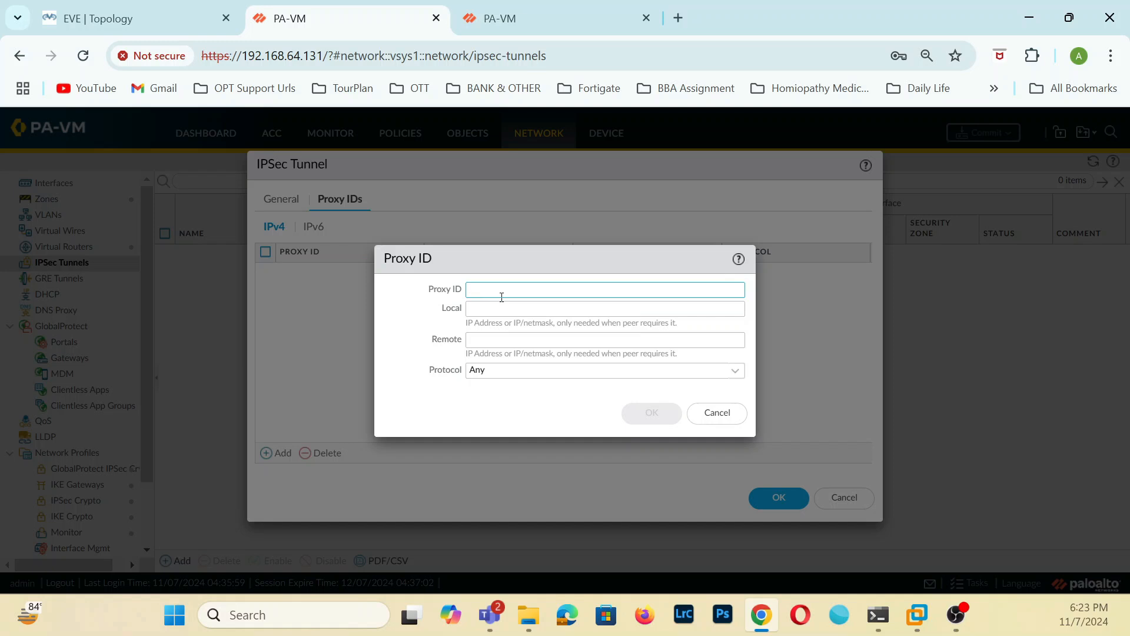
type("192")
key("ctrl+a")
key("ctrl+c")
left_click(525, 310)
key("ctrl+v")
left_click(543, 290)
key("ctrl+a")
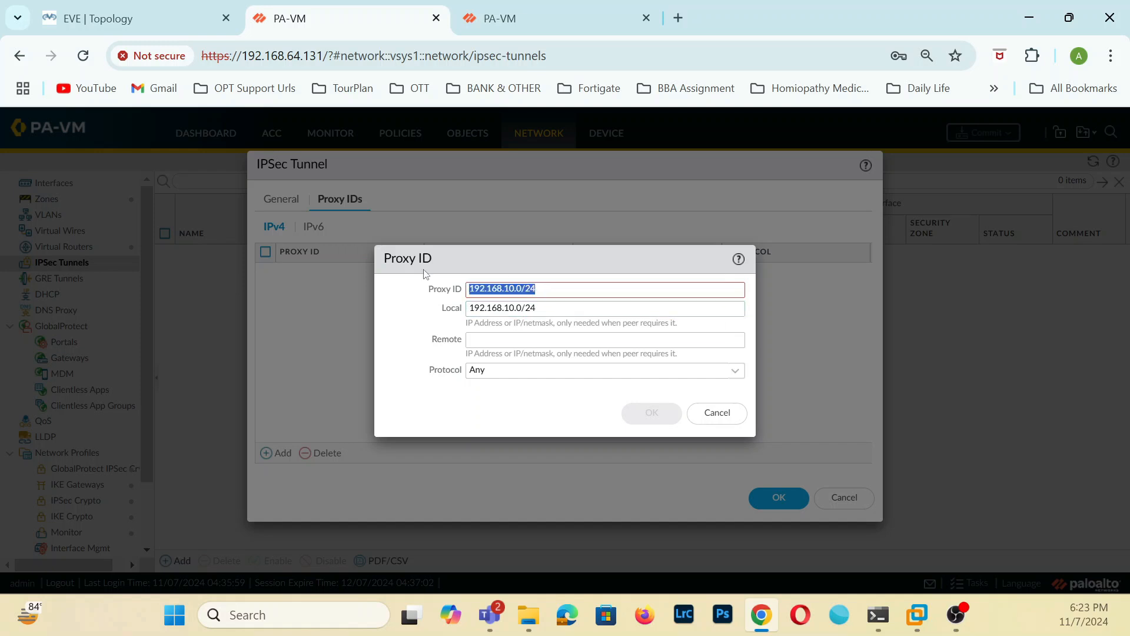
key("BackSpace")
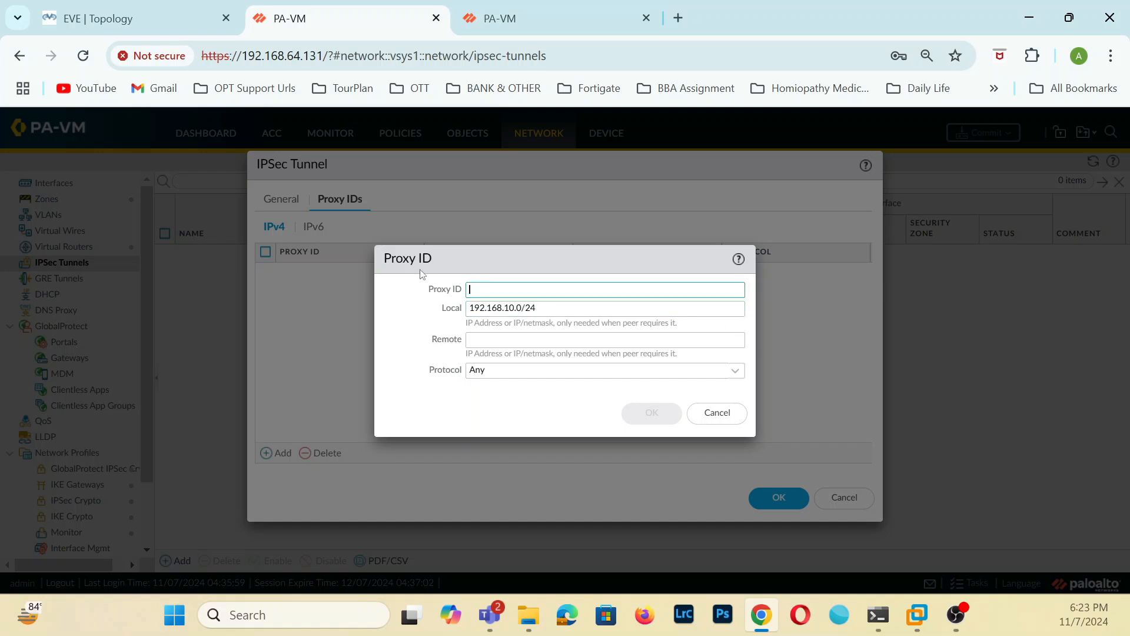
type("H")
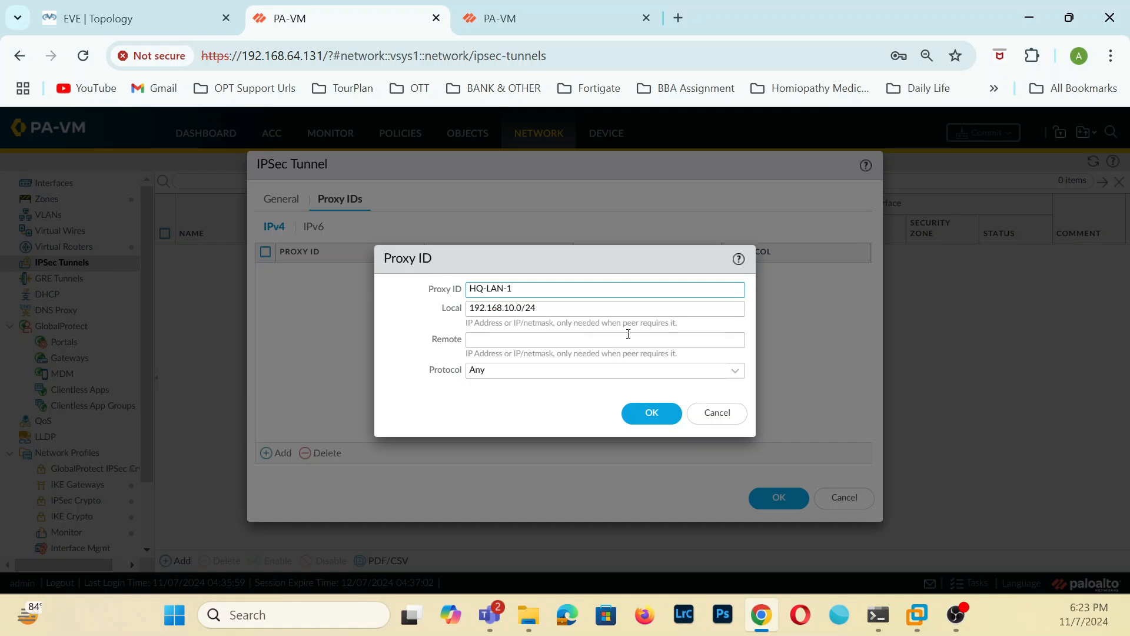
Set the proxy ID's remote network to 192.168.100.0/24 and save both the proxy ID and the IPSec tunnel.
left_click(499, 340)
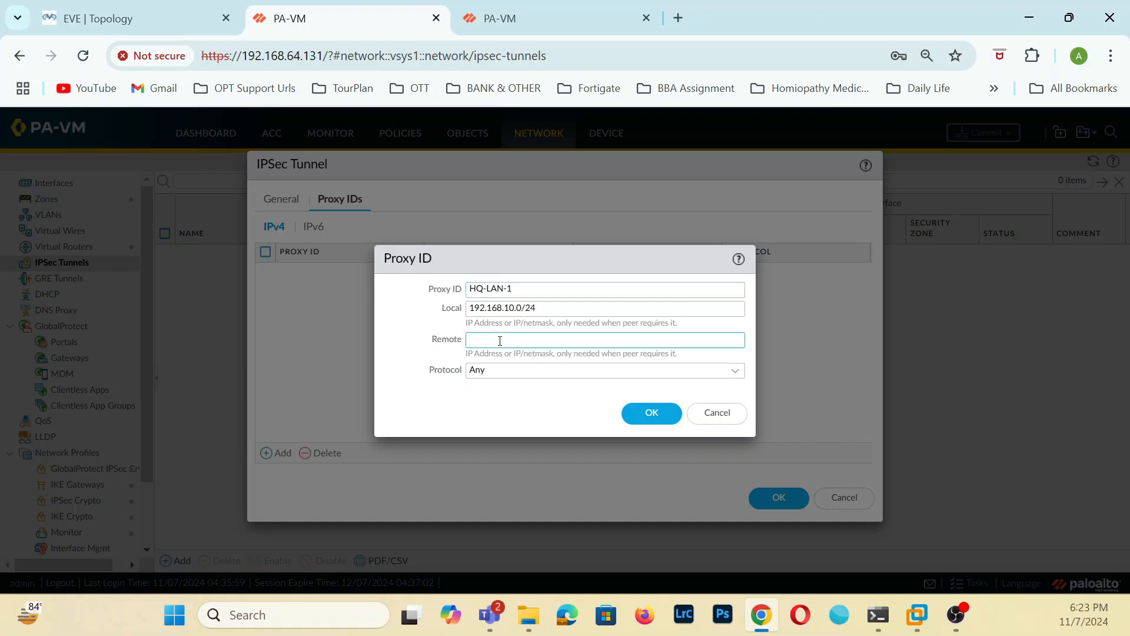
type("192.168.100")
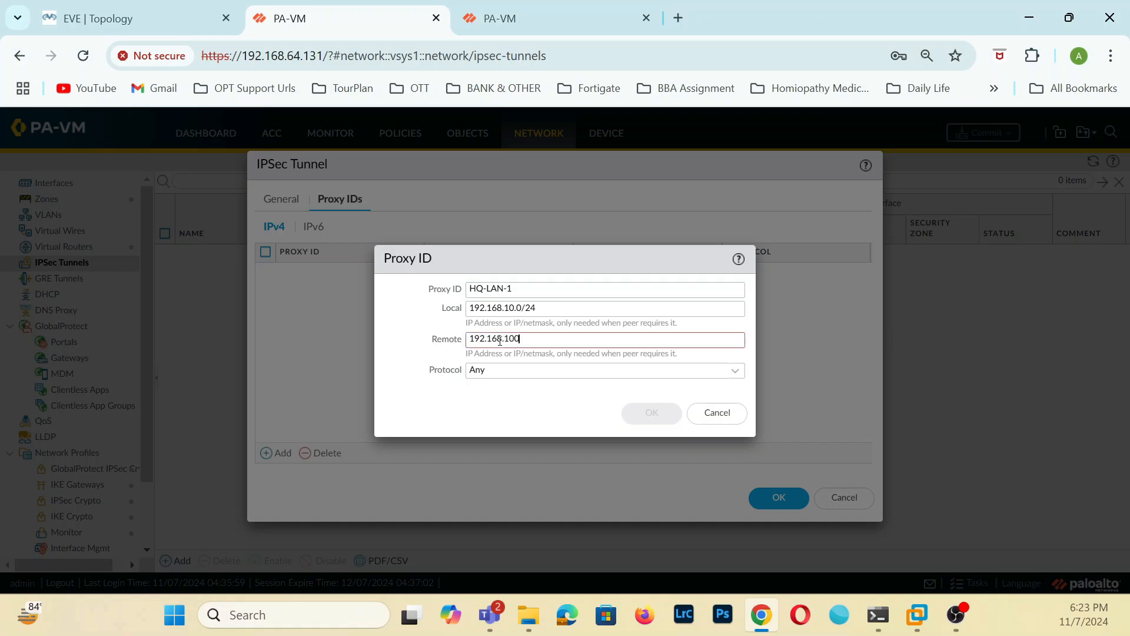
type(".0/24")
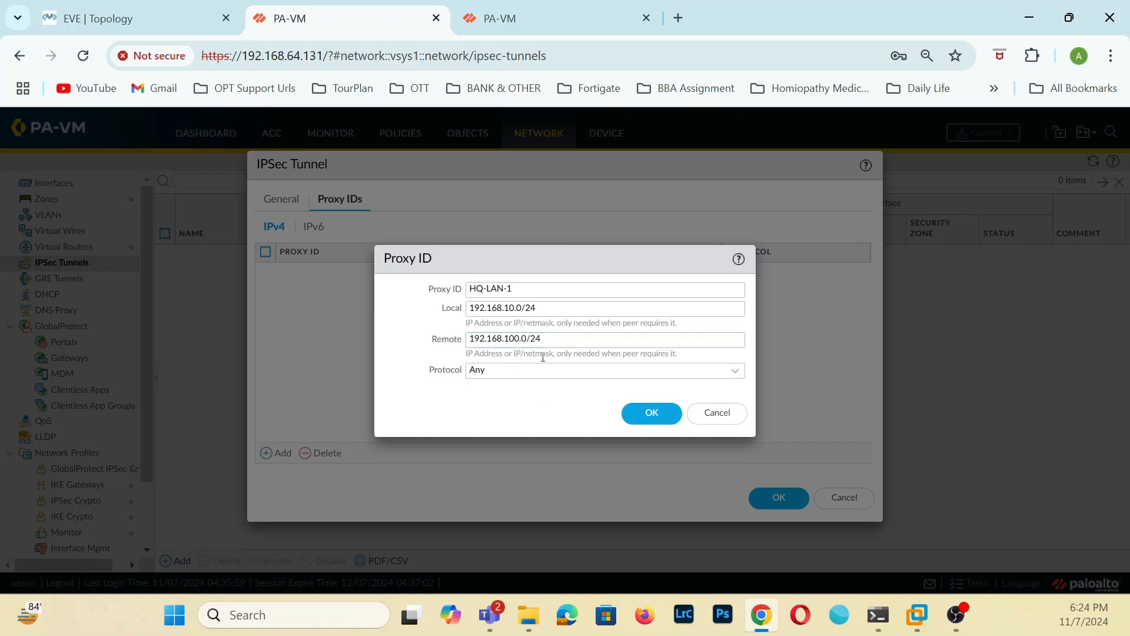
left_click(650, 412)
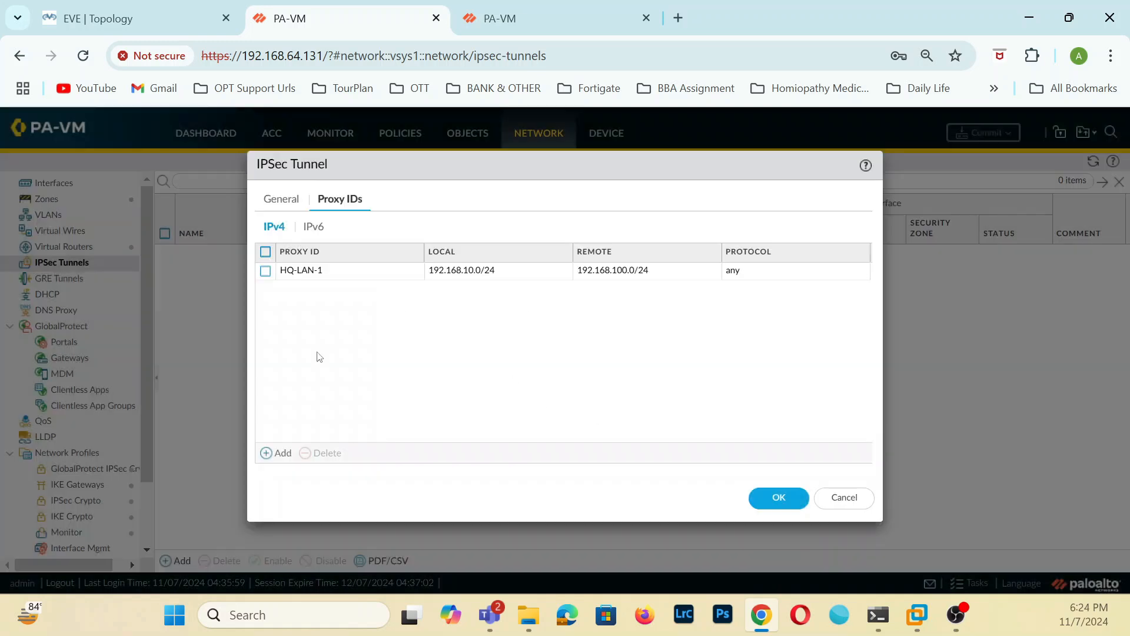
left_click(773, 498)
On the 192.168.64.130 firewall, create an IPSec tunnel named To-HQ-LAN using interface tunnel.1 and IKE gateway To-HQ-Network.
left_click(565, 21)
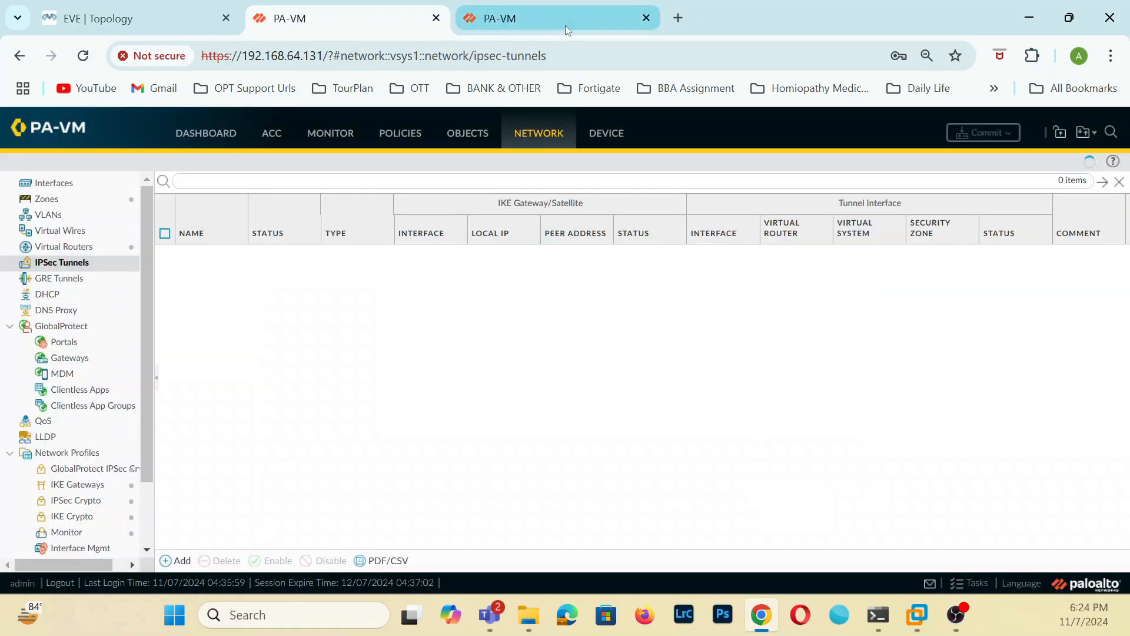
left_click(162, 565)
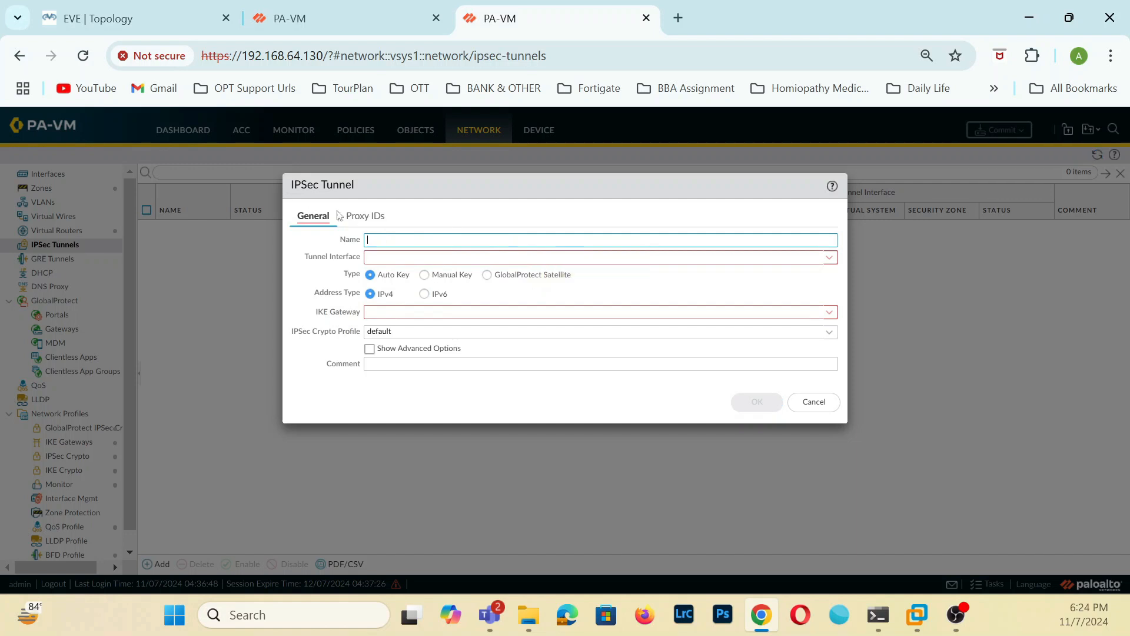
left_click(372, 221)
left_click(314, 226)
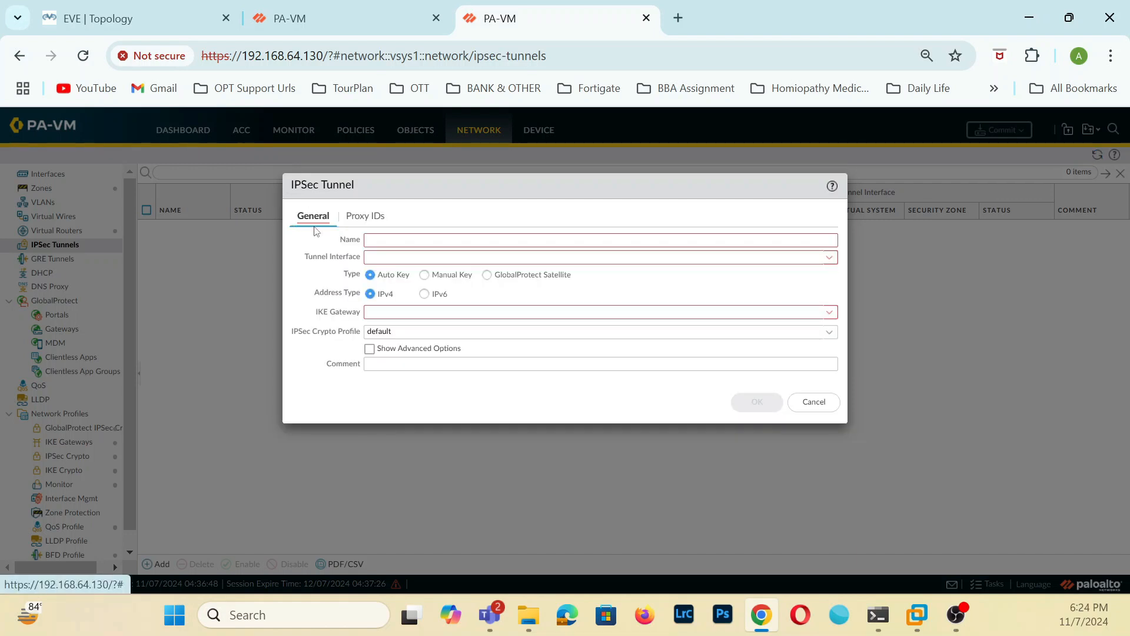
left_click(767, 240)
type("To")
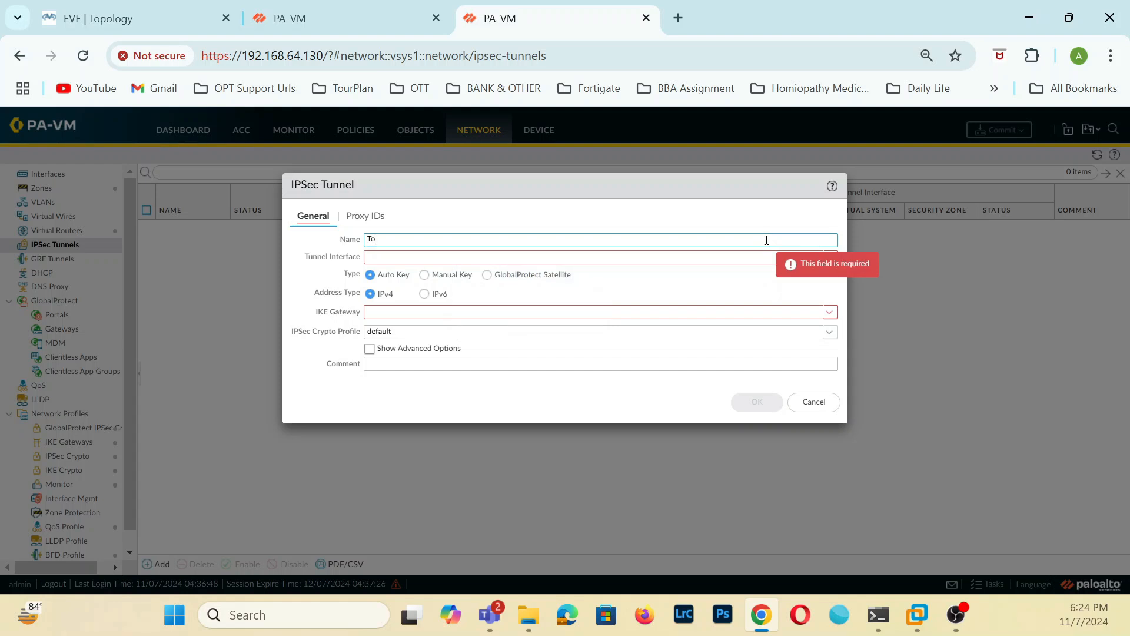
type("-HQ-LAN")
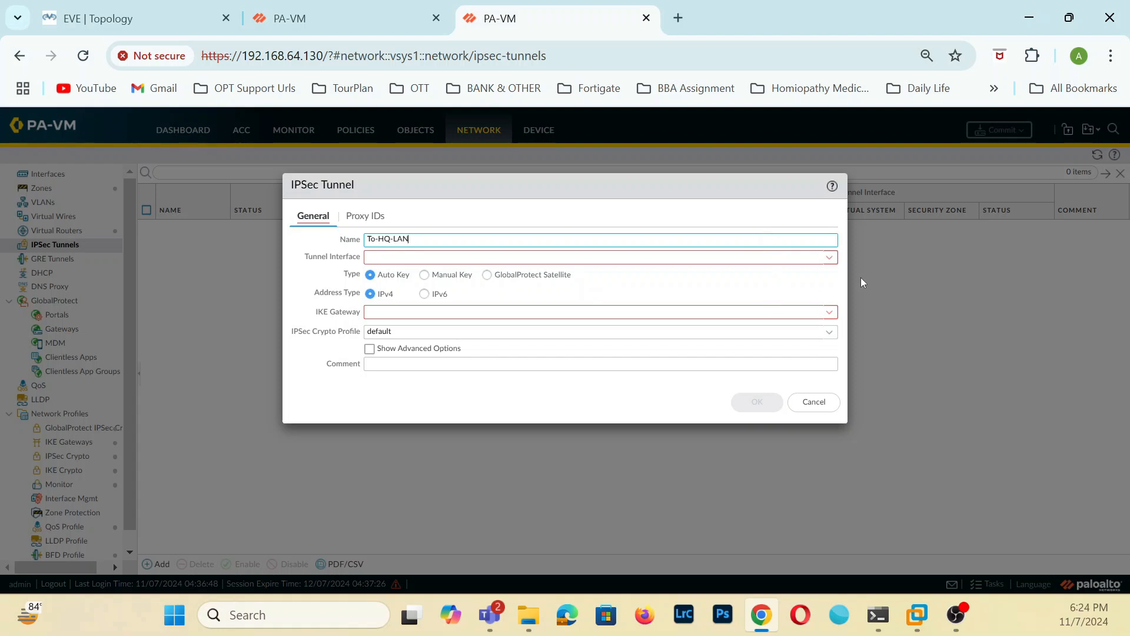
left_click(830, 258)
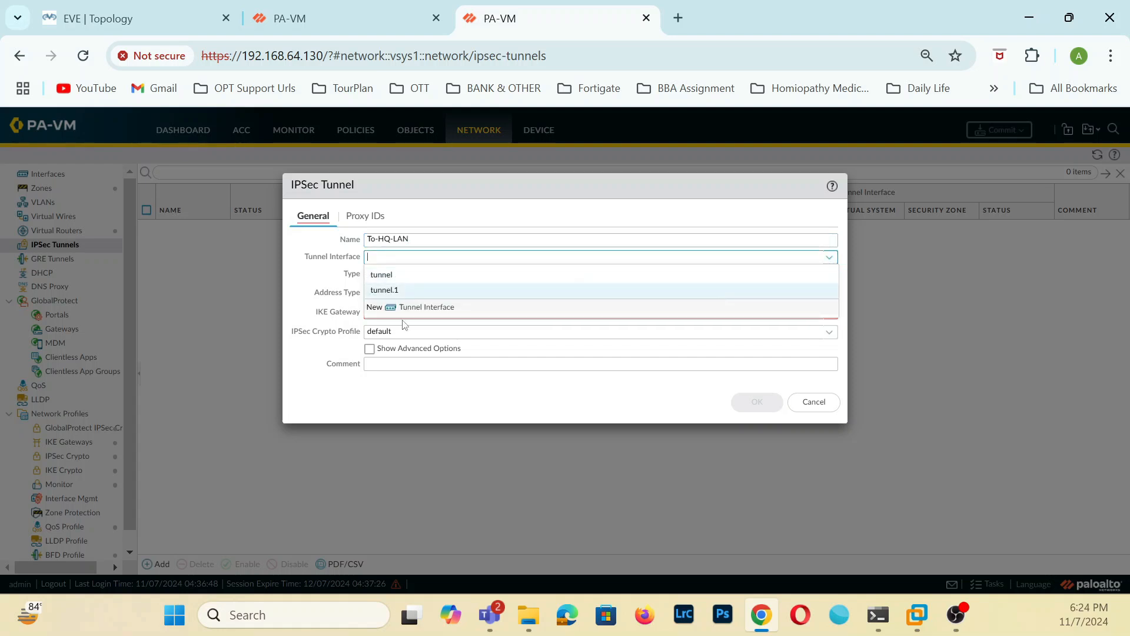
left_click(417, 295)
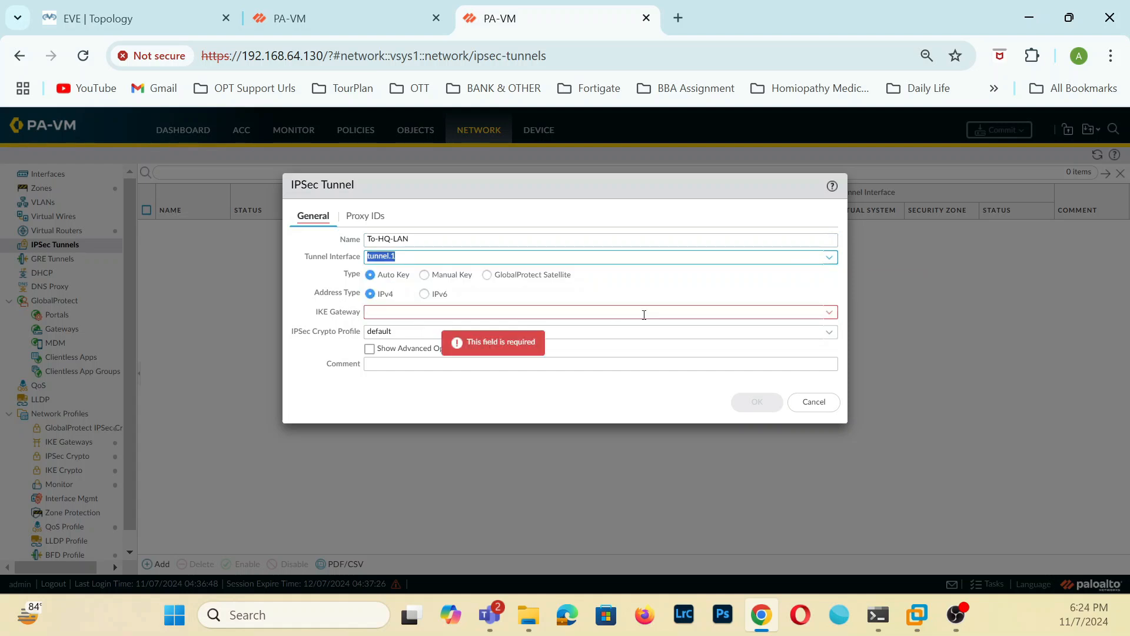
left_click(829, 313)
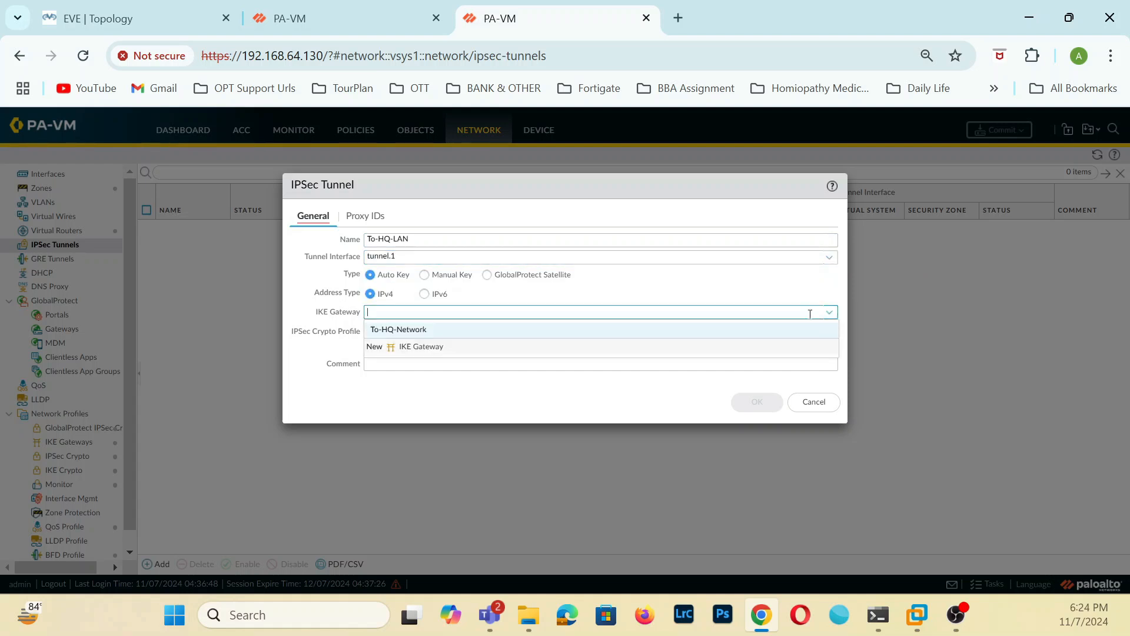
left_click(407, 327)
left_click(753, 402)
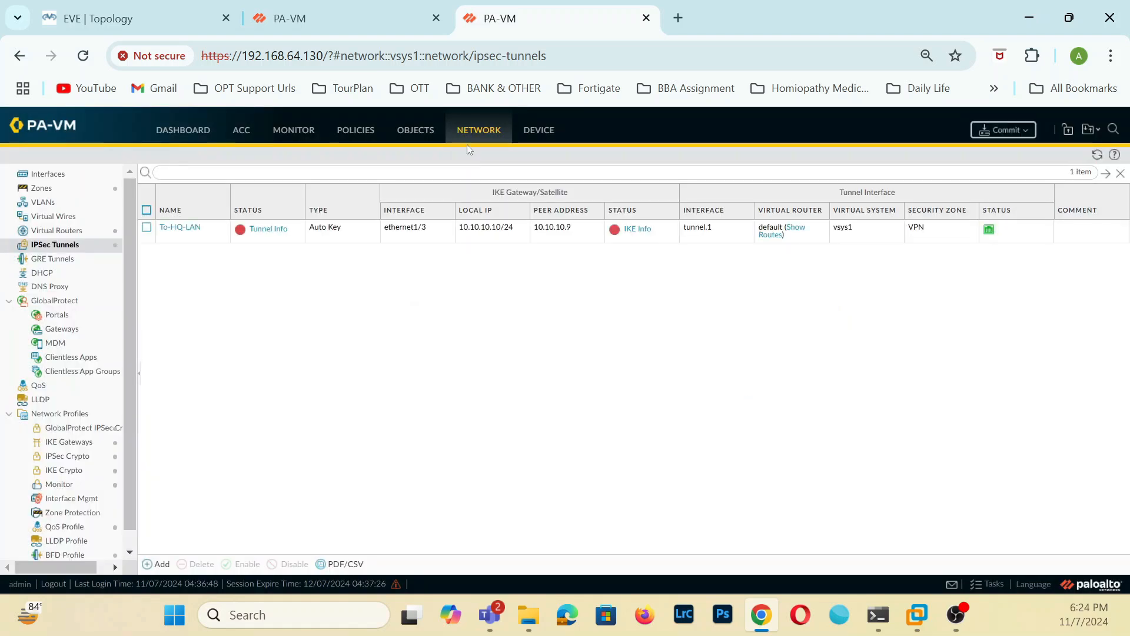
Commit all IPSec tunnel changes on both the 192.168.64.130 and 192.168.64.131 firewalls.
left_click(319, 15)
left_click(624, 26)
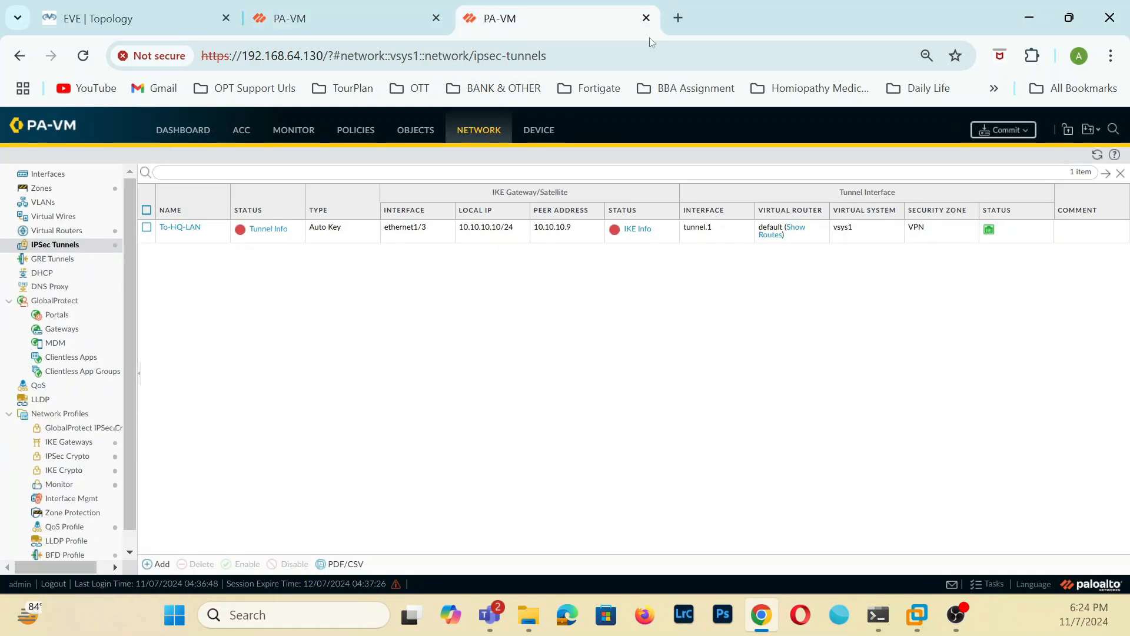
left_click(977, 131)
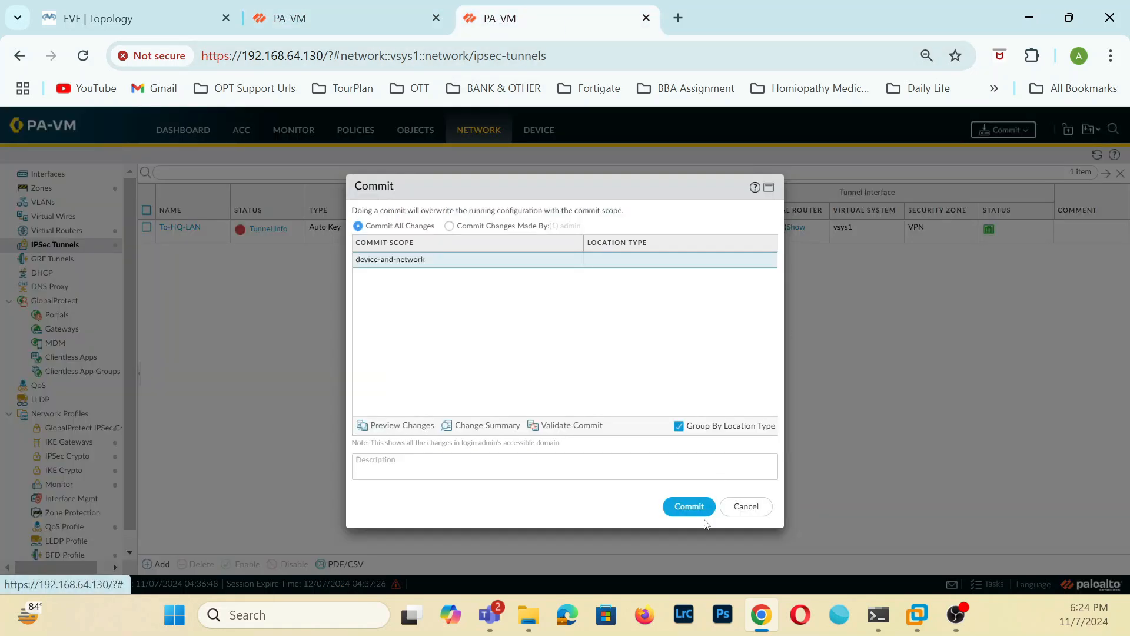
left_click(688, 506)
left_click(373, 24)
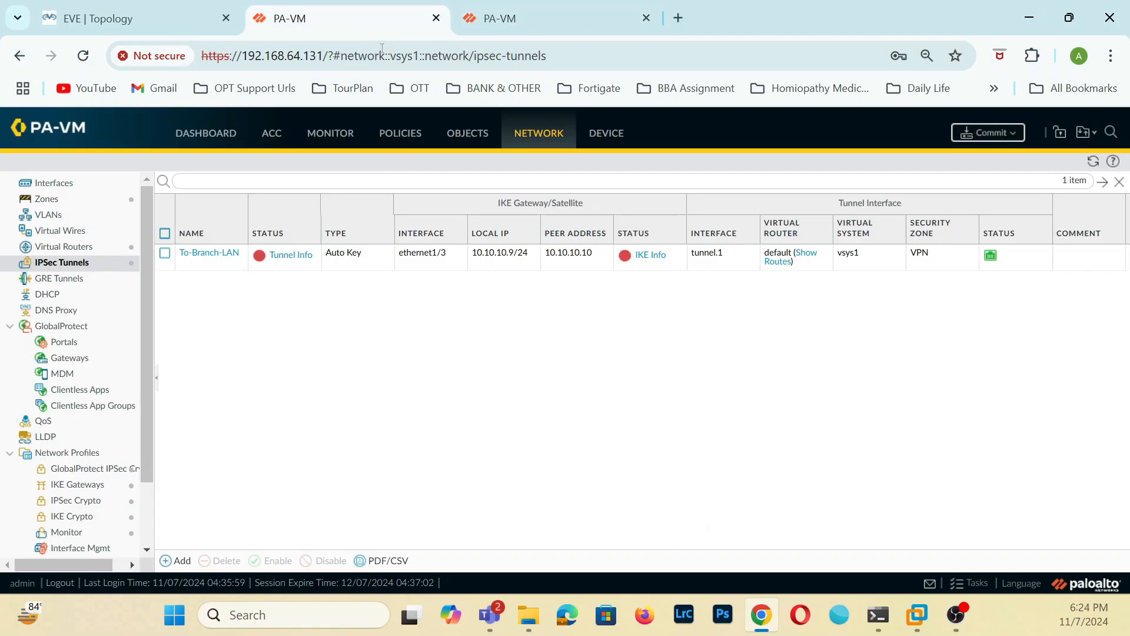
left_click(965, 131)
left_click(702, 525)
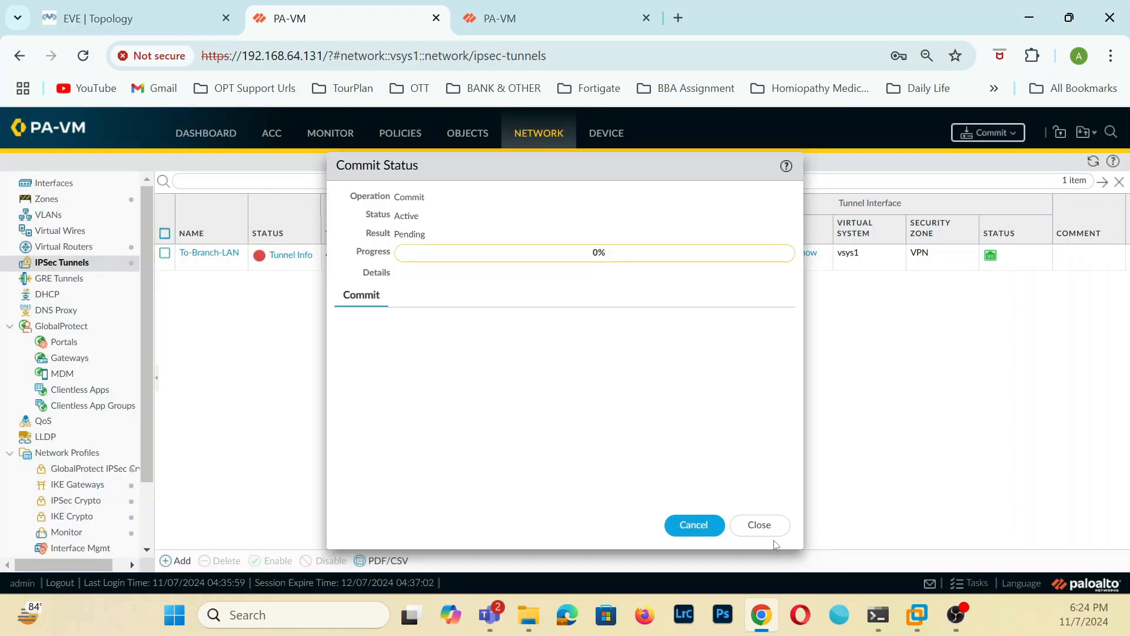
left_click(759, 525)
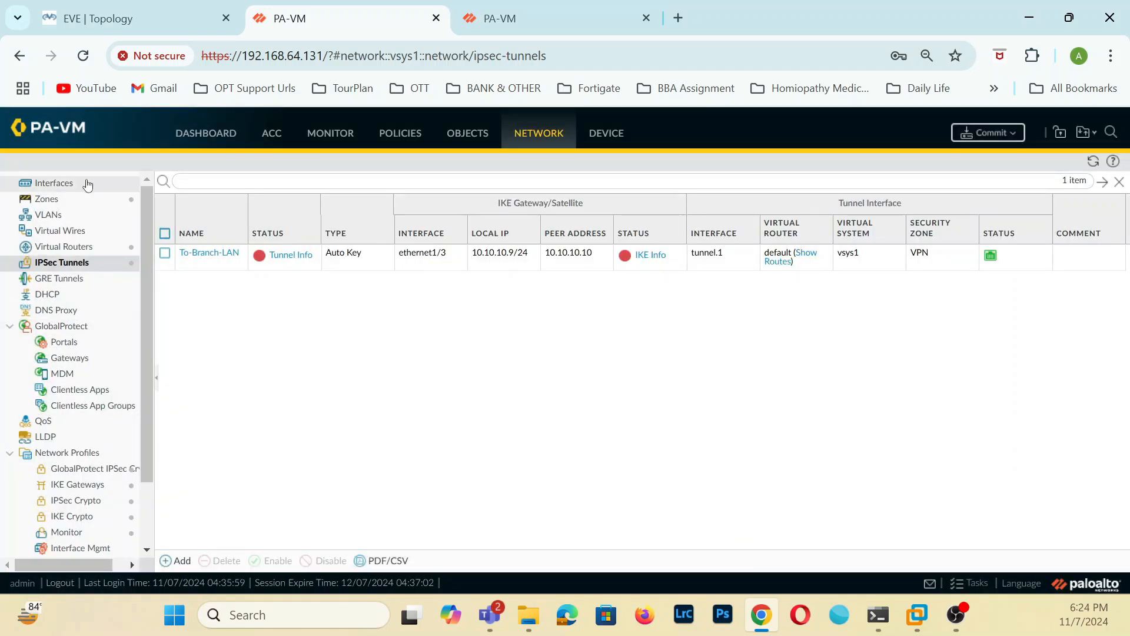
In the default virtual router, start an IPv4 static route named To-Breanch-LAN with destination 192.168.100.0/24.
left_click(66, 248)
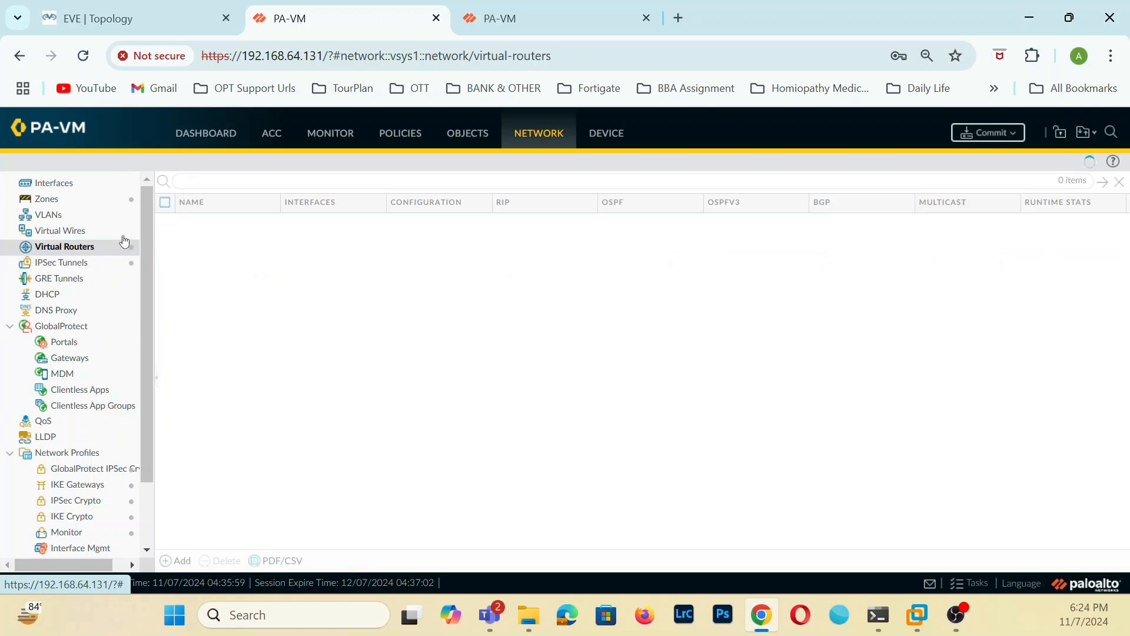
left_click(195, 221)
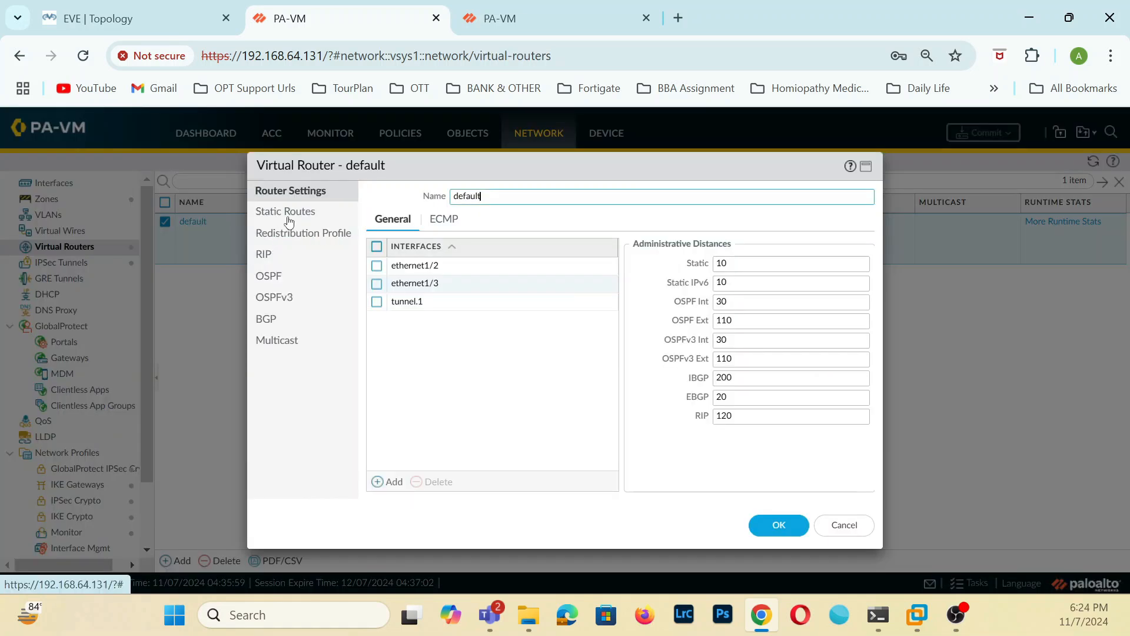
left_click(287, 214)
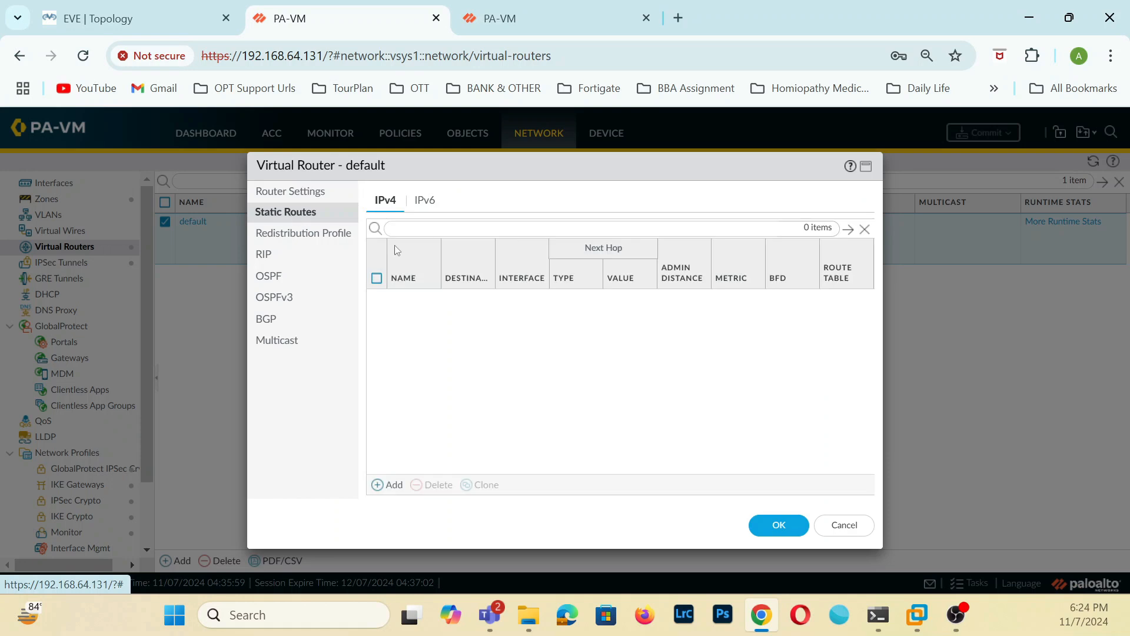
left_click(391, 485)
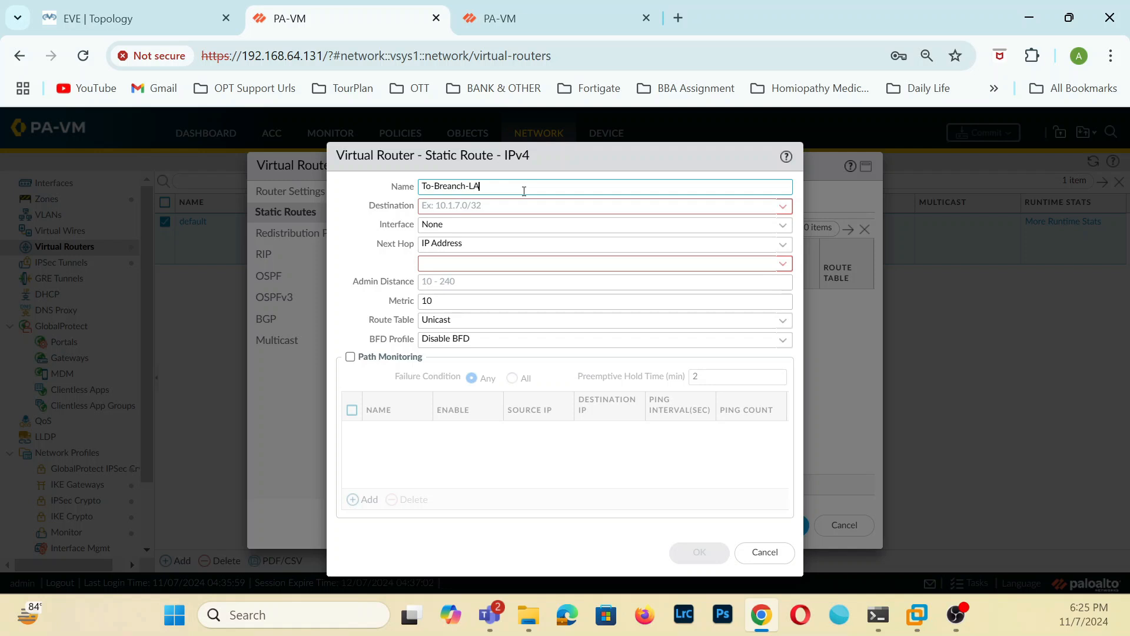
left_click(488, 205)
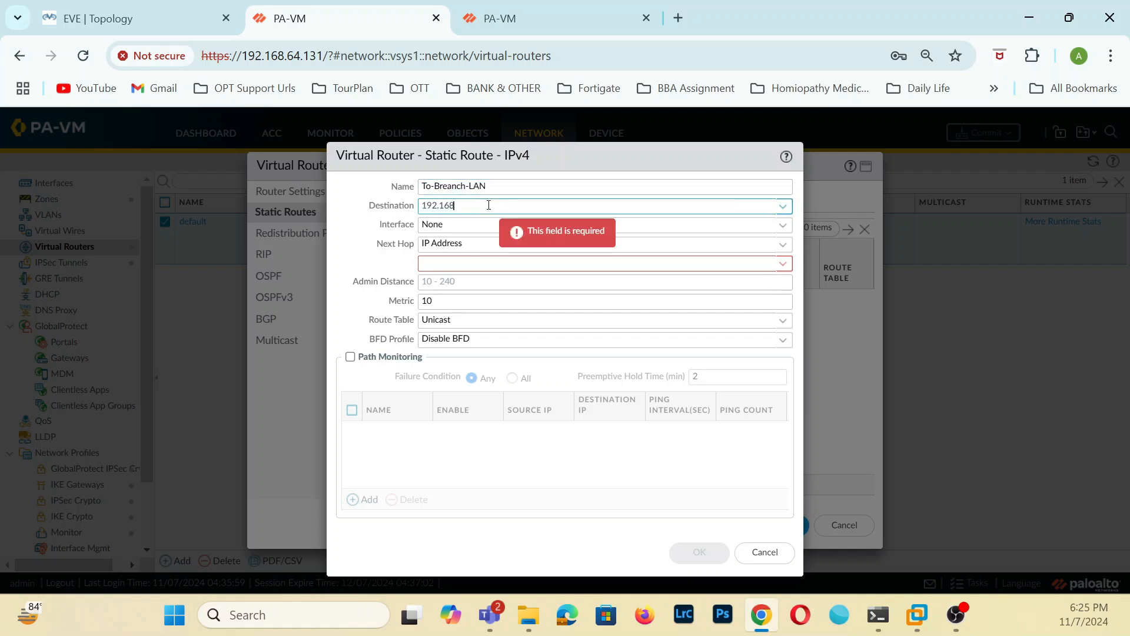
type("192.168.100.0/24")
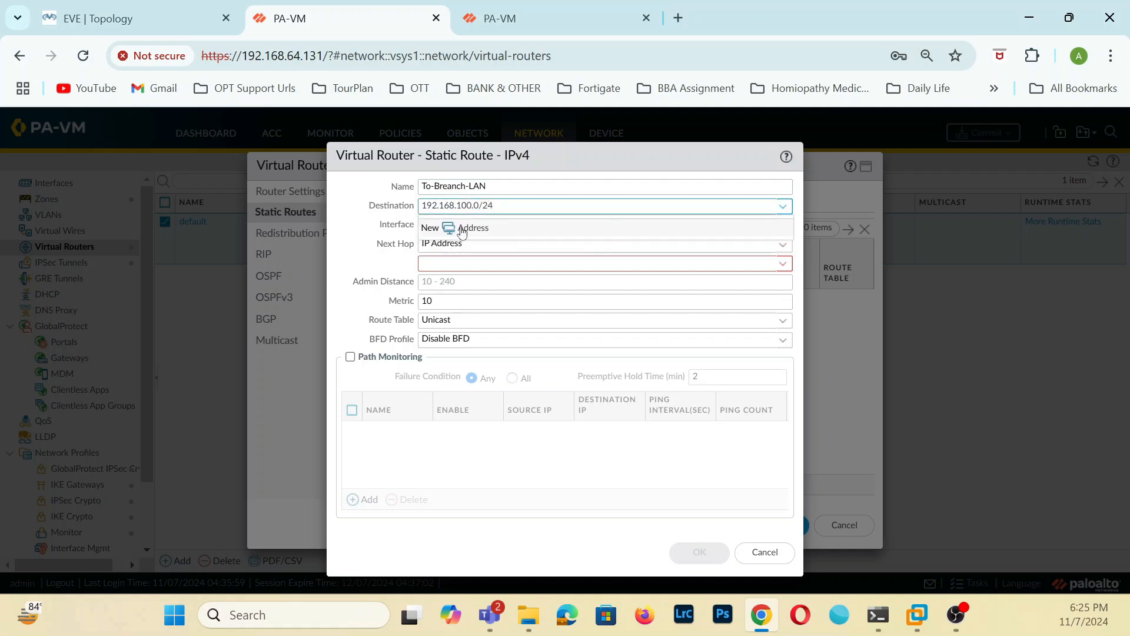
Set the static route's interface to tunnel.1 and next hop to None, and save the route and the virtual router.
left_click(392, 259)
left_click(789, 228)
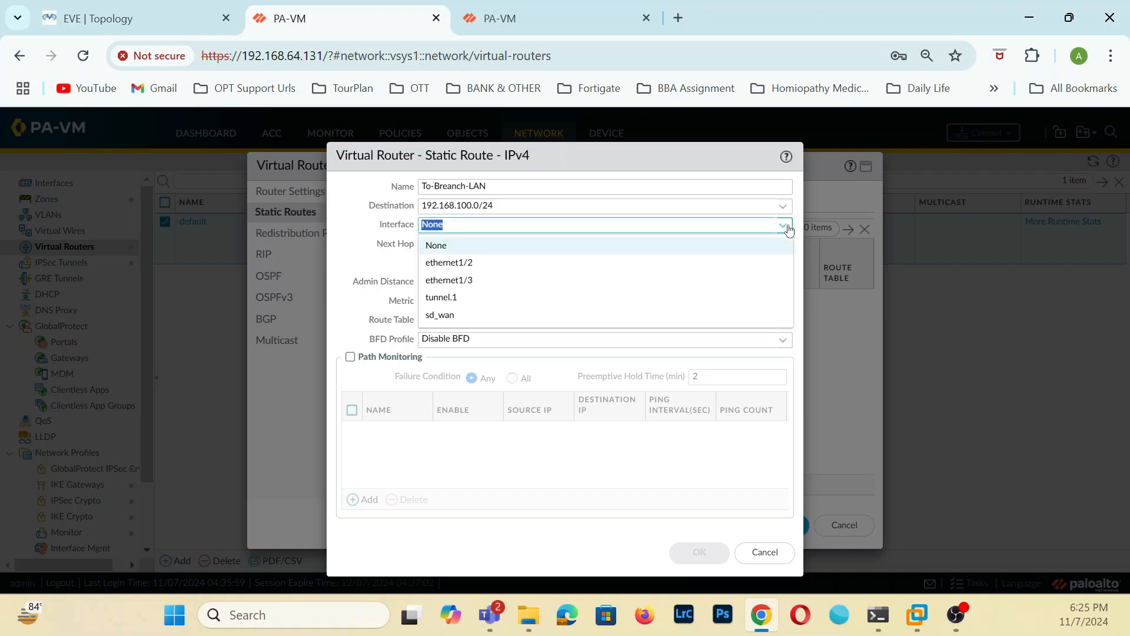
left_click(494, 305)
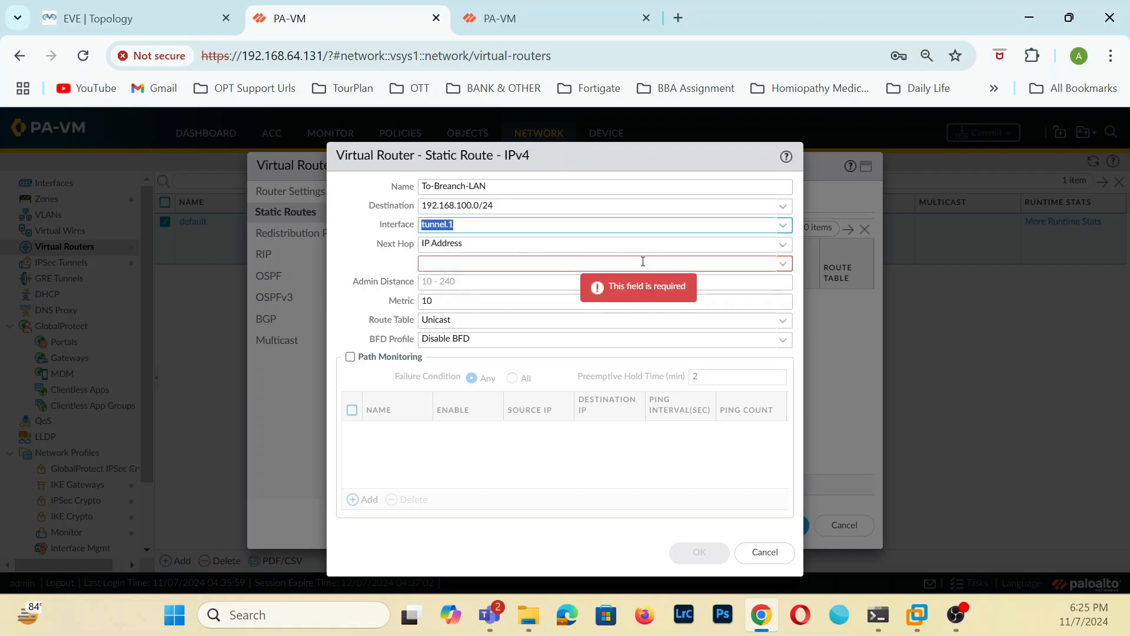
left_click(782, 246)
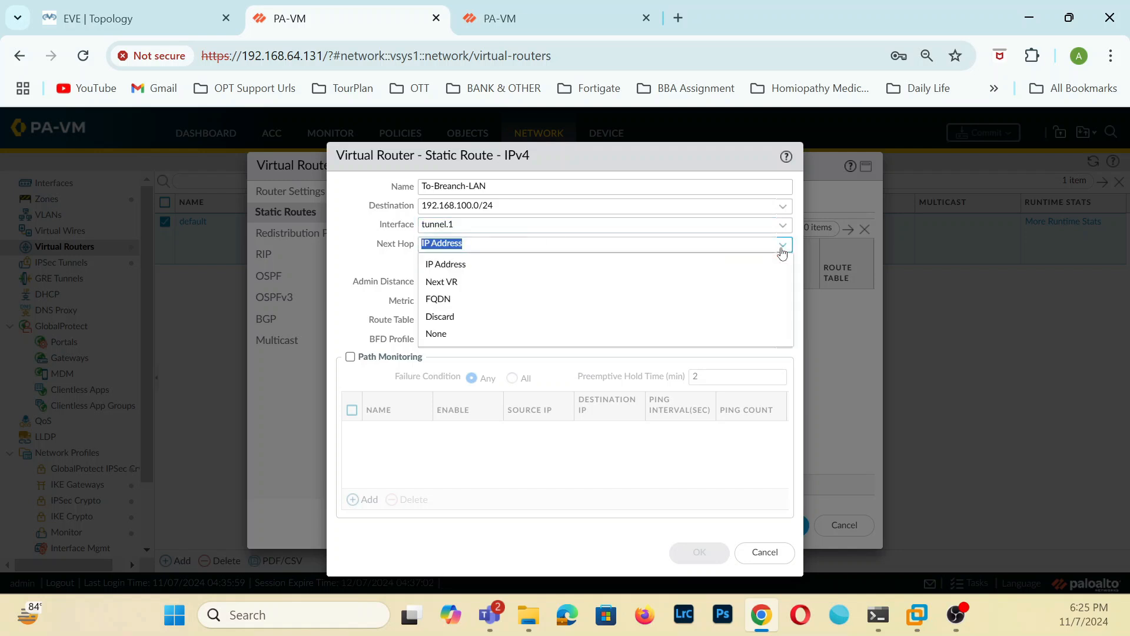
left_click(457, 333)
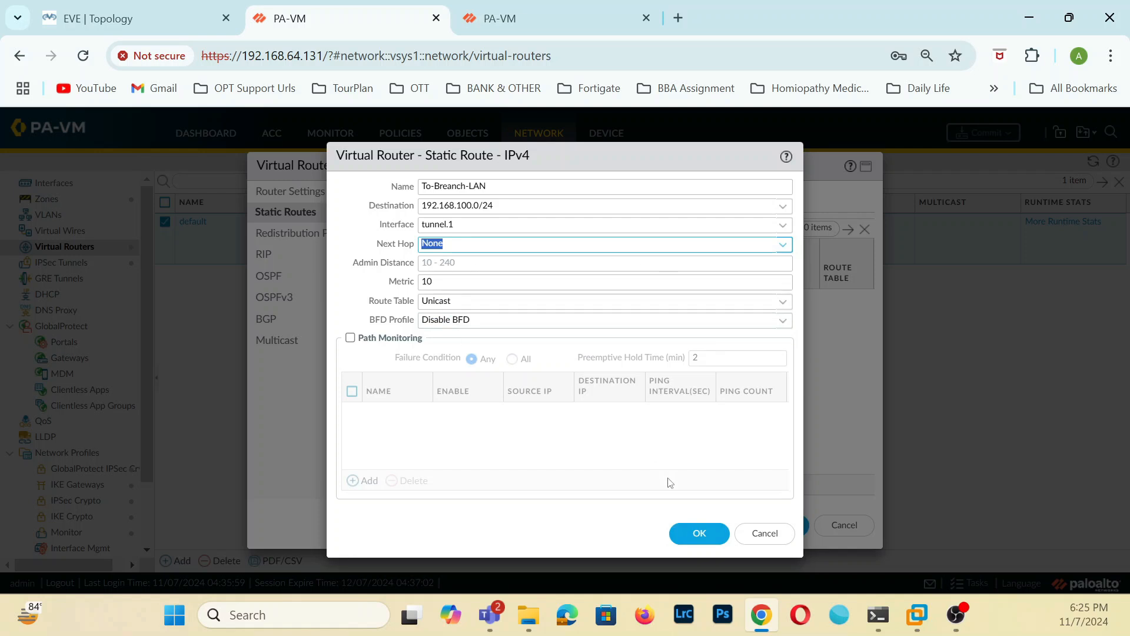
left_click(698, 532)
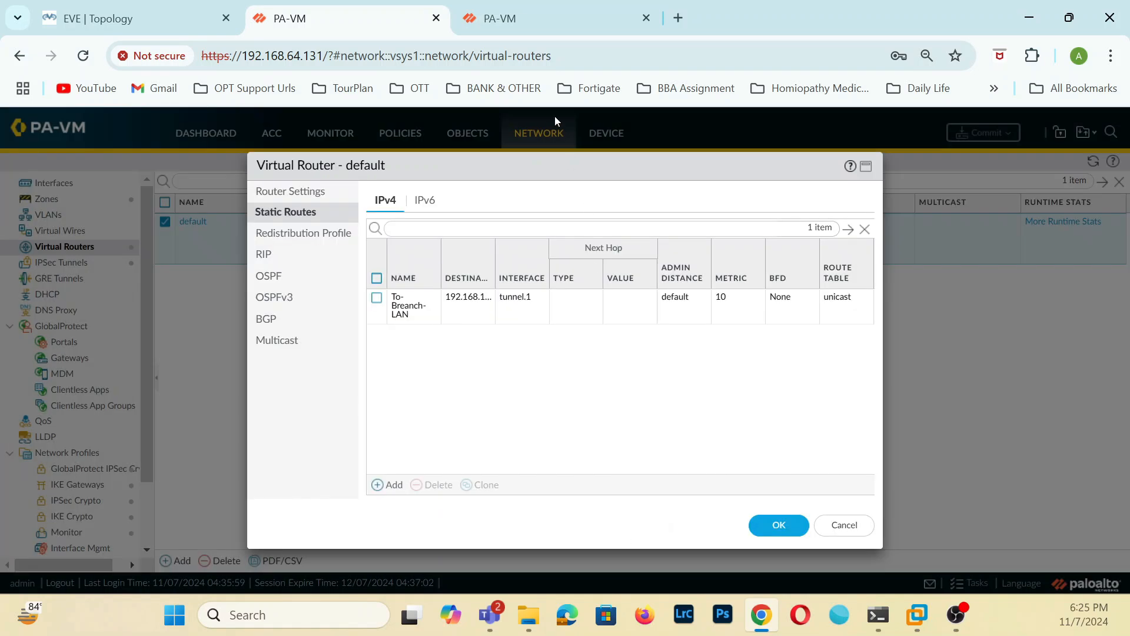
left_click(779, 524)
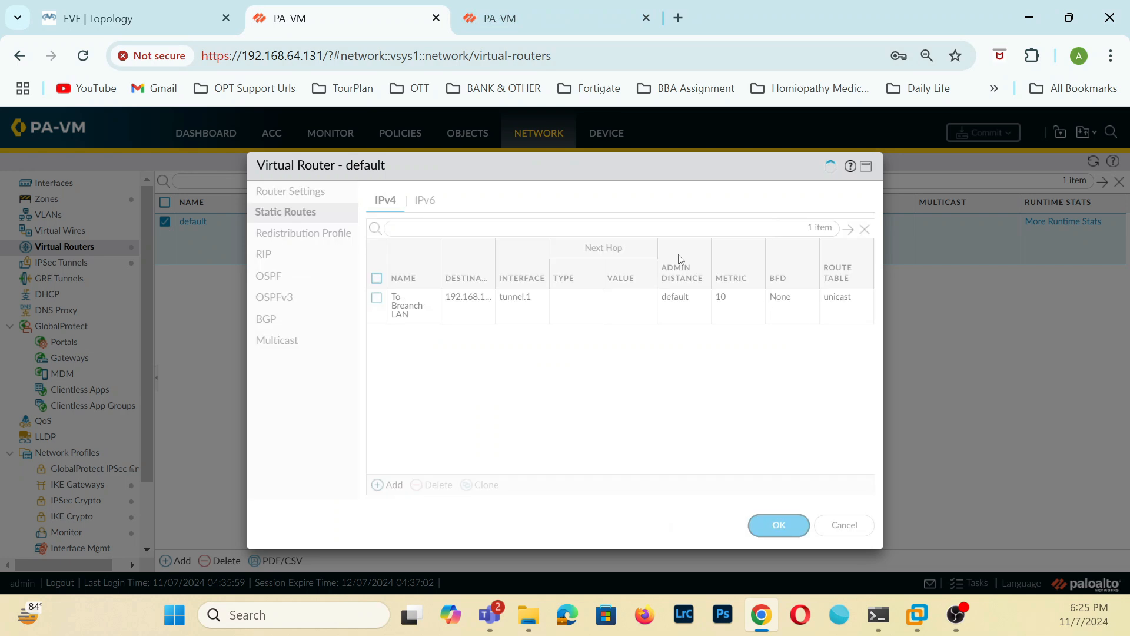
On the 192.168.64.130 firewall's default virtual router, start an IPv4 static route named To-HQ-LAN-1 with destination 192.168.10.0/24.
left_click(498, 26)
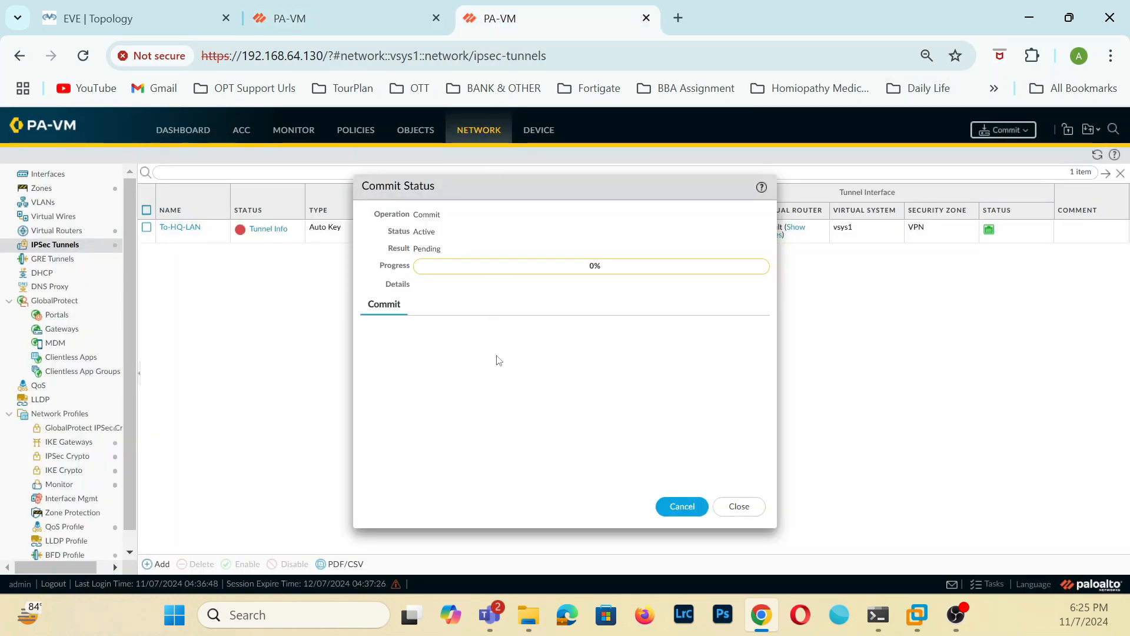
left_click(744, 510)
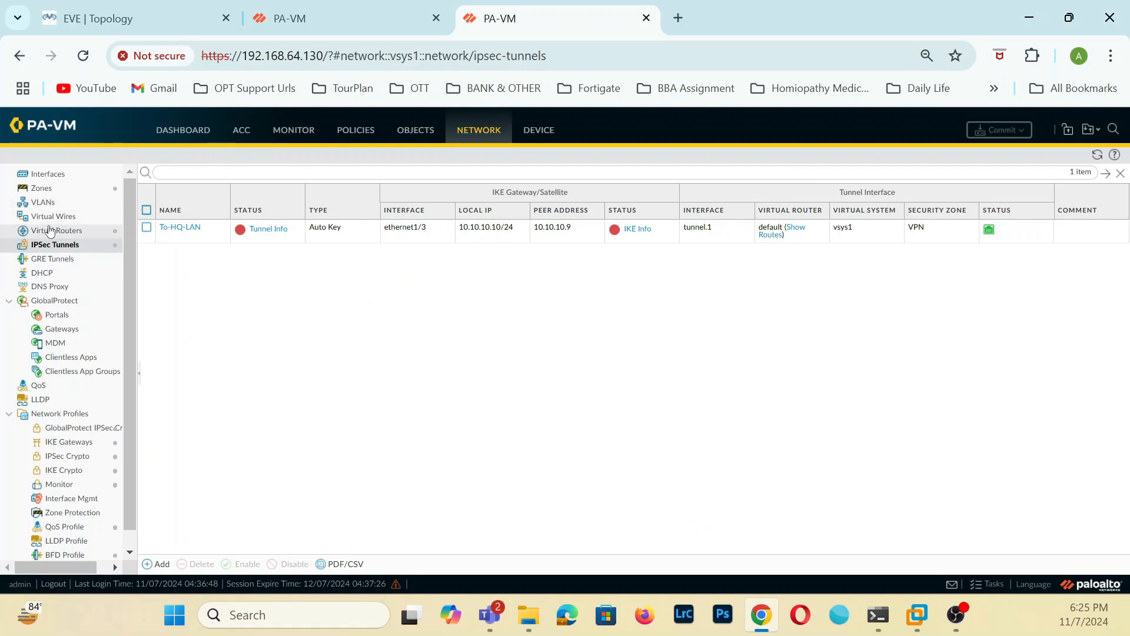
left_click(51, 230)
left_click(173, 212)
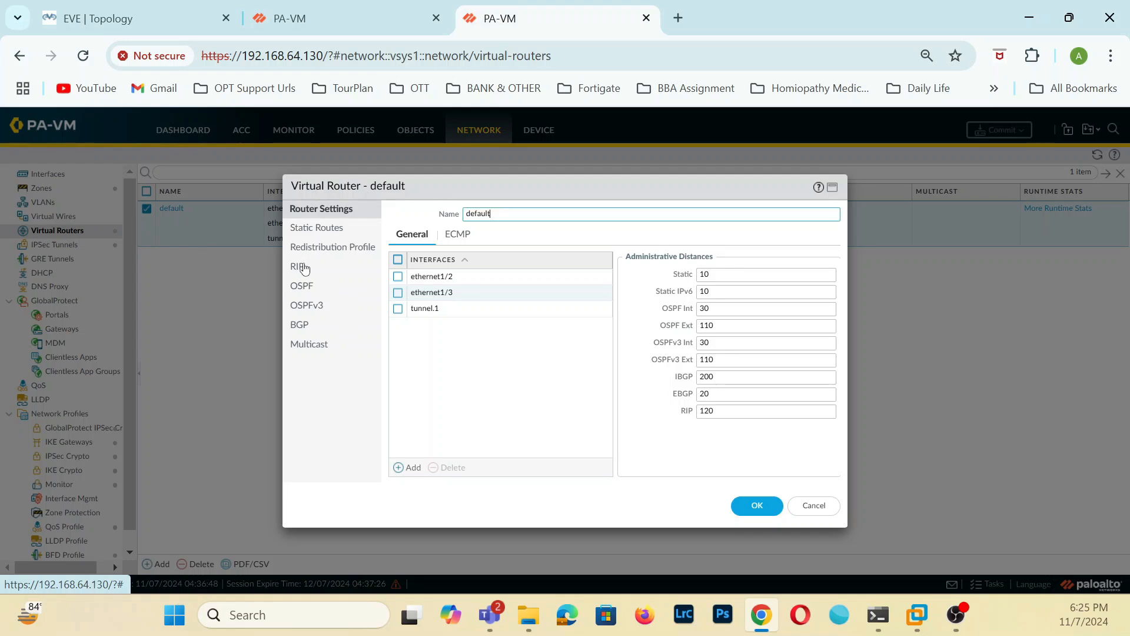
left_click(321, 228)
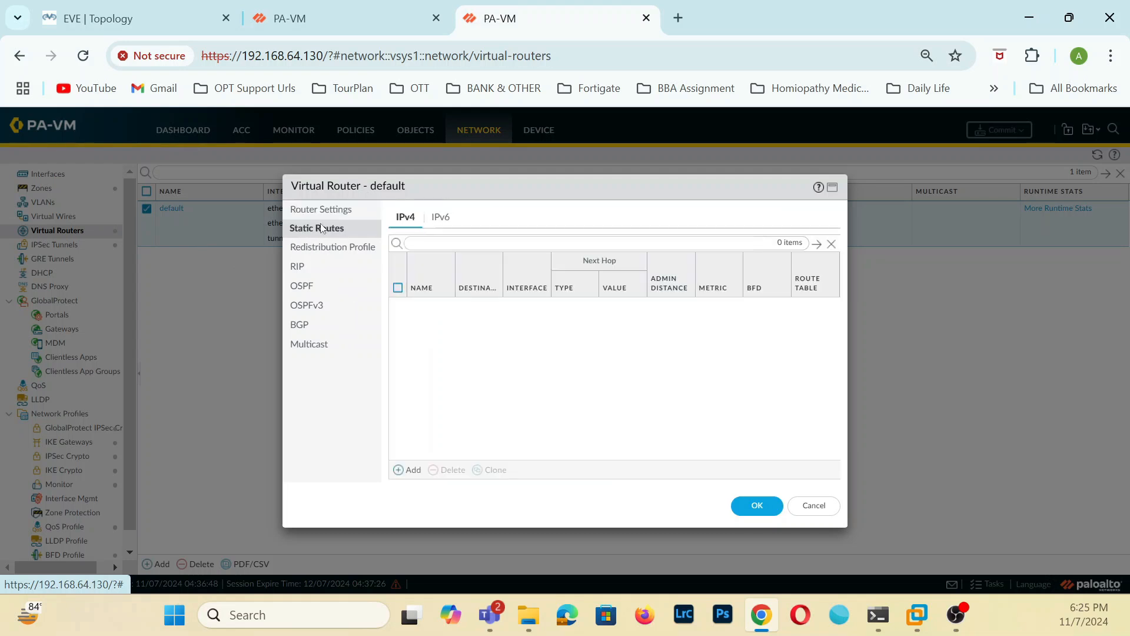
left_click(411, 470)
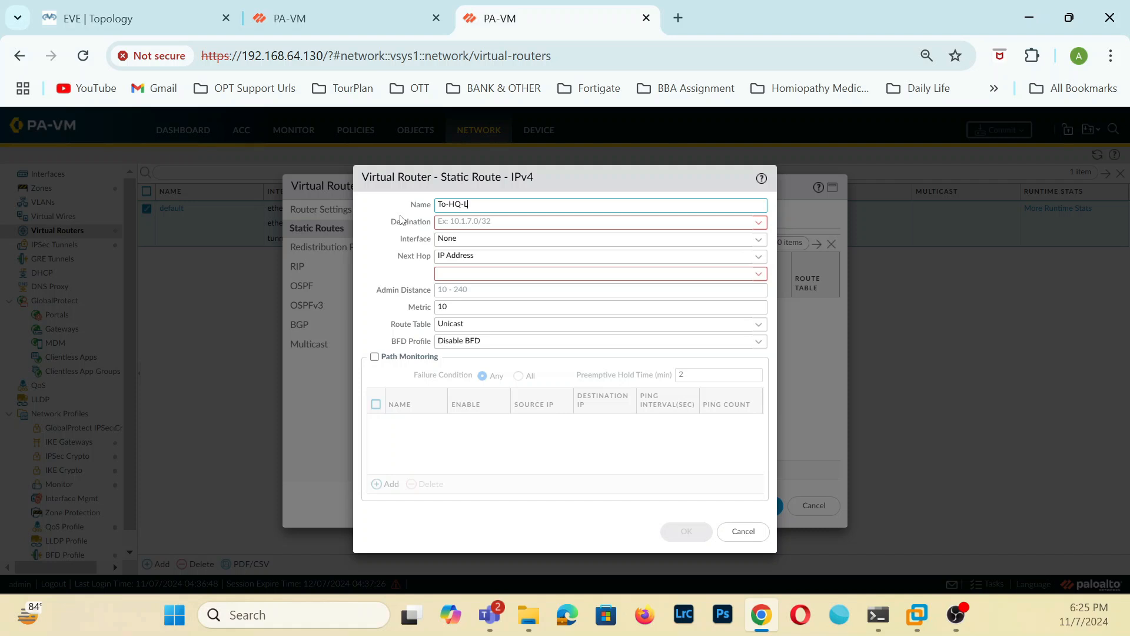
left_click(565, 223)
left_click(506, 204)
type("-1")
left_click(483, 225)
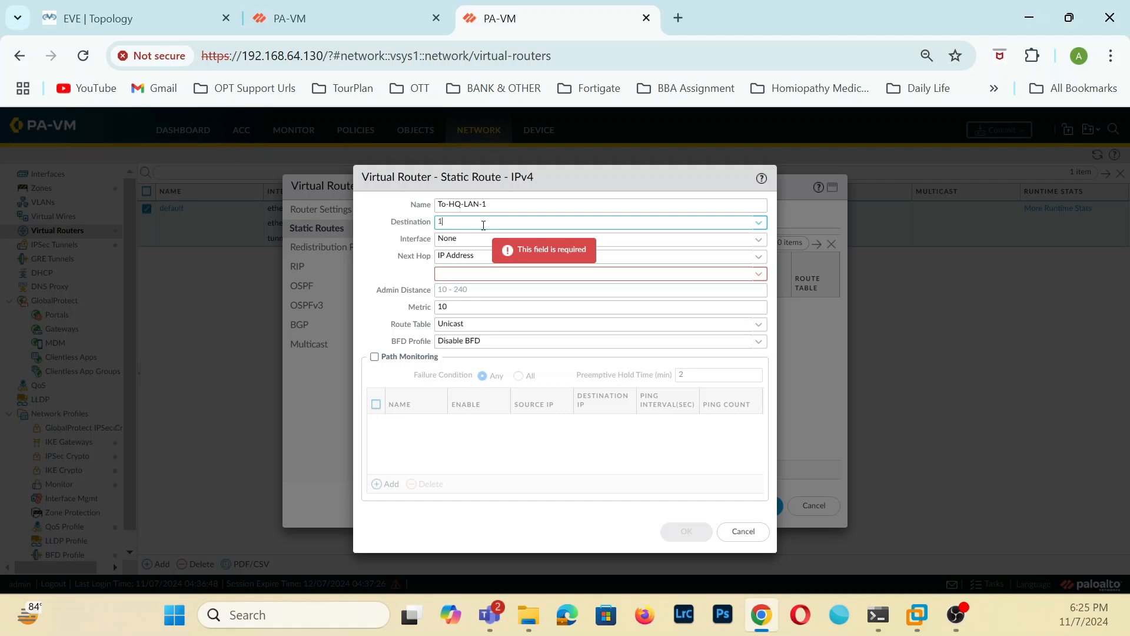
type("192.168.10.0/24")
Route To-HQ-LAN-1 through interface tunnel.1 with next hop None, and save the route and the virtual router.
left_click(596, 290)
left_click(758, 240)
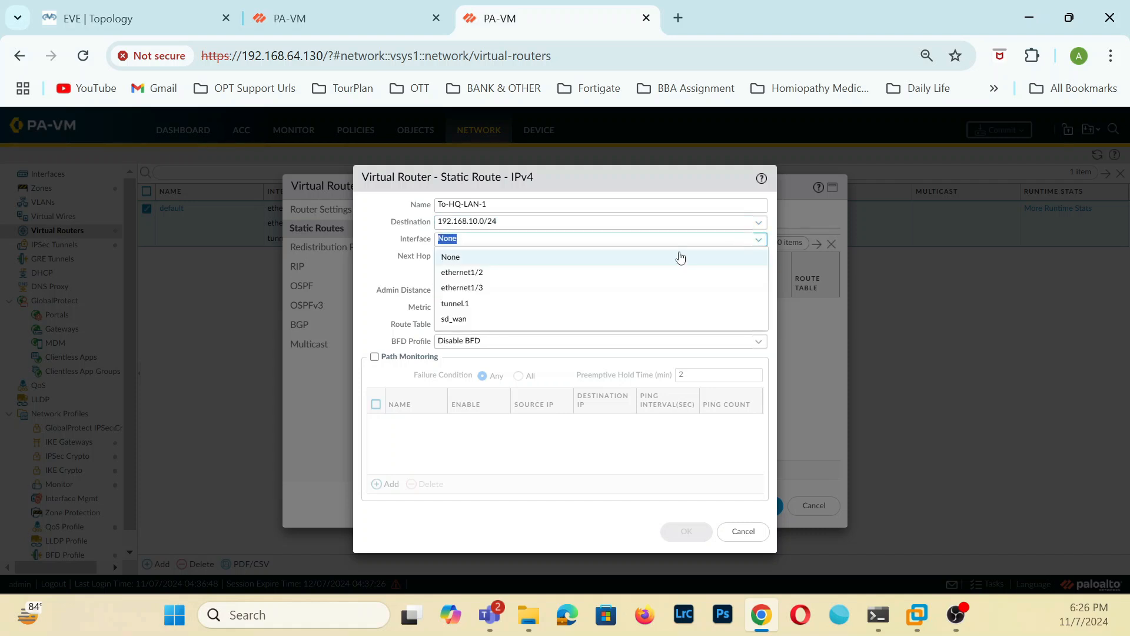
left_click(442, 303)
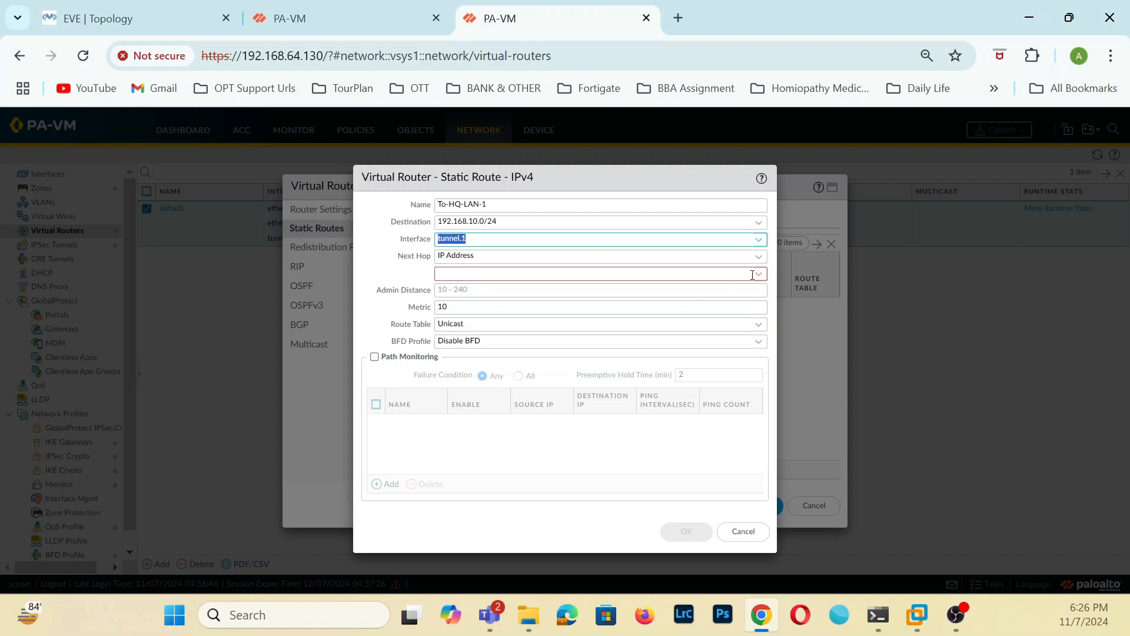
left_click(759, 257)
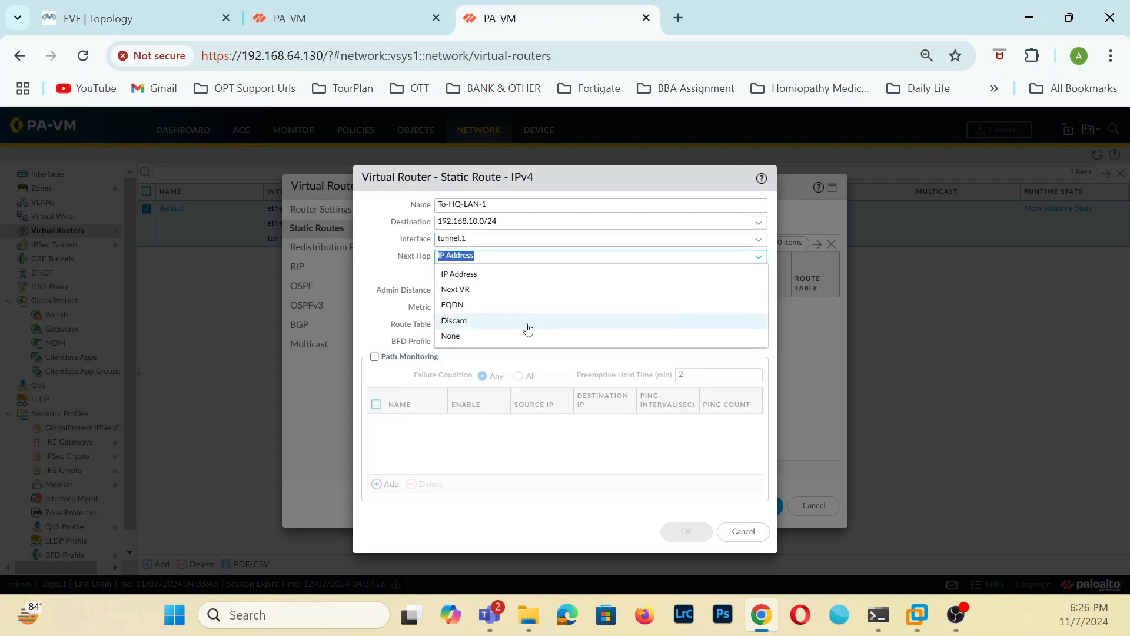
left_click(492, 338)
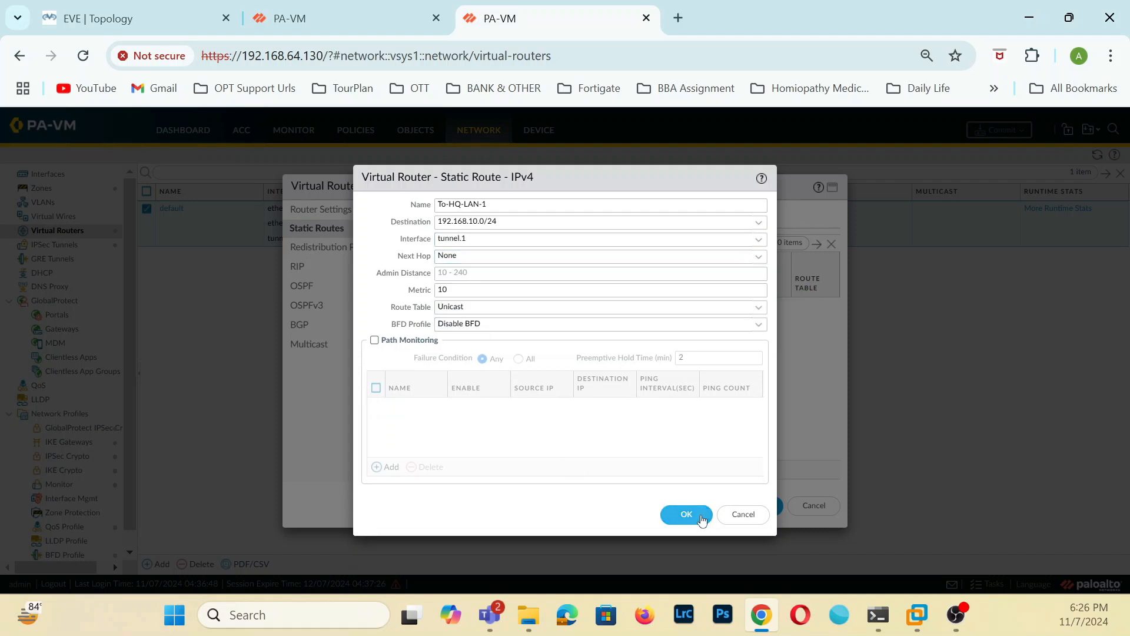
left_click(688, 514)
left_click(746, 506)
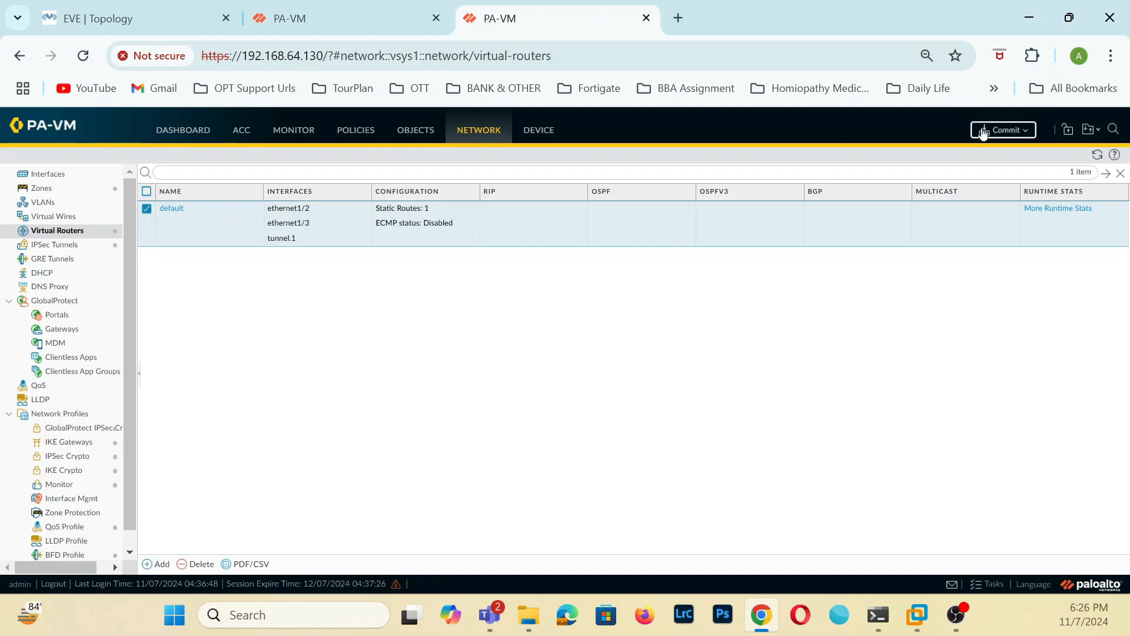
Commit the static route changes on both the 192.168.64.131 and 192.168.64.130 firewalls.
left_click(386, 20)
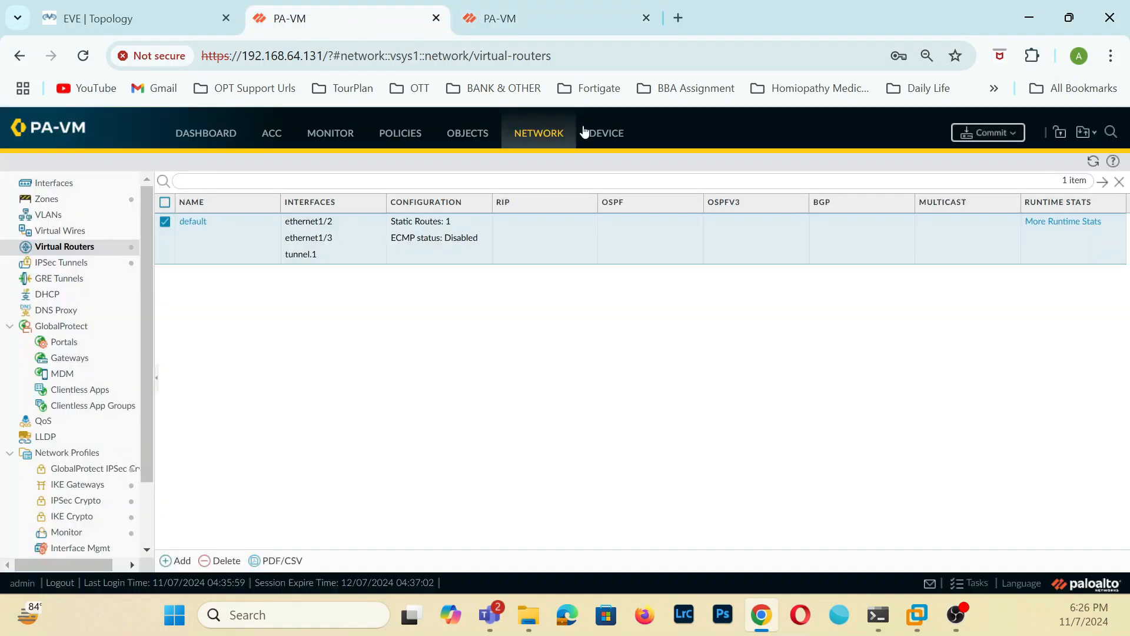
left_click(988, 132)
left_click(522, 5)
left_click(689, 506)
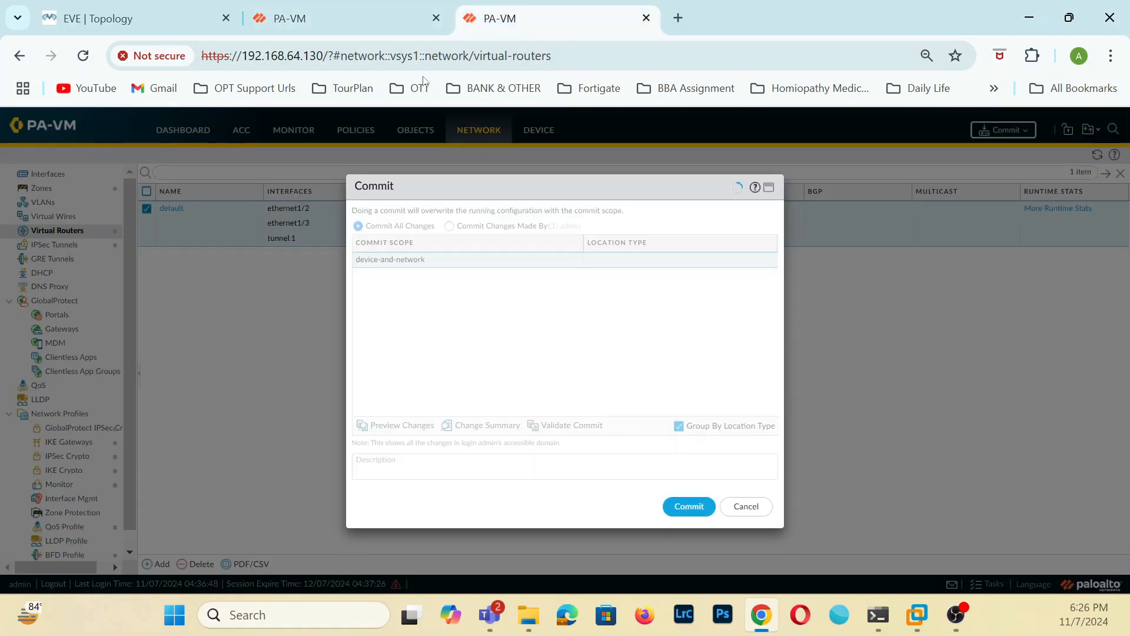
left_click(373, 5)
left_click(704, 525)
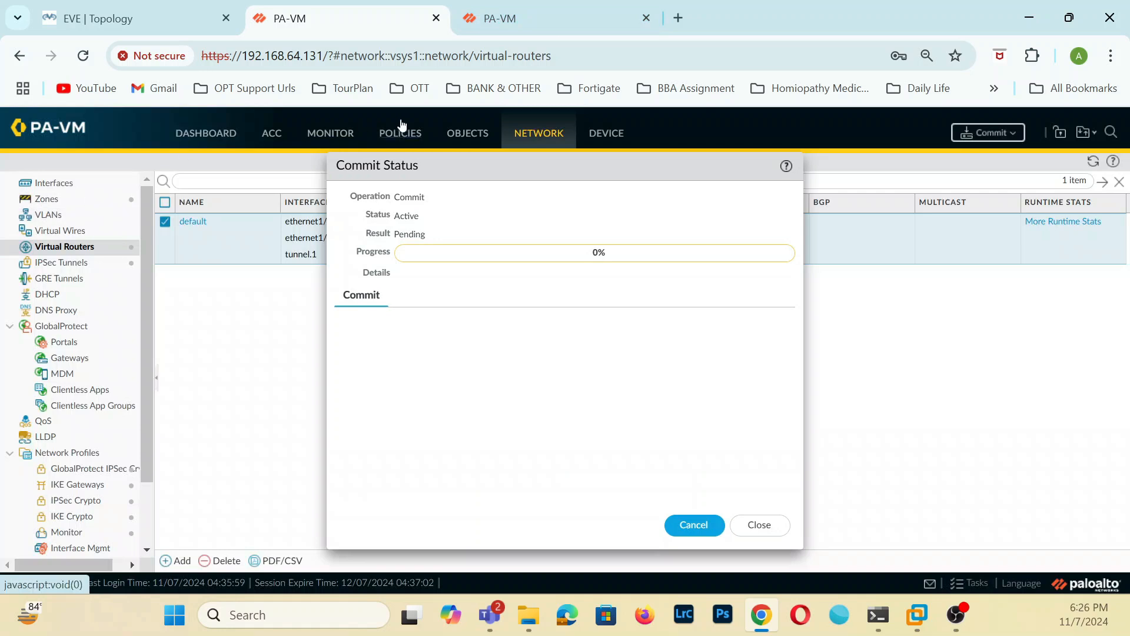
On the 192.168.64.131 firewall, start a named security policy rule with LAN and VPN as source zones.
left_click(415, 140)
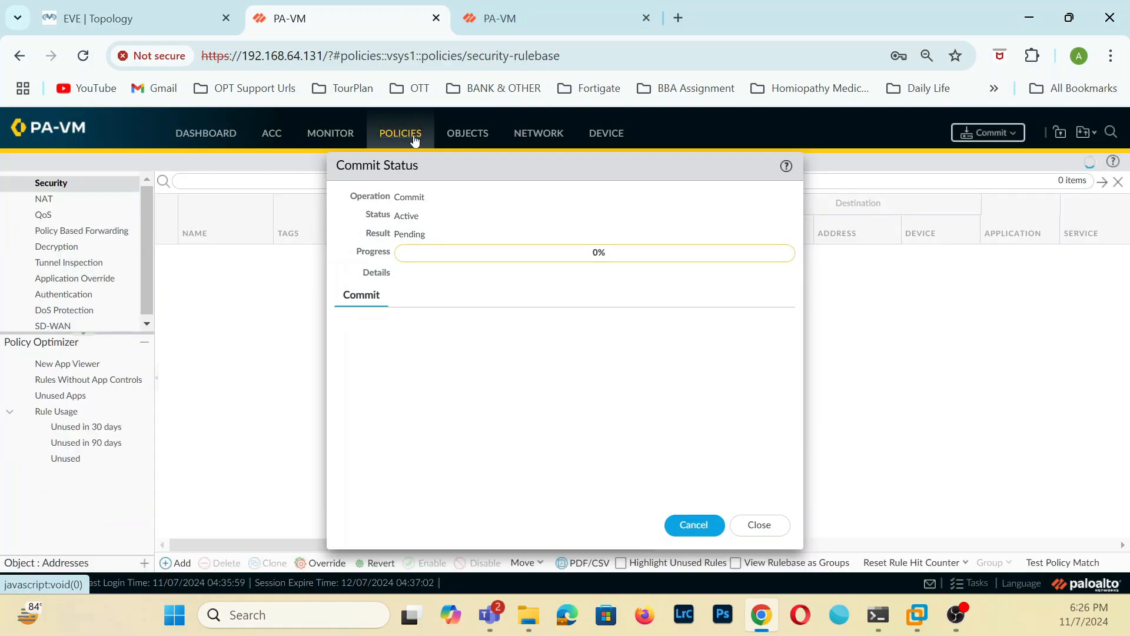
left_click(755, 525)
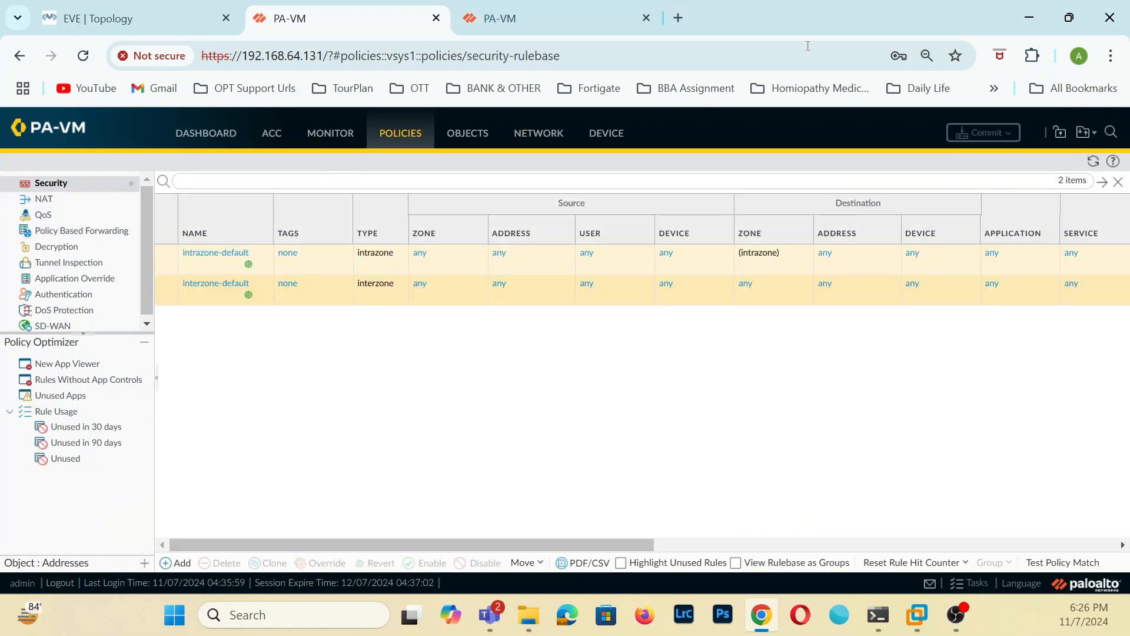
left_click(175, 562)
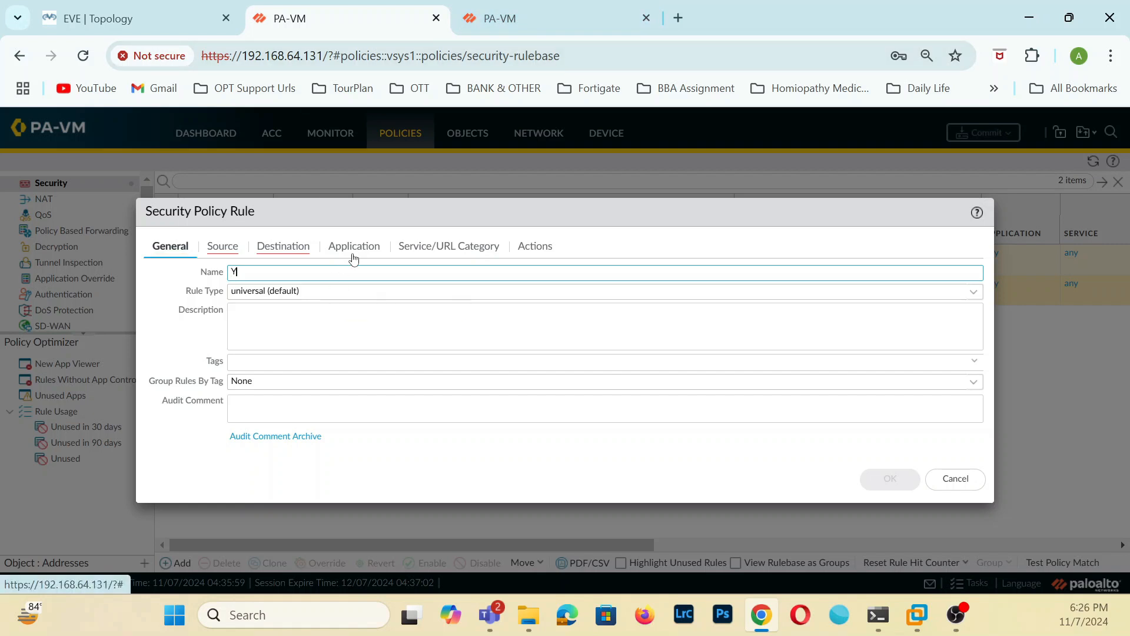
type("To_")
key("BackSpace")
left_click(225, 246)
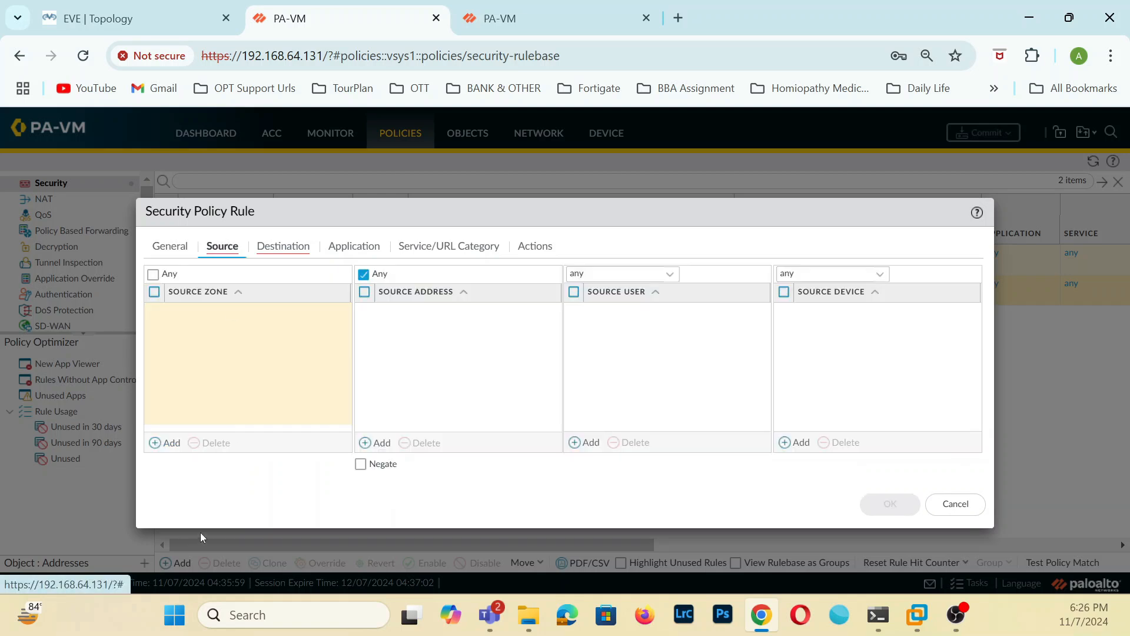
left_click(167, 443)
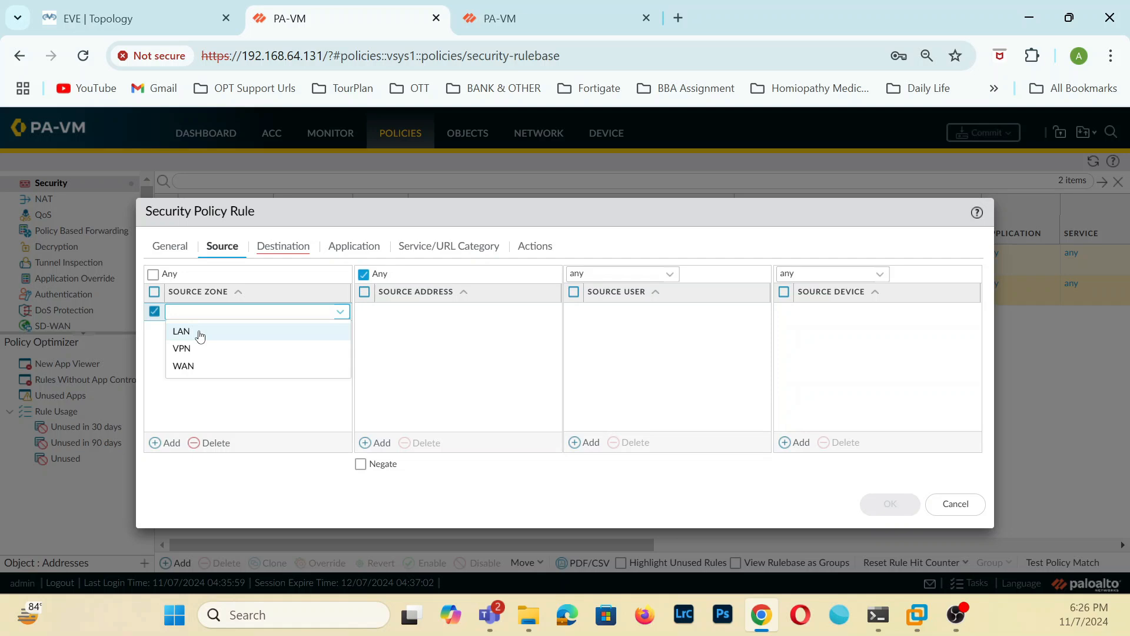
left_click(199, 332)
left_click(167, 443)
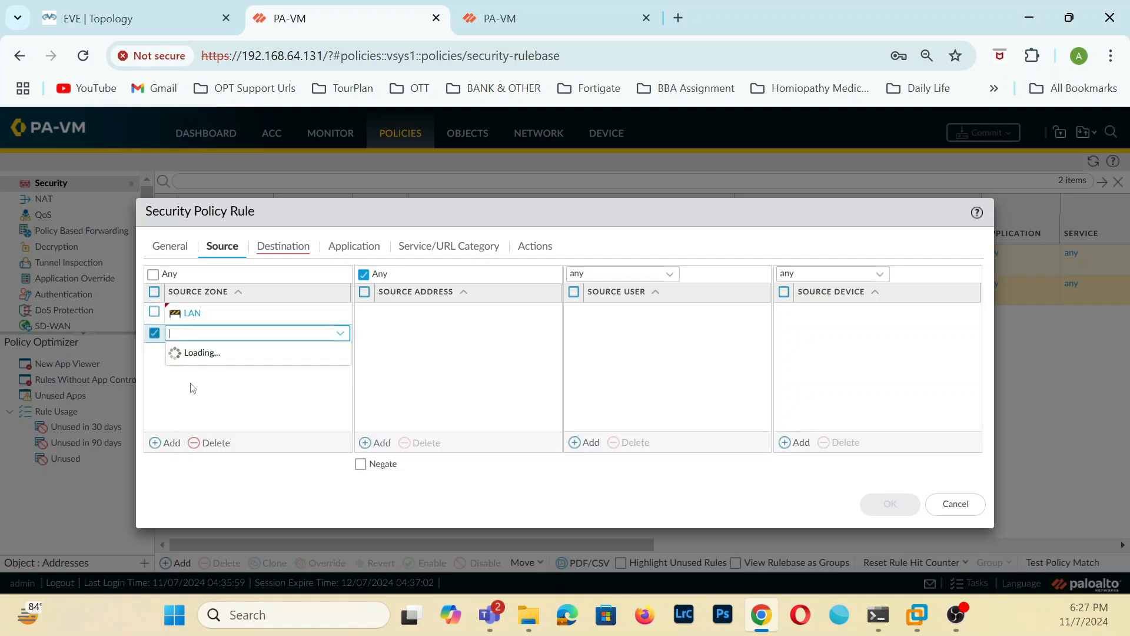
left_click(185, 371)
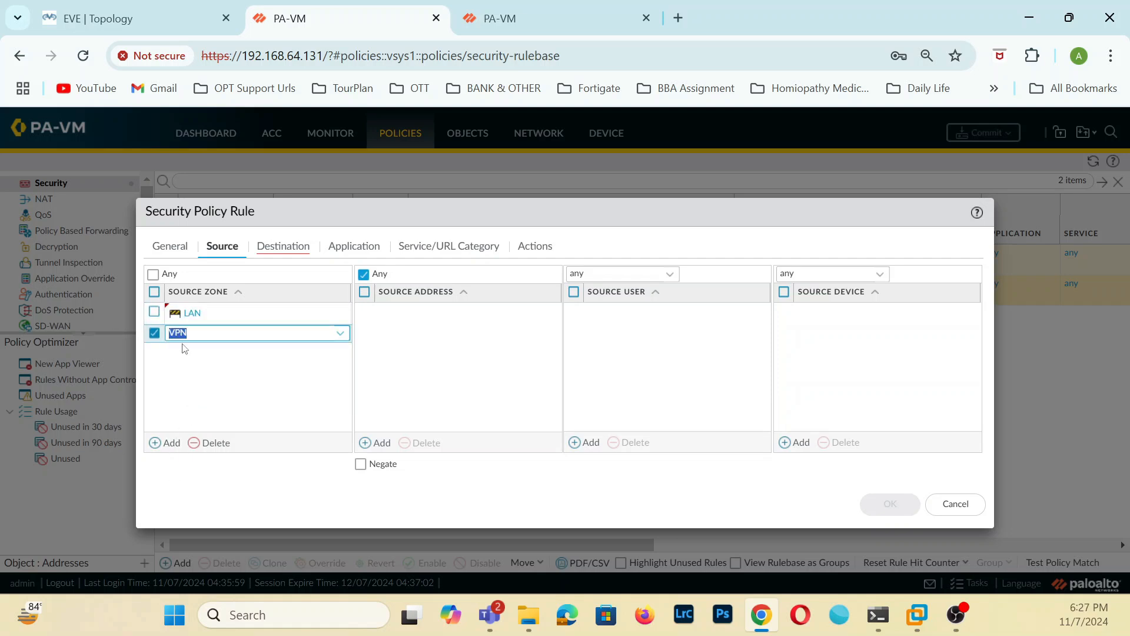
Add LAN and VPN as the destination zones of the new security policy rule.
left_click(282, 245)
left_click(166, 442)
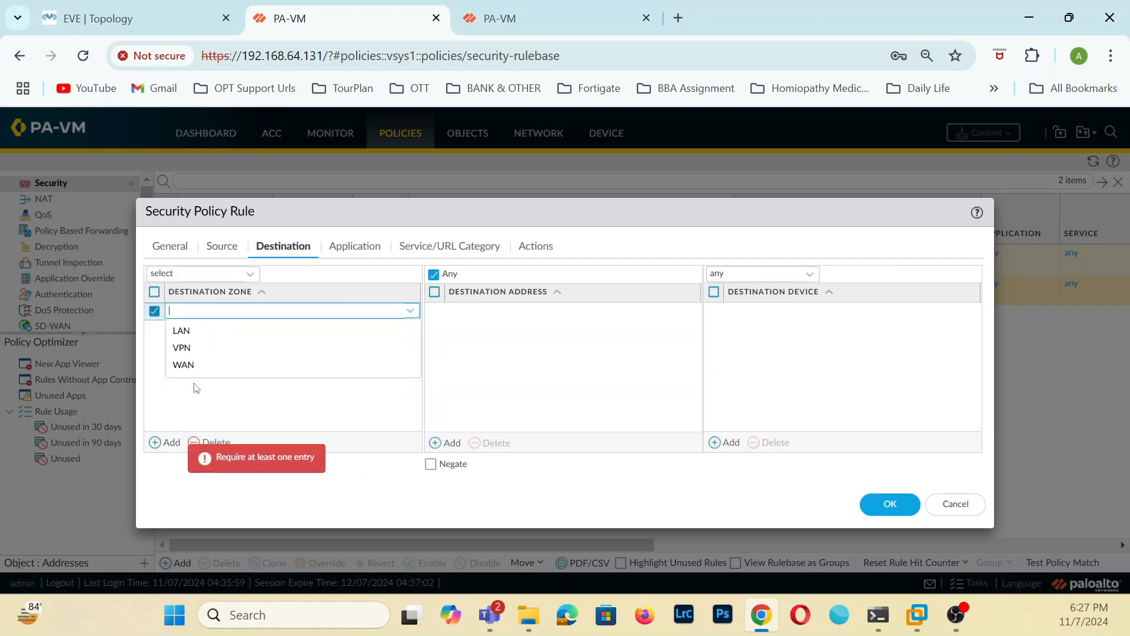
left_click(195, 335)
left_click(168, 442)
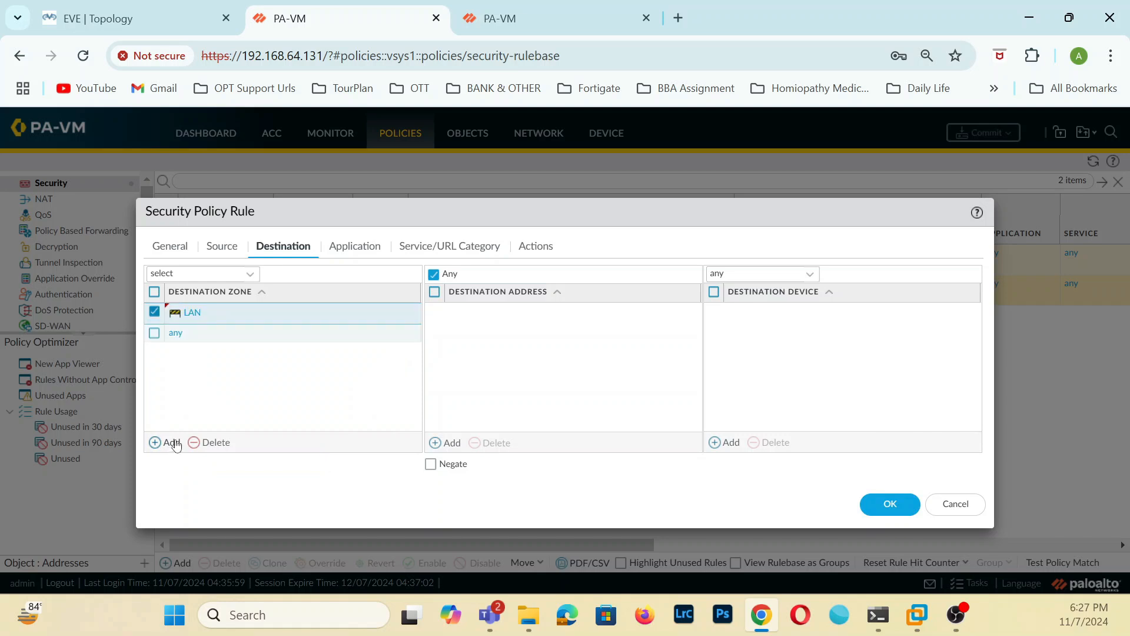
left_click(182, 369)
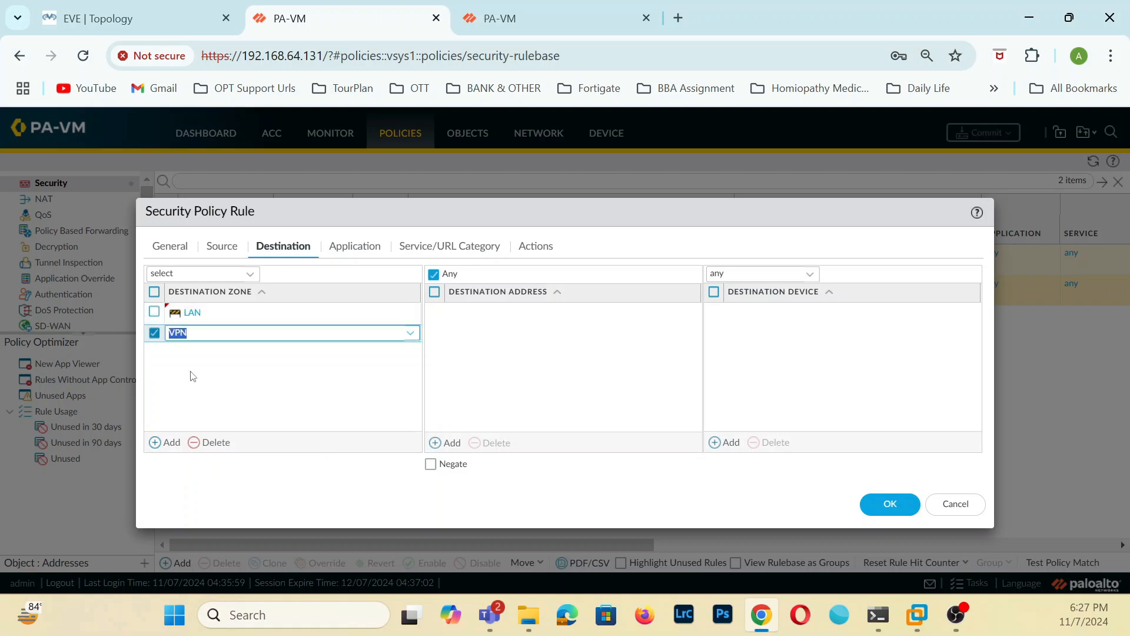
Review the rule's application, service, action, destination and source settings, and save the rule.
left_click(363, 248)
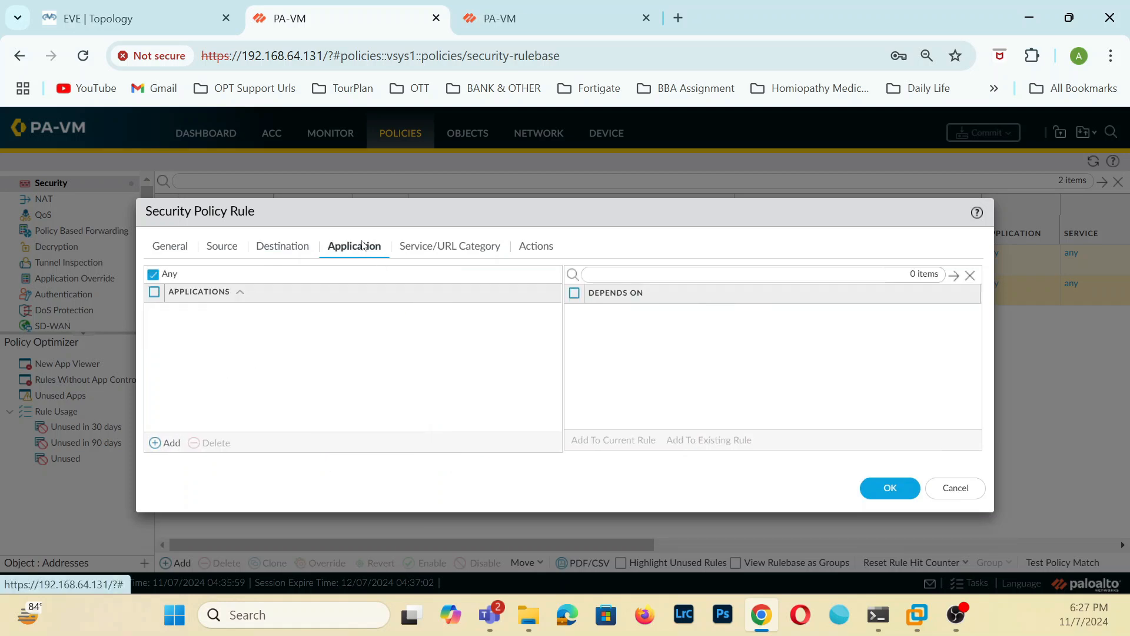
left_click(451, 246)
left_click(537, 246)
left_click(447, 246)
left_click(356, 247)
left_click(276, 247)
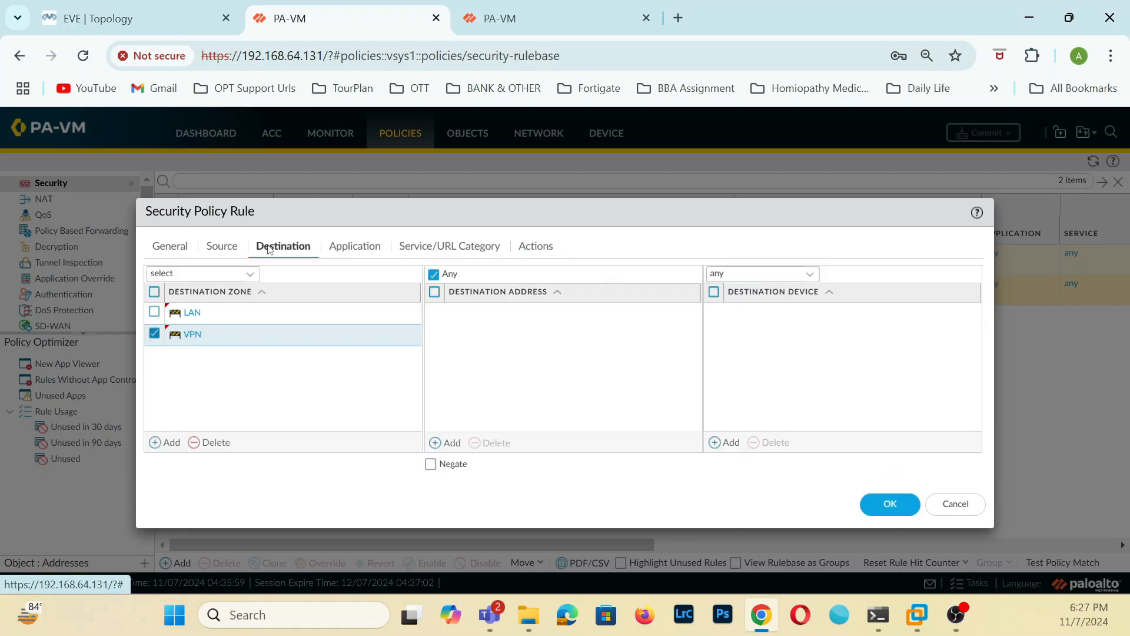
left_click(214, 246)
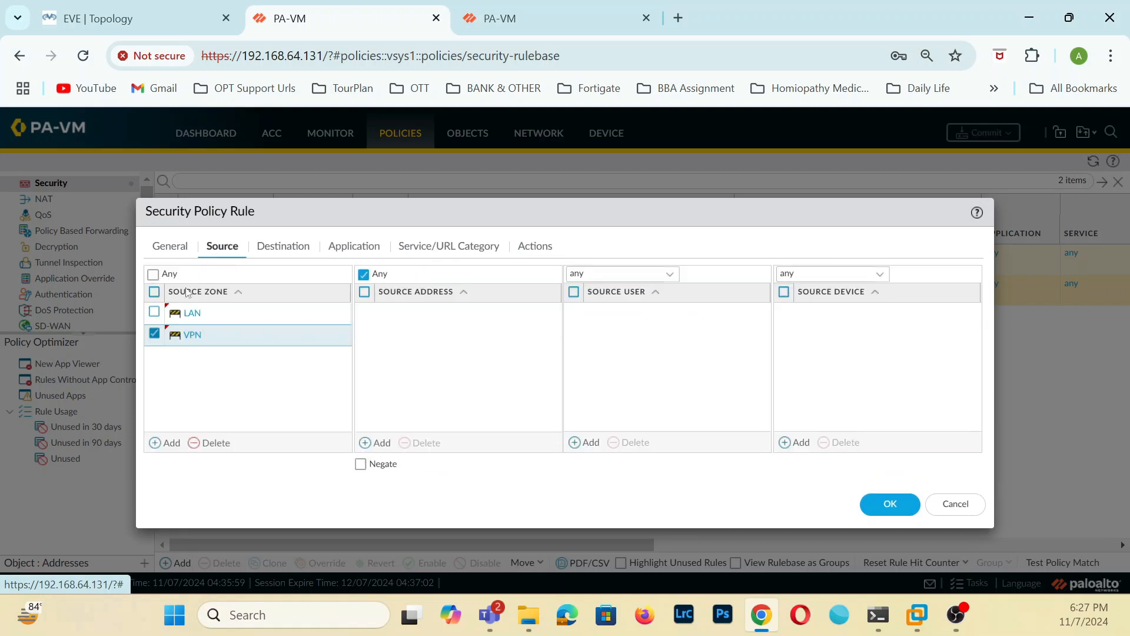
left_click(882, 502)
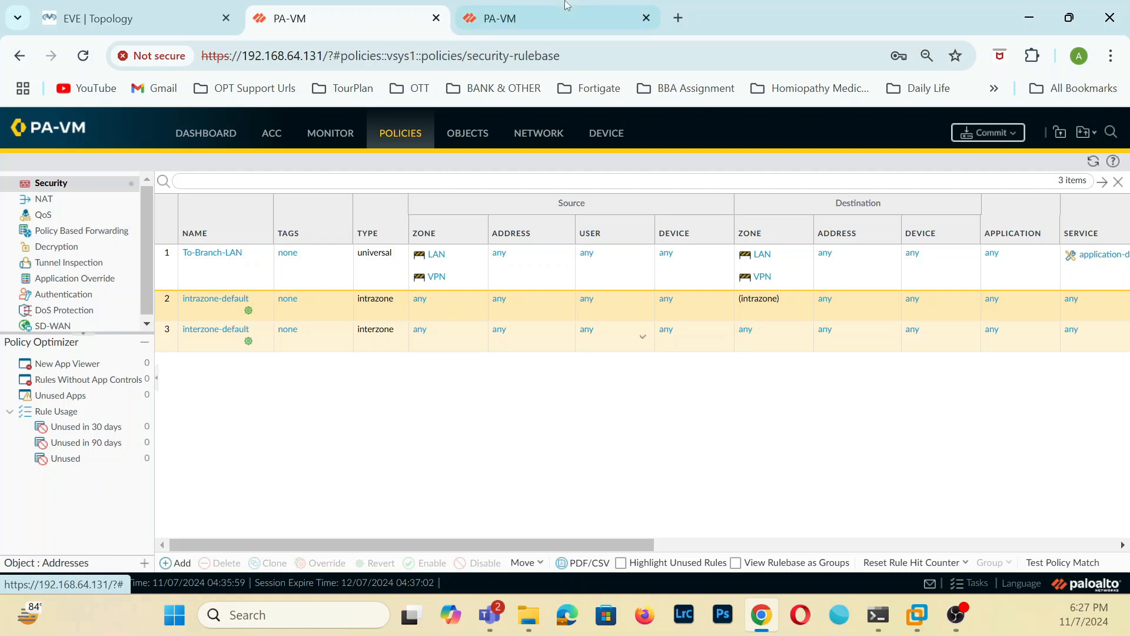
On the 192.168.64.130 firewall, dismiss the commit status and start a security policy rule named To-HQ-LAN.
left_click(471, 23)
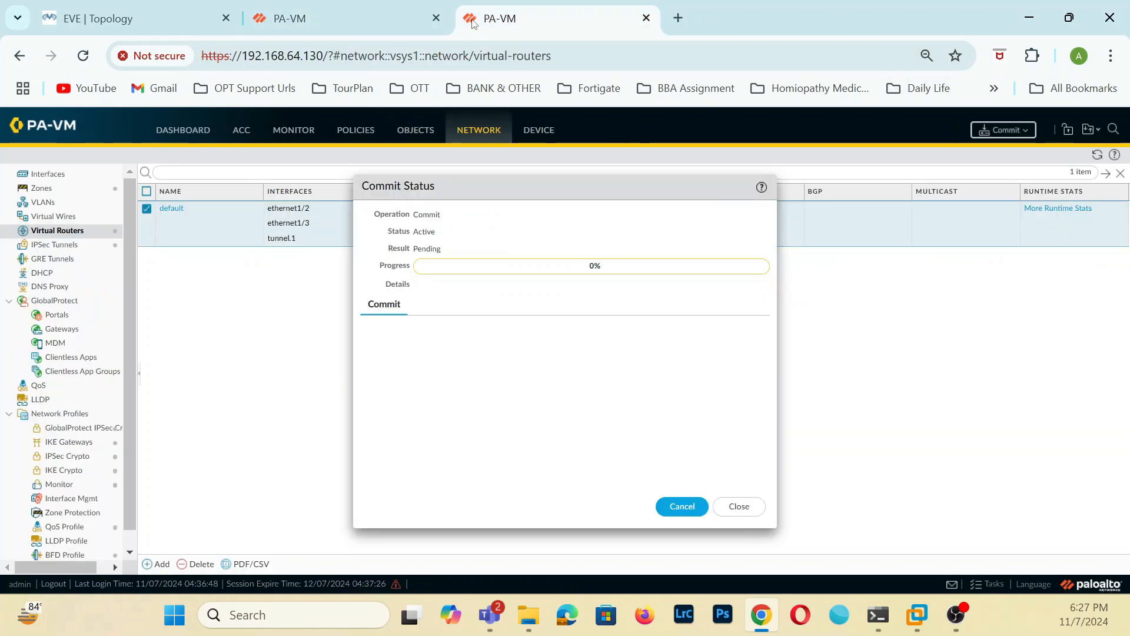
left_click(741, 505)
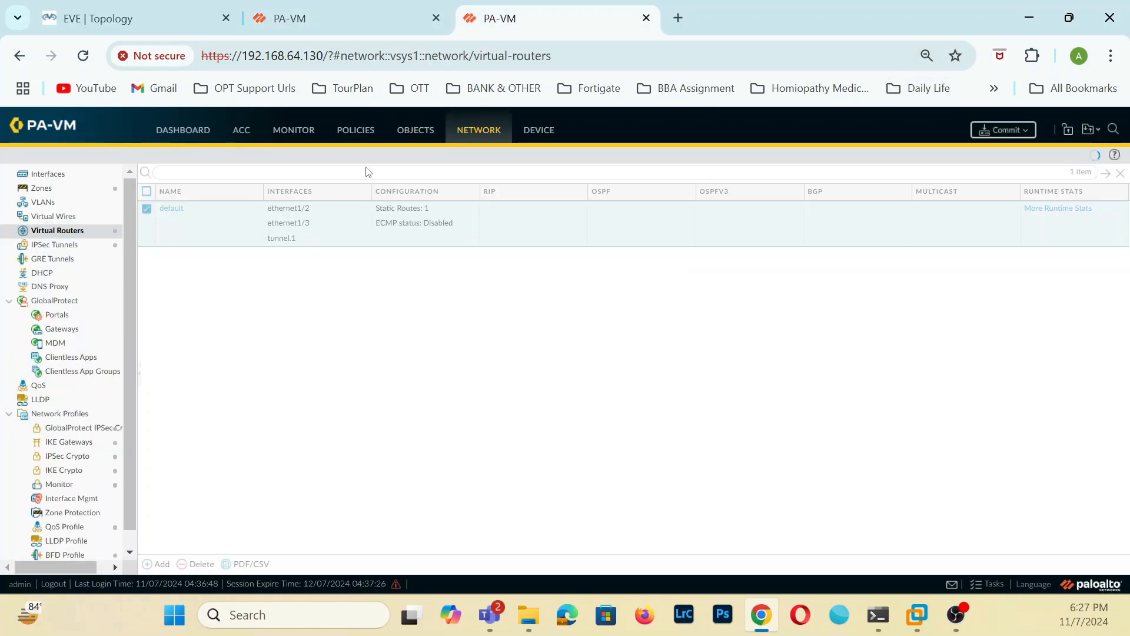
left_click(378, 130)
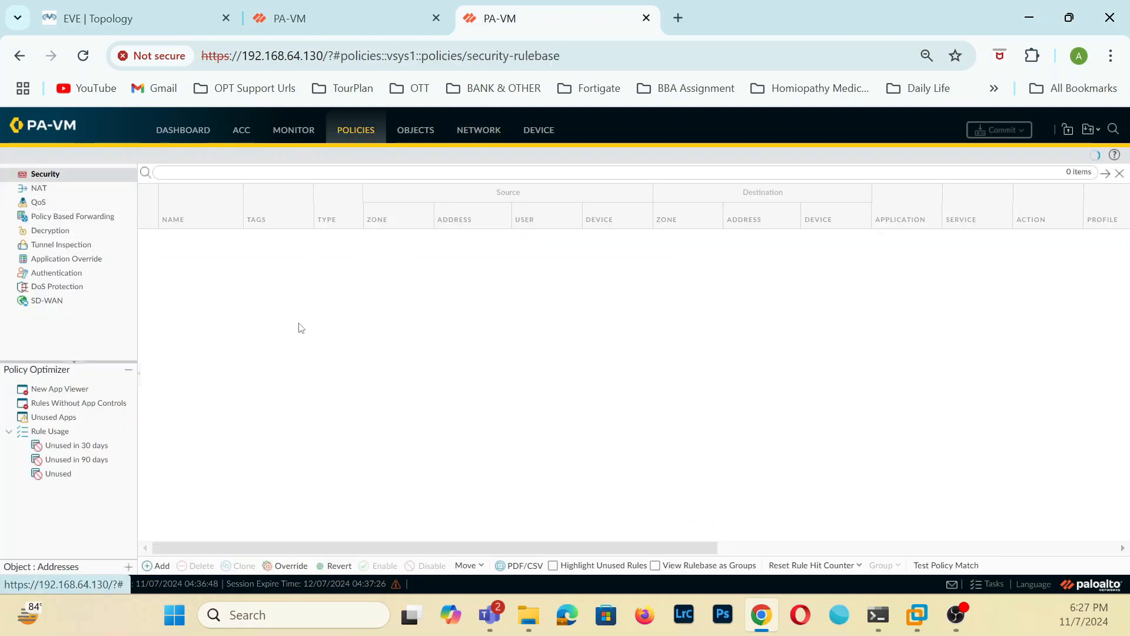
left_click(156, 565)
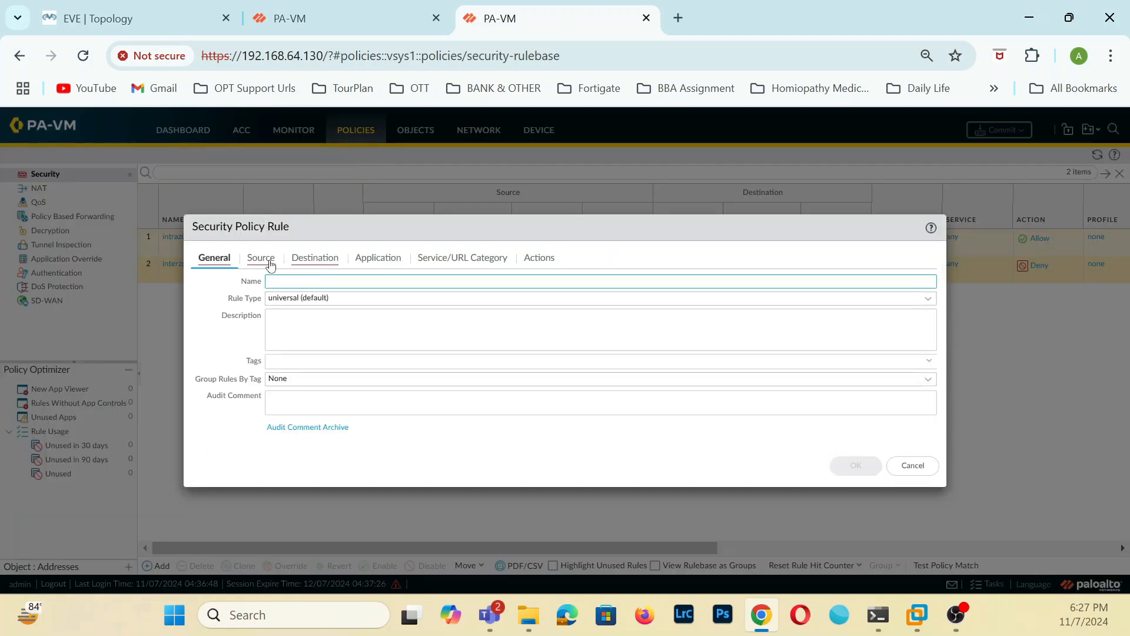
left_click(268, 260)
left_click(210, 257)
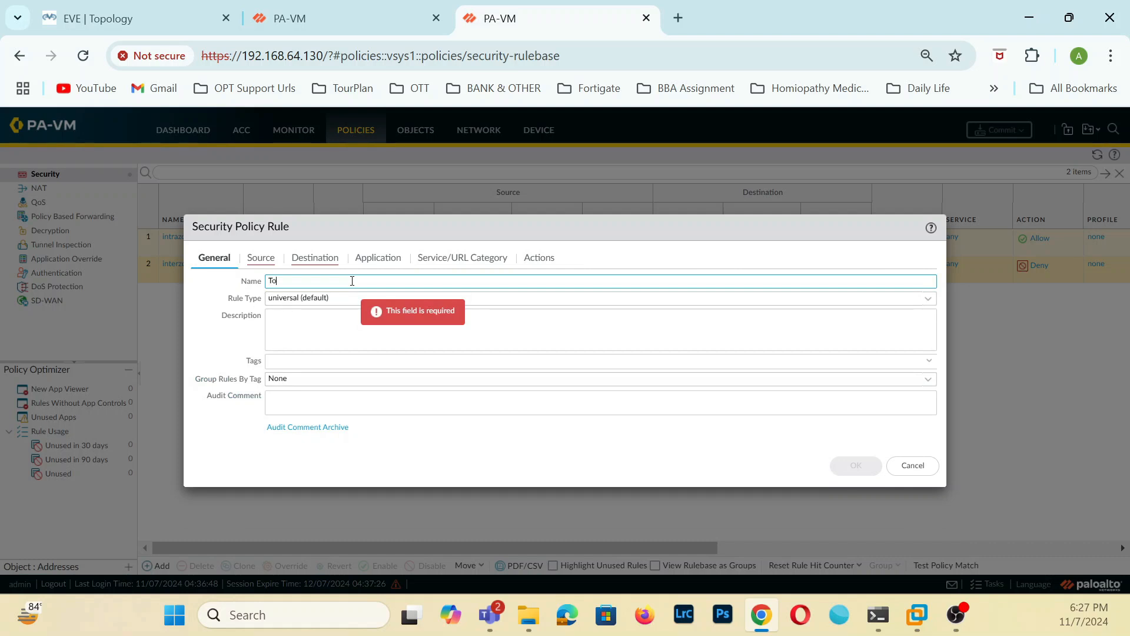
type("To-HQ-LAN")
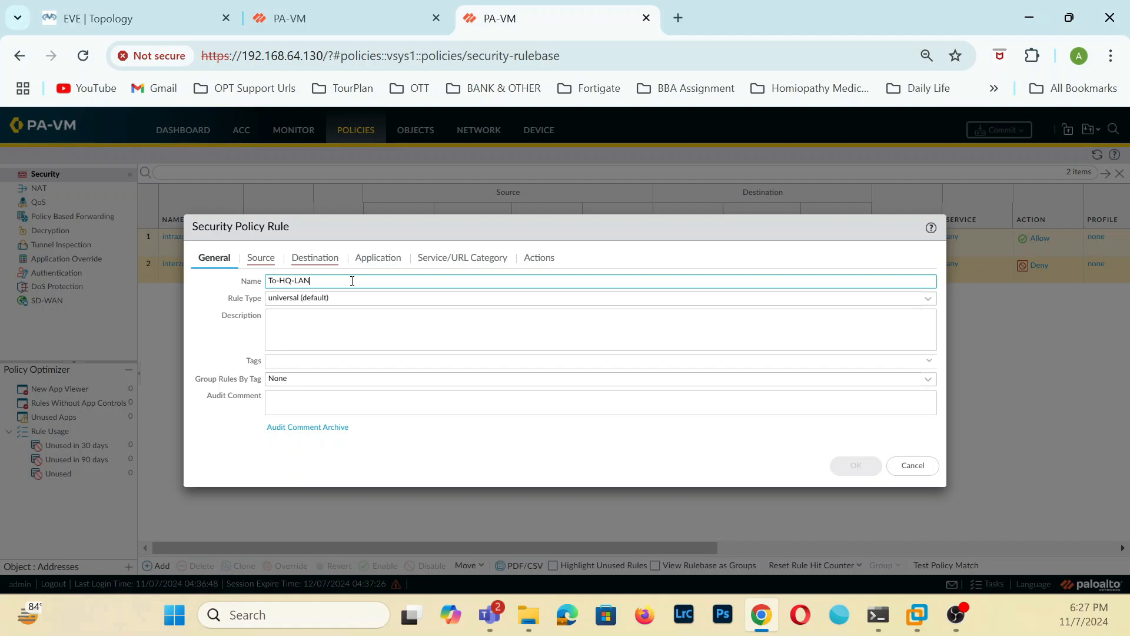
Add LAN and VPN as the source zones of the To-HQ-LAN rule.
left_click(261, 258)
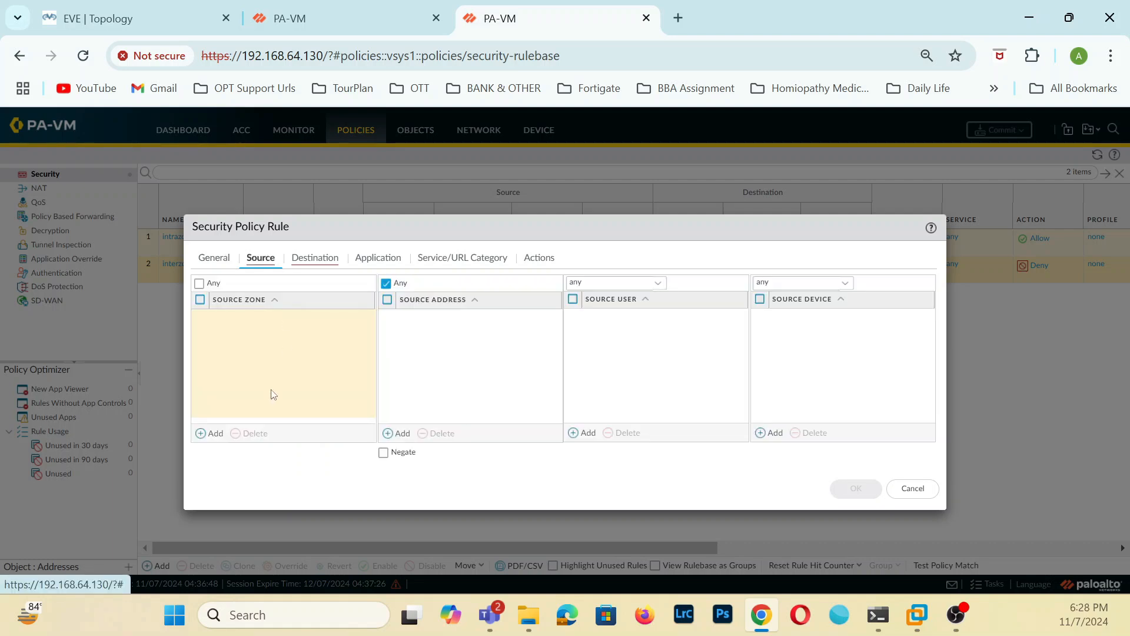
left_click(215, 434)
left_click(238, 335)
left_click(215, 433)
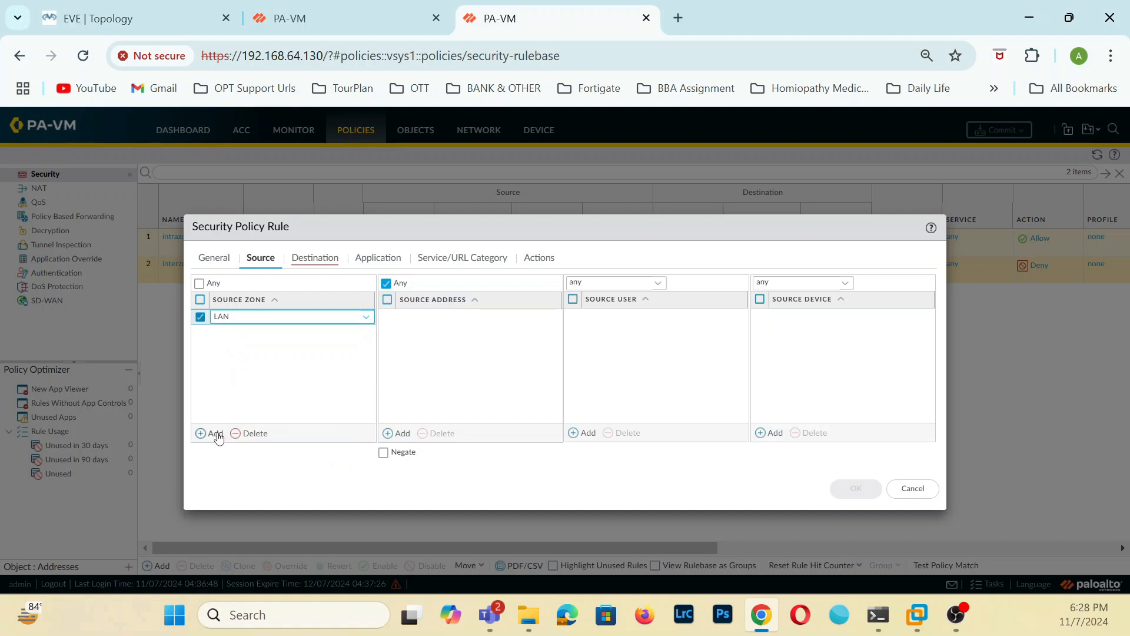
left_click(228, 370)
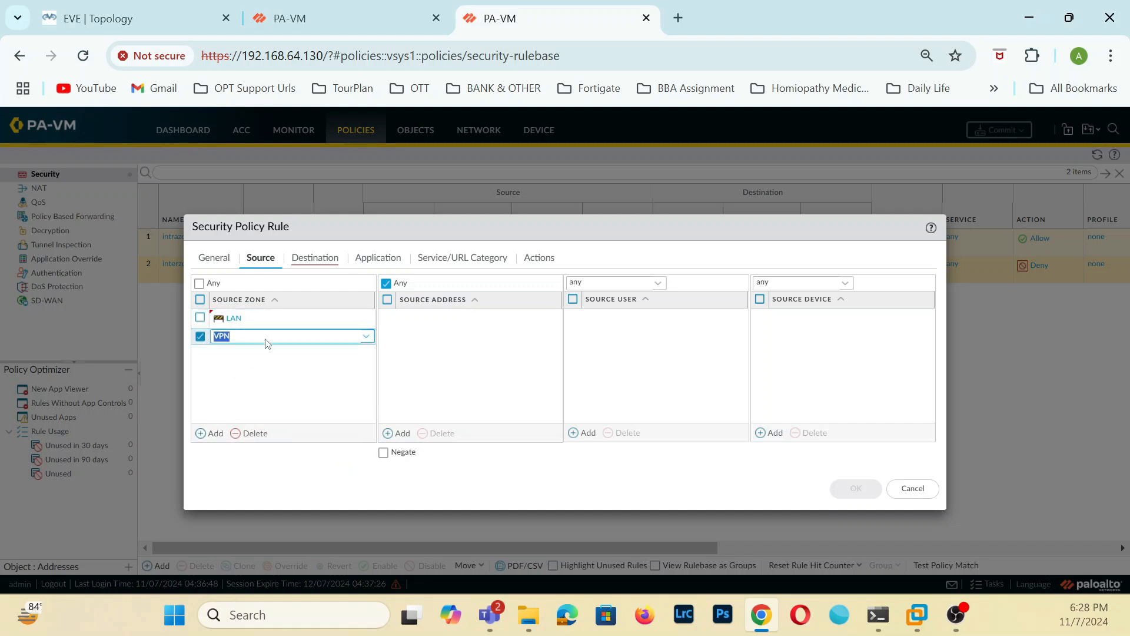
Add LAN and VPN as the destination zones of the To-HQ-LAN rule and save it.
left_click(315, 257)
left_click(216, 433)
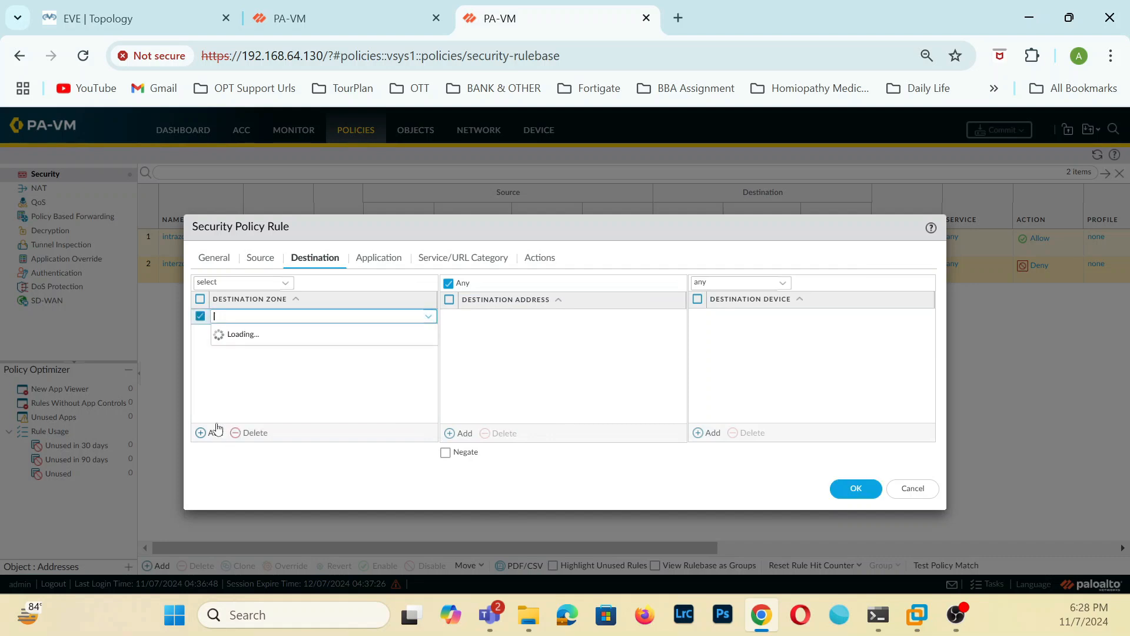
left_click(227, 333)
left_click(215, 433)
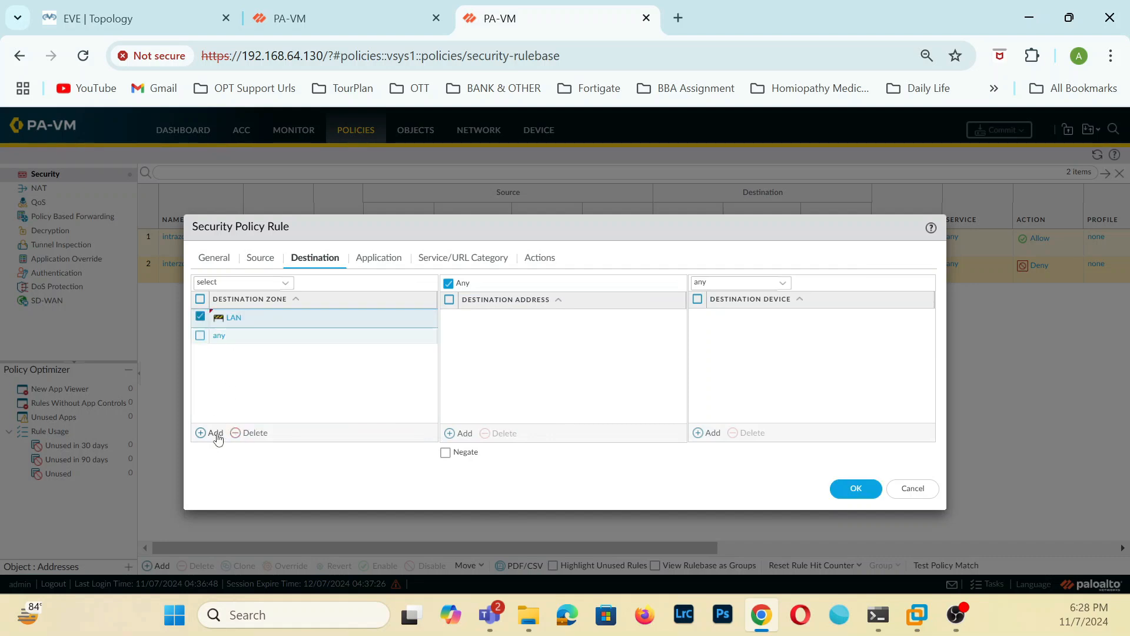
left_click(227, 371)
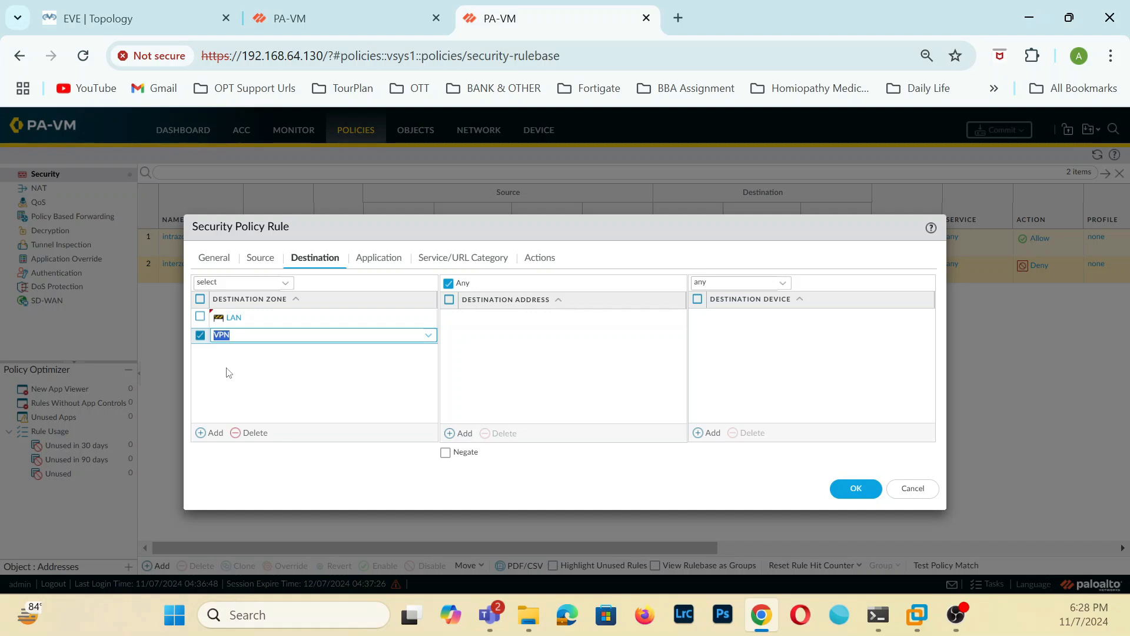
left_click(229, 372)
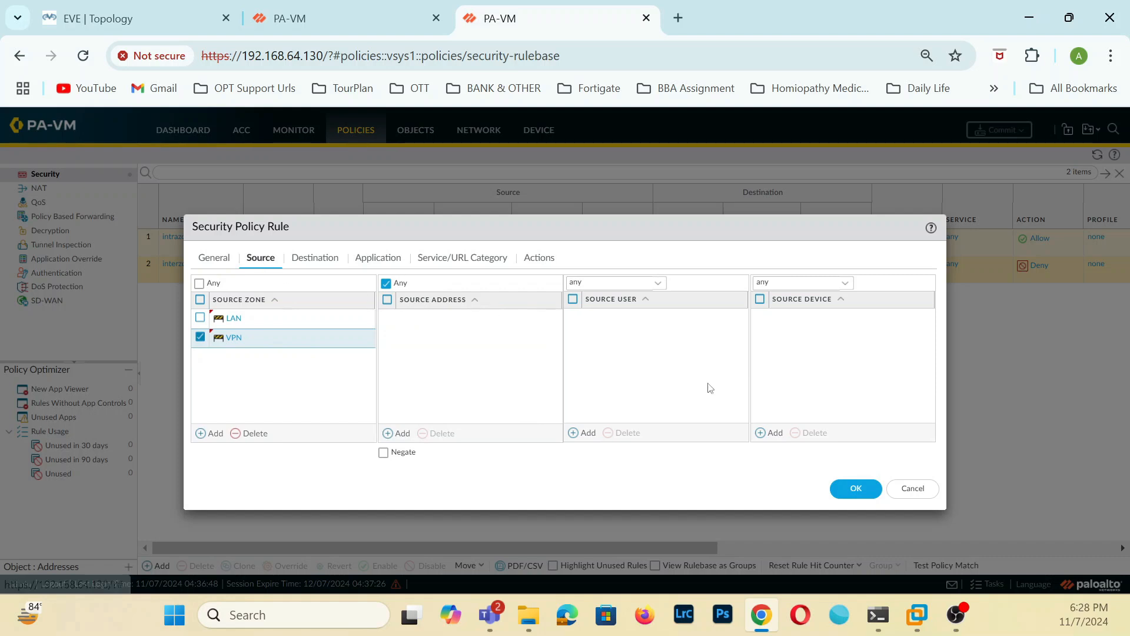
left_click(847, 486)
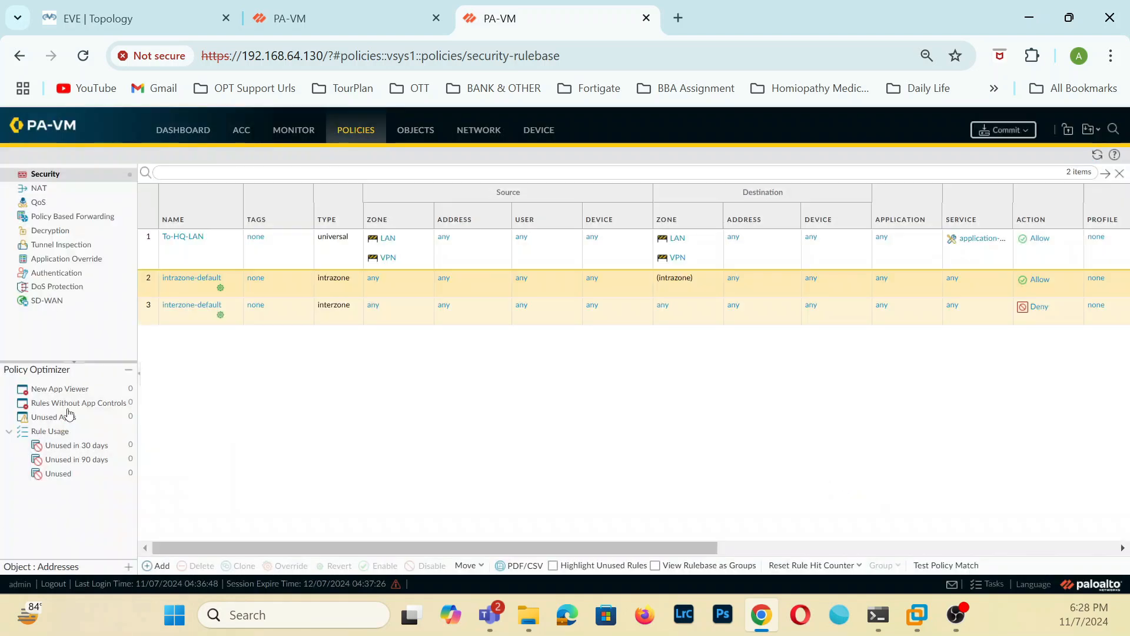
Commit the security policy changes on both the 192.168.64.130 and 192.168.64.131 firewalls.
left_click(340, 18)
left_click(517, 18)
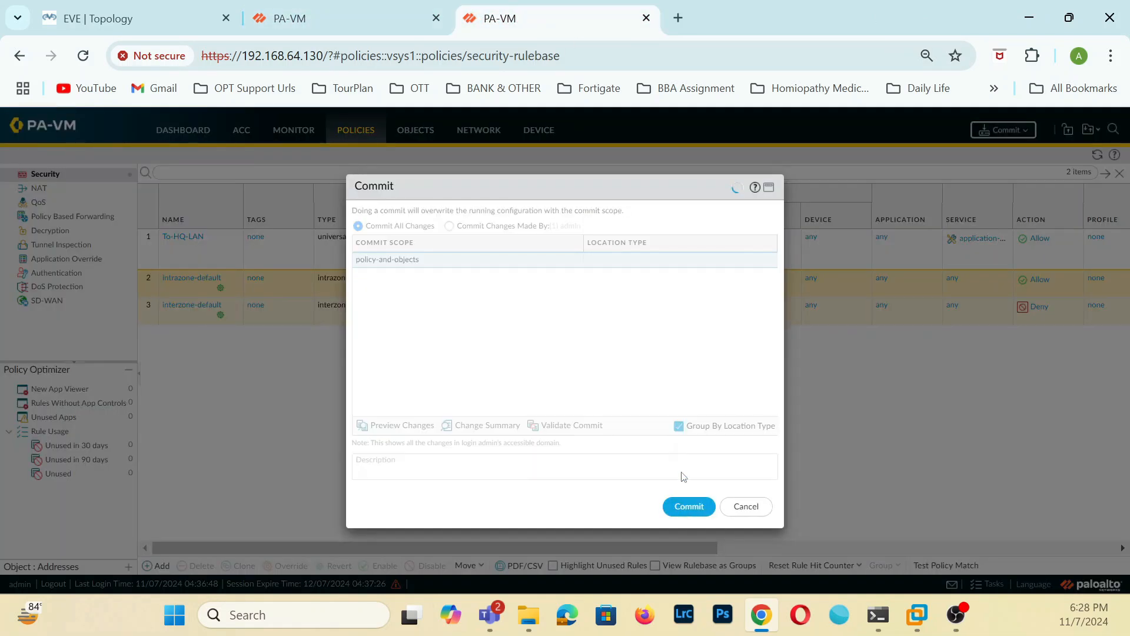
left_click(372, 22)
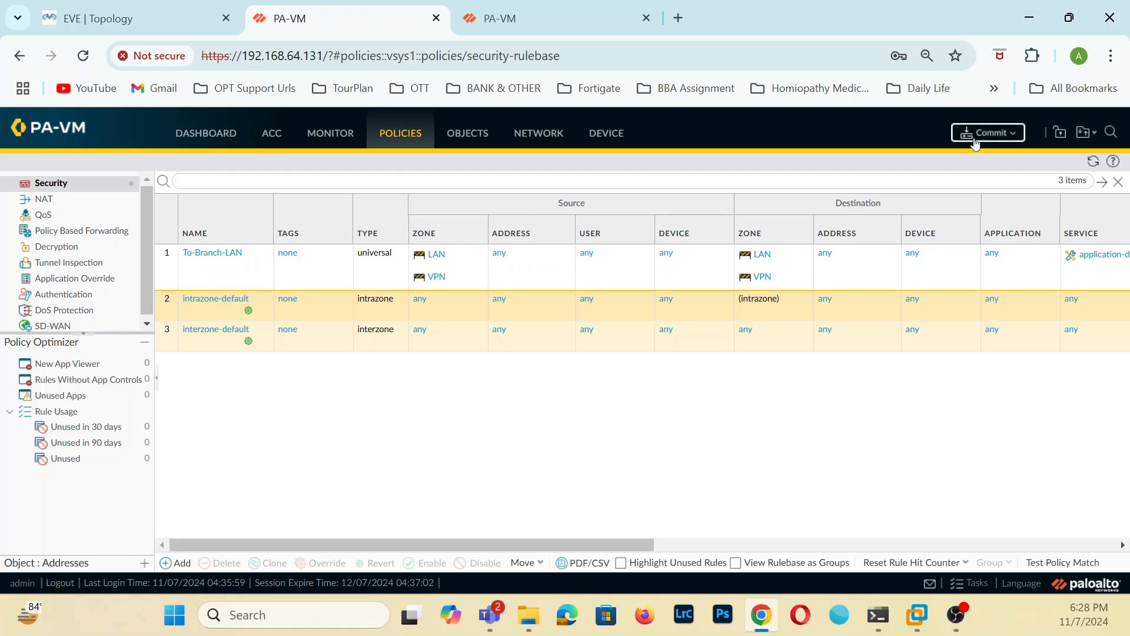
left_click(984, 132)
left_click(699, 530)
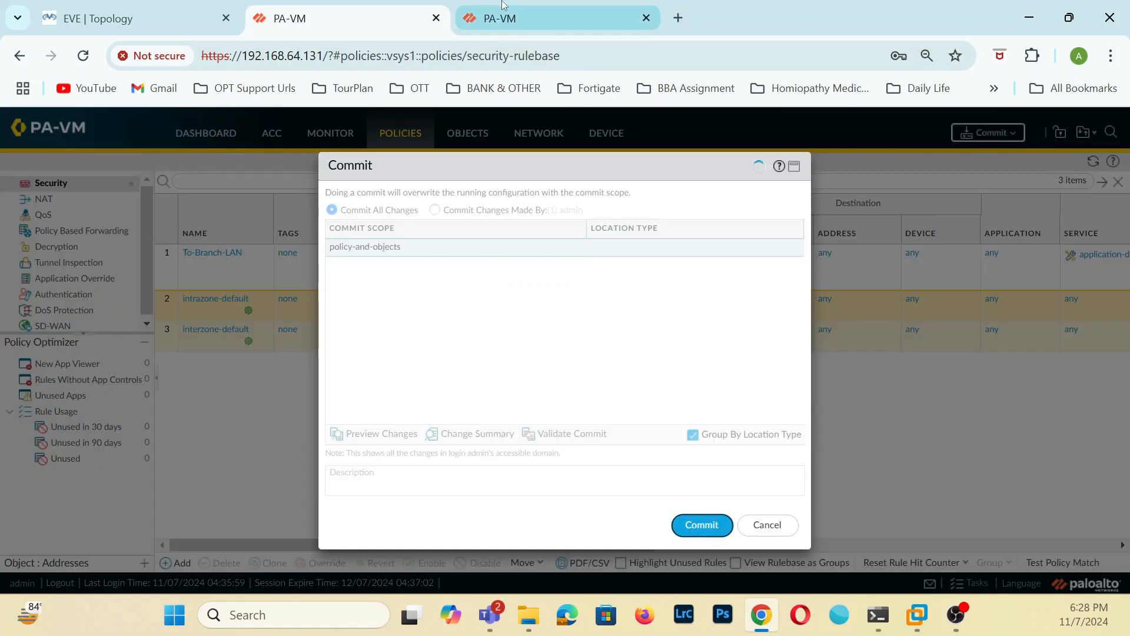
left_click(624, 20)
left_click(740, 506)
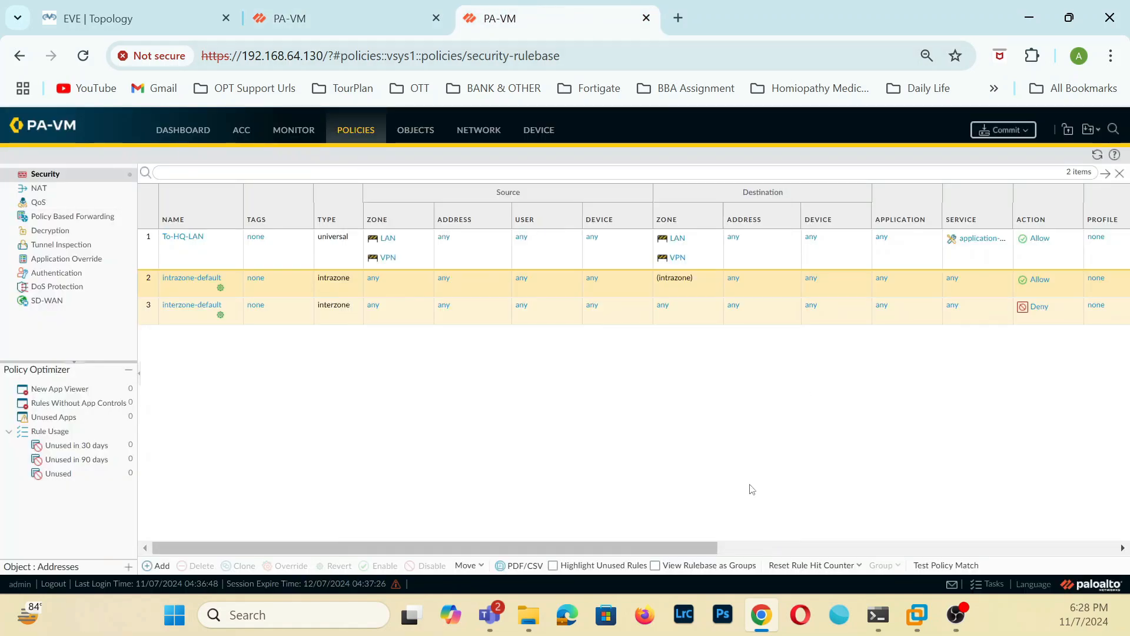
left_click(406, 14)
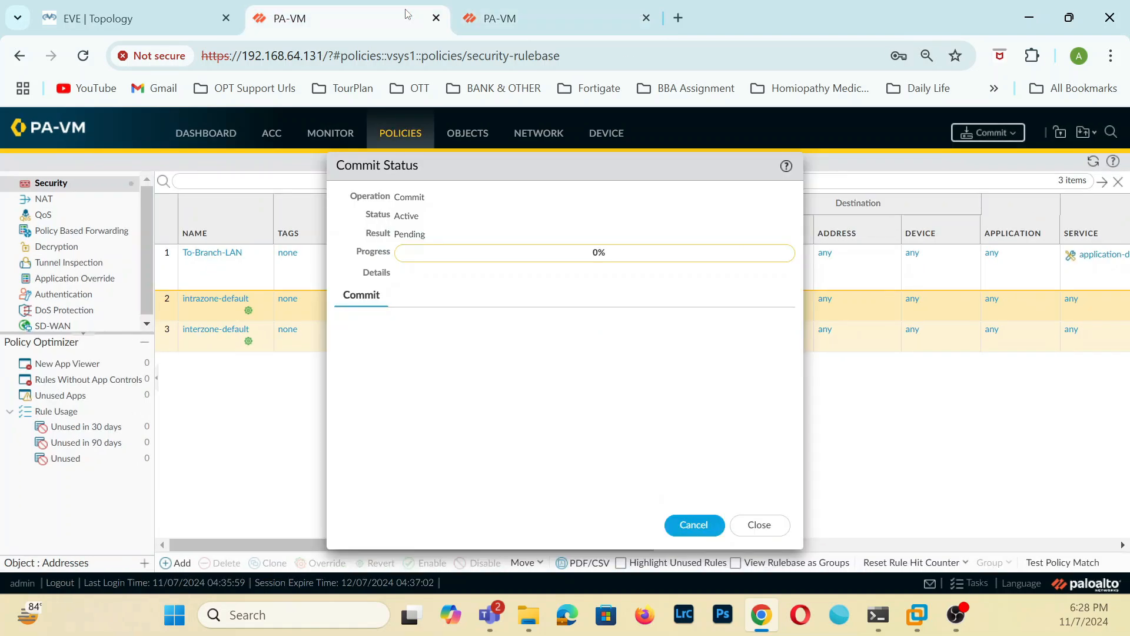
left_click(753, 524)
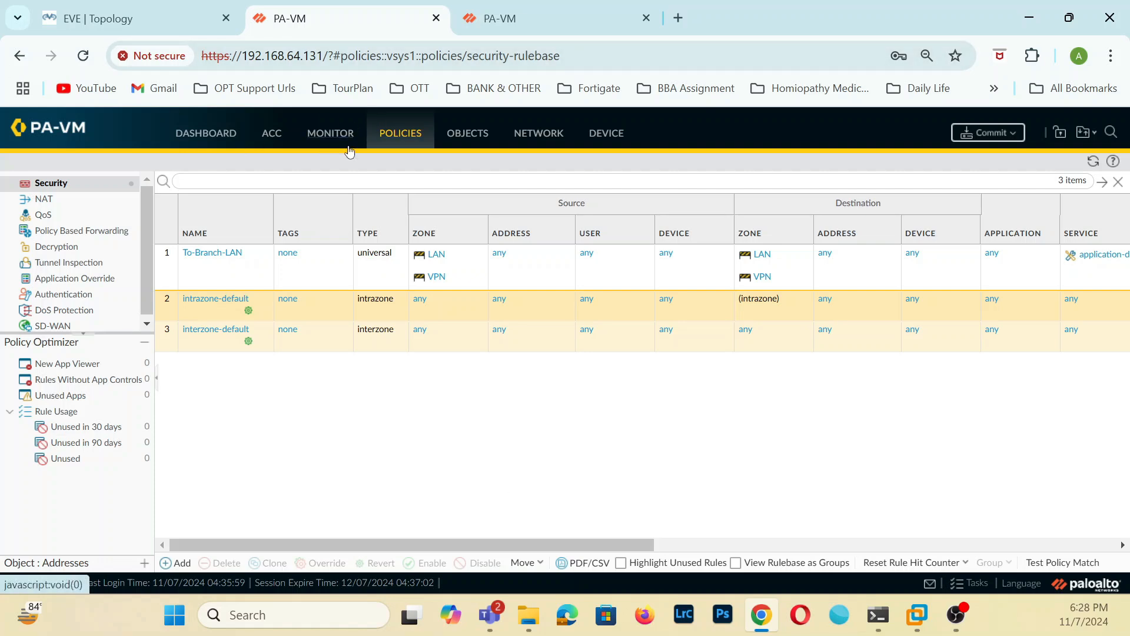
On the 192.168.64.131 firewall, examine the zones, Ethernet and tunnel interfaces, IKE gateway, IPSec tunnel status and virtual routers.
left_click(548, 133)
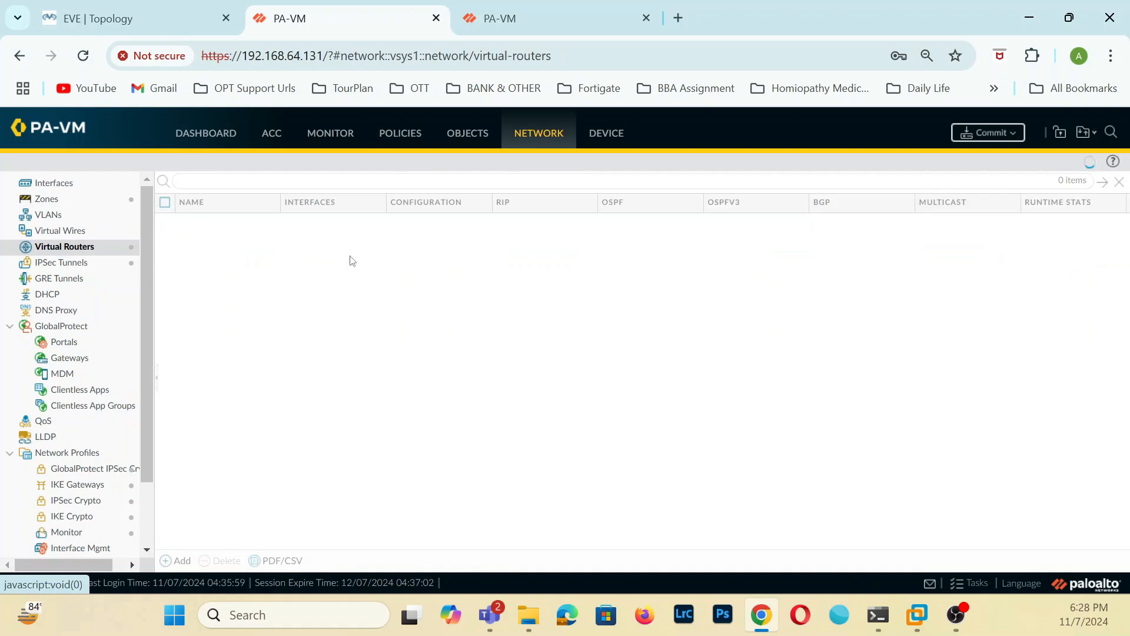
left_click(47, 200)
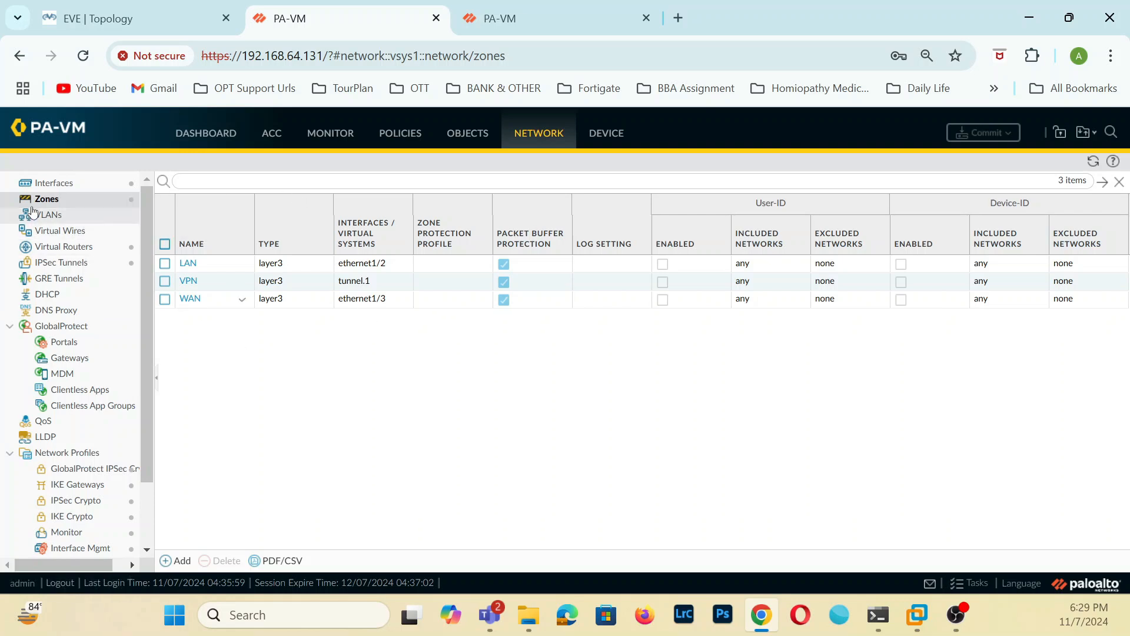
left_click(50, 187)
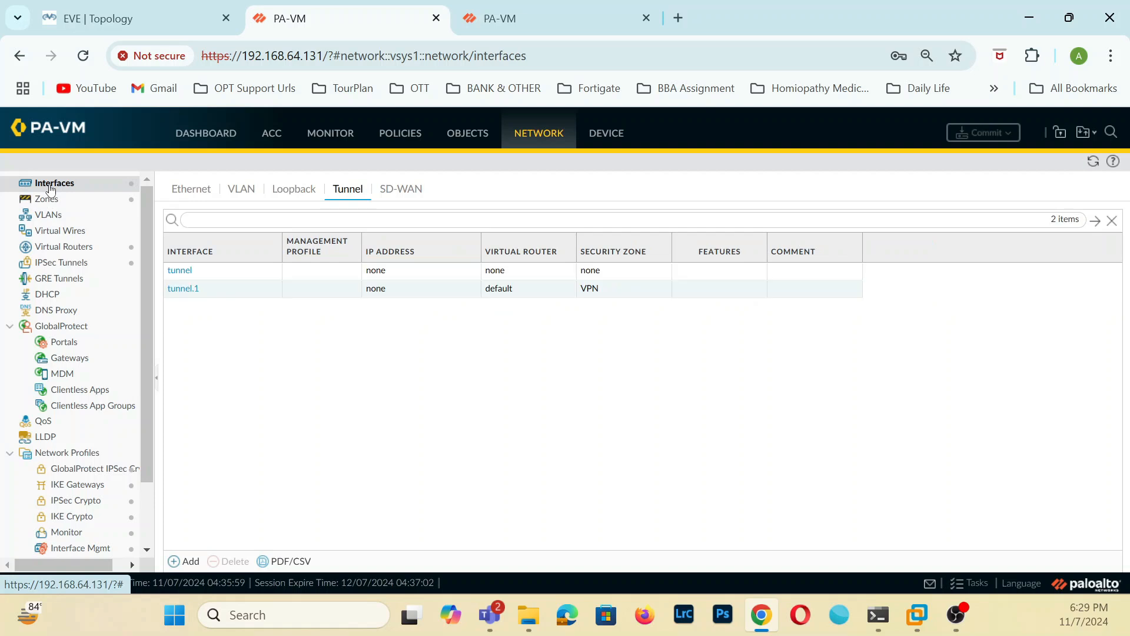
left_click(198, 191)
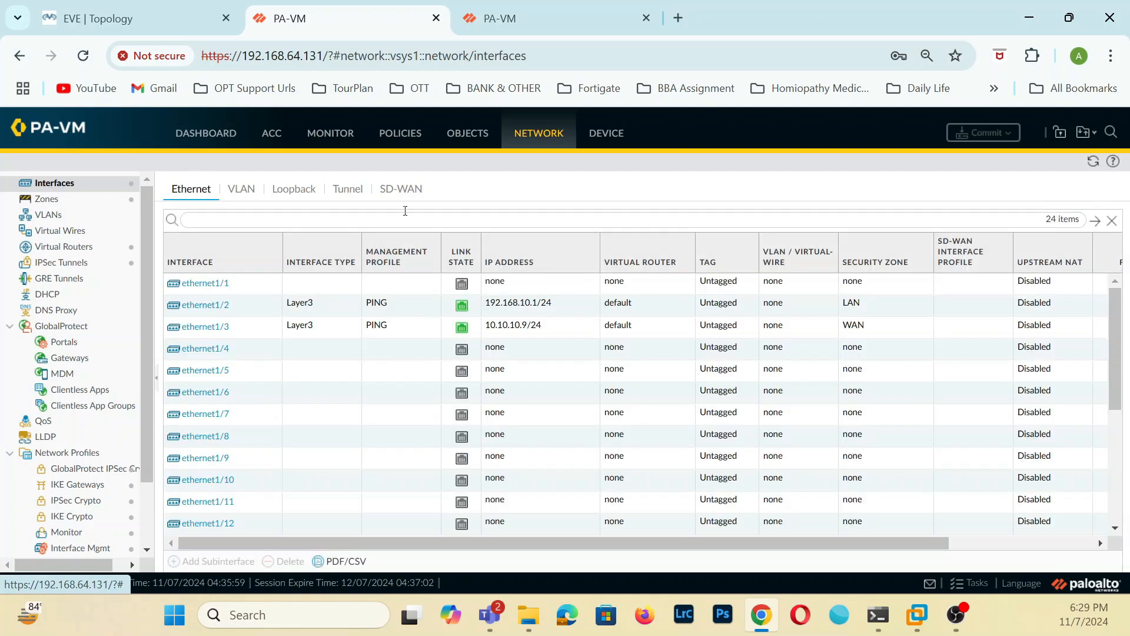
left_click(354, 190)
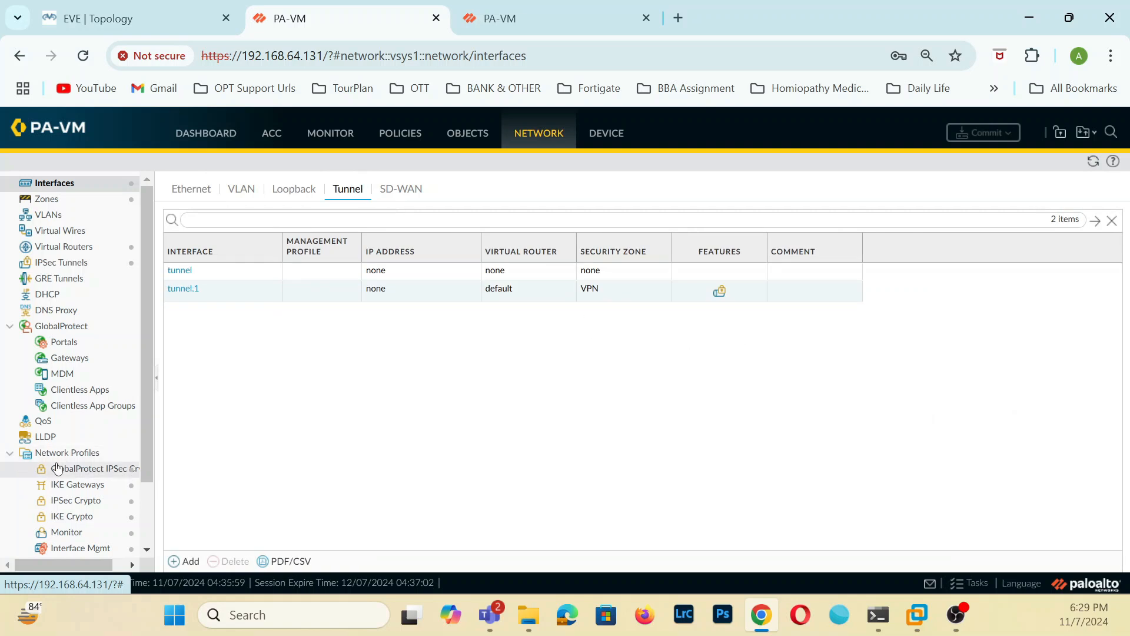
left_click(103, 489)
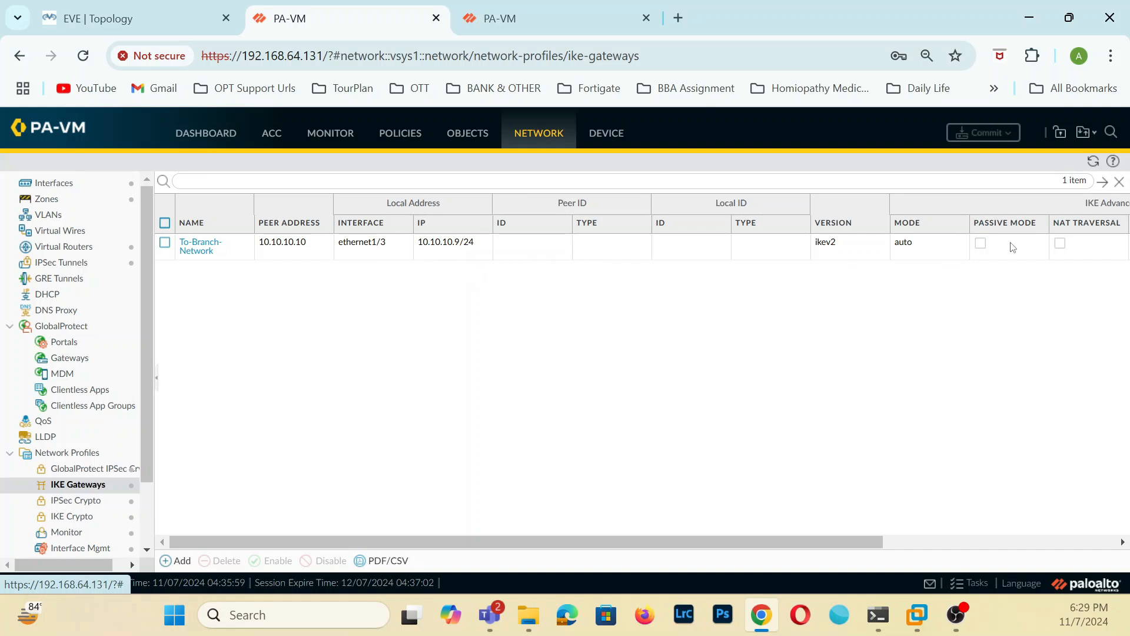
left_click(85, 267)
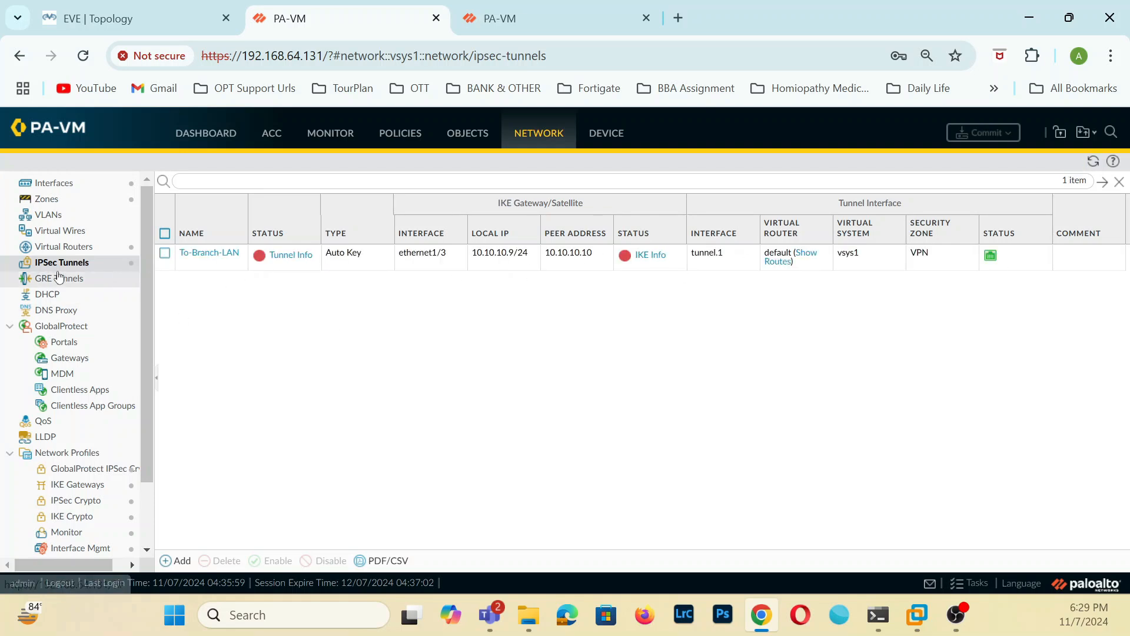
left_click(85, 252)
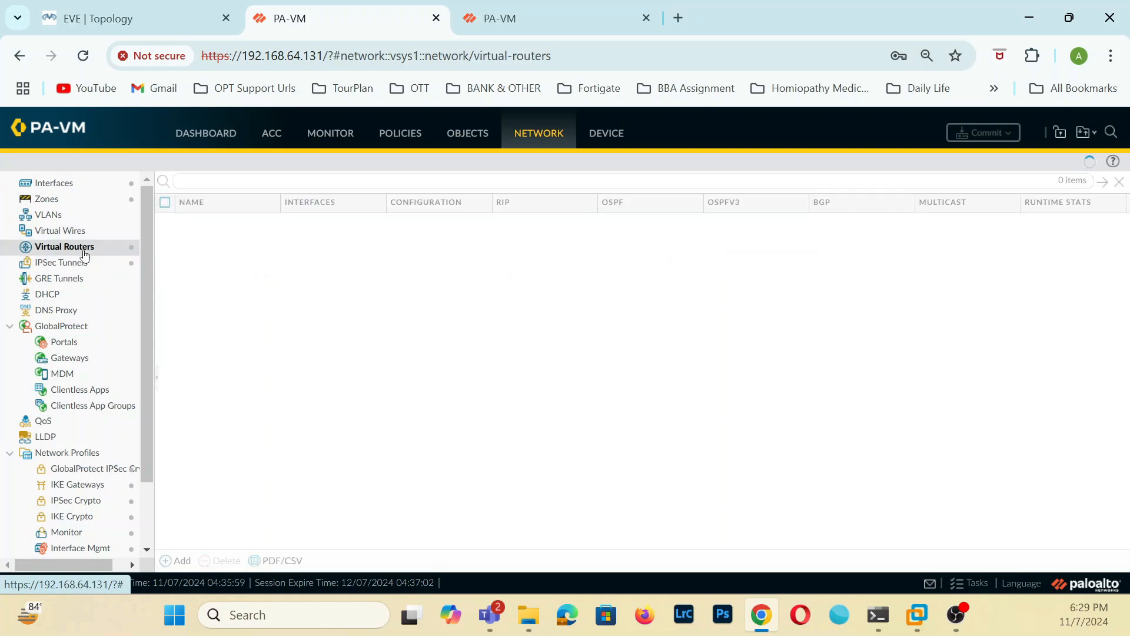
On the 192.168.64.131 firewall, examine the default virtual router's settings and the security policy rules.
left_click(202, 226)
left_click(200, 222)
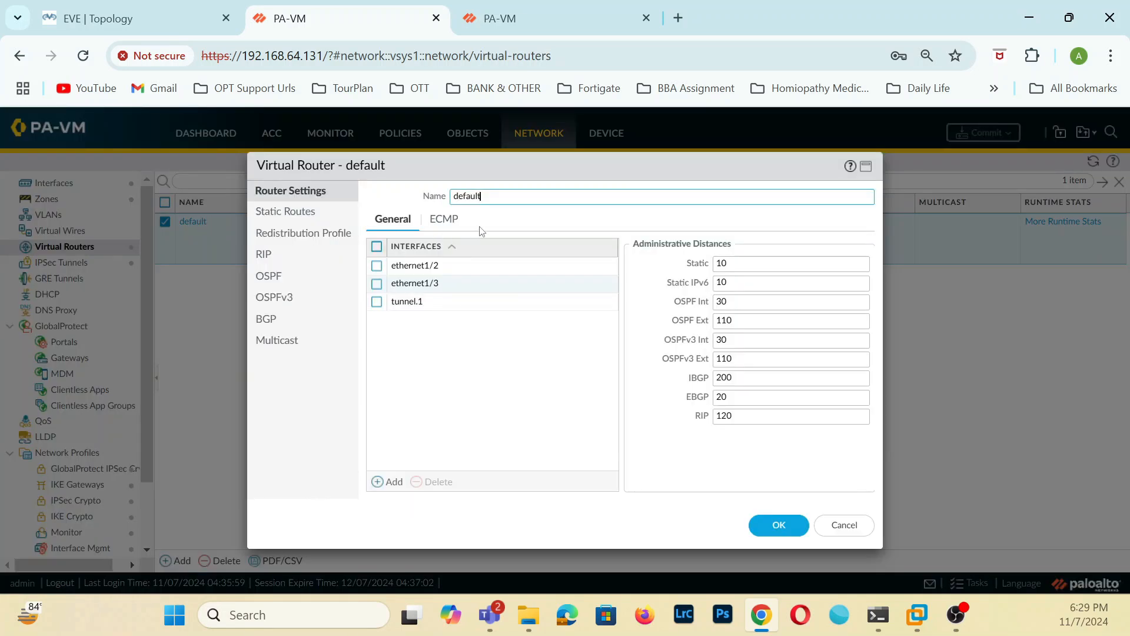
left_click(310, 215)
left_click(779, 525)
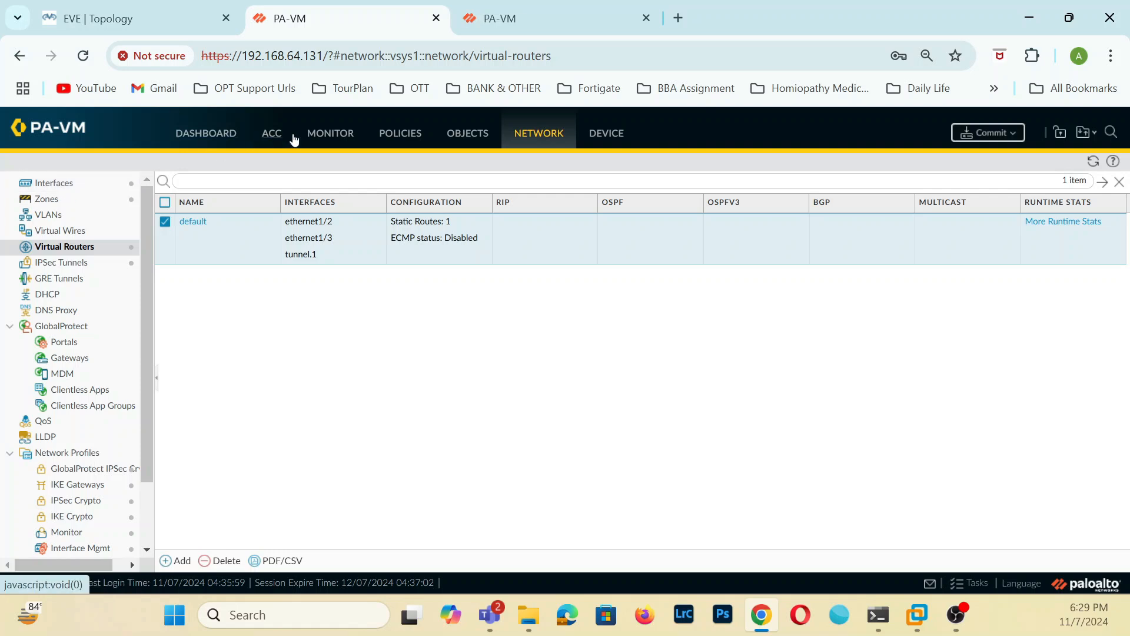
left_click(394, 136)
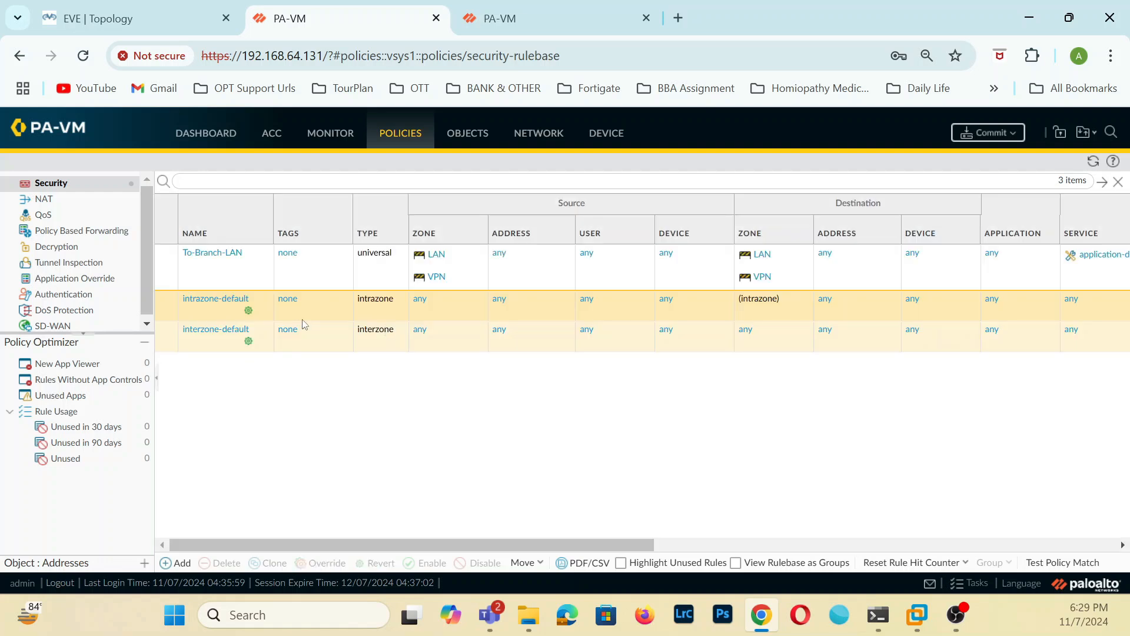
On the 192.168.64.130 firewall, examine the security rules, the zone list and the LAN zone's interface membership.
left_click(525, 20)
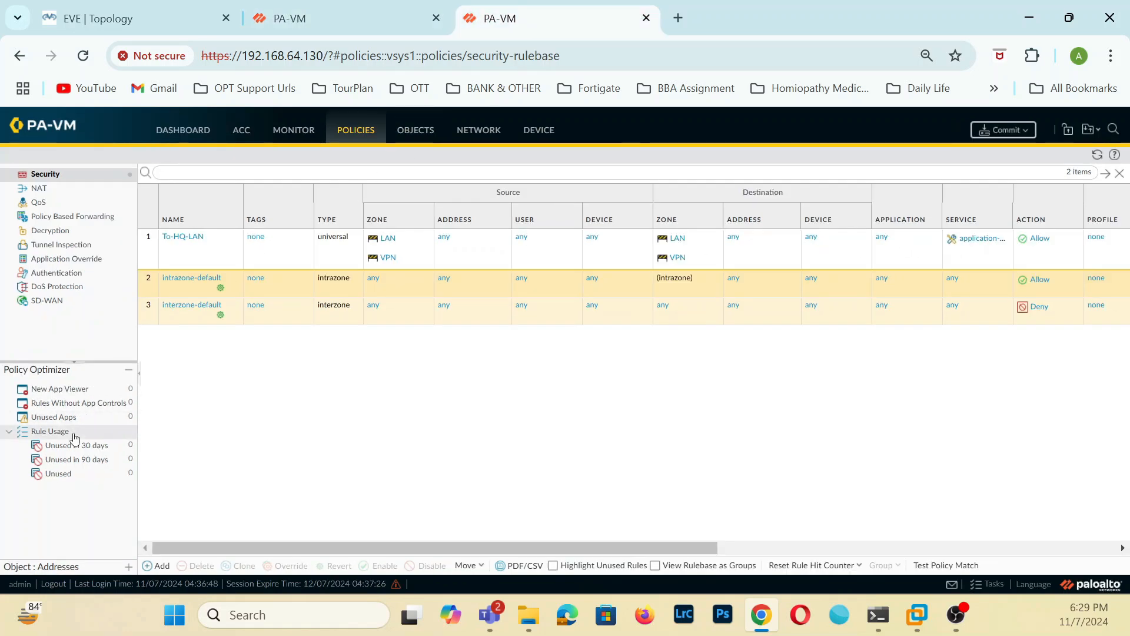
left_click(63, 189)
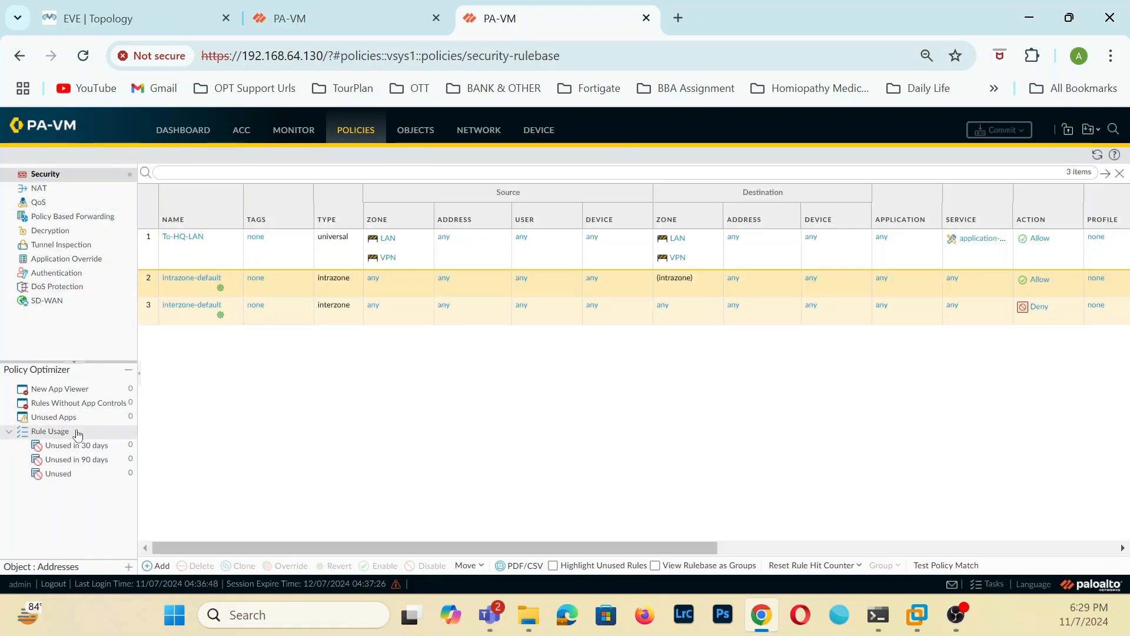
left_click(484, 132)
left_click(75, 191)
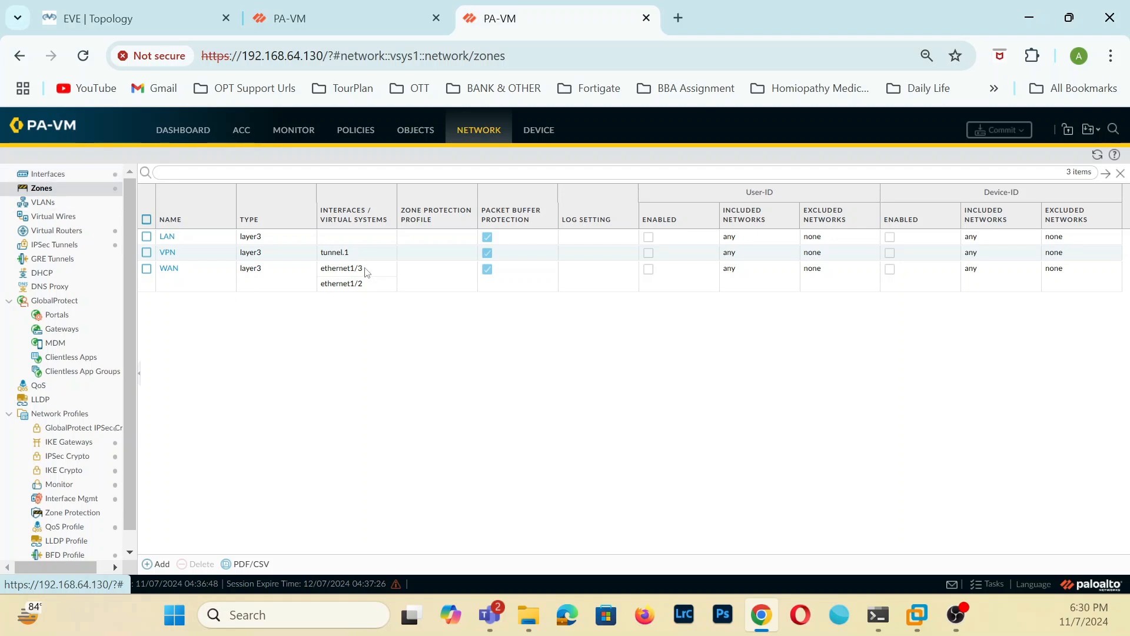
left_click(210, 281)
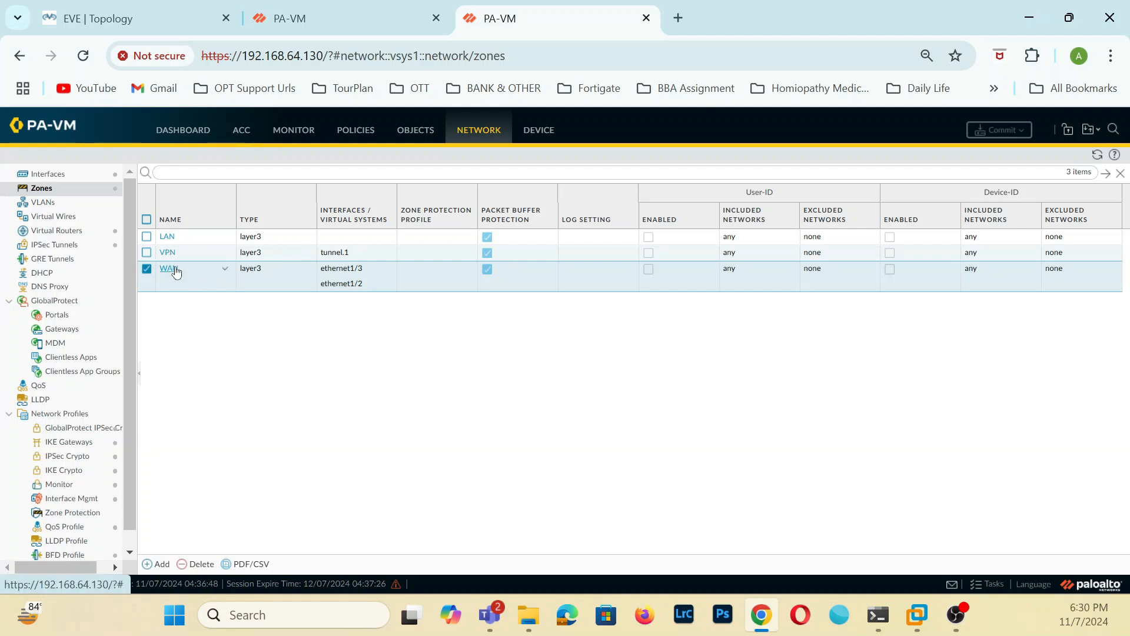
left_click(172, 237)
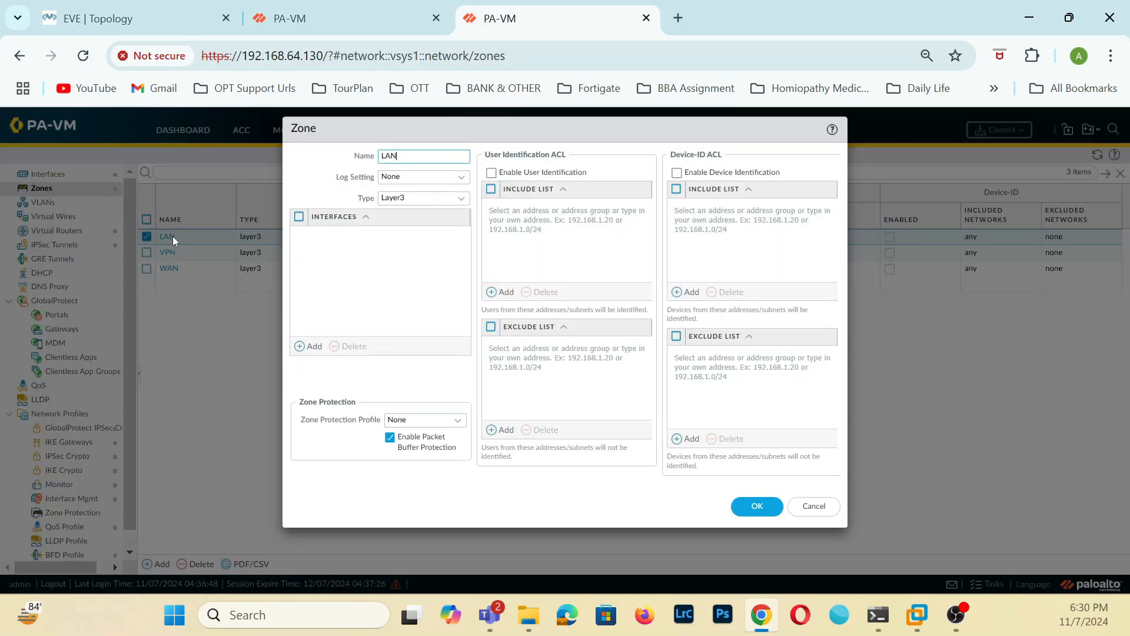
left_click(814, 508)
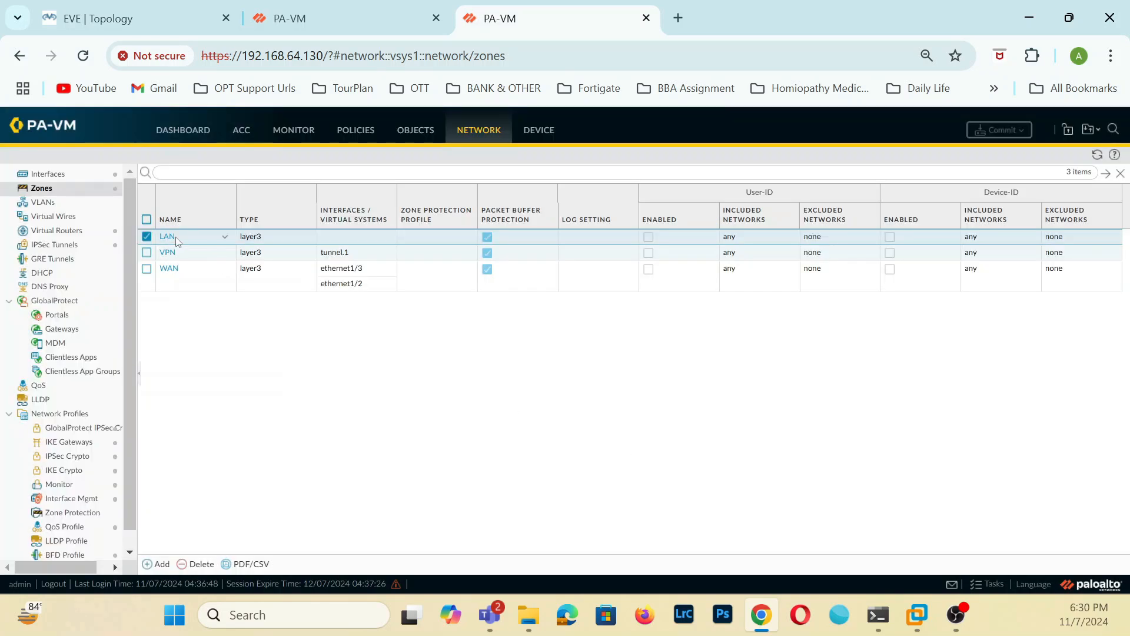
Remove ethernet1/2 from the WAN zone and save the zone.
left_click(169, 268)
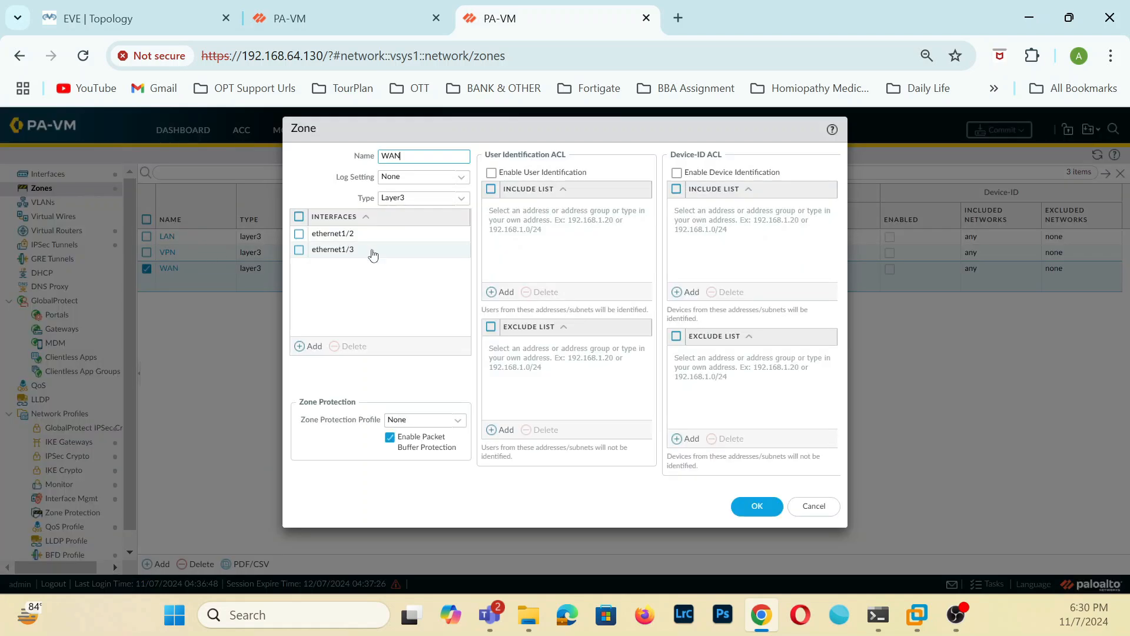
left_click(345, 240)
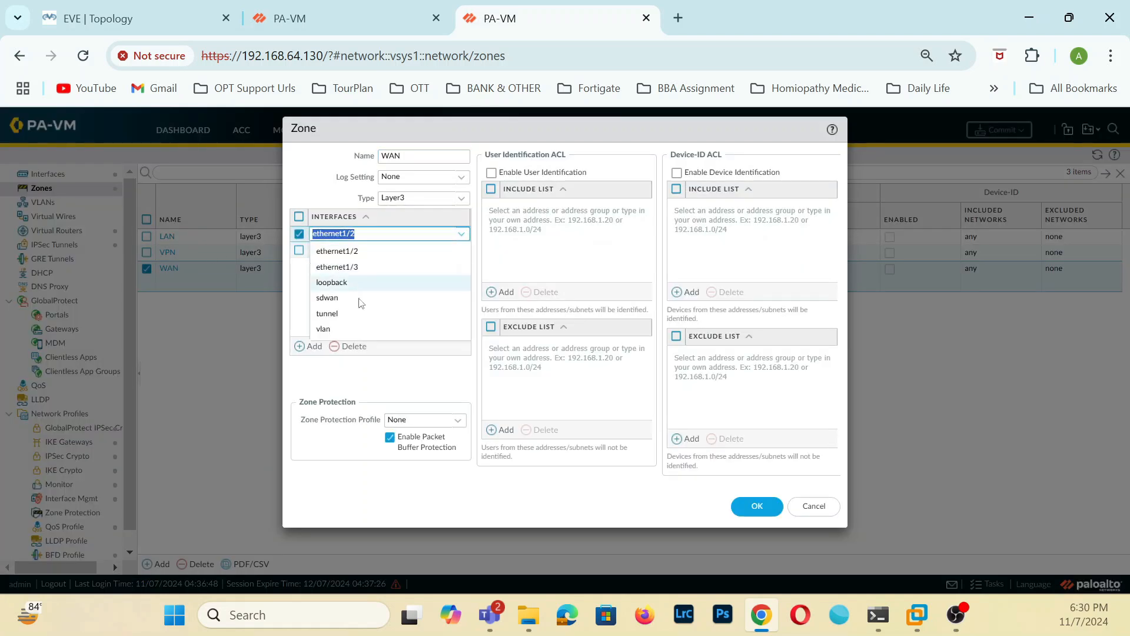
left_click(354, 347)
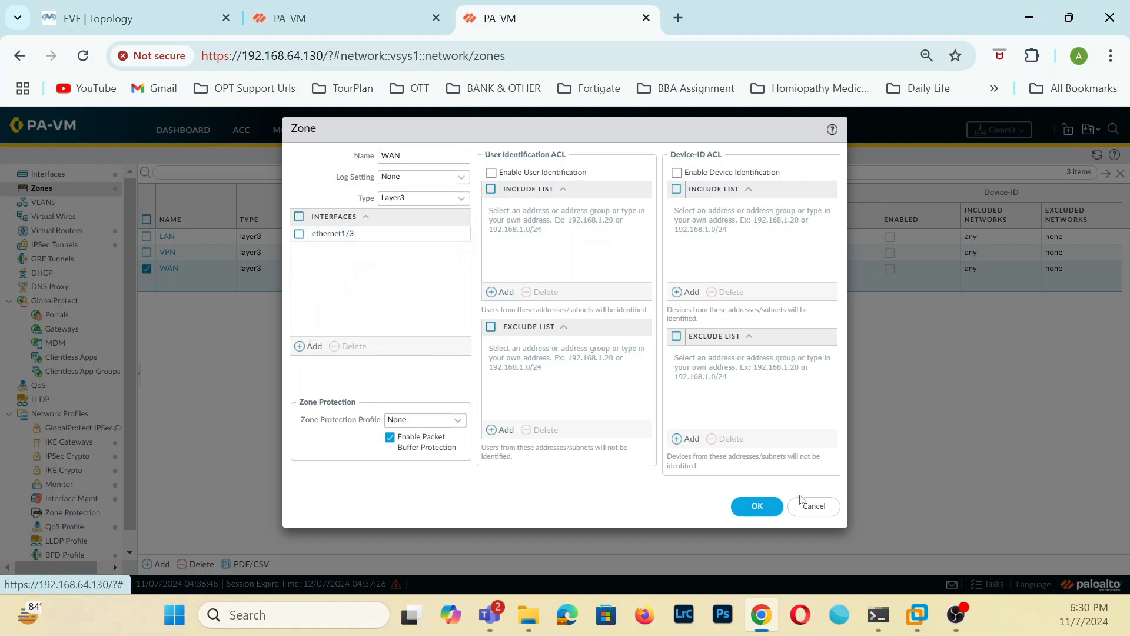
left_click(769, 507)
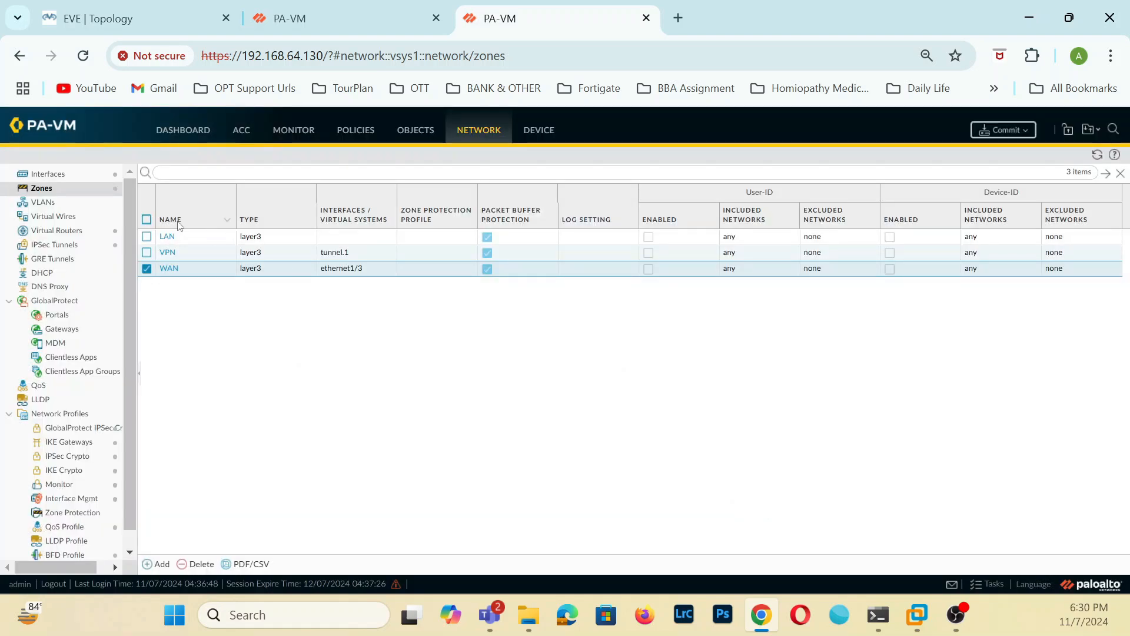
Assign the ethernet1/2 interface to the LAN security zone and commit all changes on the 192.168.64.130 firewall.
left_click(167, 236)
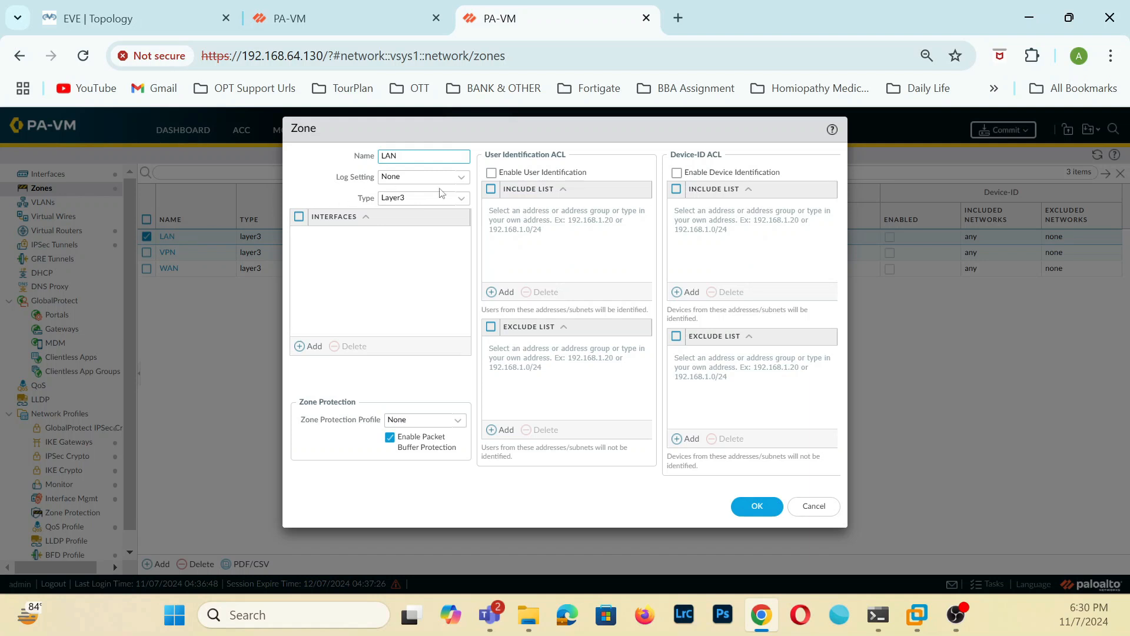
left_click(815, 507)
left_click(59, 174)
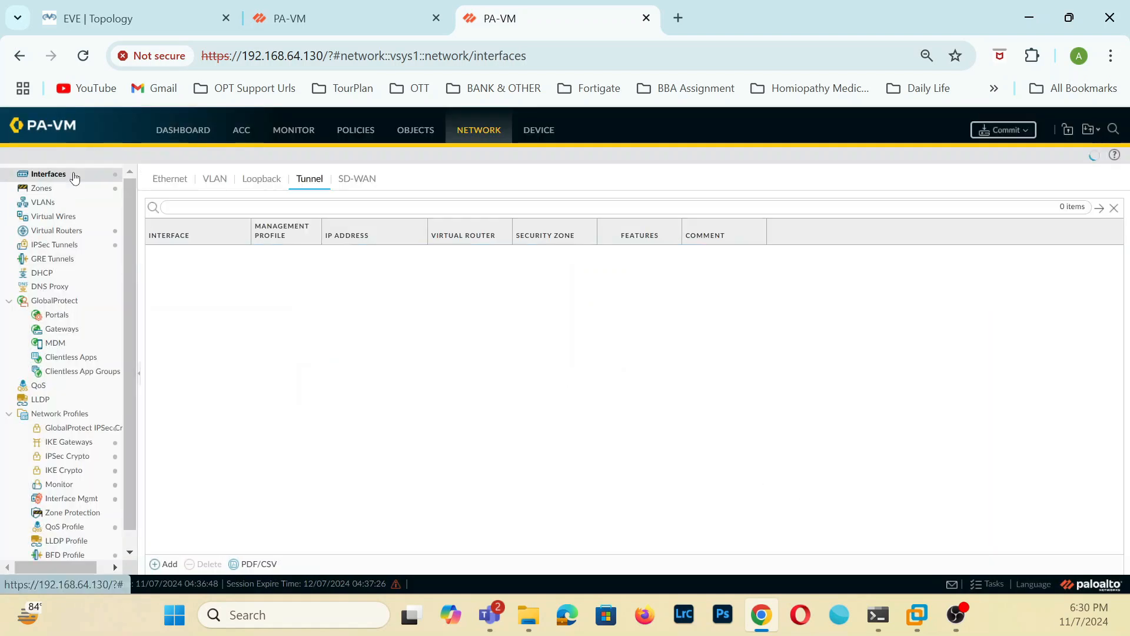
left_click(177, 179)
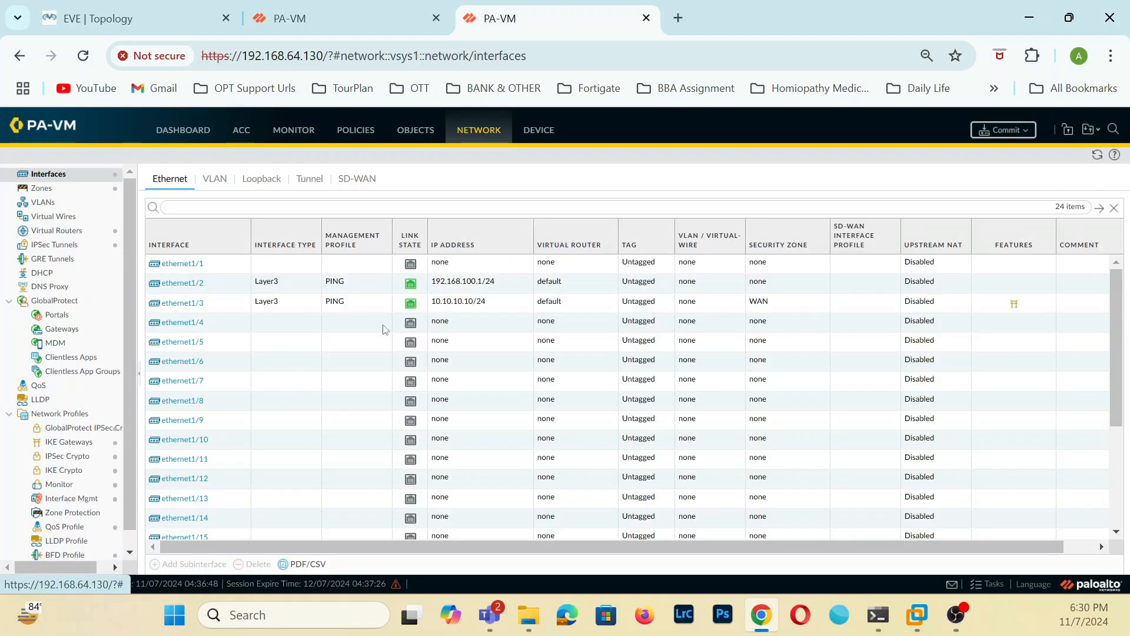
left_click(181, 284)
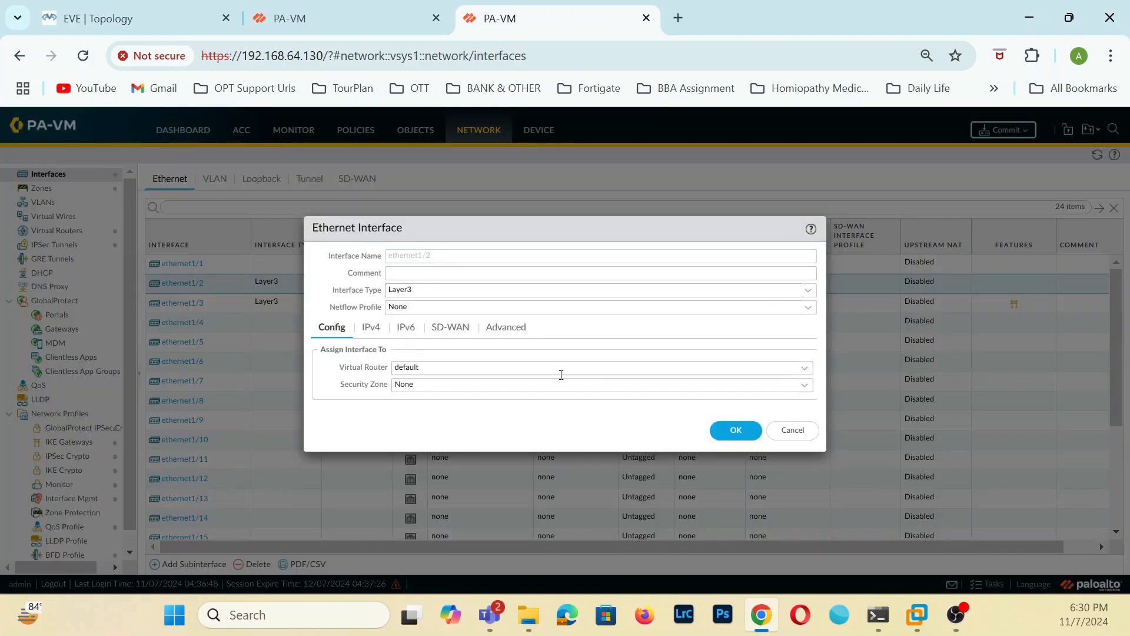
left_click(804, 385)
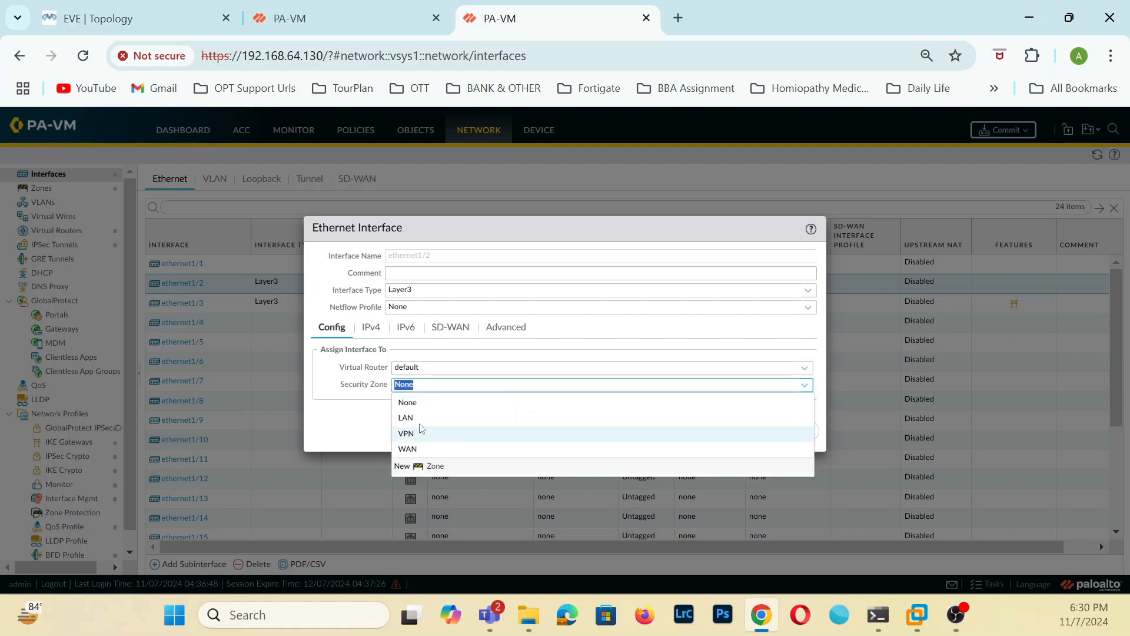
left_click(415, 417)
left_click(737, 431)
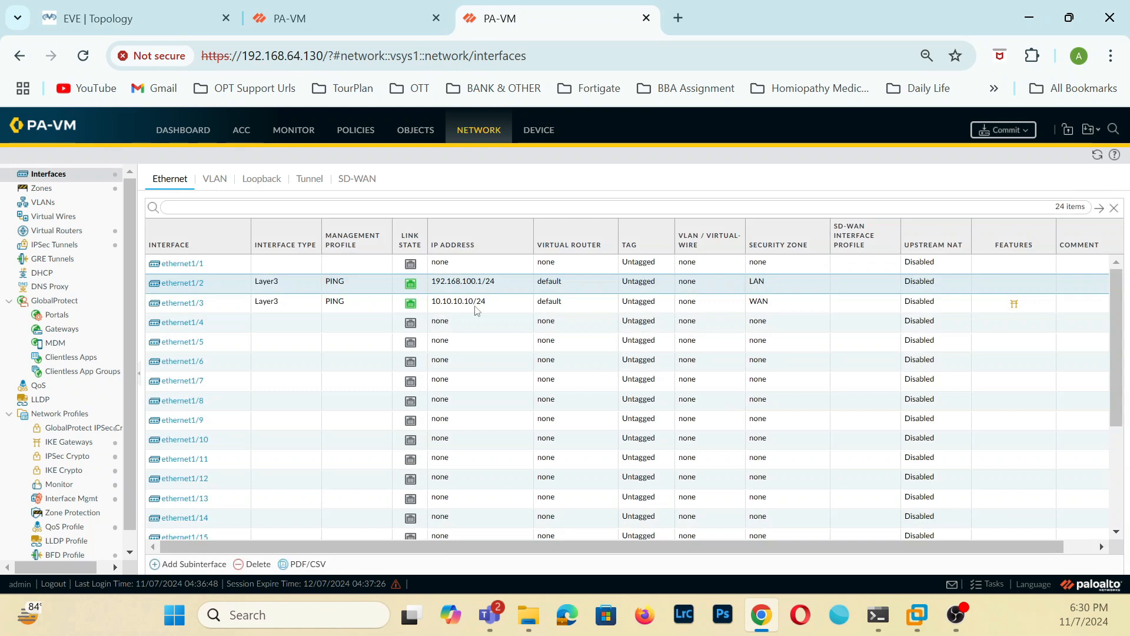
left_click(995, 130)
left_click(689, 506)
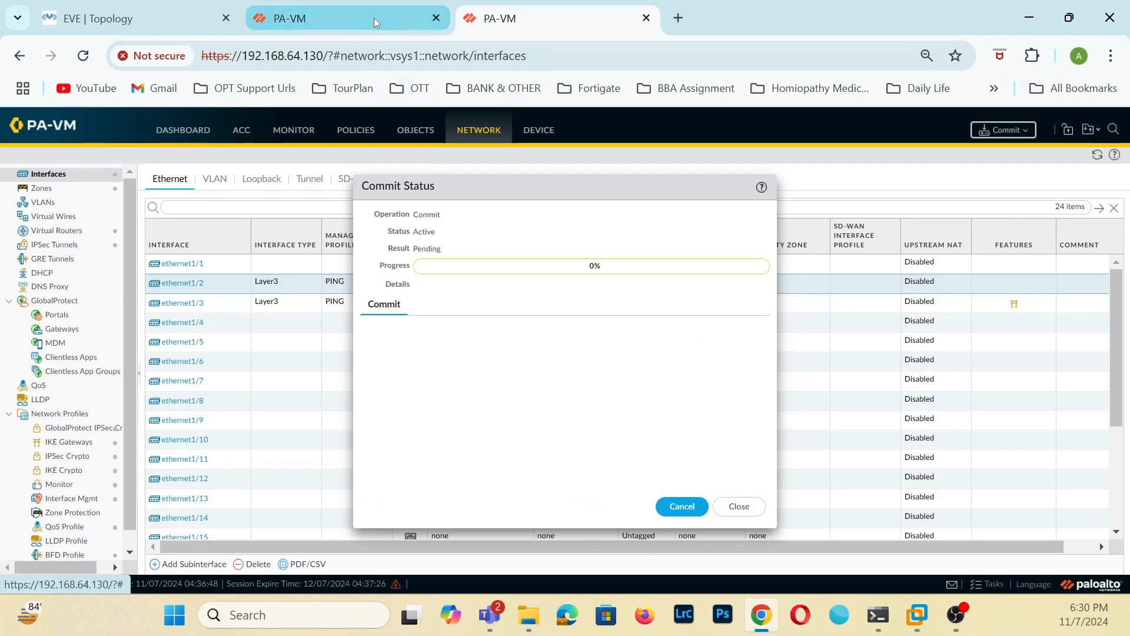
Check the Ethernet and tunnel interface zones and the task list on the 192.168.64.131 firewall, plus the commit status on 192.168.64.130.
left_click(373, 17)
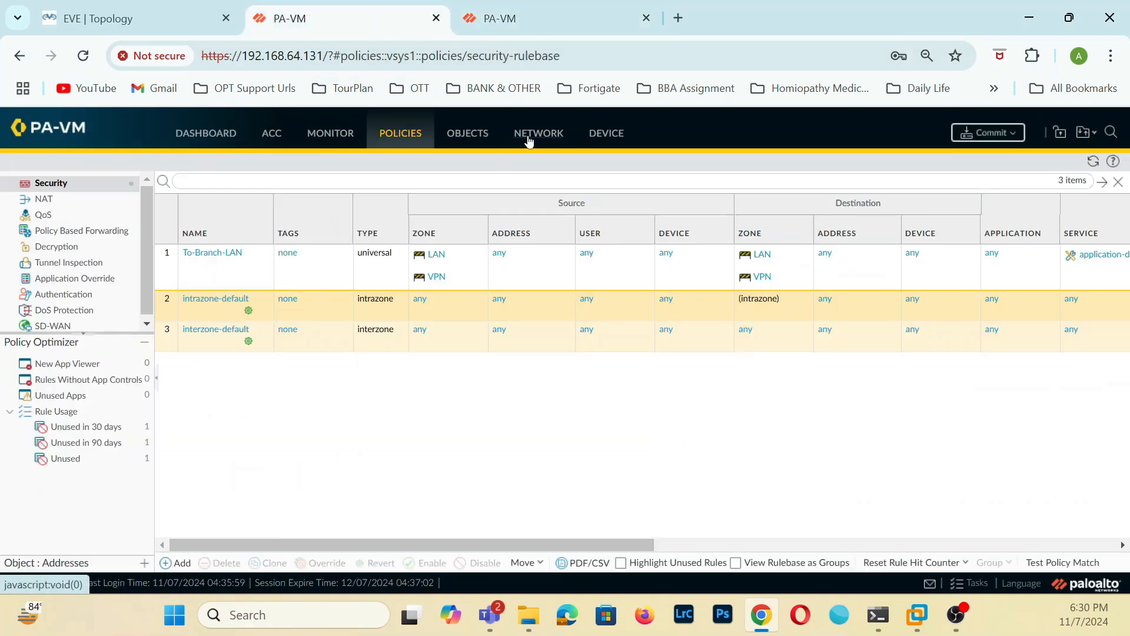
left_click(518, 141)
left_click(58, 199)
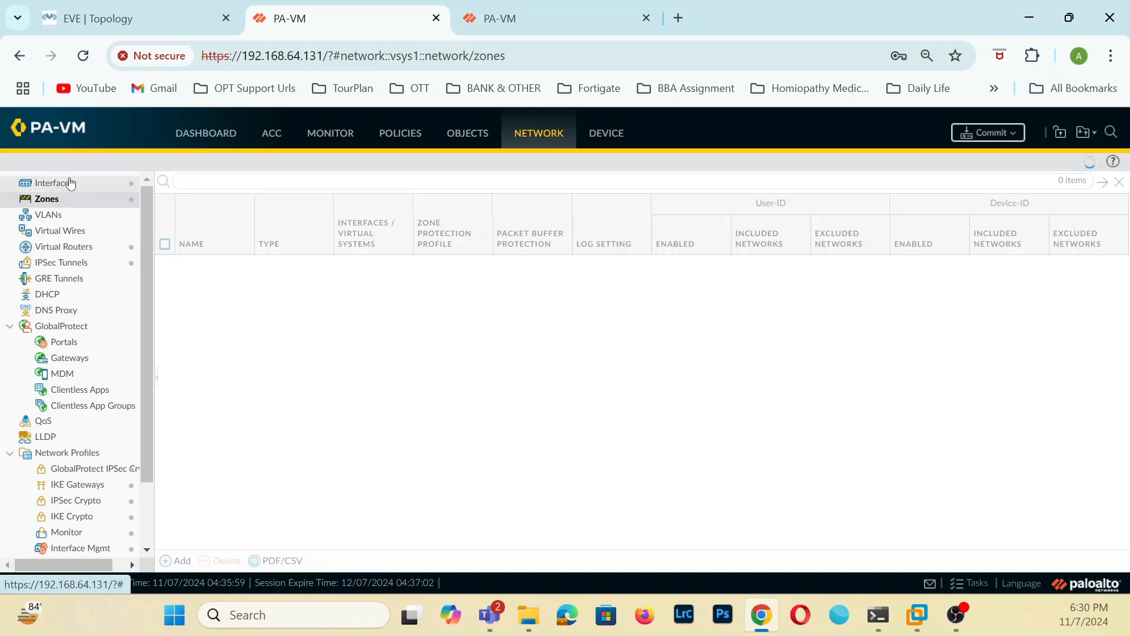
left_click(62, 183)
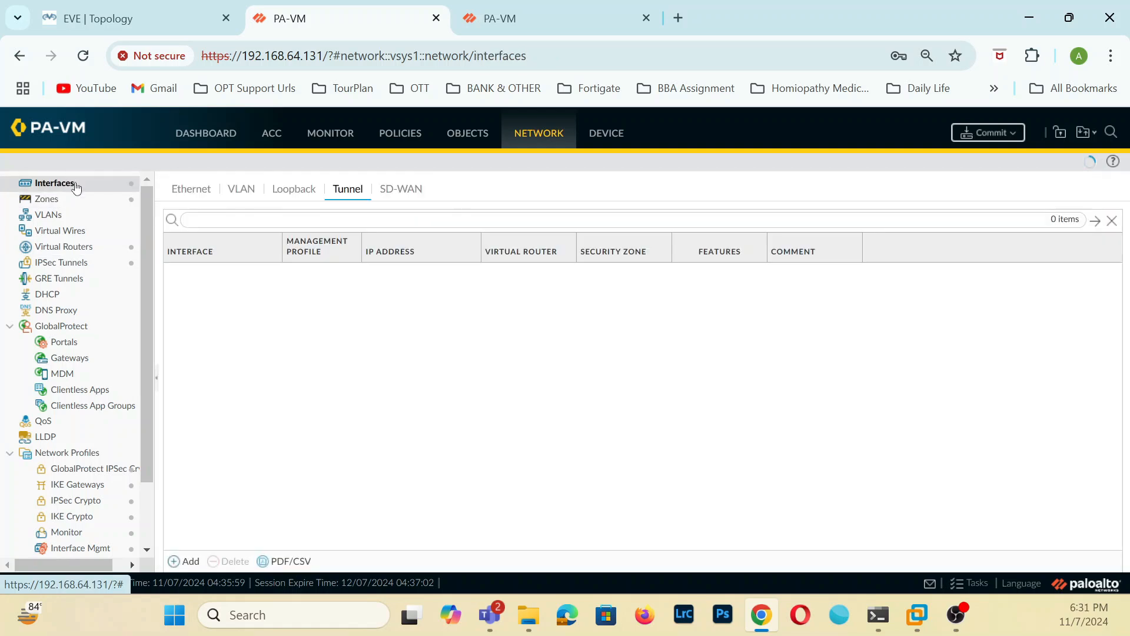
left_click(188, 190)
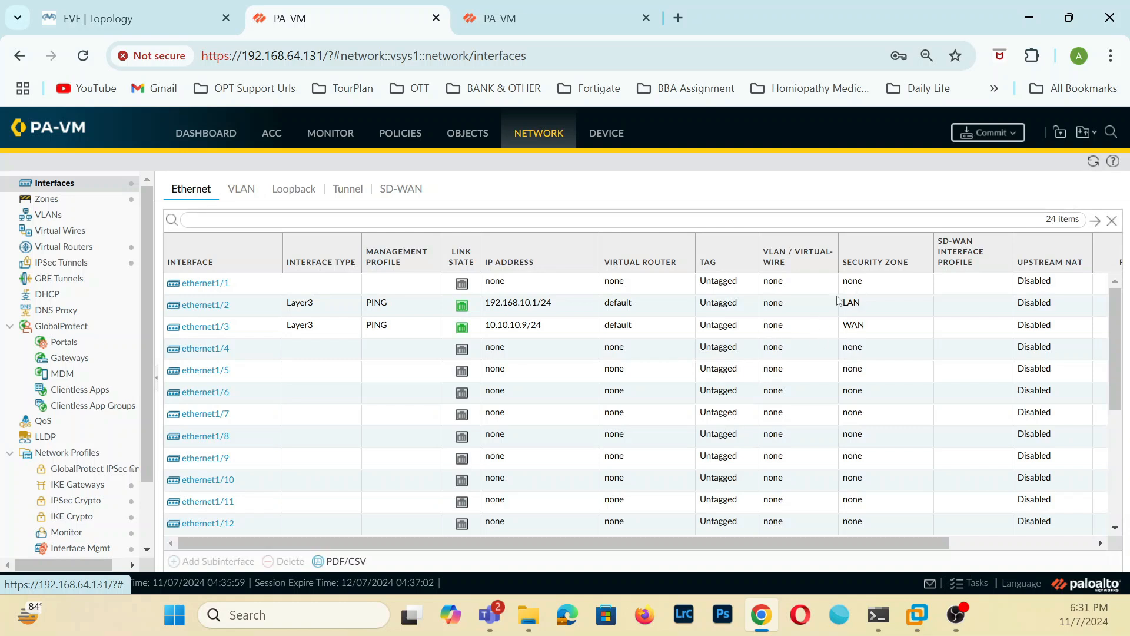
left_click(348, 188)
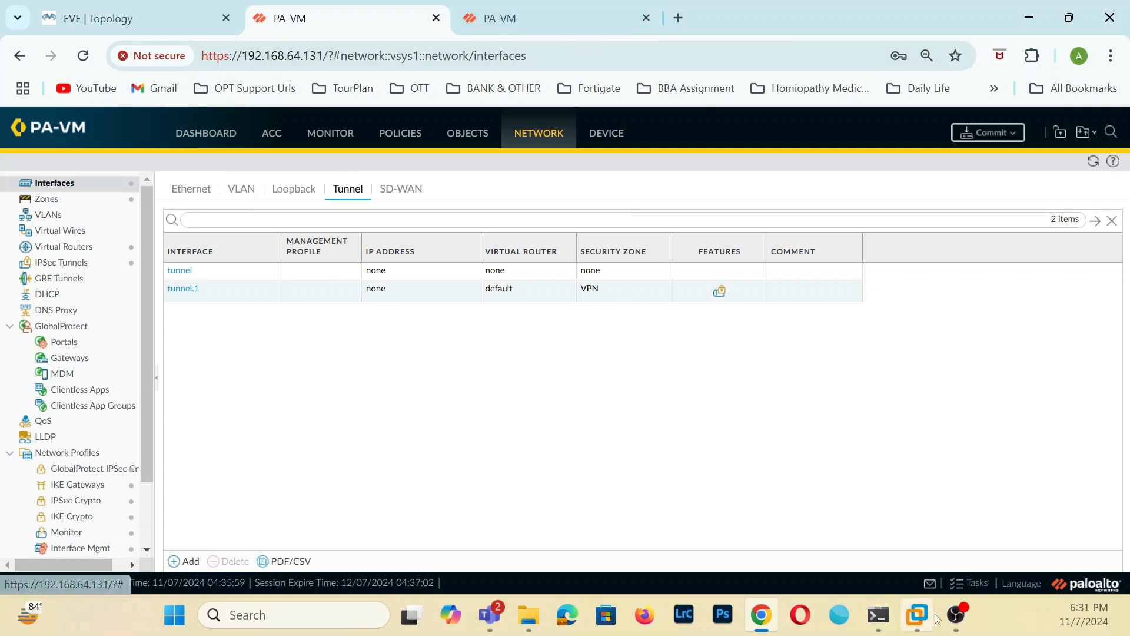
left_click(966, 582)
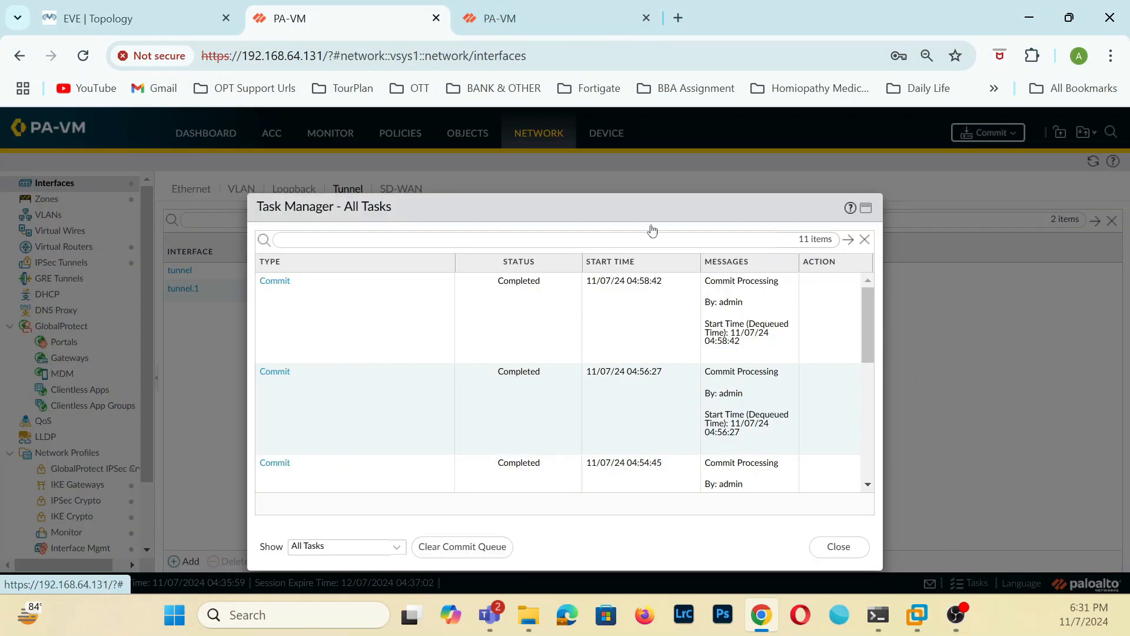
left_click(556, 27)
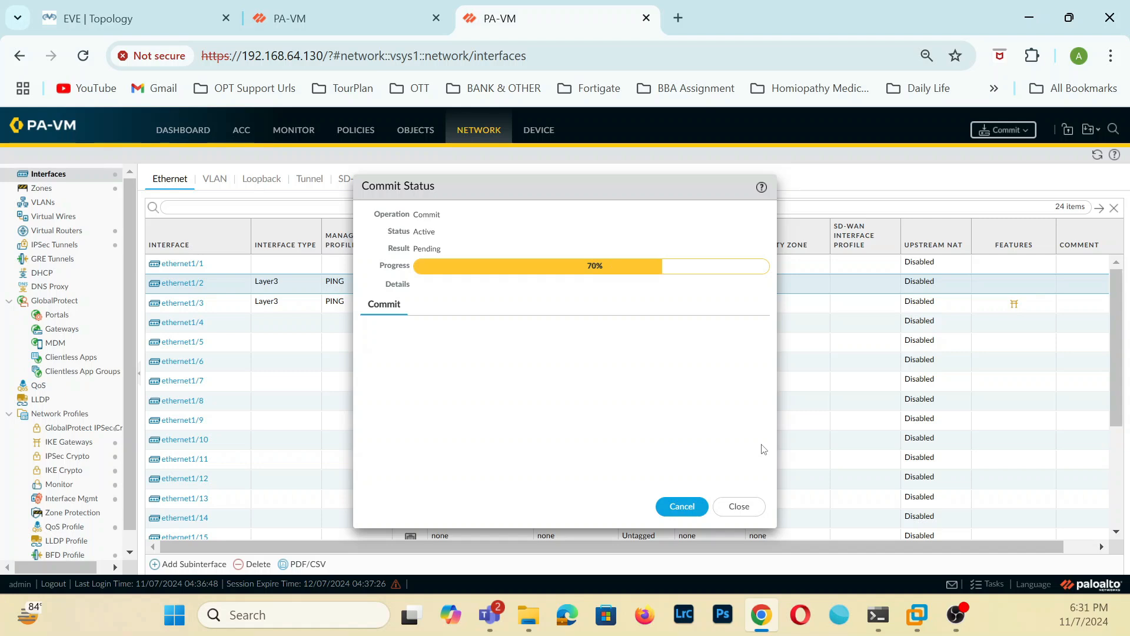
Open the consoles of Branch-PC-100 and HQ-PC-10 from the EVE topology.
left_click(154, 21)
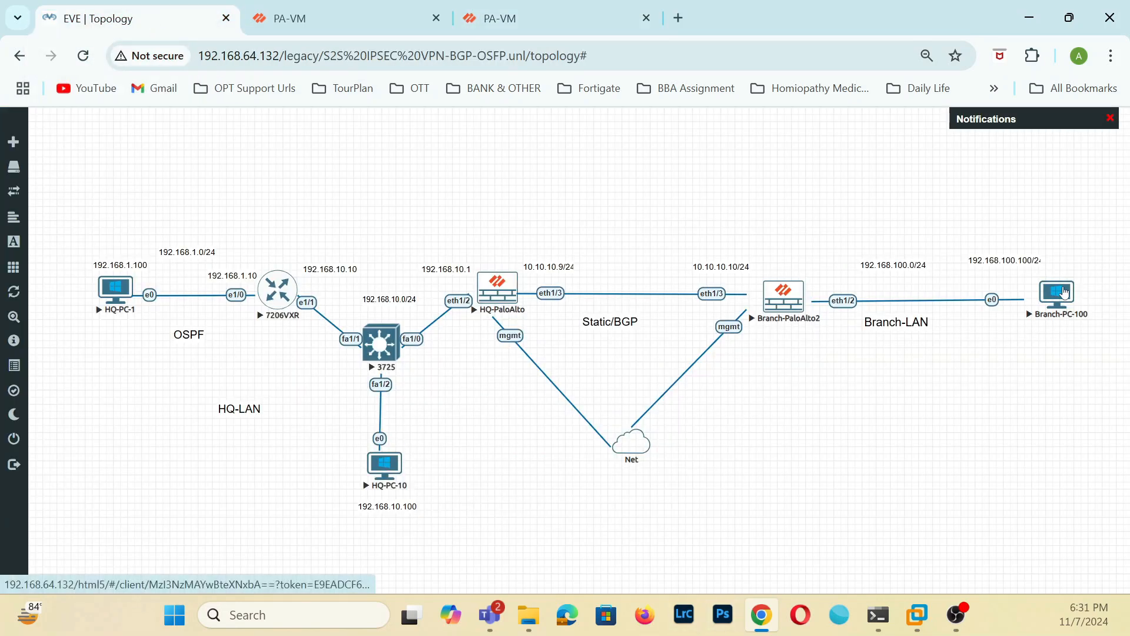
left_click(1067, 293)
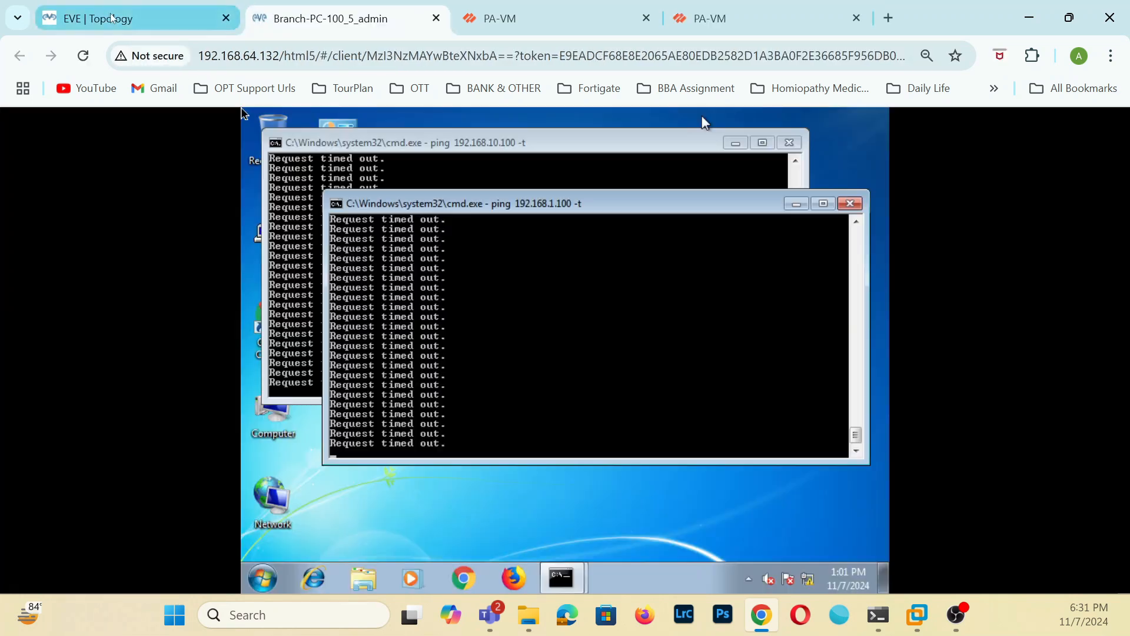
left_click(113, 18)
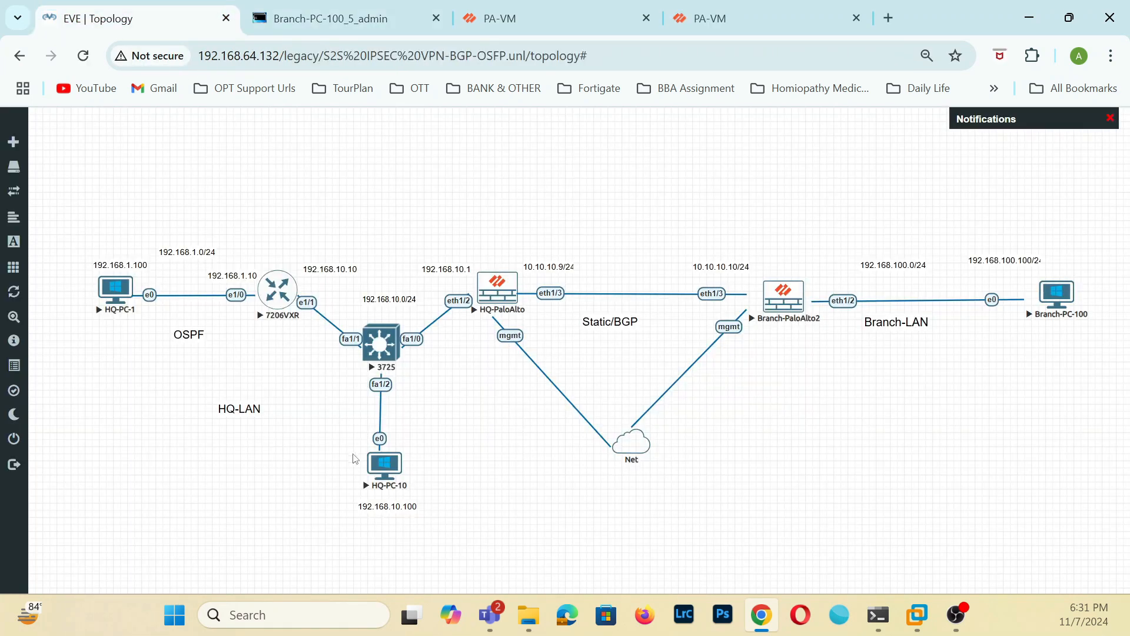
left_click(384, 481)
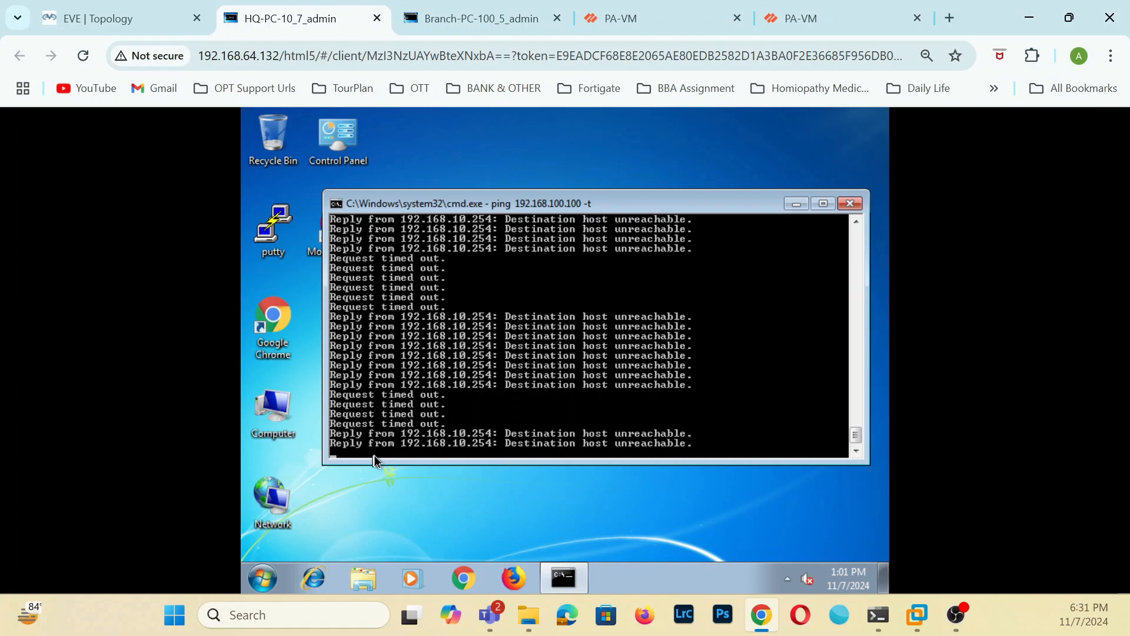
Close the running ping windows on HQ-PC-10 and Branch-PC-100.
left_click(854, 203)
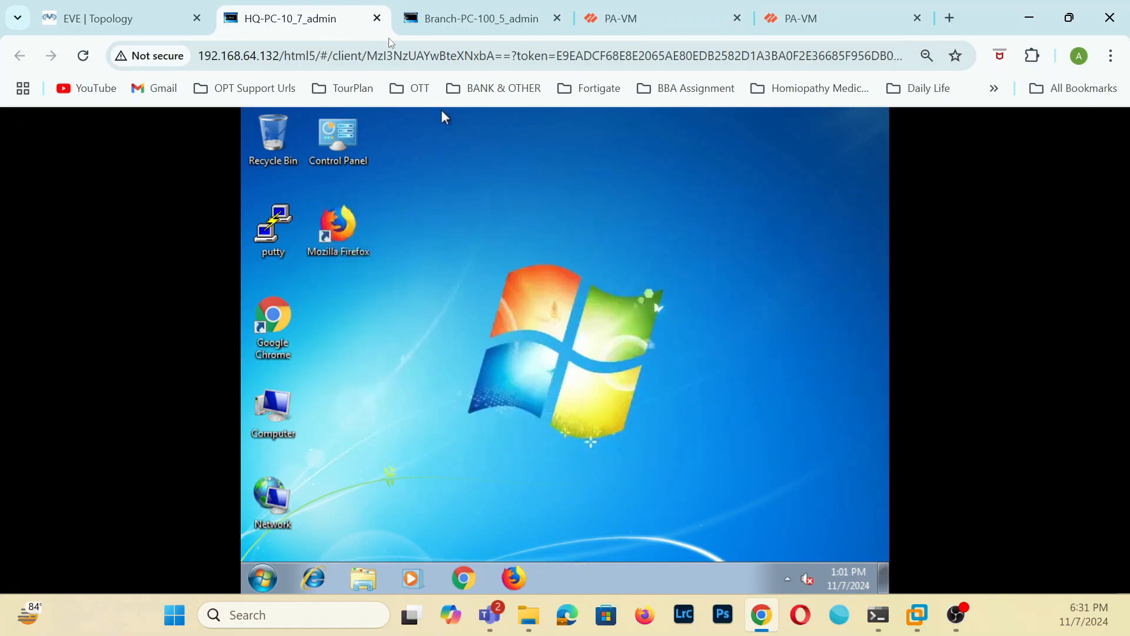
left_click(500, 24)
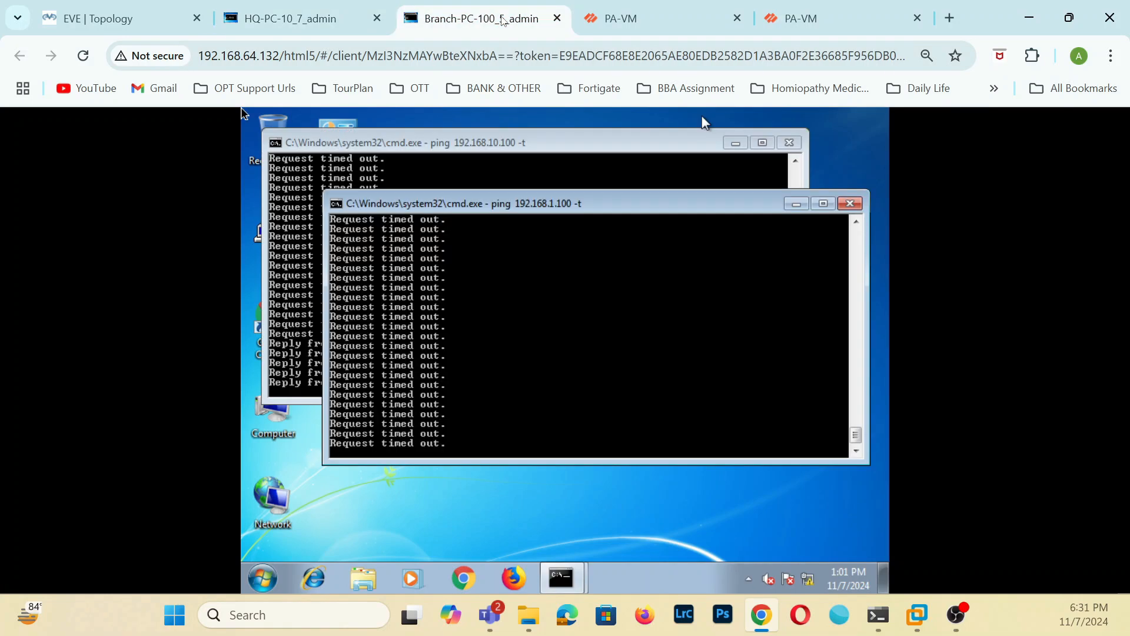
left_click(850, 204)
left_click(787, 143)
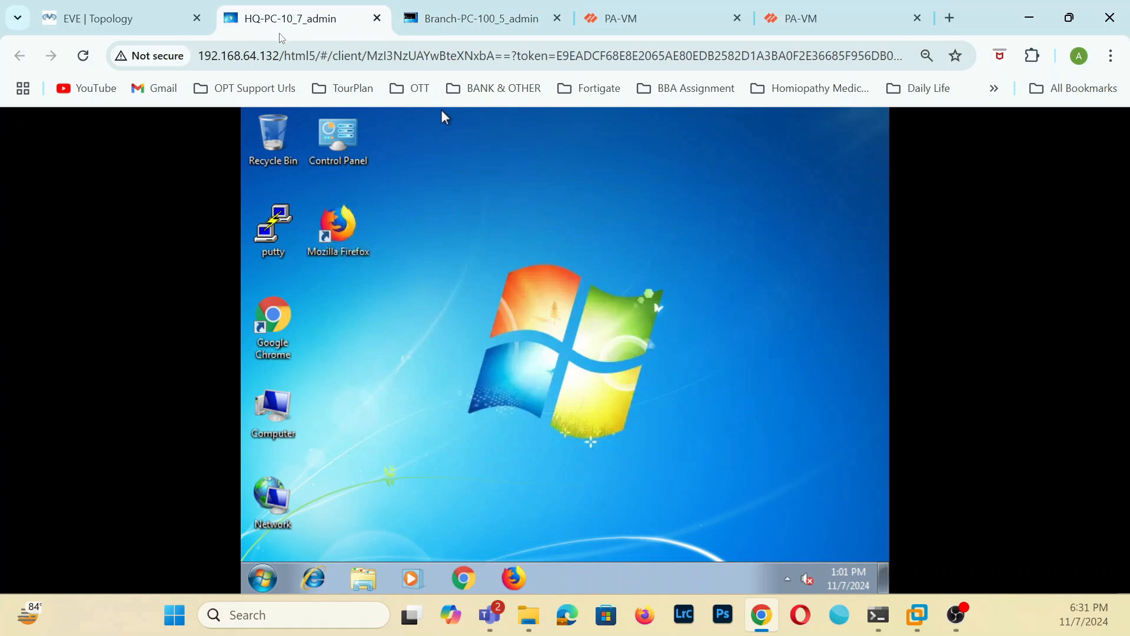
left_click(478, 14)
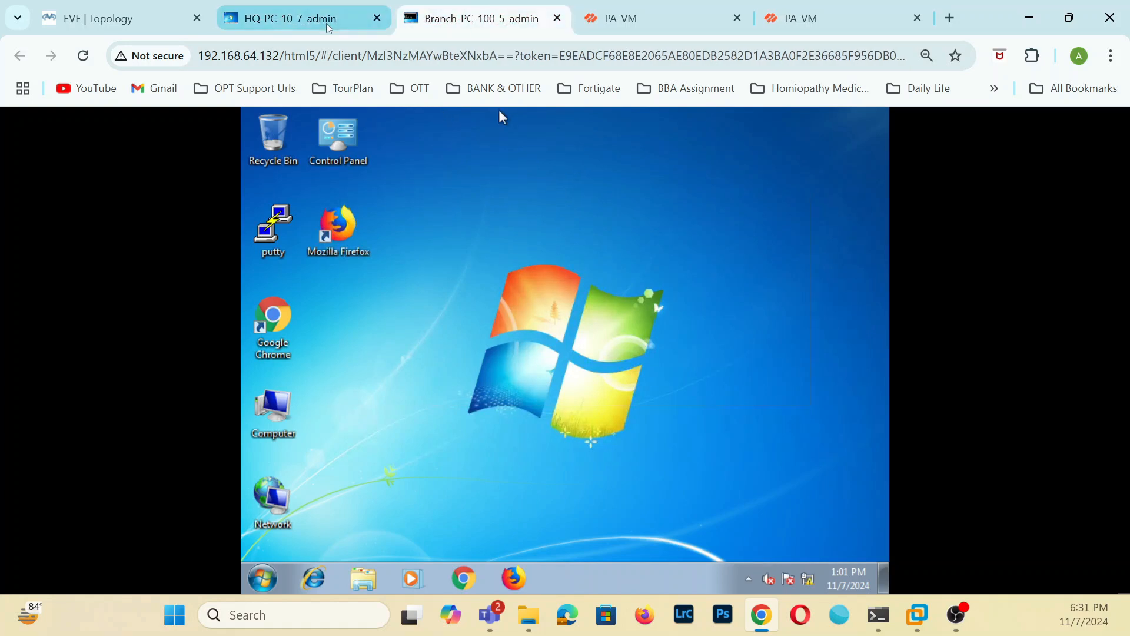
Open a command prompt on HQ-PC-10 and run ipconfig to display its IP configuration.
left_click(361, 18)
left_click(252, 584)
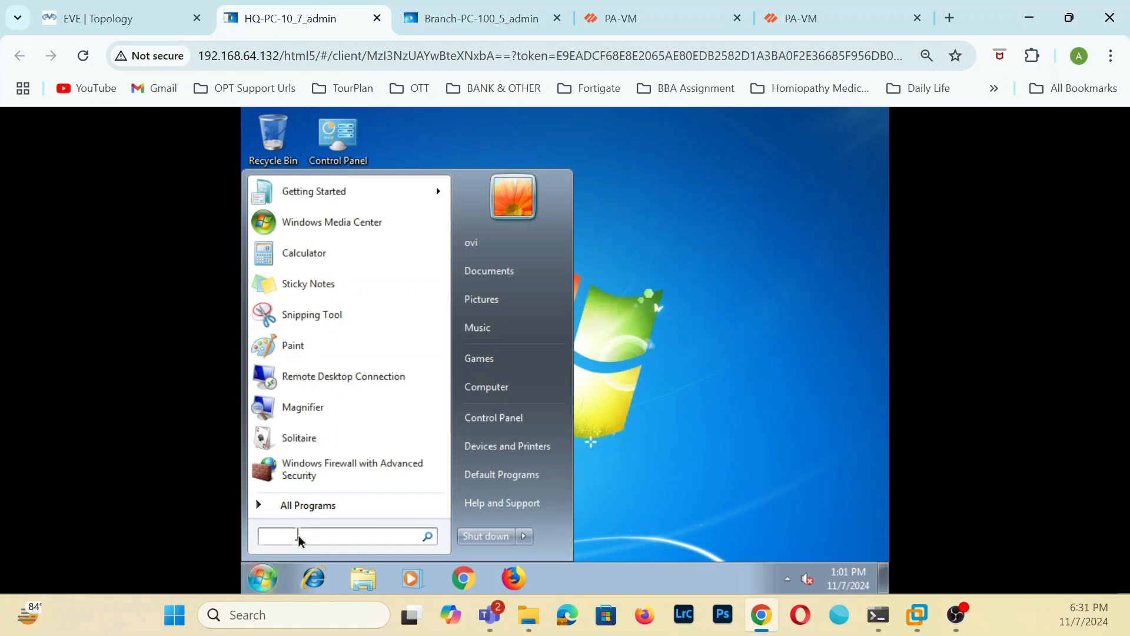
type("cmd")
key("Return")
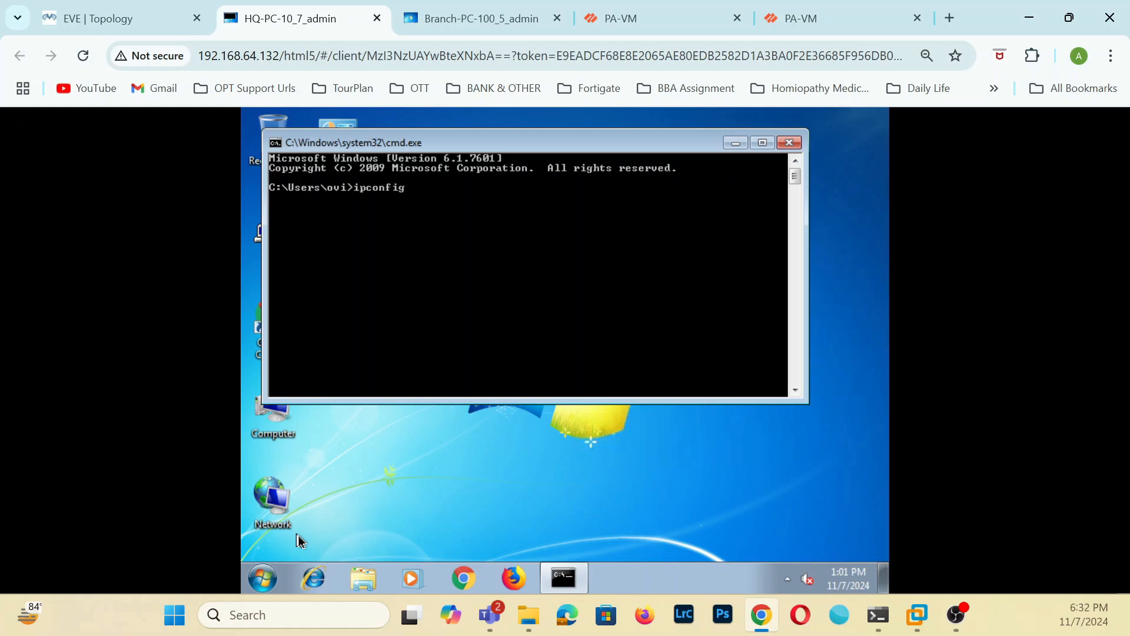
key("Return")
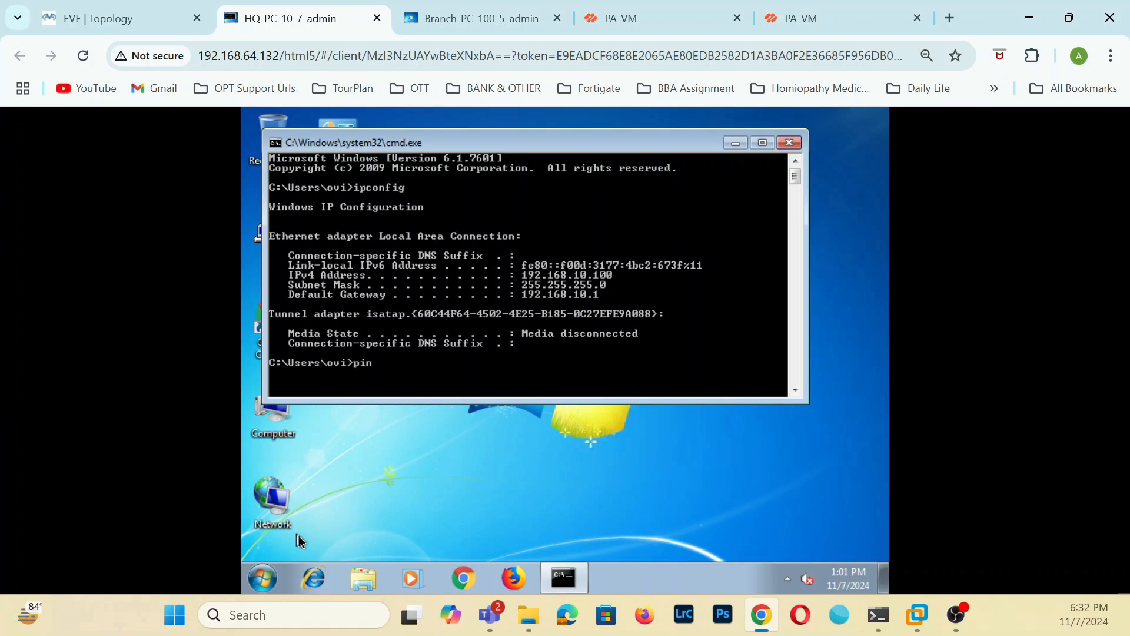
Open a command prompt on Branch-PC-100 and run ipconfig to display its IP configuration.
left_click(424, 19)
left_click(266, 582)
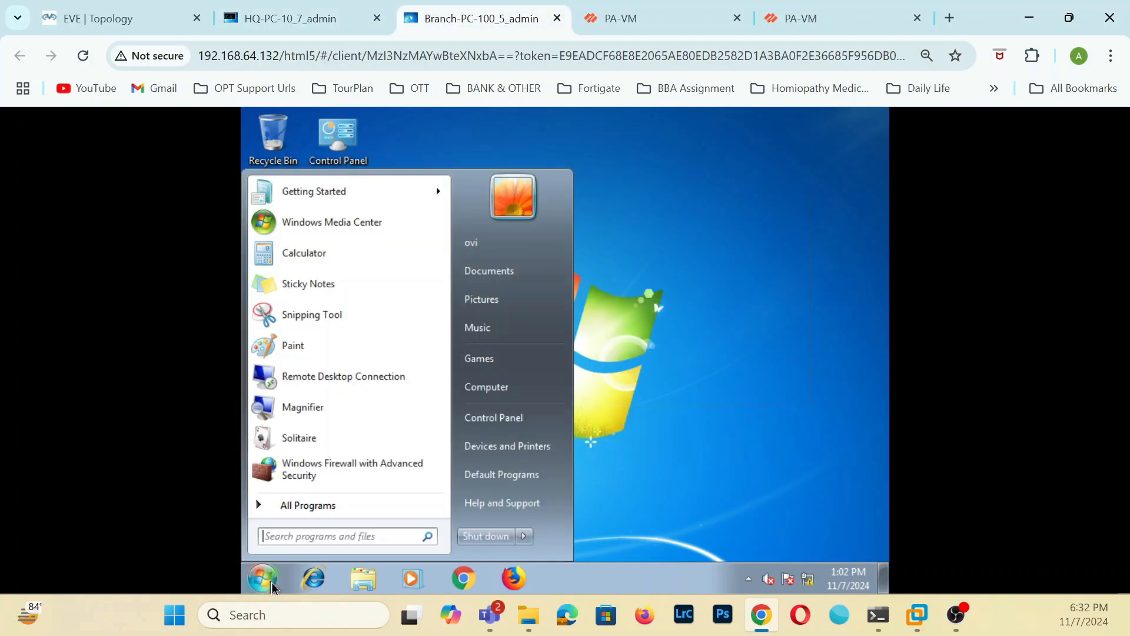
left_click(312, 537)
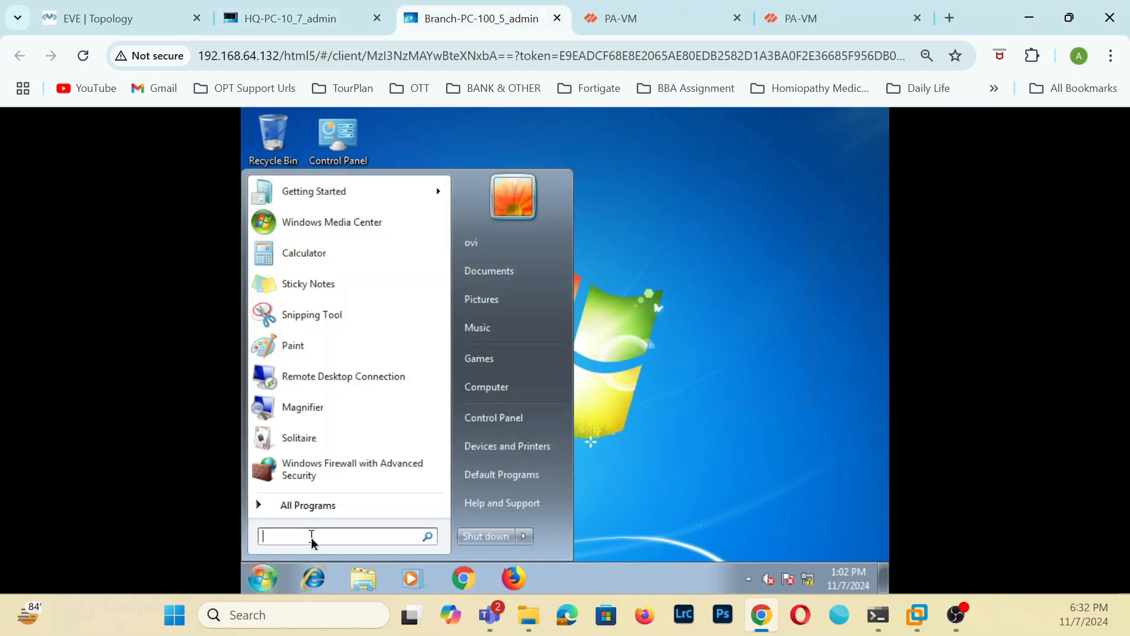
type("cmd")
key("Return")
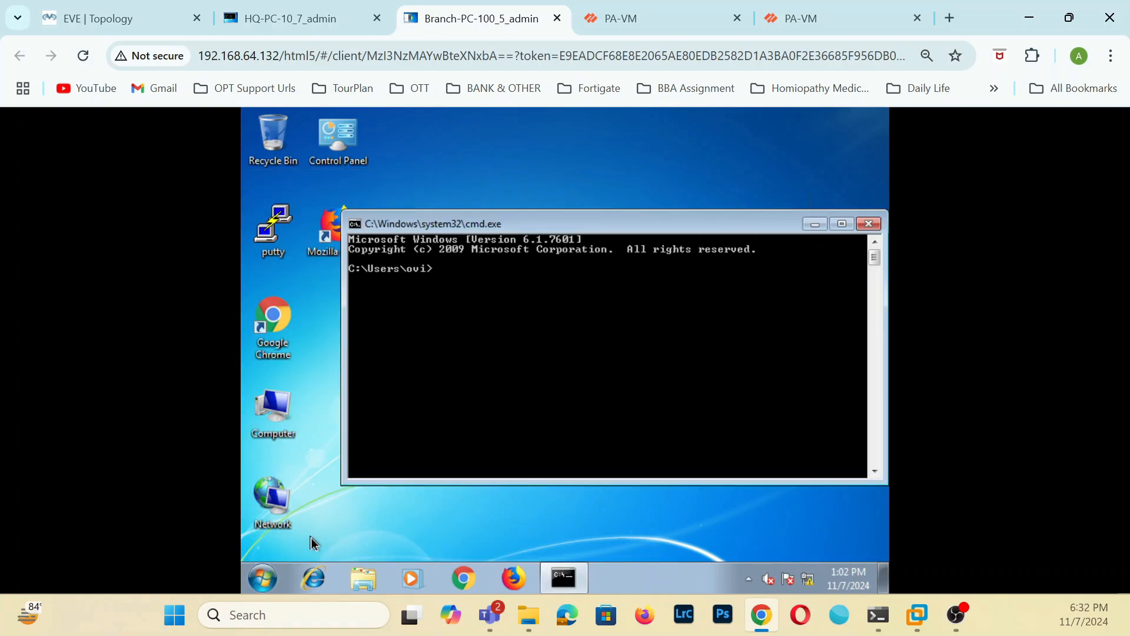
type("ipconfig")
key("Return")
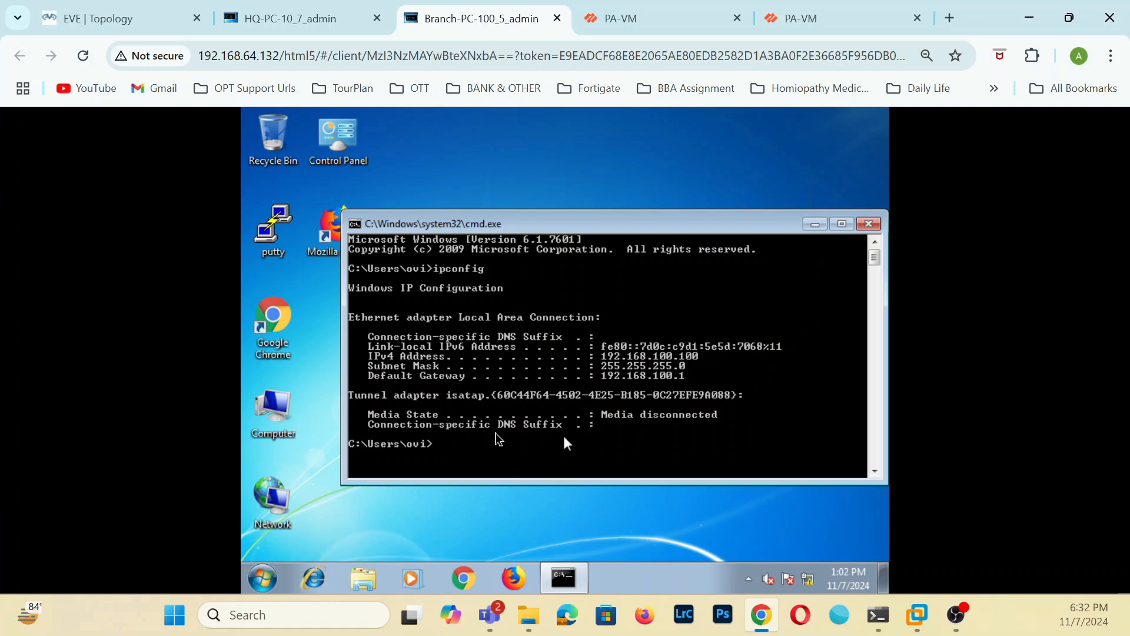
Ping Branch-PC-100 at 192.168.100.100 from the HQ-PC-10 command prompt.
left_click(330, 17)
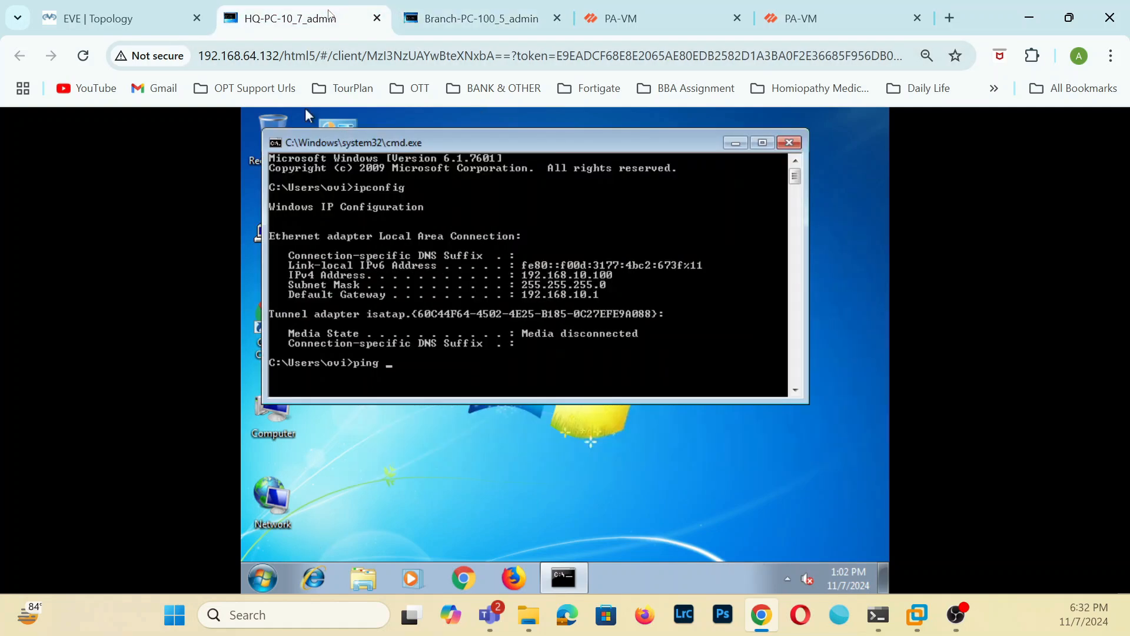
key("Up")
key("BackSpace")
key("BackSpace")
key("BackSpace")
key("BackSpace")
key("BackSpace")
key("BackSpace")
key("BackSpace")
type("ping 192.168.100")
key("Return")
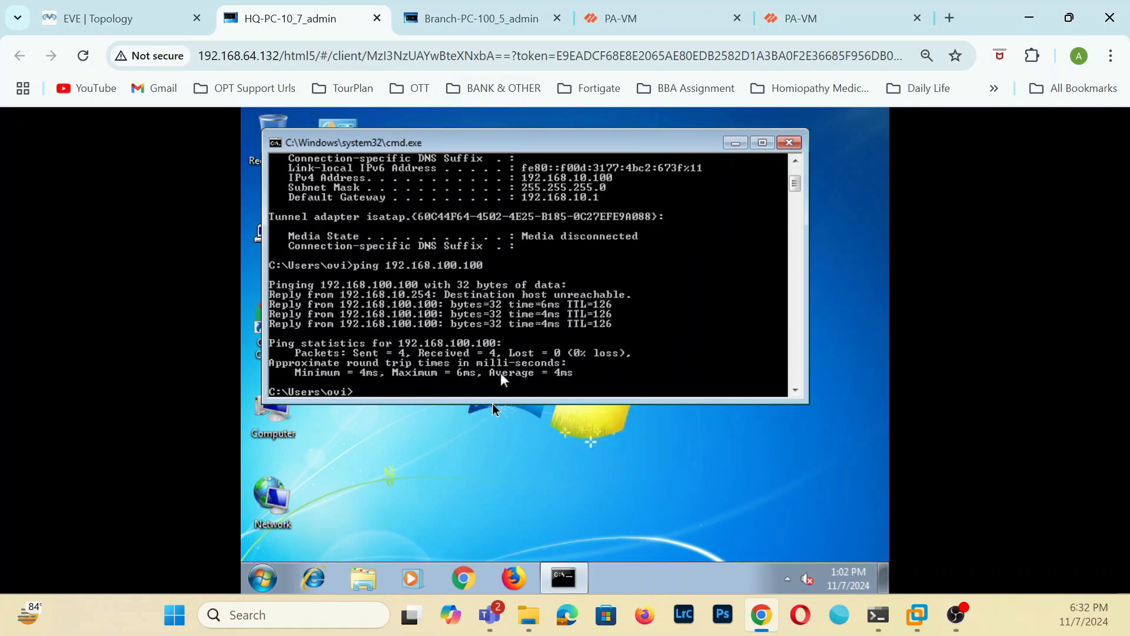
Start continuous pings with -t from HQ-PC-10 to 192.168.100.100 and from Branch-PC-100 to 192.168.10.100.
key("Up")
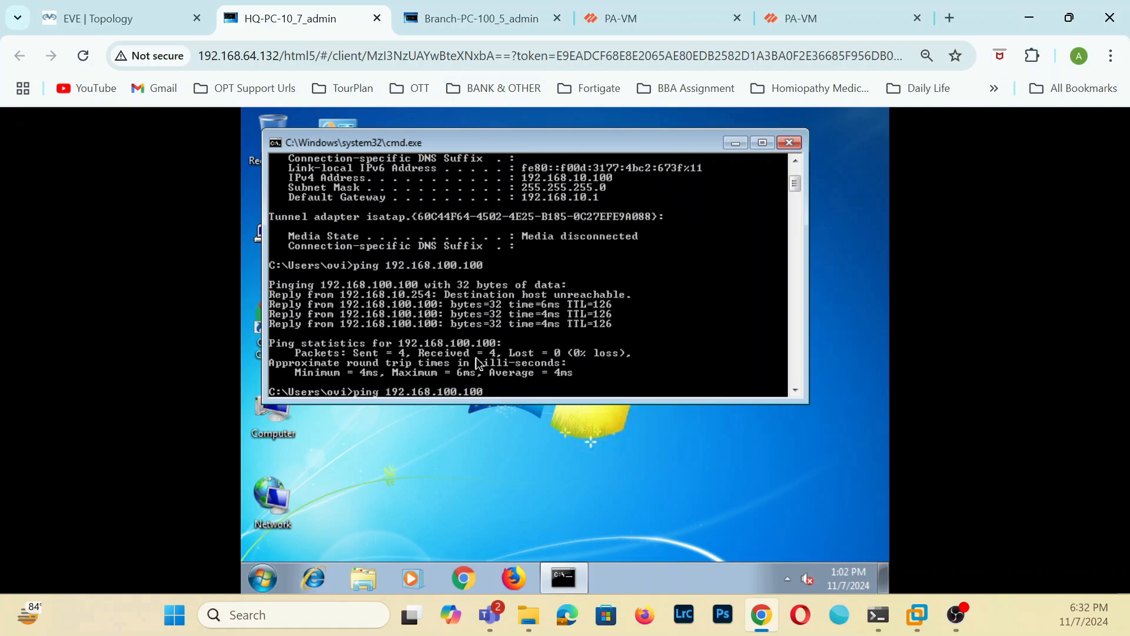
key("Return")
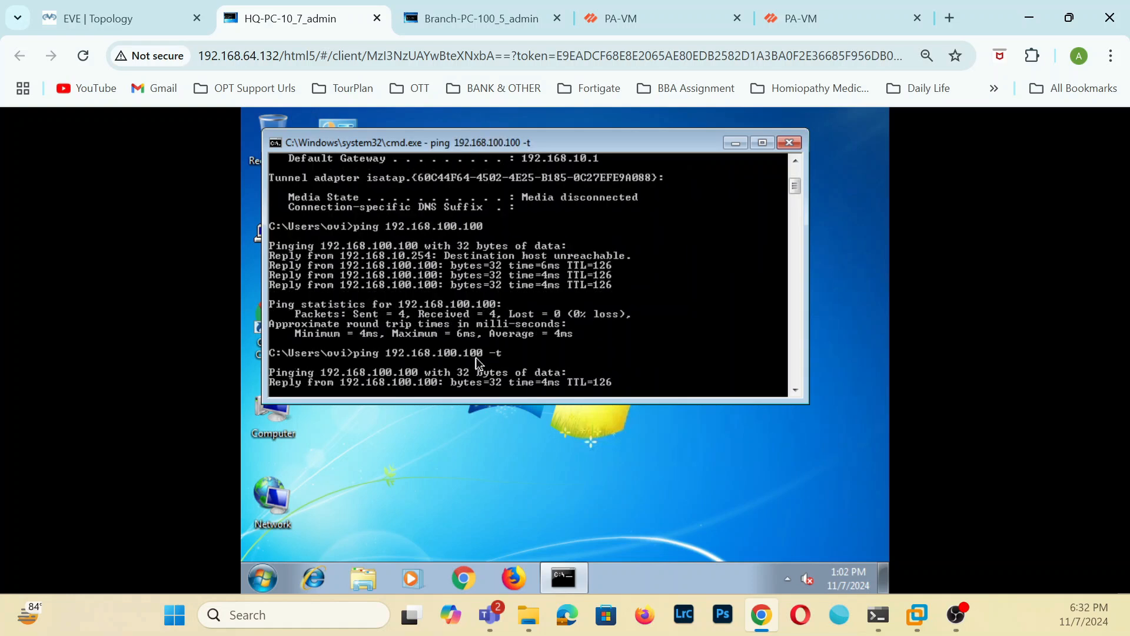
left_click(471, 19)
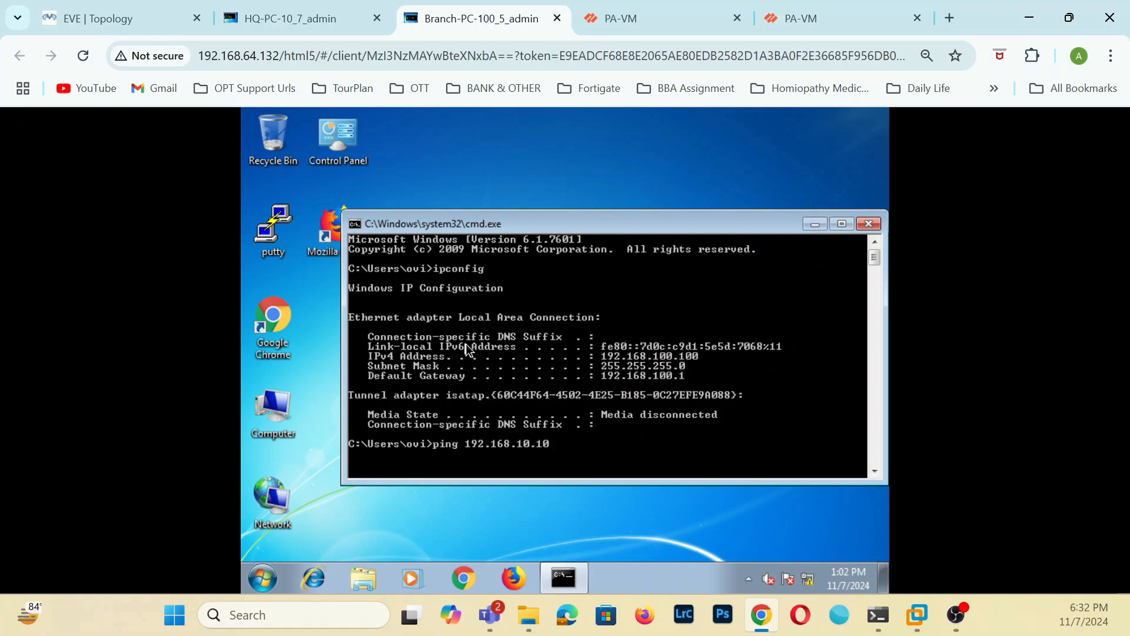
key("Return")
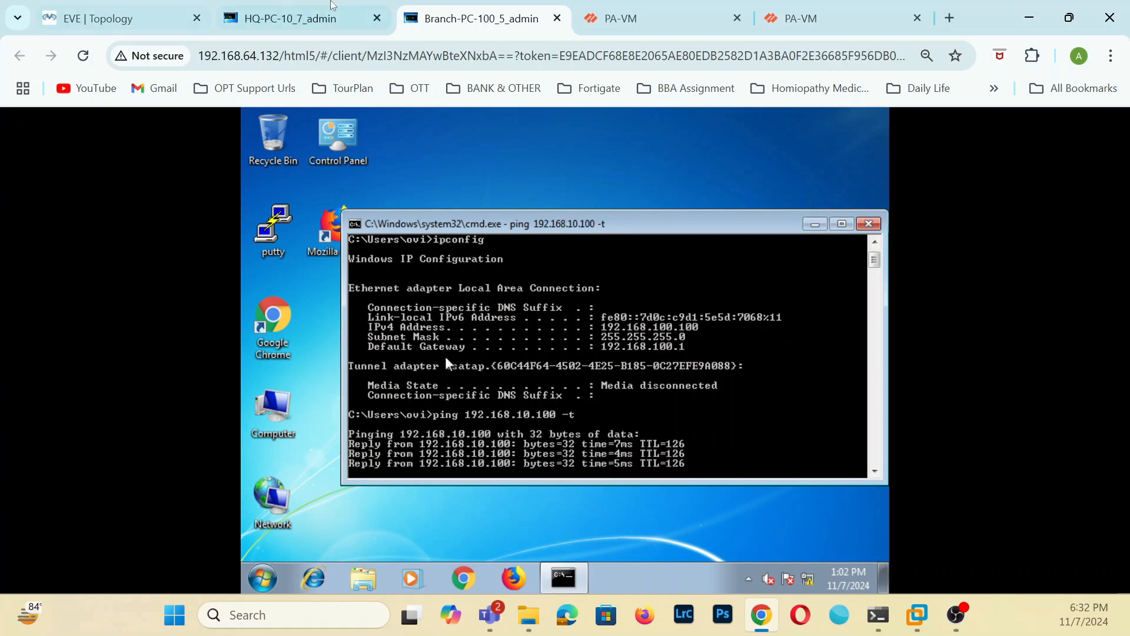
Look over the EVE topology, then examine the To-Branch-LAN IPSec tunnel info on the 192.168.64.131 firewall with its columns adjusted to fit.
left_click(143, 8)
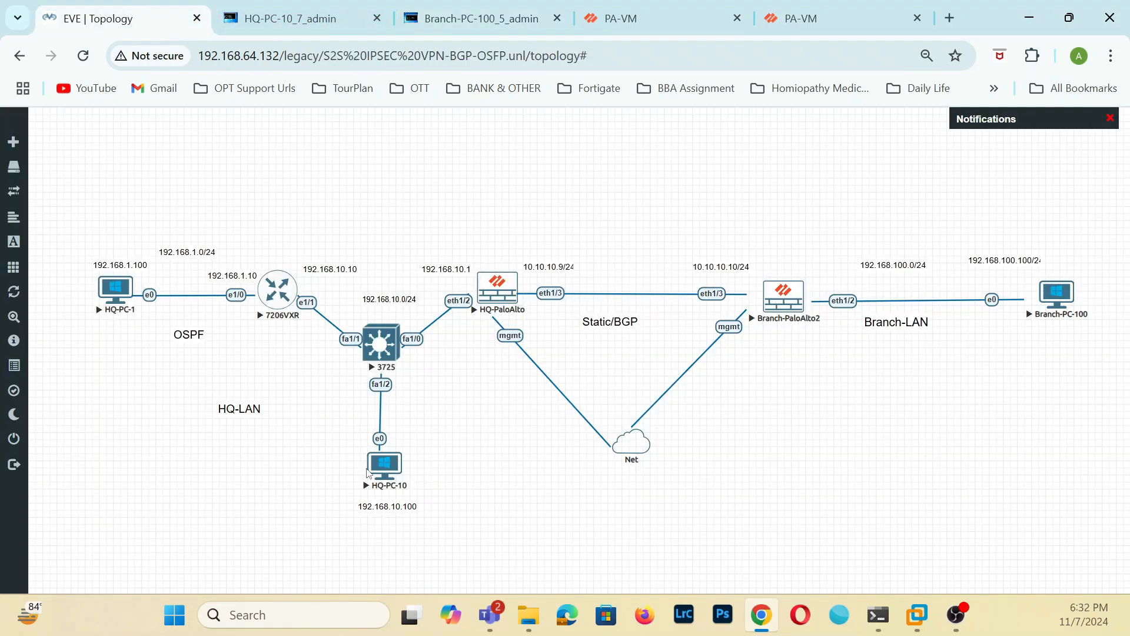
left_click(621, 18)
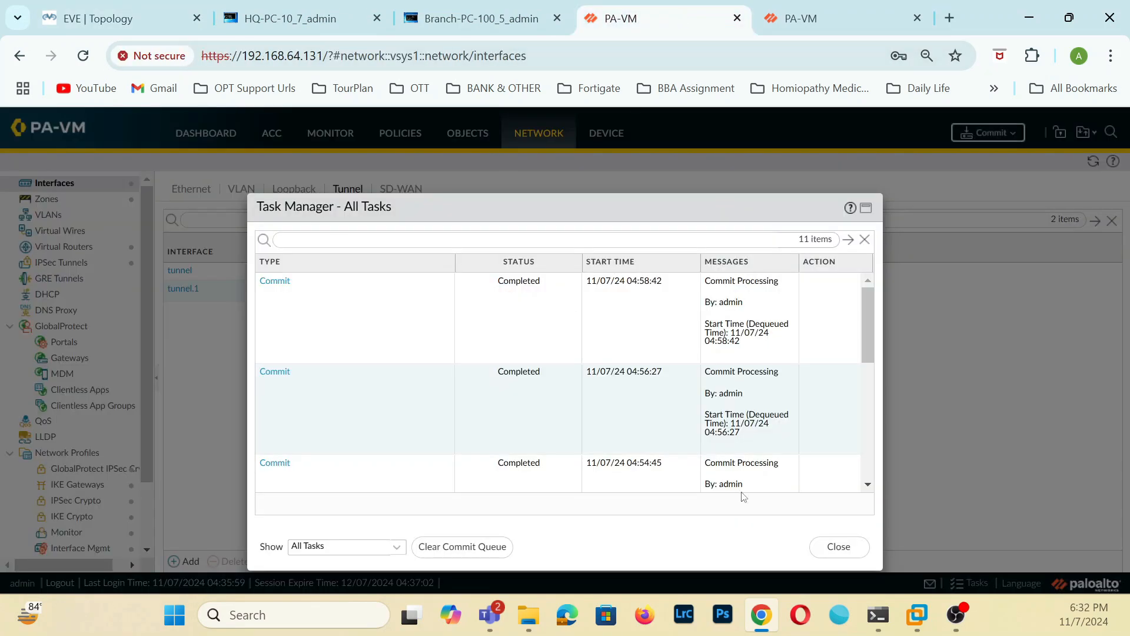
left_click(835, 547)
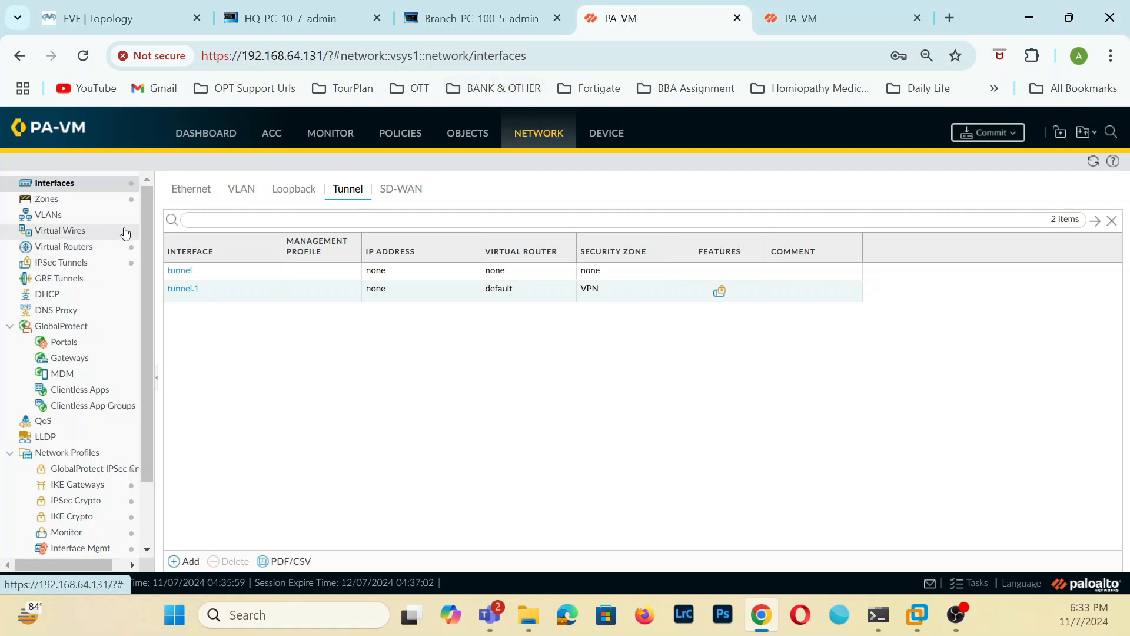
left_click(64, 246)
left_click(74, 264)
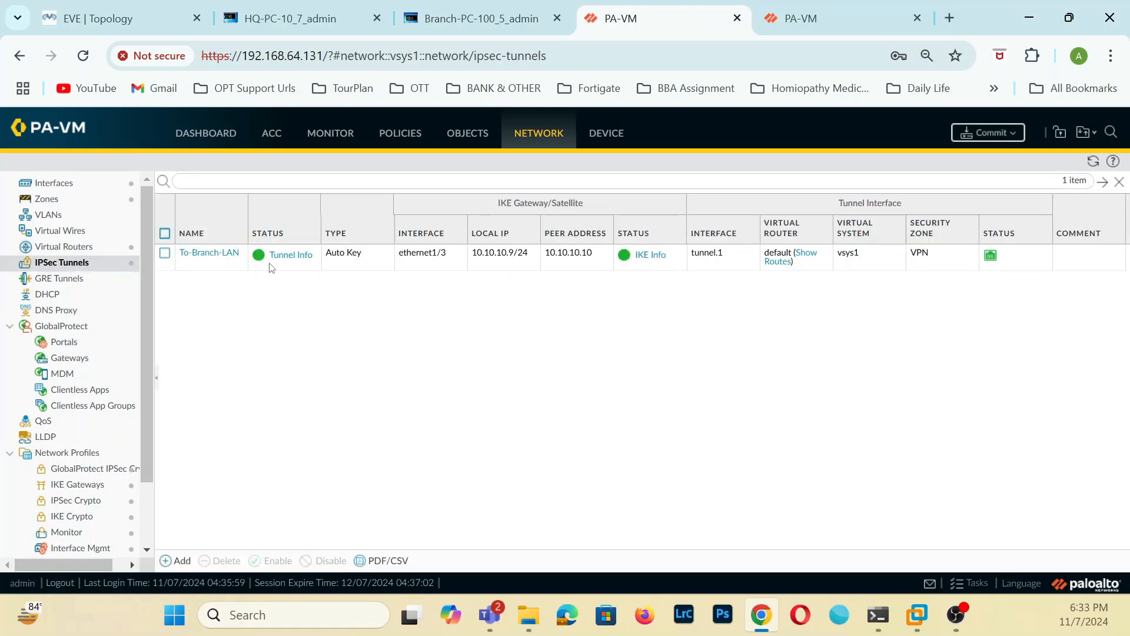
left_click(288, 255)
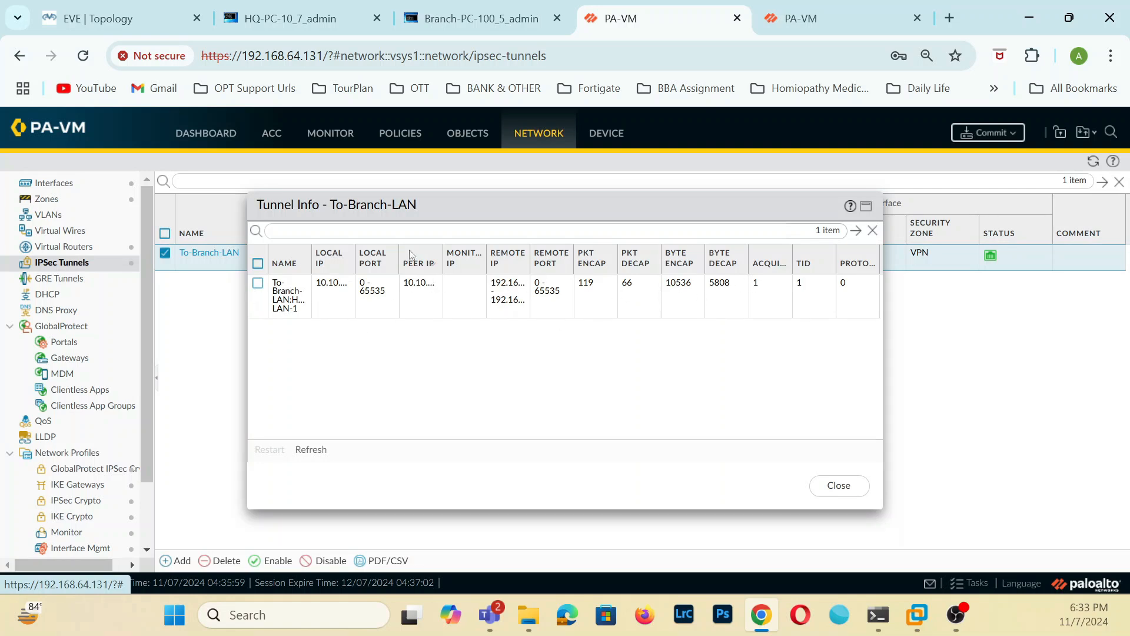
left_click(302, 267)
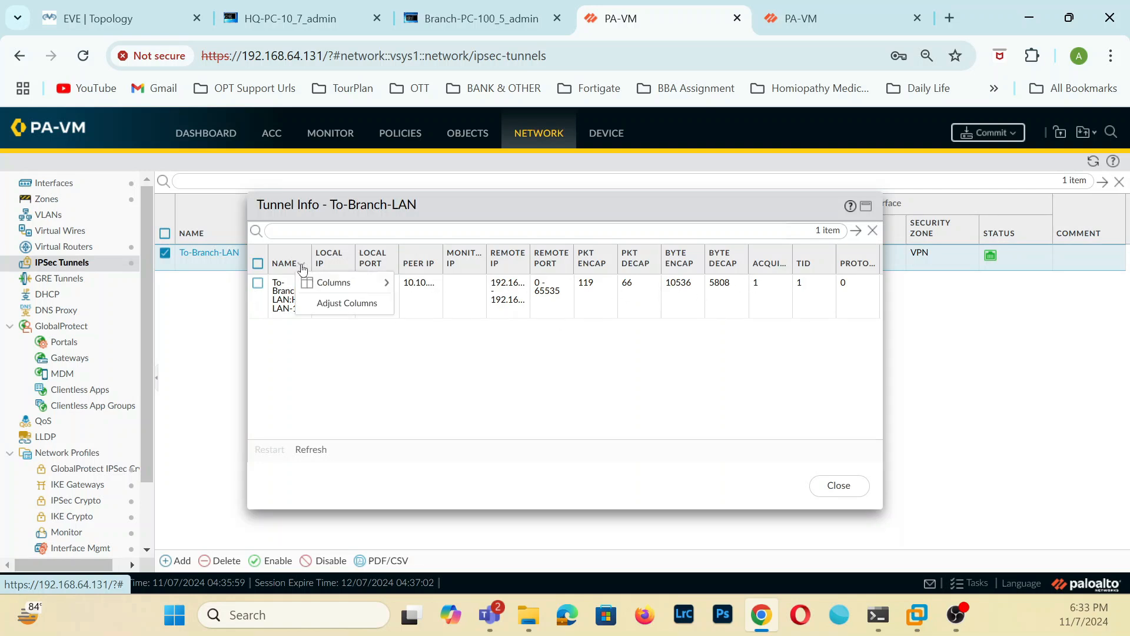
left_click(330, 303)
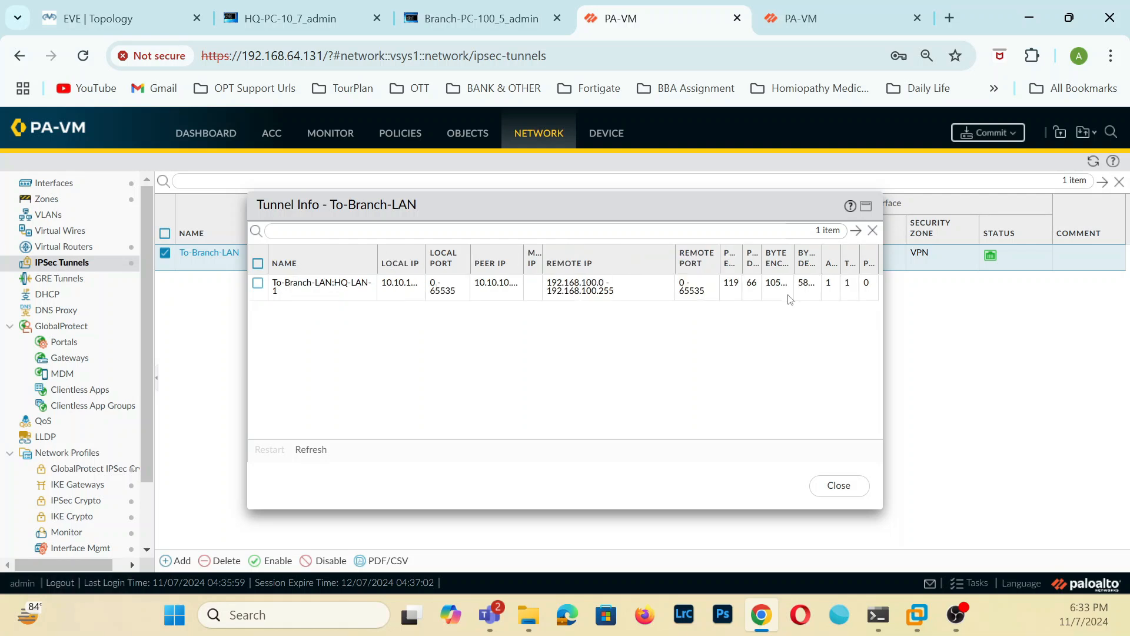
left_click(843, 486)
Close the commit status on the 192.168.64.130 firewall and examine the tunnel info and IKE info of the To-HQ-LAN IPSec tunnel.
left_click(792, 19)
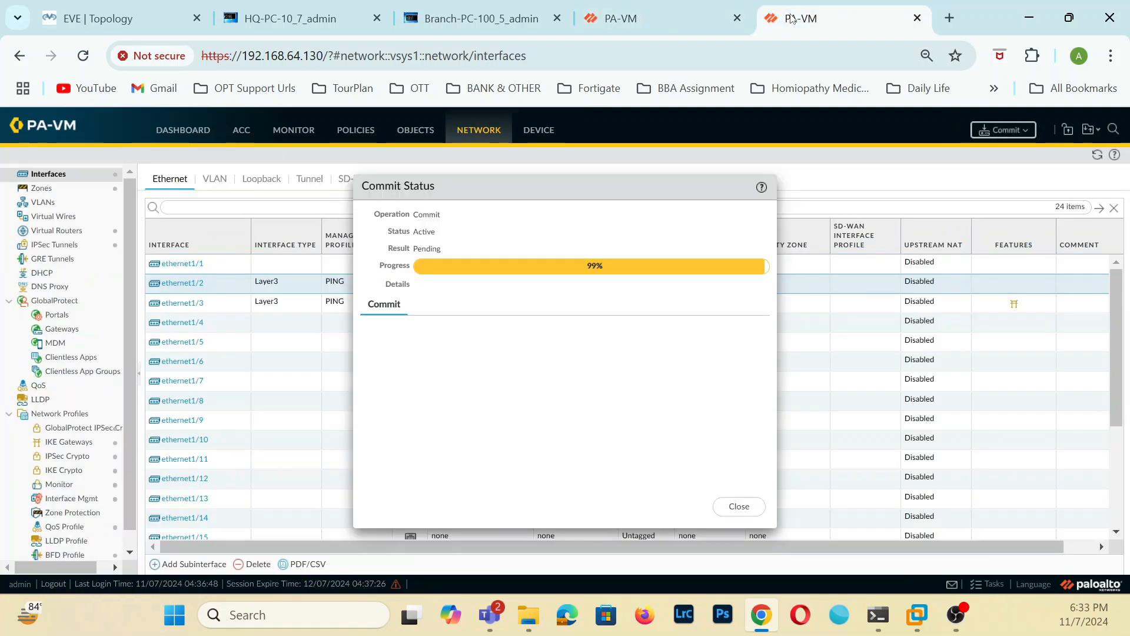
left_click(739, 506)
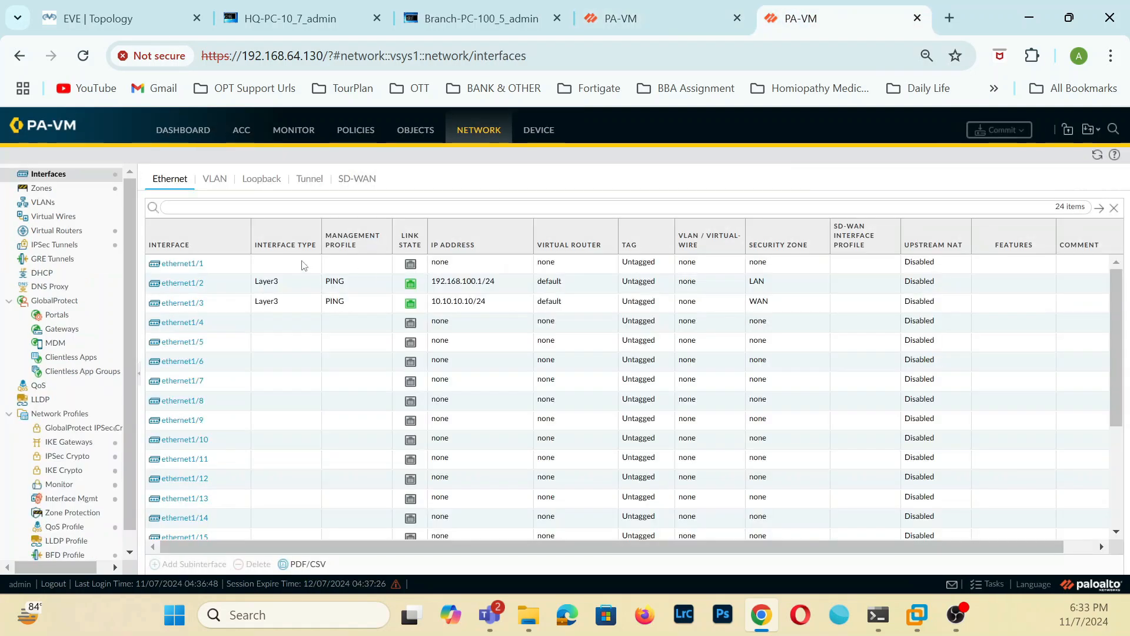
left_click(54, 244)
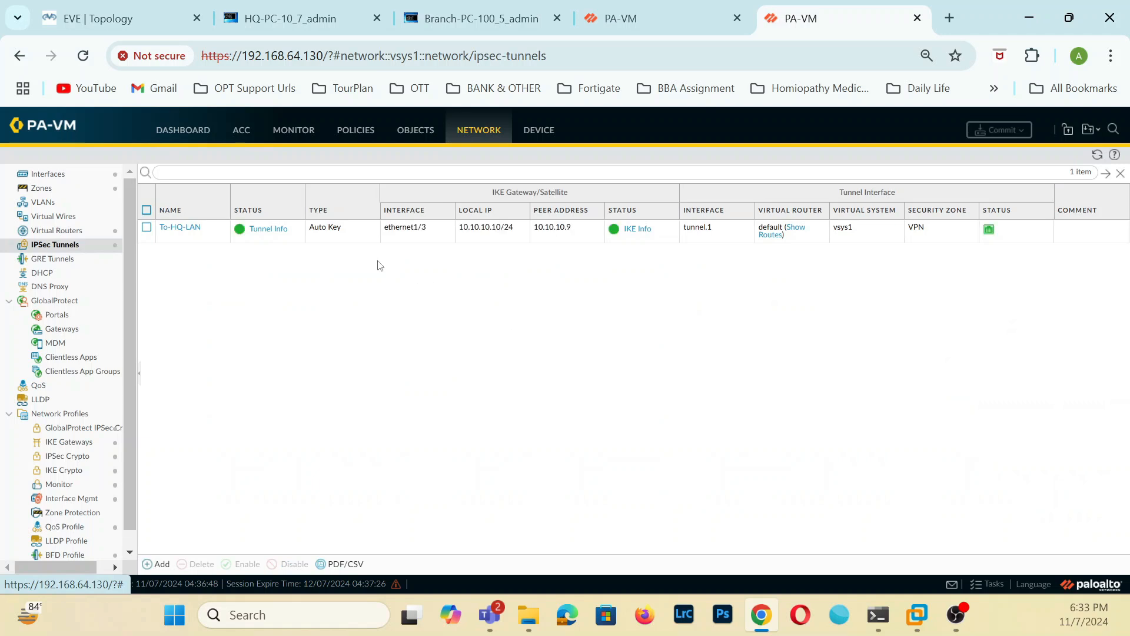
left_click(252, 230)
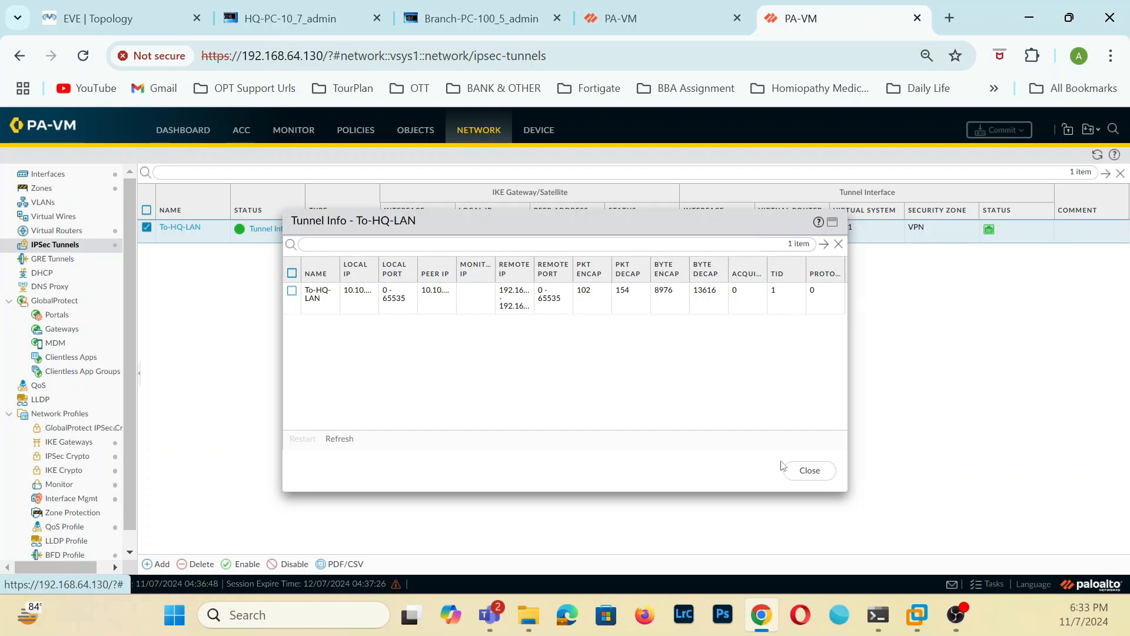
left_click(809, 469)
left_click(647, 230)
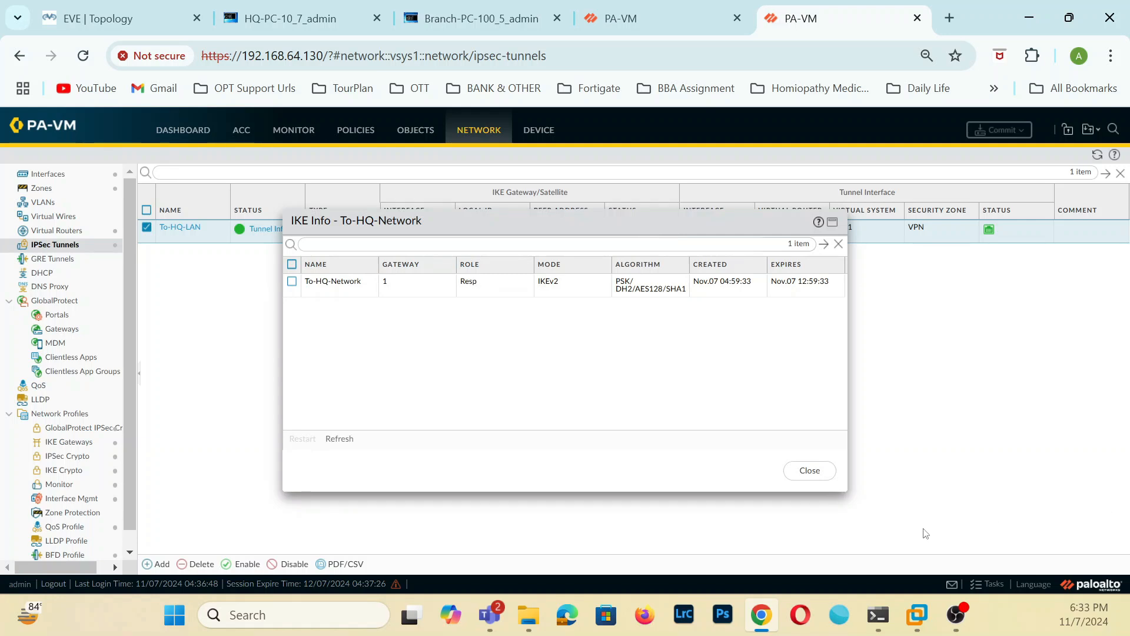
left_click(818, 471)
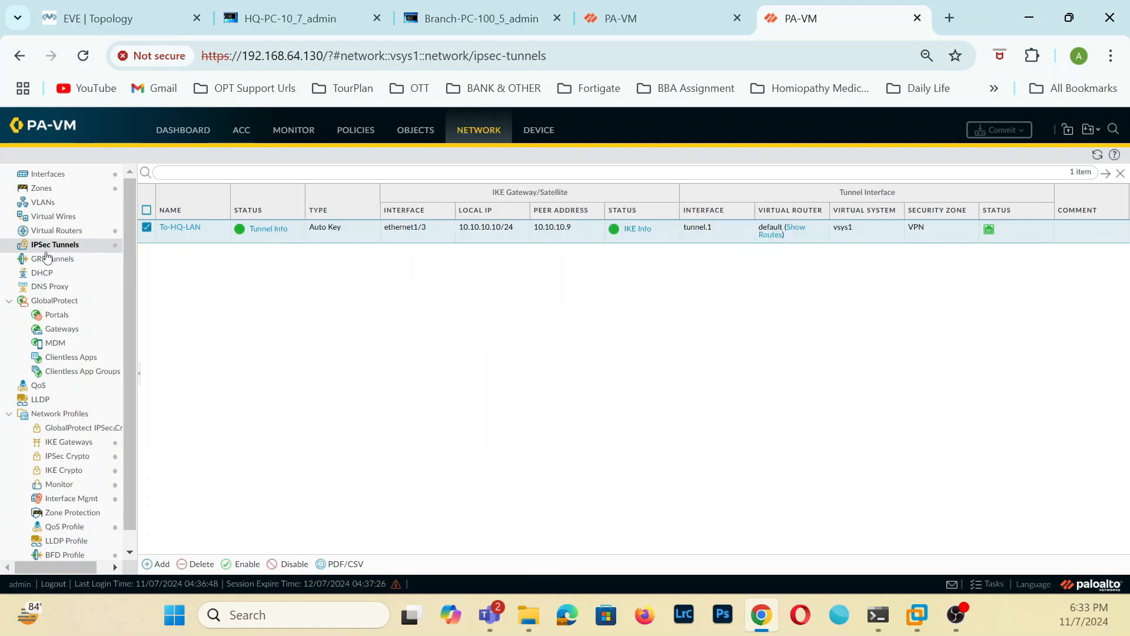
Check the IPv4 static routes of the default virtual router on the 192.168.64.130 firewall and leave them unedited.
left_click(56, 230)
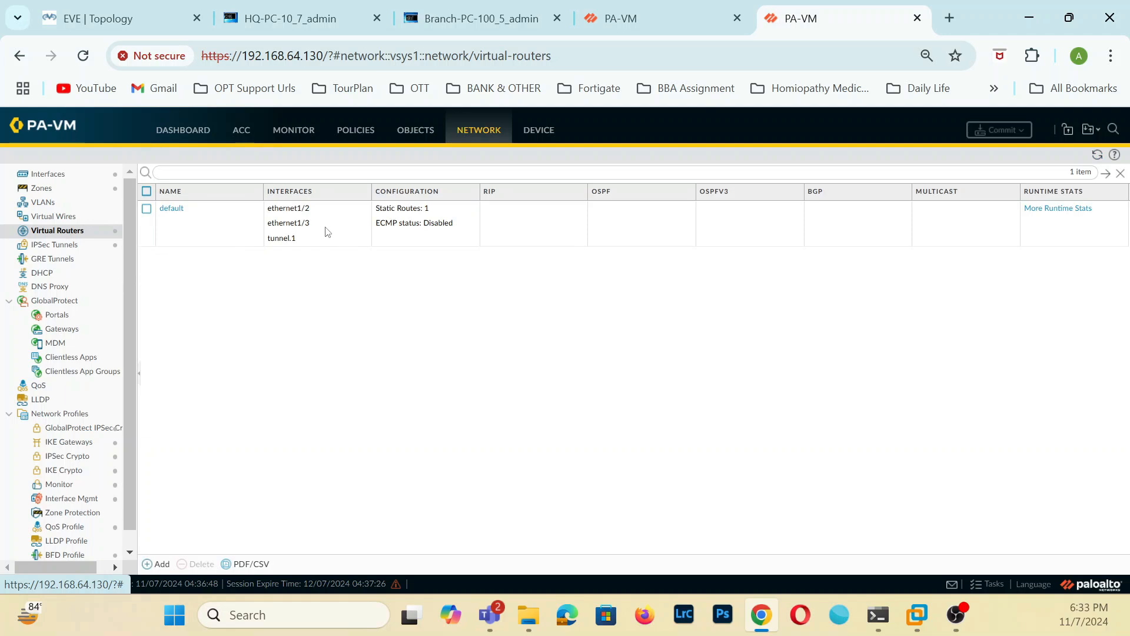
left_click(177, 209)
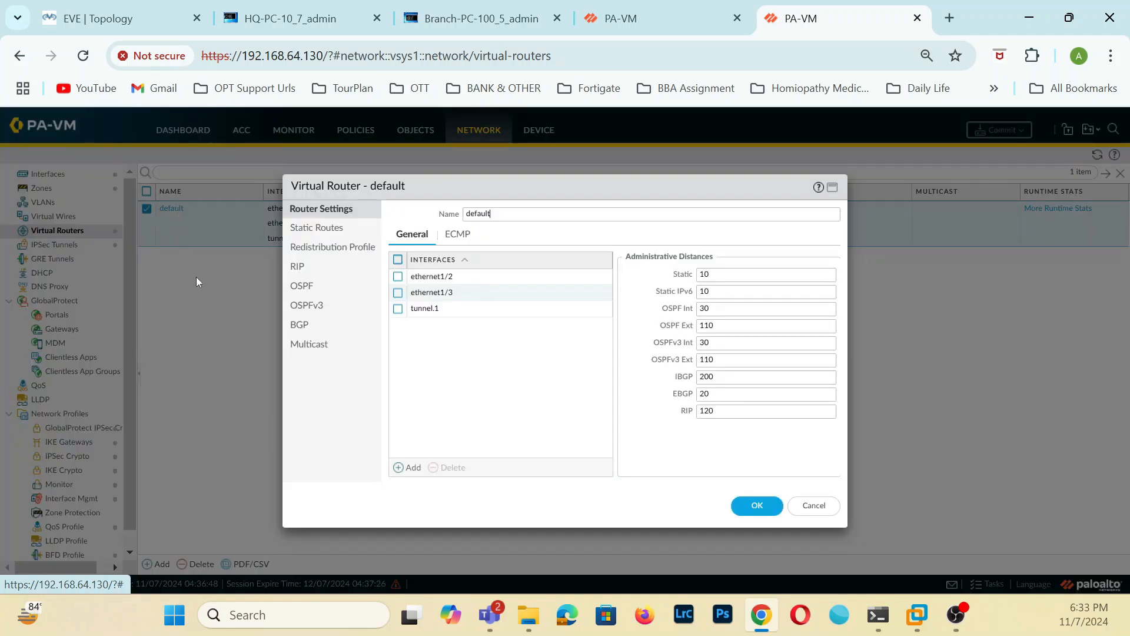
left_click(330, 229)
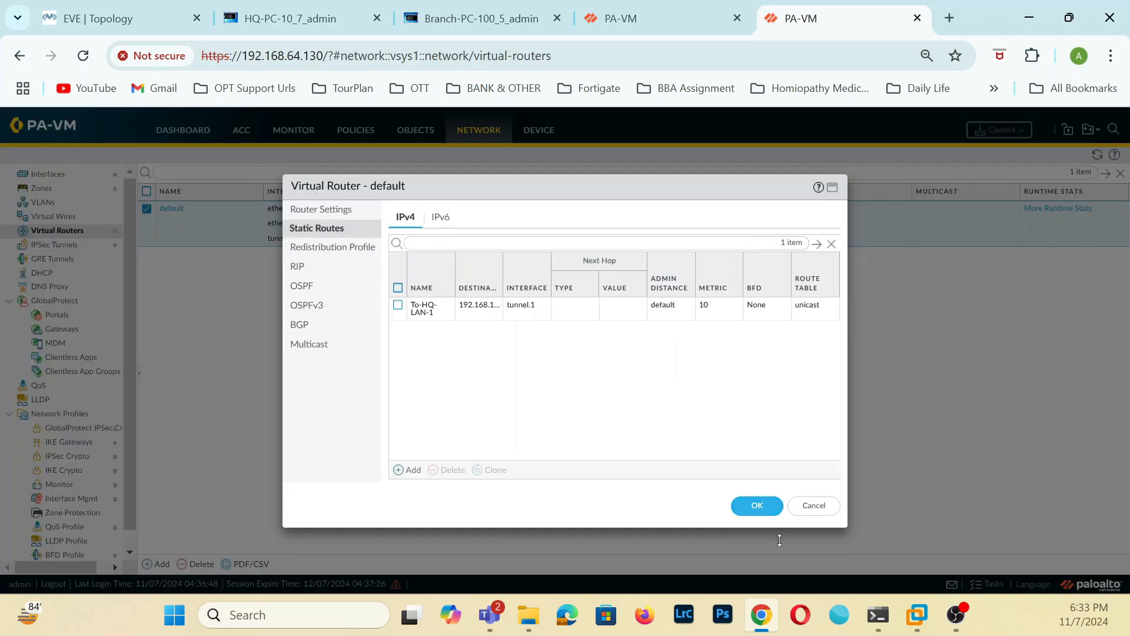
left_click(832, 510)
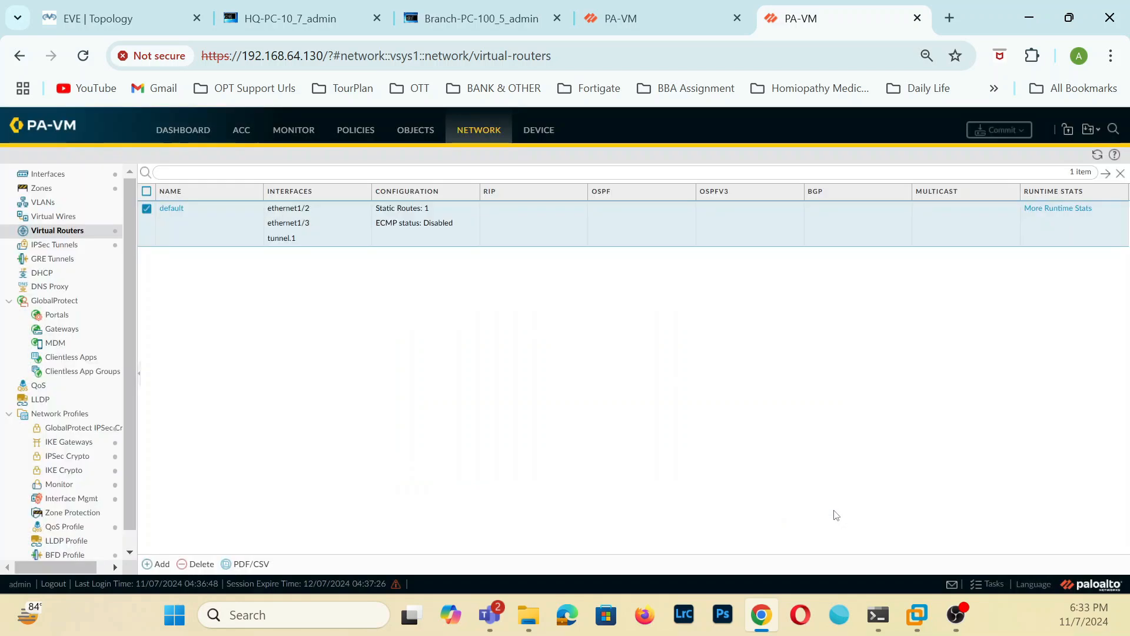
Recheck the To-HQ-LAN tunnel info and its IPv4 proxy IDs, then return to the IPSec tunnels of the 192.168.64.131 firewall.
left_click(65, 245)
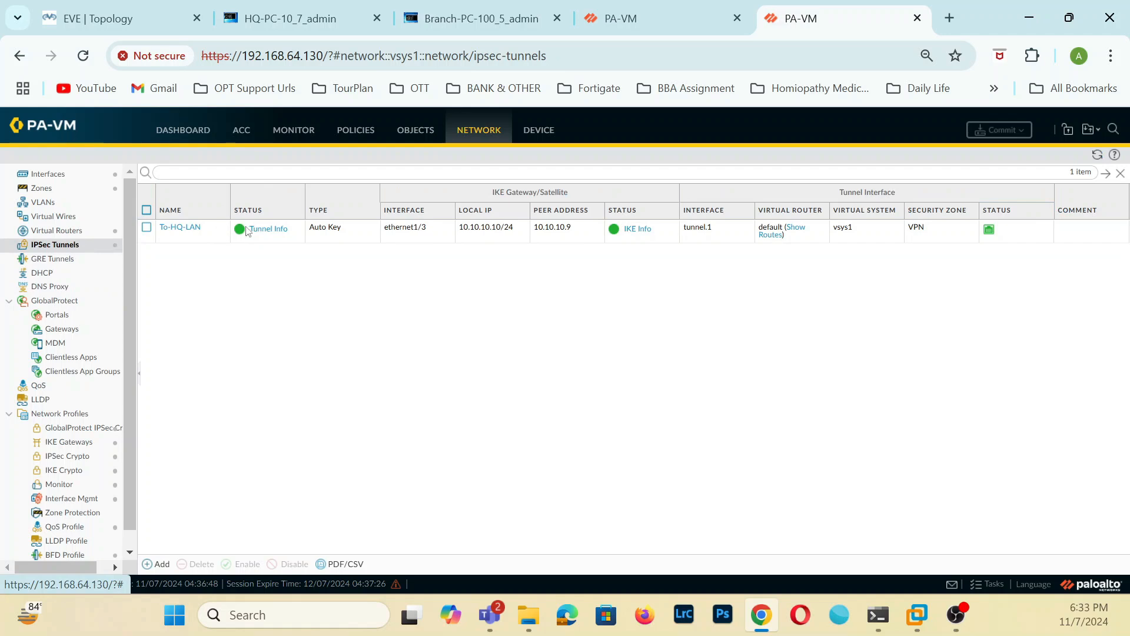
left_click(253, 229)
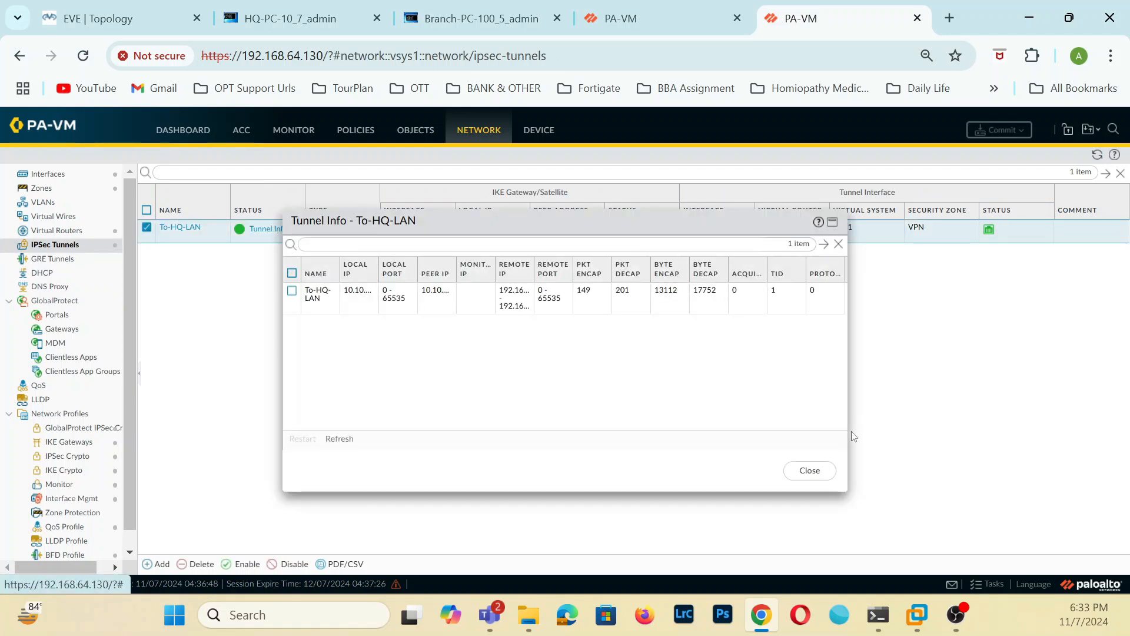
left_click(810, 470)
left_click(192, 231)
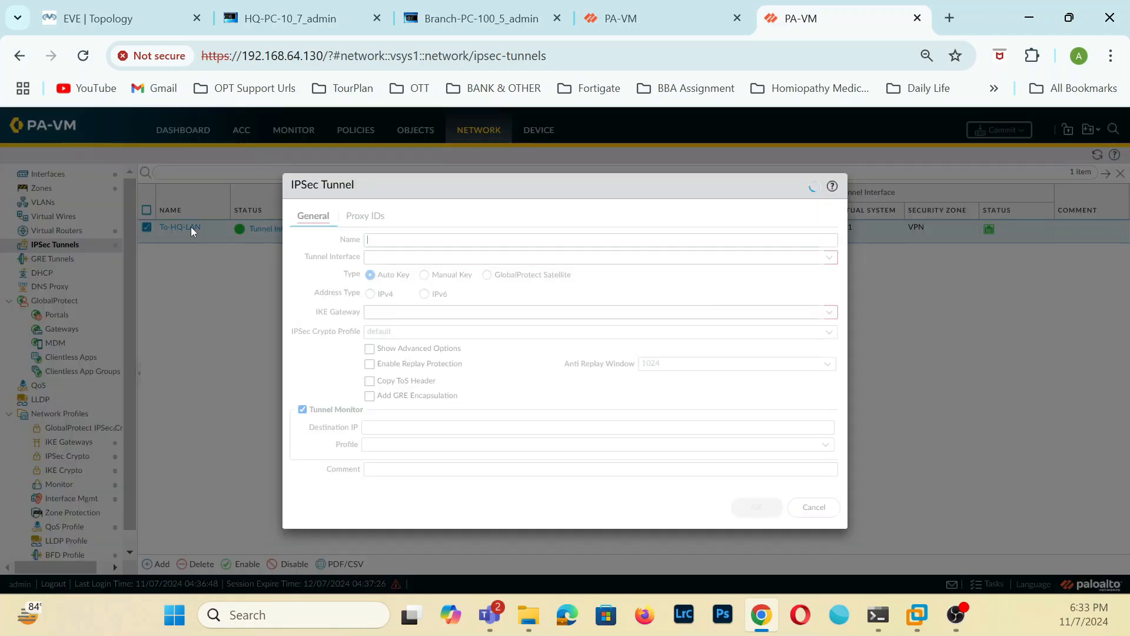
left_click(367, 216)
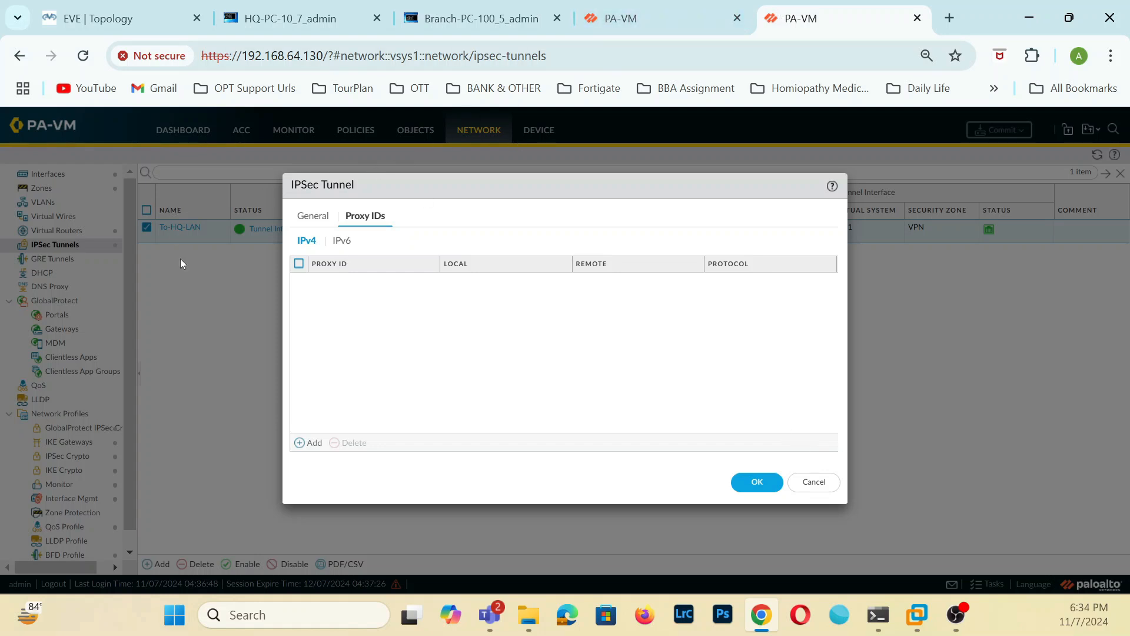
left_click(651, 18)
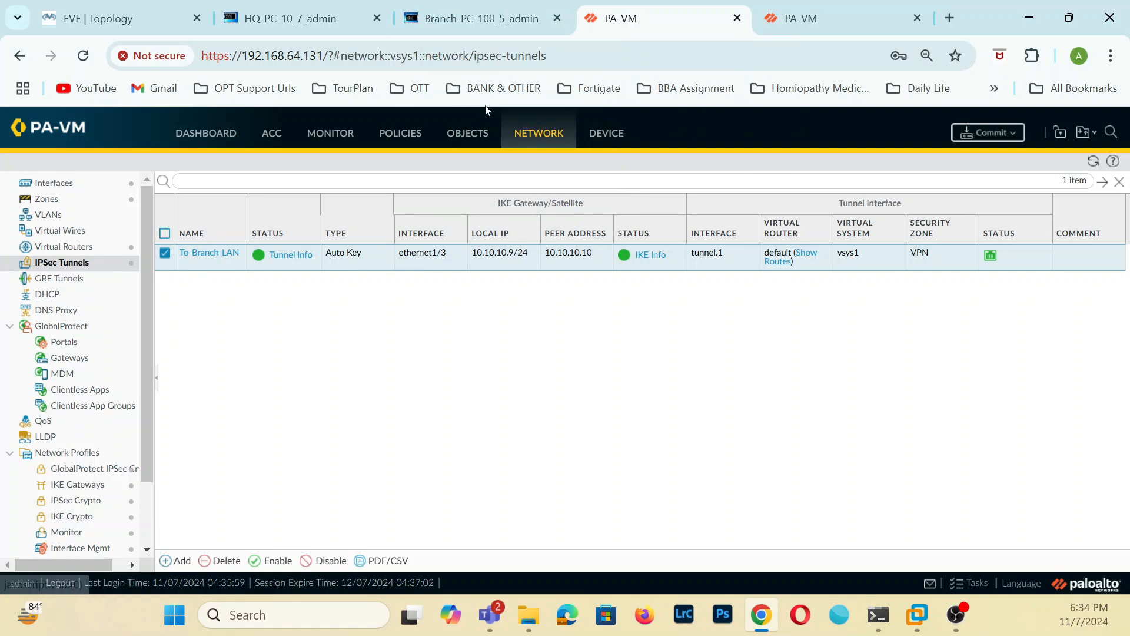
Delete the HQ-LAN-1 IPv4 proxy ID from the To-Branch-LAN IPSec tunnel and commit all changes on the 192.168.64.131 firewall.
left_click(221, 254)
left_click(340, 198)
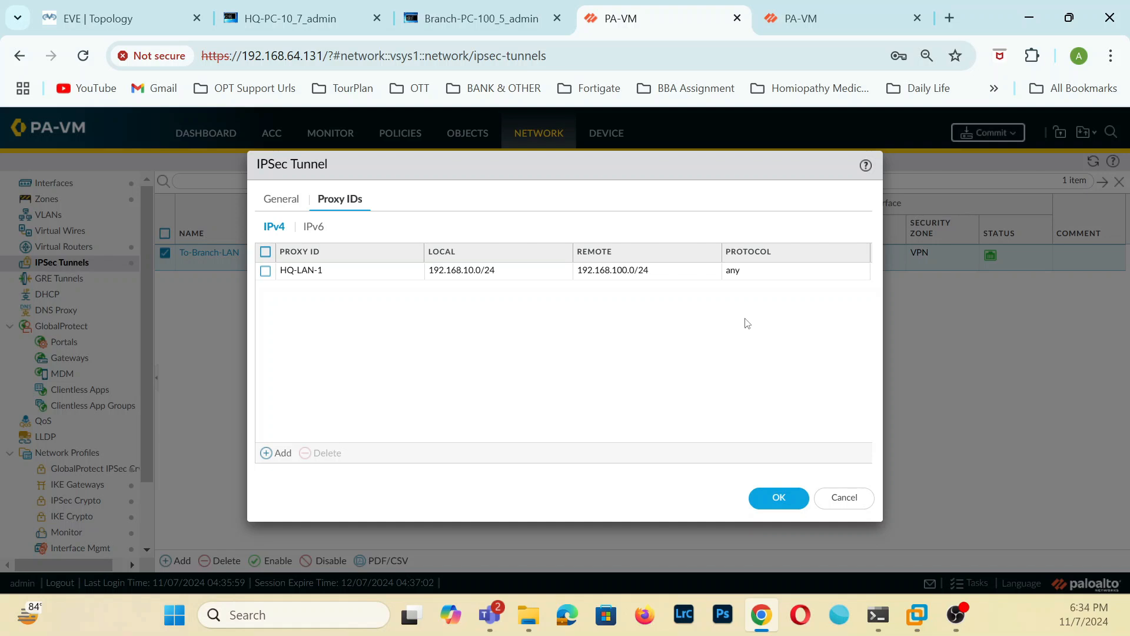
left_click(318, 269)
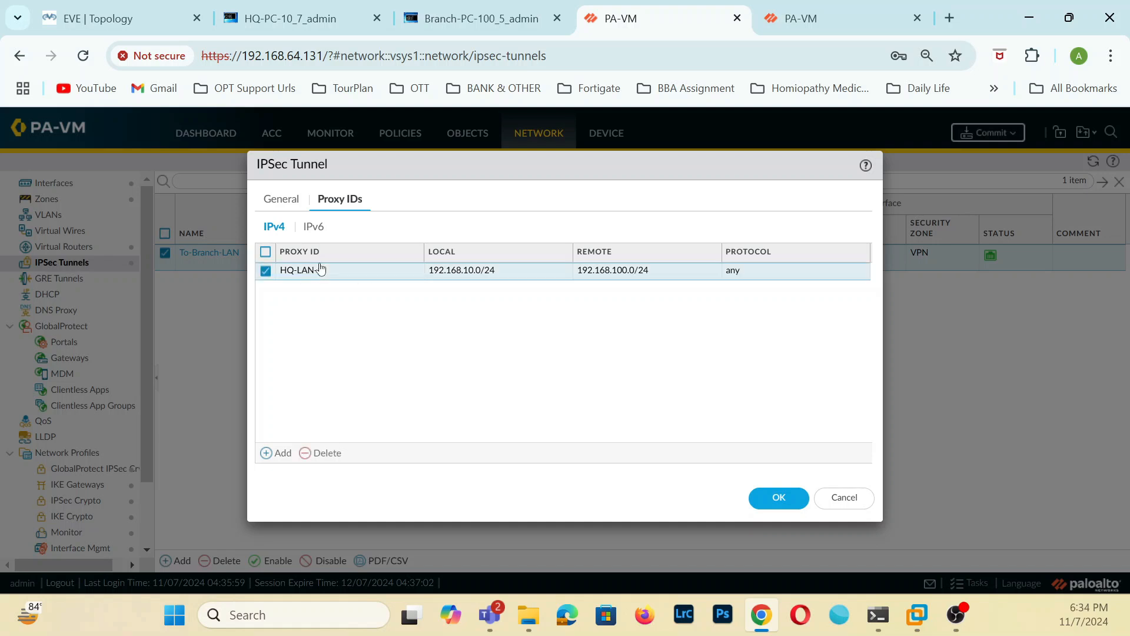
left_click(728, 415)
left_click(324, 454)
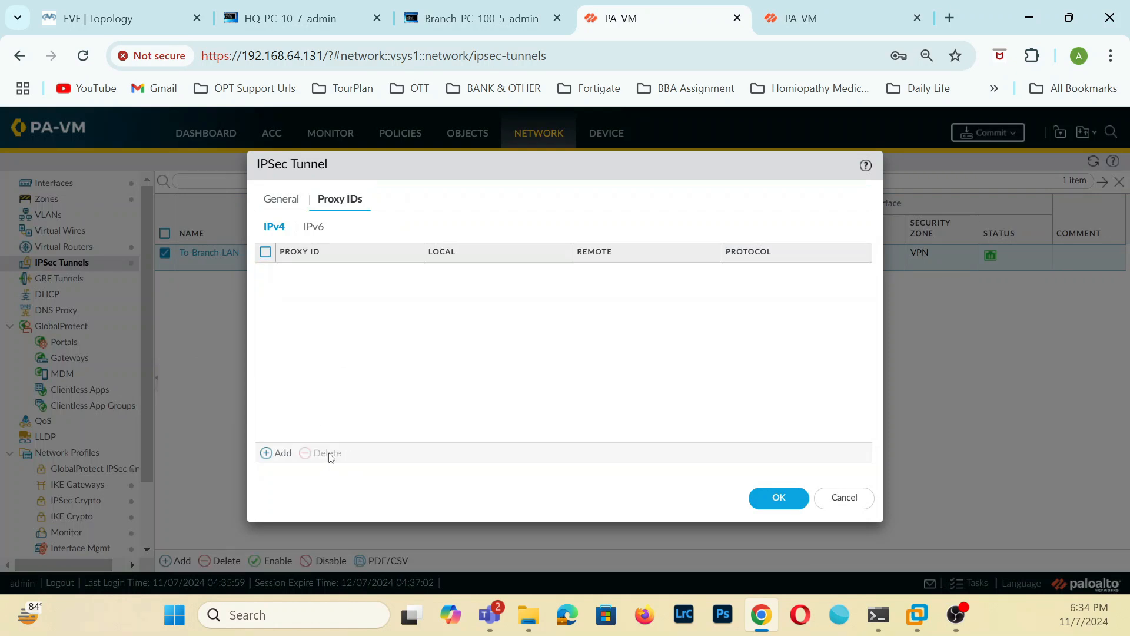
left_click(779, 497)
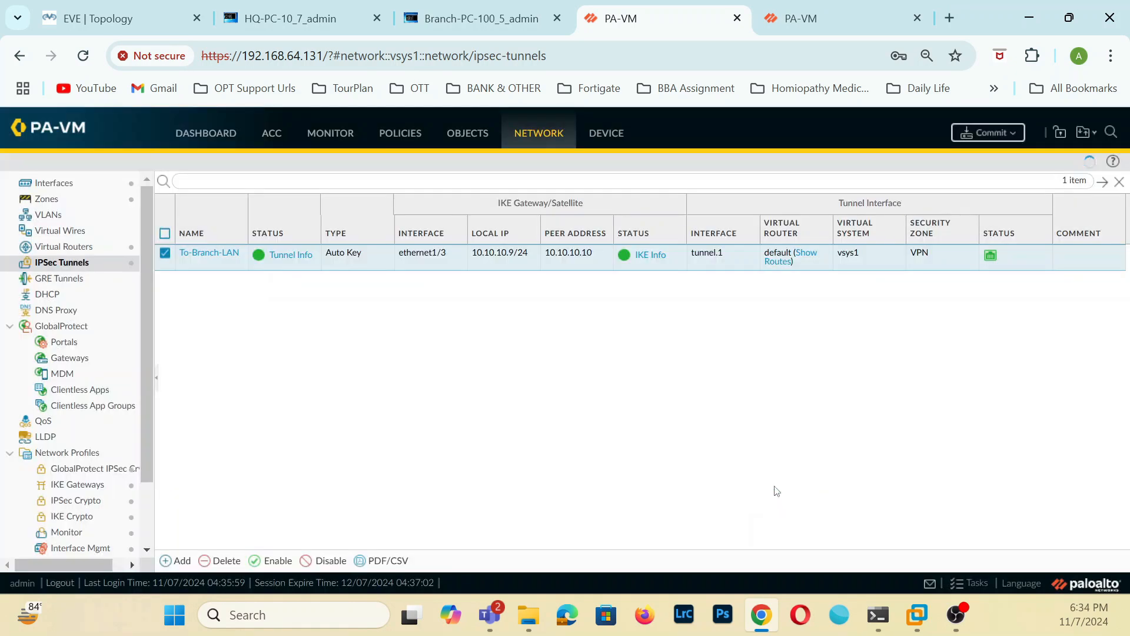
left_click(991, 134)
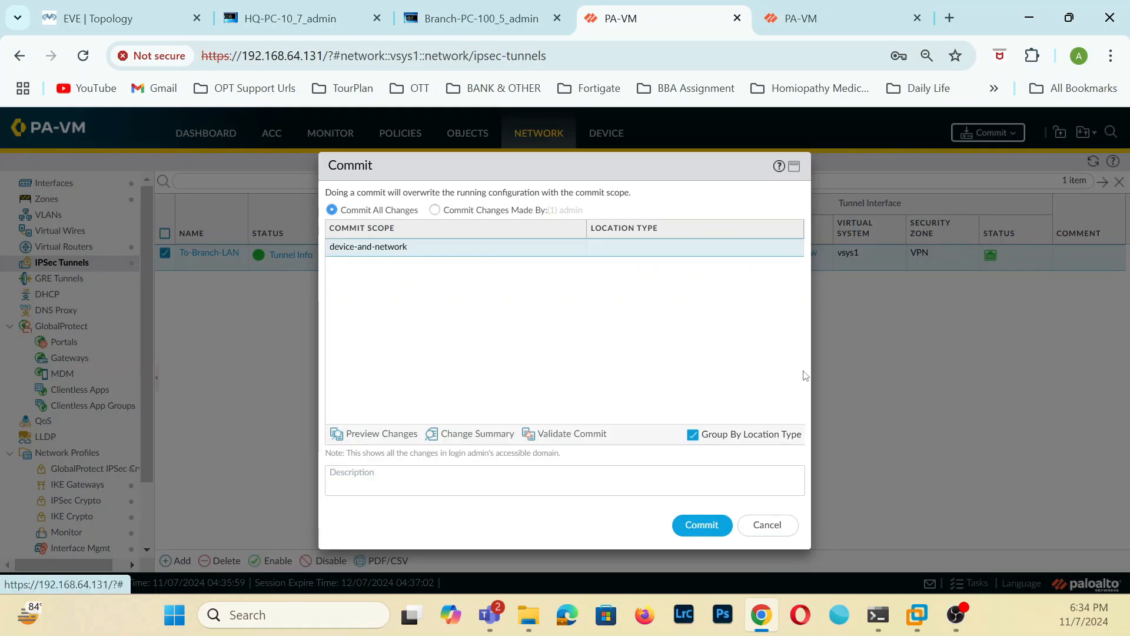
left_click(705, 522)
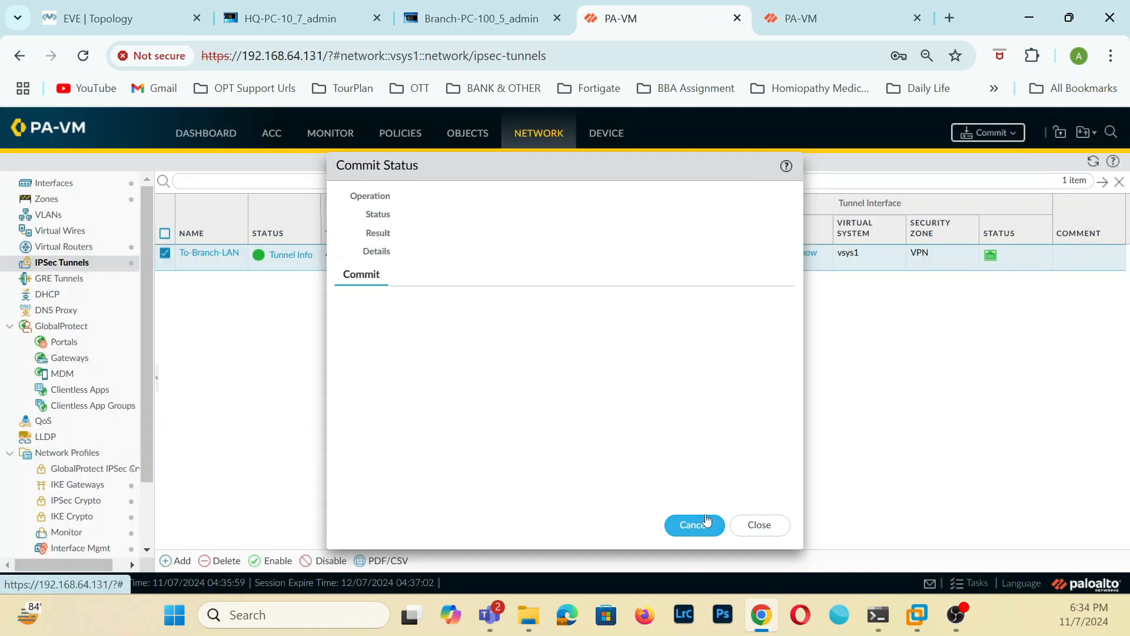
Check the continuous ping to 192.168.100.100 on the HQ PC and look at the Branch PC console.
left_click(282, 19)
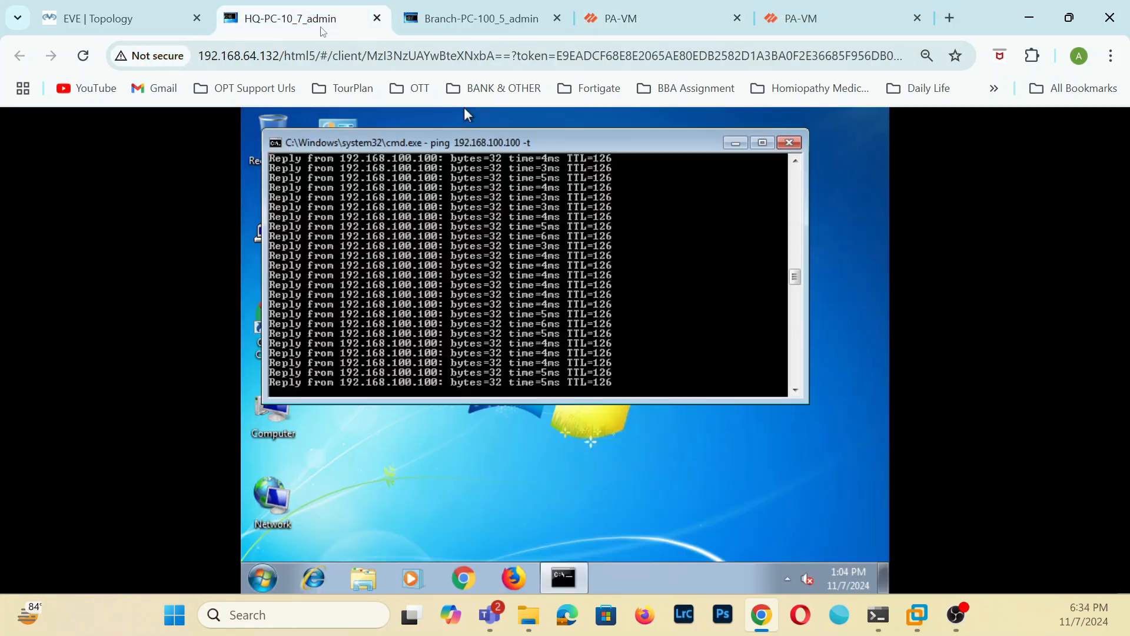
left_click(486, 15)
left_click(288, 18)
left_click(648, 18)
Review the To-HQ-LAN tunnel's general settings on the 192.168.64.130 firewall, close them unedited, and return to the 192.168.64.131 firewall's commit status.
left_click(818, 18)
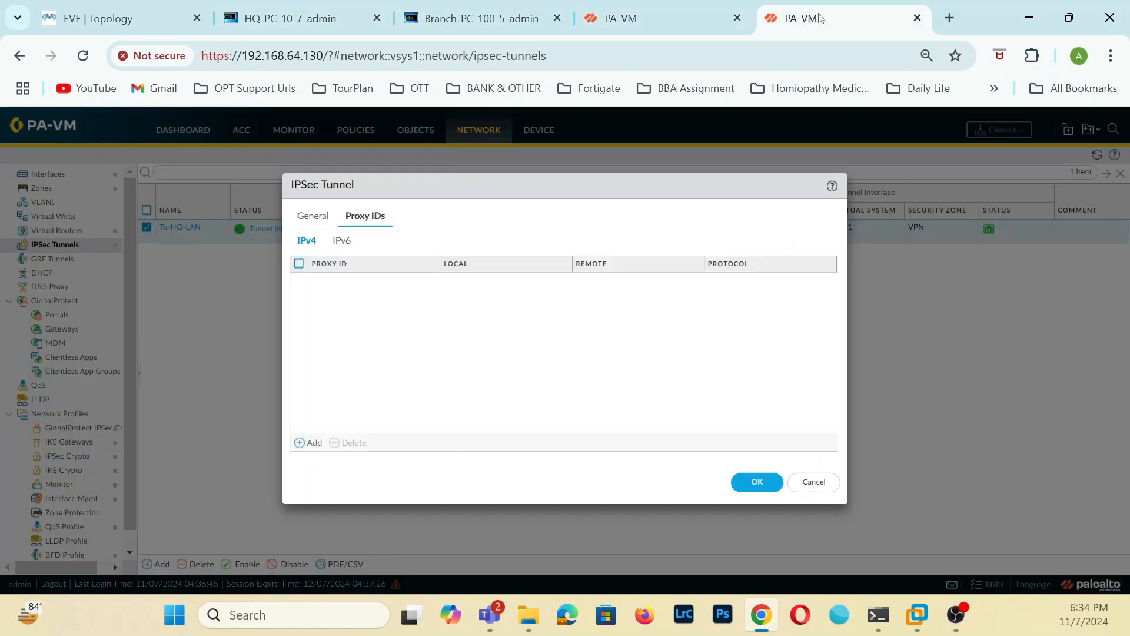
left_click(302, 219)
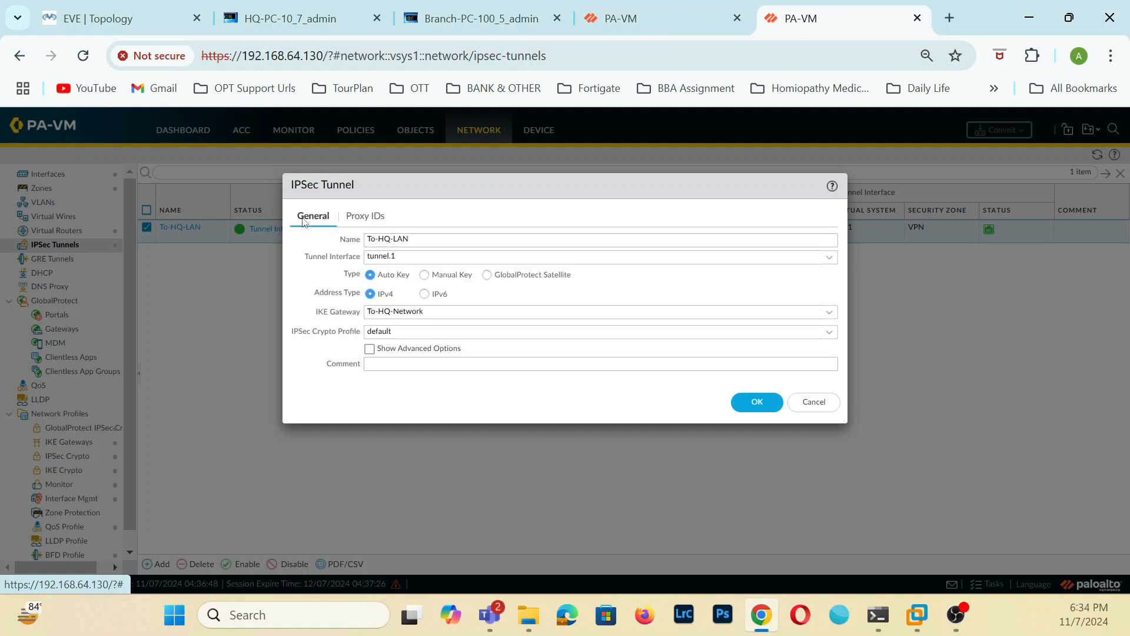
left_click(822, 406)
left_click(679, 12)
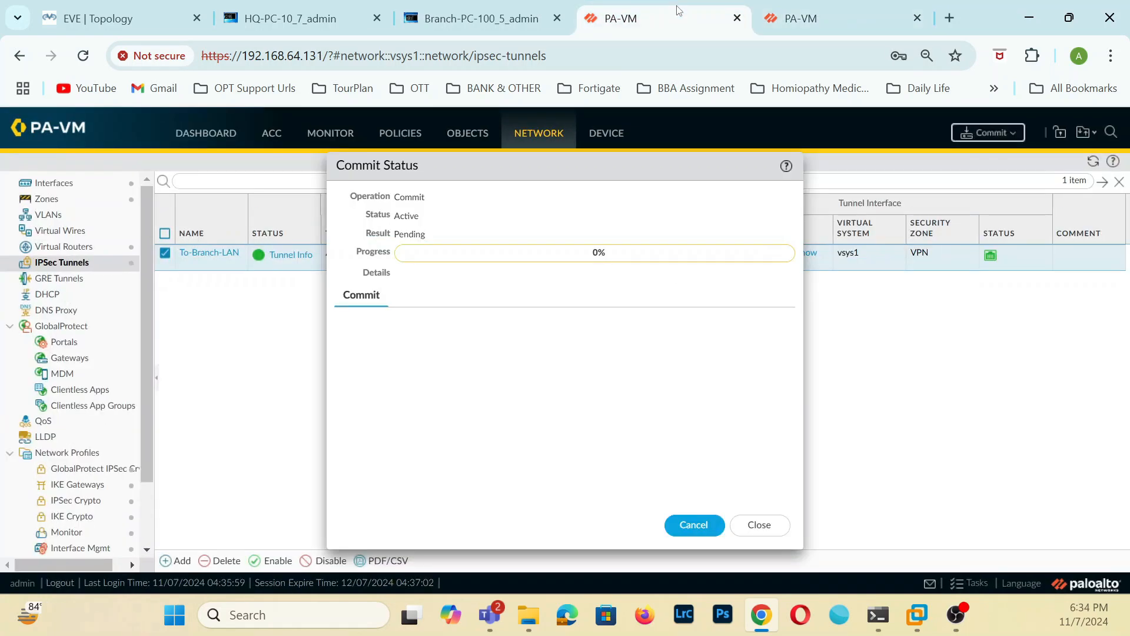
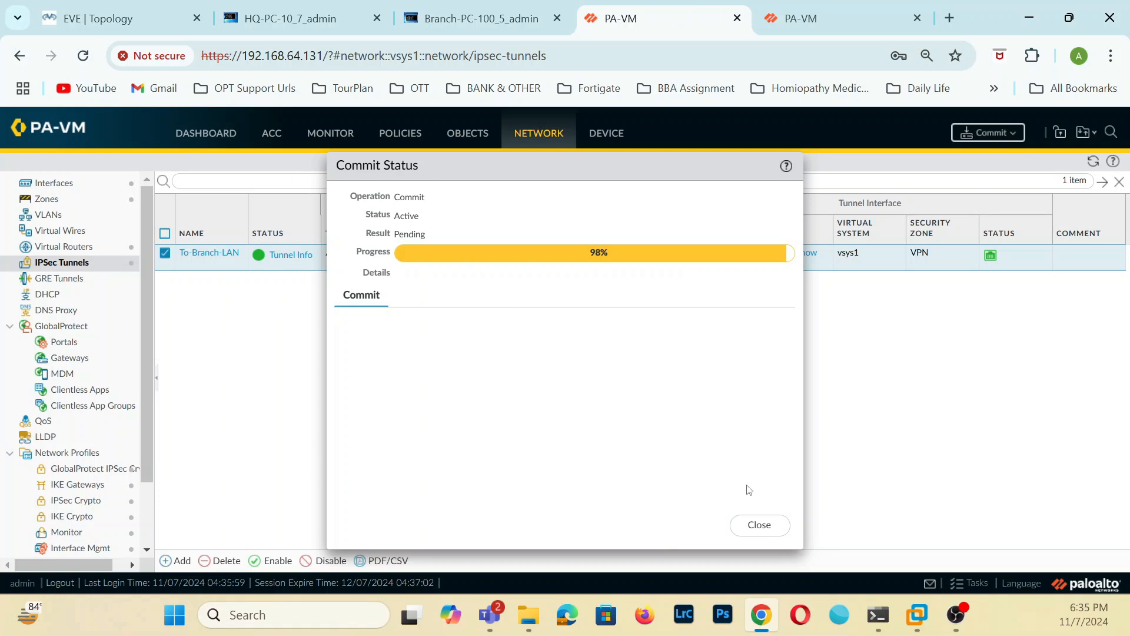
Check the continuous pings on the HQ and Branch PCs, and close the commit status on the 192.168.64.131 firewall.
left_click(322, 21)
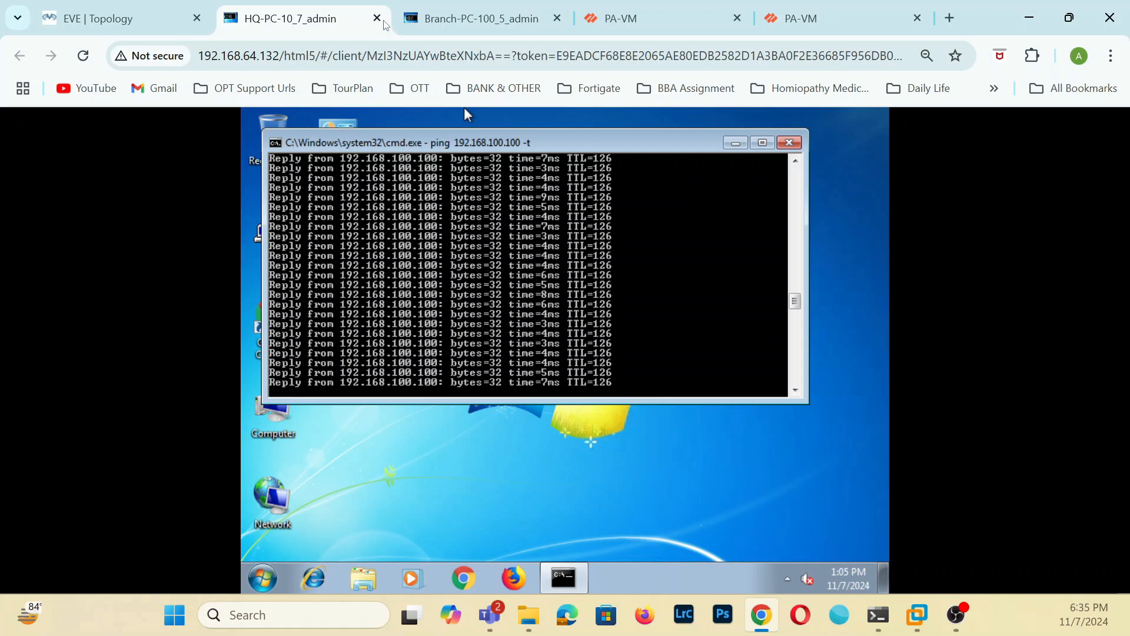
left_click(500, 18)
left_click(301, 15)
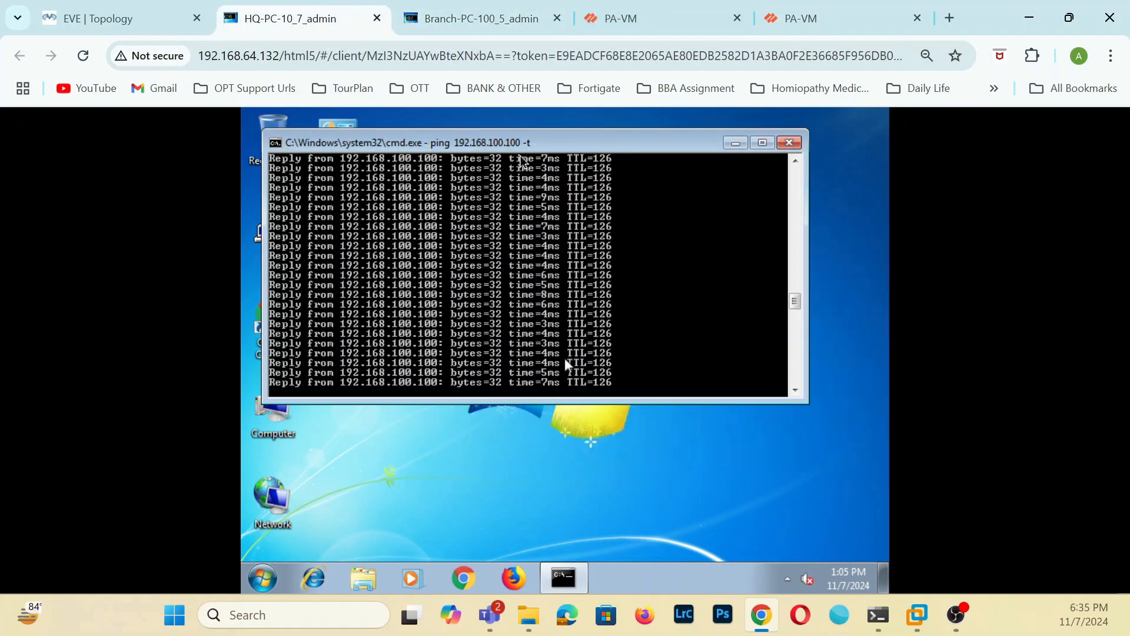
left_click(648, 7)
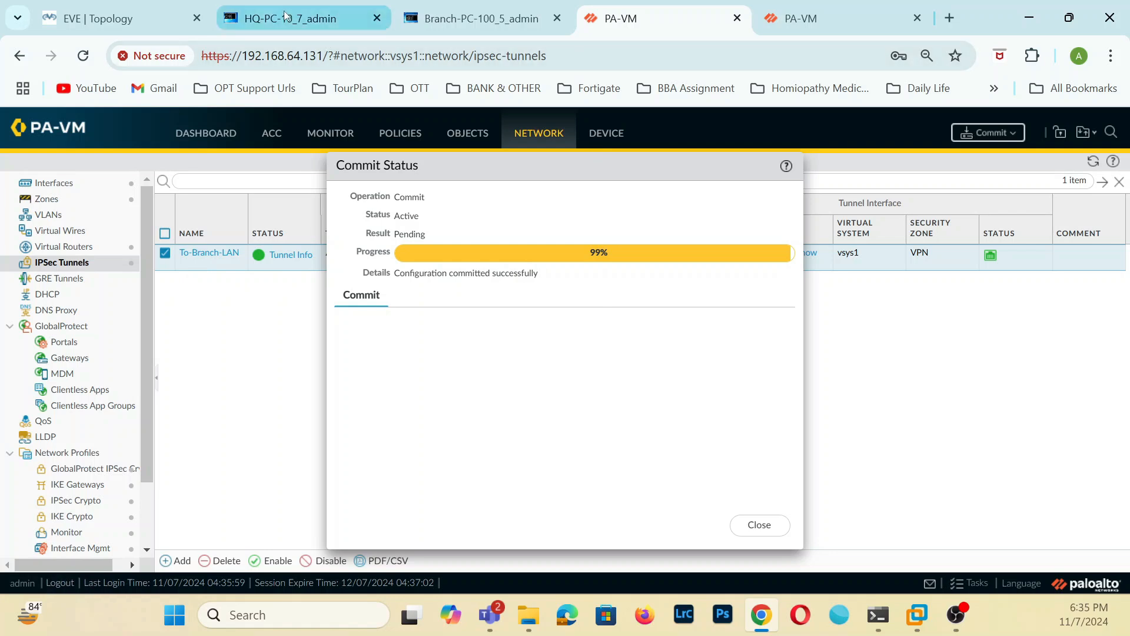
left_click(318, 18)
left_click(502, 20)
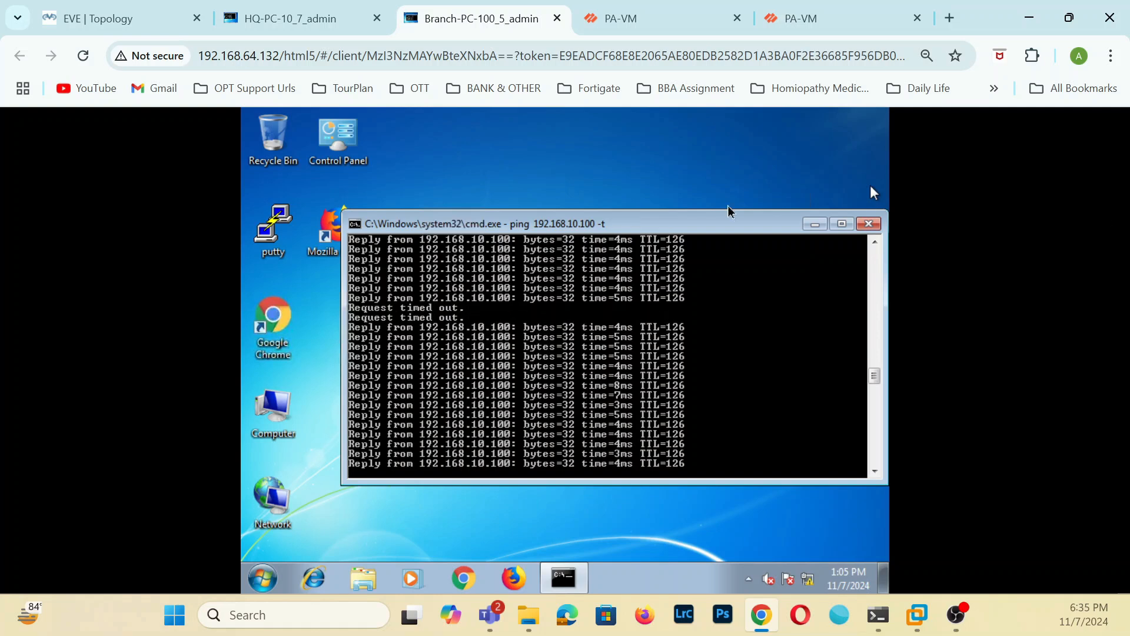
left_click(651, 16)
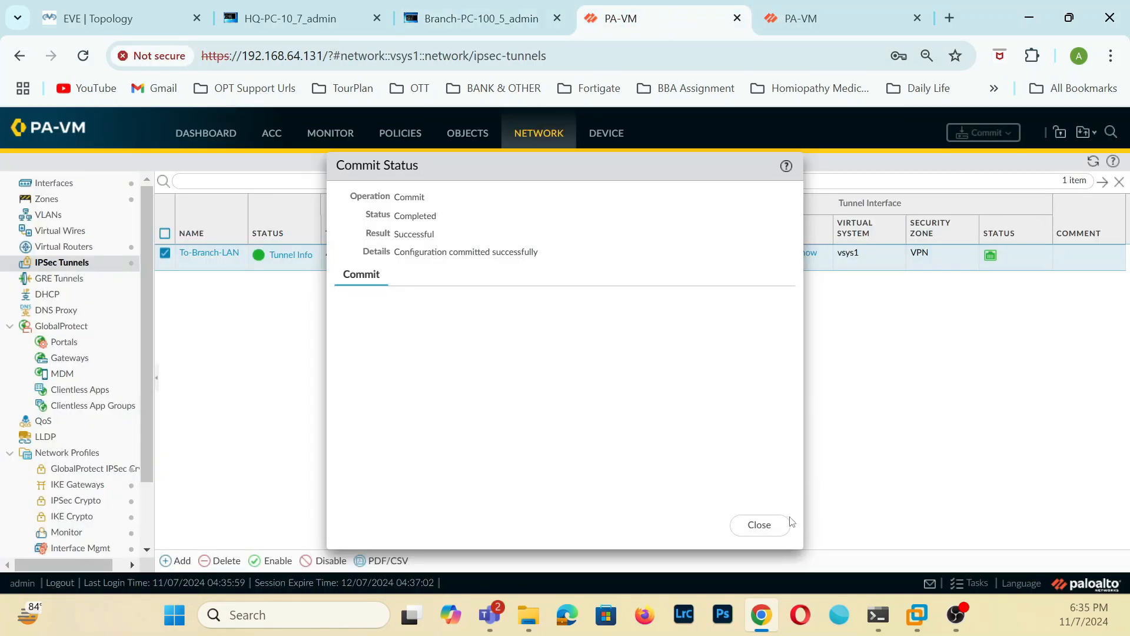
left_click(766, 525)
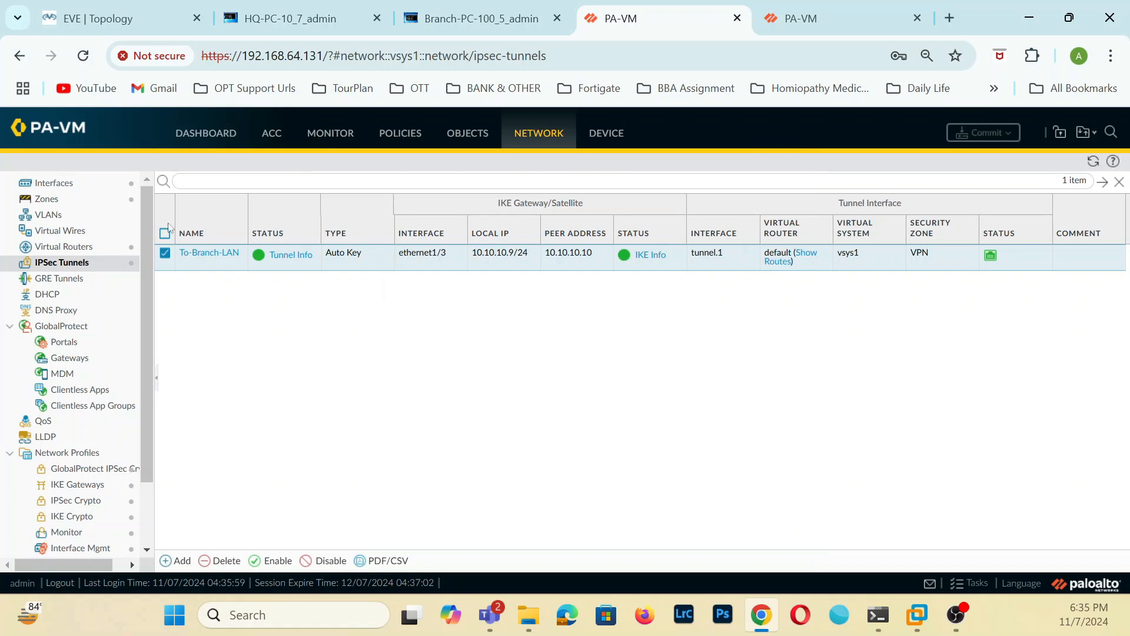
View tunnel.1's IPv4 addresses on the 192.168.64.131 firewall and list the tunnel interfaces on the 192.168.64.130 firewall.
left_click(68, 185)
left_click(183, 289)
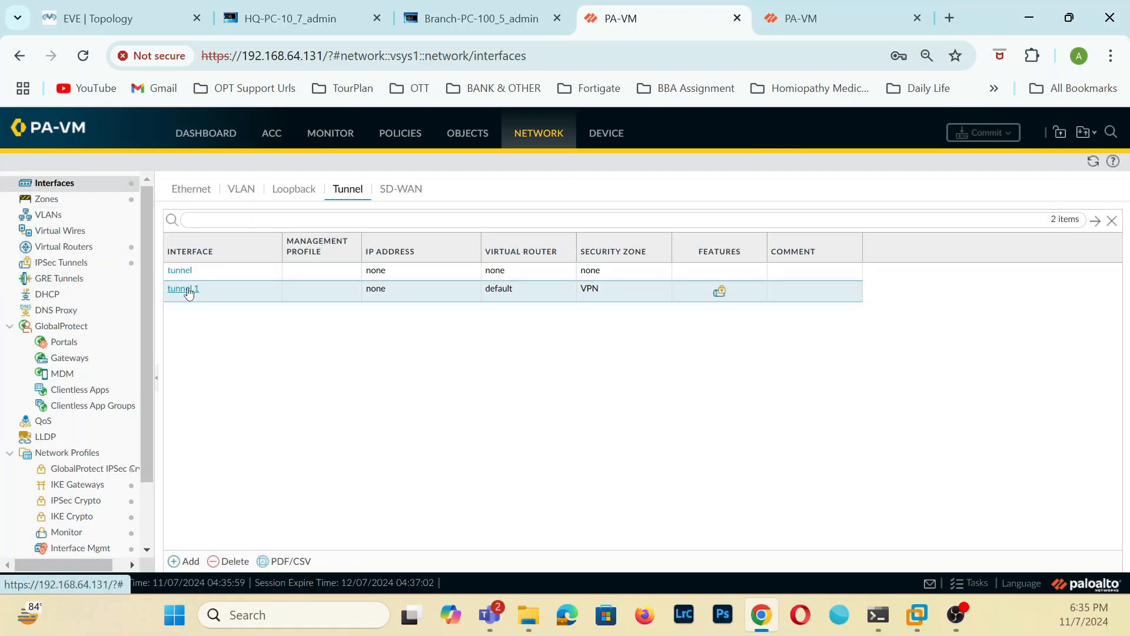
left_click(362, 333)
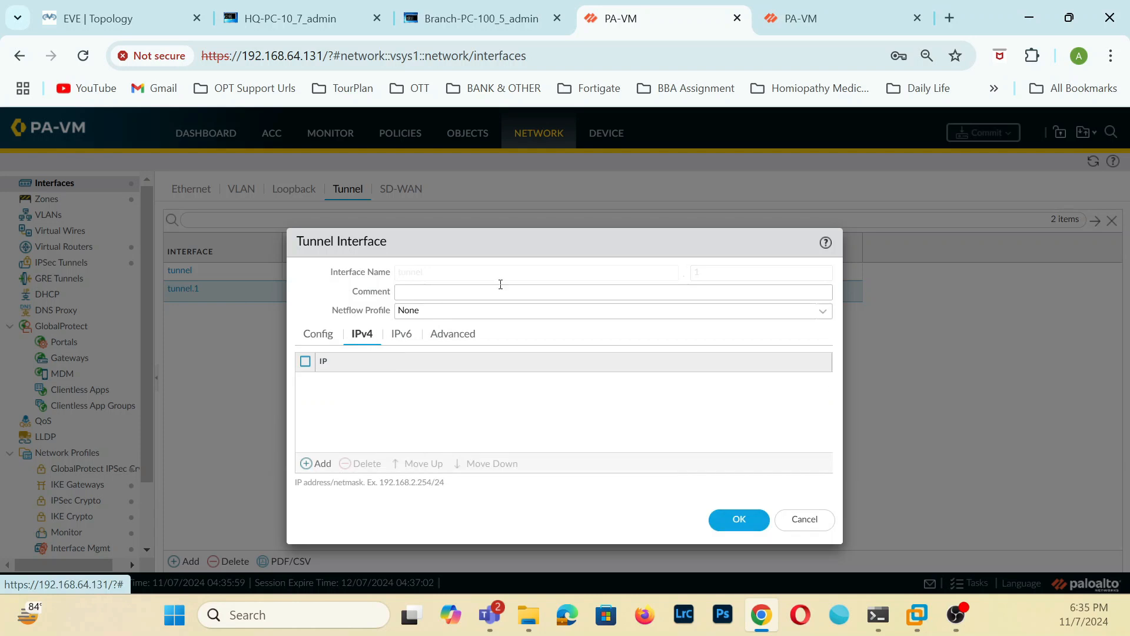
left_click(815, 14)
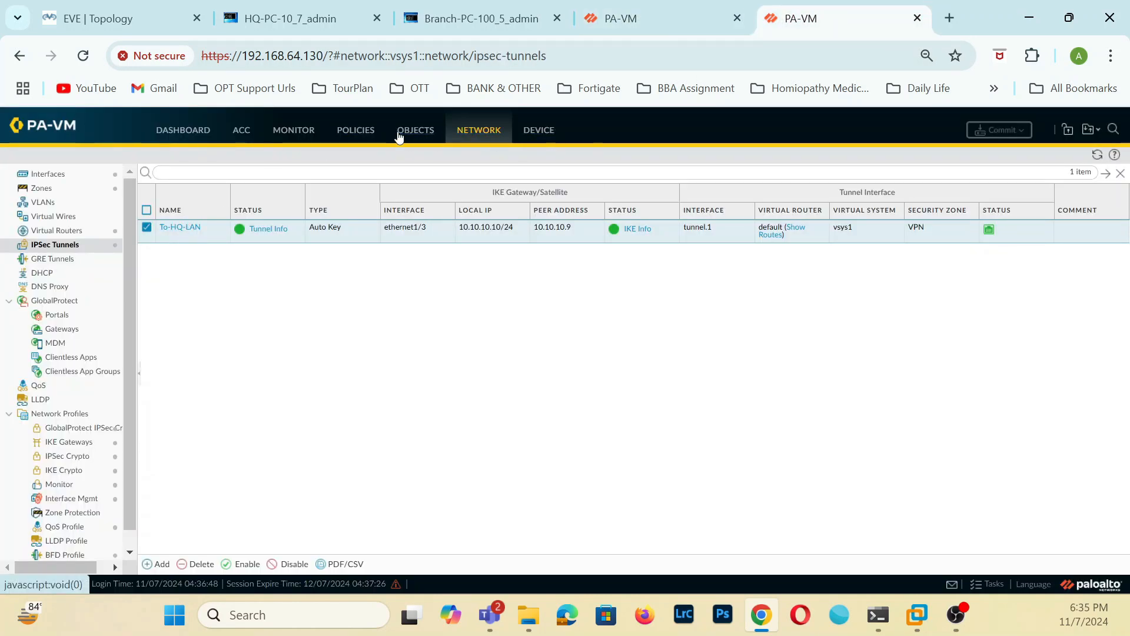
left_click(73, 176)
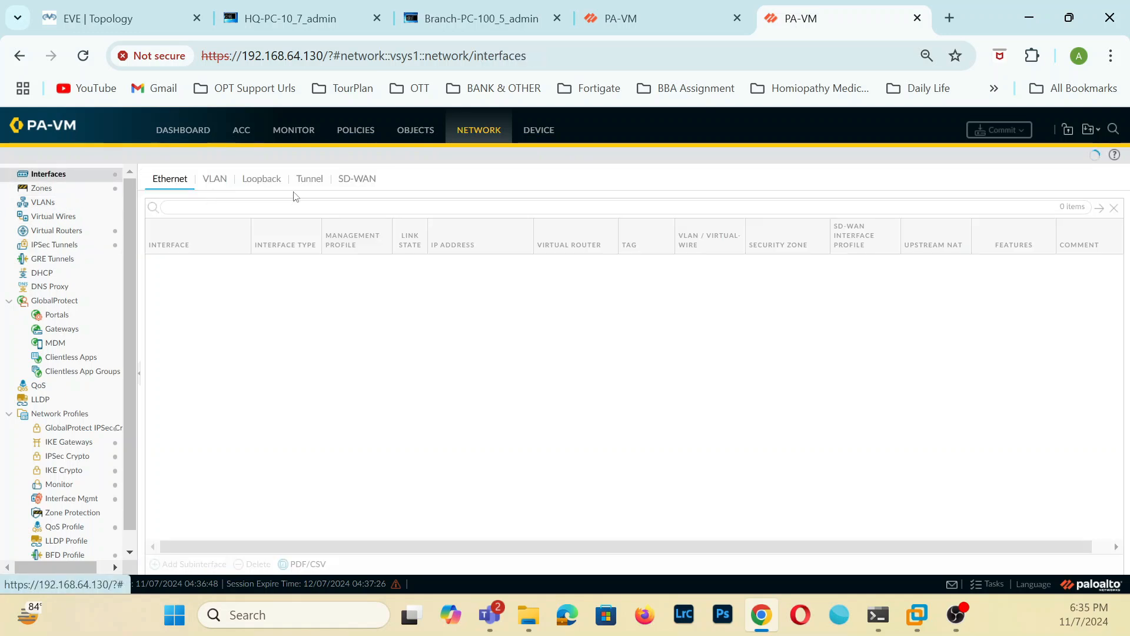
left_click(308, 179)
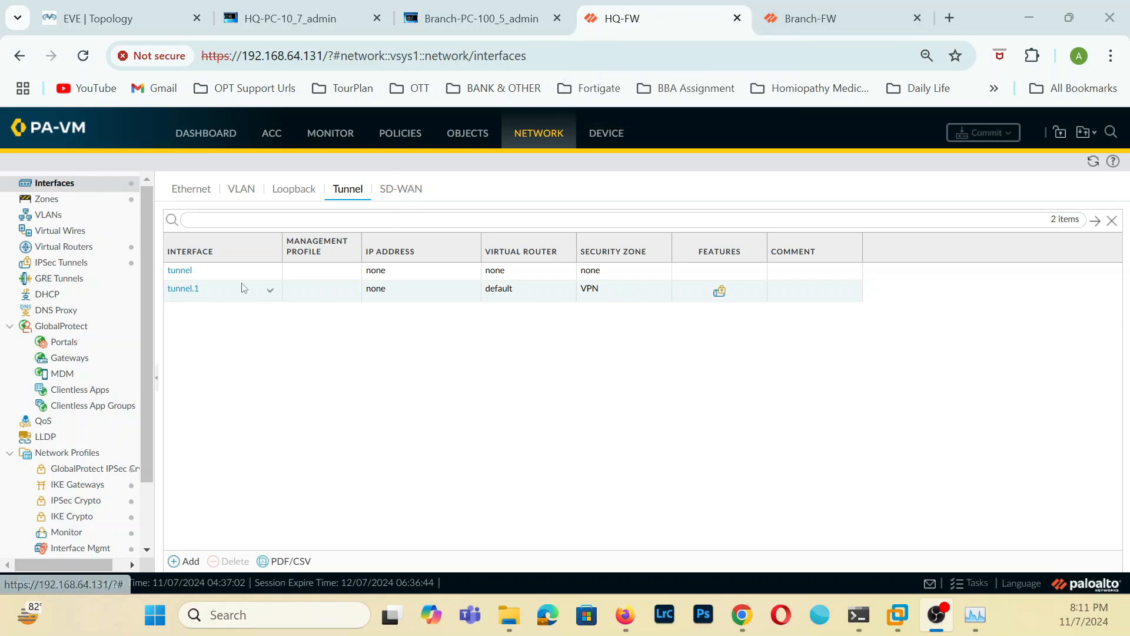
Assign the IPv4 address 9.9.9.9/24 to the tunnel.1 interface on HQ-FW and save it.
left_click(184, 291)
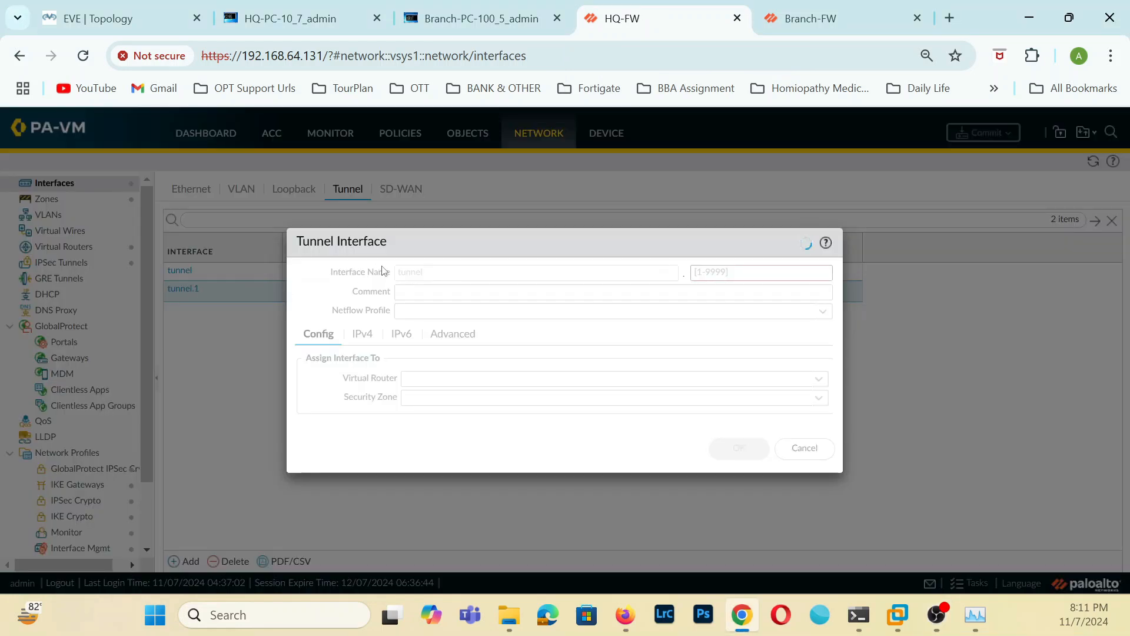
left_click(361, 335)
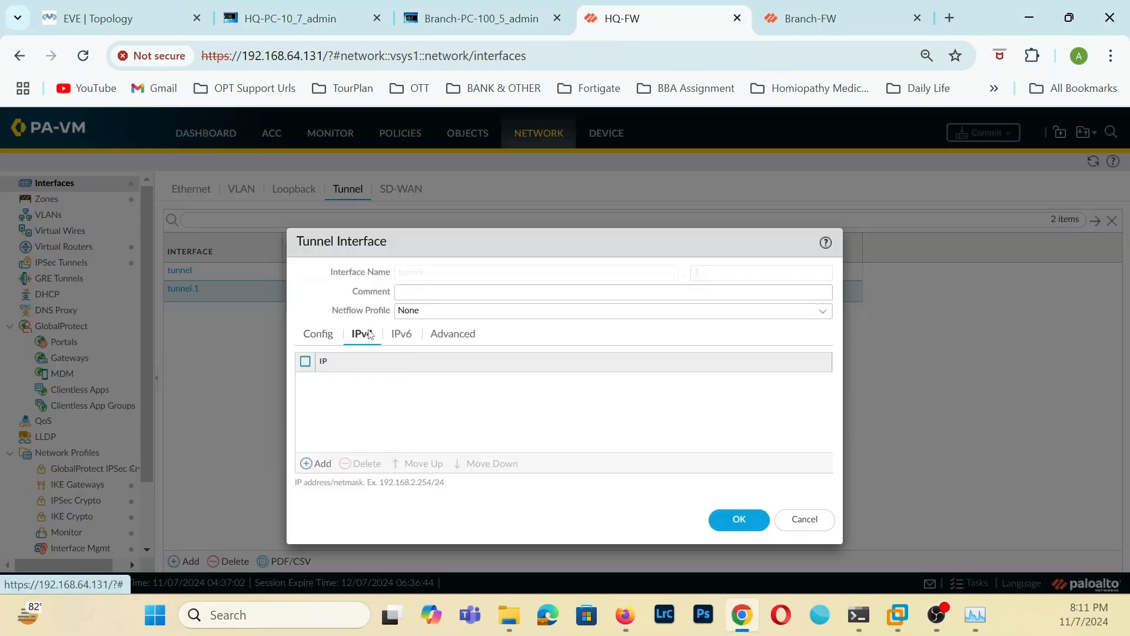
left_click(323, 465)
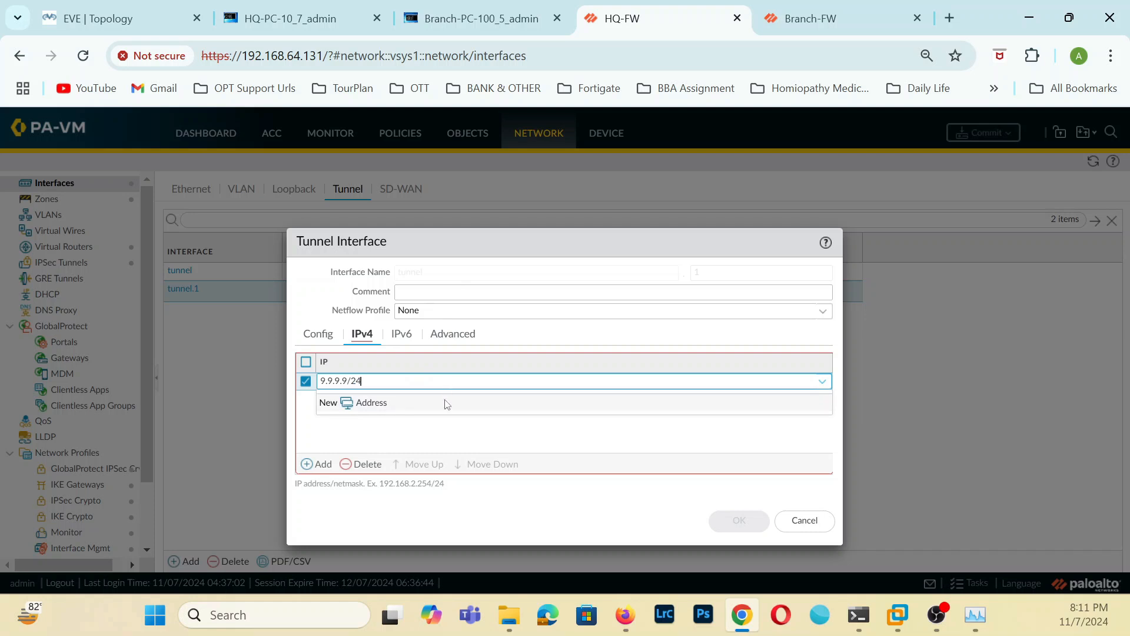
left_click(447, 425)
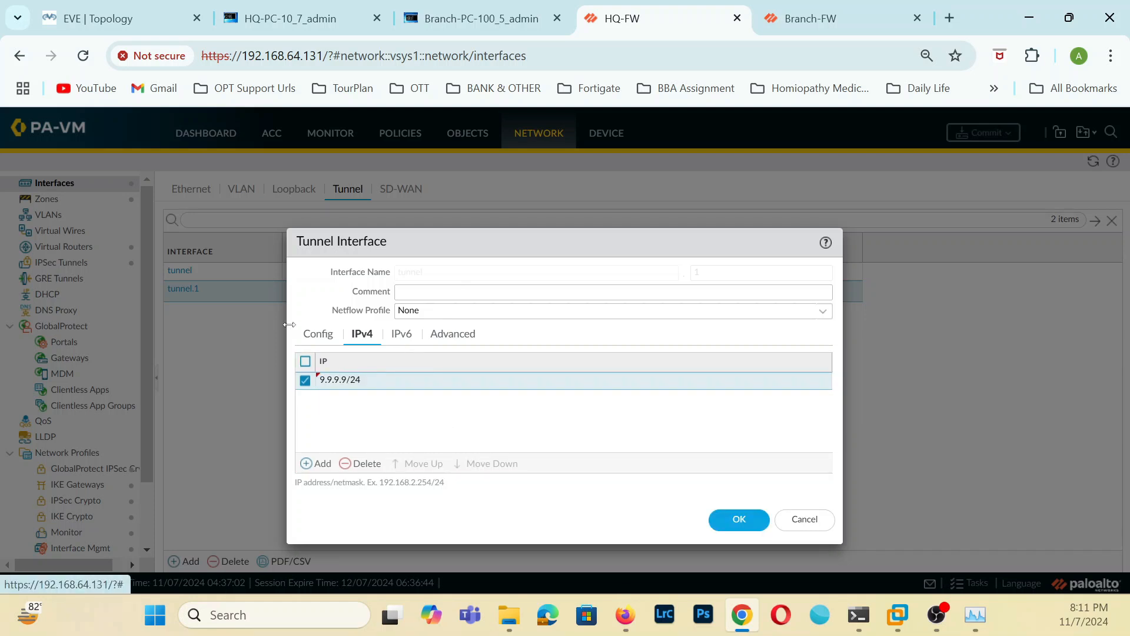
left_click(326, 341)
left_click(739, 448)
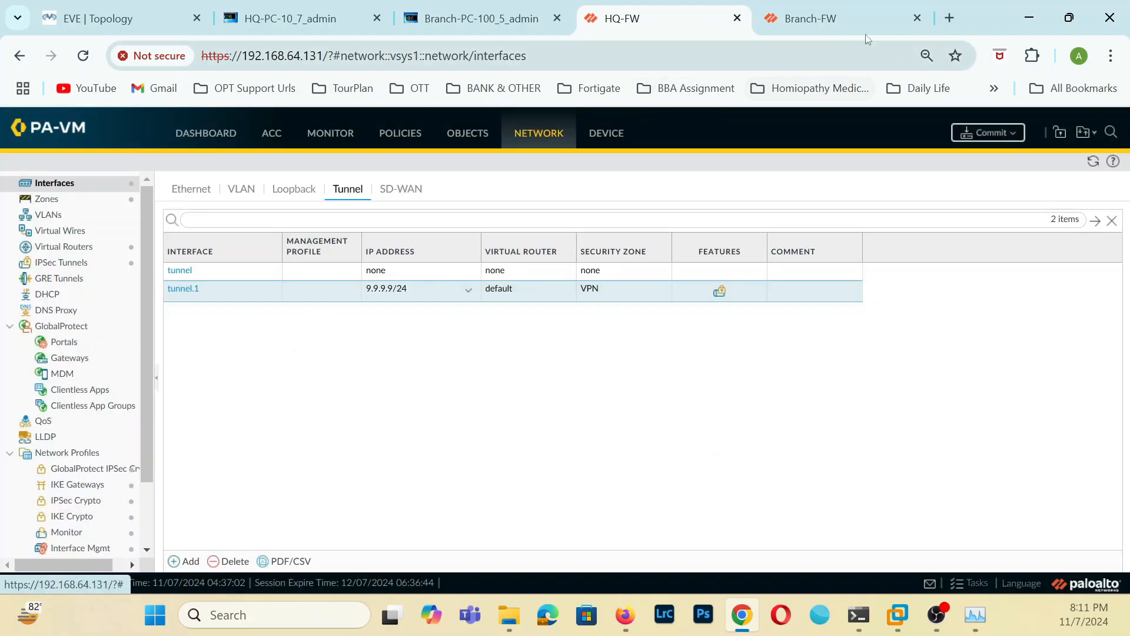
Assign the IPv4 address 9.9.9.10/24 to the tunnel.1 interface on Branch-FW and save it.
left_click(866, 29)
left_click(158, 270)
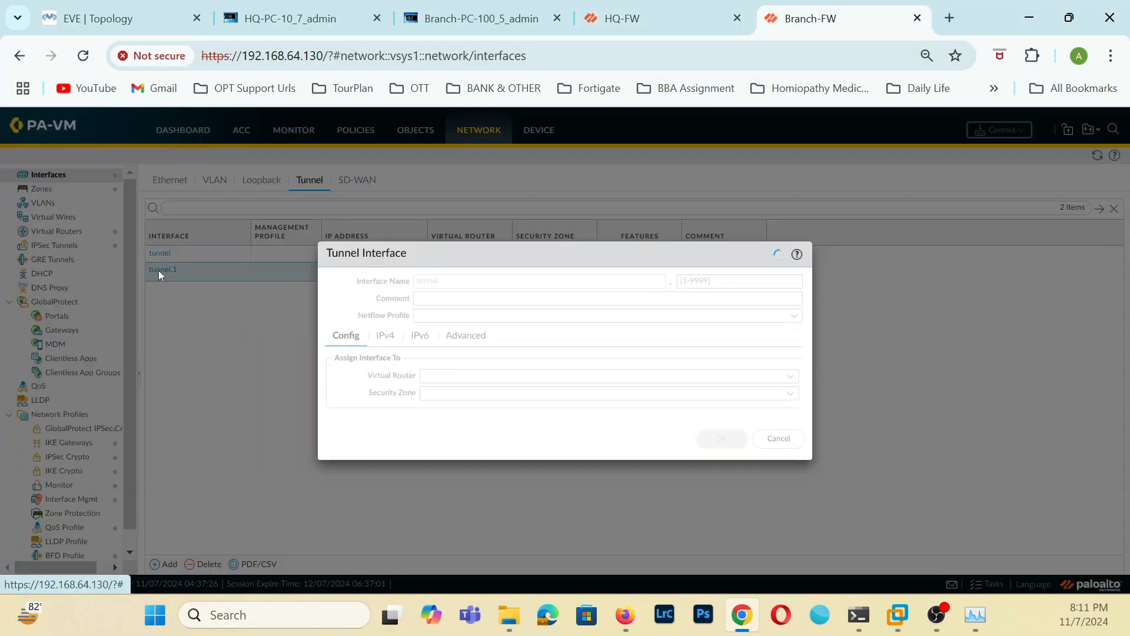
left_click(394, 338)
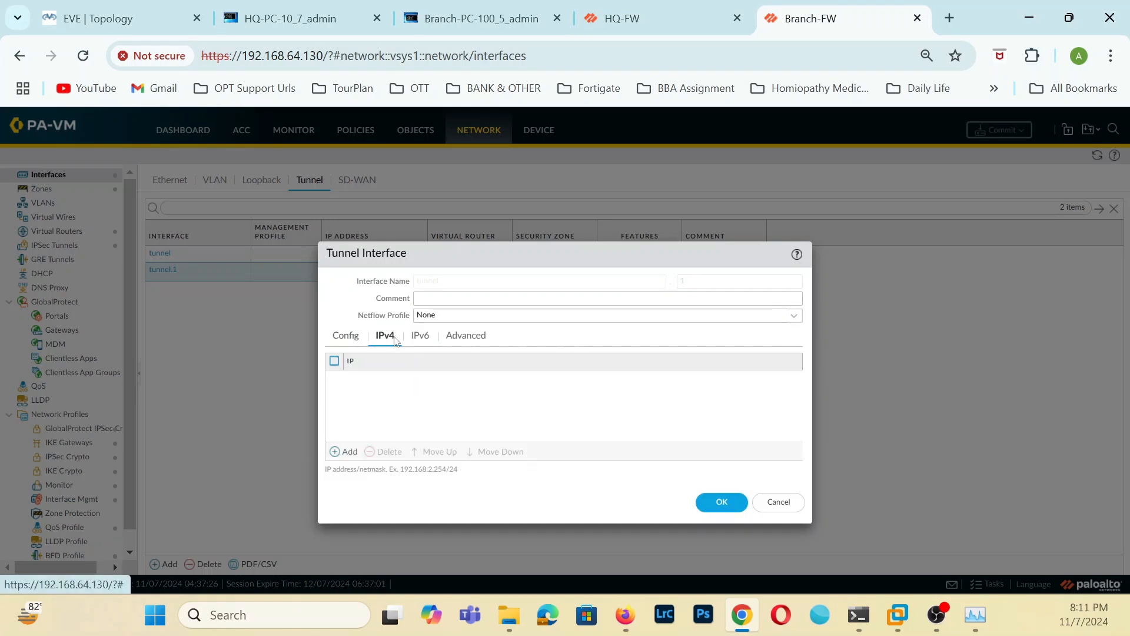
left_click(347, 451)
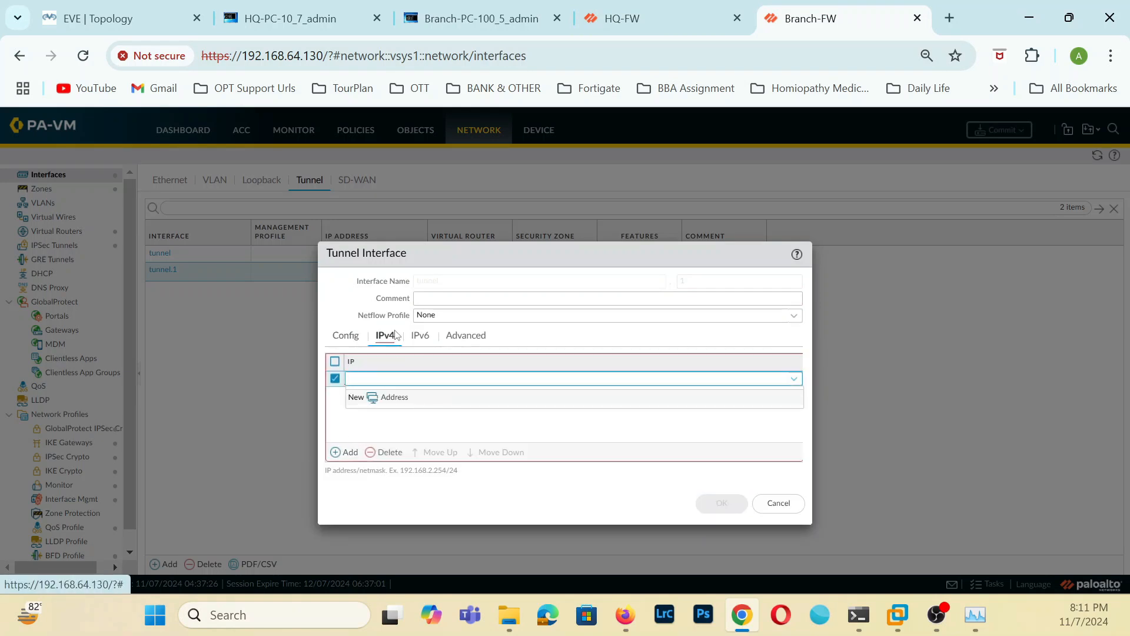
type("9.9.9.10/24")
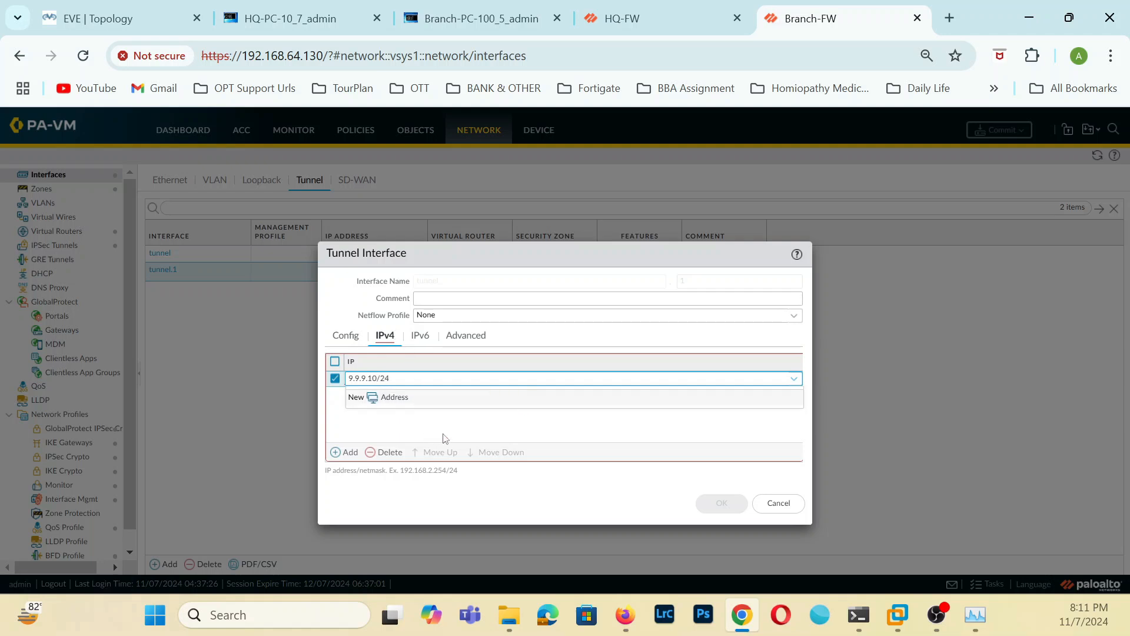
left_click(476, 416)
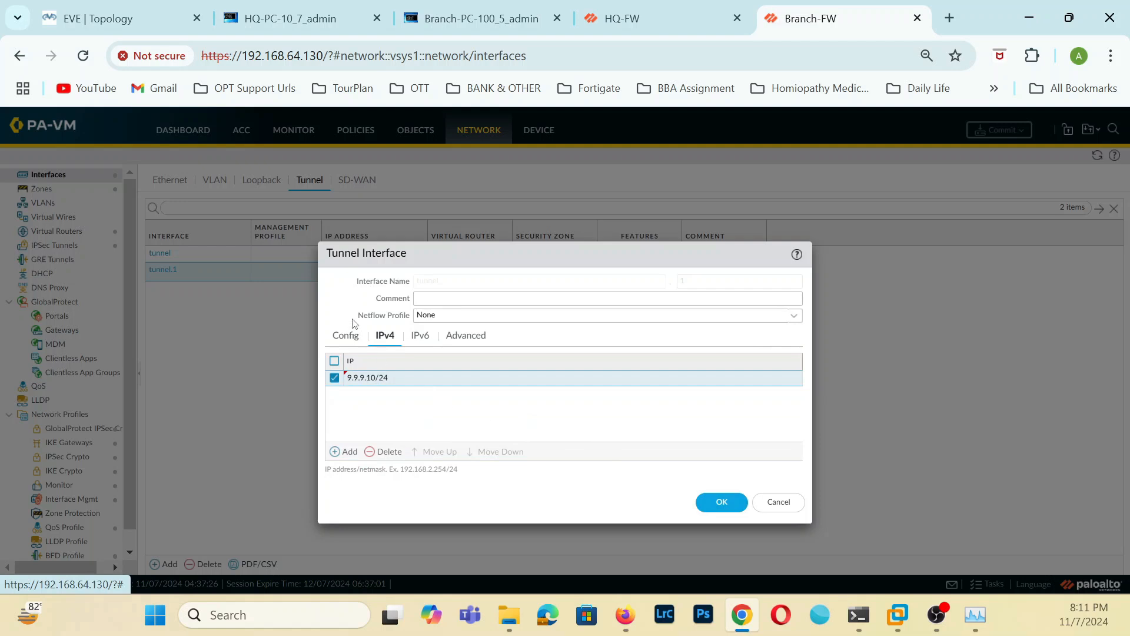
left_click(347, 335)
left_click(715, 438)
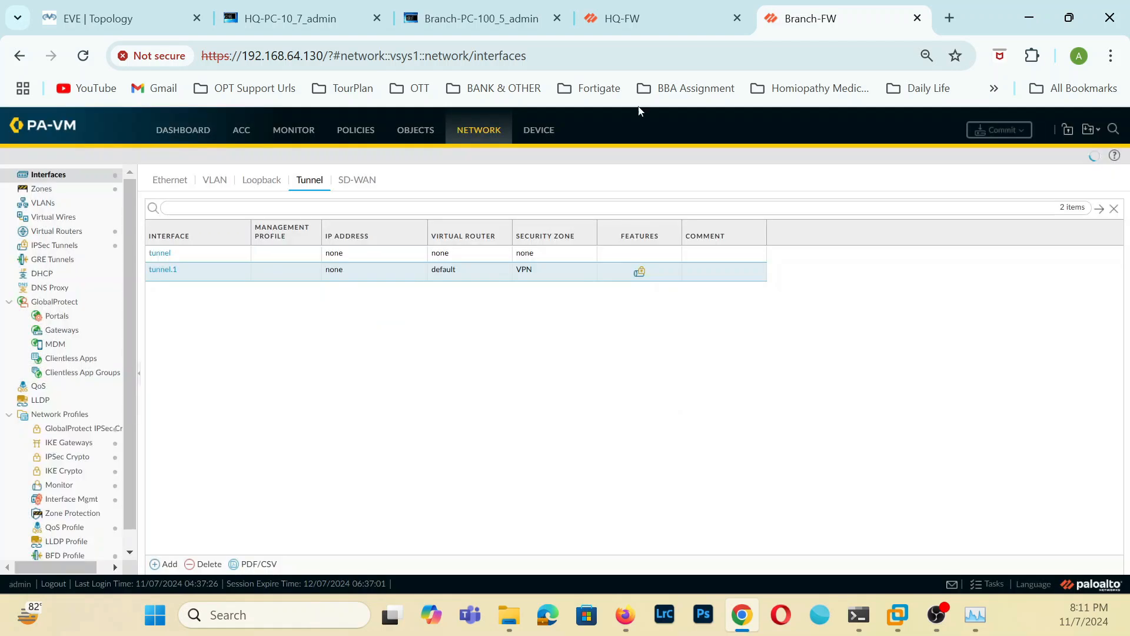
Commit all changes on HQ-FW and on Branch-FW.
left_click(689, 14)
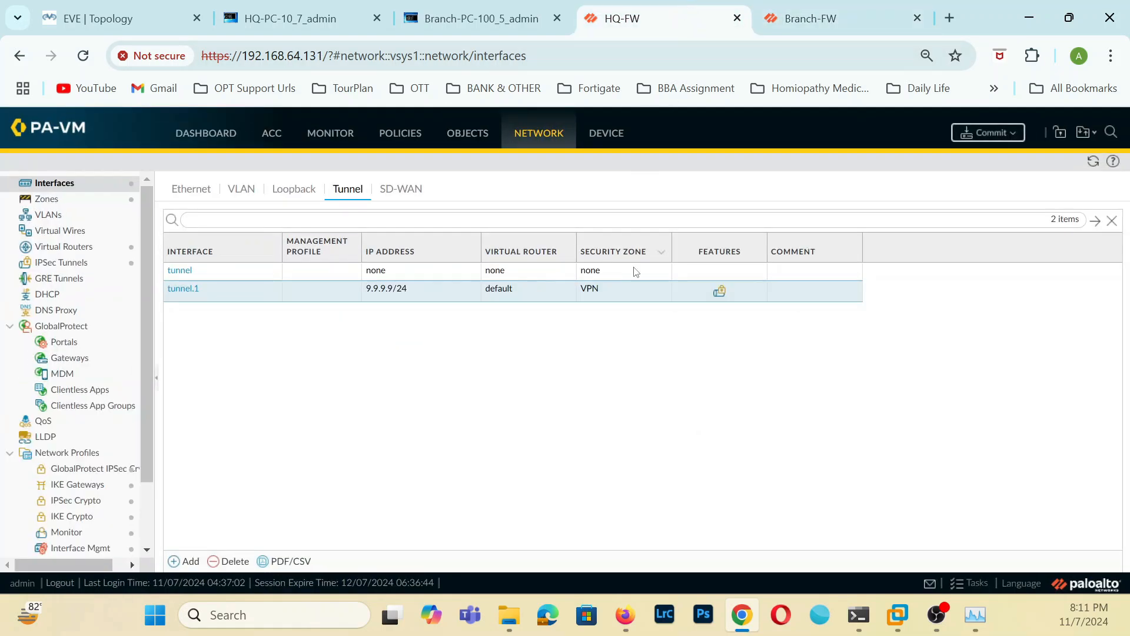
left_click(985, 132)
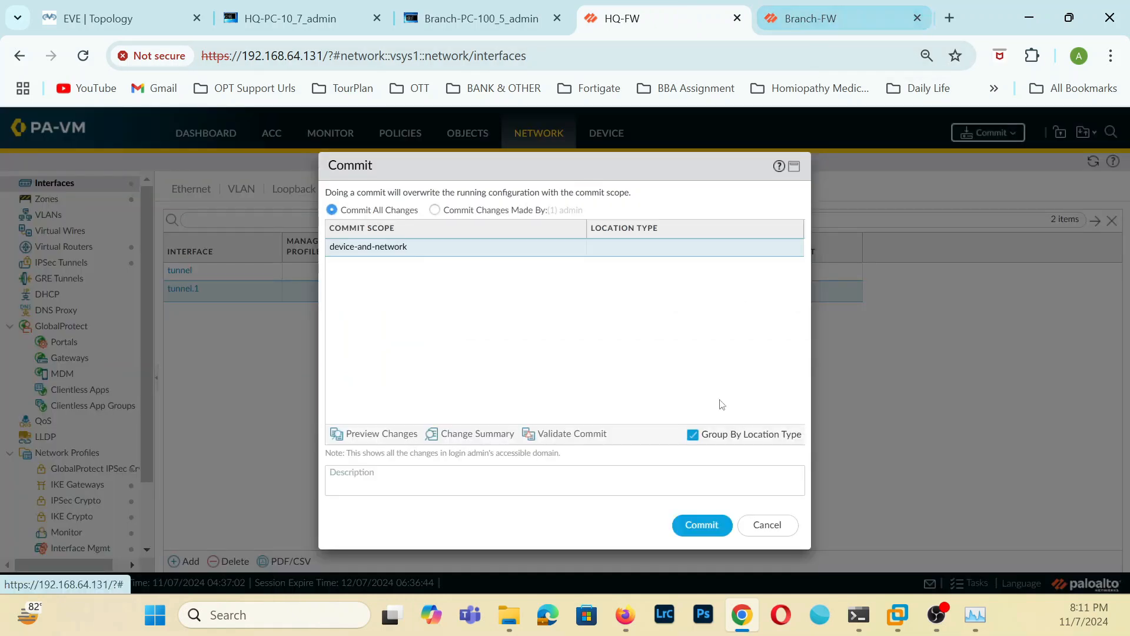
left_click(701, 525)
left_click(831, 17)
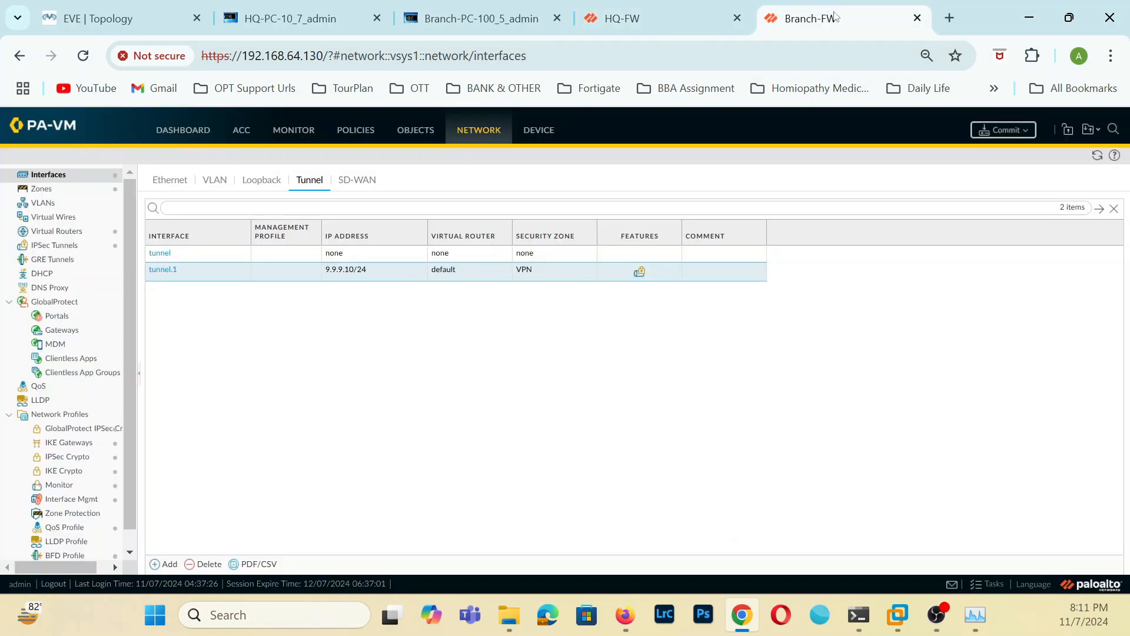
left_click(1001, 129)
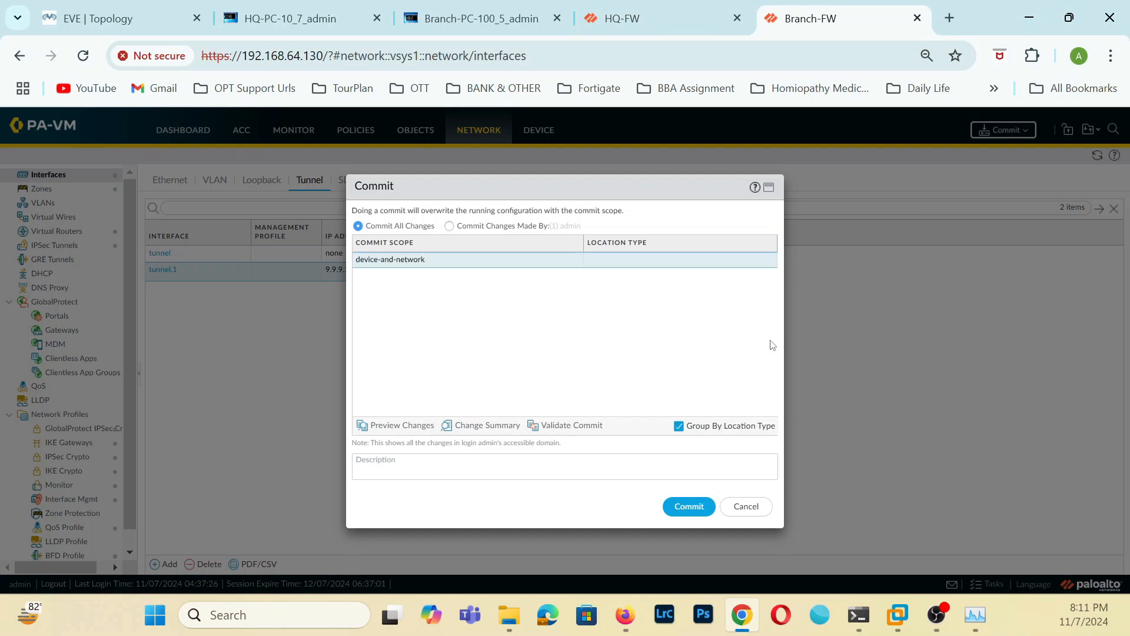
left_click(689, 507)
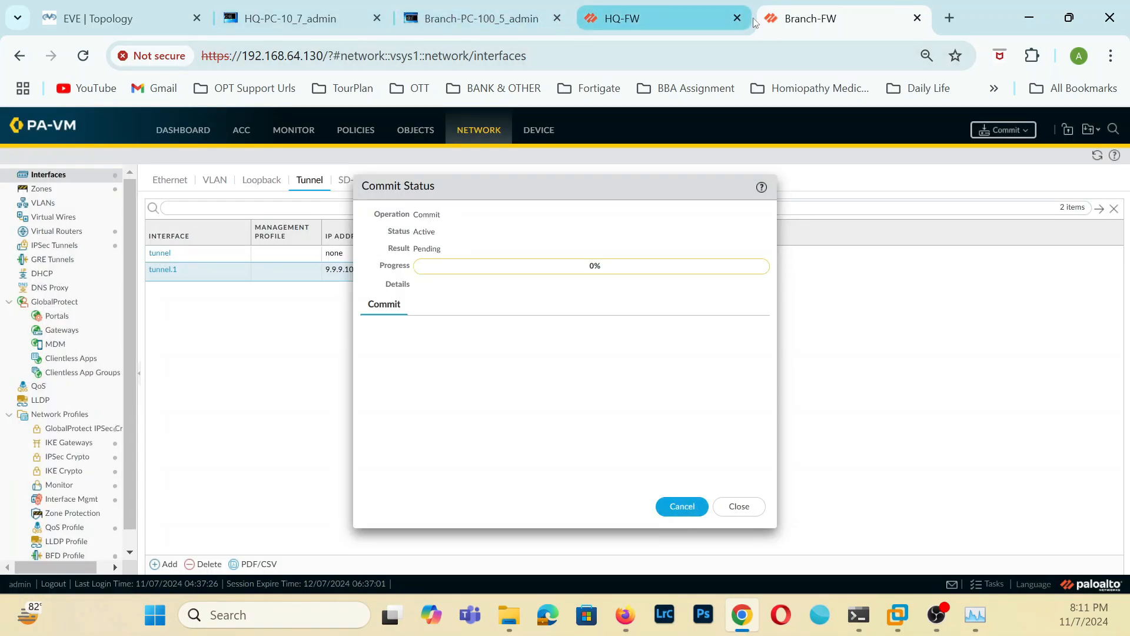
Check the commit progress on both firewalls and close the commit status on Branch-FW and HQ-FW.
left_click(648, 16)
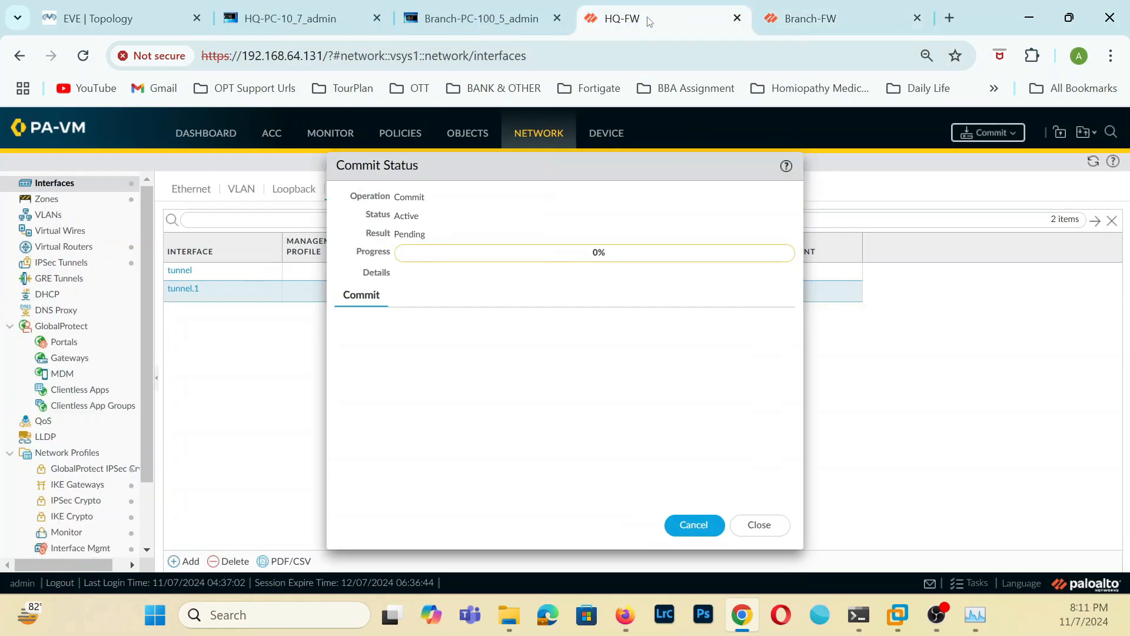
left_click(842, 23)
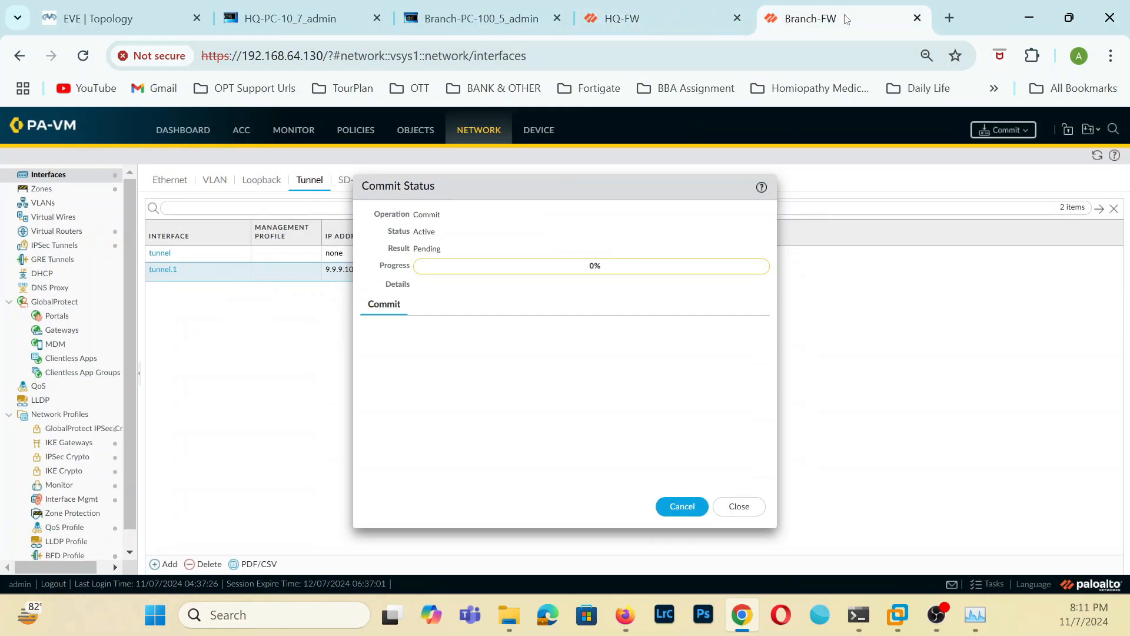
left_click(752, 521)
left_click(681, 30)
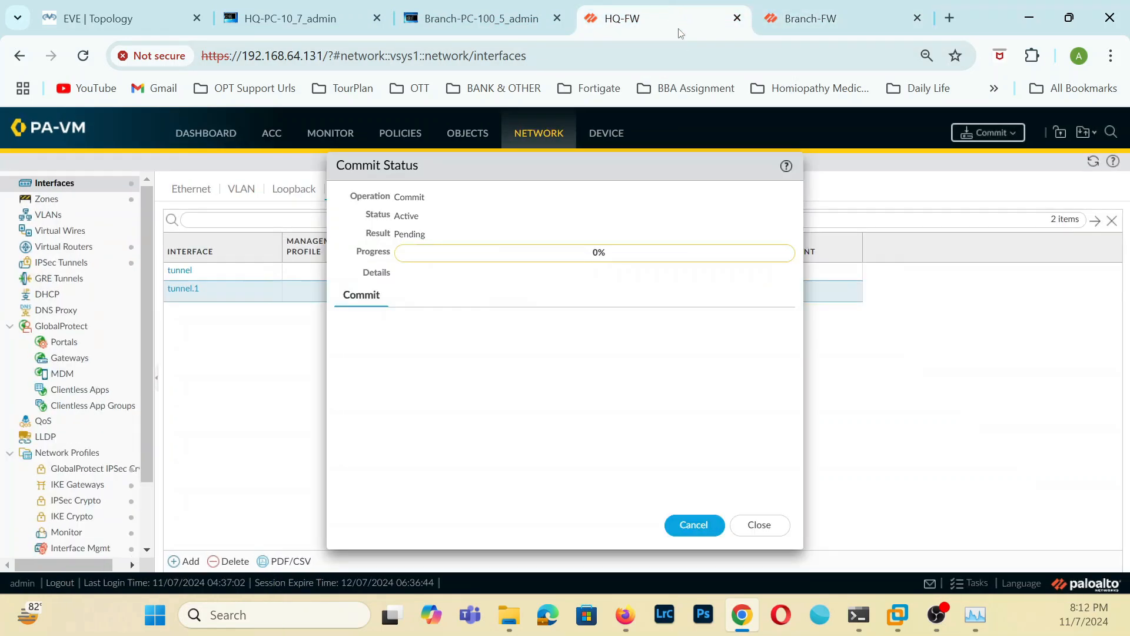
left_click(757, 526)
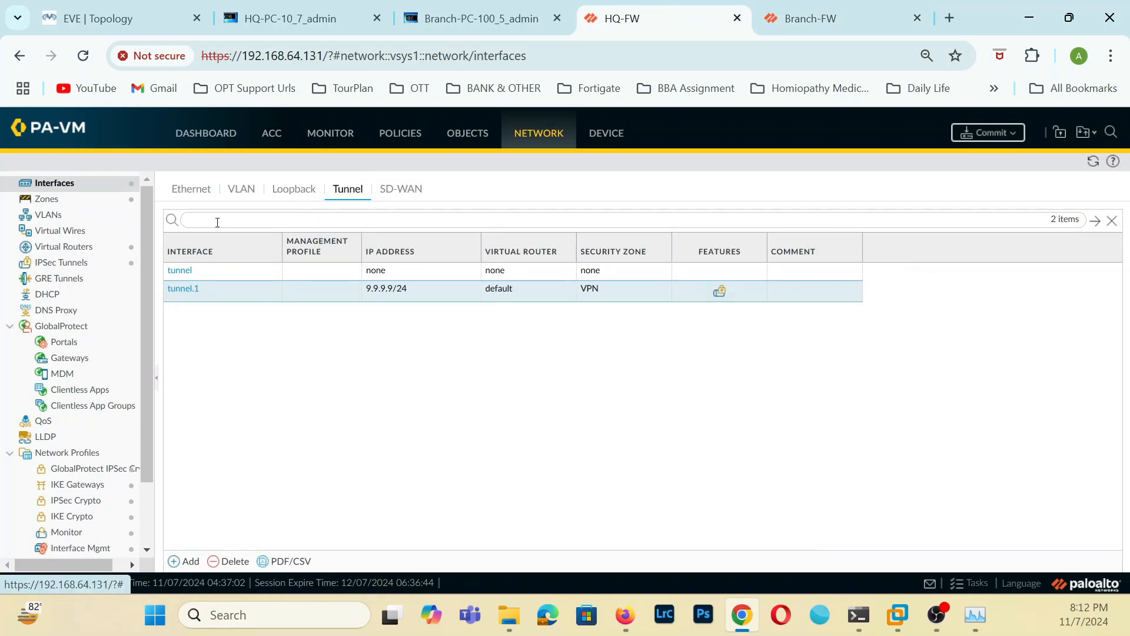
Delete the To-Breanch-LAN static route from the default virtual router on HQ-FW and save the router.
left_click(81, 250)
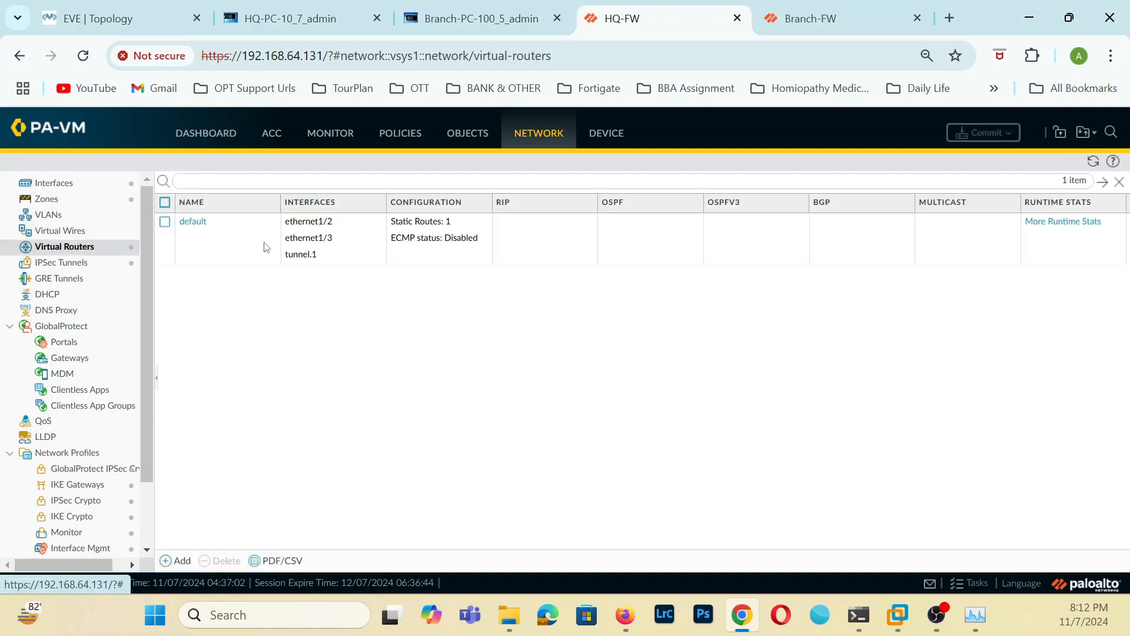
left_click(196, 222)
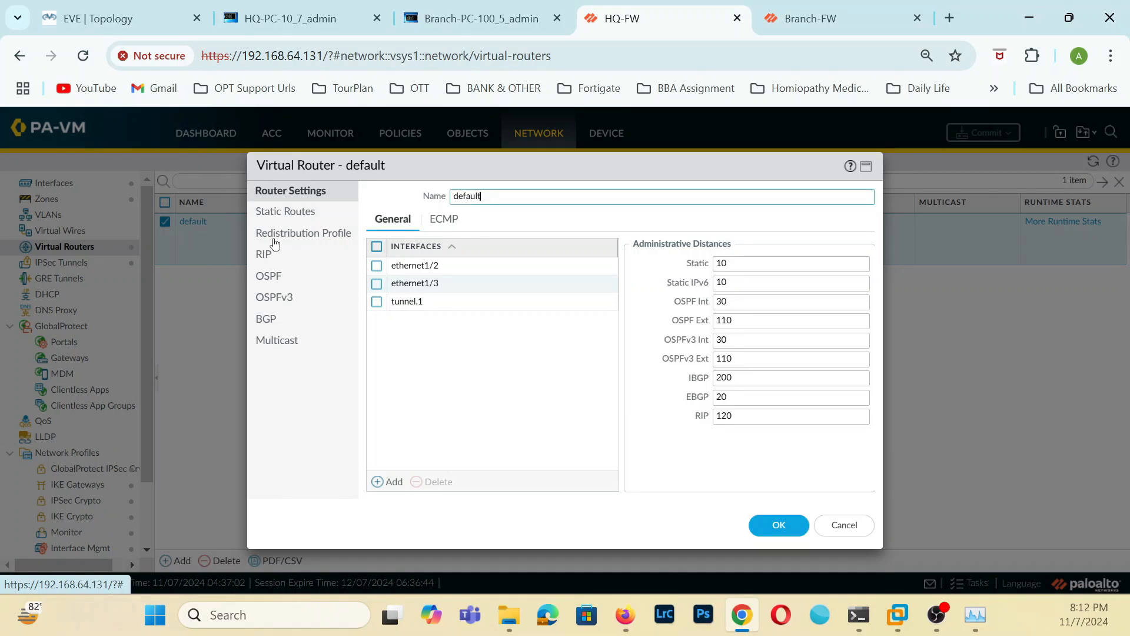
left_click(291, 218)
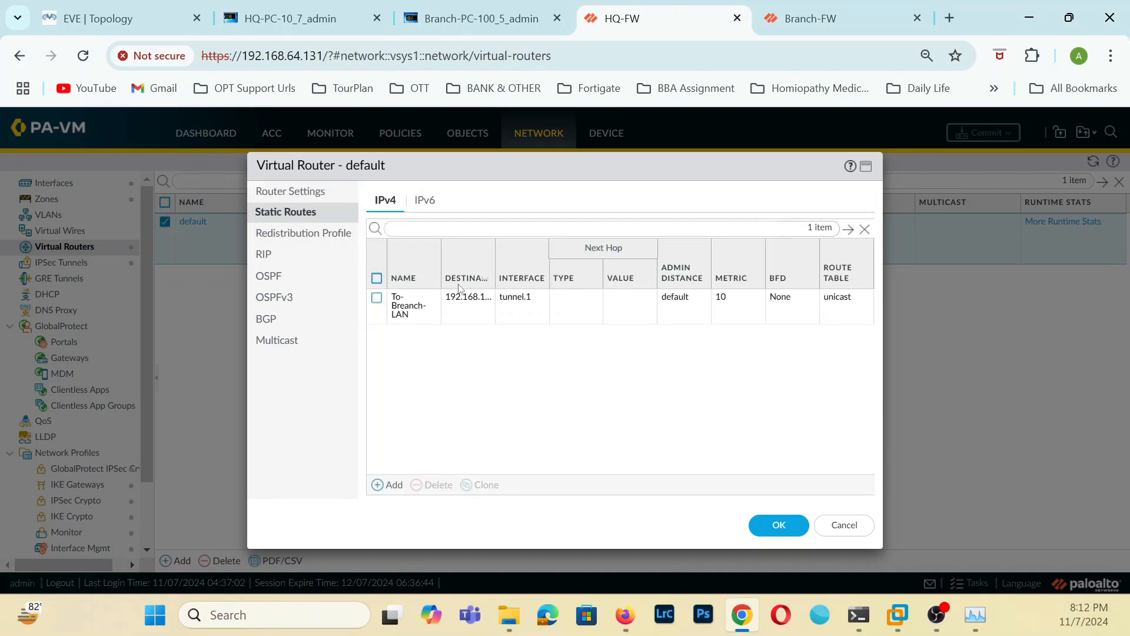
left_click(434, 281)
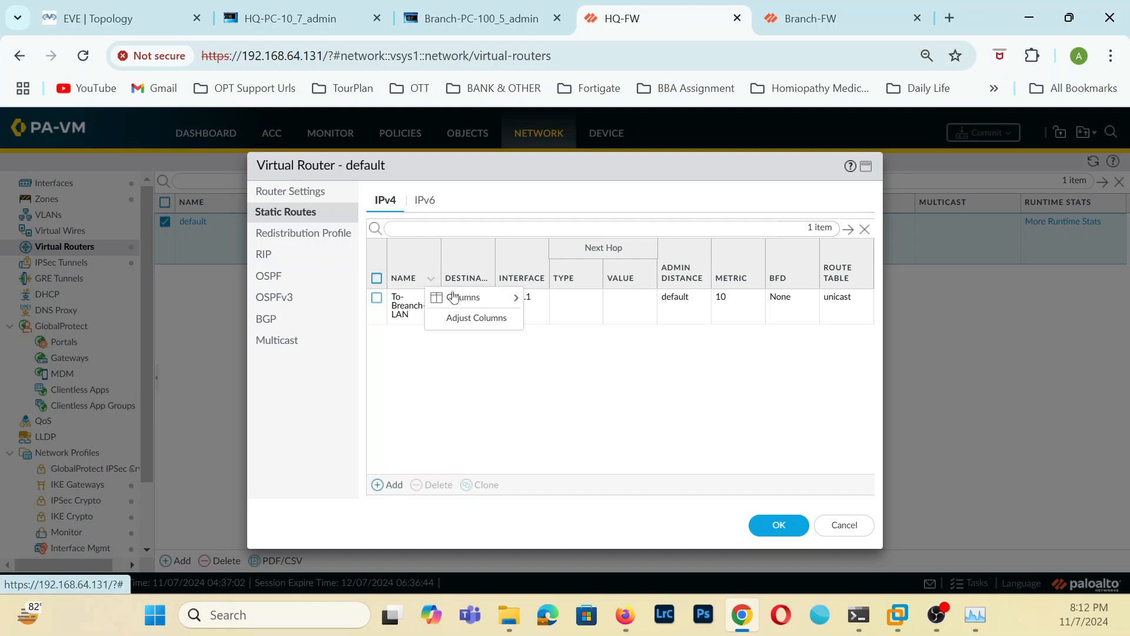
left_click(491, 318)
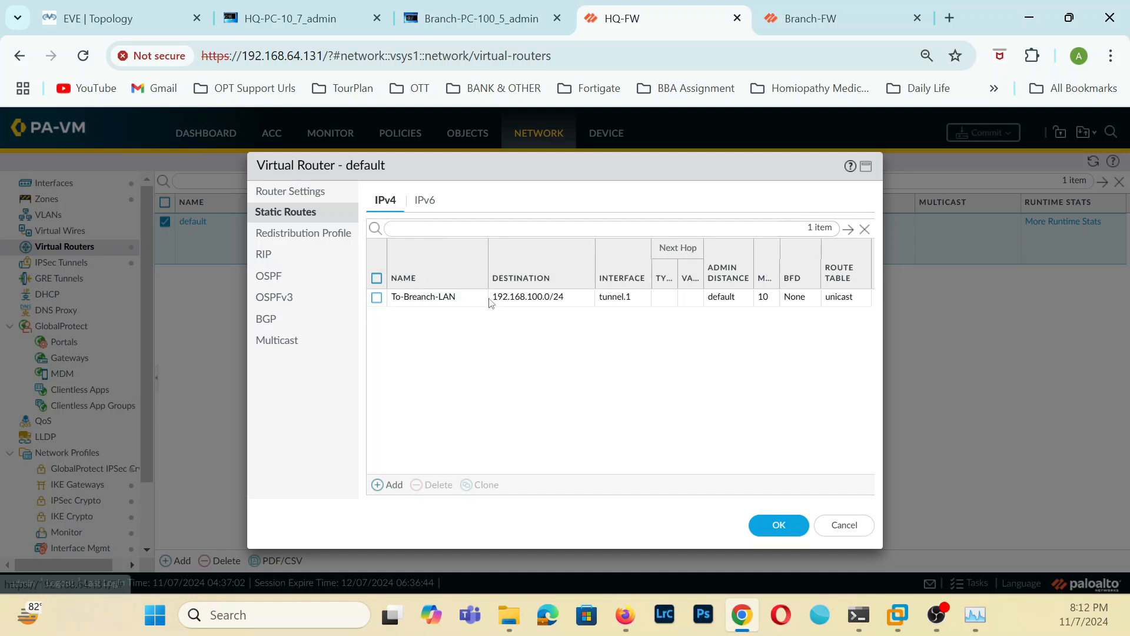
left_click(377, 299)
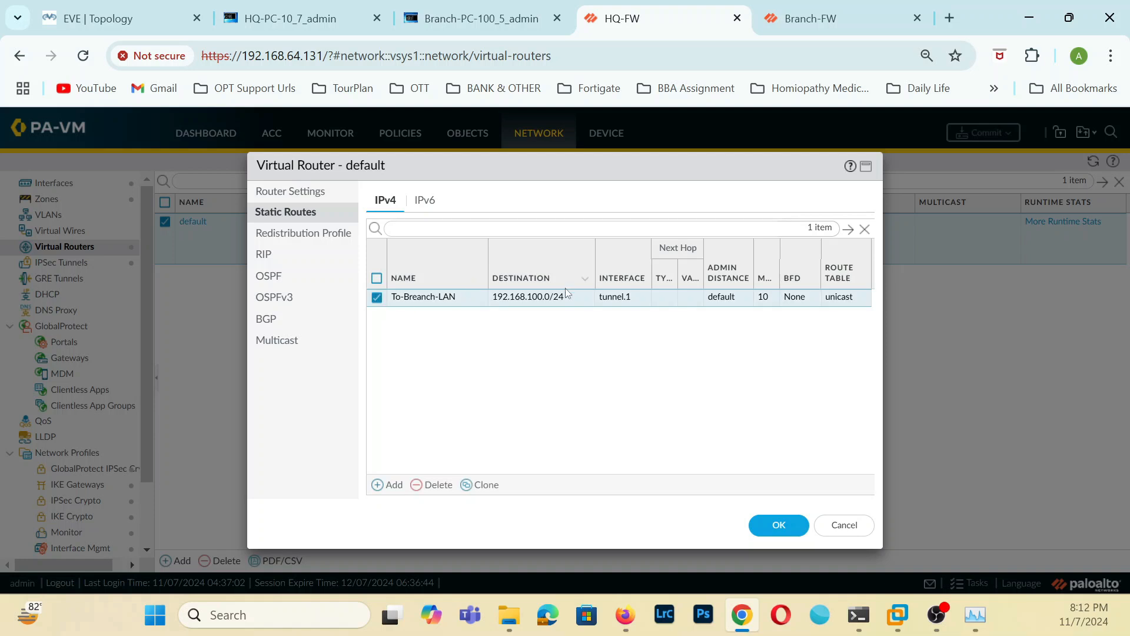
left_click(436, 485)
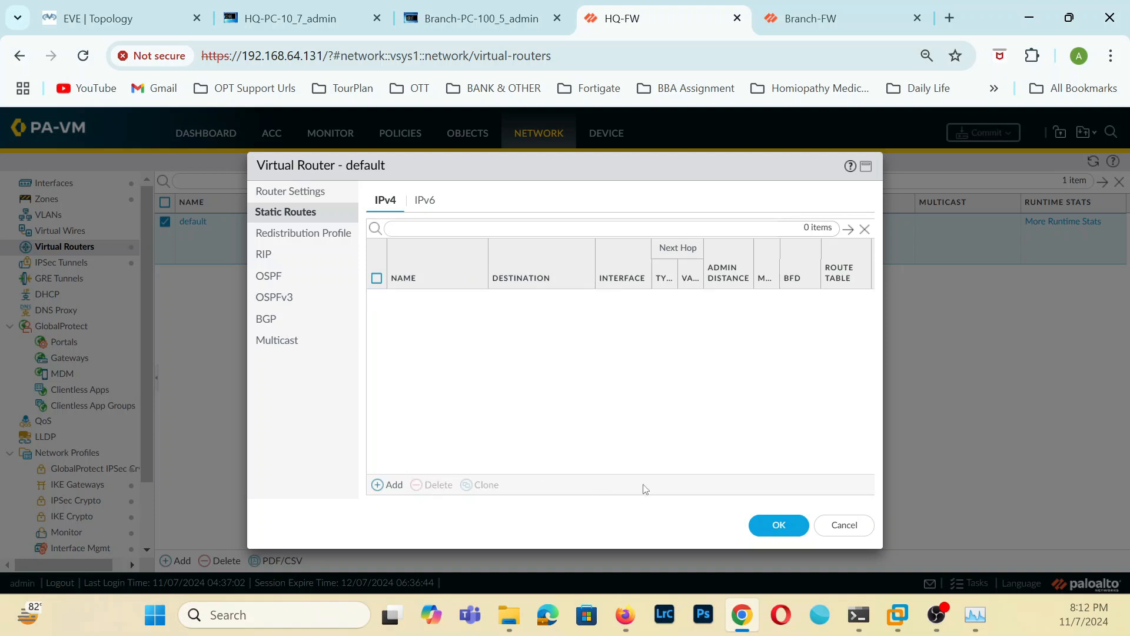
left_click(779, 525)
Delete the To-HQ-LAN-1 static route from the default virtual router on Branch-FW and save the router.
left_click(826, 13)
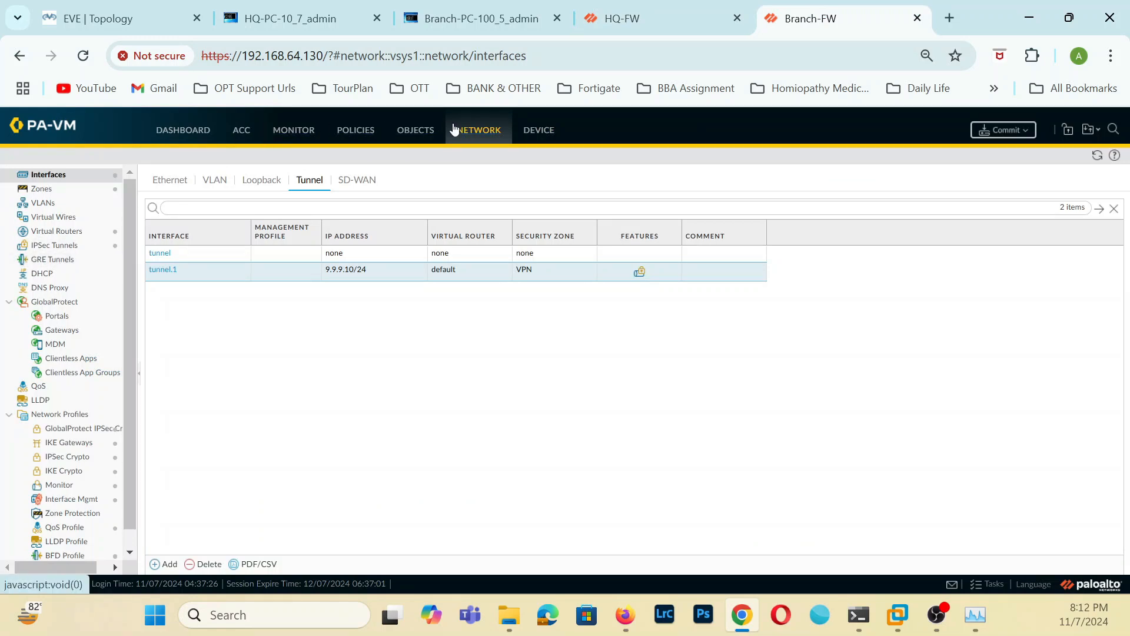
left_click(50, 235)
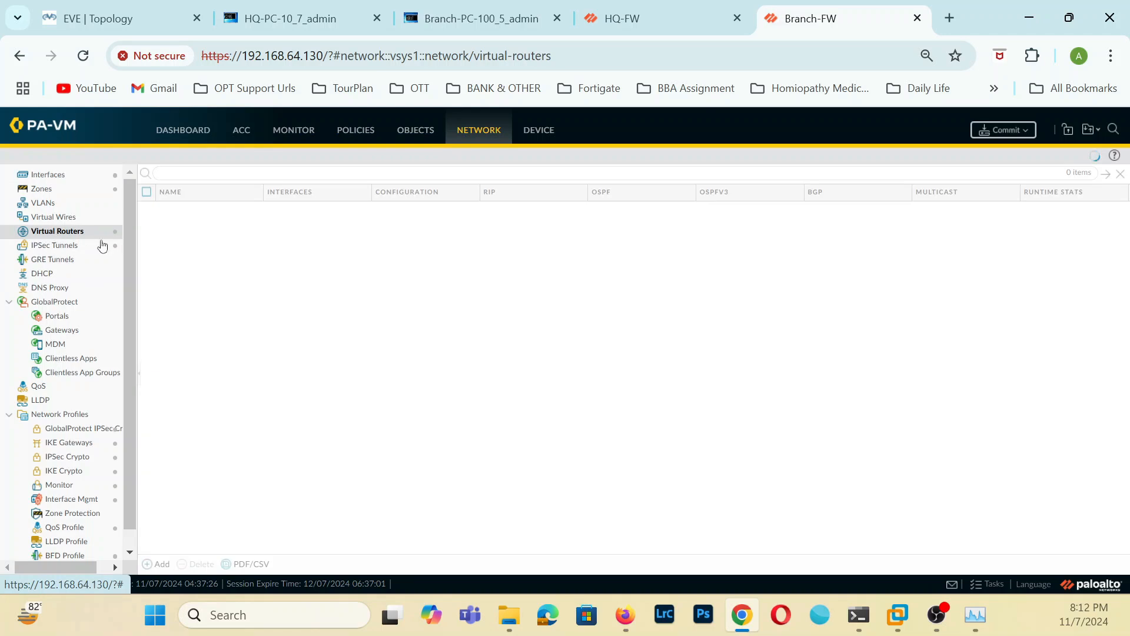
left_click(177, 212)
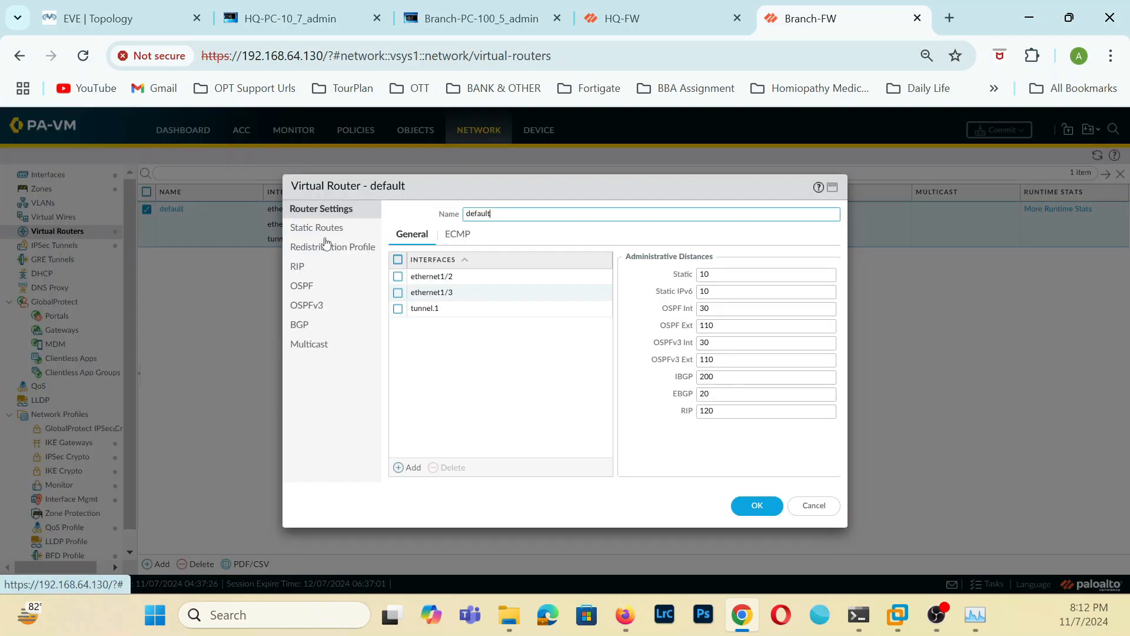
left_click(330, 229)
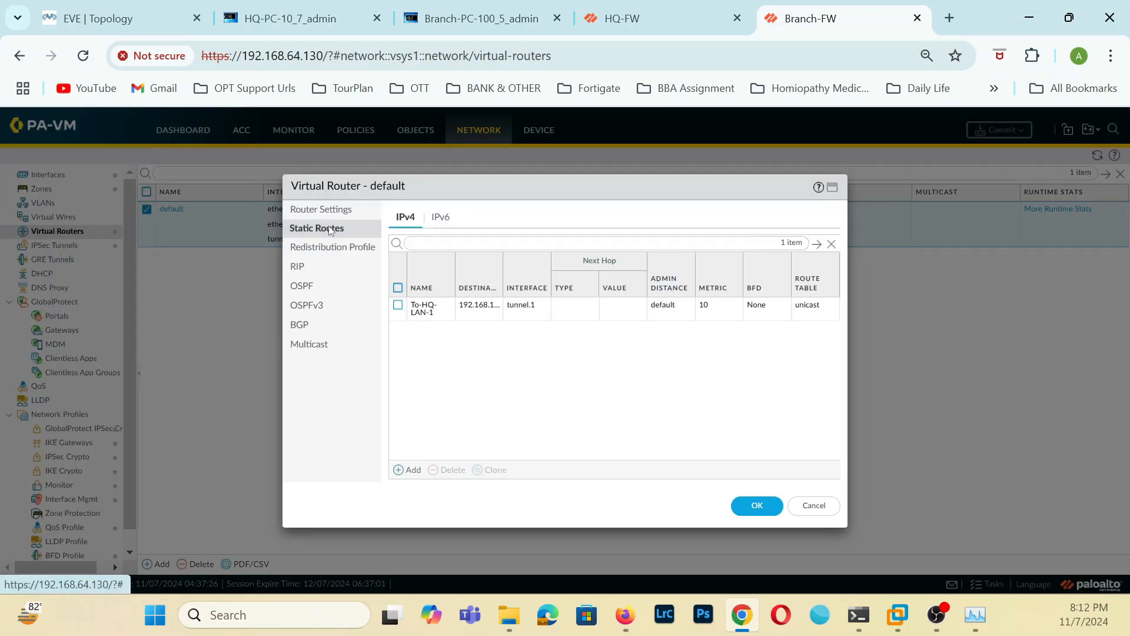
left_click(443, 314)
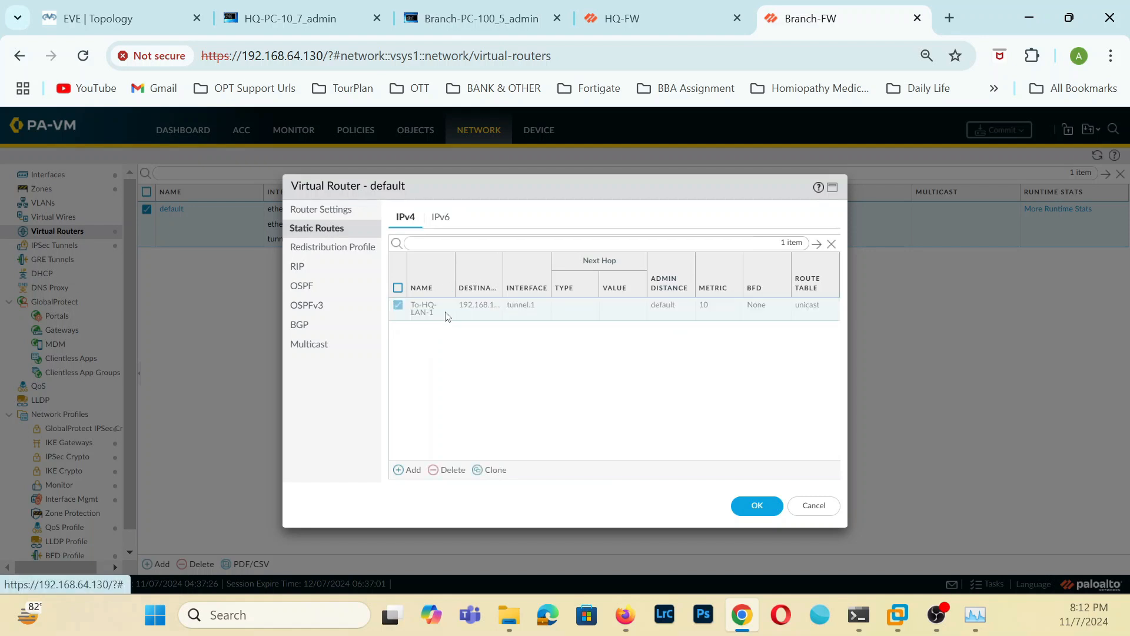
left_click(743, 515)
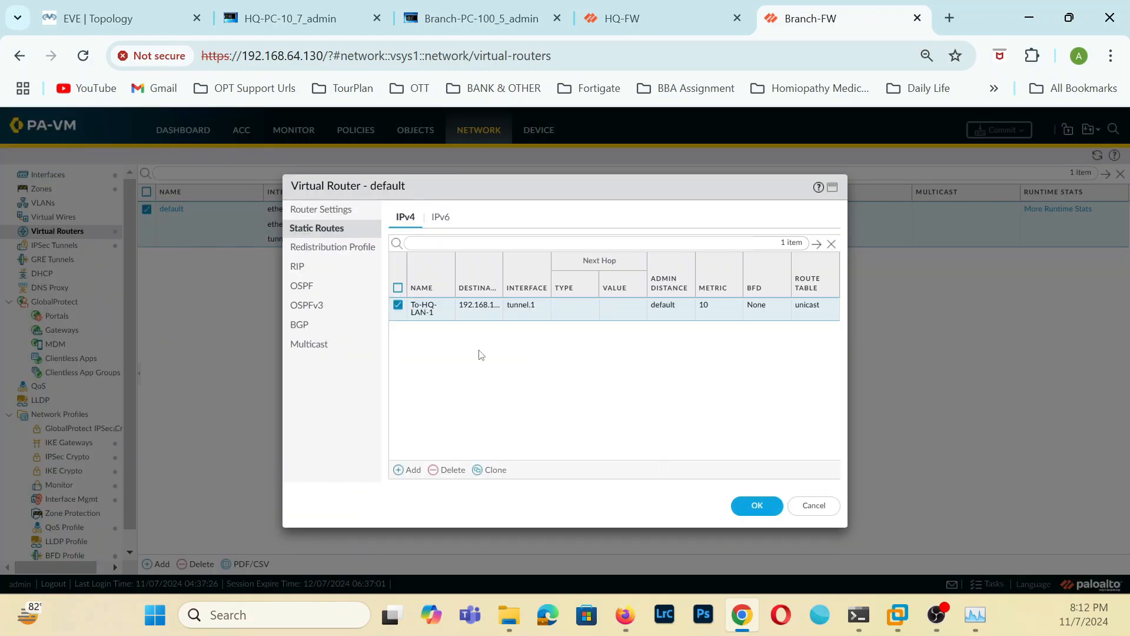
left_click(452, 471)
left_click(749, 505)
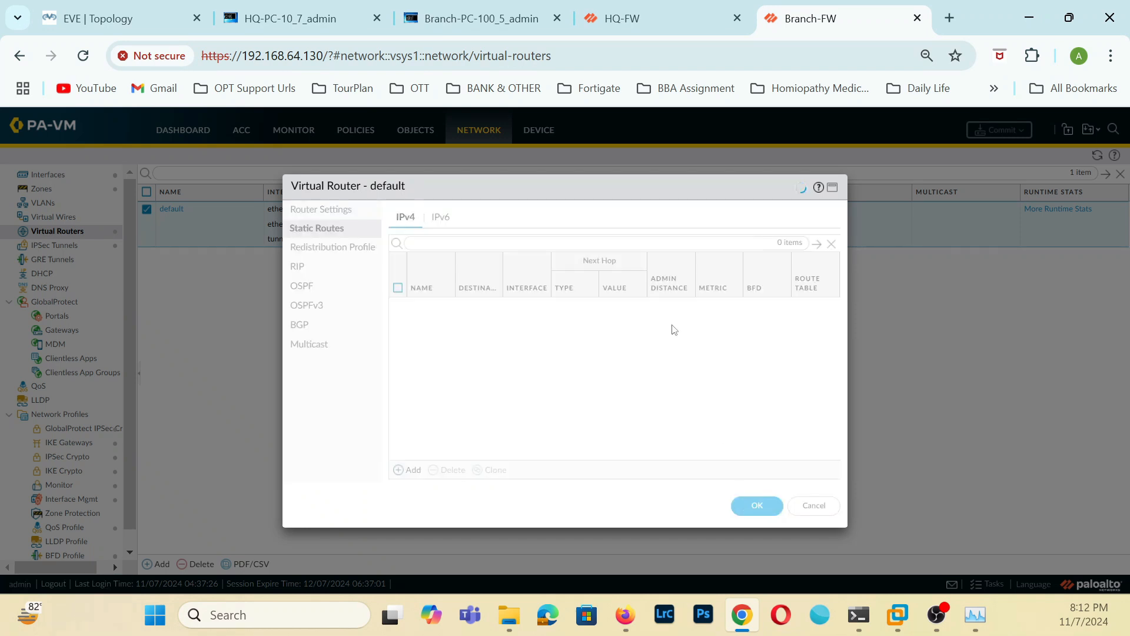
Commit all changes on both HQ-FW and Branch-FW.
left_click(652, 29)
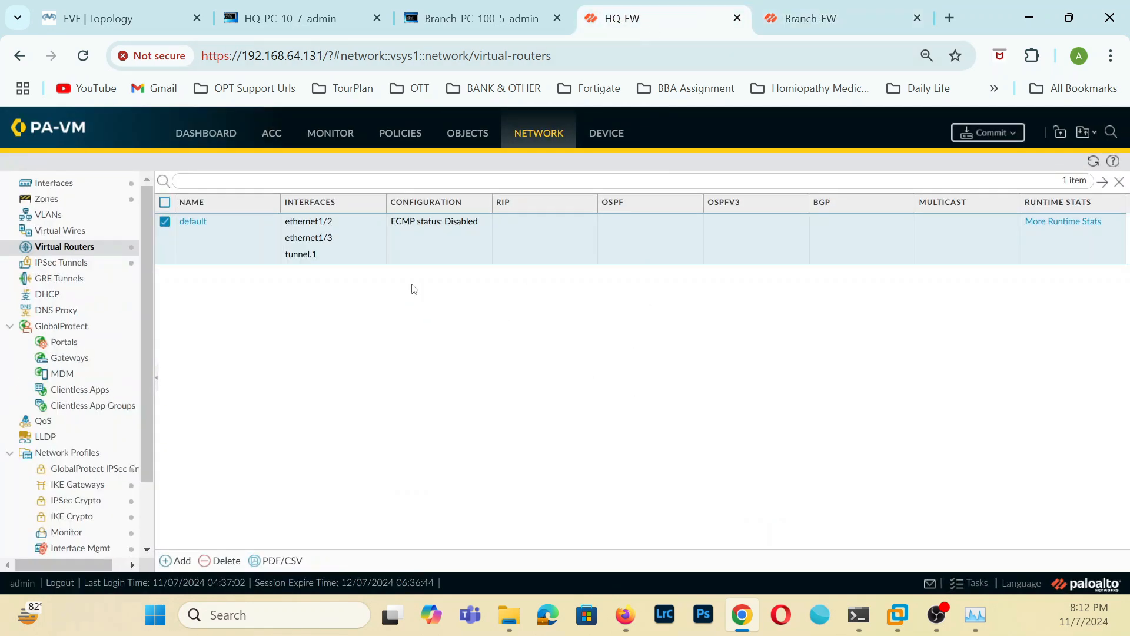
left_click(771, 24)
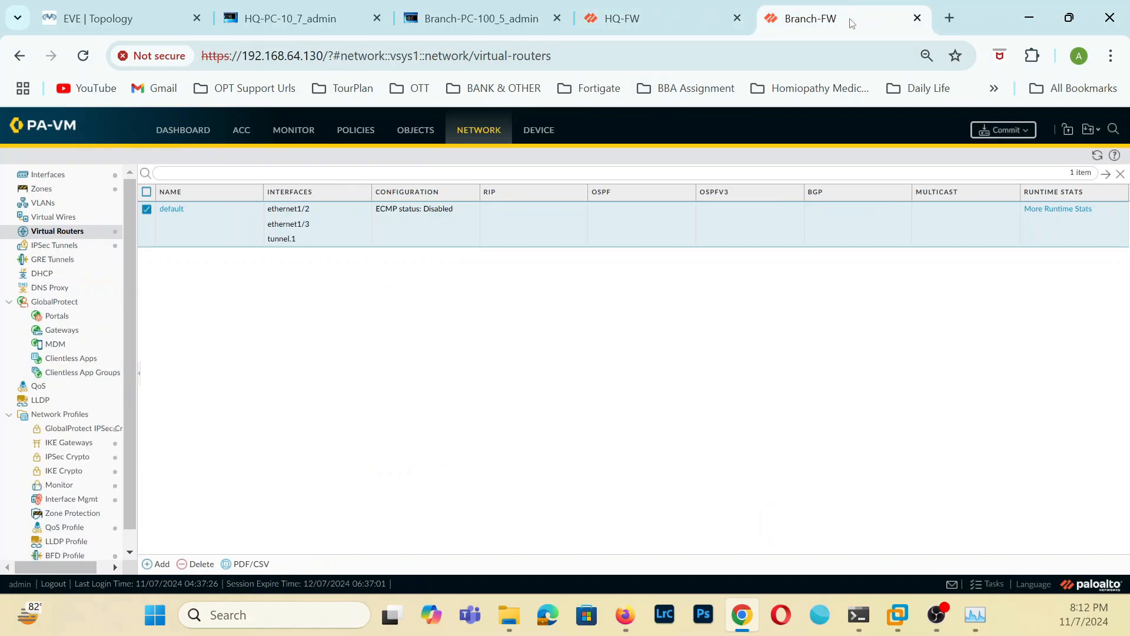
left_click(980, 131)
left_click(683, 23)
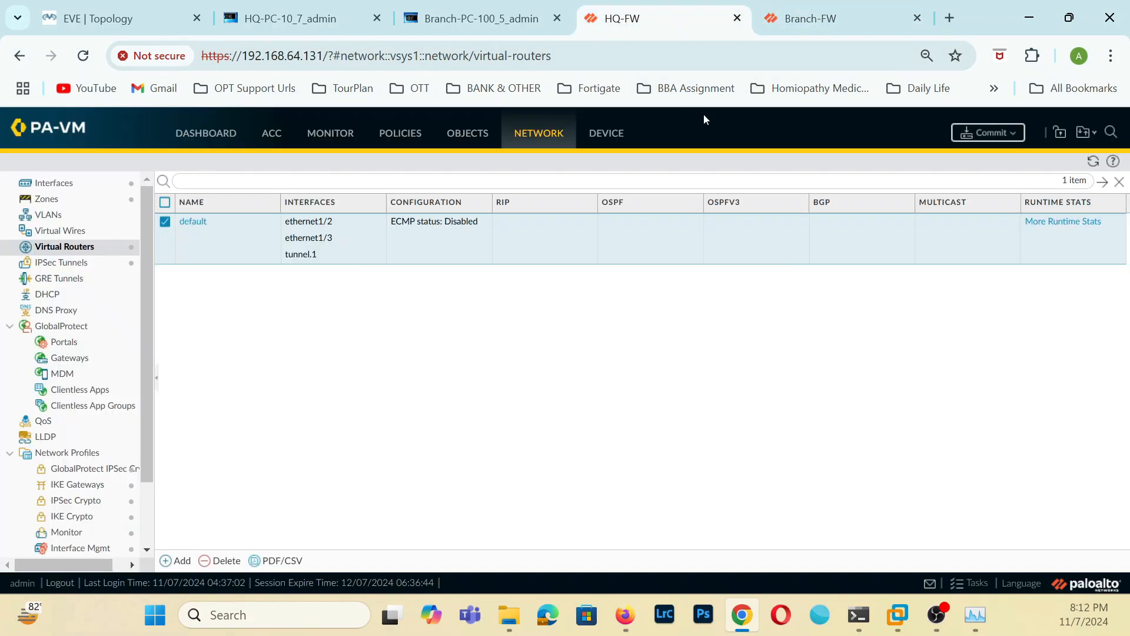
left_click(1012, 138)
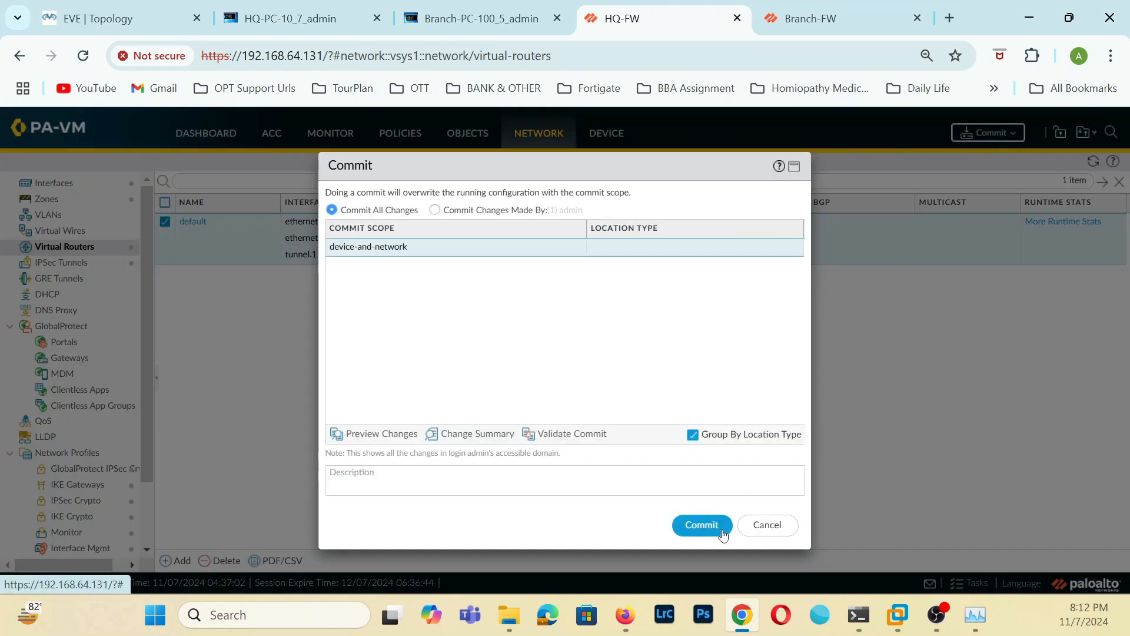
left_click(826, 23)
left_click(687, 506)
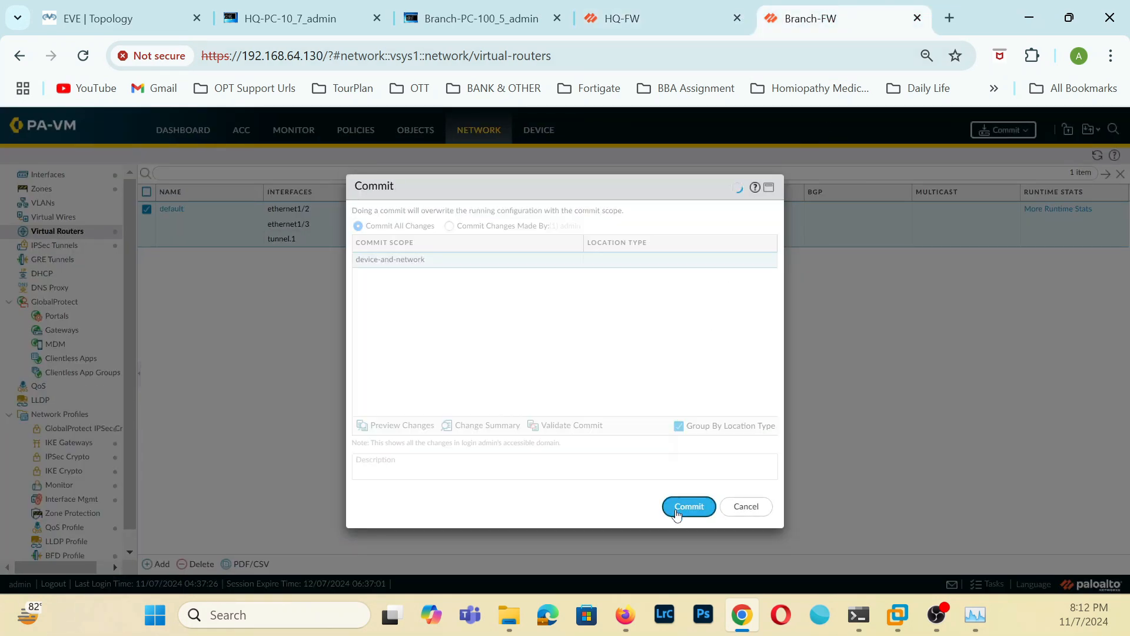
Check the continuous pings on HQ-PC-10 and Branch-PC-100 and the commit progress on both firewalls.
left_click(292, 19)
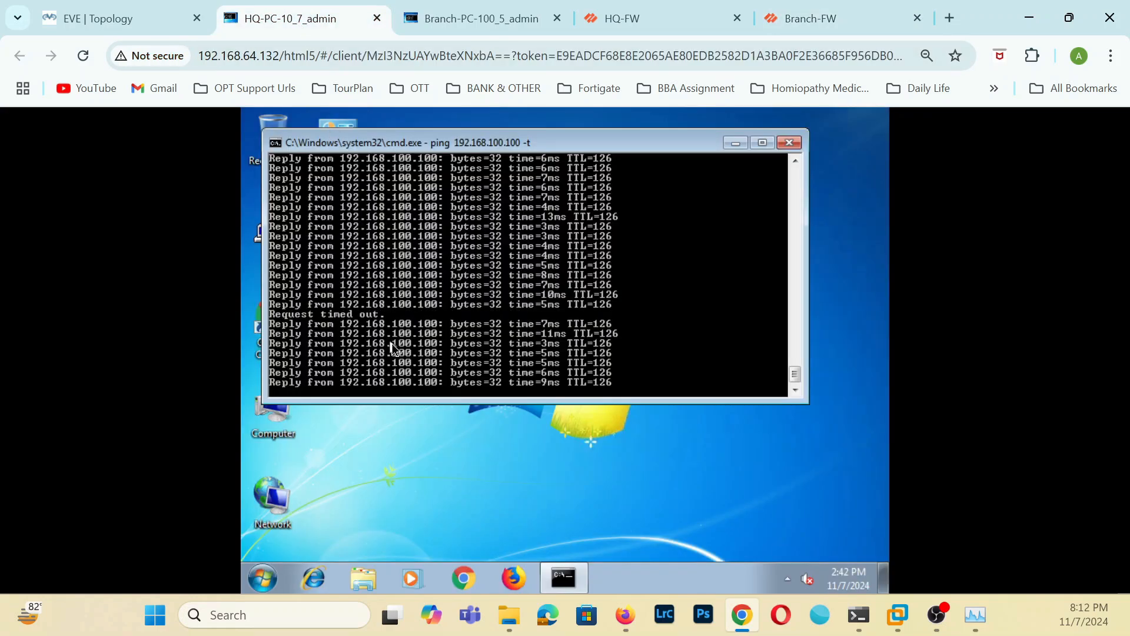
left_click(480, 16)
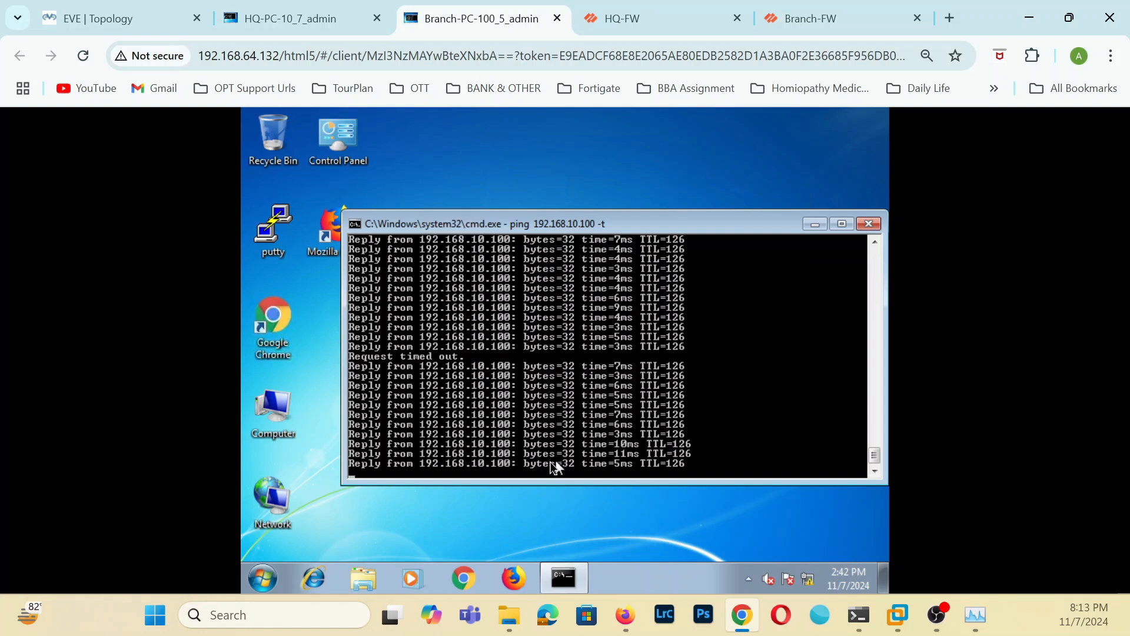
left_click(630, 5)
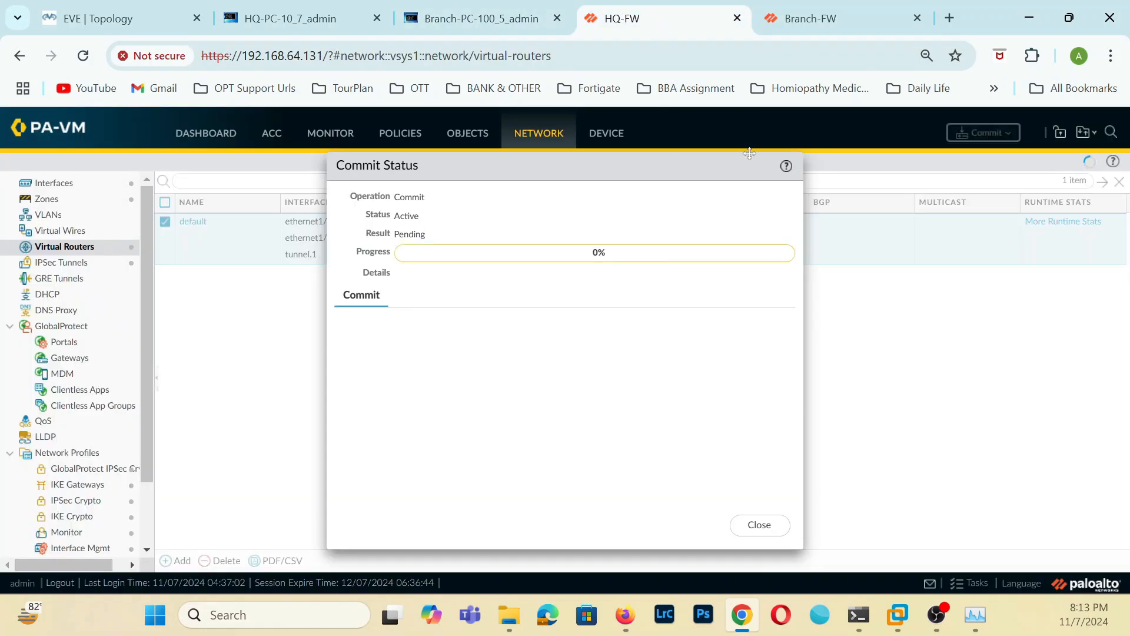
left_click(805, 16)
left_click(693, 26)
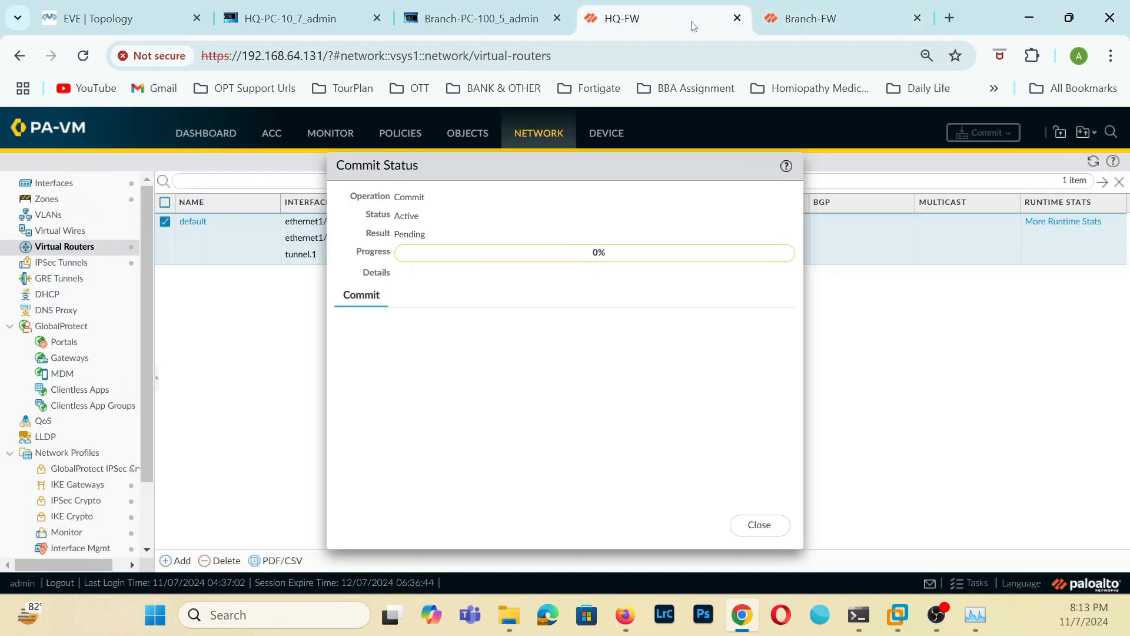
left_click(321, 22)
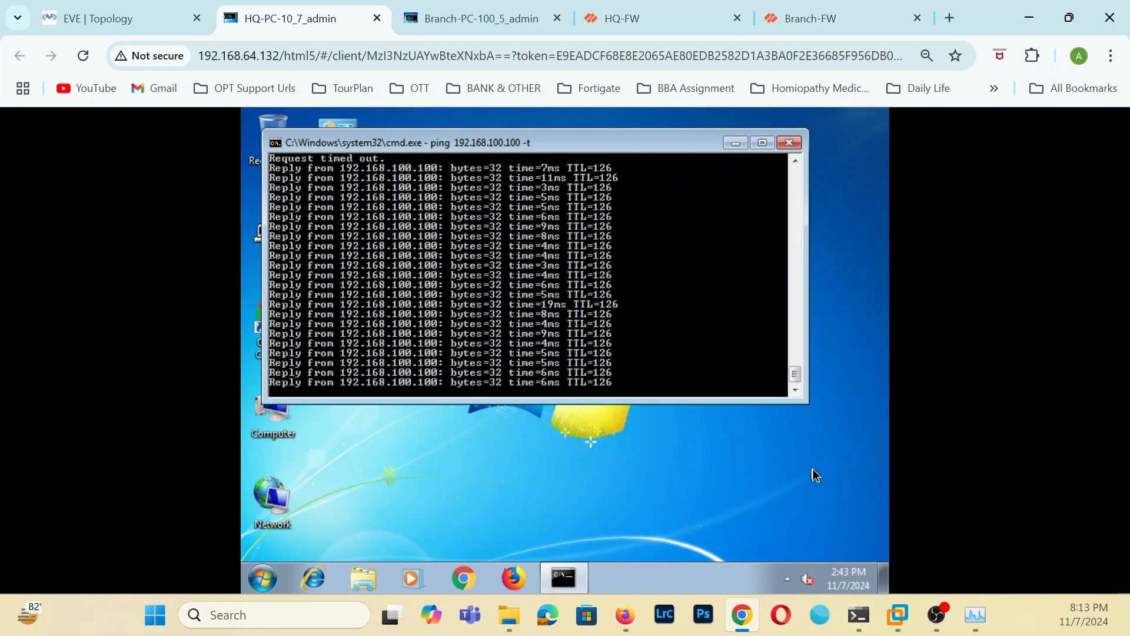
Check the commit status on both firewalls and close it on Branch-FW and HQ-FW.
left_click(651, 19)
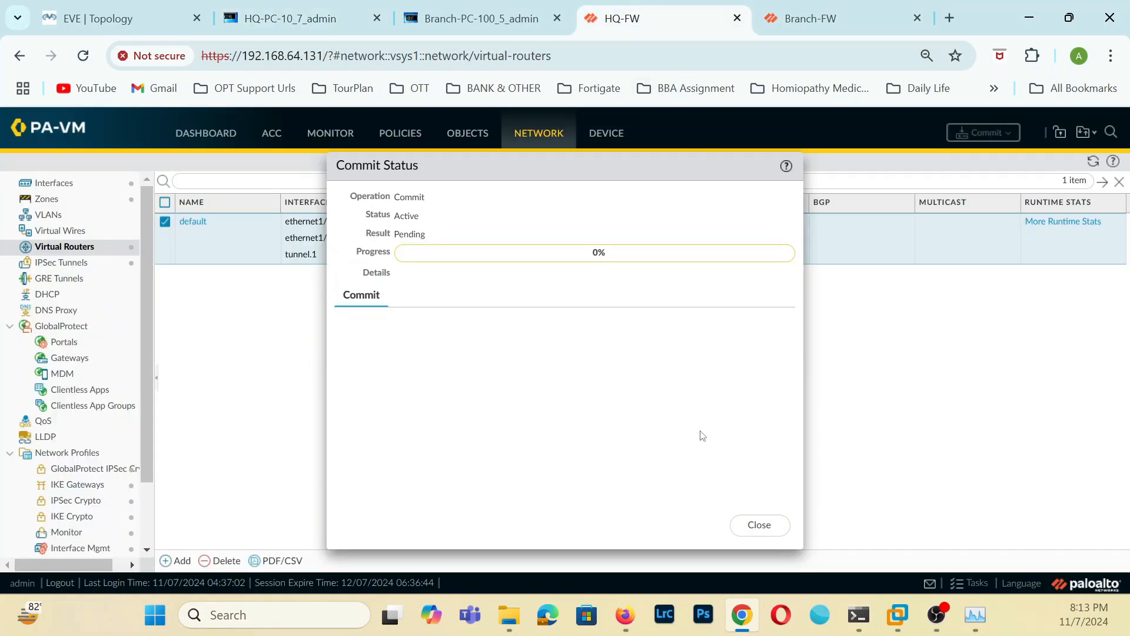
left_click(845, 20)
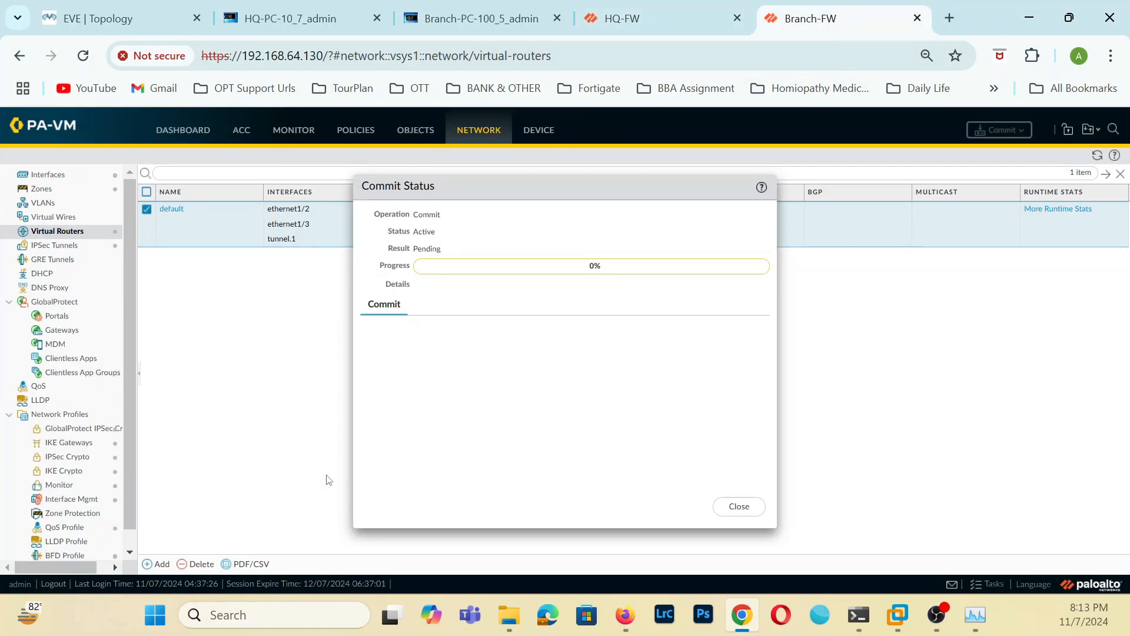
left_click(739, 507)
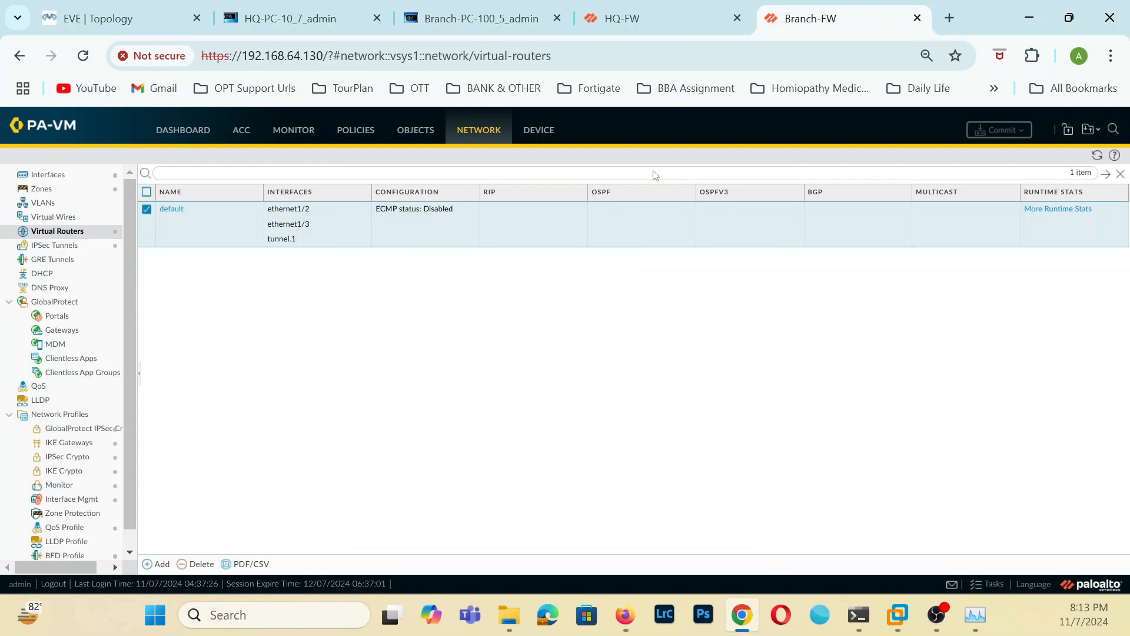
left_click(635, 28)
left_click(752, 528)
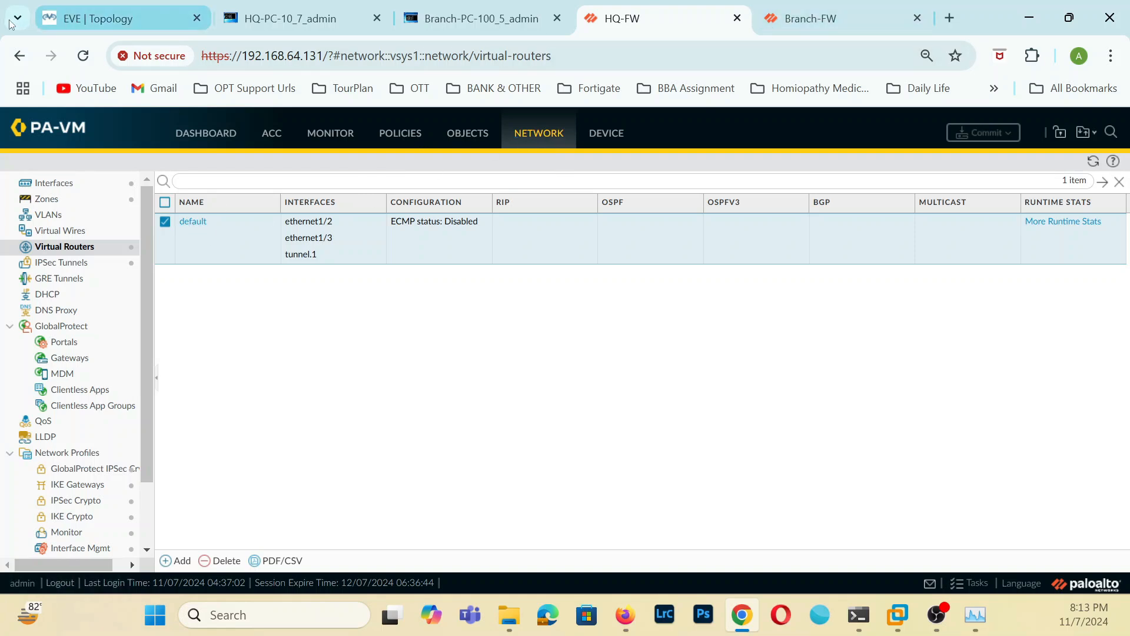
Review the Static/BGP link in the EVE topology and recheck the running pings on both PCs.
left_click(88, 18)
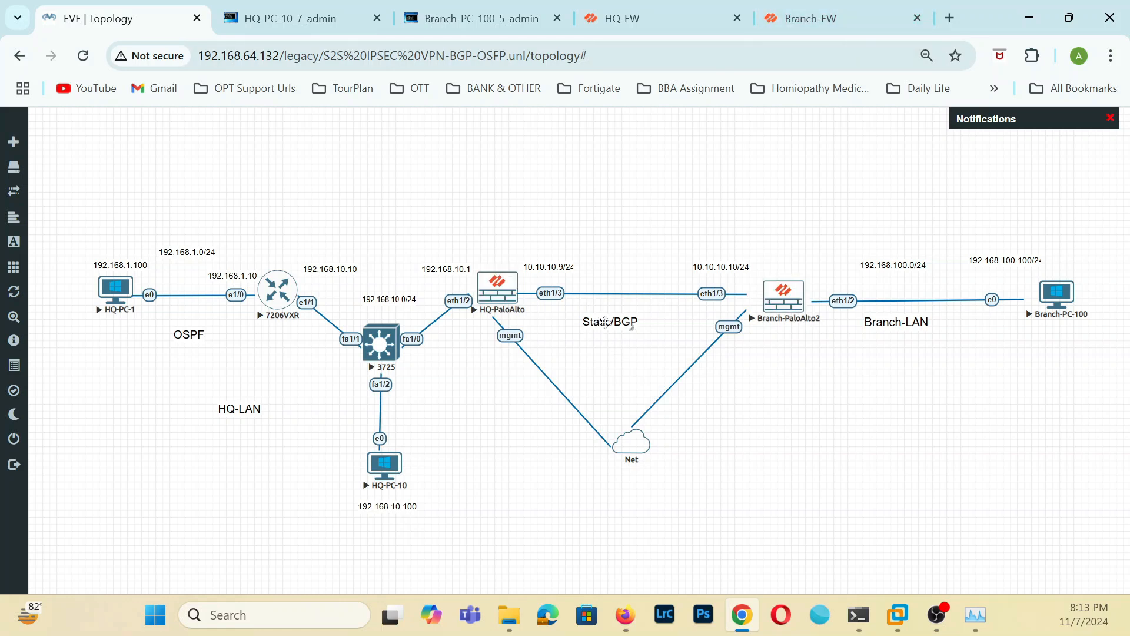
left_click(677, 20)
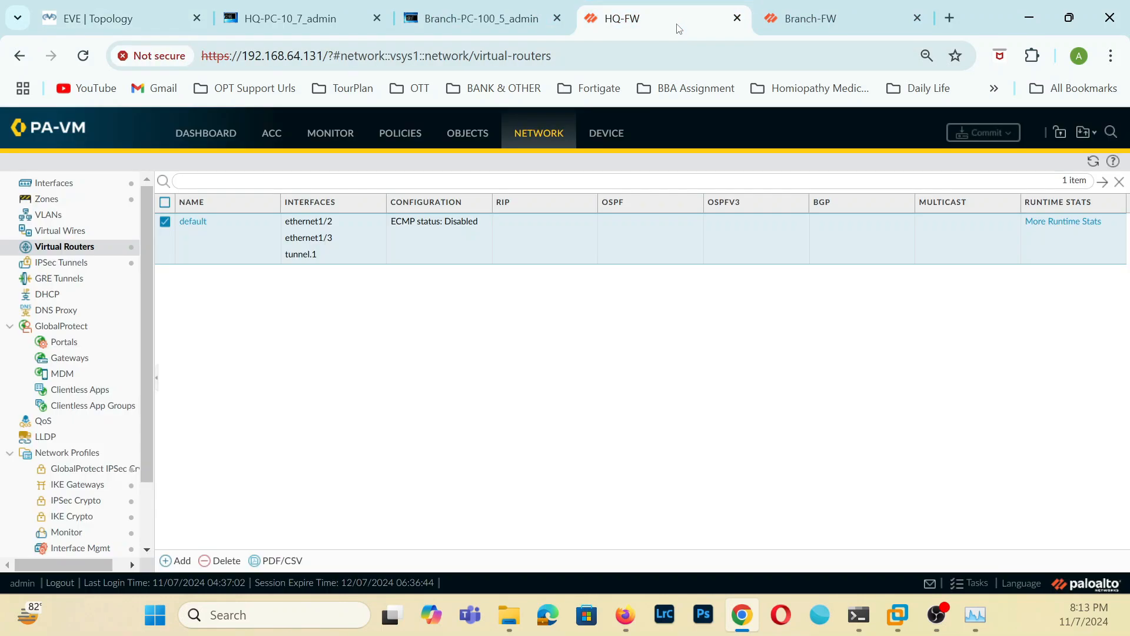
left_click(294, 18)
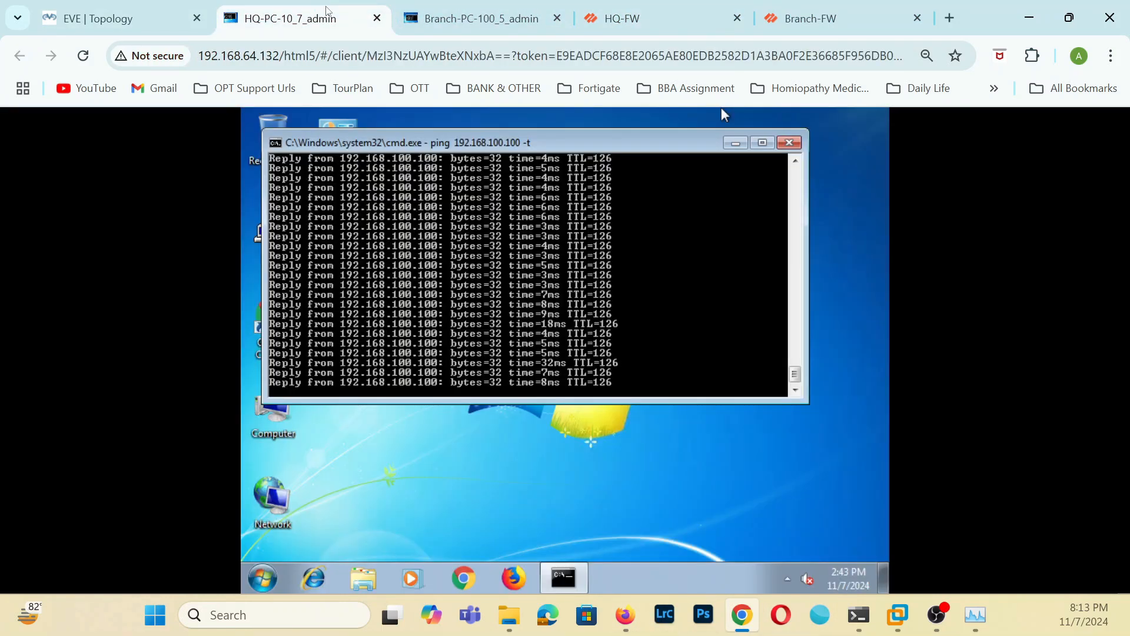
left_click(477, 19)
Open the task list on HQ-FW and on Branch-FW to check the progress of the latest commits.
left_click(604, 18)
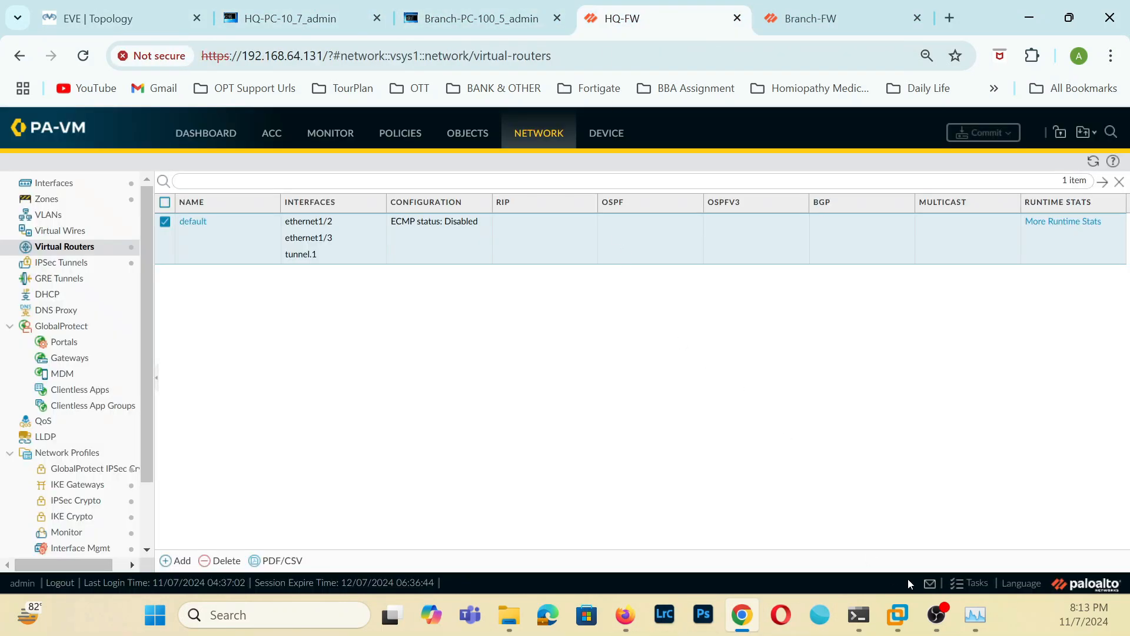
left_click(965, 586)
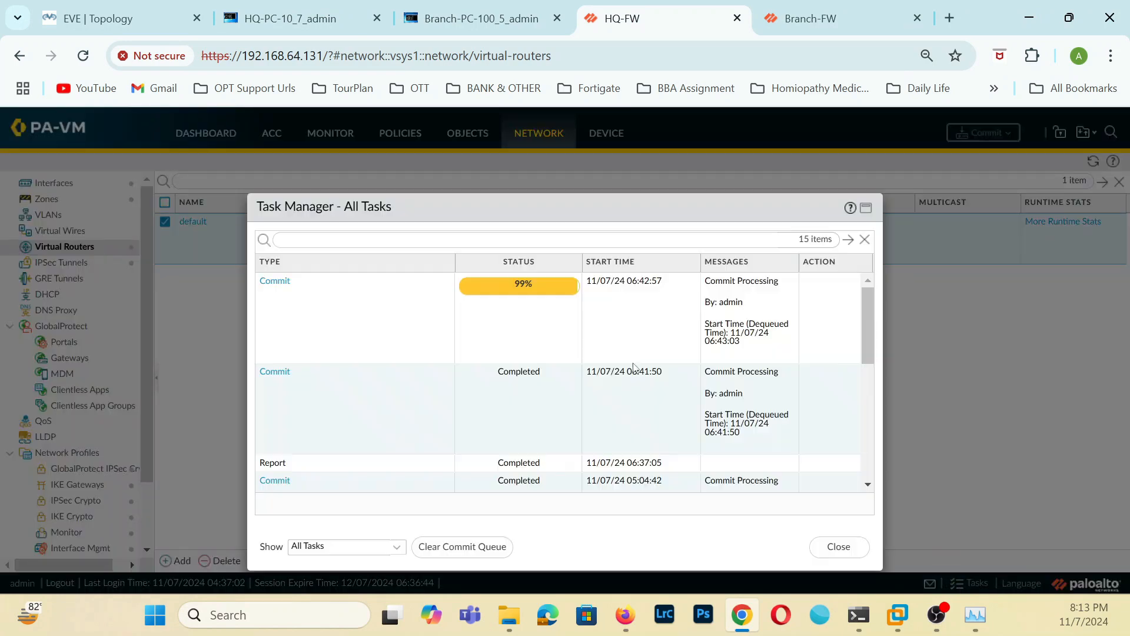
left_click(824, 18)
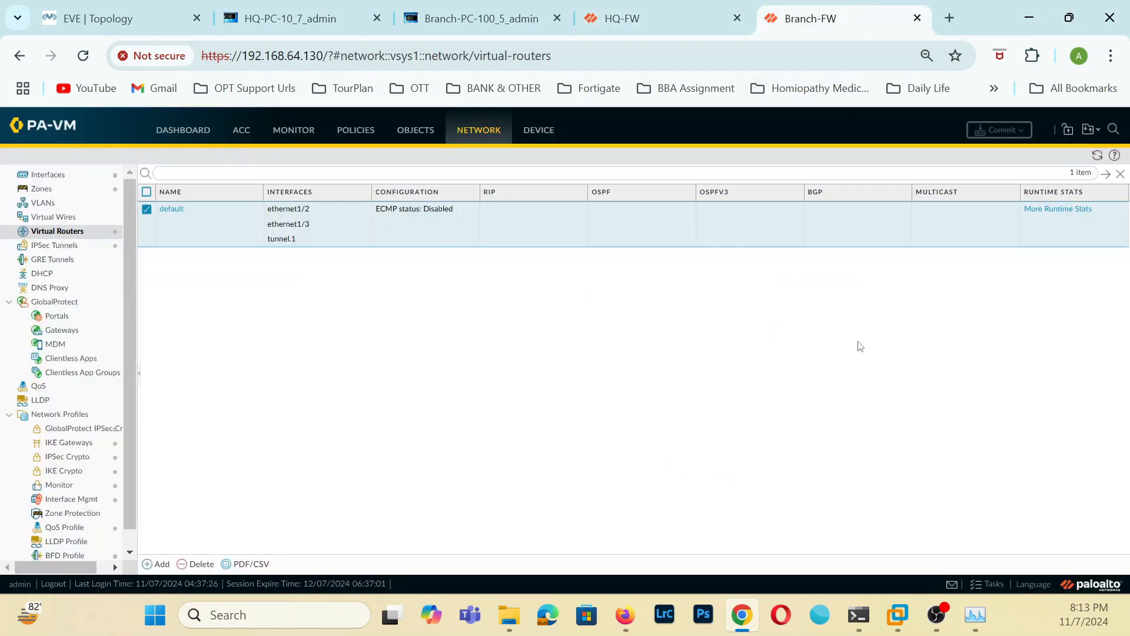
left_click(978, 587)
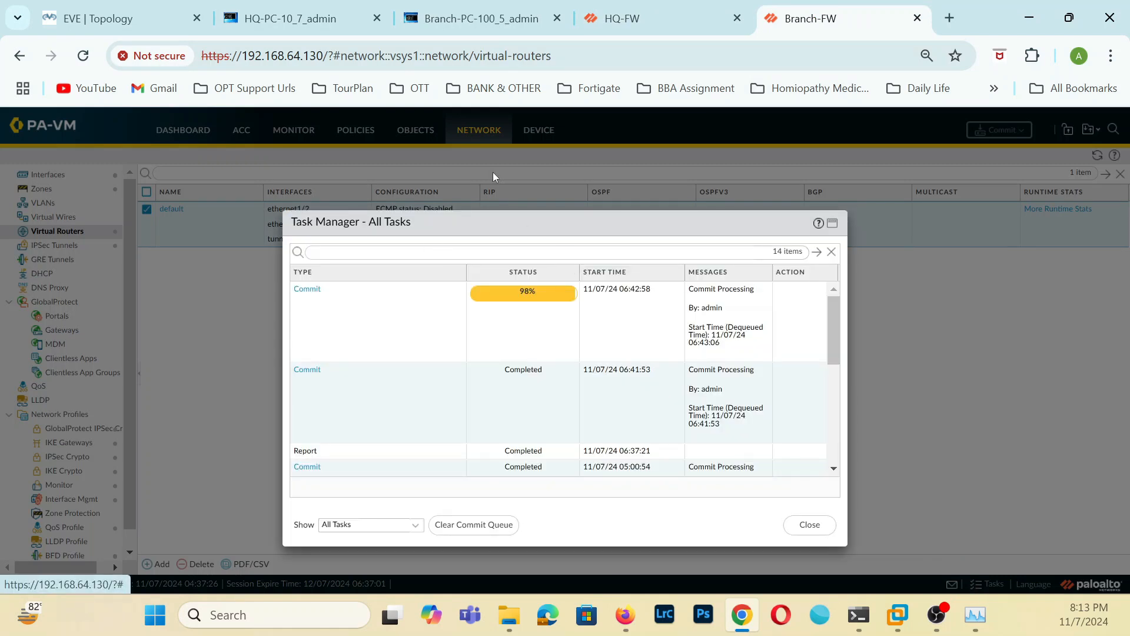
Check the running pings on HQ-PC-10 and Branch-PC-100 and the commit progress on HQ-FW and Branch-FW.
left_click(295, 20)
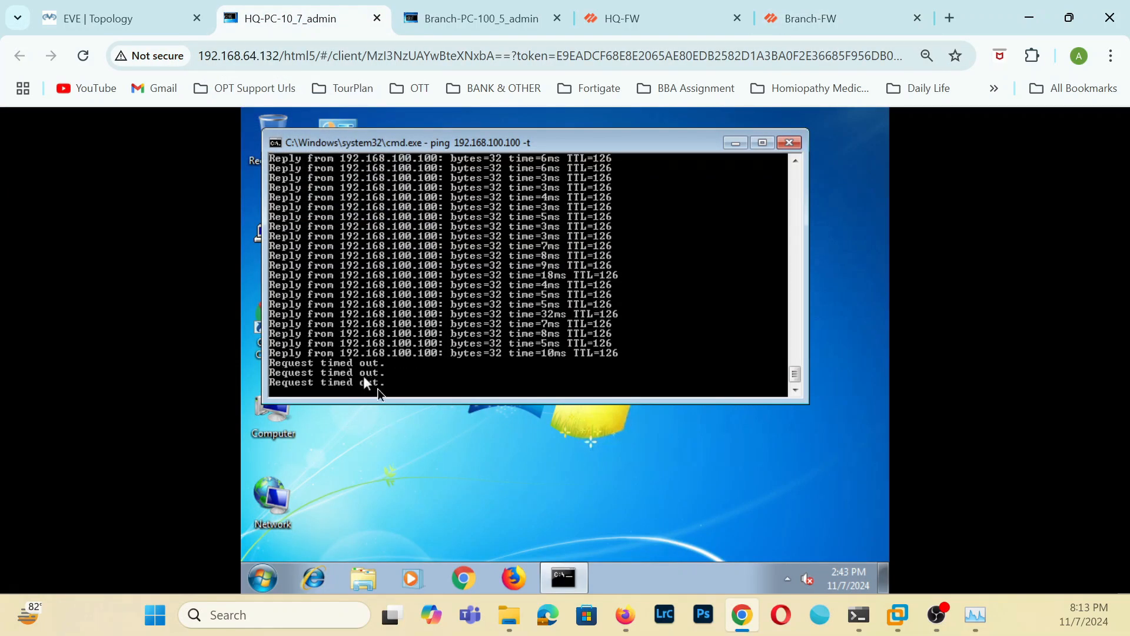
left_click(544, 20)
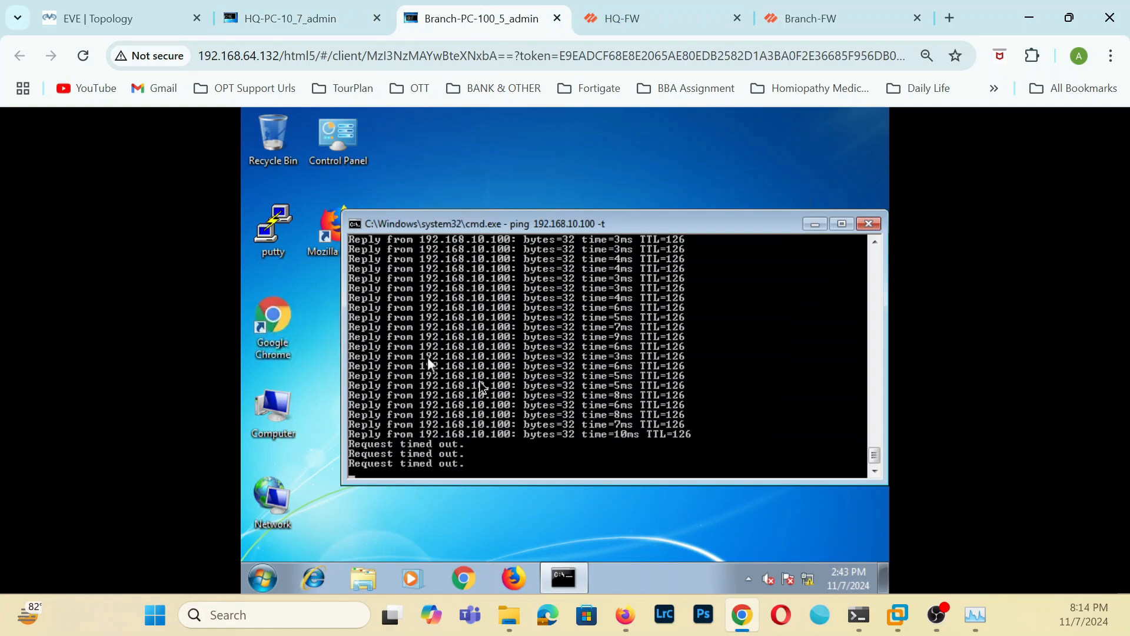
left_click(848, 19)
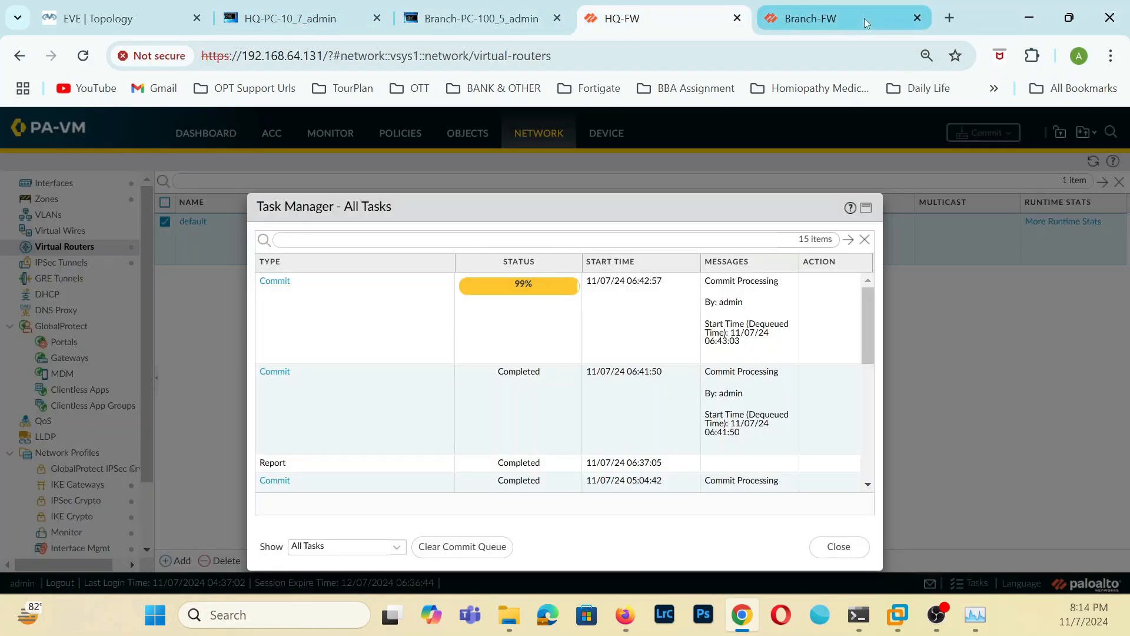
left_click(679, 8)
left_click(824, 18)
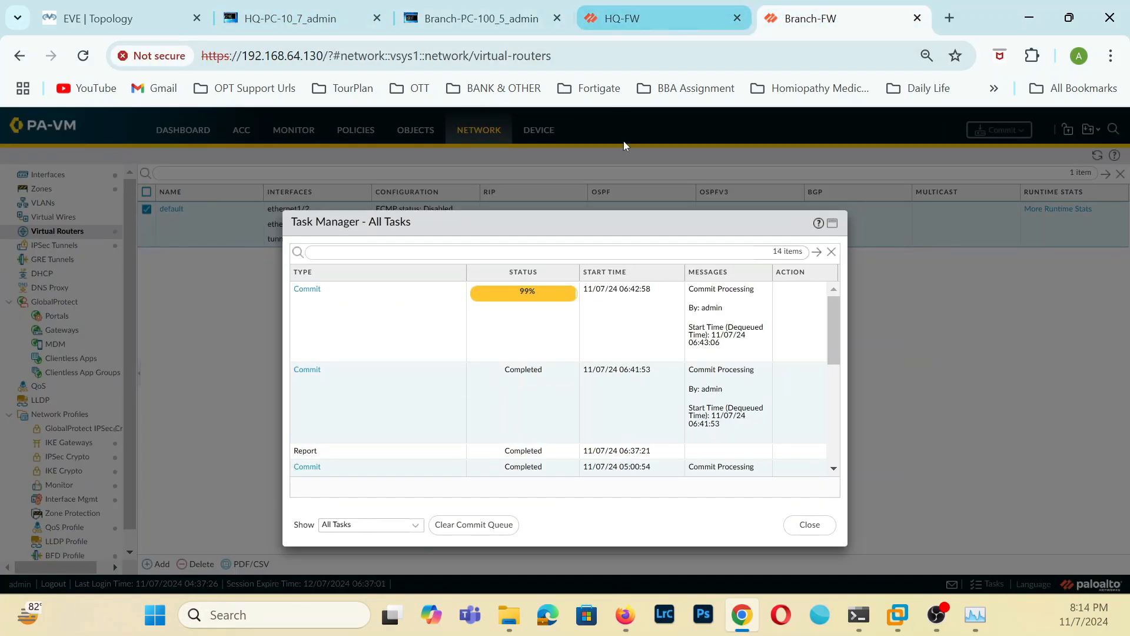
Close the task lists on Branch-FW and HQ-FW.
left_click(810, 525)
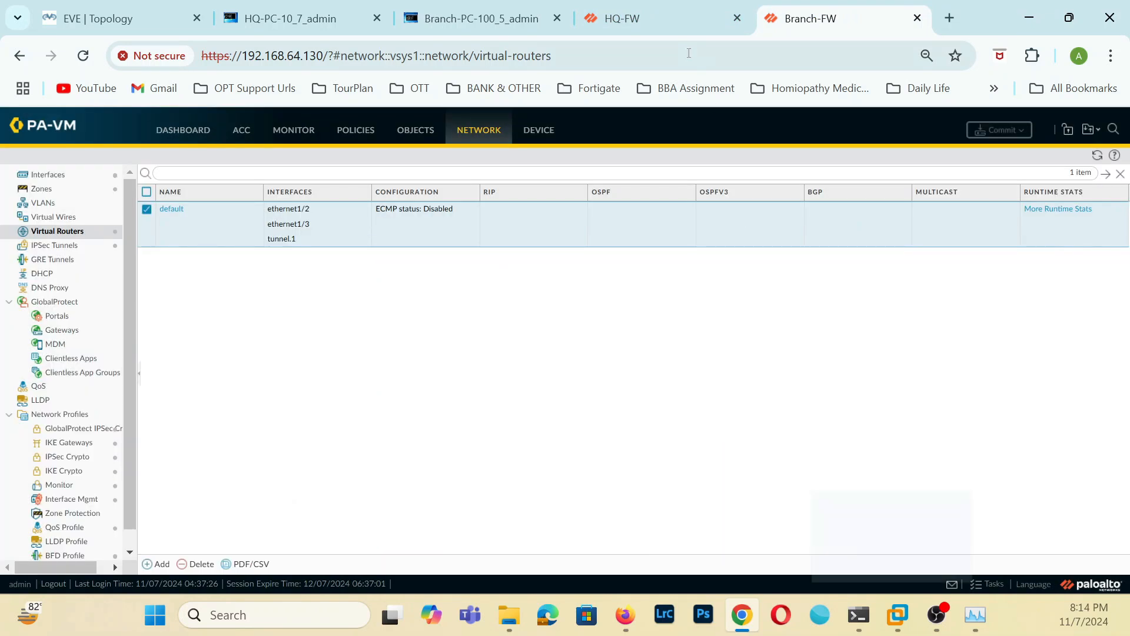
left_click(676, 16)
left_click(838, 546)
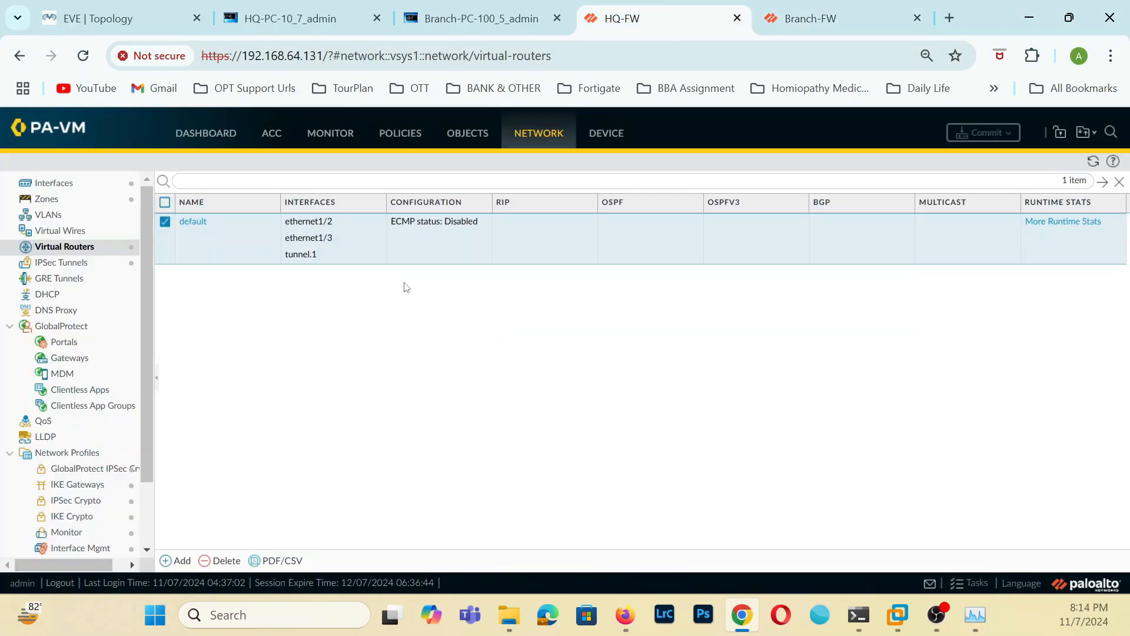
Enable BGP on HQ-FW's default virtual router with router ID 9.9.9.9.
mouse_move(471, 5)
left_click(193, 222)
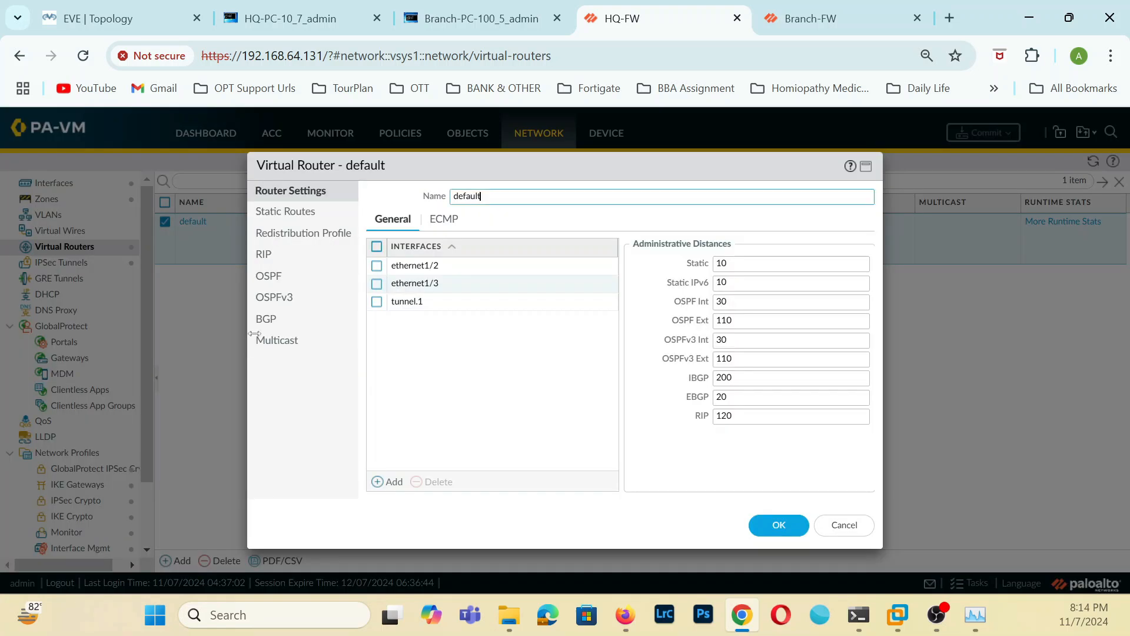
left_click(266, 320)
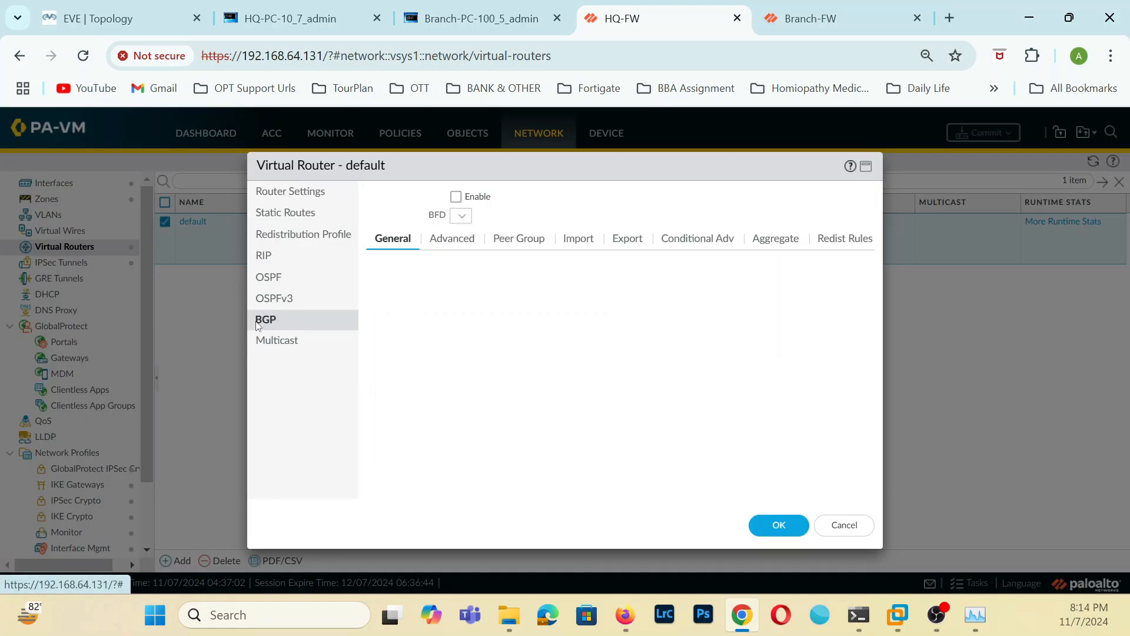
left_click(456, 199)
left_click(661, 197)
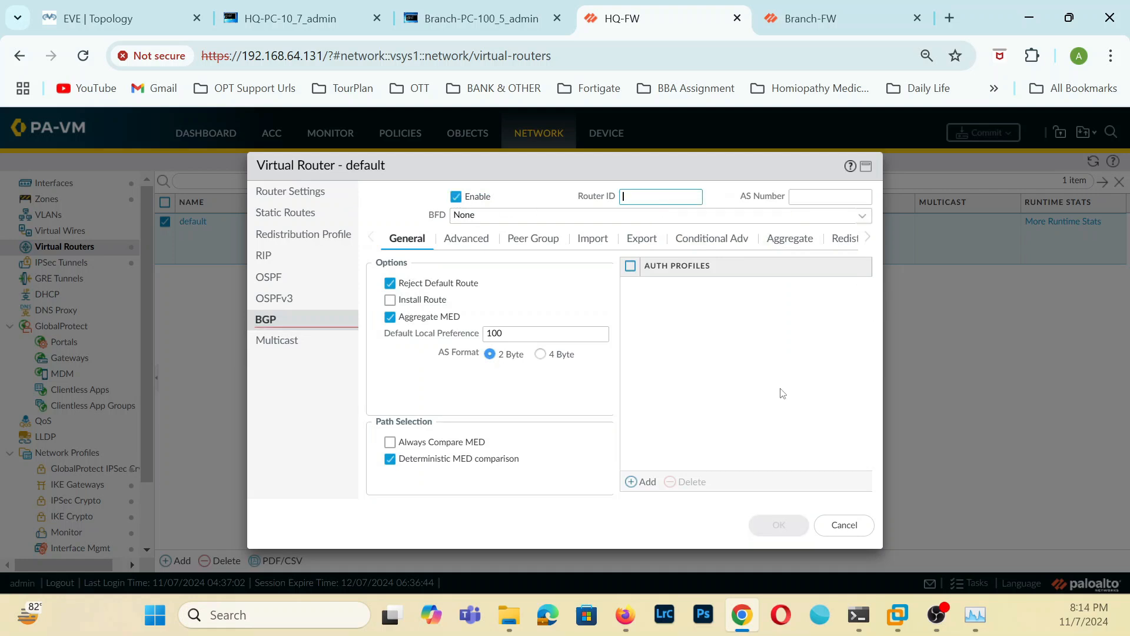
type("9.9.9.9")
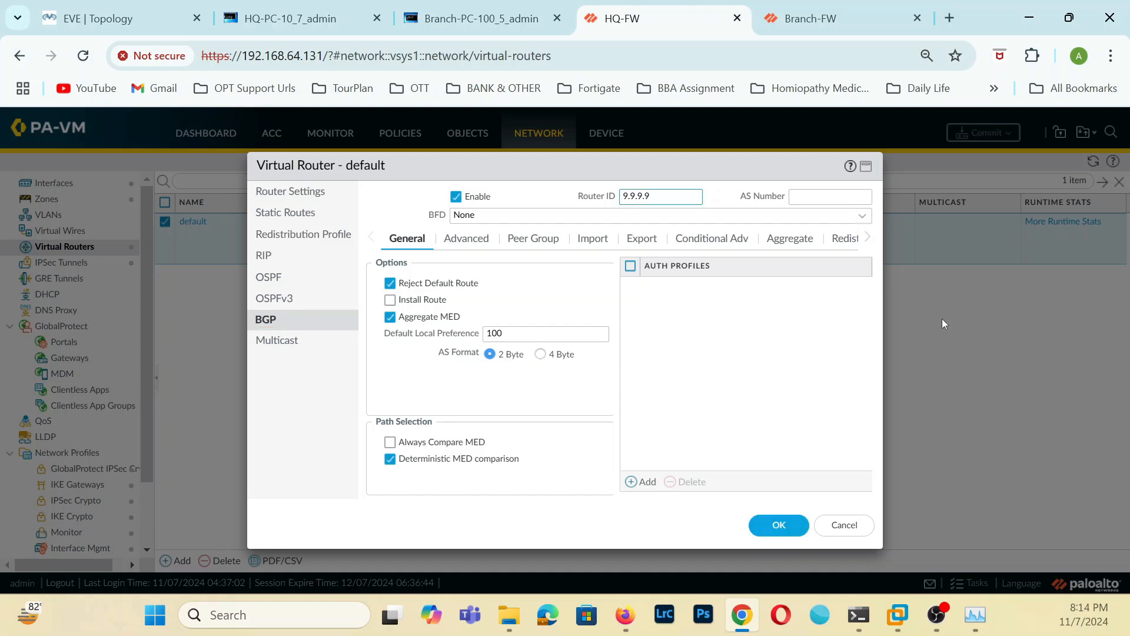
Set HQ-FW's BGP AS number to 64512 and enable the Install Route option.
left_click(852, 195)
type("5")
type("4512")
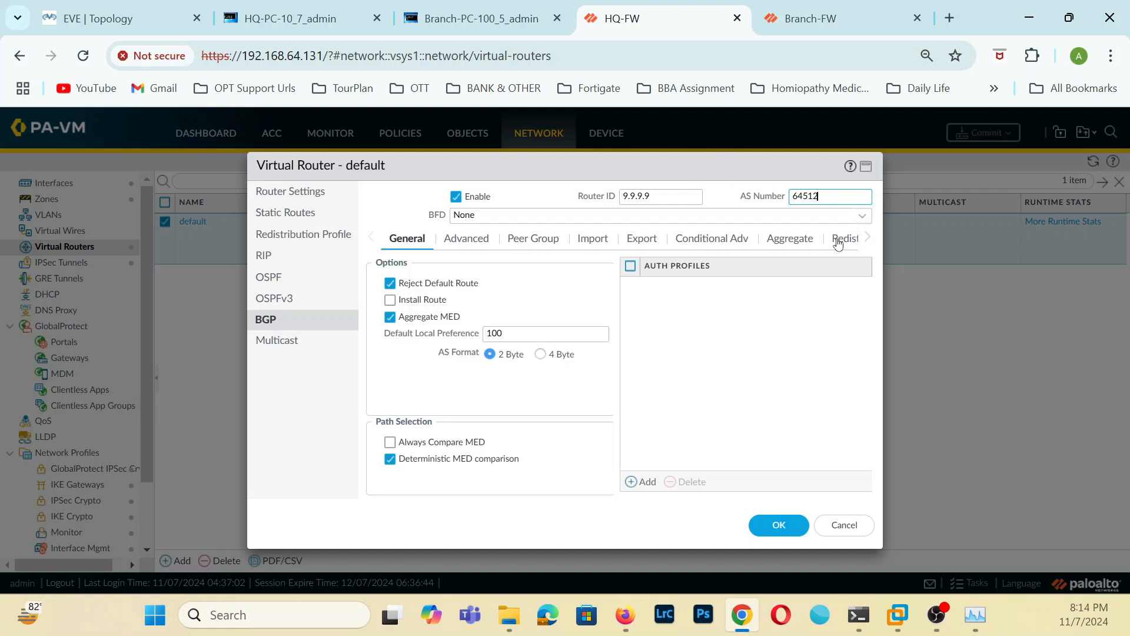
left_click(392, 302)
Add a BGP peer group named Branch-Peer to HQ-FW's default virtual router.
left_click(487, 246)
left_click(528, 241)
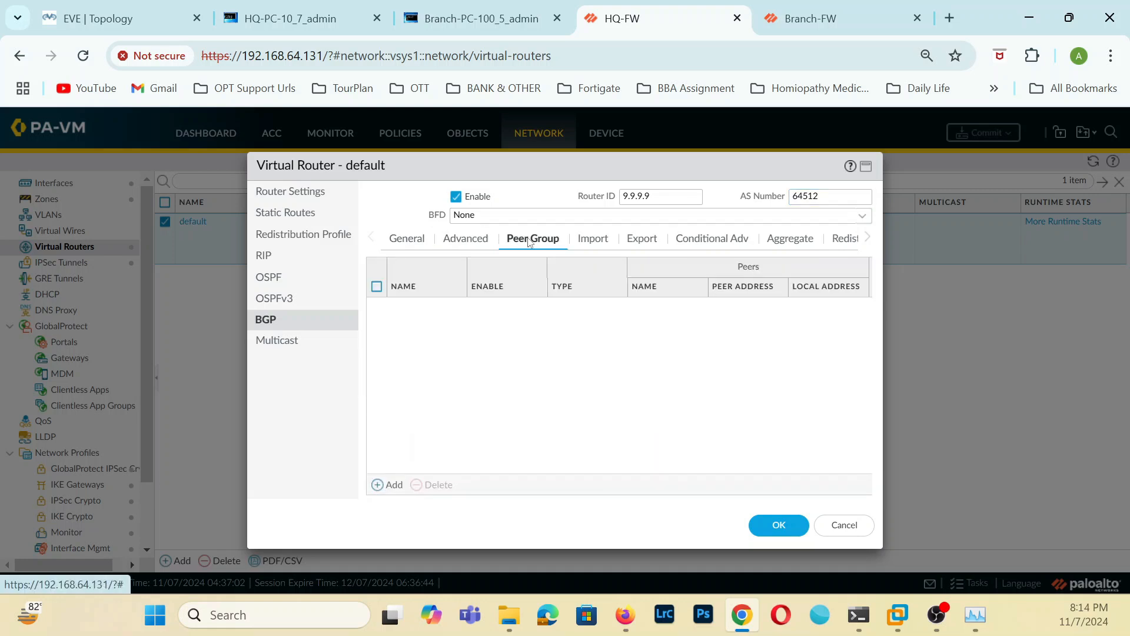
left_click(392, 485)
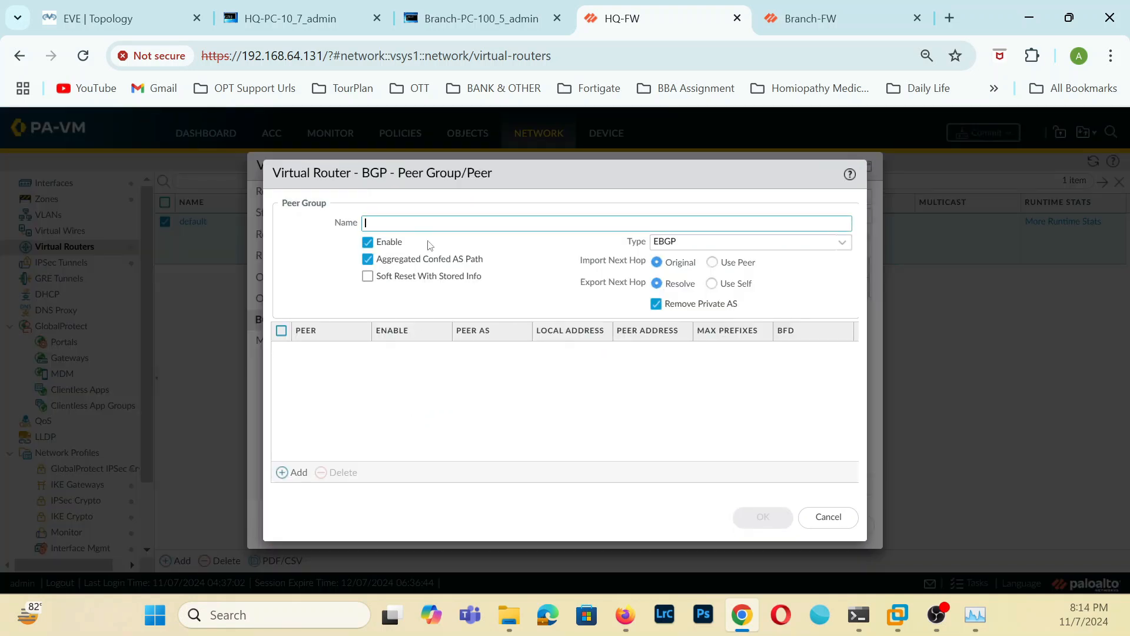
type("Branch-Peer")
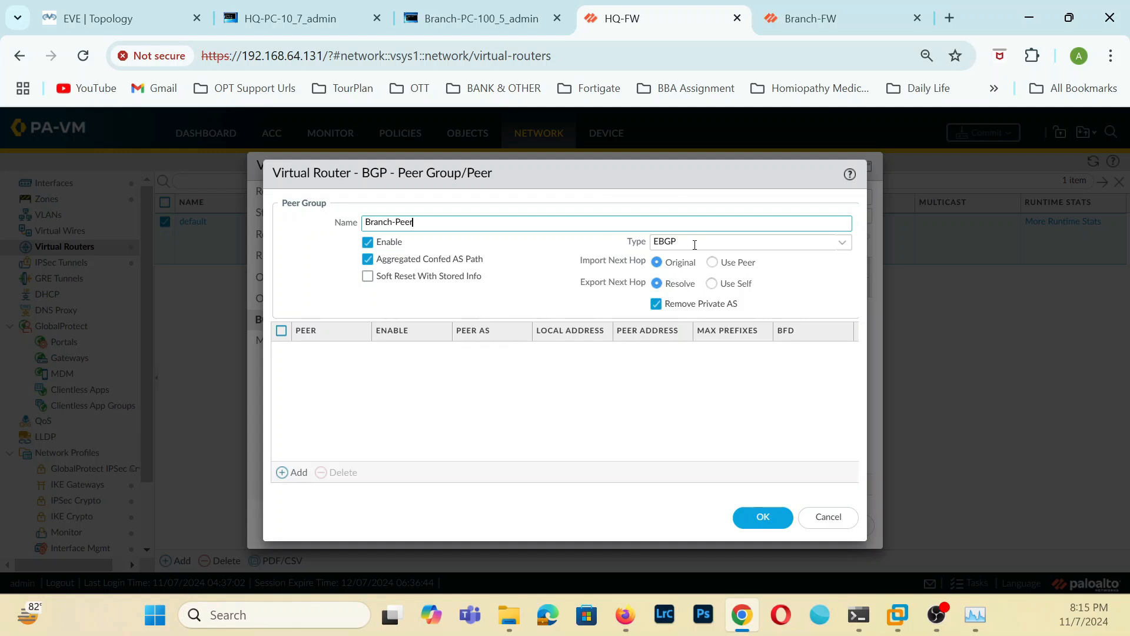
Add a peer named Branch-peer with peer AS 64513 to the Branch-Peer group.
left_click(285, 471)
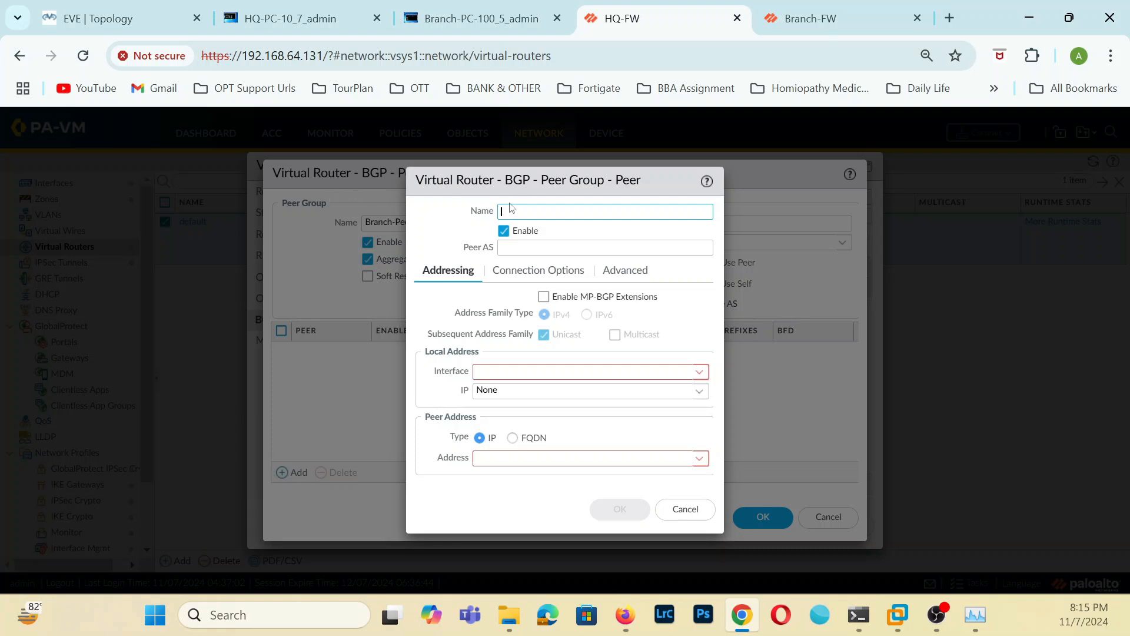
type("Branch-pe")
type("er")
left_click(514, 252)
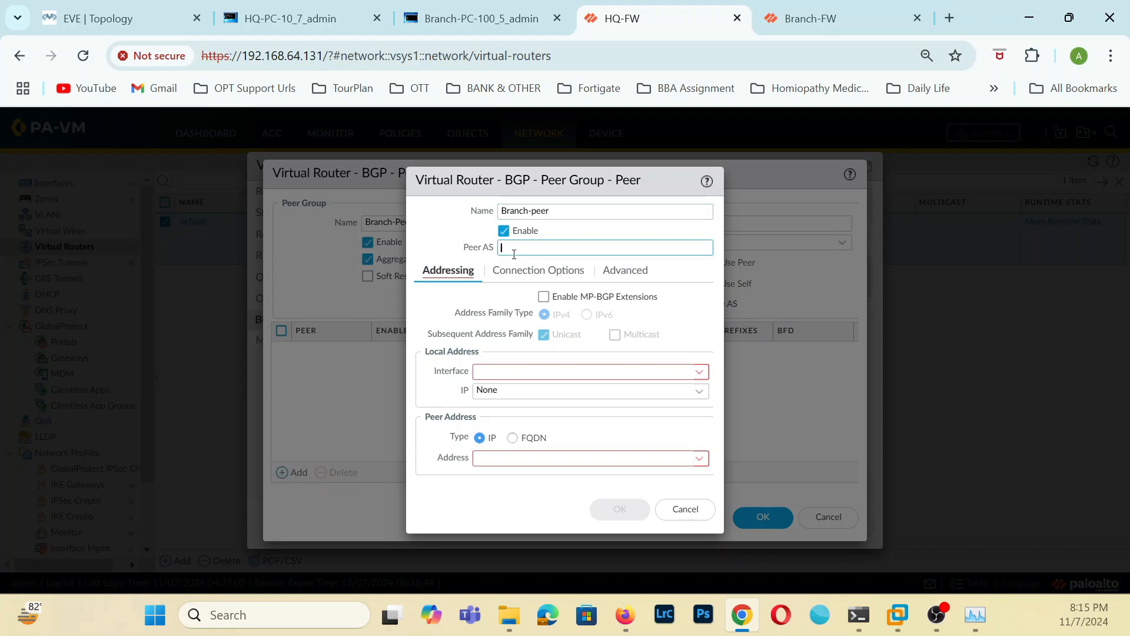
type("64513")
Set the Branch-peer local address to interface tunnel.1 with IP 9.9.9.9/24.
left_click(700, 372)
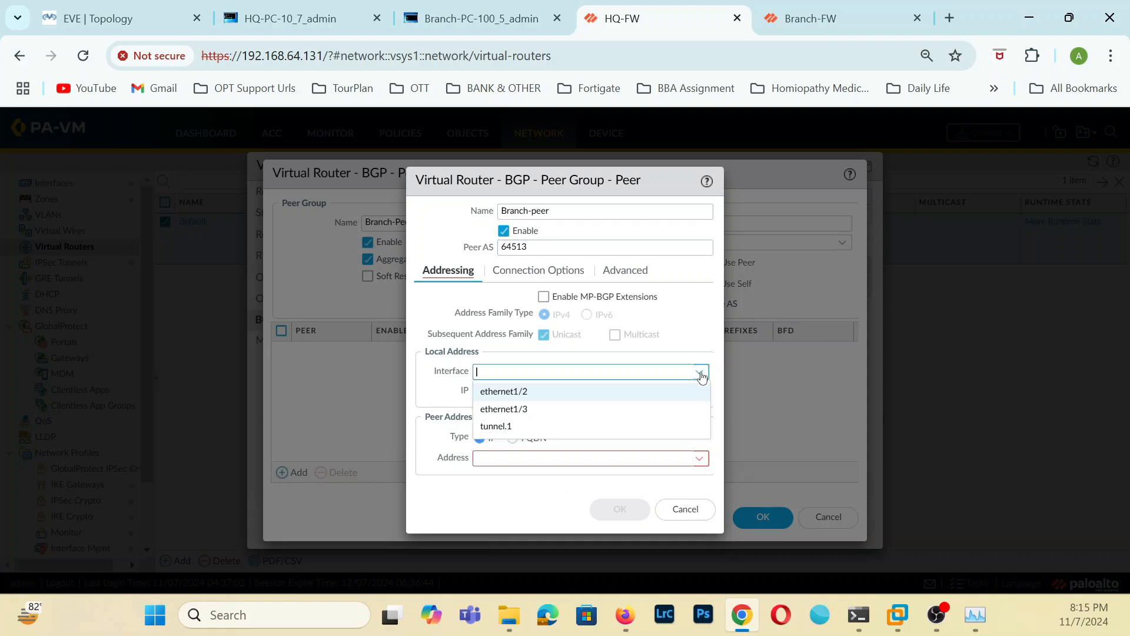
left_click(489, 426)
left_click(699, 393)
left_click(494, 428)
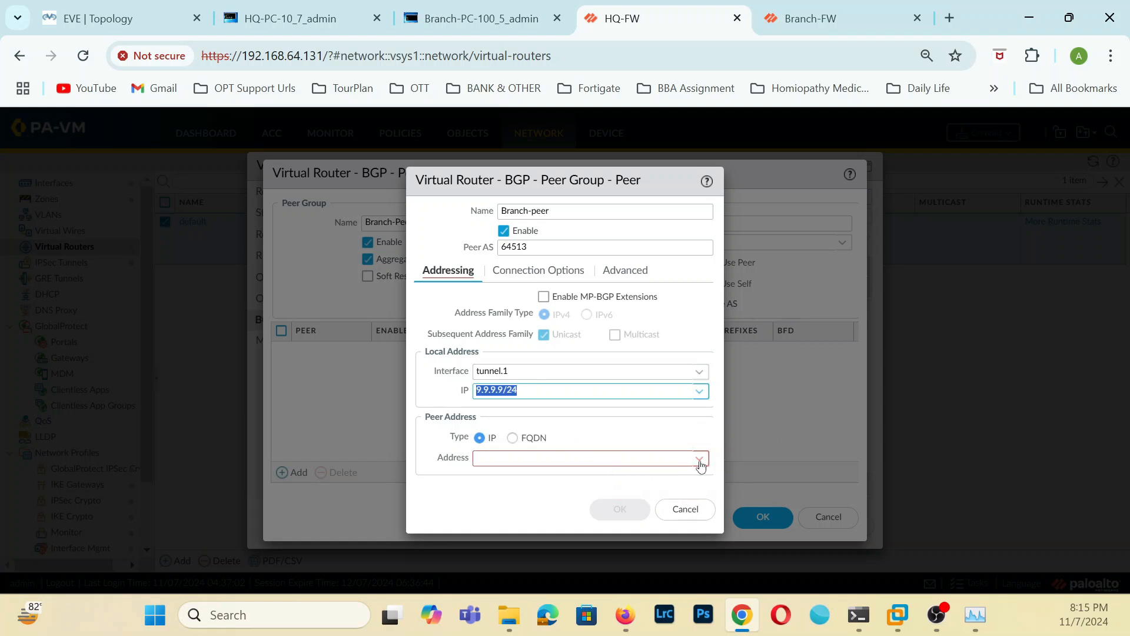
Set the Branch-peer peer address to 9.9.9.10 and save the peer.
left_click(588, 458)
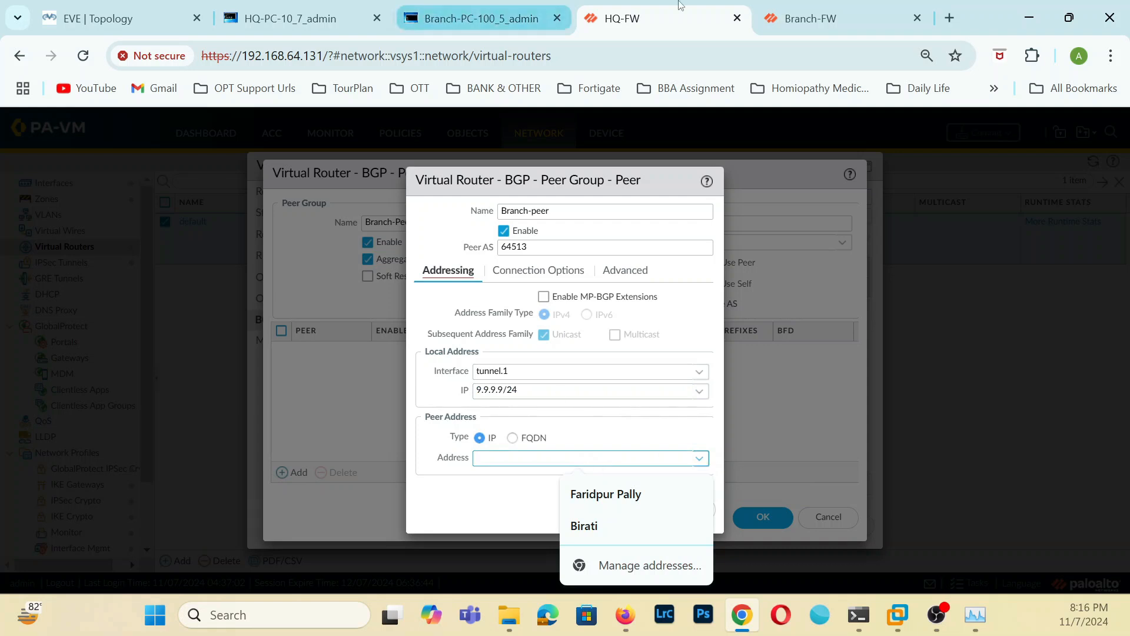
type("9.9.9")
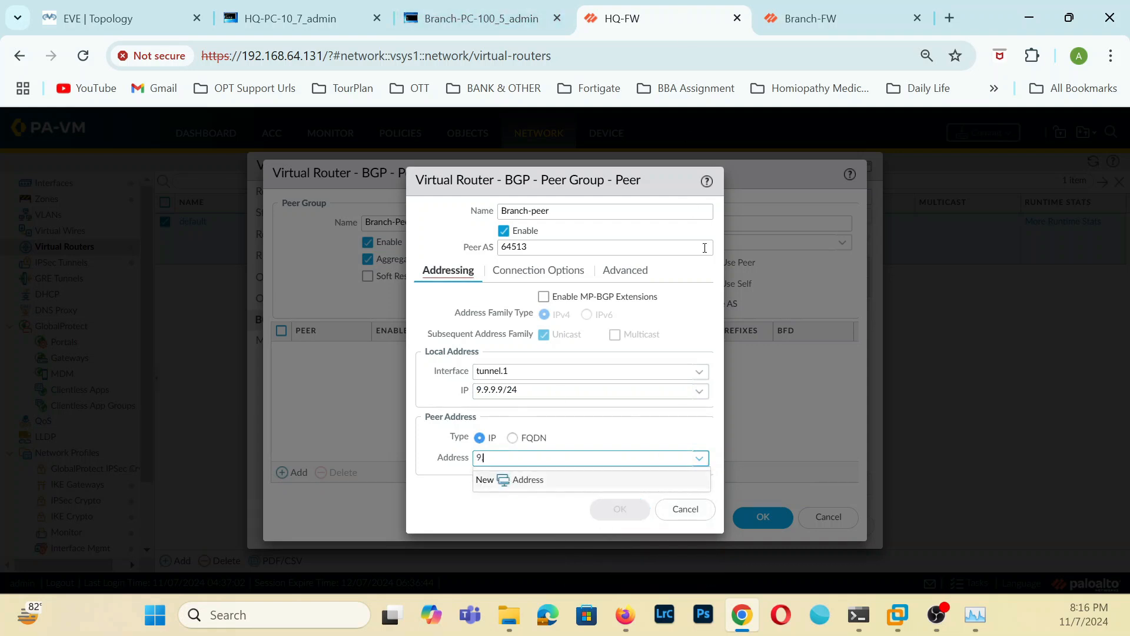
type(".10")
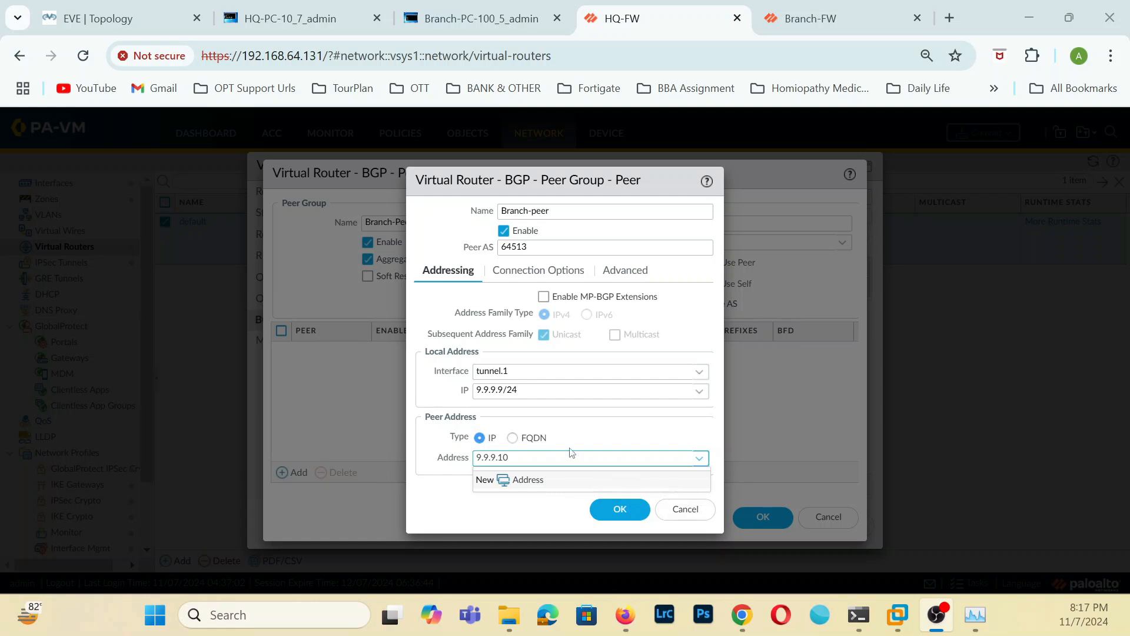
left_click(623, 514)
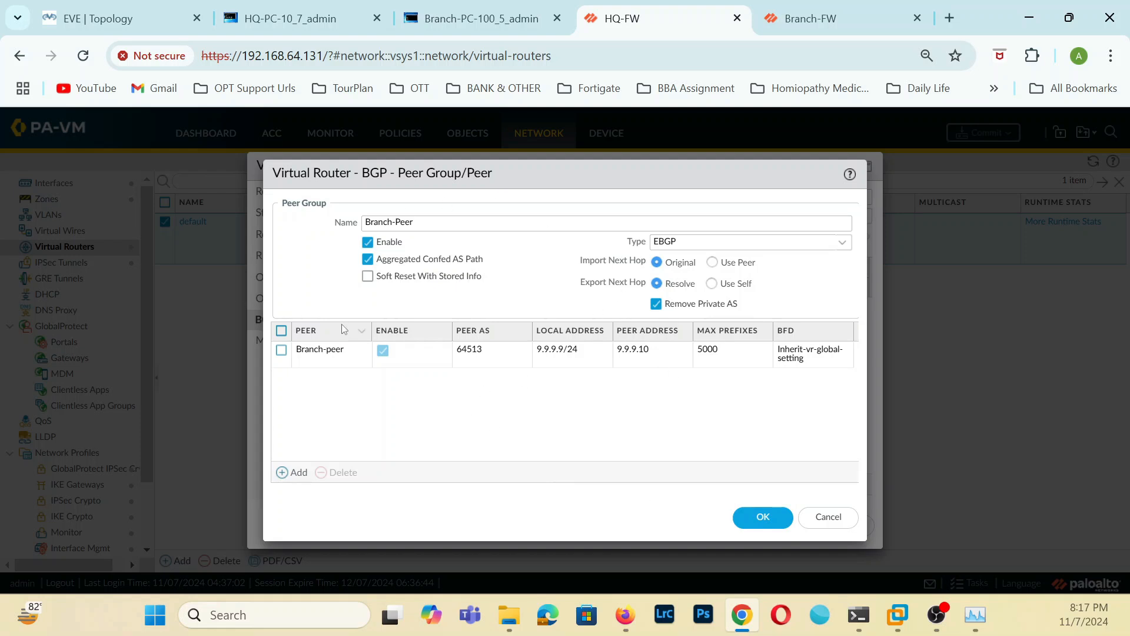
Save the Branch-Peer group and the virtual router, and commit all changes on HQ-FW.
left_click(763, 518)
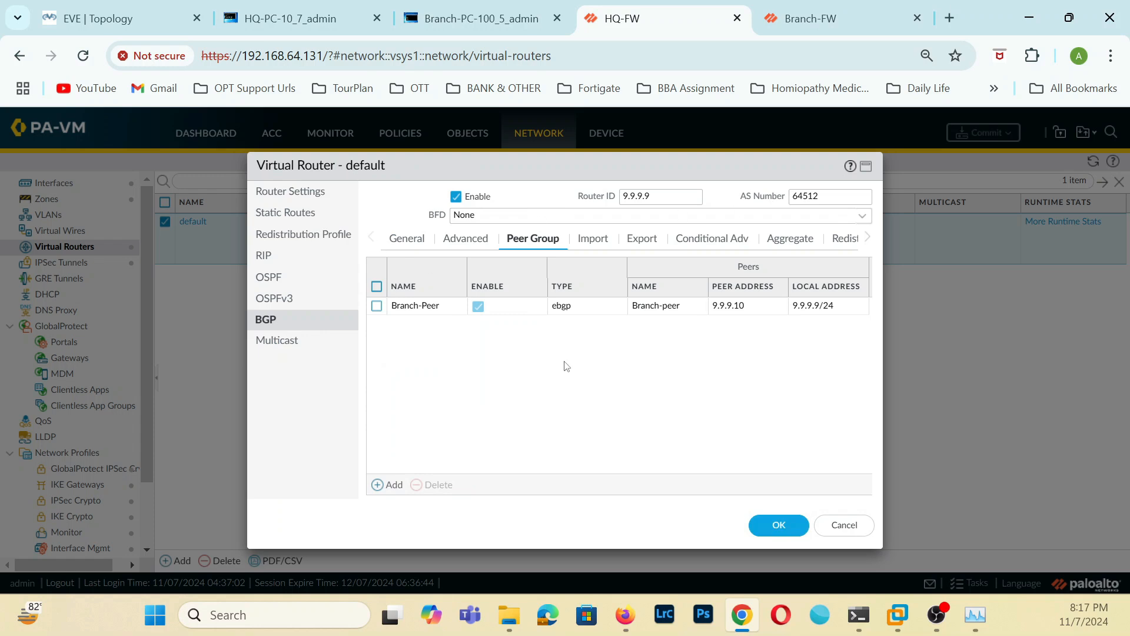
left_click(772, 525)
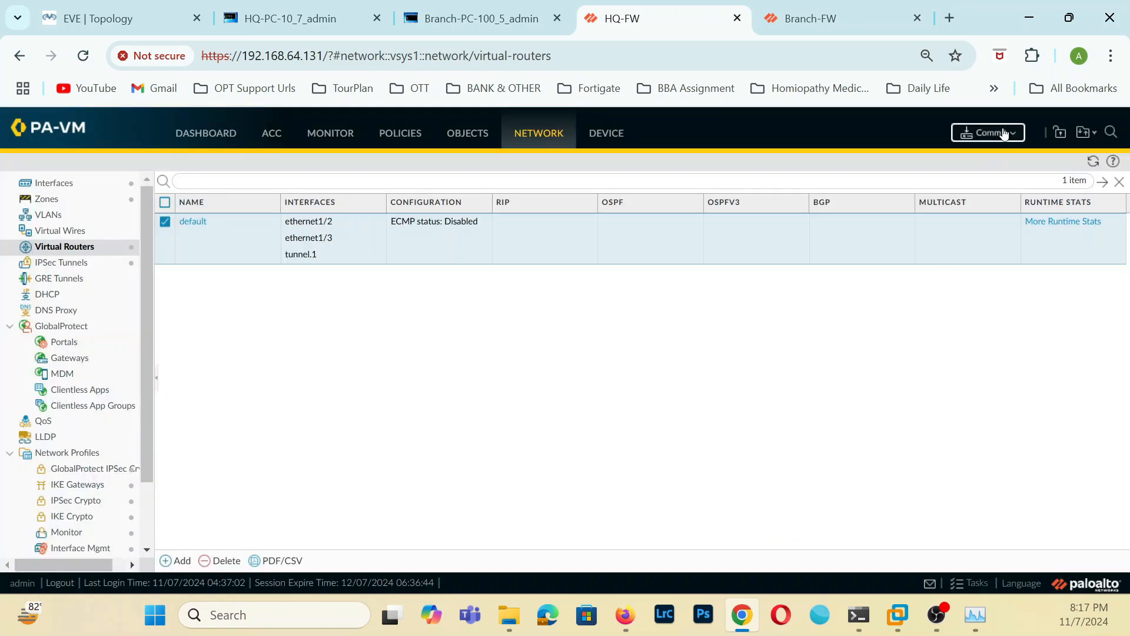
left_click(1005, 134)
left_click(687, 527)
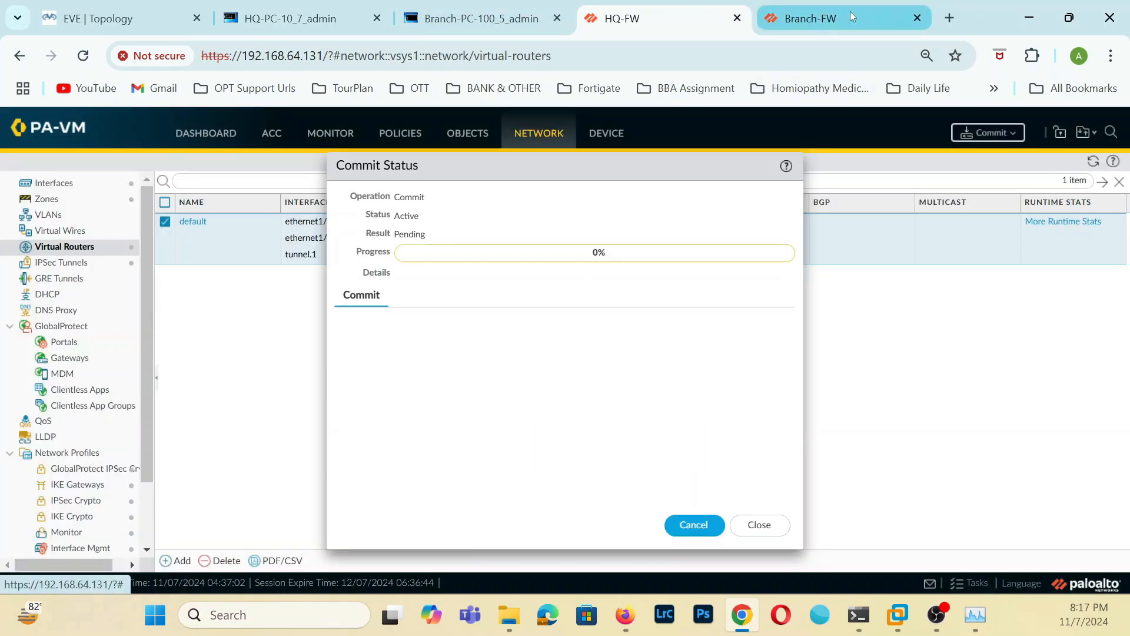
Enable BGP on Branch-FW's default virtual router with router ID 9.9.9.10.
left_click(850, 14)
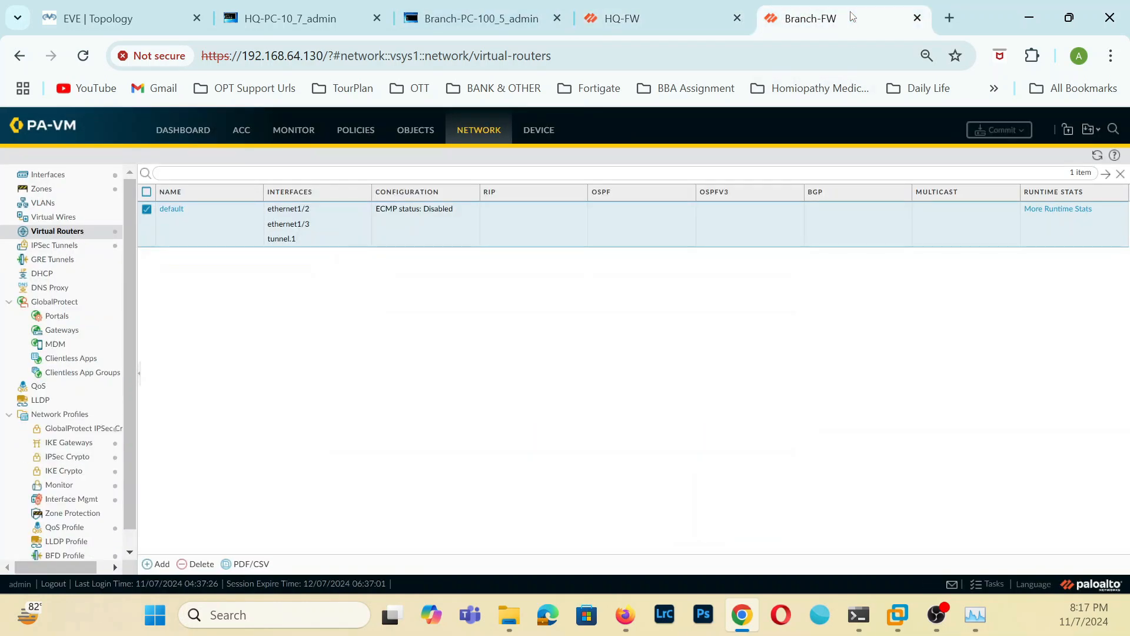
left_click(168, 210)
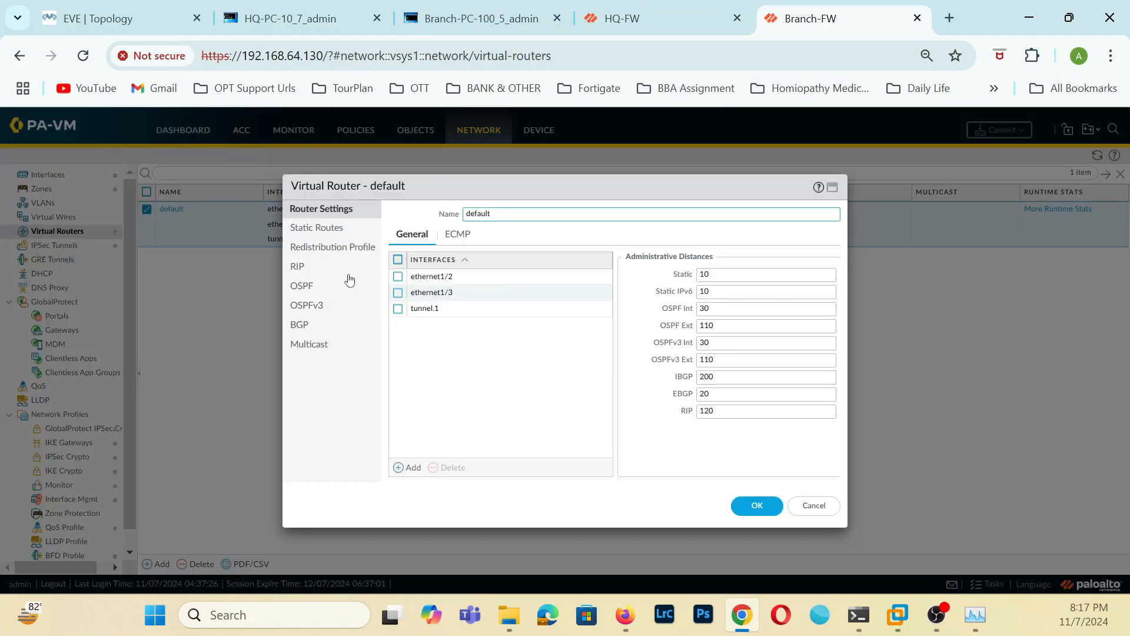
left_click(305, 330)
left_click(644, 214)
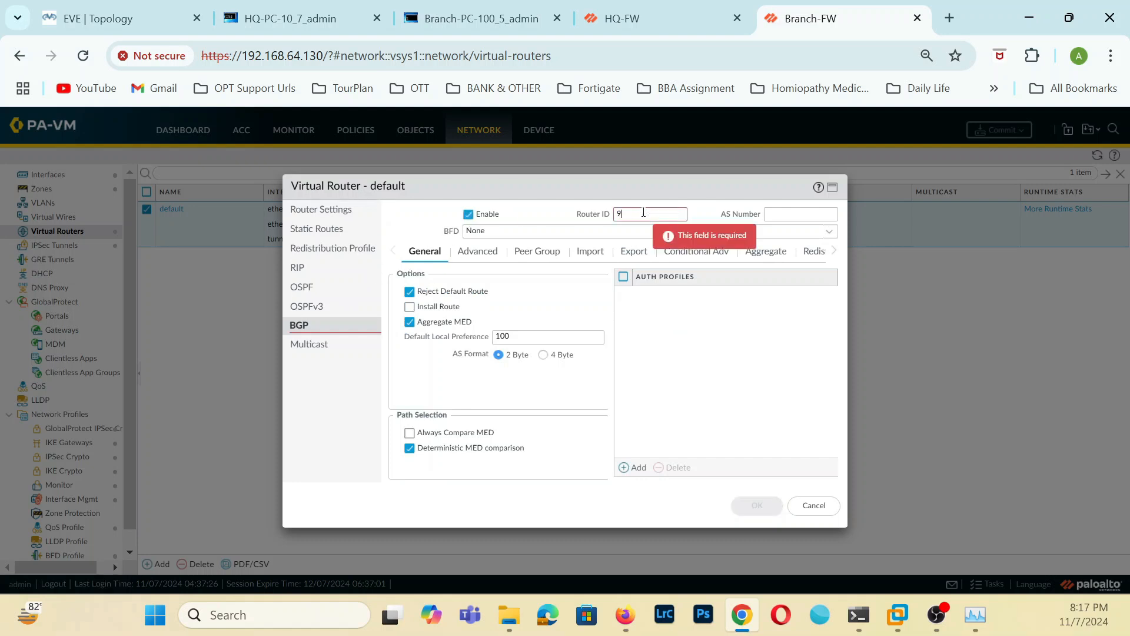
type("9.9.9.10")
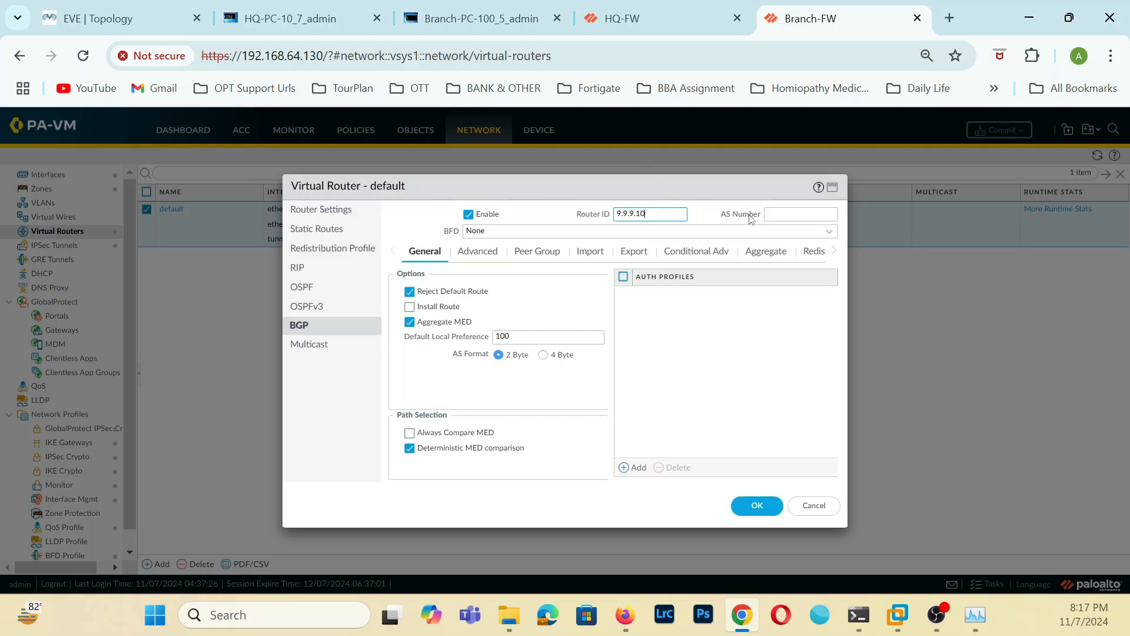
Set Branch-FW's BGP AS number to 64513 and enable the Install Route option.
left_click(782, 216)
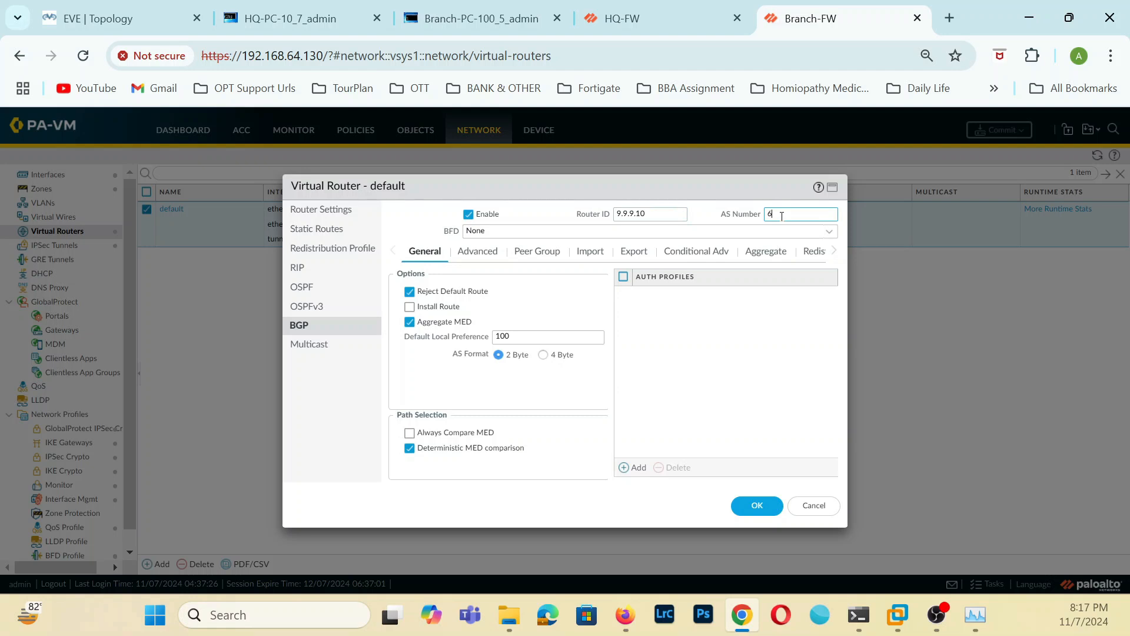
type("64513")
left_click(412, 308)
Add a BGP peer group named HQ-Peer to Branch-FW's default virtual router.
left_click(488, 252)
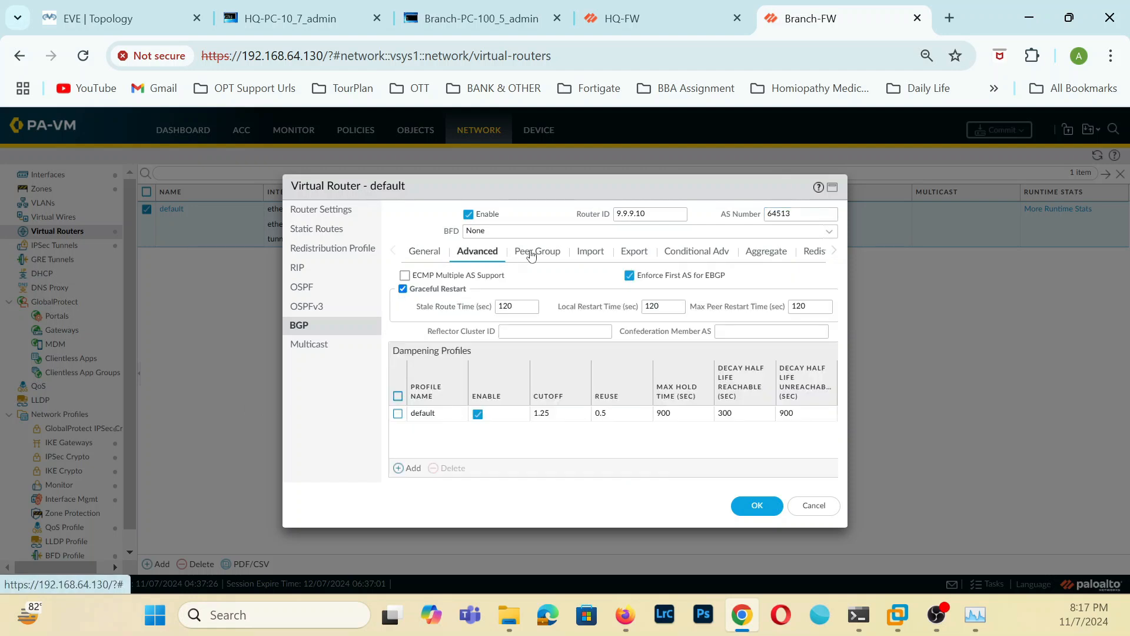
left_click(541, 252)
left_click(410, 469)
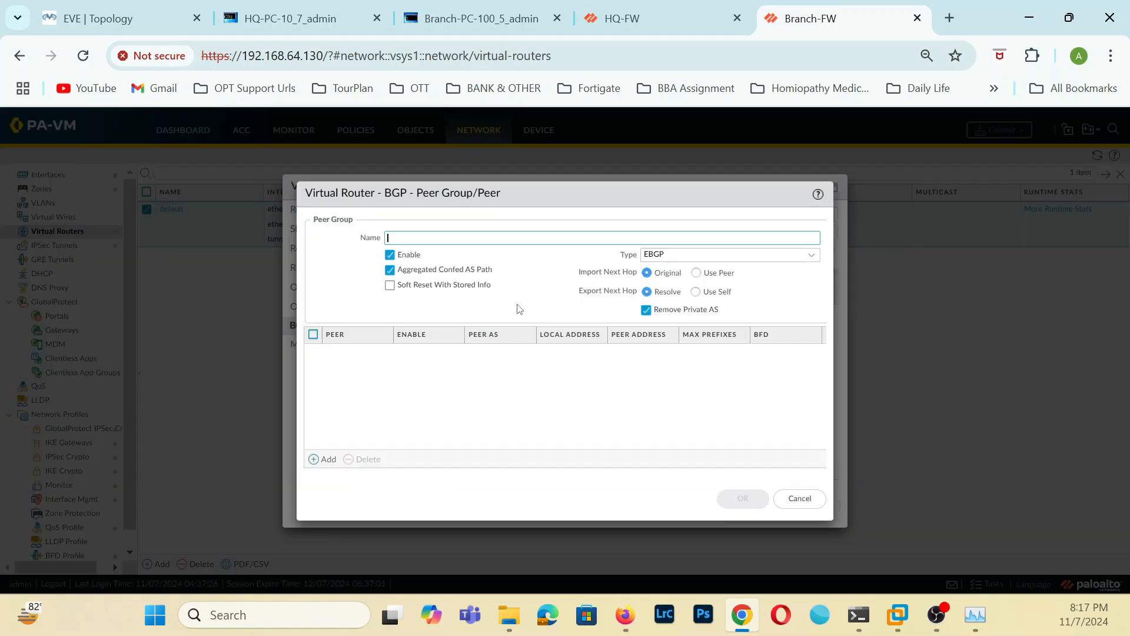
type("B")
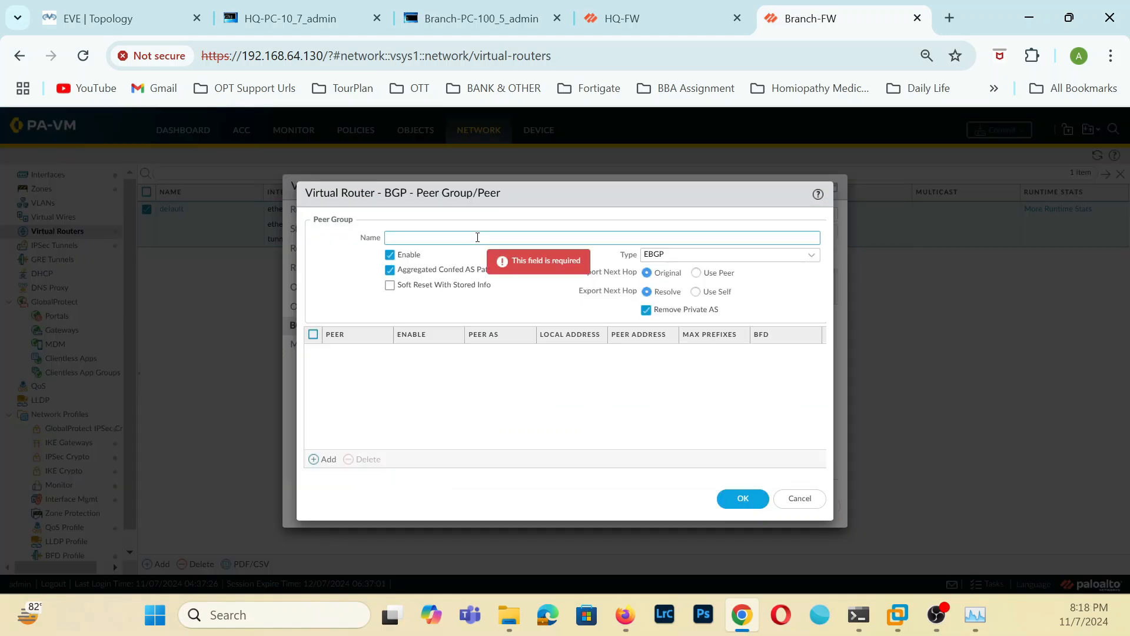
type("HQ=Peer")
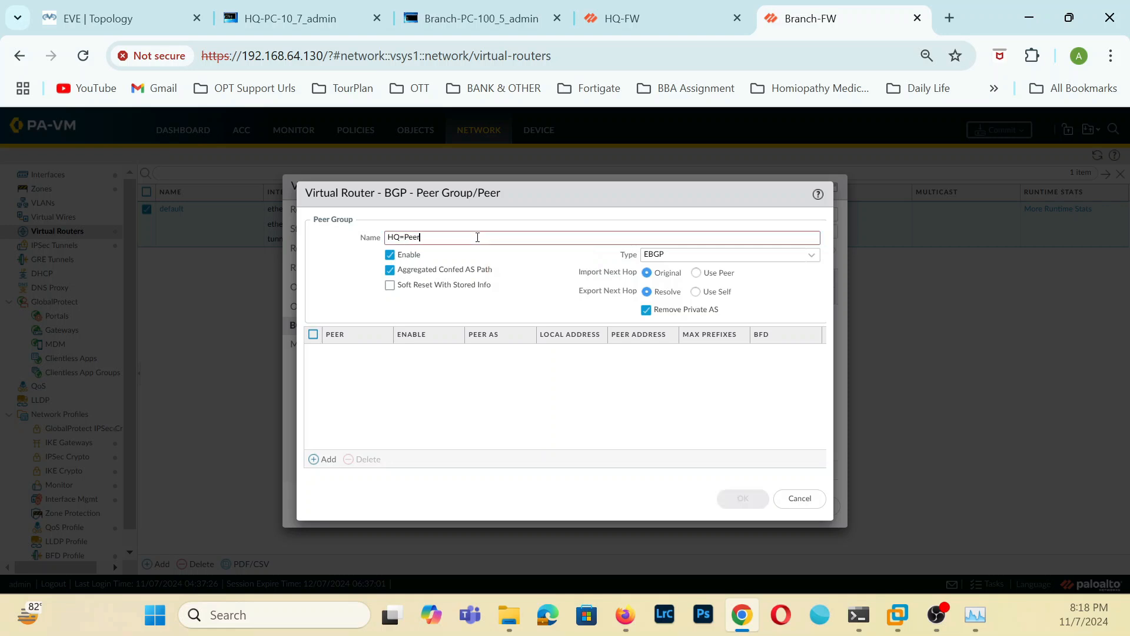
key("BackSpace")
key("BackSpace")
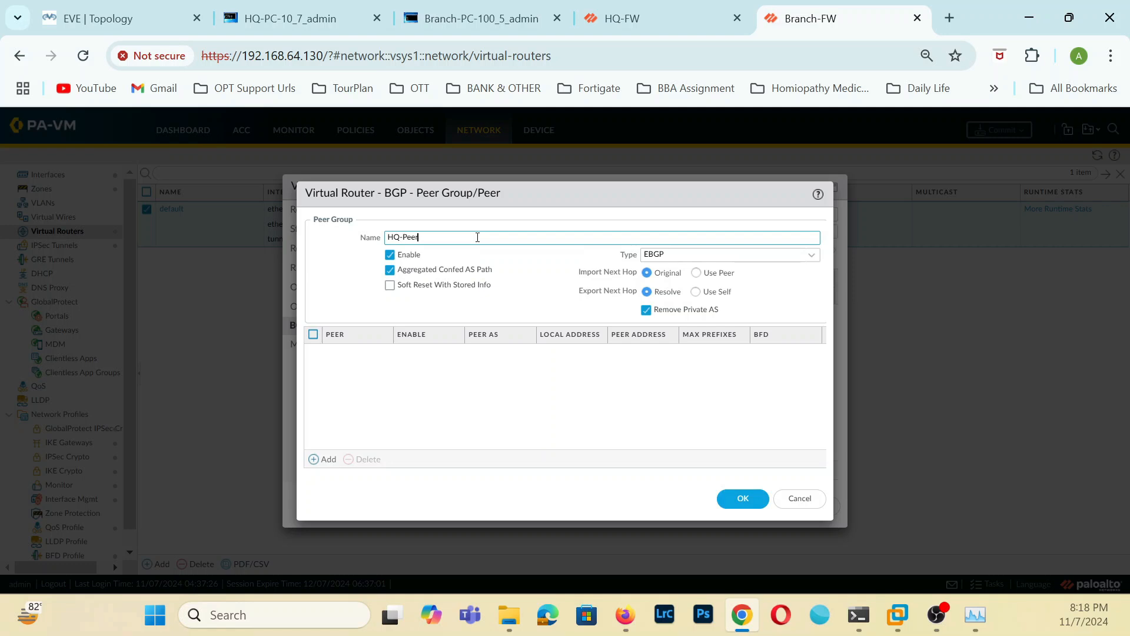
Add a BGP peer named HQ-Peer with peer AS 64512 to Branch-FW's HQ-Peer group.
left_click(325, 459)
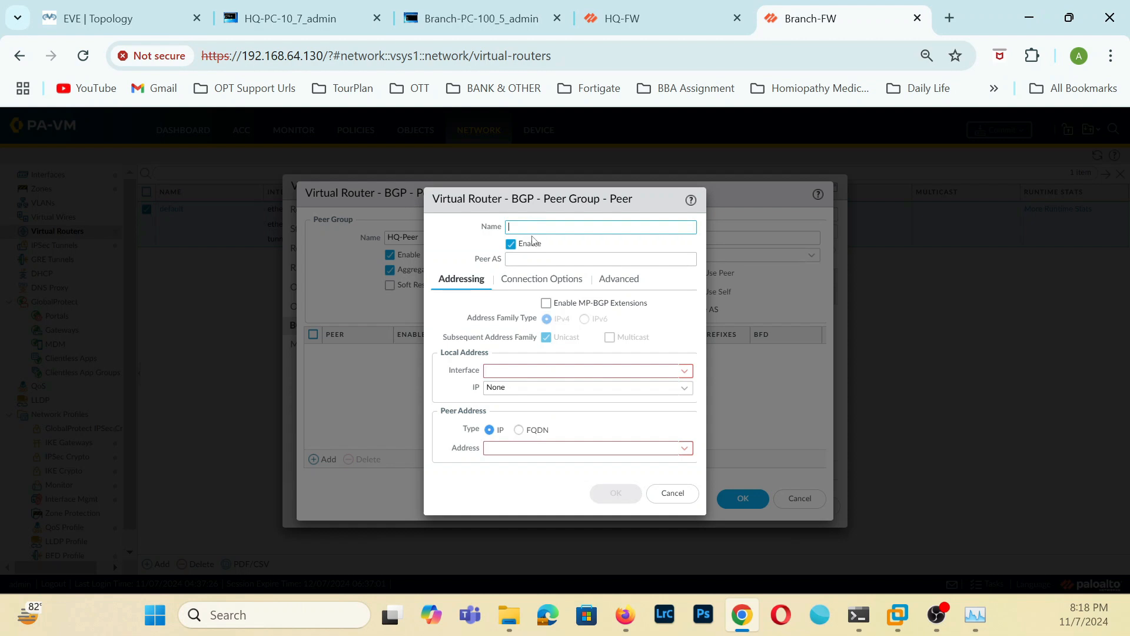
type("H")
type("Q-pp")
key("BackSpace")
key("BackSpace")
key("BackSpace")
left_click(588, 256)
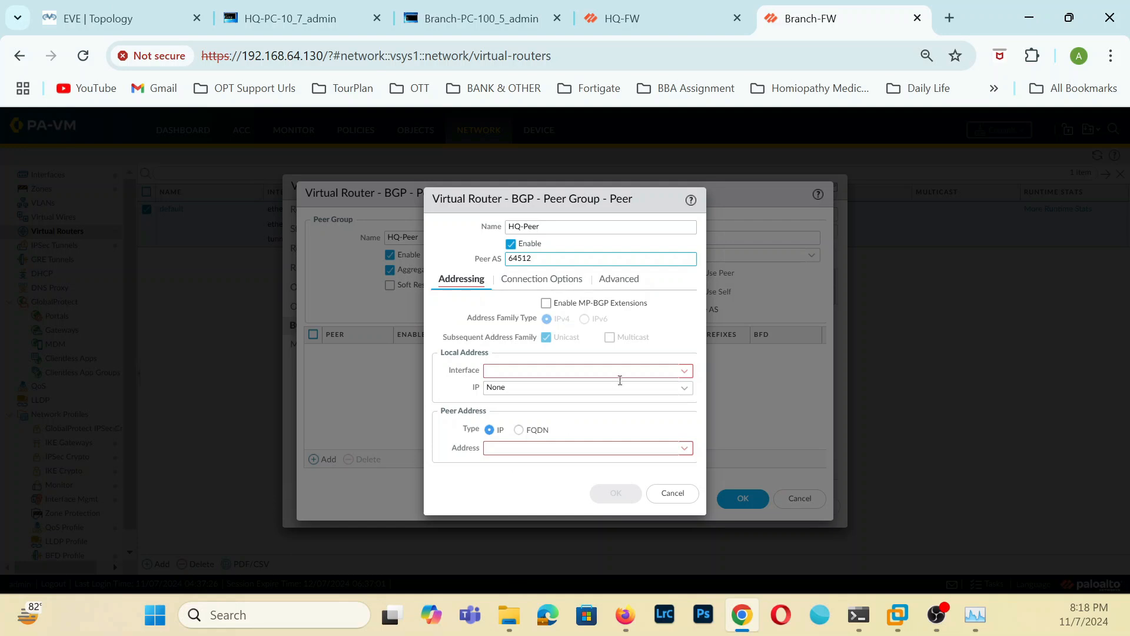
Set the HQ-Peer peer's local interface to tunnel.1 with IP 9.9.9.10/24 and its peer address to 9.9.9.9.
left_click(685, 370)
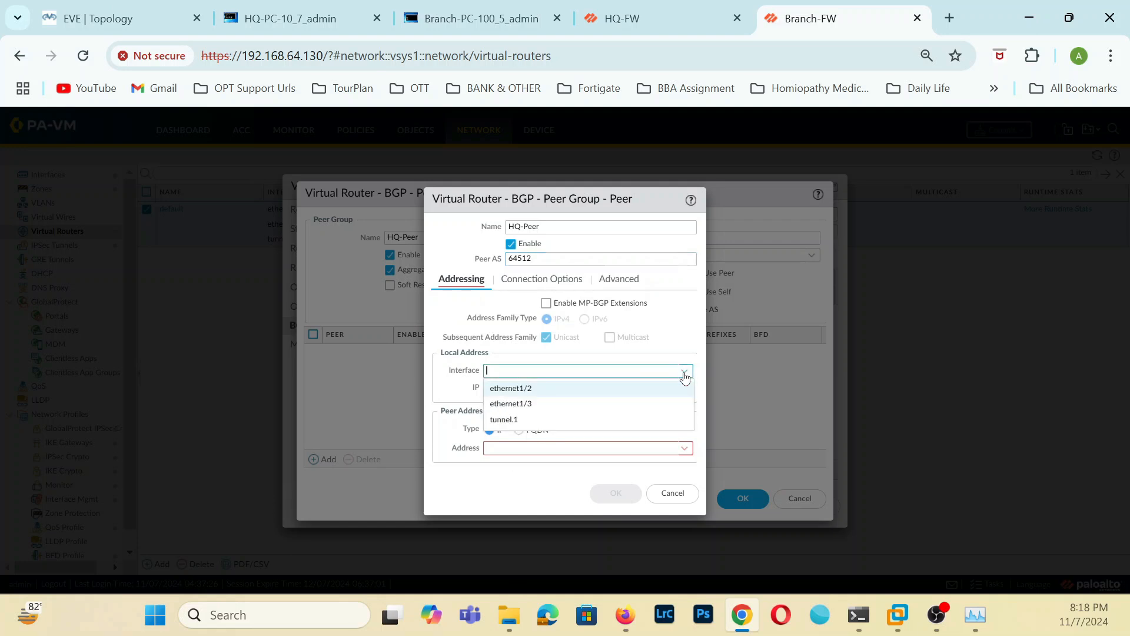
left_click(501, 419)
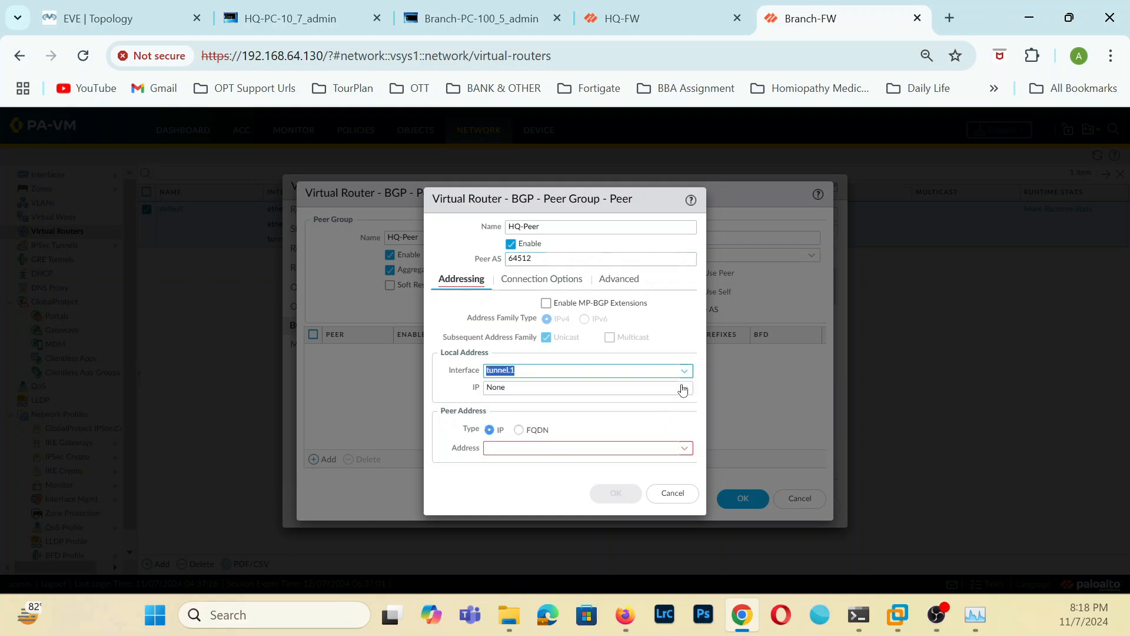
left_click(685, 388)
left_click(542, 421)
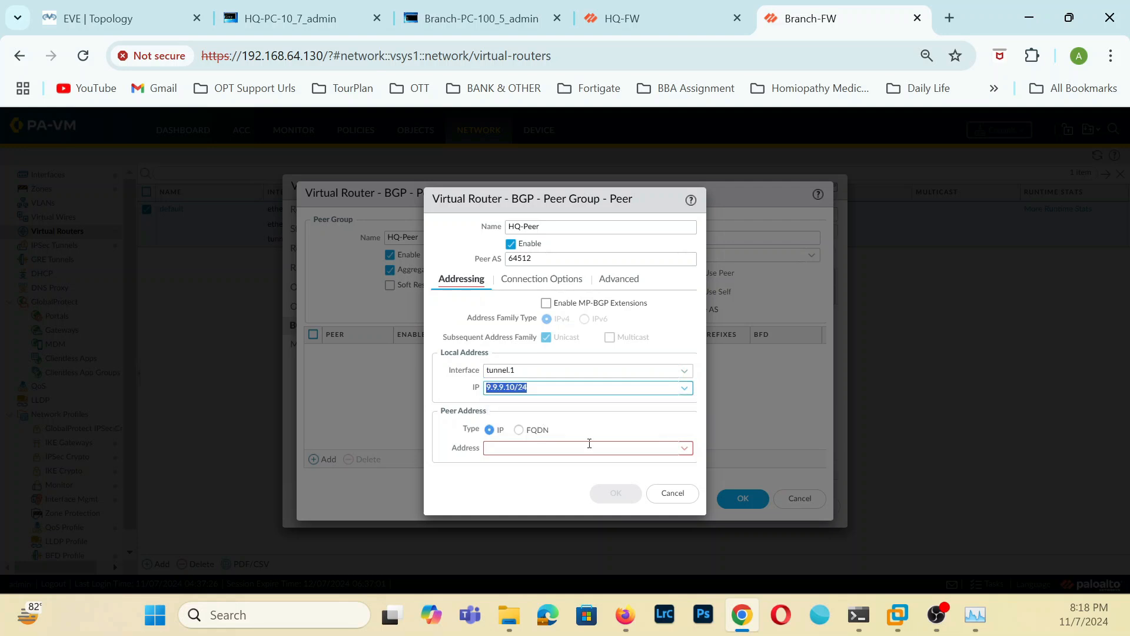
left_click(651, 449)
type("9.9.9.9")
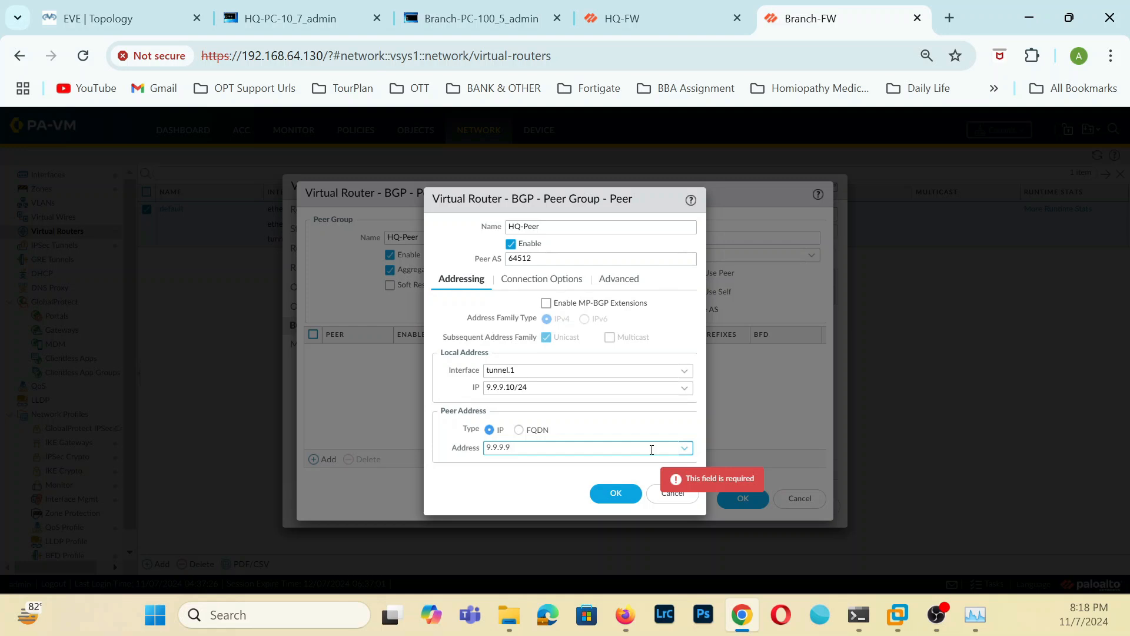
left_click(458, 498)
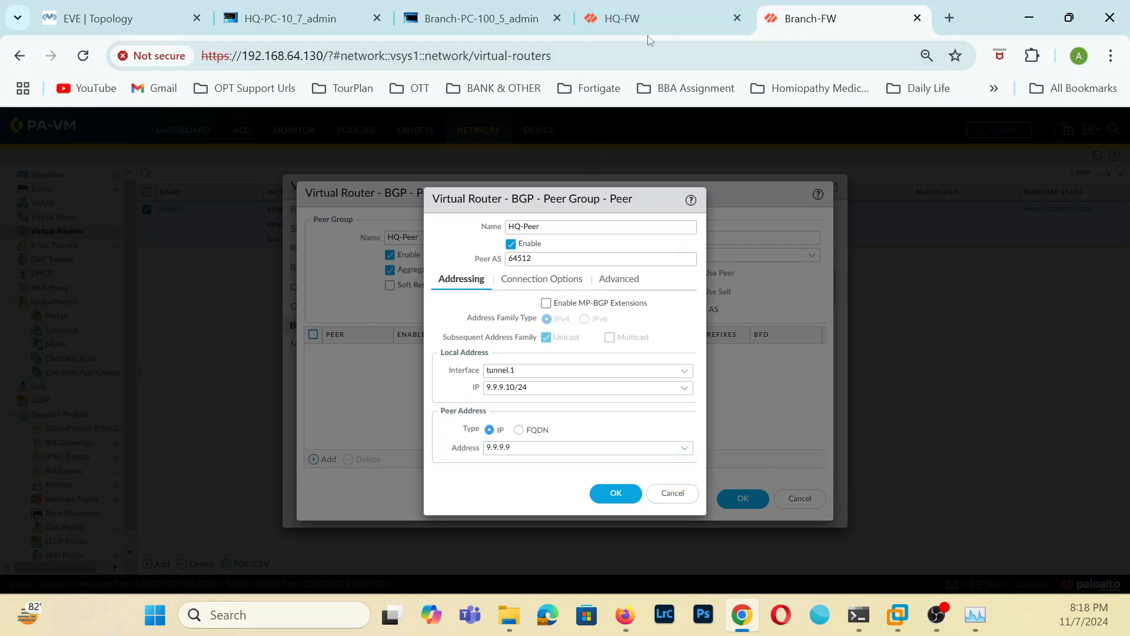
Save the HQ-Peer peer and its peer group, and try to save Branch-FW's default virtual router.
left_click(614, 499)
left_click(744, 499)
left_click(747, 506)
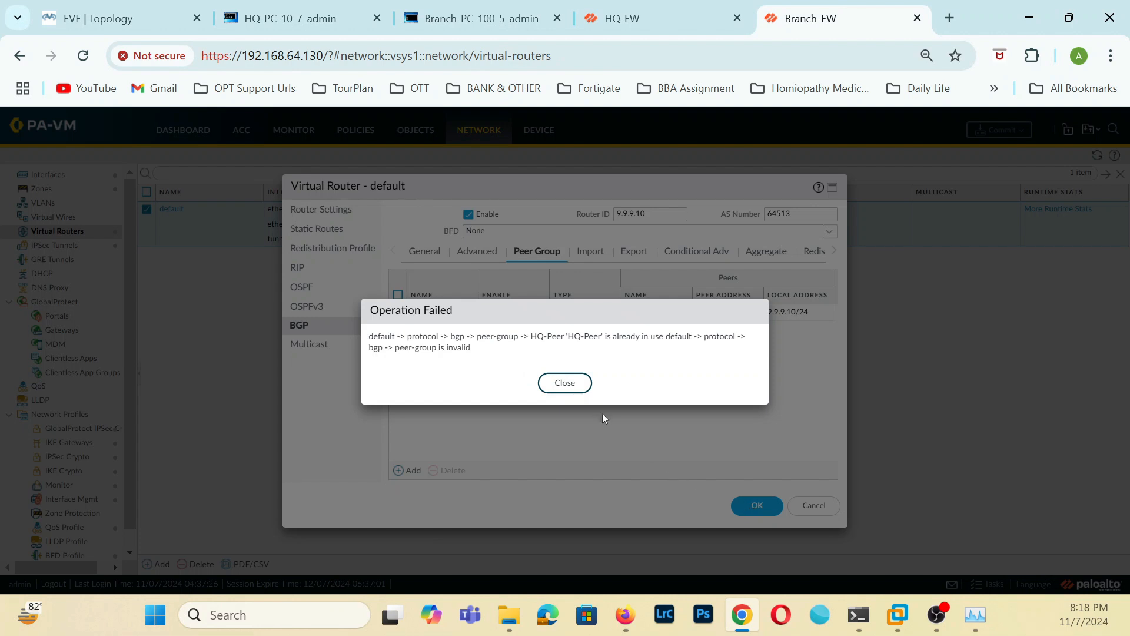
left_click(561, 383)
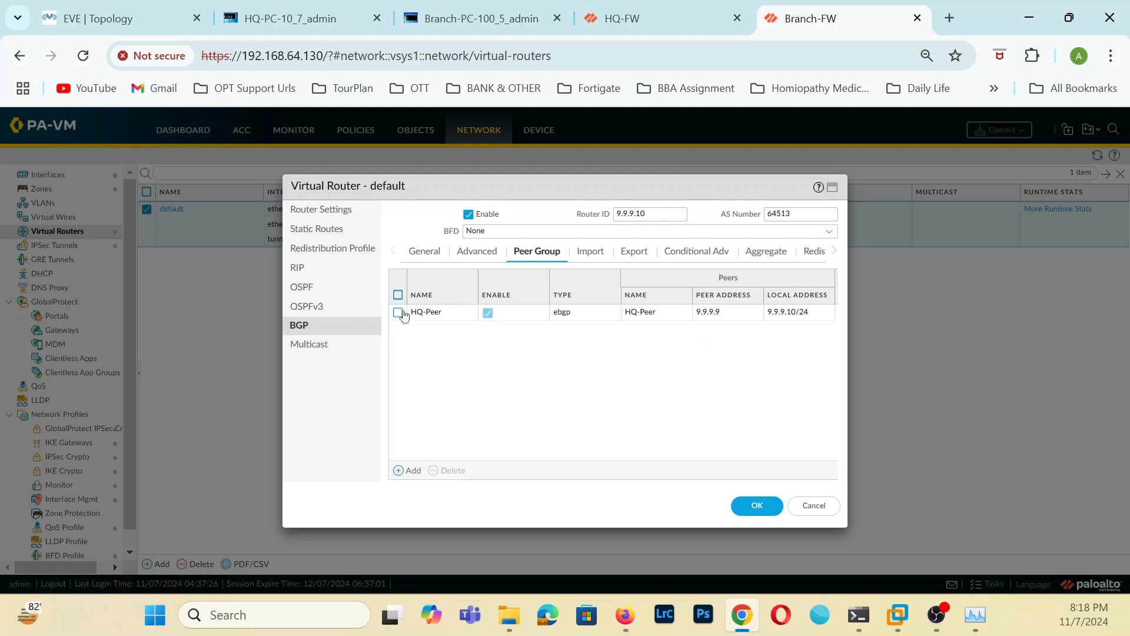
Review the settings of the HQ-Peer group and its peer, and try to save the virtual router again.
left_click(435, 313)
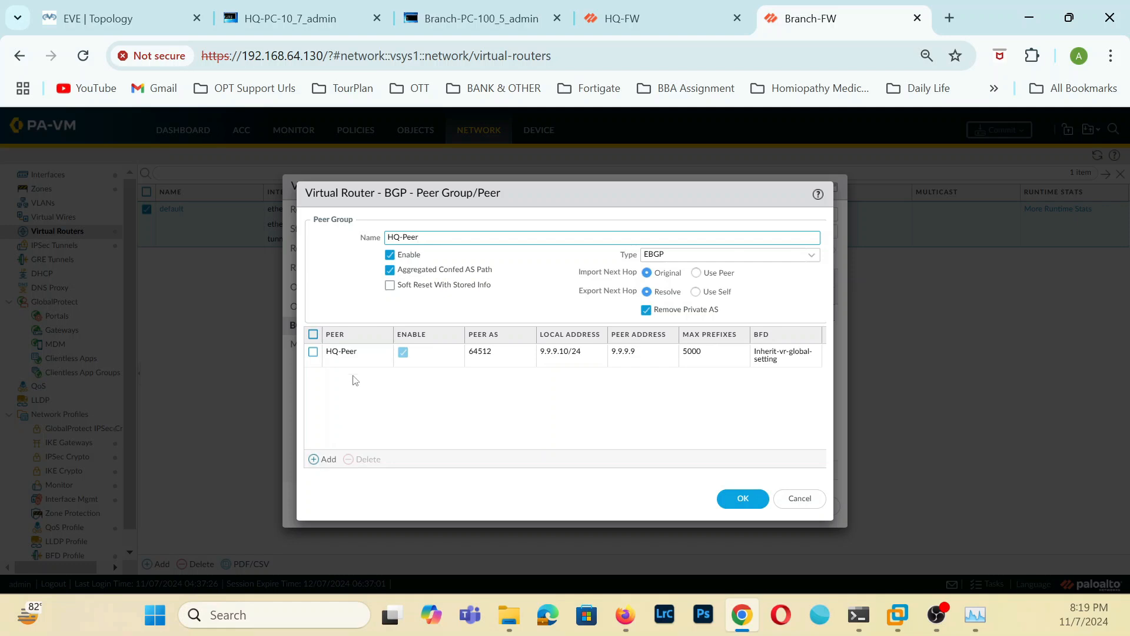
left_click(352, 354)
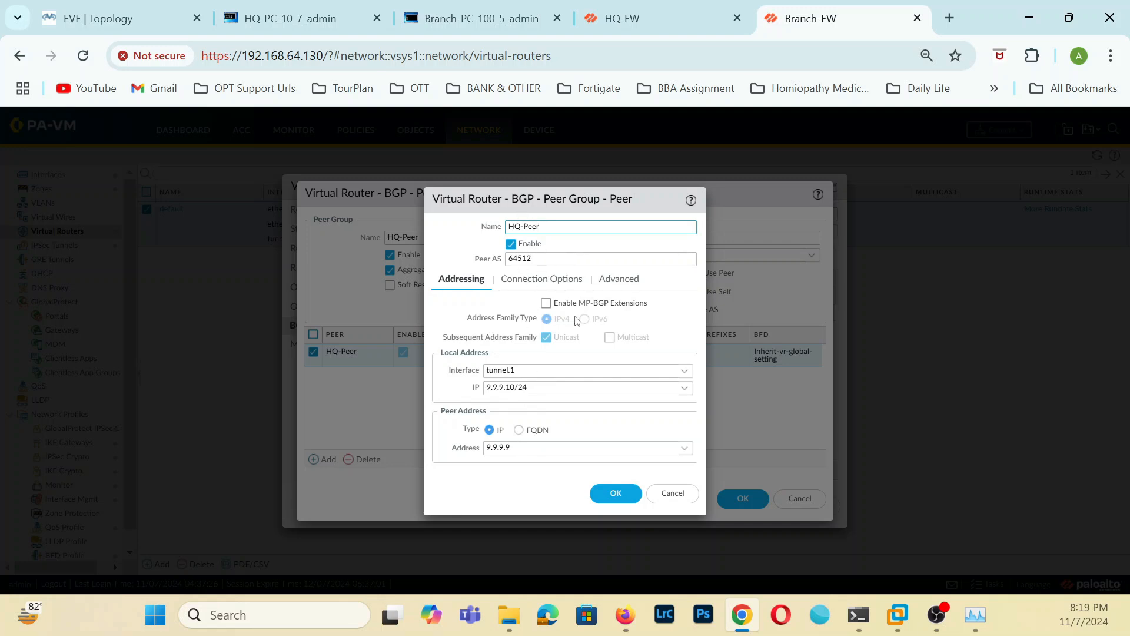
left_click(616, 494)
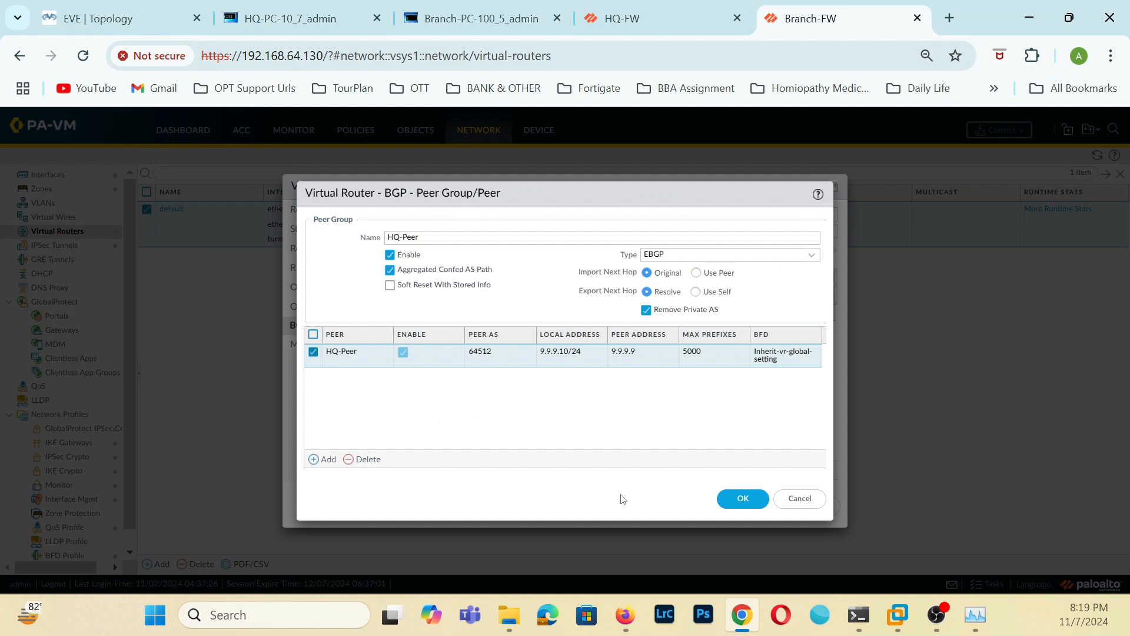
left_click(744, 499)
left_click(757, 506)
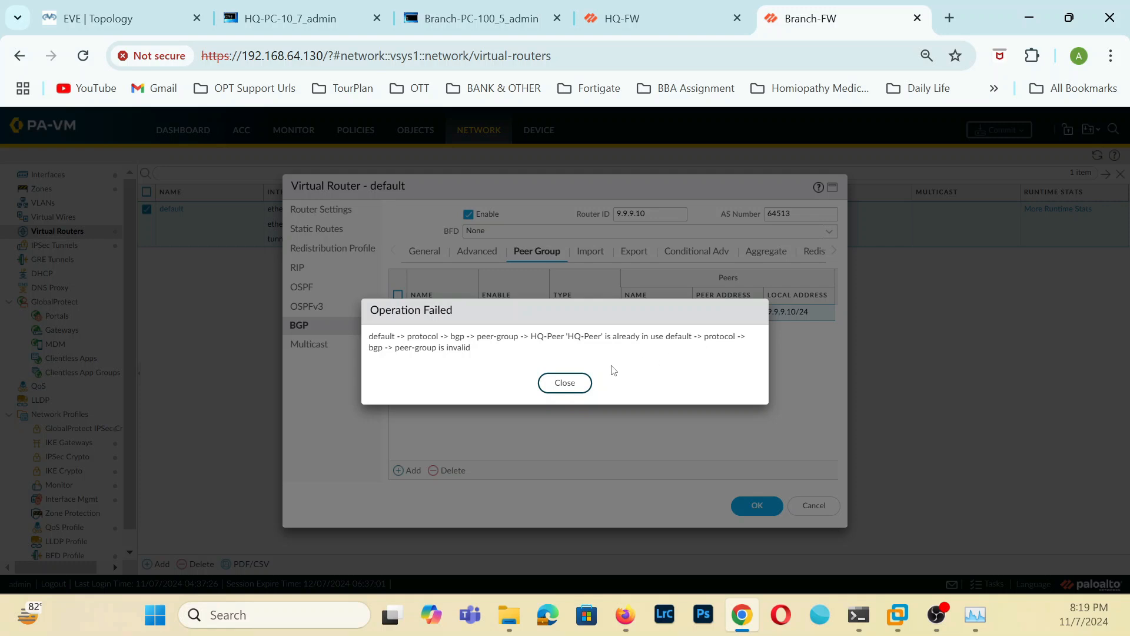
left_click(566, 383)
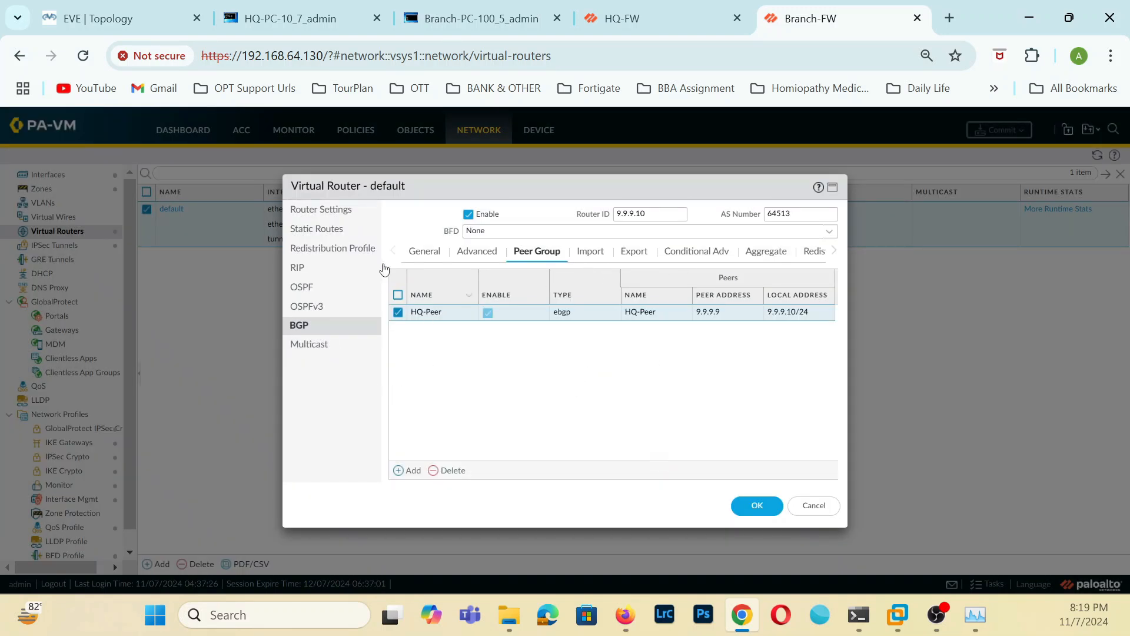
Rename Branch-FW's BGP peer group to HQ-Peer1 and save the default virtual router.
left_click(428, 312)
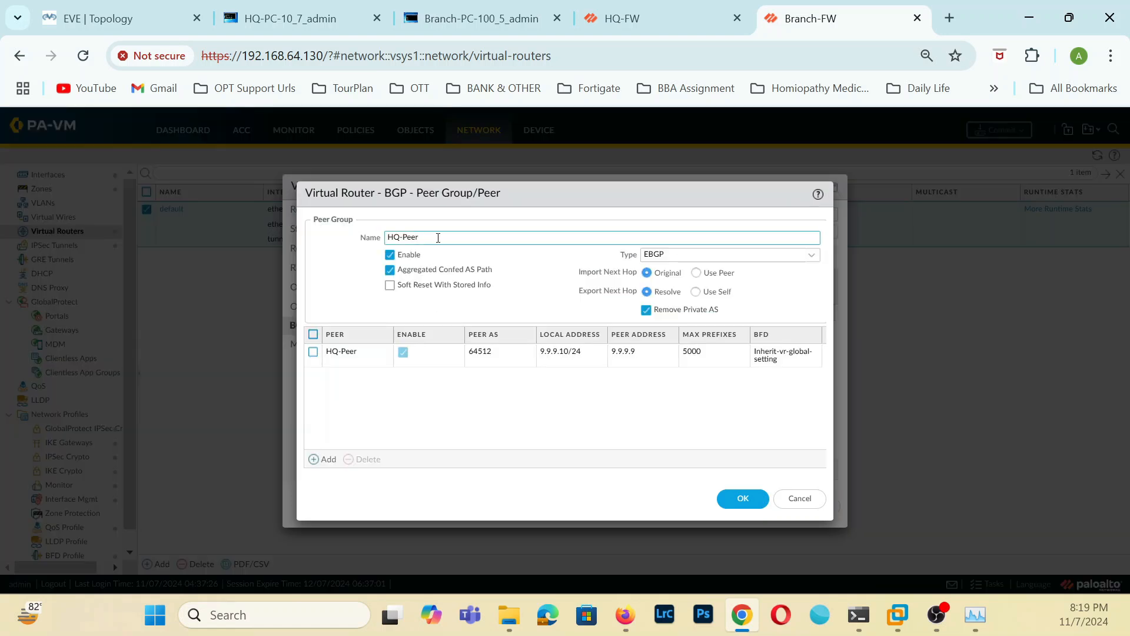
left_click(738, 499)
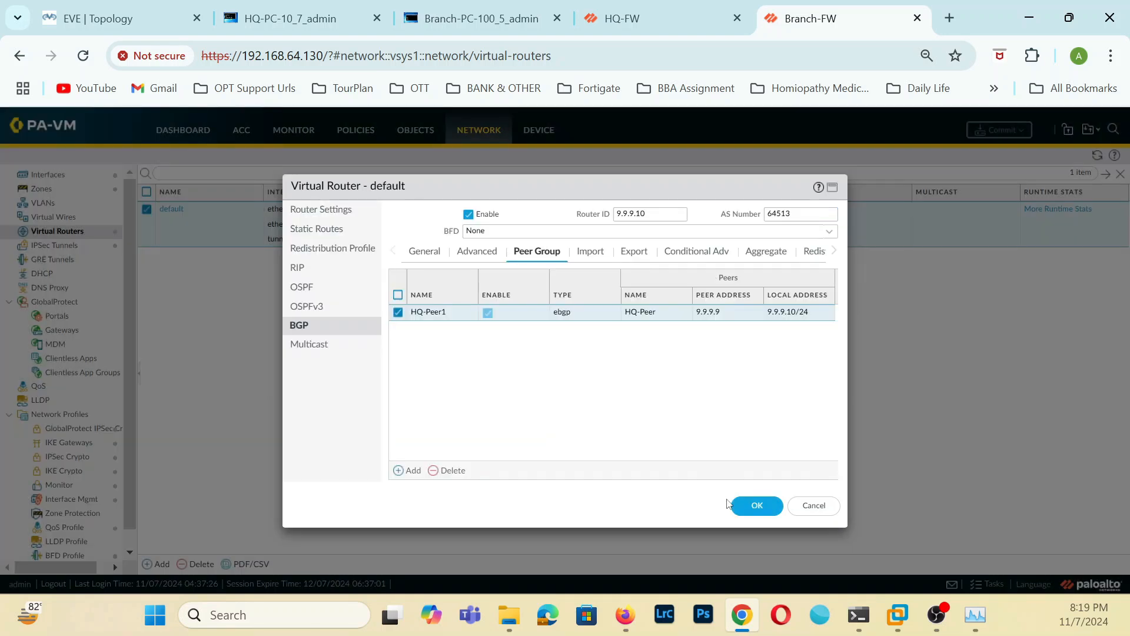
left_click(746, 505)
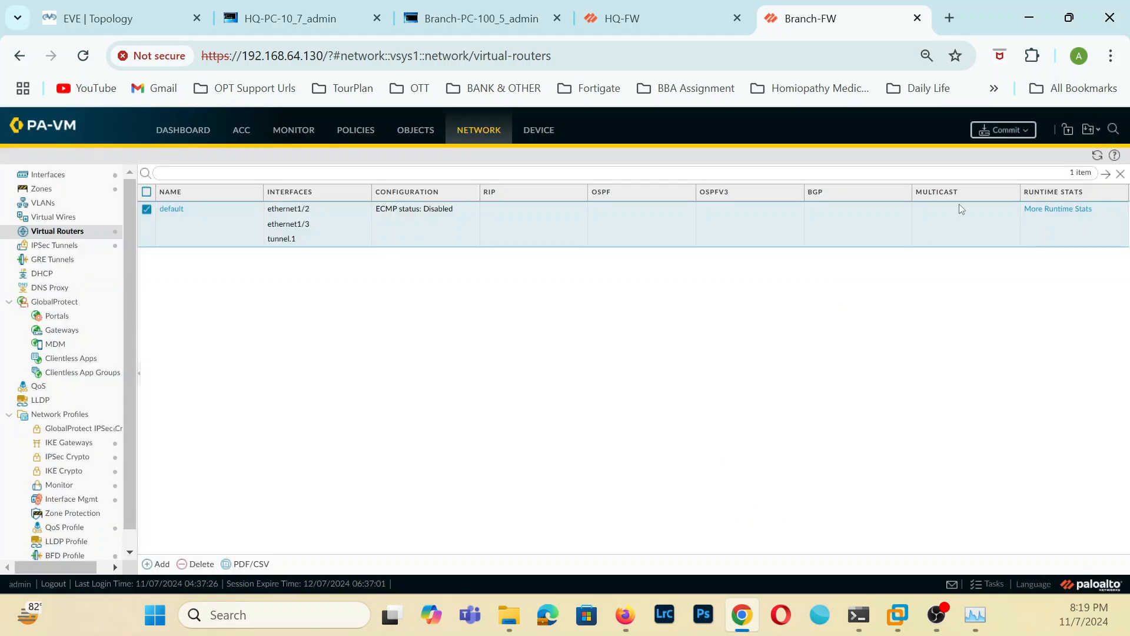
Commit all changes on Branch-FW and dismiss the commit status windows on both firewalls.
left_click(992, 131)
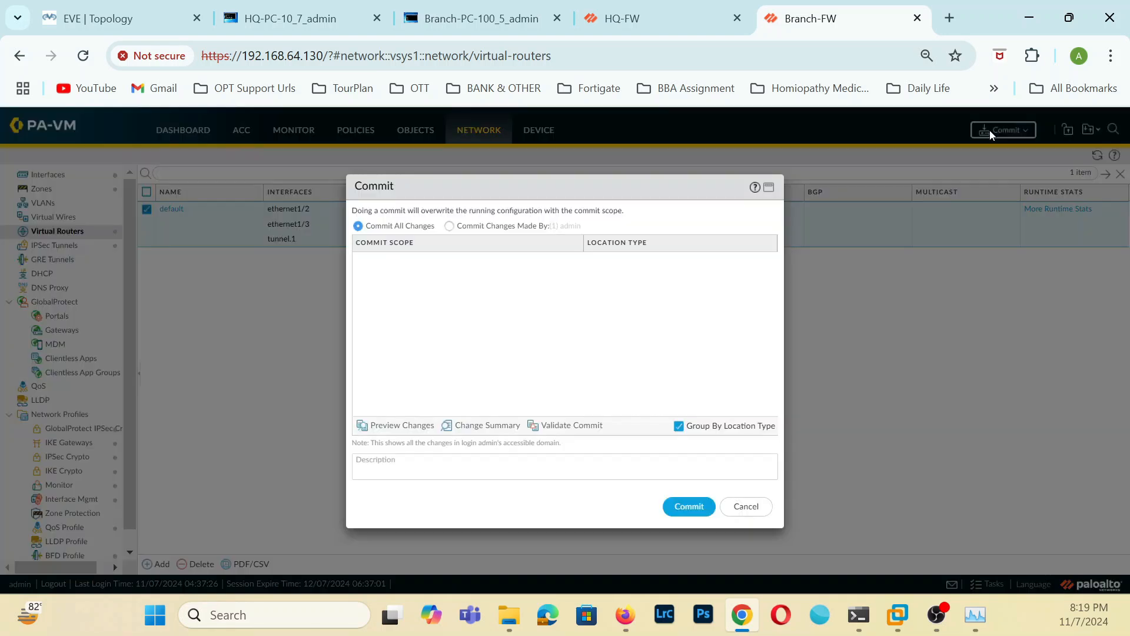
left_click(702, 507)
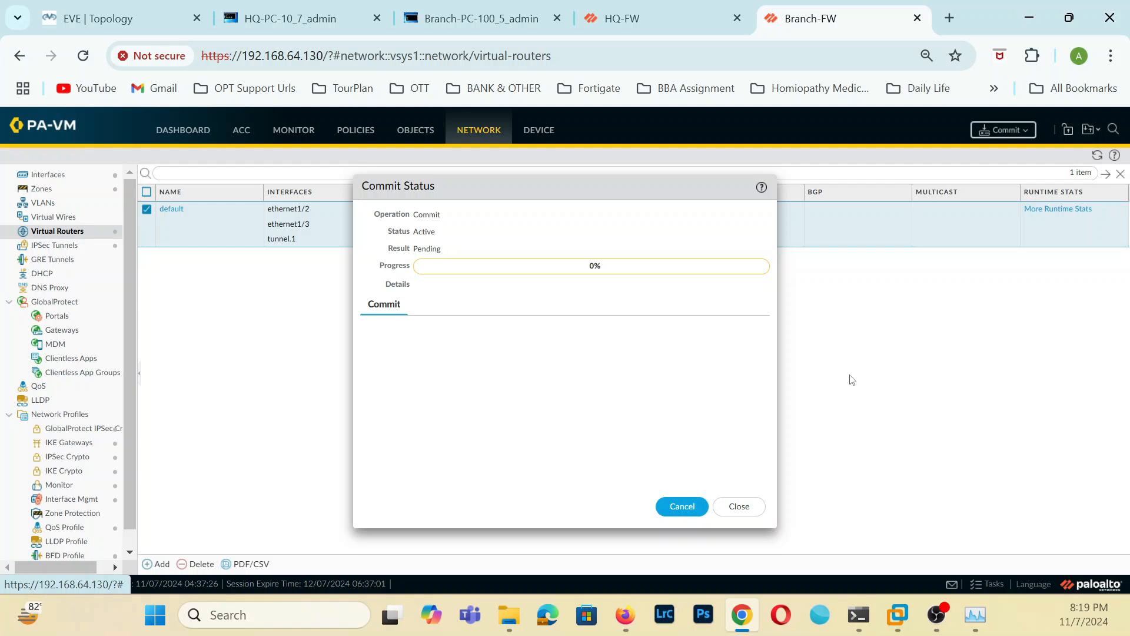
left_click(636, 9)
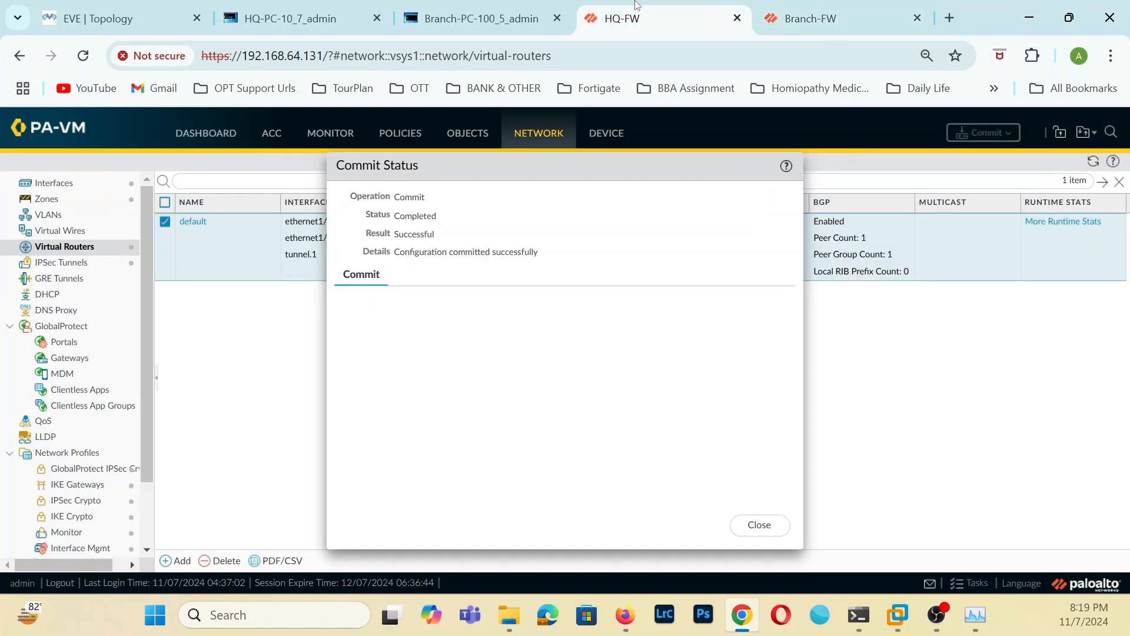
left_click(758, 524)
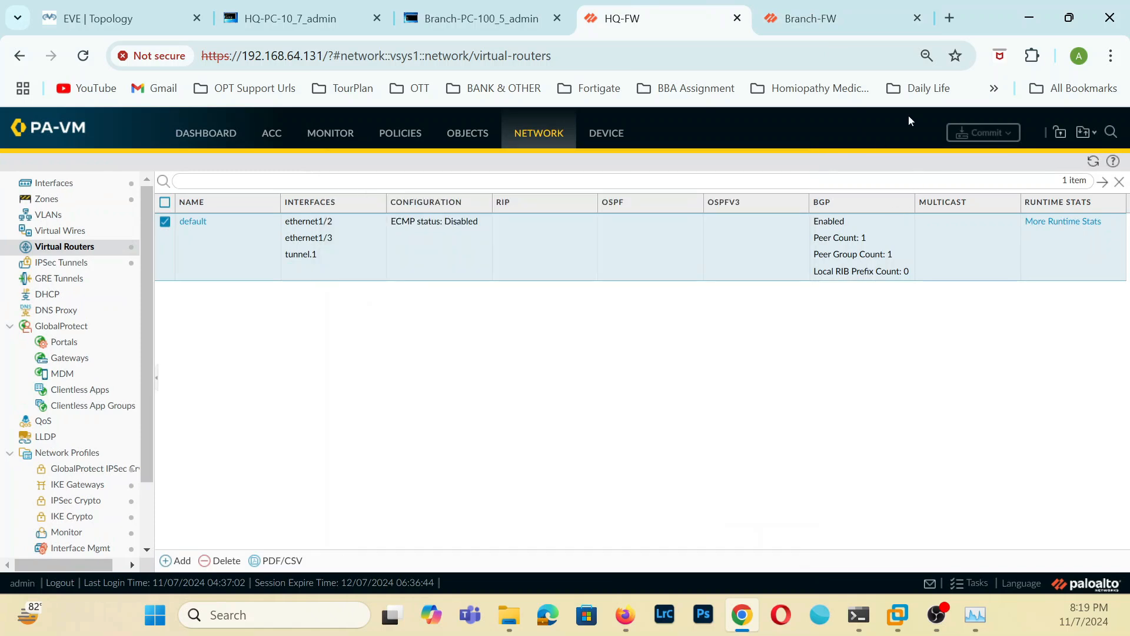
left_click(837, 23)
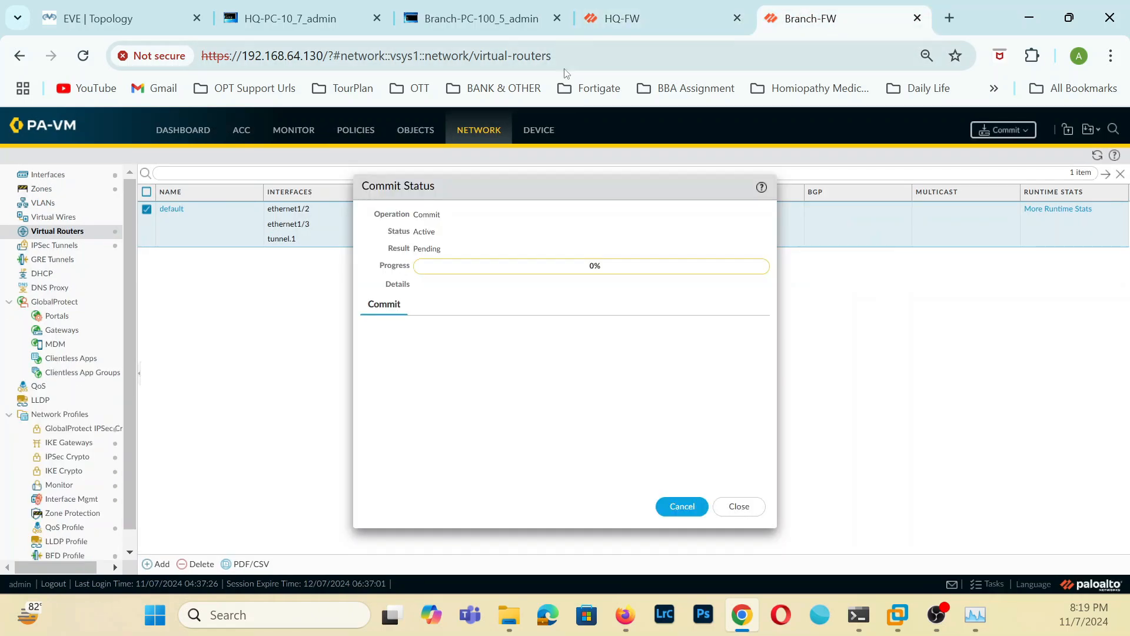
left_click(753, 507)
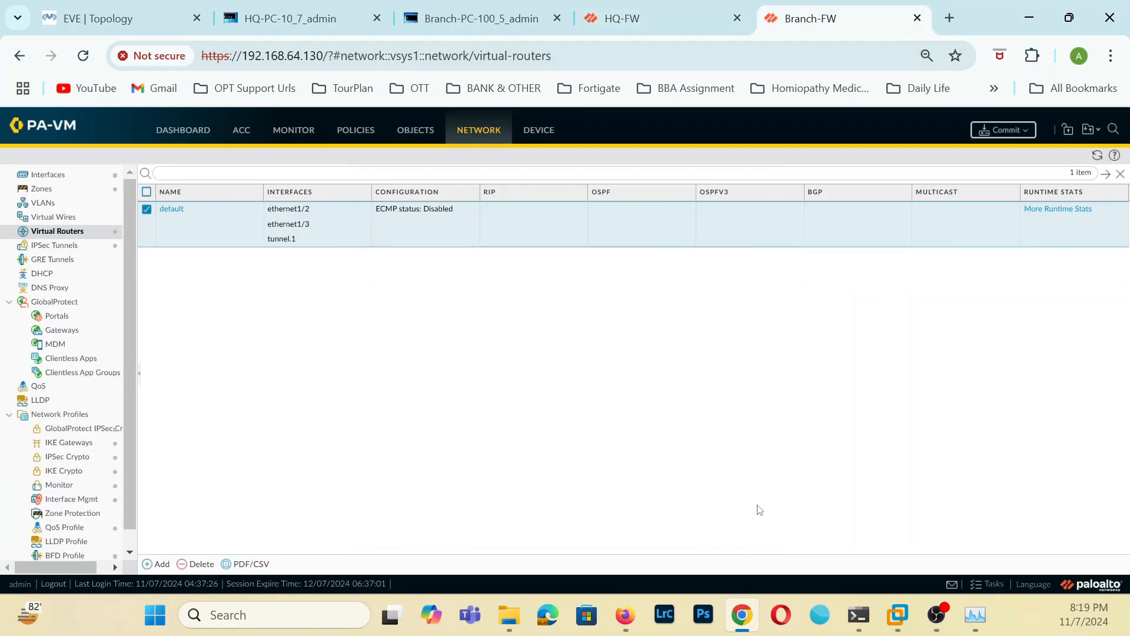
Check the commit progress in the Task Manager on Branch-FW and HQ-FW.
left_click(974, 586)
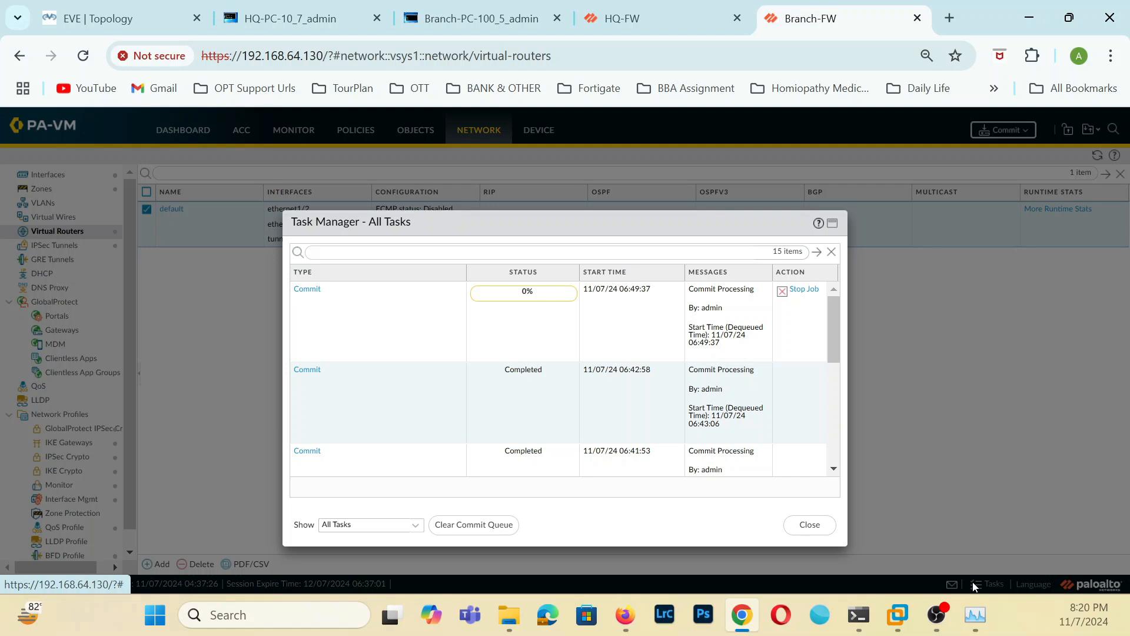
left_click(809, 524)
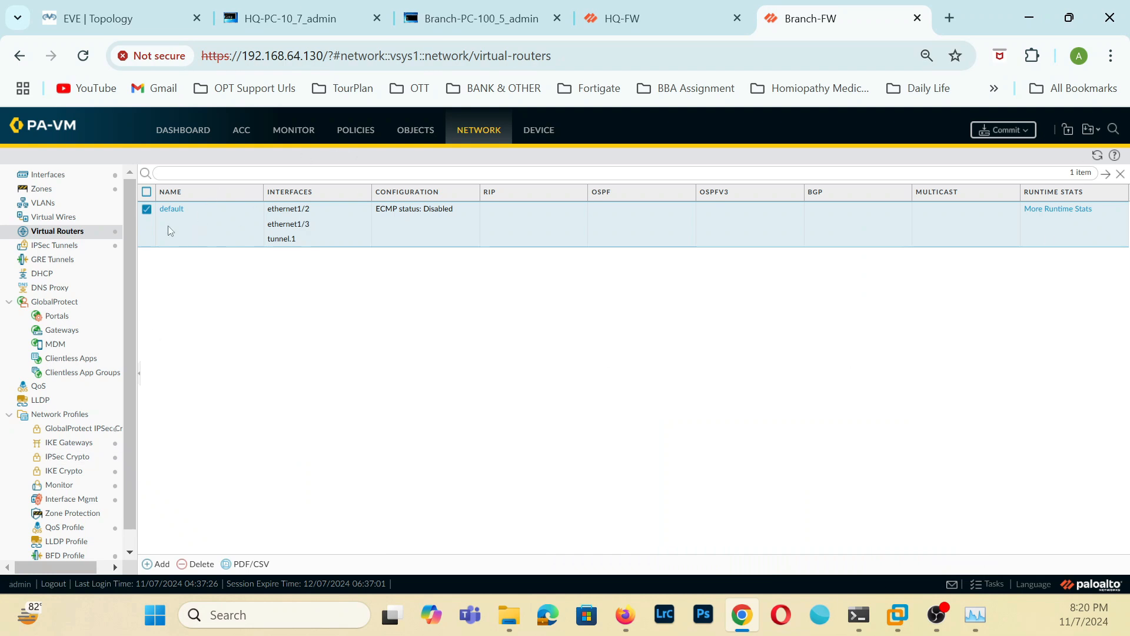
left_click(656, 23)
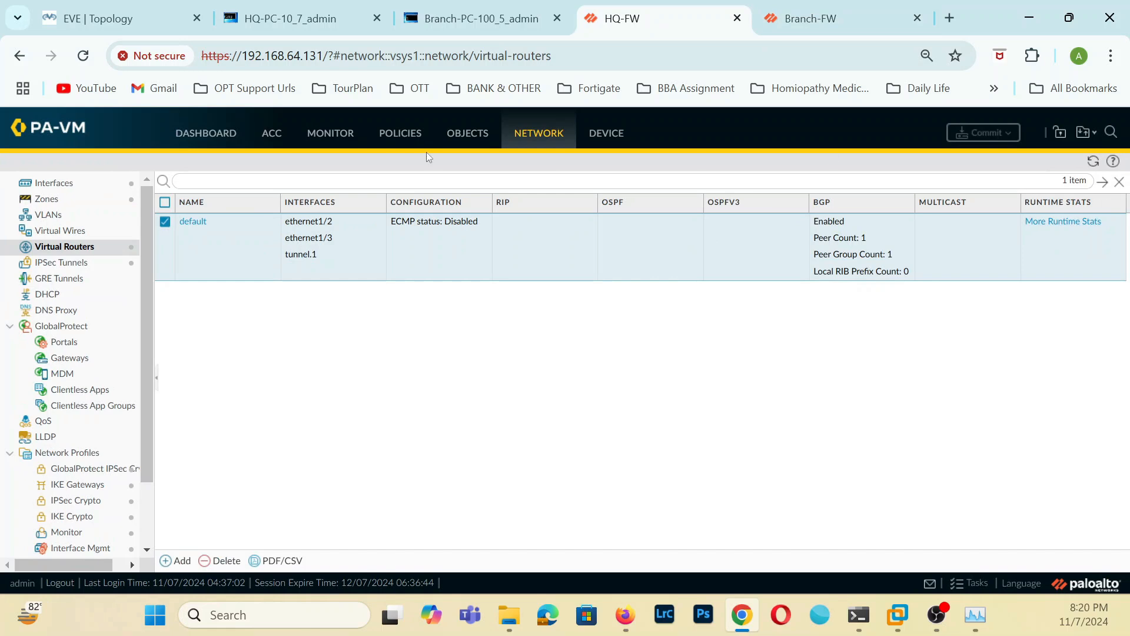
left_click(805, 6)
left_click(716, 18)
left_click(824, 22)
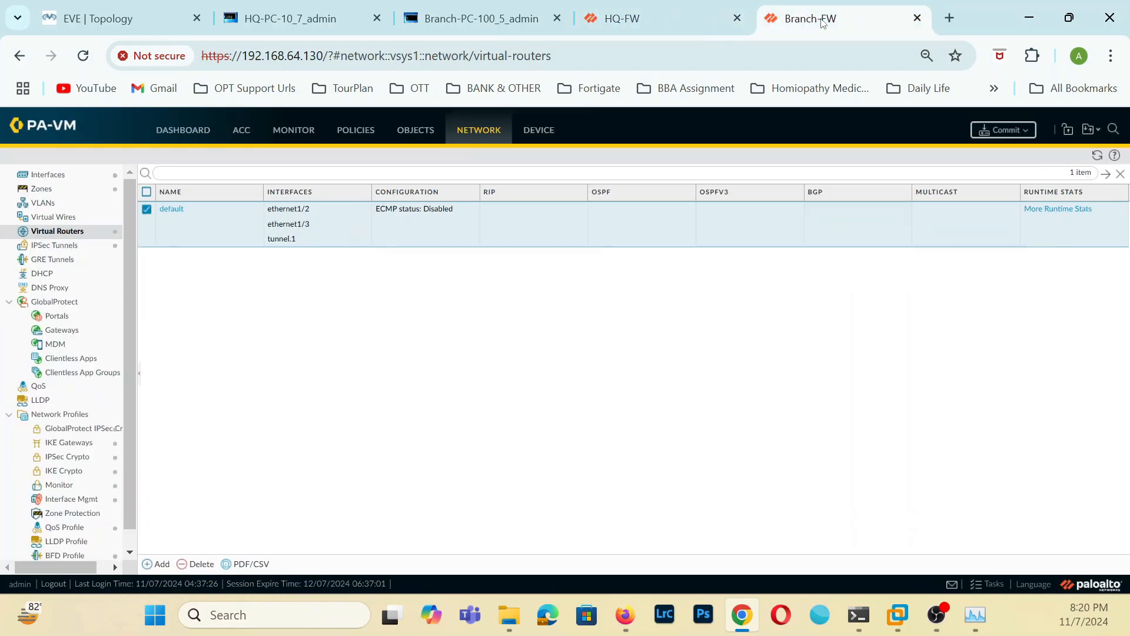
left_click(976, 587)
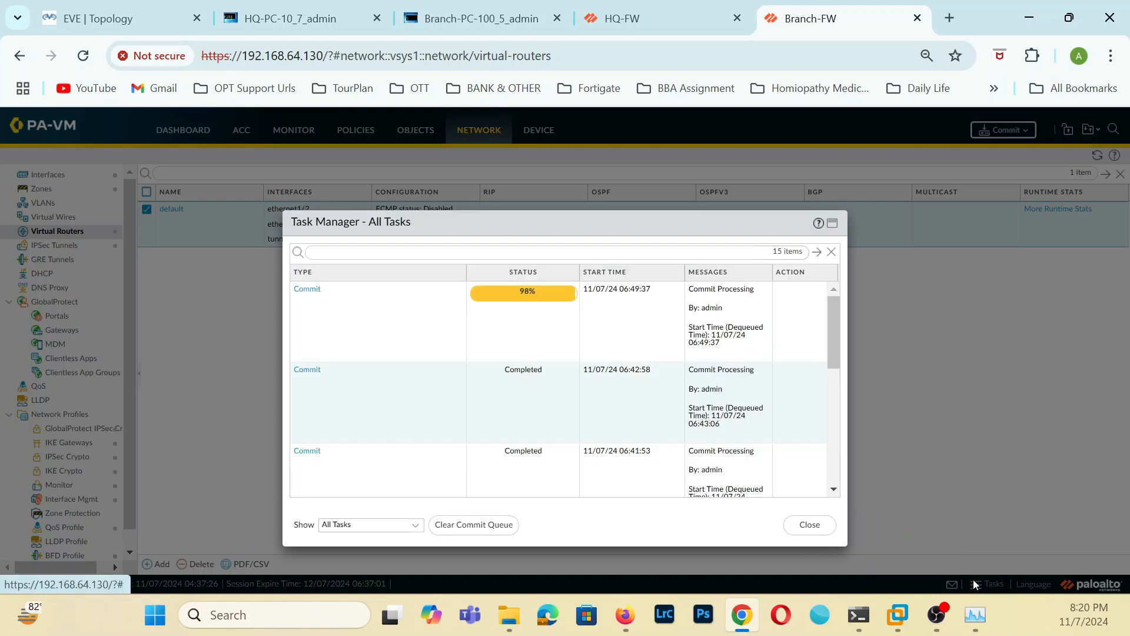
left_click(683, 7)
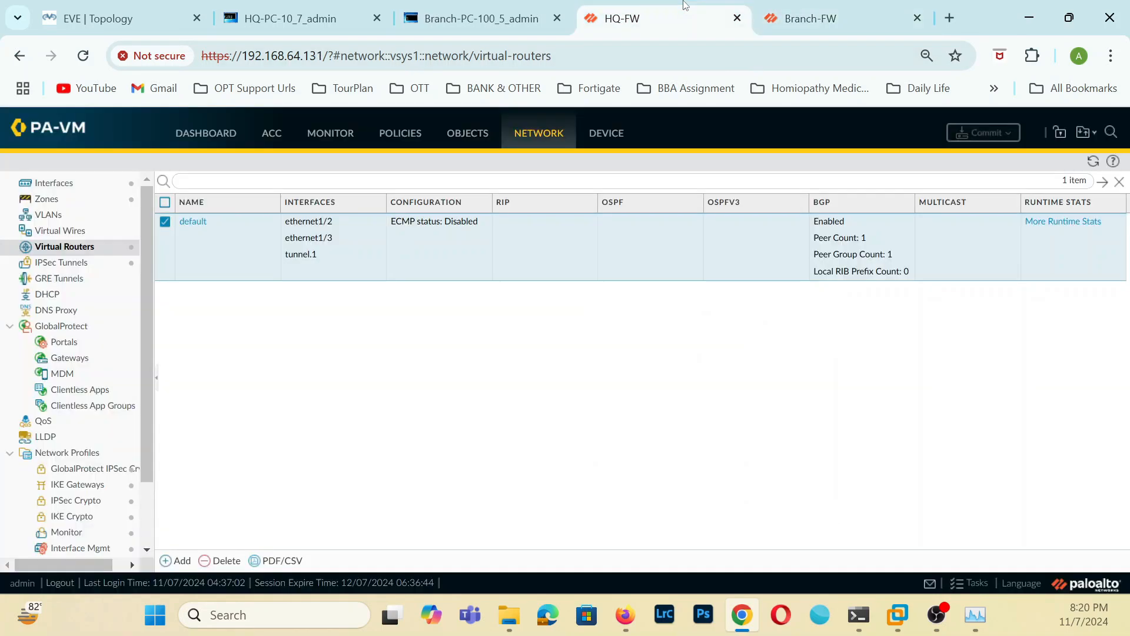
left_click(964, 587)
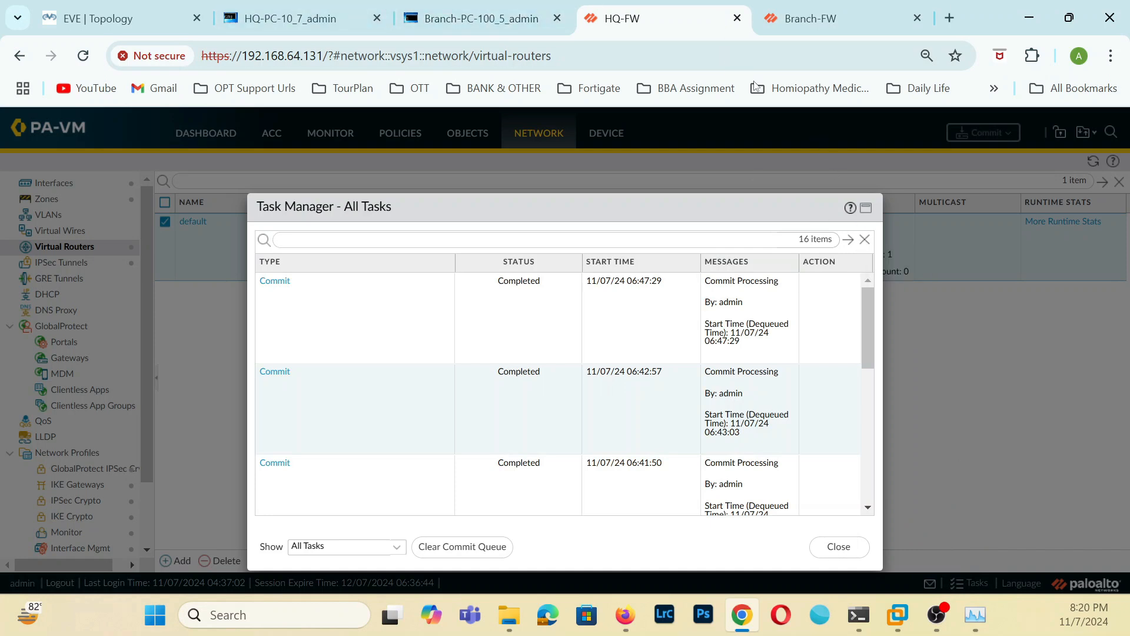
left_click(793, 25)
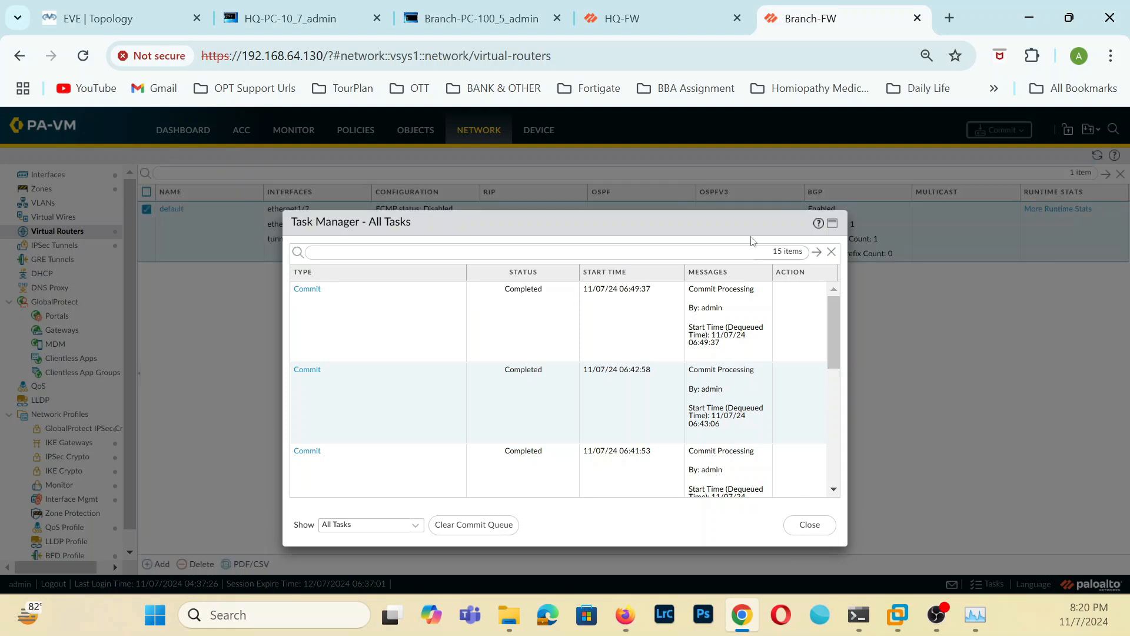
left_click(822, 528)
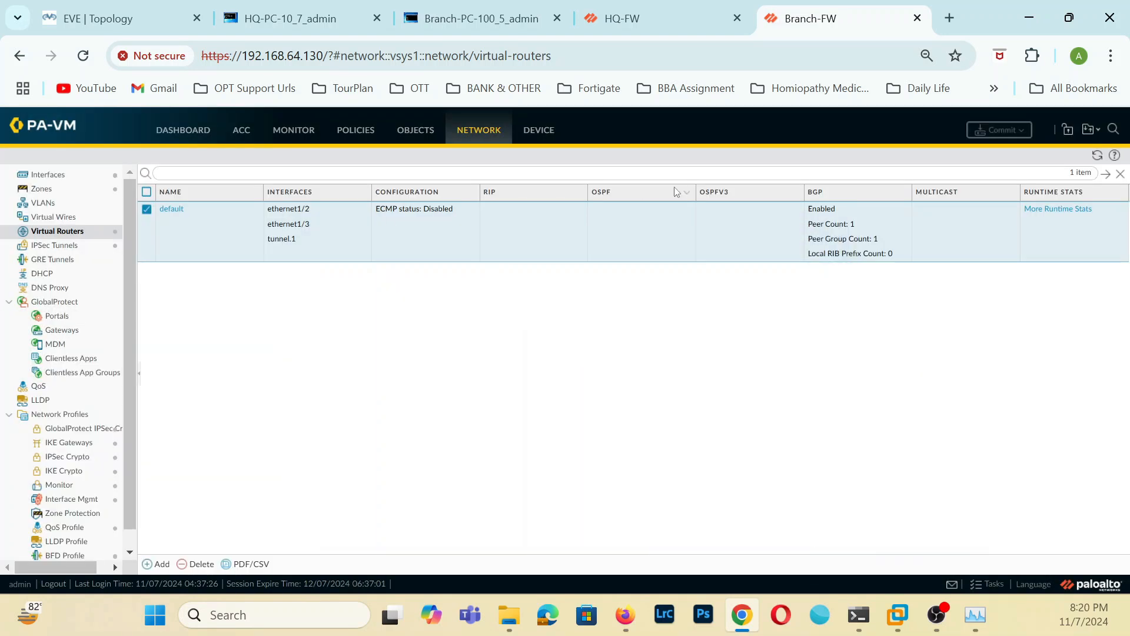
Review the general BGP settings of the default virtual router on Branch-FW and on HQ-FW.
left_click(176, 213)
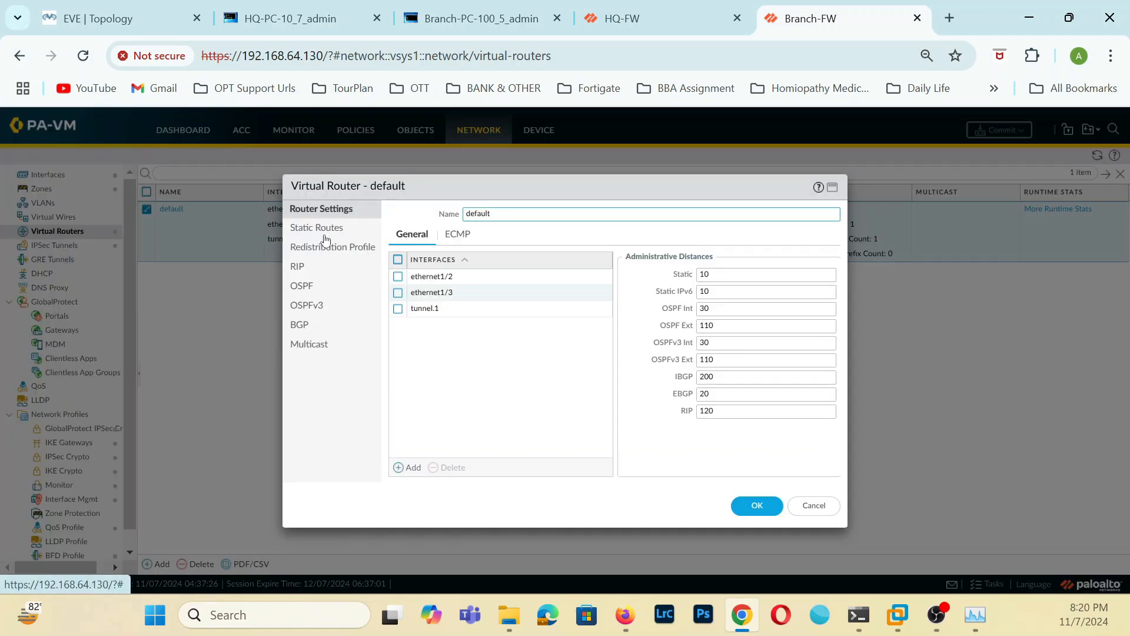
left_click(301, 324)
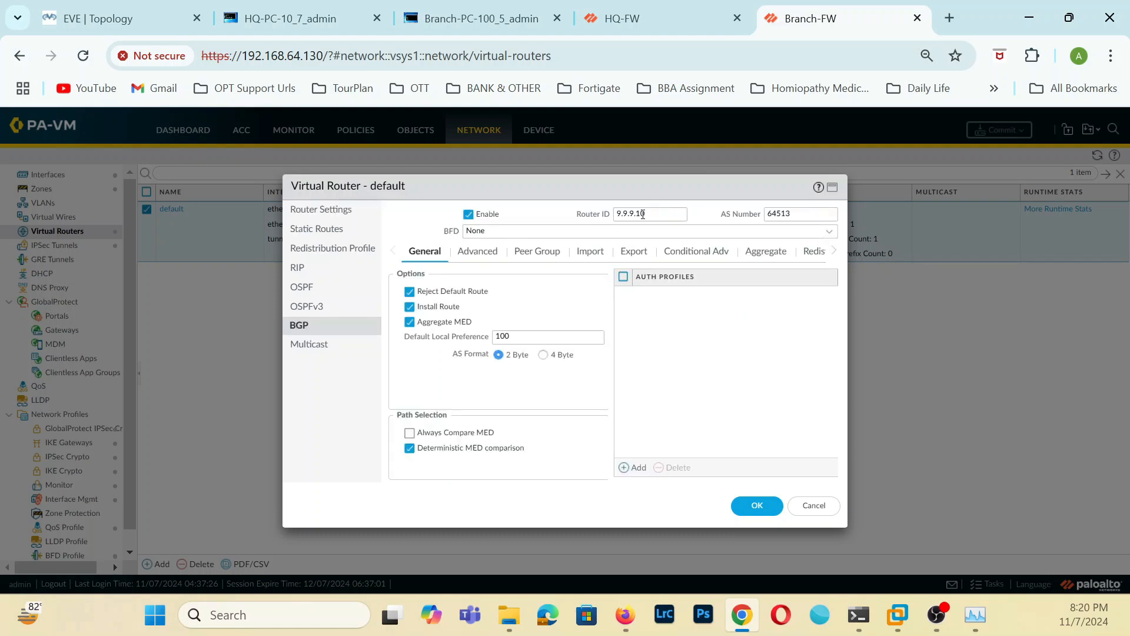
left_click(624, 18)
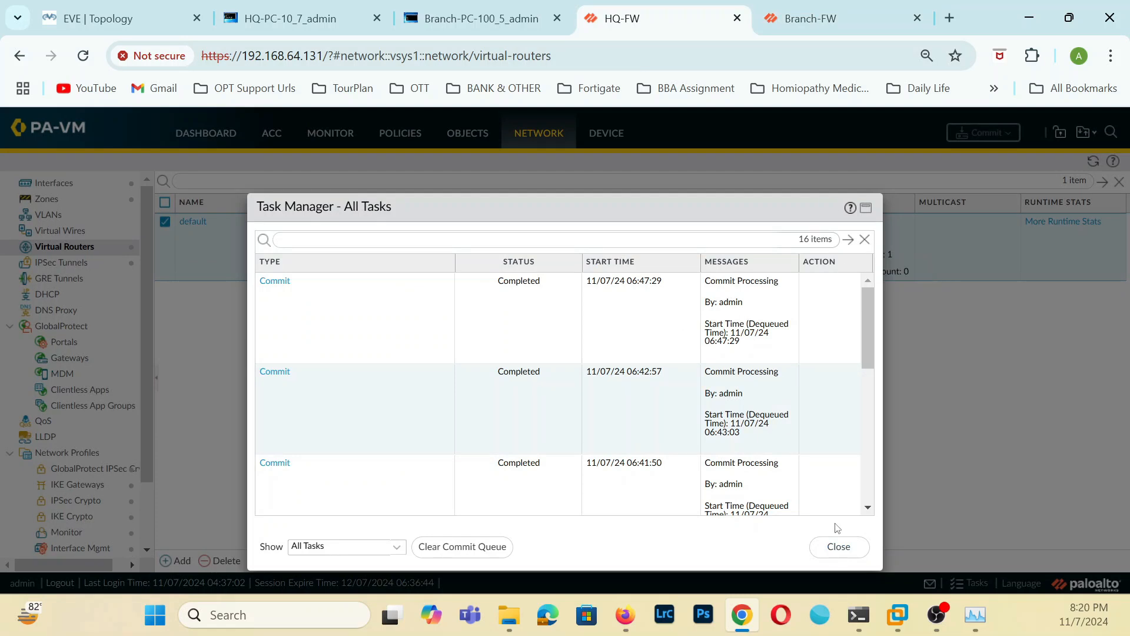
left_click(839, 548)
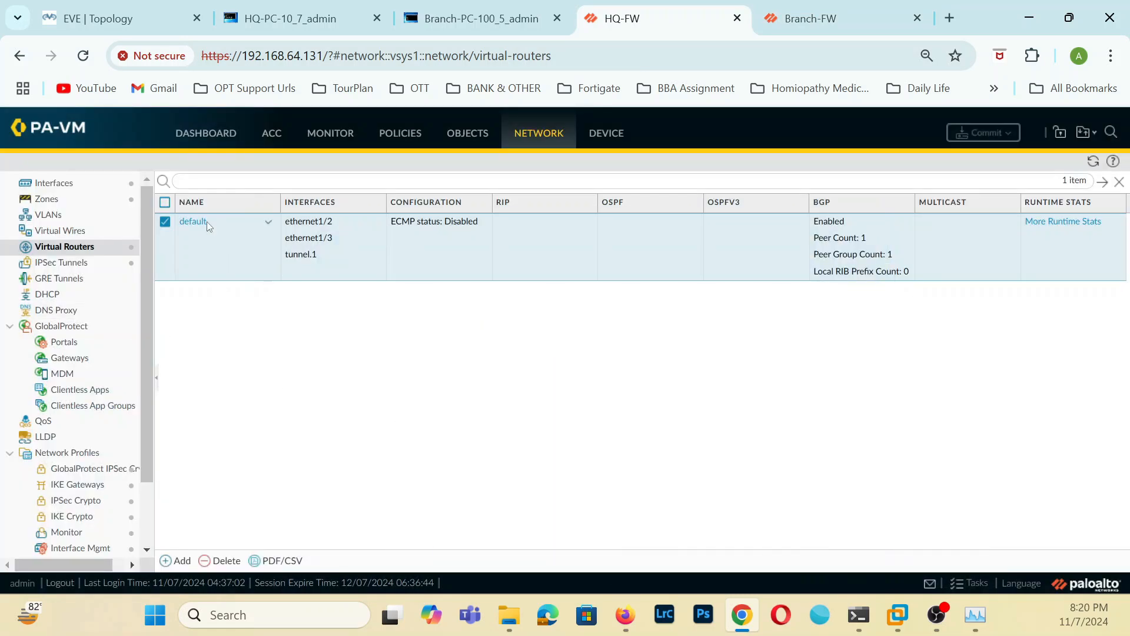
left_click(203, 222)
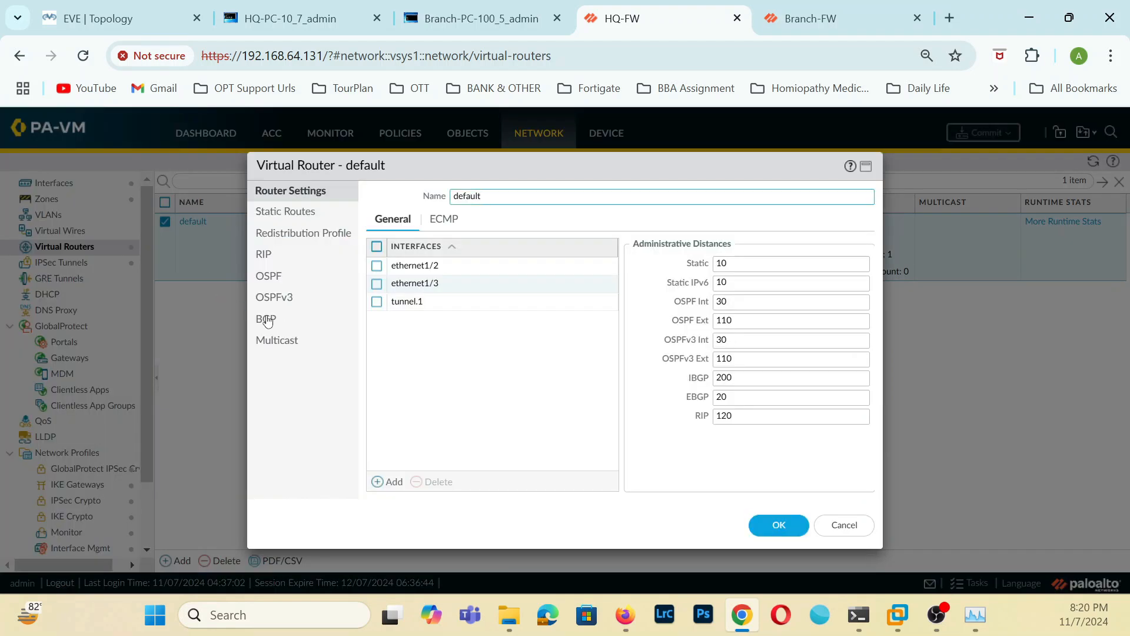
left_click(267, 320)
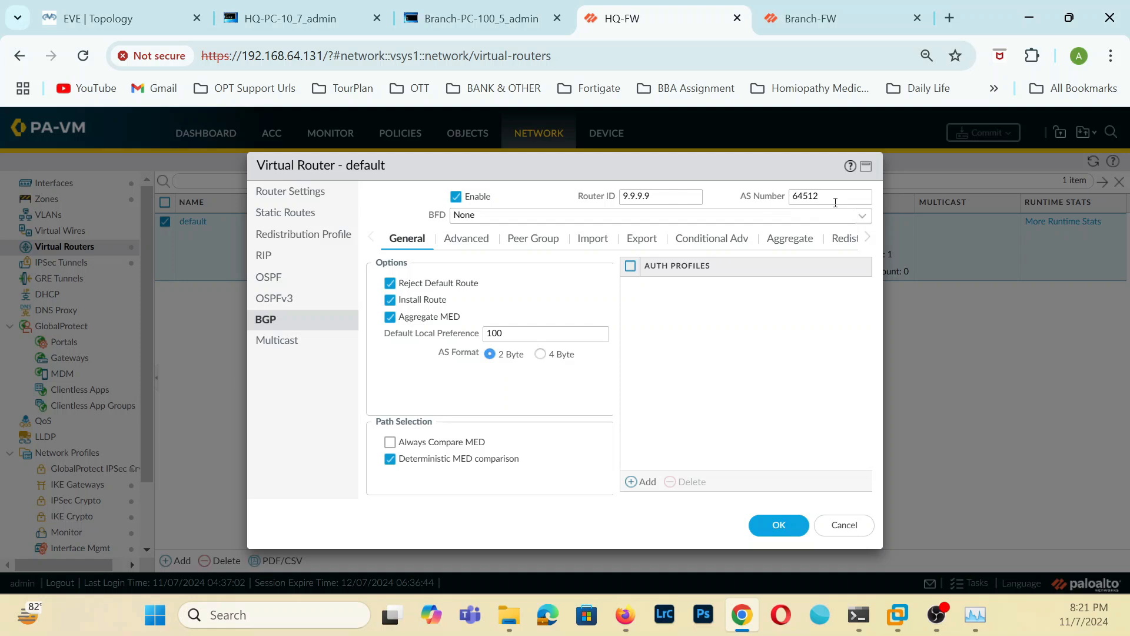
Review the addressing, connection and advanced settings of HQ-FW's Branch-Peer group peer, and save the default virtual router.
left_click(480, 239)
left_click(550, 241)
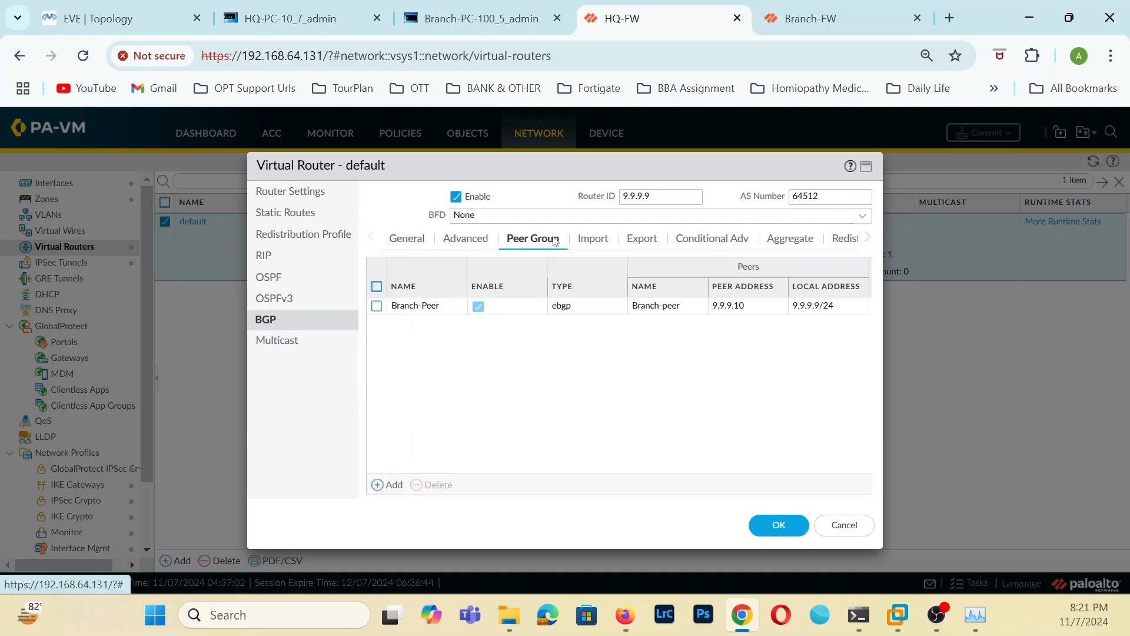
left_click(415, 306)
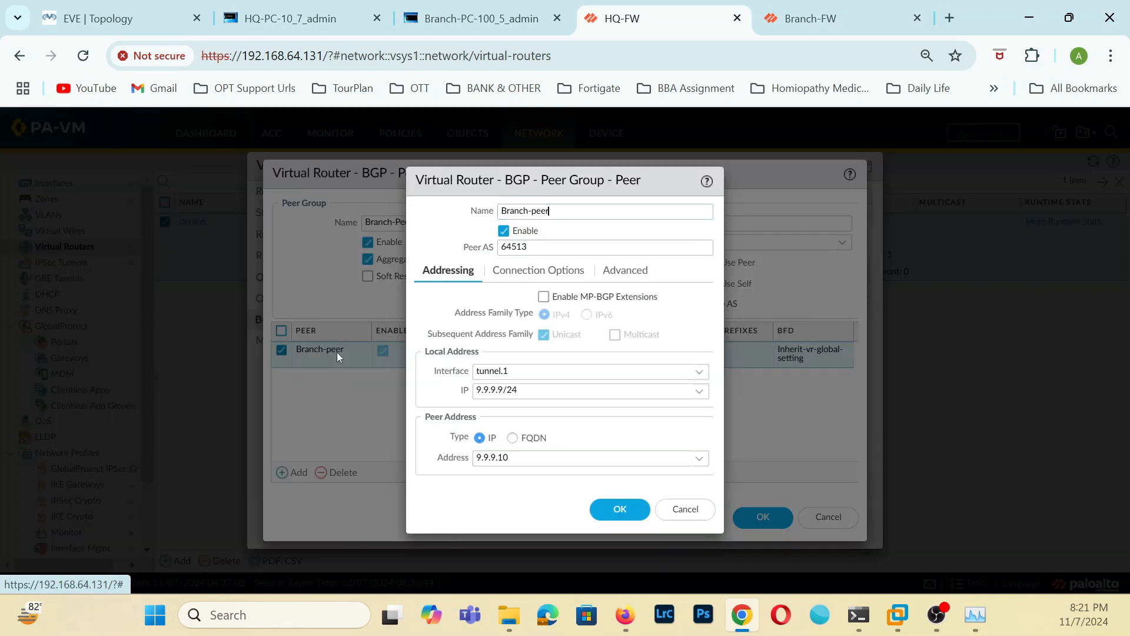
left_click(544, 272)
left_click(628, 273)
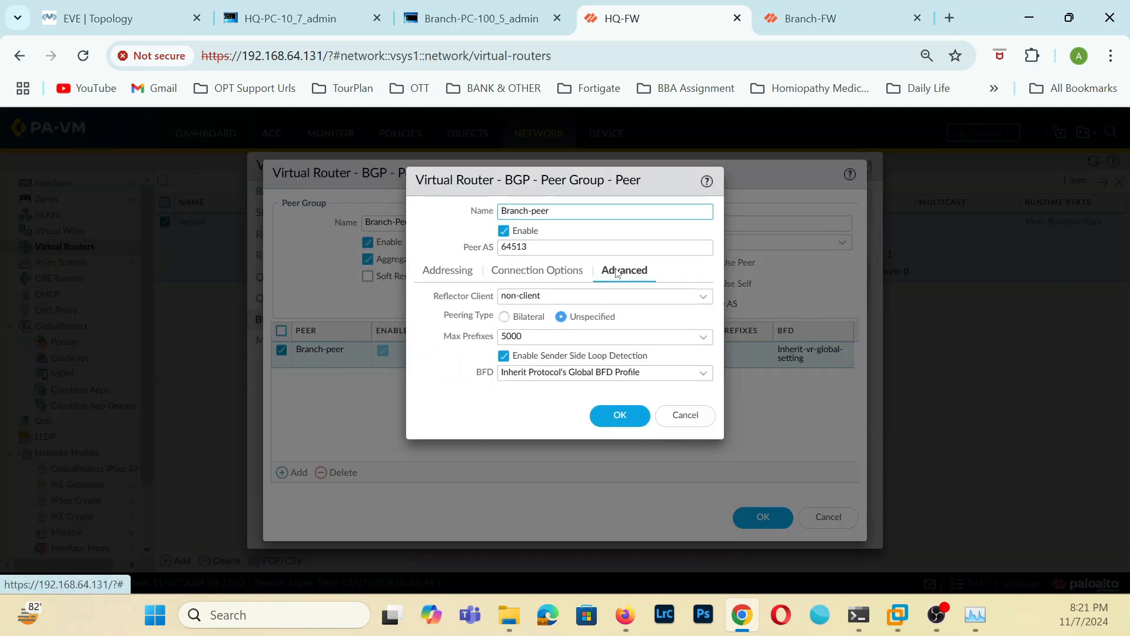
left_click(545, 271)
left_click(458, 271)
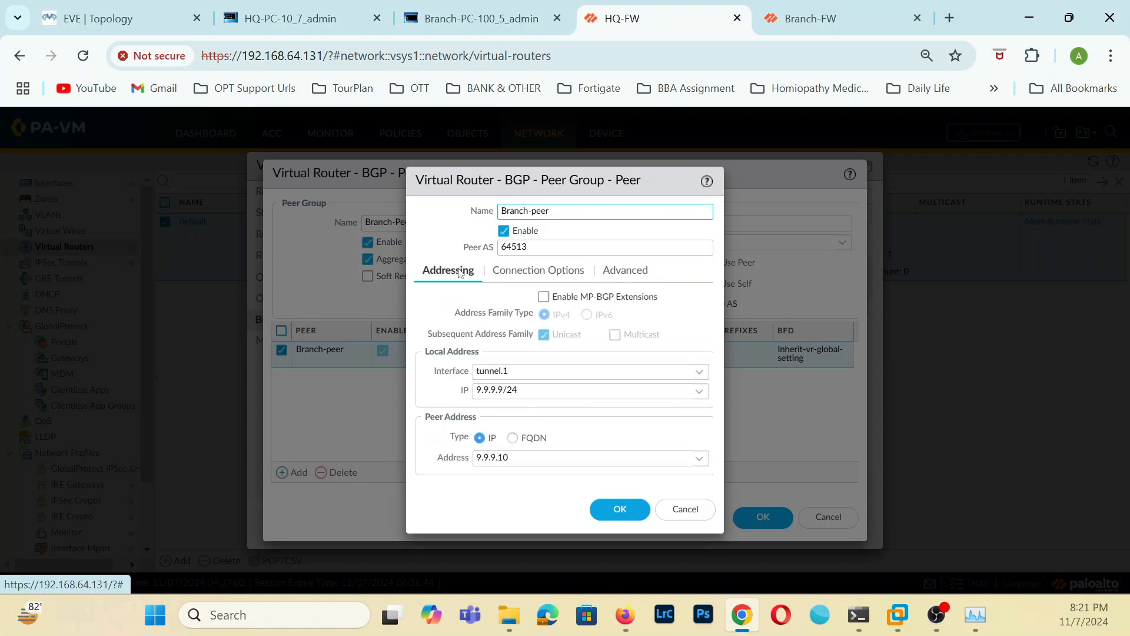
left_click(618, 510)
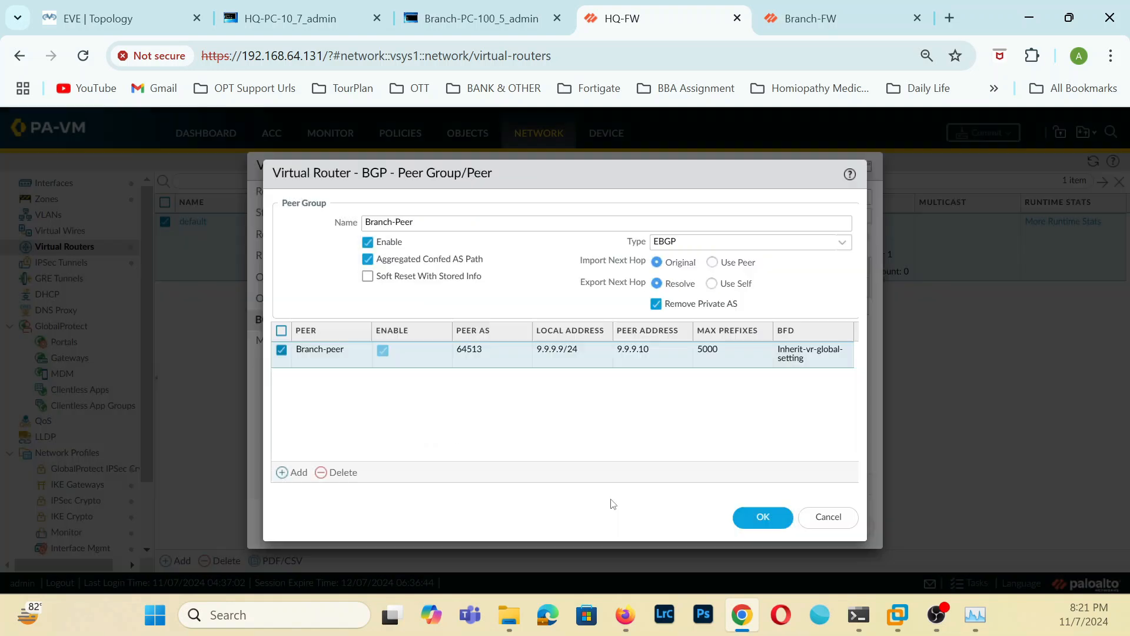
left_click(756, 524)
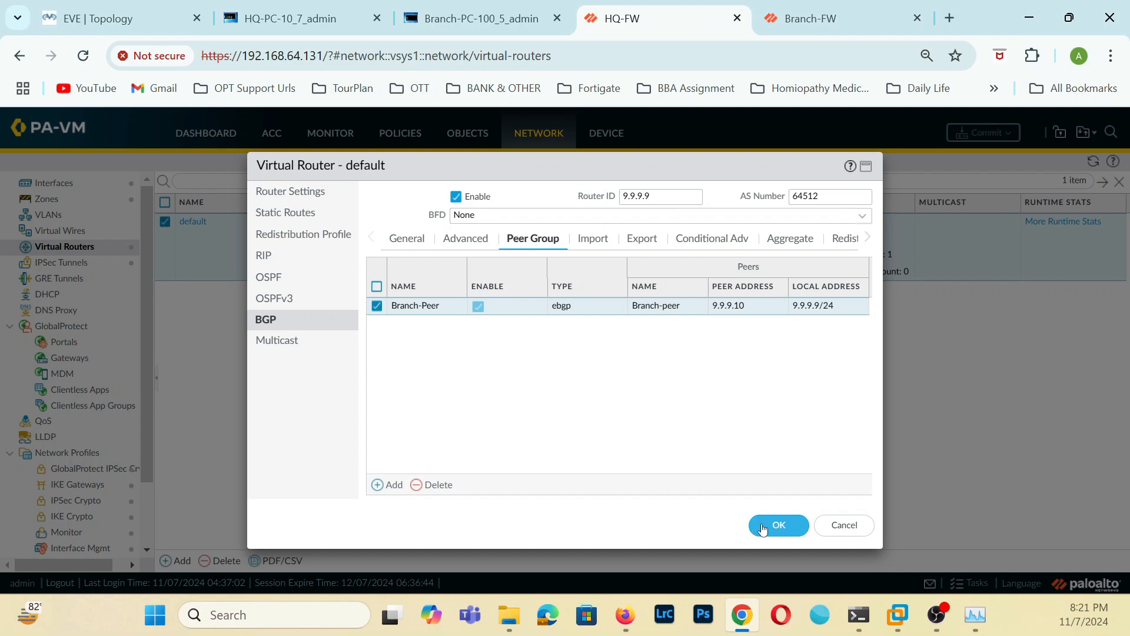
left_click(764, 525)
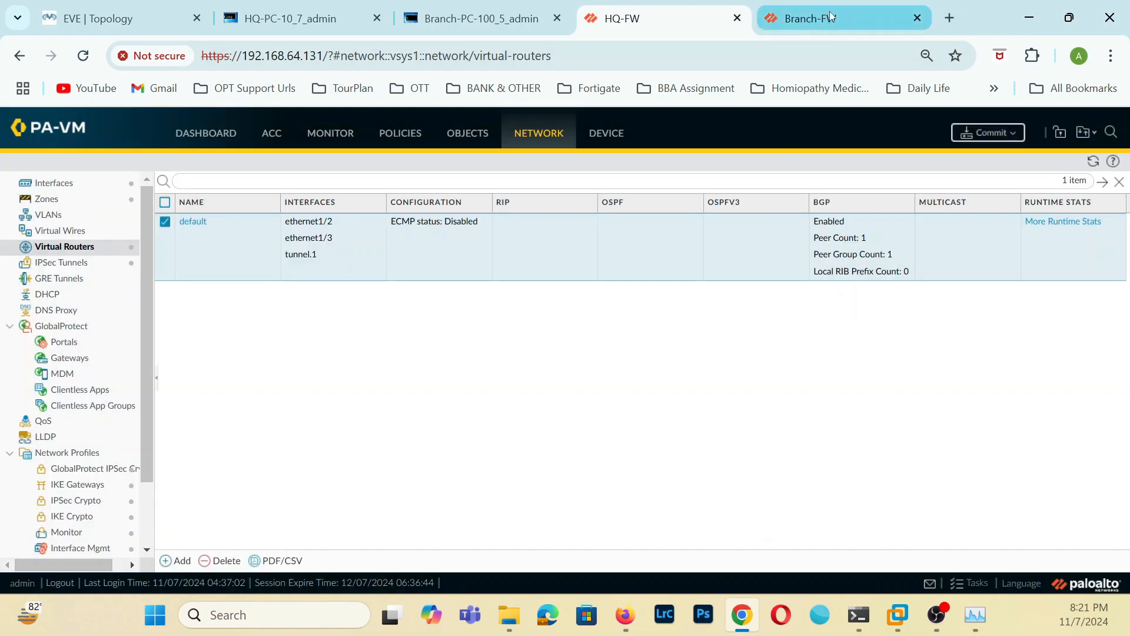
Commit all changes on HQ-FW.
left_click(829, 12)
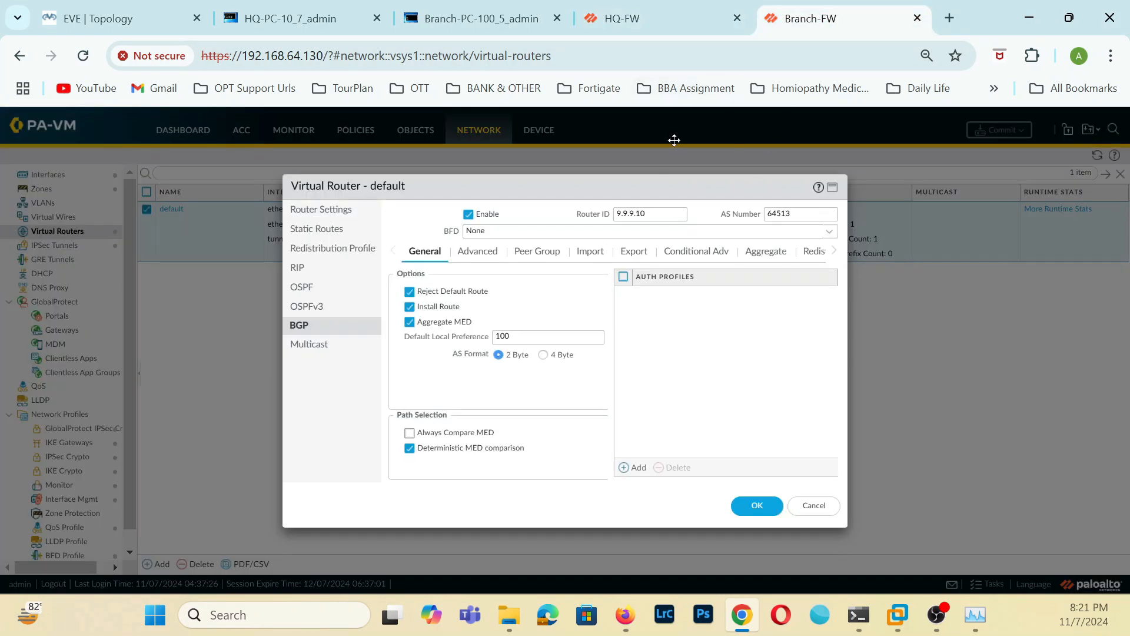
left_click(660, 19)
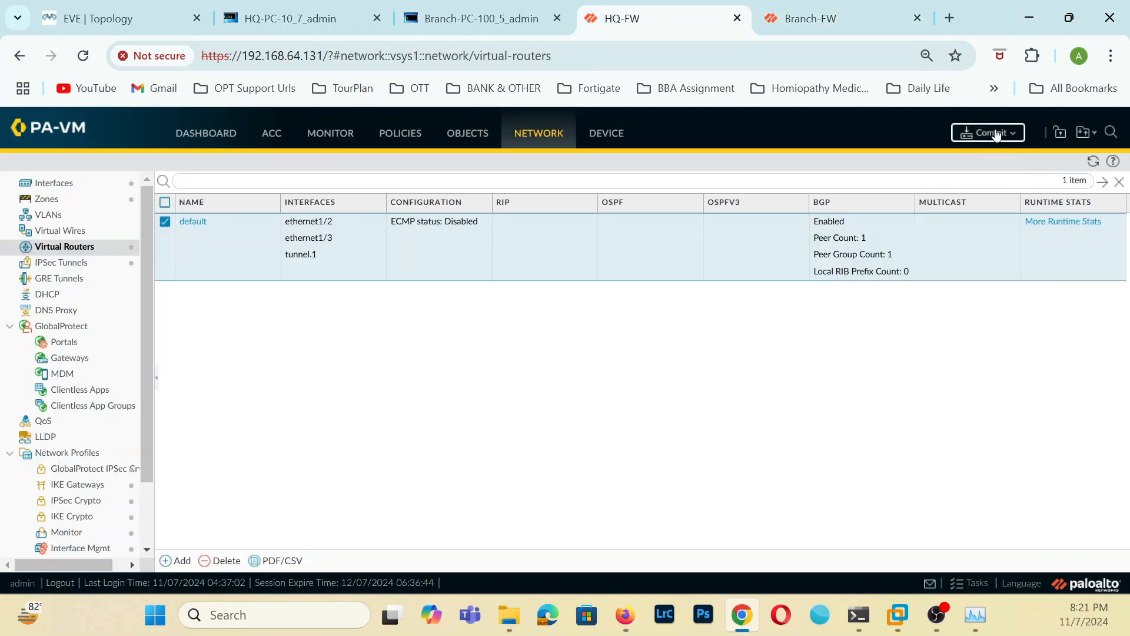
left_click(989, 133)
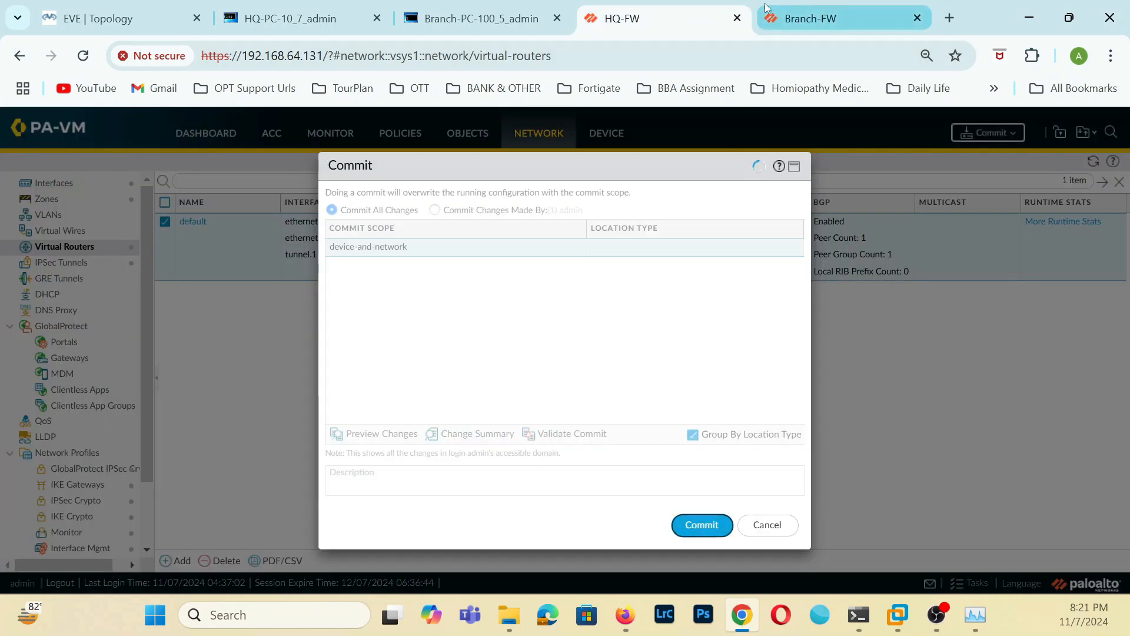
Review the HQ-Peer1 group and its HQ-Peer entry on Branch-FW, and save the default virtual router.
left_click(811, 13)
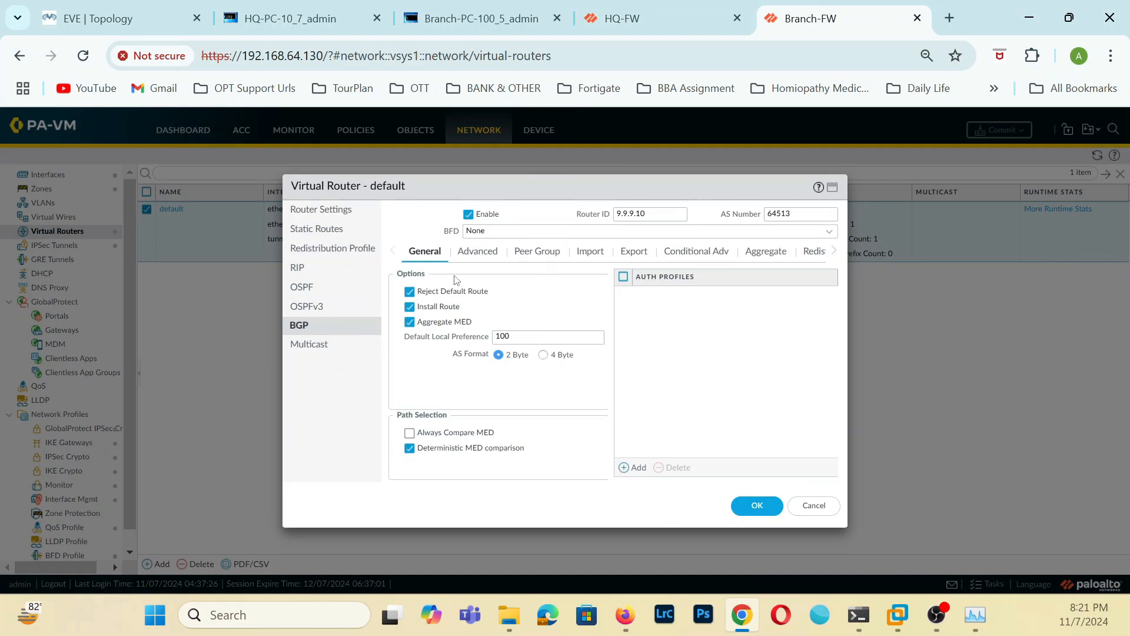
left_click(501, 251)
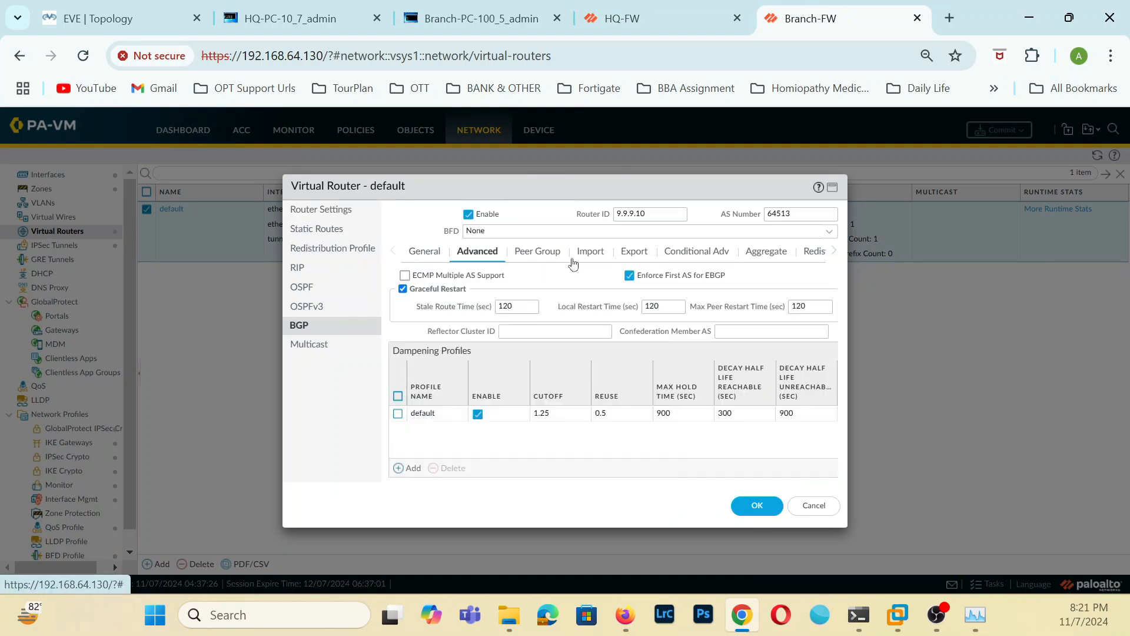
left_click(553, 252)
left_click(435, 313)
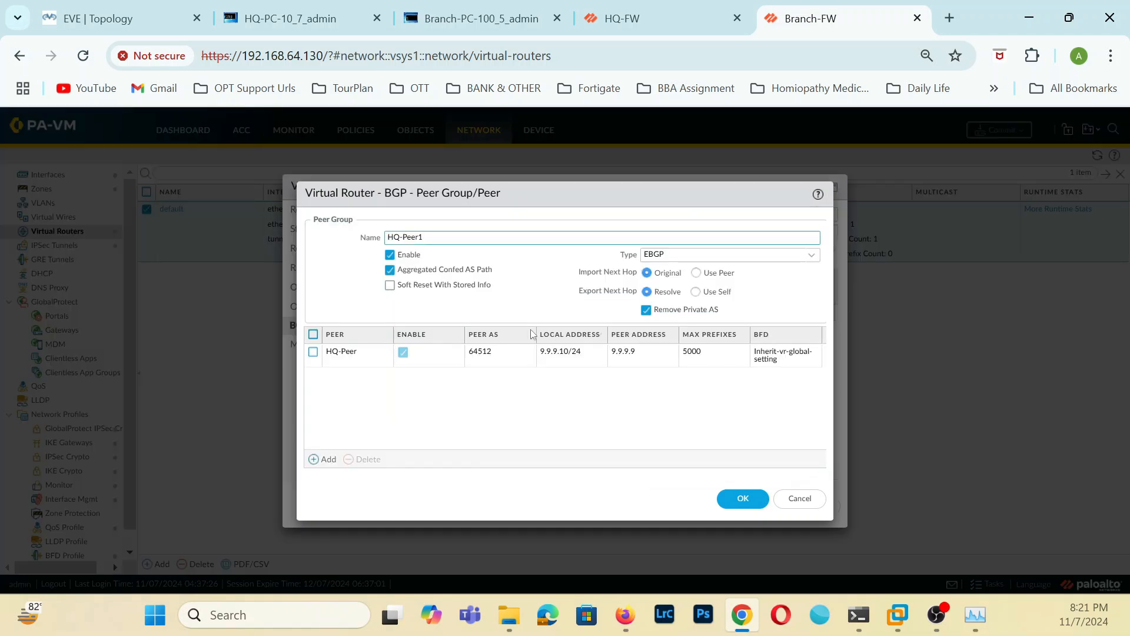
left_click(340, 353)
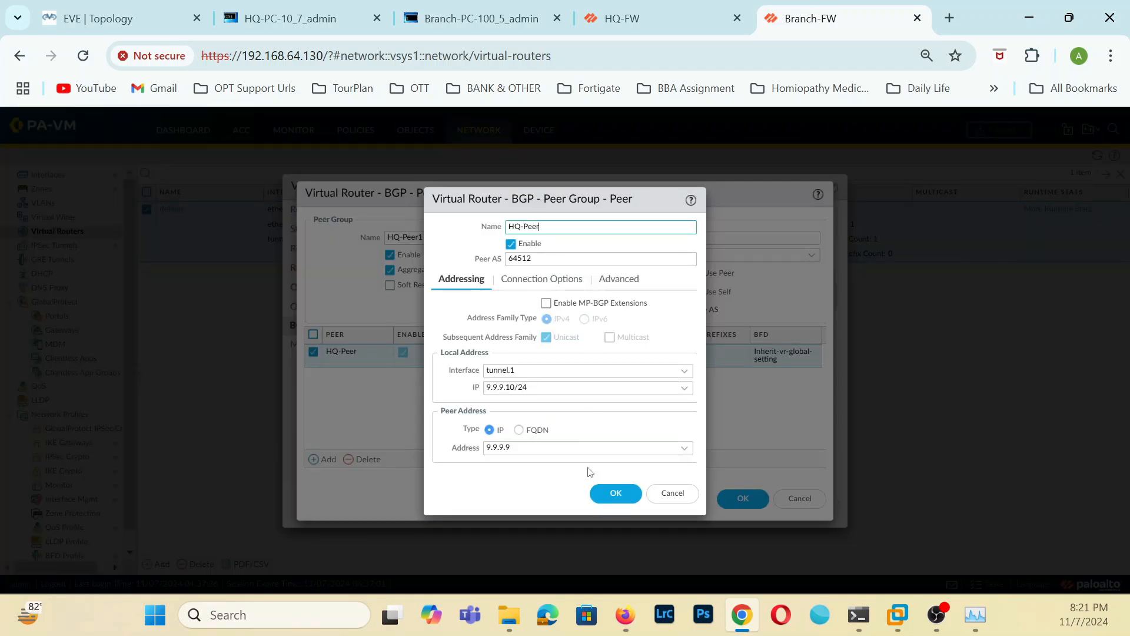
left_click(609, 493)
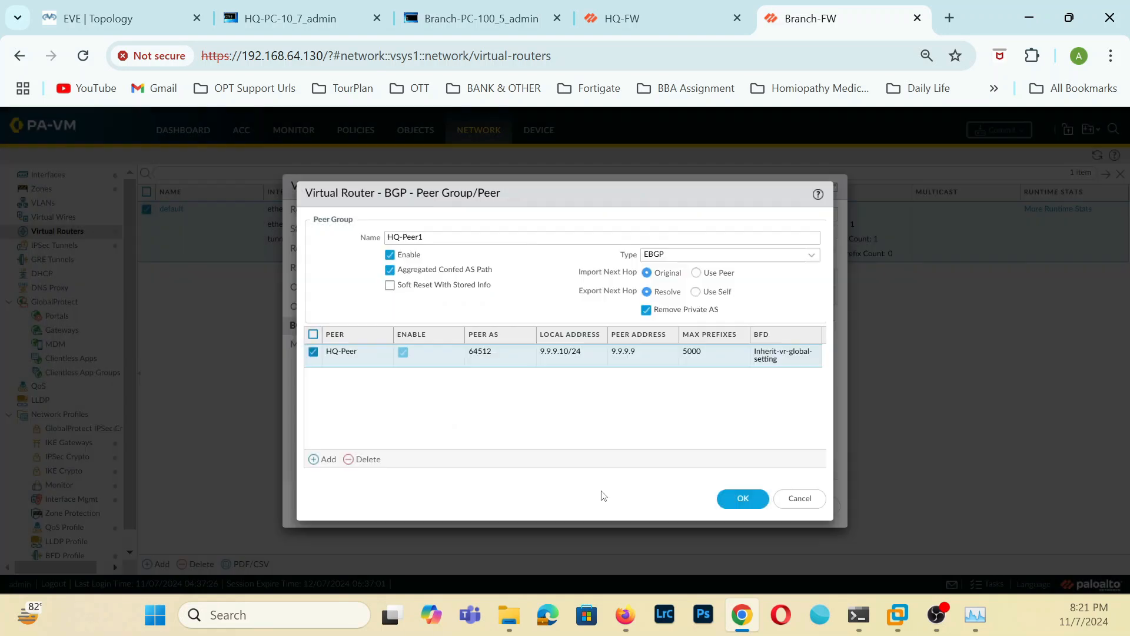
left_click(744, 505)
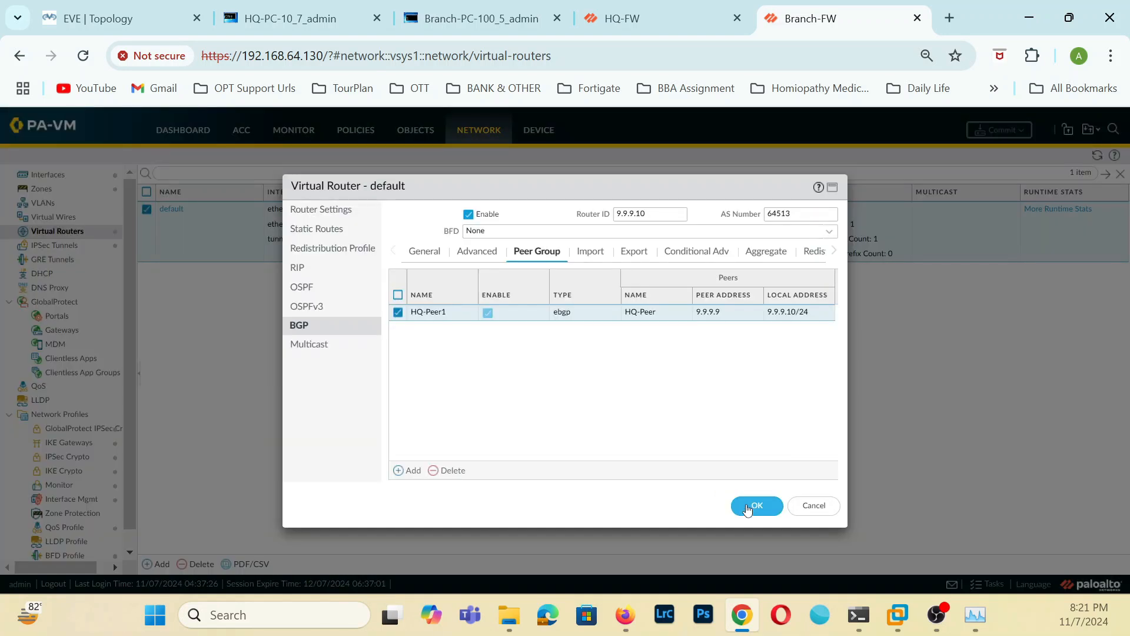
left_click(748, 508)
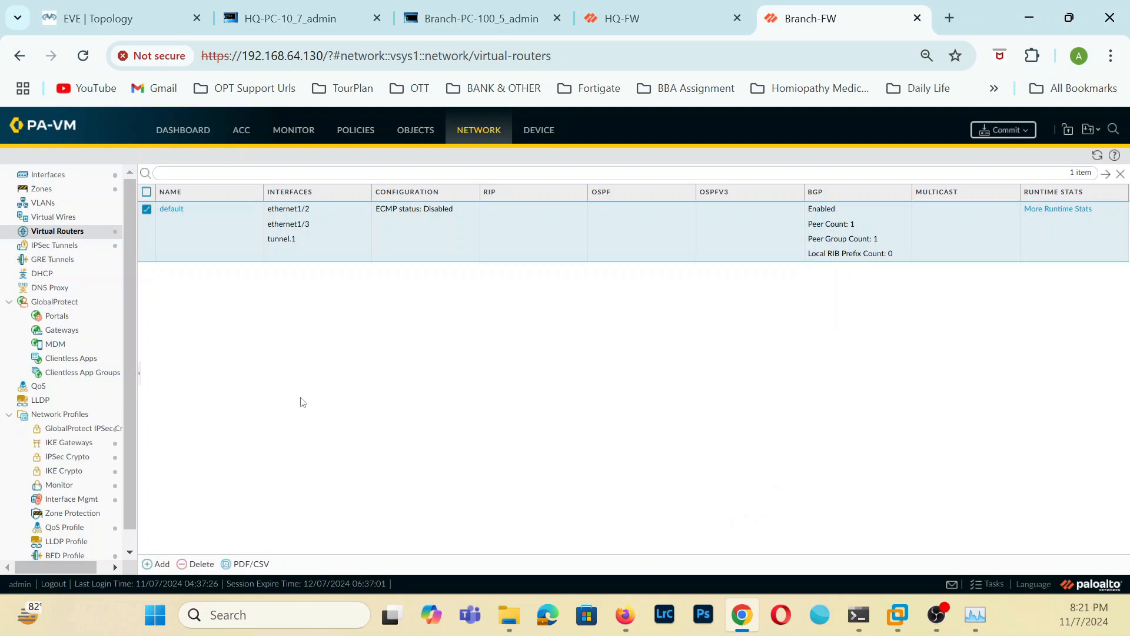
Commit all changes on Branch-FW and dismiss the commit status windows on Branch-FW and HQ-FW.
left_click(1014, 132)
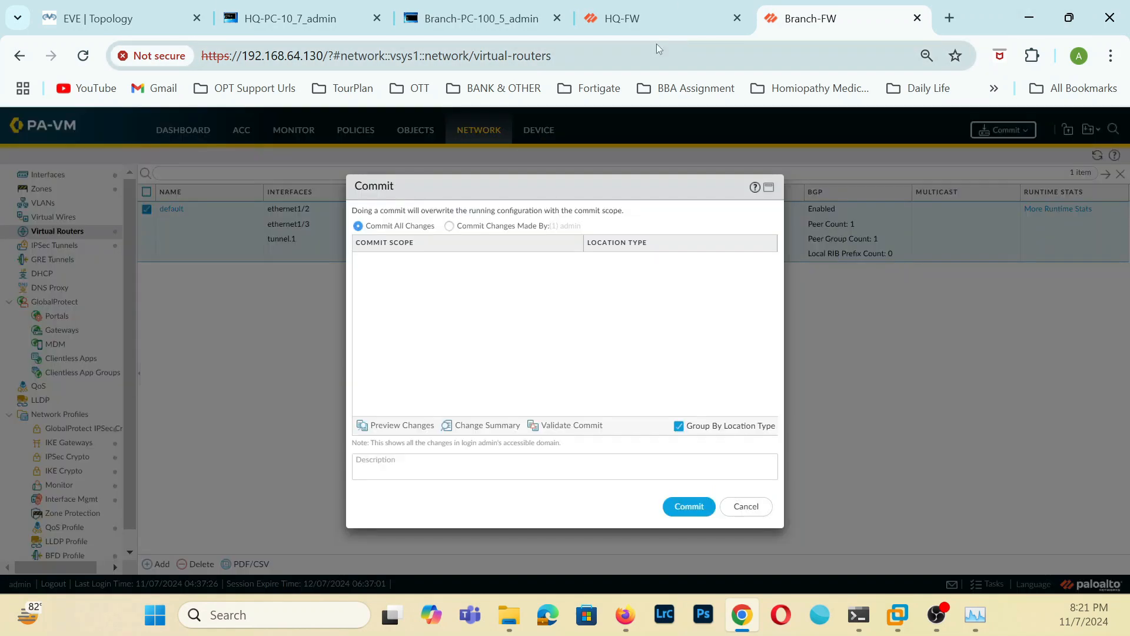
left_click(693, 508)
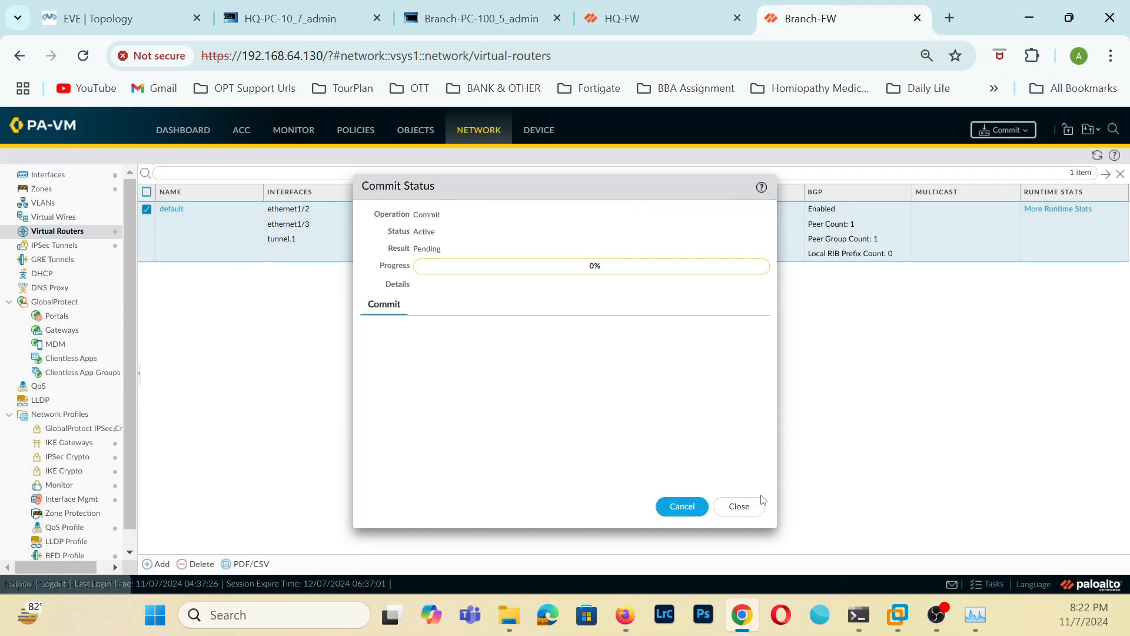
left_click(740, 506)
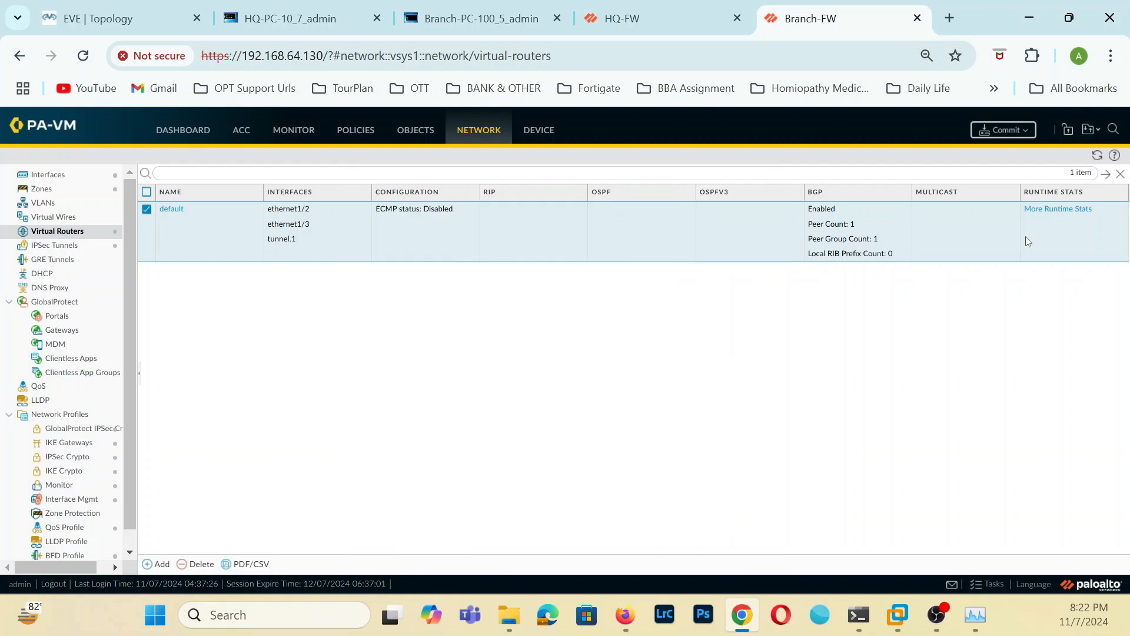
left_click(715, 19)
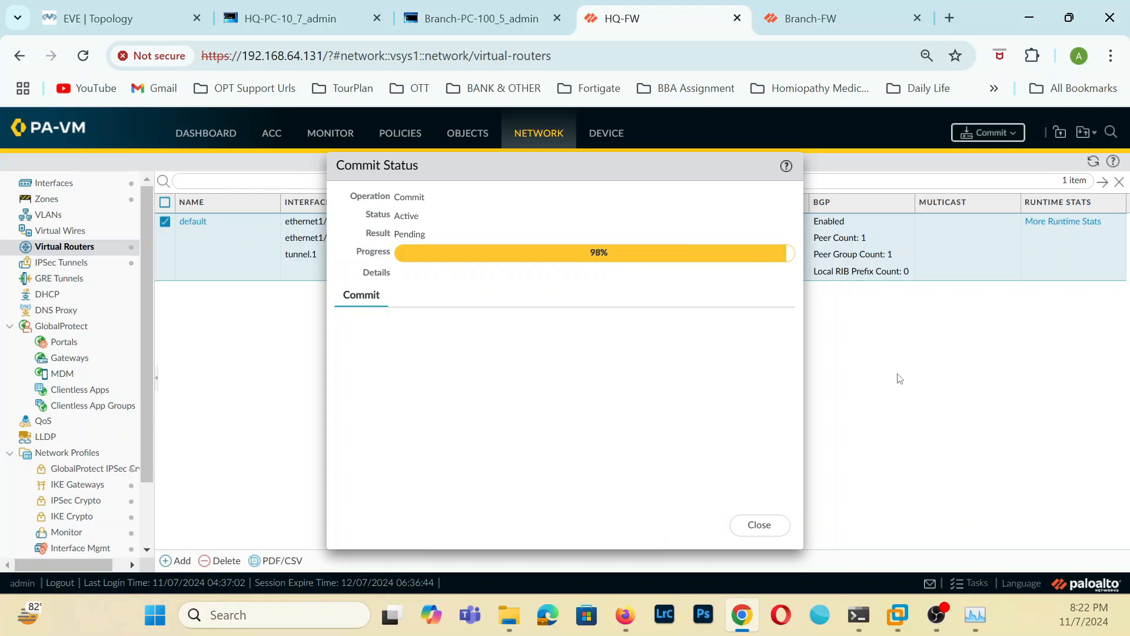
left_click(759, 525)
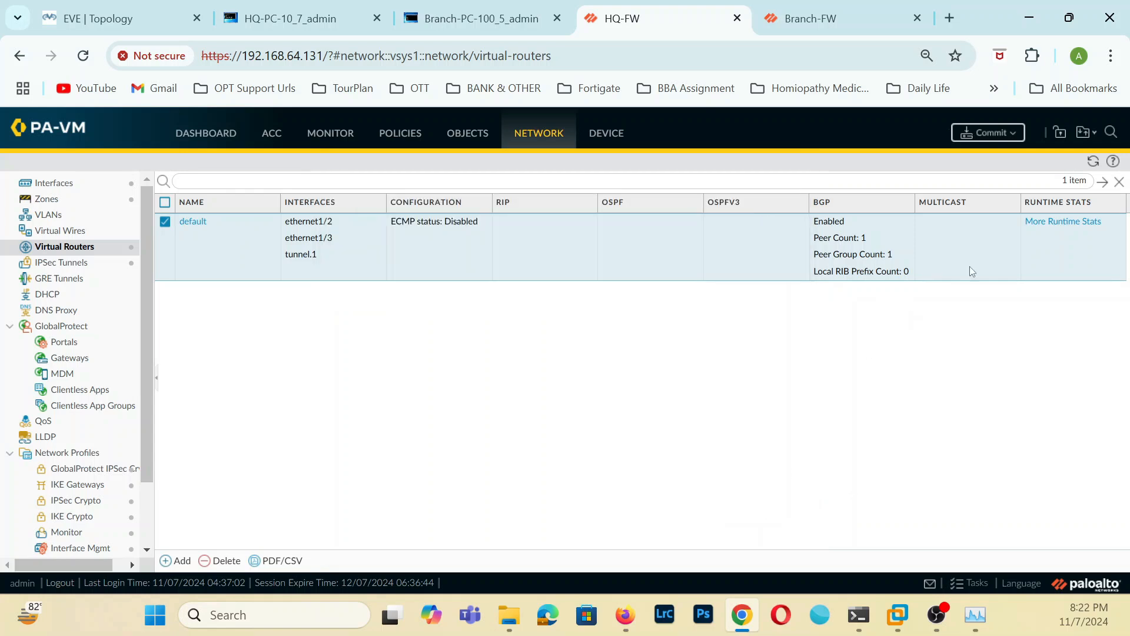
Check the BGP peer status in the default virtual router's runtime statistics on HQ-FW.
left_click(1045, 222)
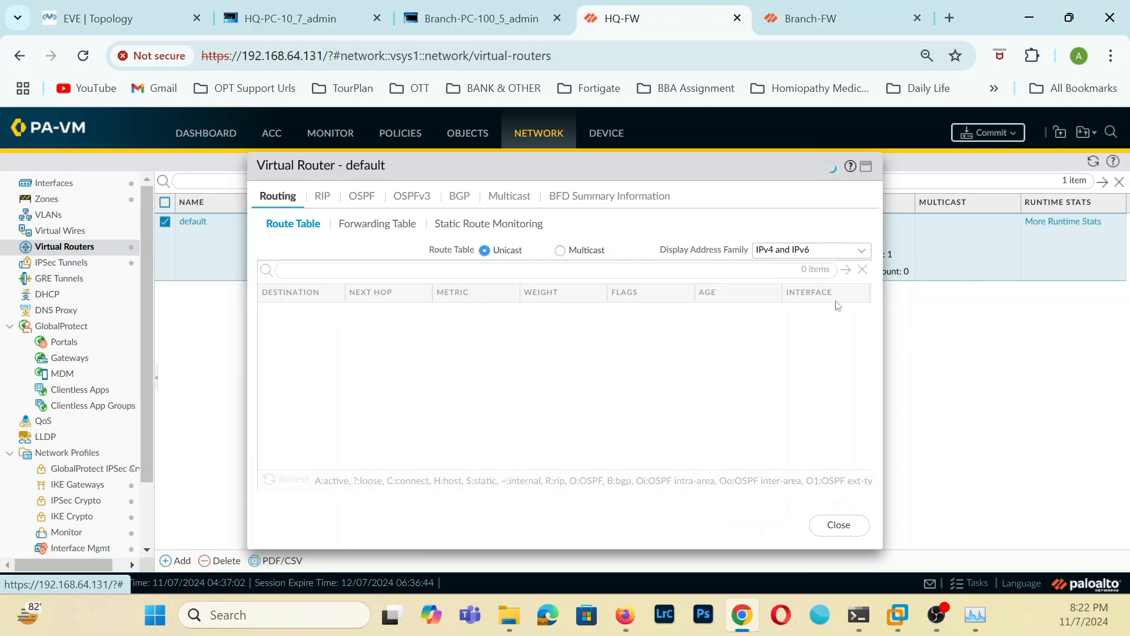
left_click(461, 200)
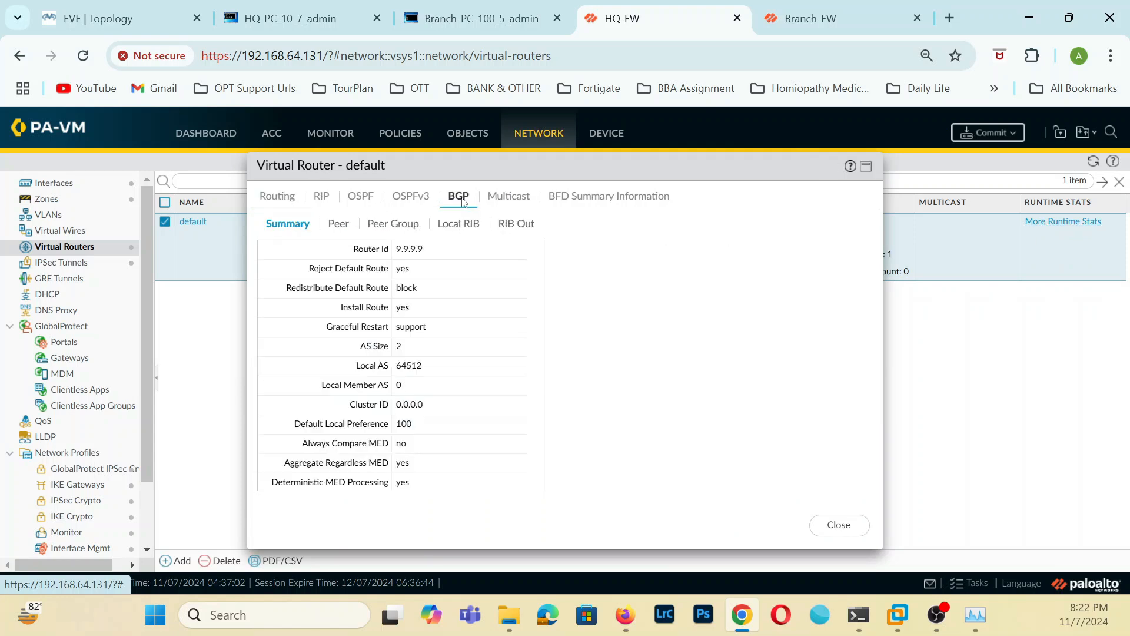
left_click(340, 224)
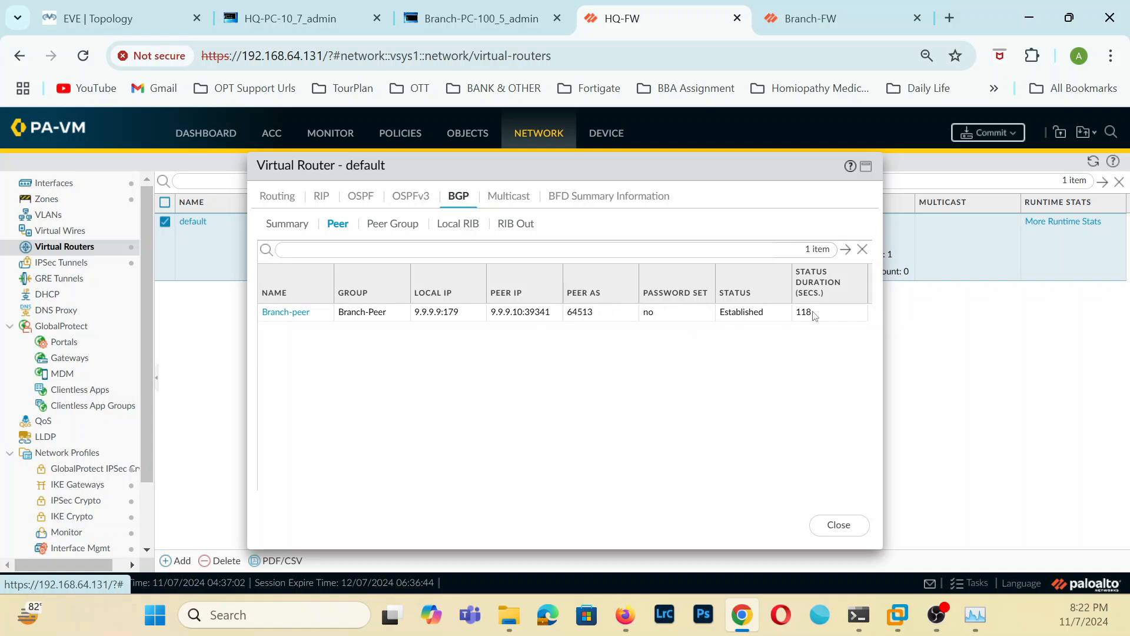
Check the BGP summary and peer status in the default virtual router's runtime statistics on Branch-FW.
left_click(864, 9)
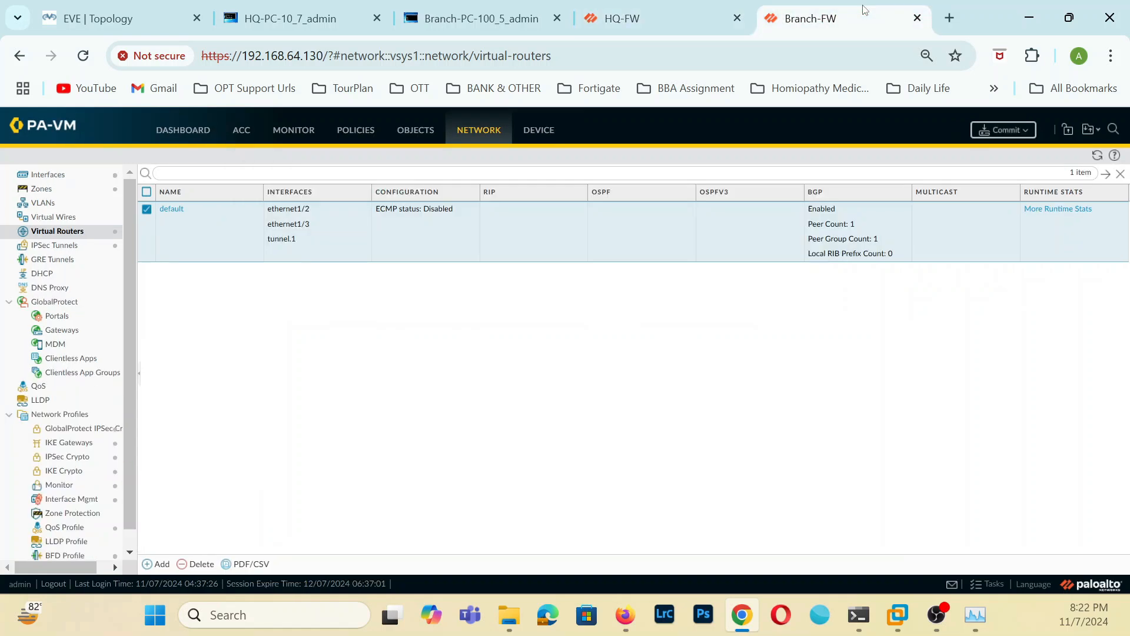
left_click(183, 211)
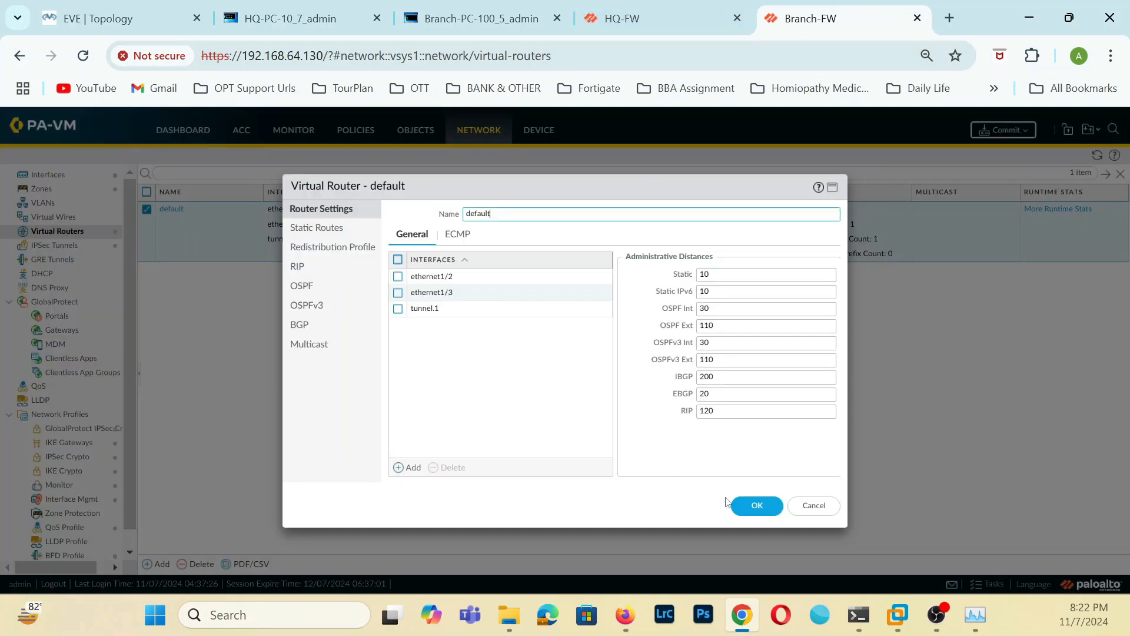
left_click(814, 505)
left_click(1064, 213)
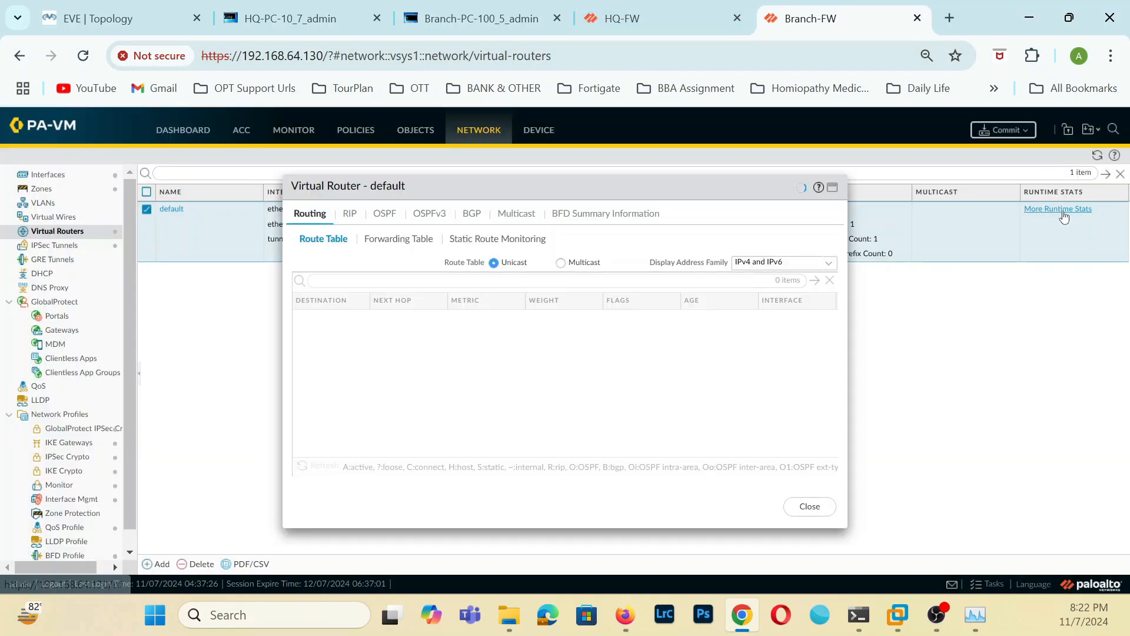
left_click(468, 213)
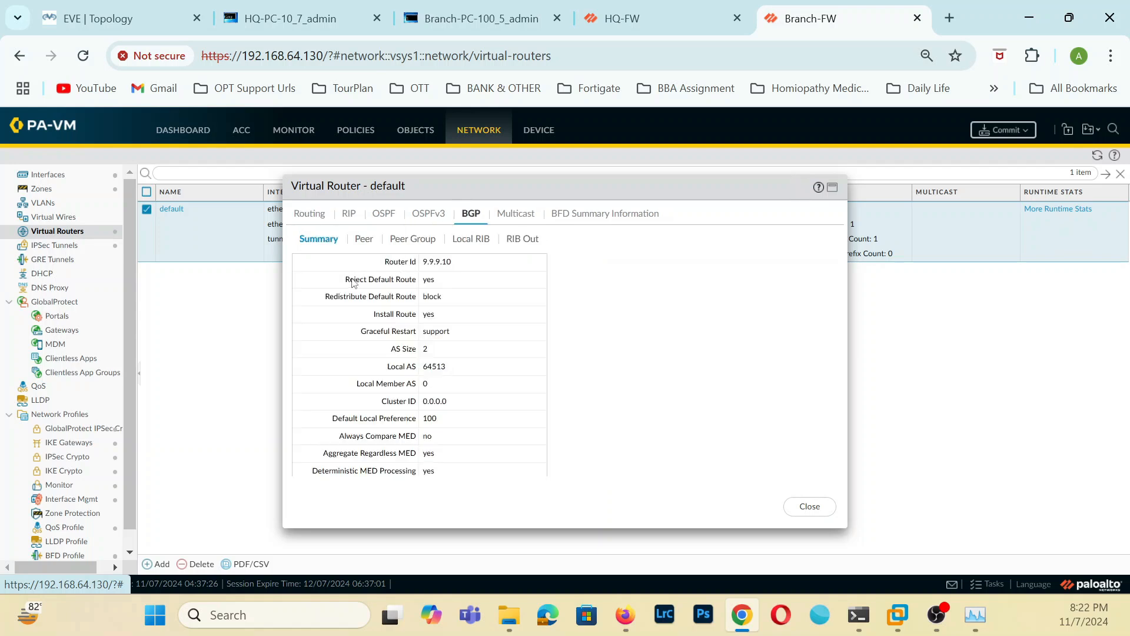
left_click(364, 239)
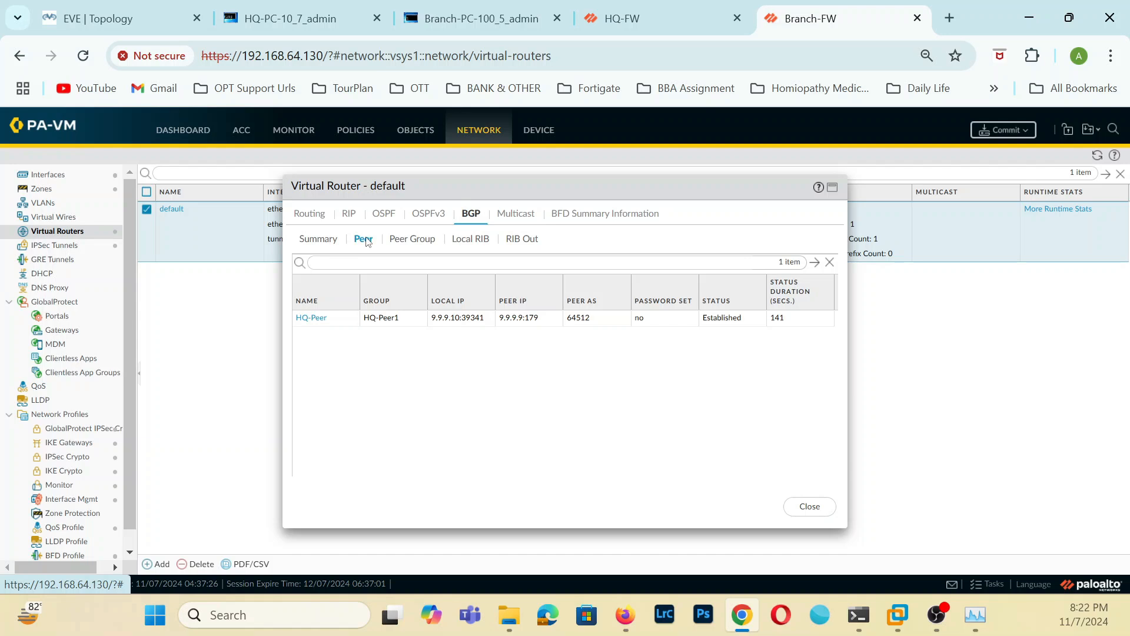
left_click(320, 239)
left_click(367, 246)
left_click(820, 514)
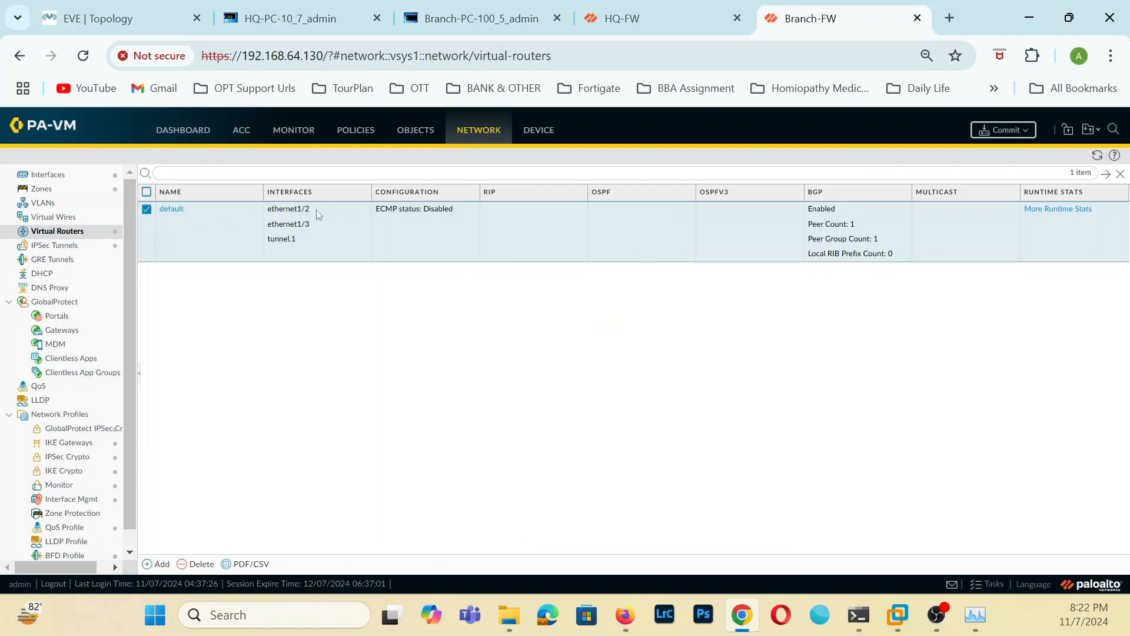
On HQ-FW, add an IPv4 redistribution profile named HQRoute-BGP to the default virtual router.
left_click(661, 16)
left_click(828, 525)
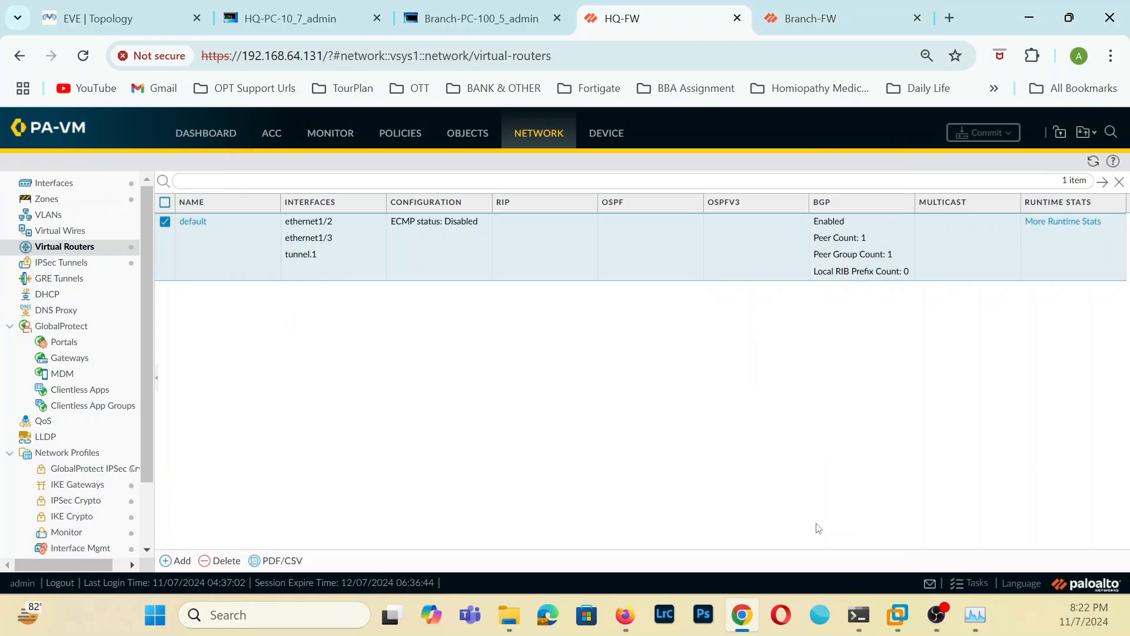
left_click(193, 222)
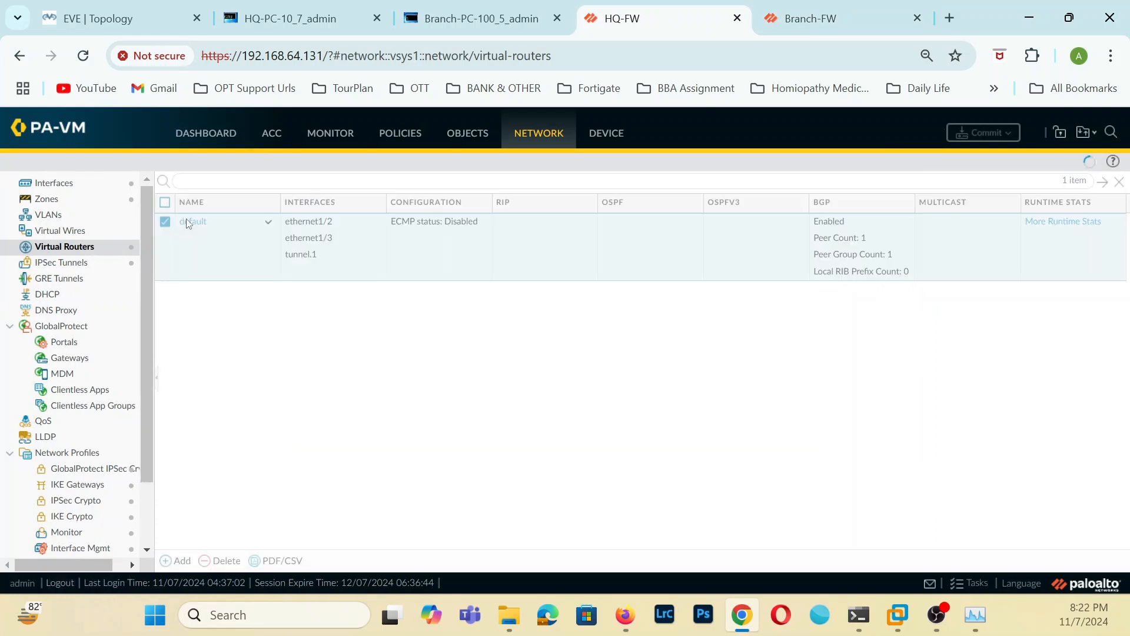
left_click(303, 234)
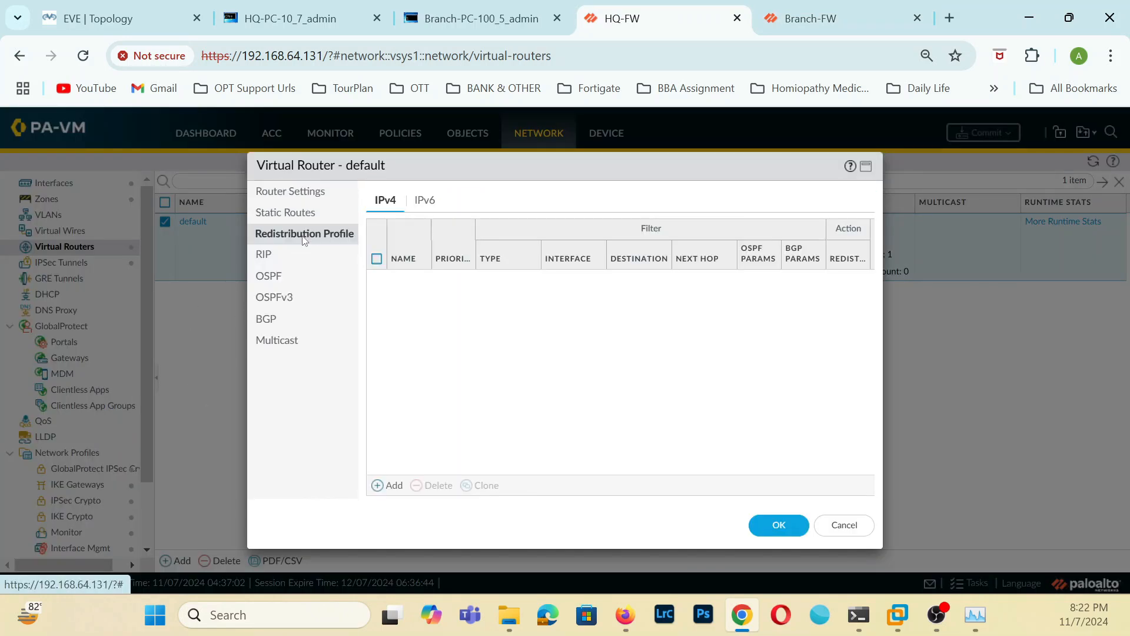
left_click(389, 485)
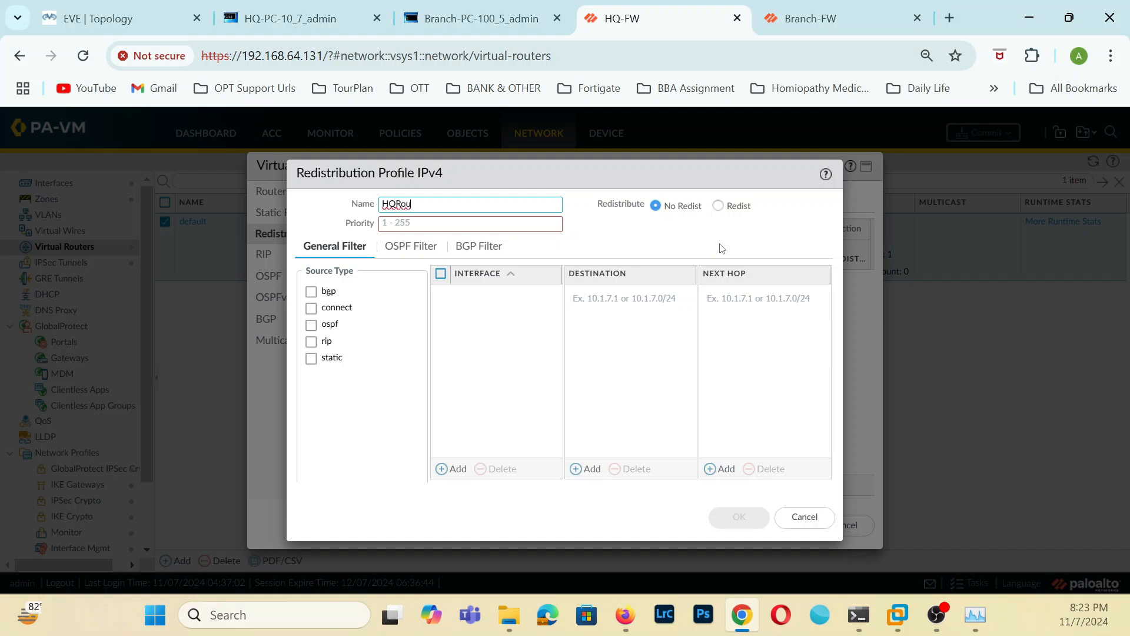
type("tr")
key("super+shift+s")
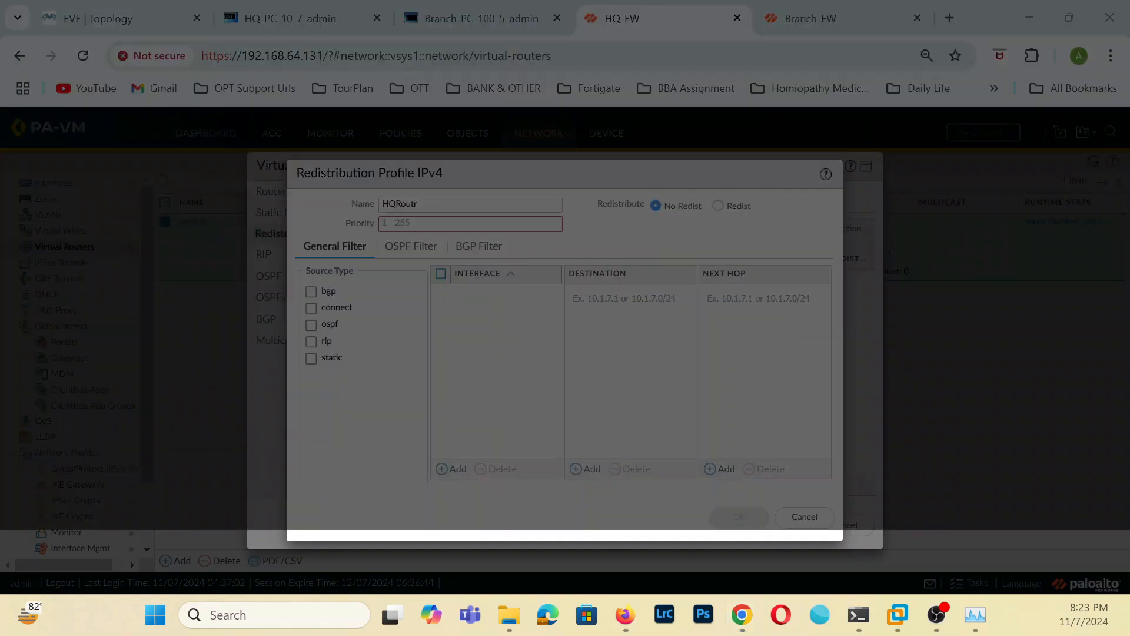
key("Escape")
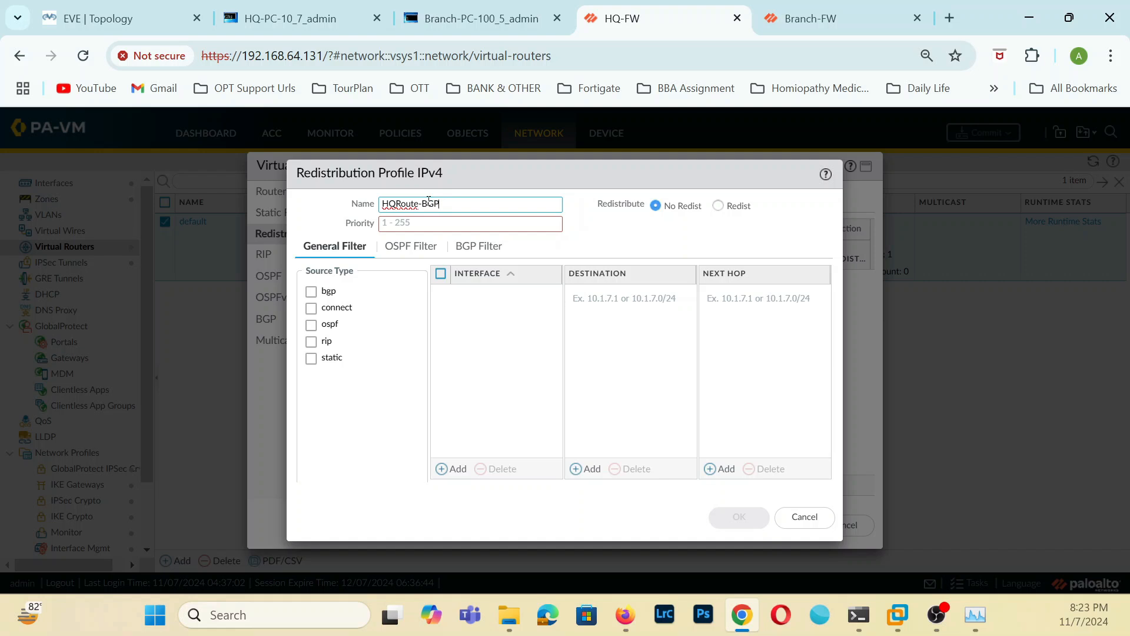
Give the HQRoute-BGP profile priority 10 and source type connect, and save the profile and virtual router.
left_click(430, 222)
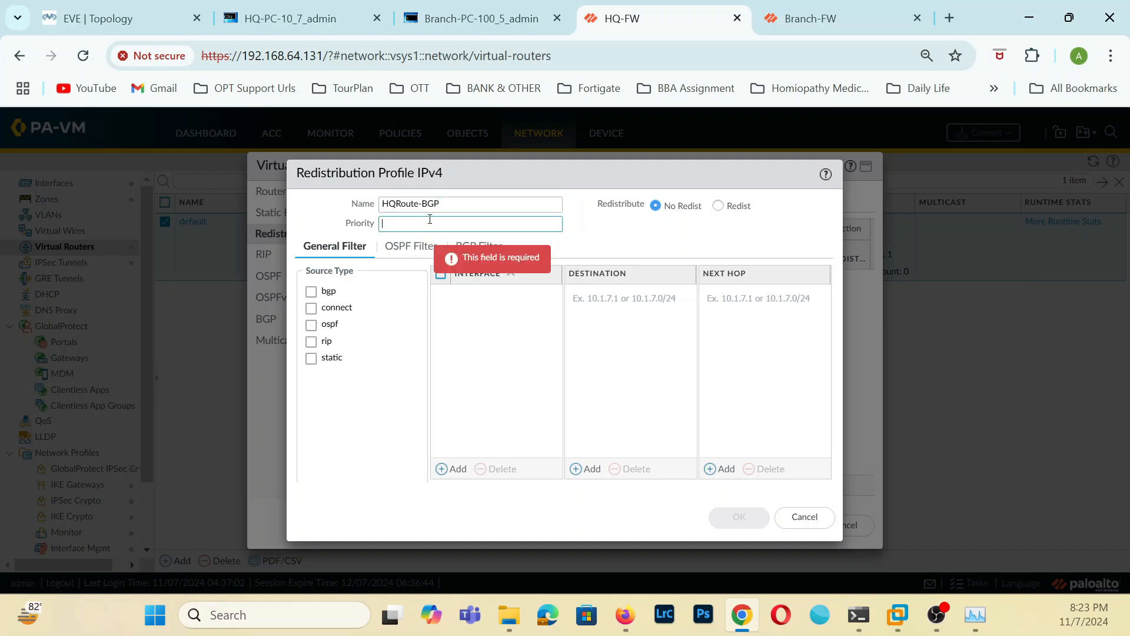
type("10")
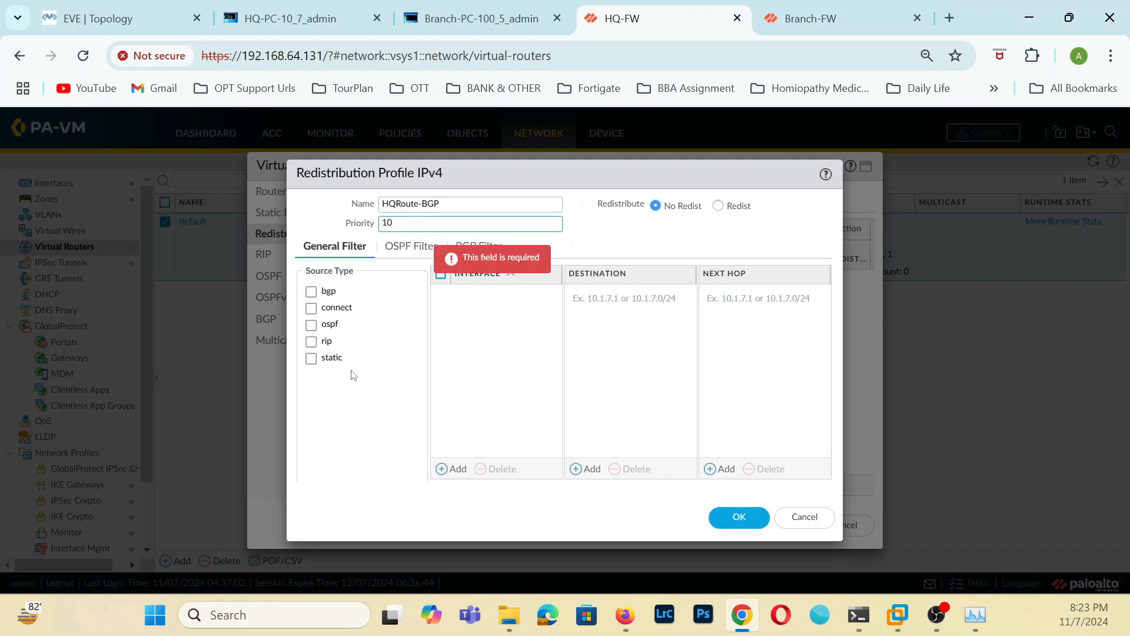
left_click(370, 361)
left_click(312, 309)
left_click(310, 355)
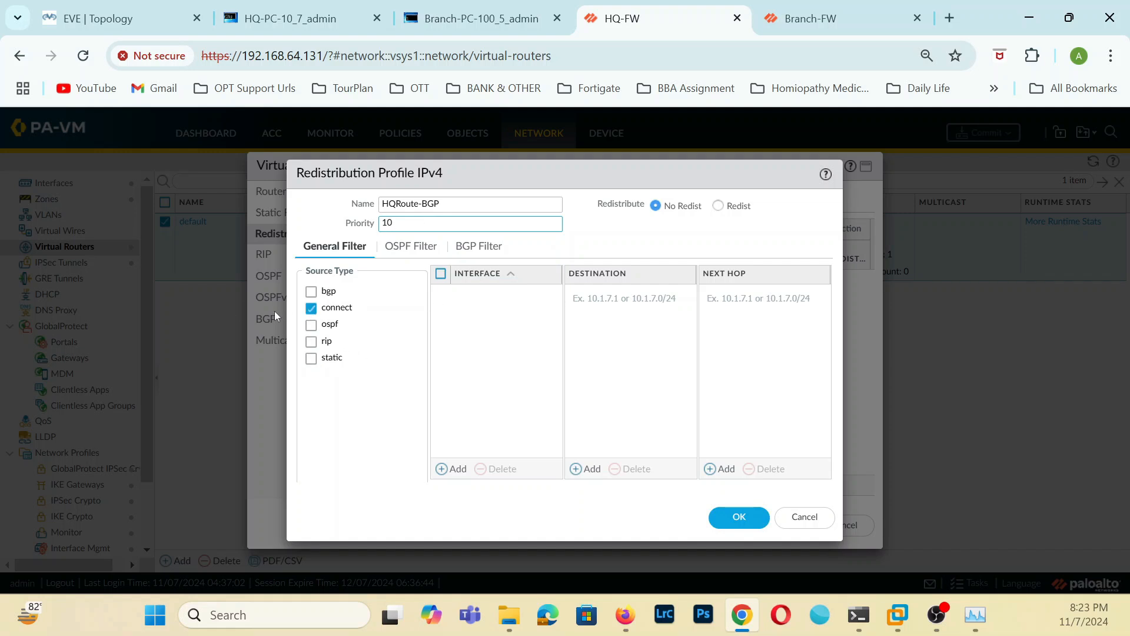
left_click(118, 18)
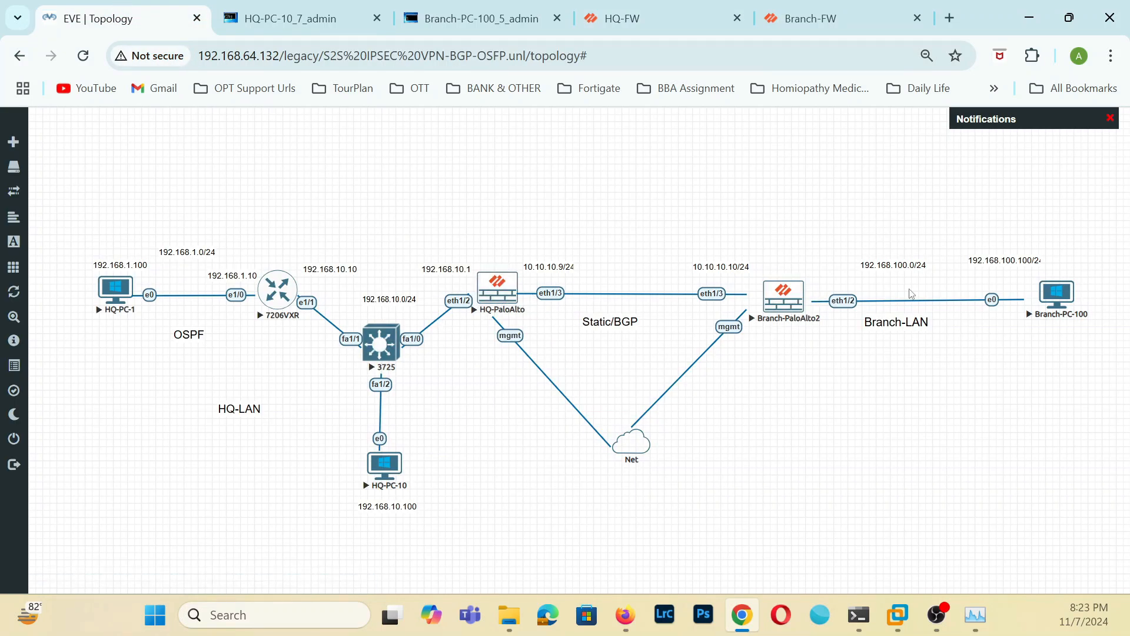
left_click(672, 29)
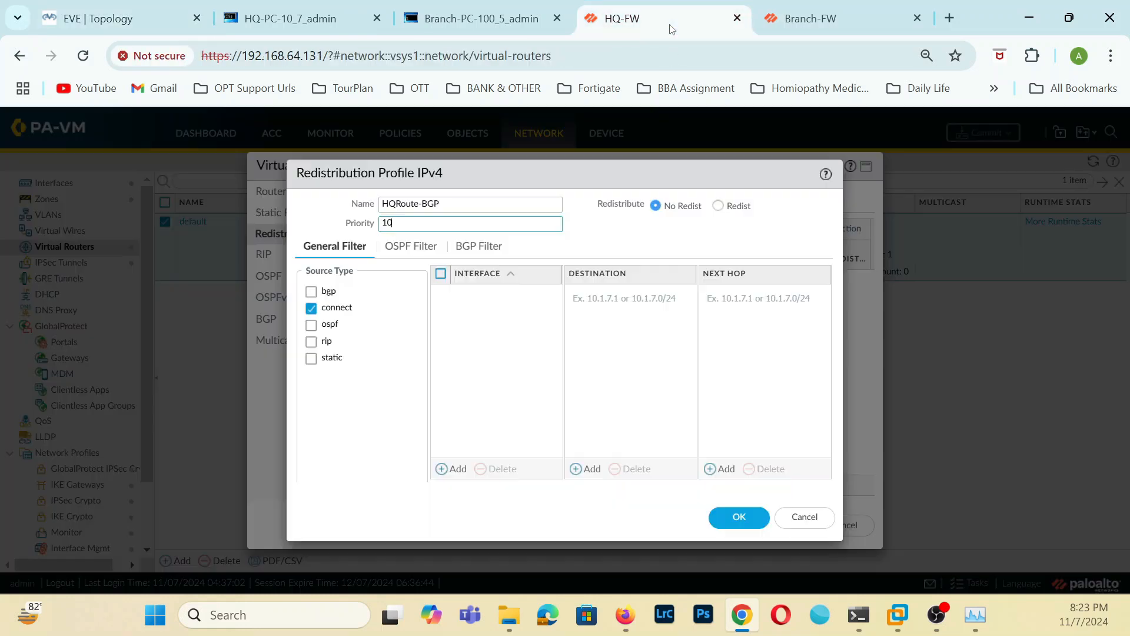
left_click(739, 517)
left_click(779, 525)
On Branch-FW, add IPv4 redistribution profile Branch-BGP with priority 10 and source type connect to the default virtual router and save it.
left_click(832, 18)
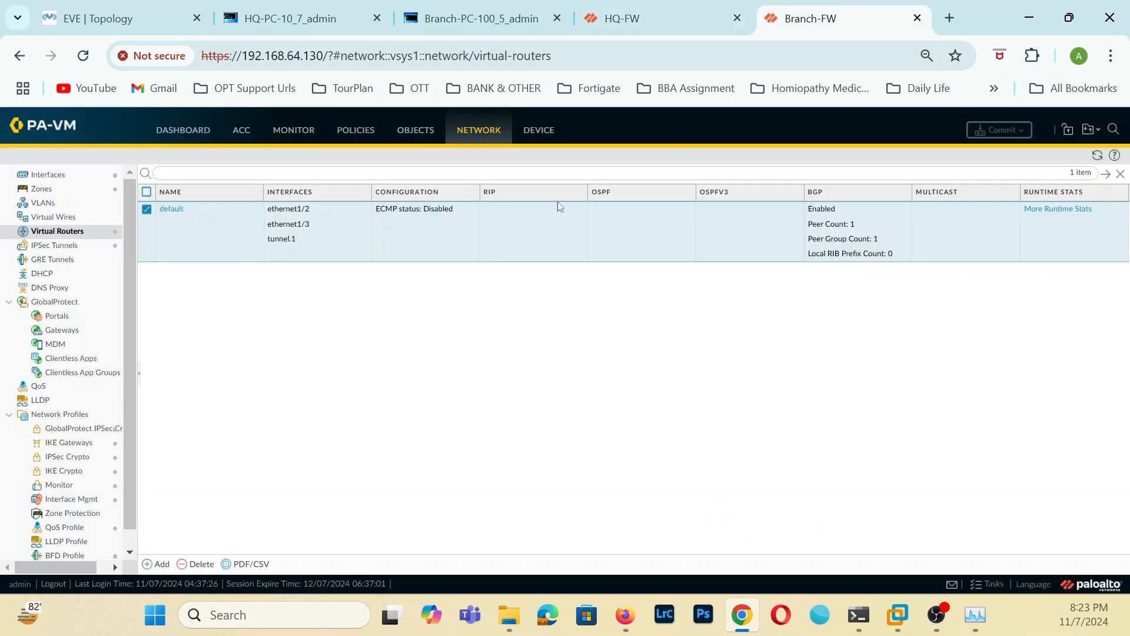
left_click(171, 209)
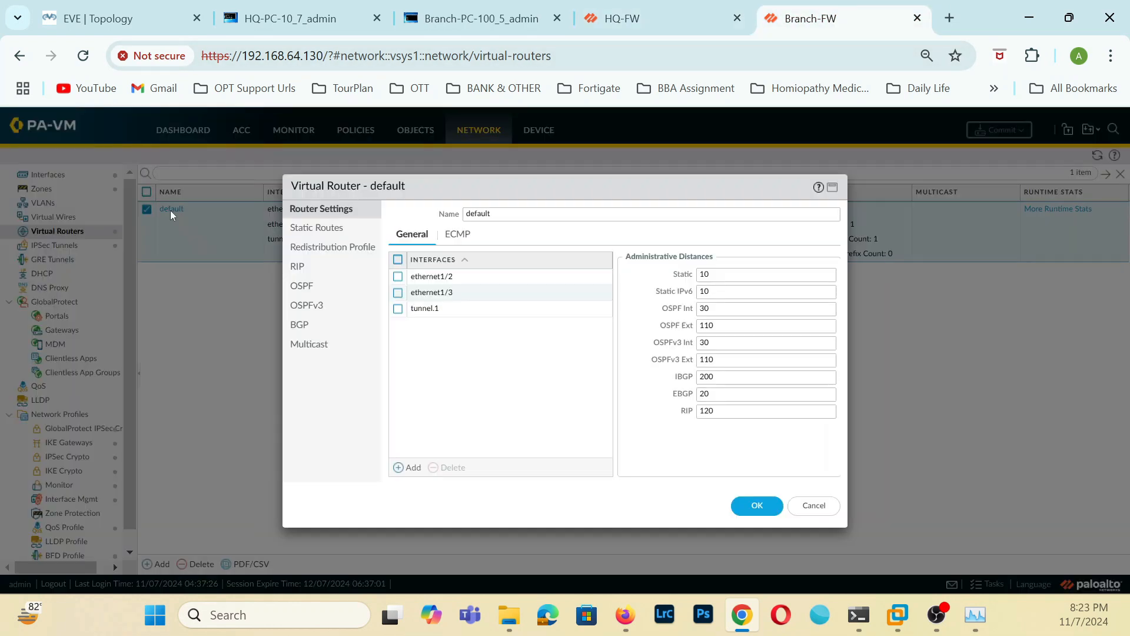
left_click(325, 249)
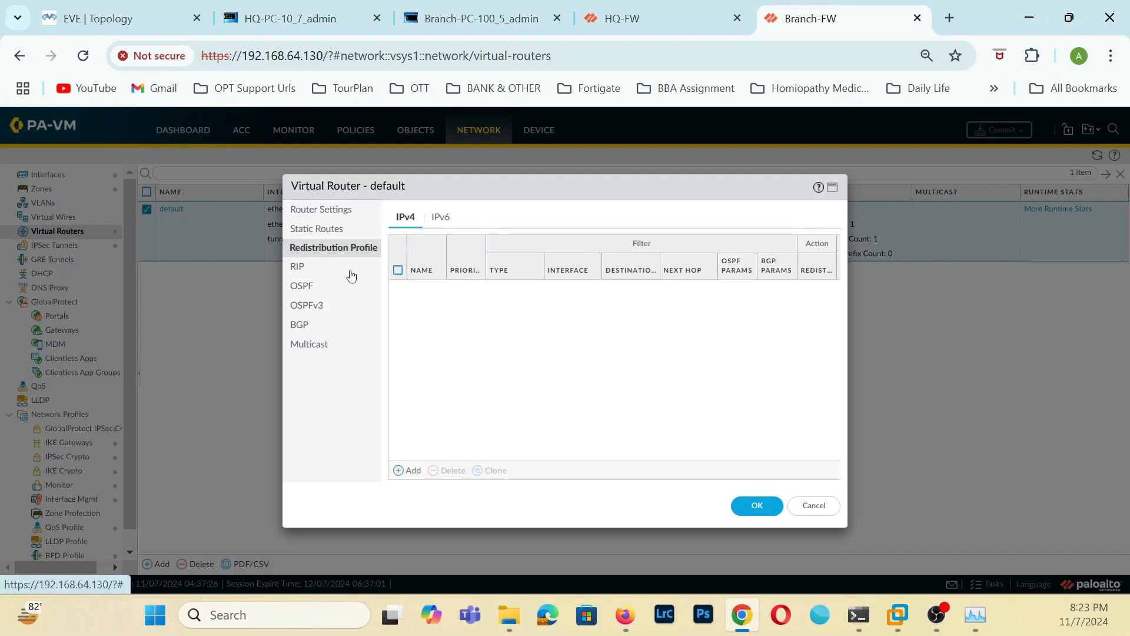
left_click(412, 470)
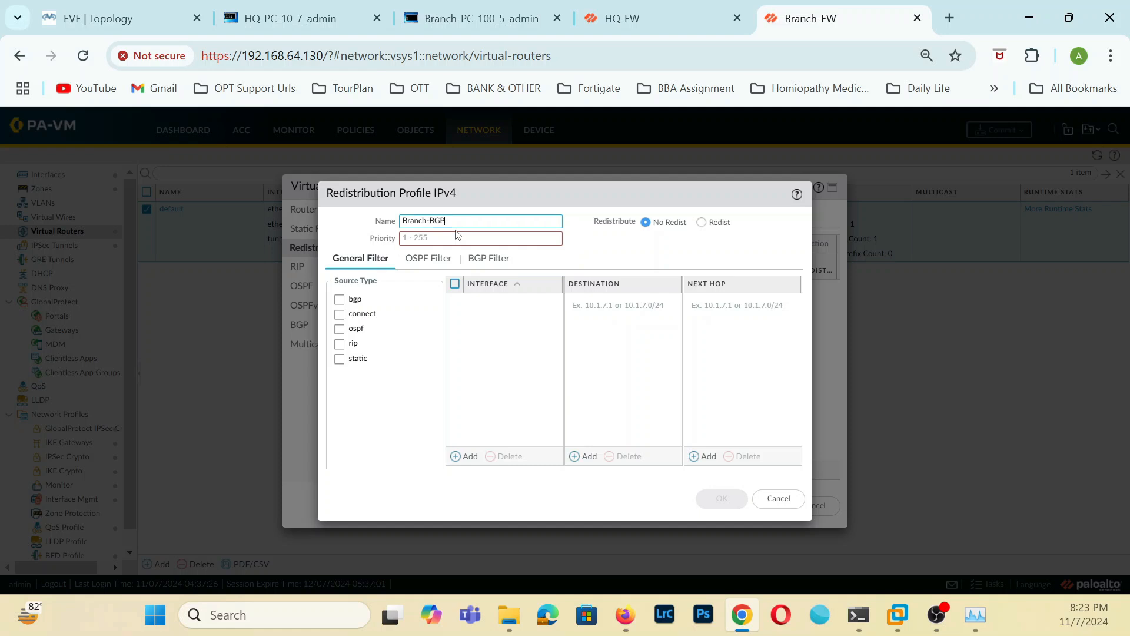
left_click(446, 233)
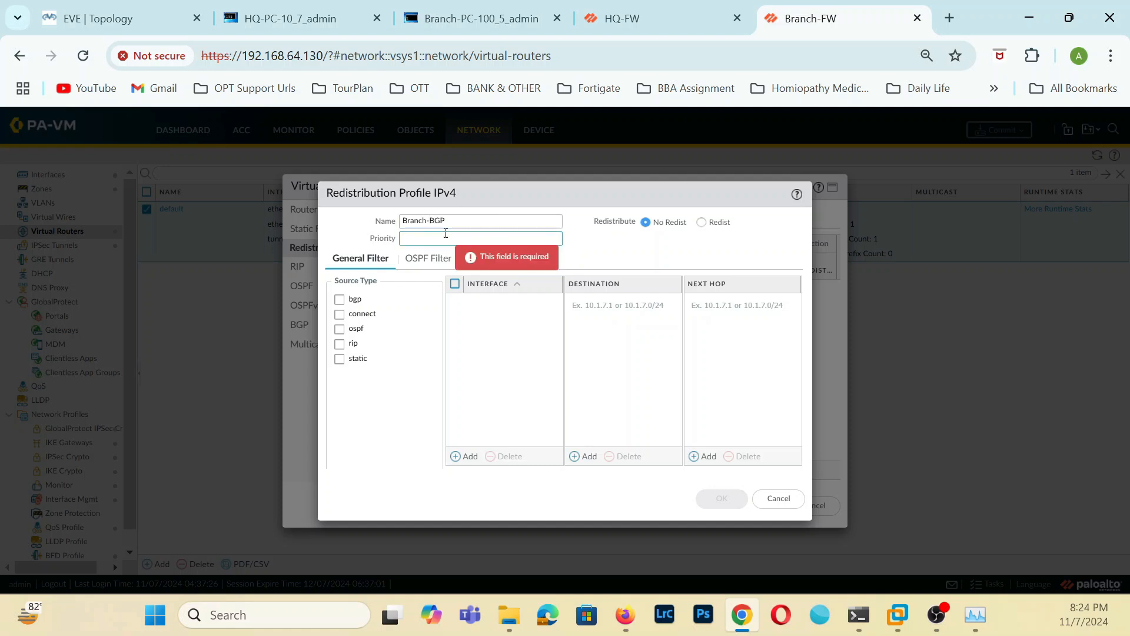
type("10")
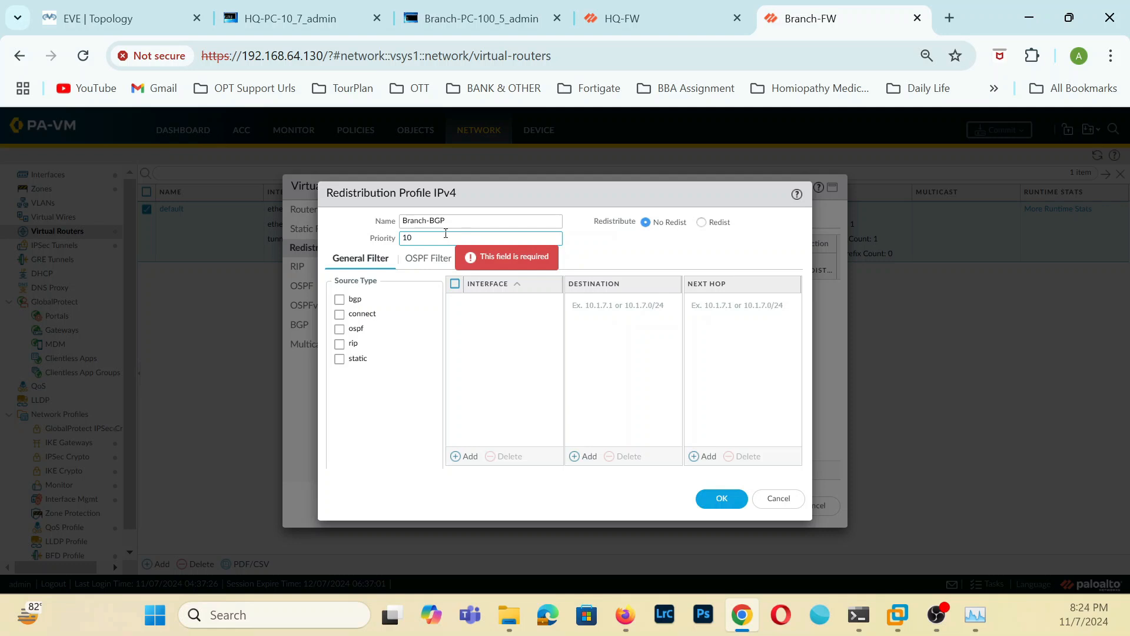
left_click(339, 314)
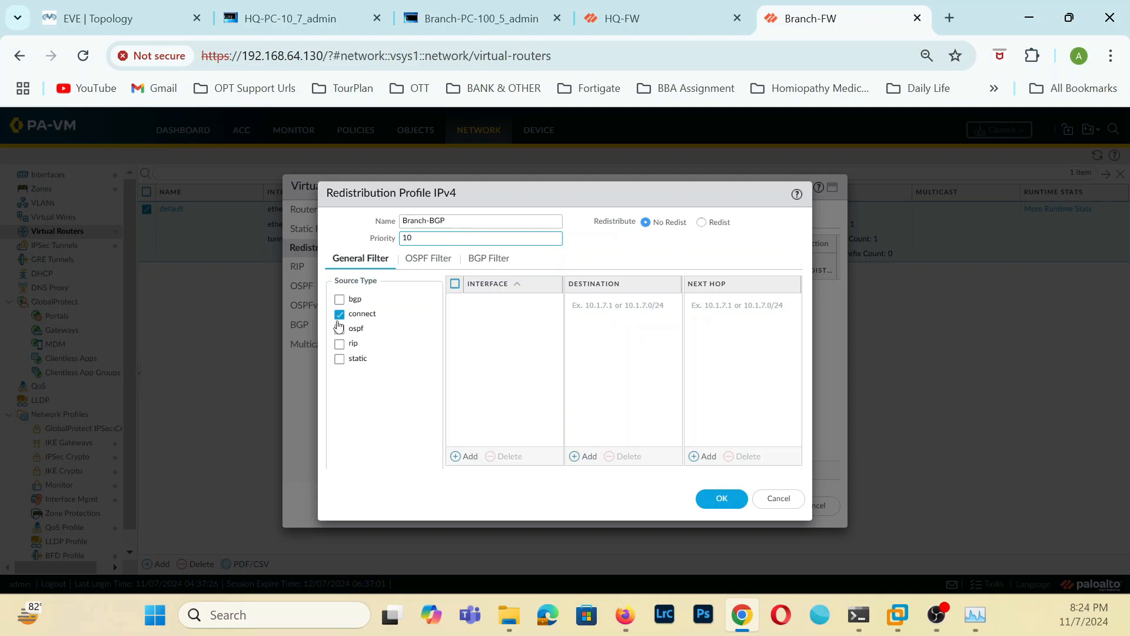
left_click(709, 502)
left_click(768, 510)
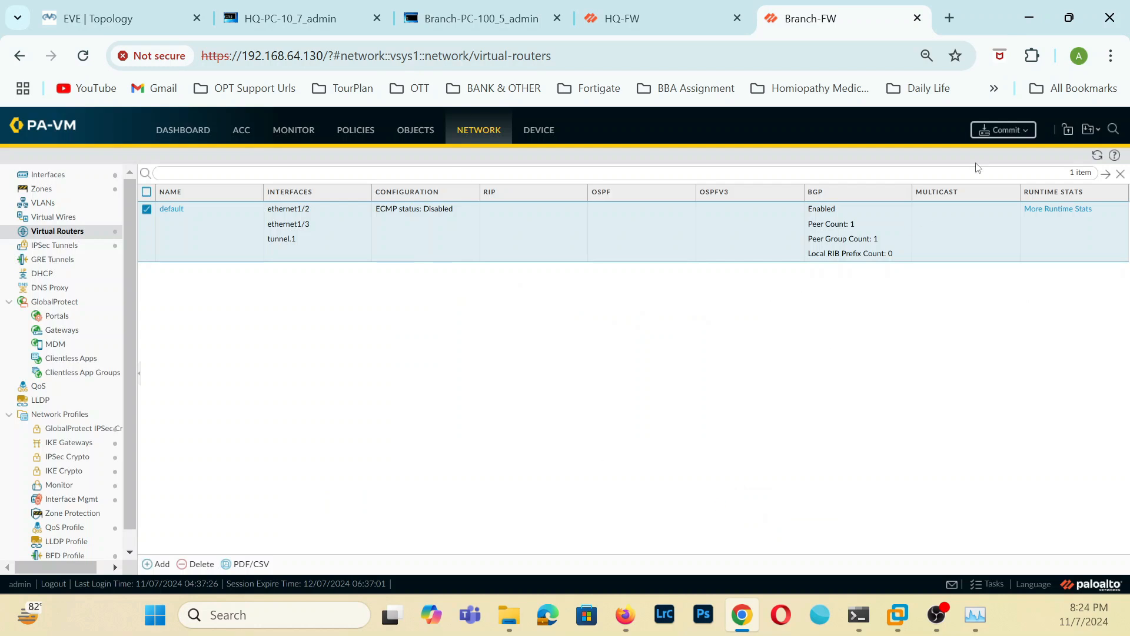
Commit all changes on HQ-FW and Branch-FW, opening the IPSec tunnel list on HQ-FW between the two commits.
left_click(1003, 129)
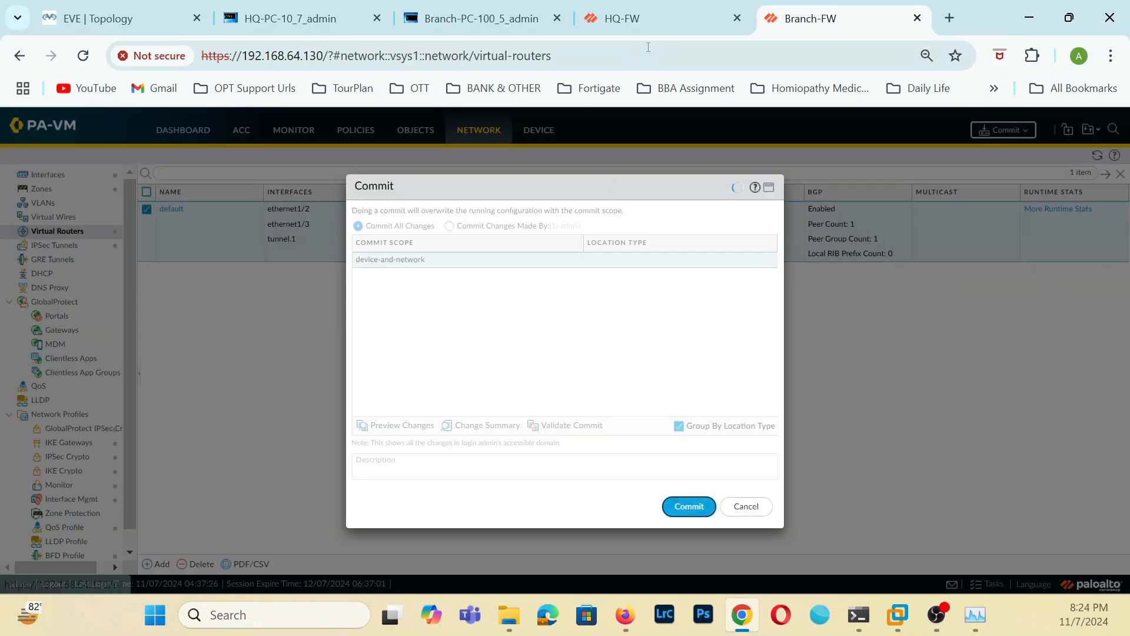
left_click(672, 22)
left_click(980, 132)
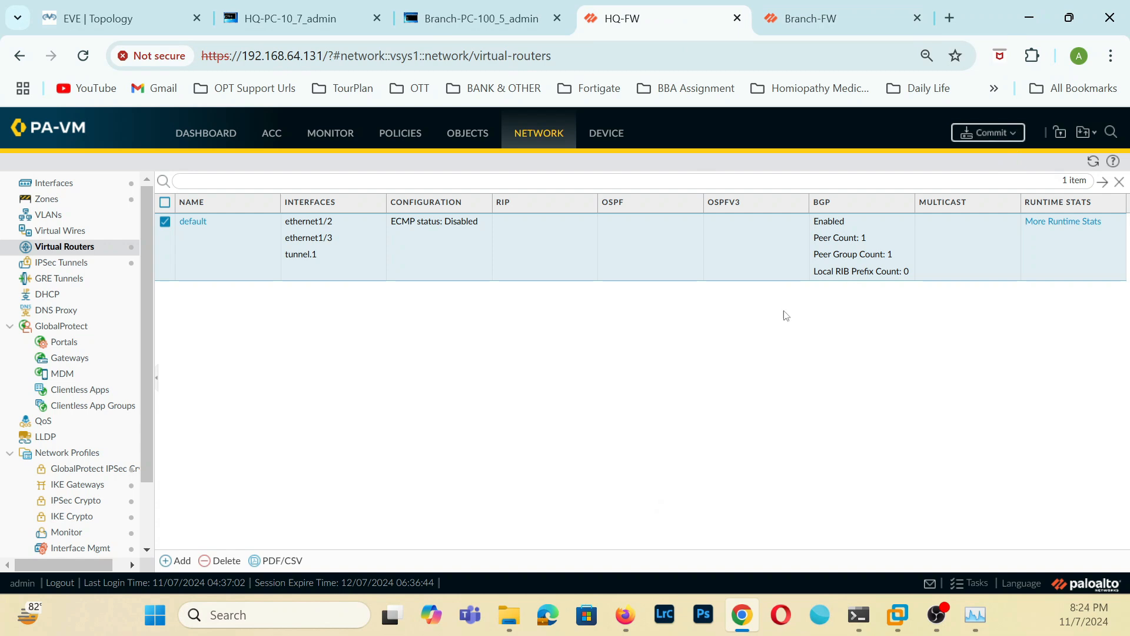
left_click(698, 527)
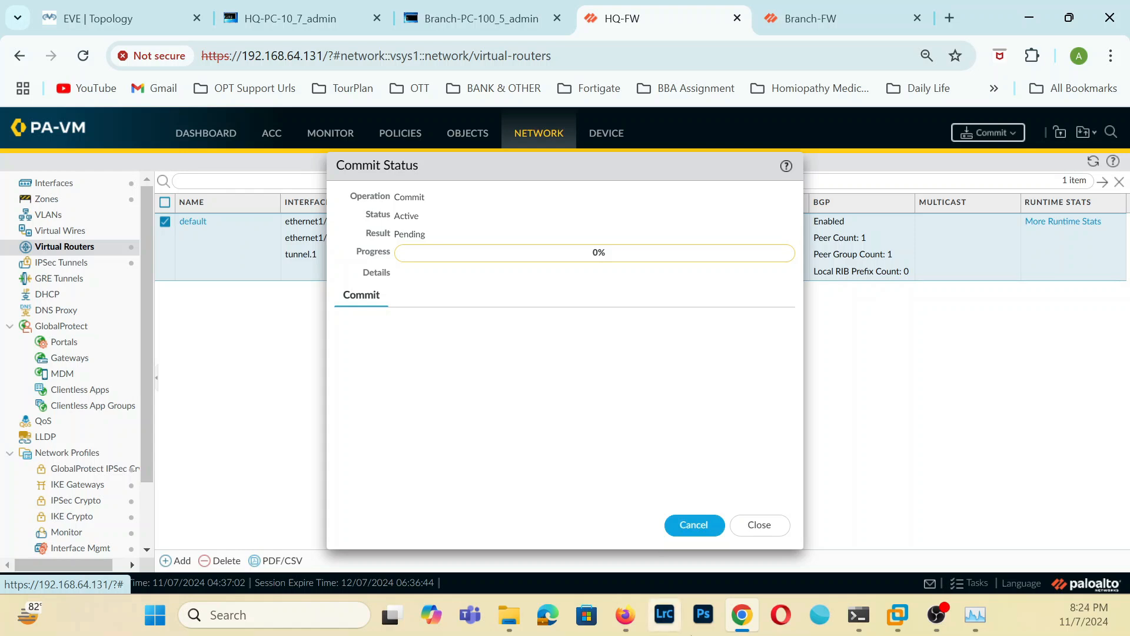
left_click(765, 527)
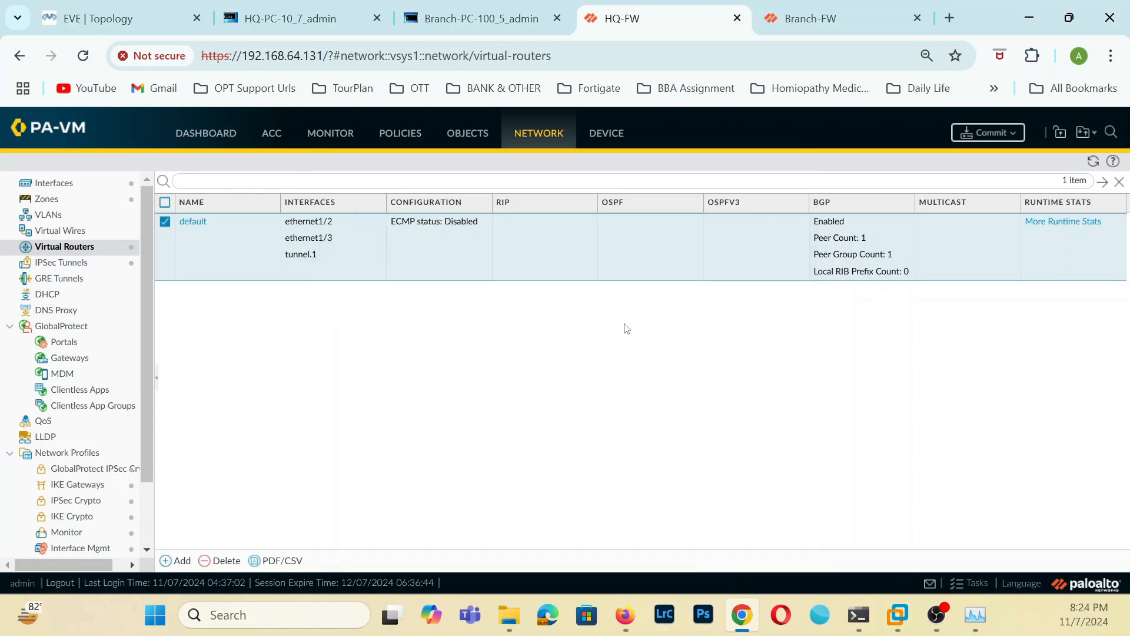
left_click(62, 264)
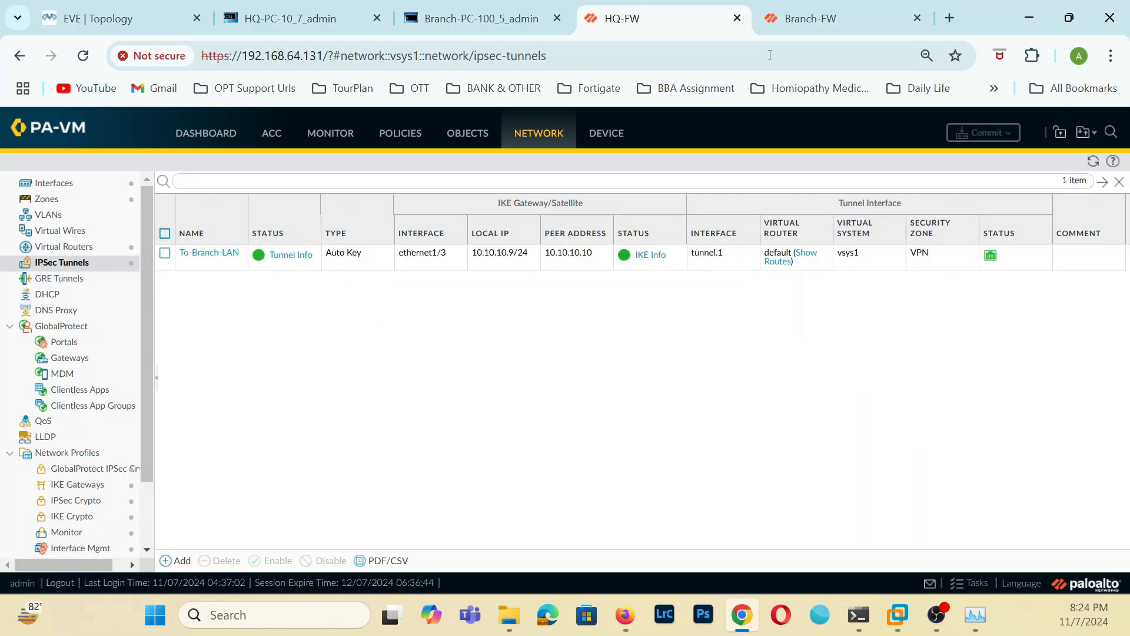
left_click(797, 31)
left_click(731, 508)
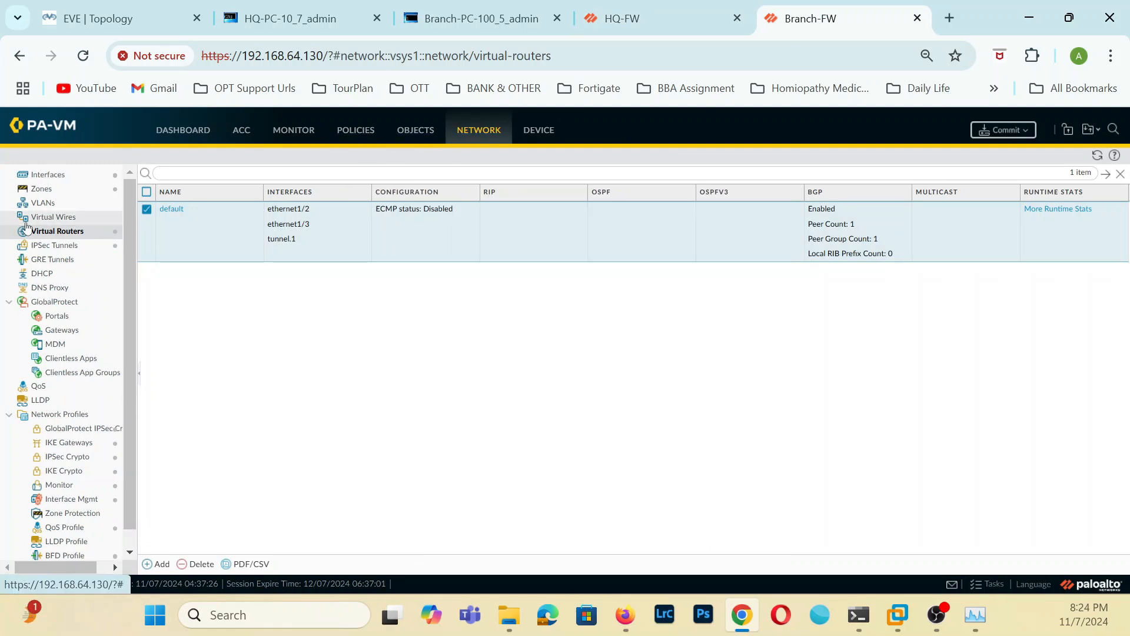
View the IPSec tunnel status on Branch-FW and check the commit progress in the HQ-FW task list.
left_click(69, 231)
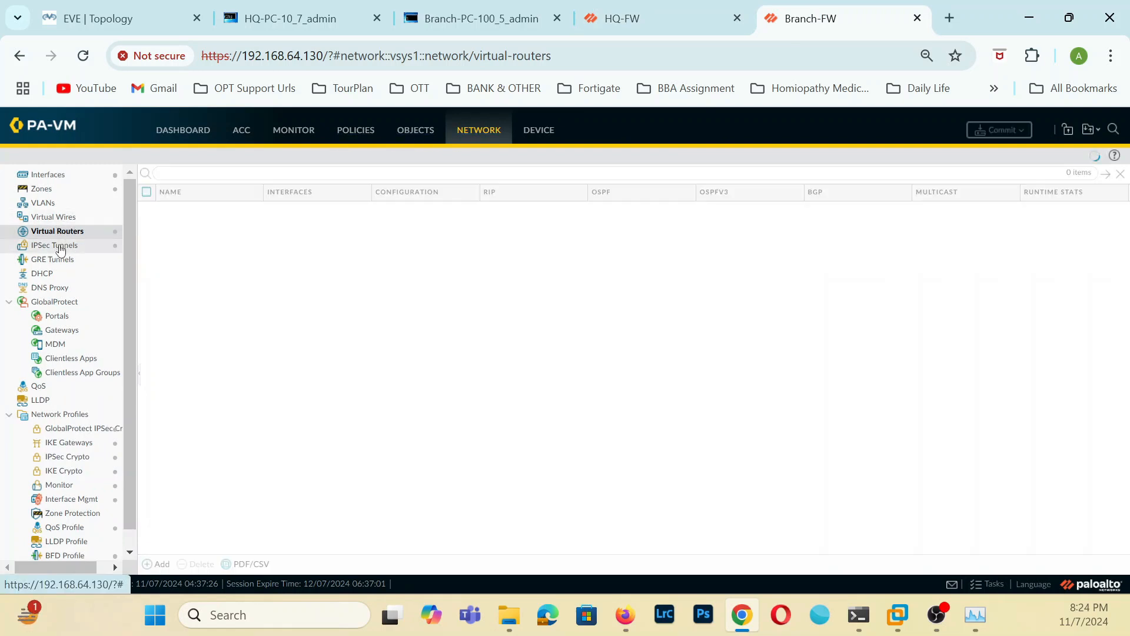
left_click(73, 249)
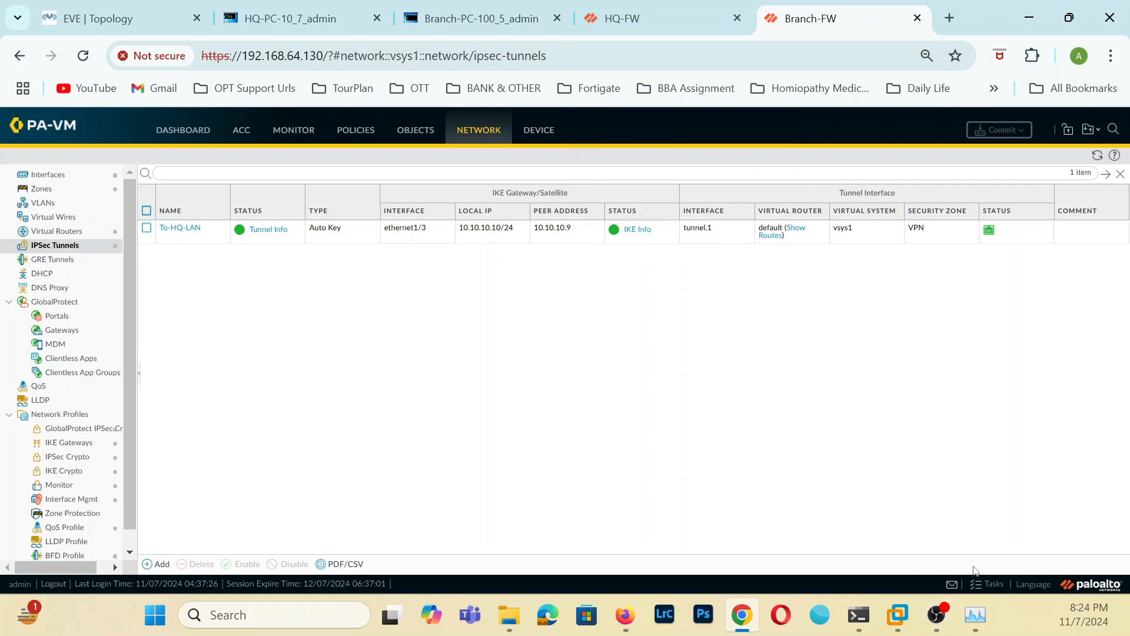
left_click(622, 23)
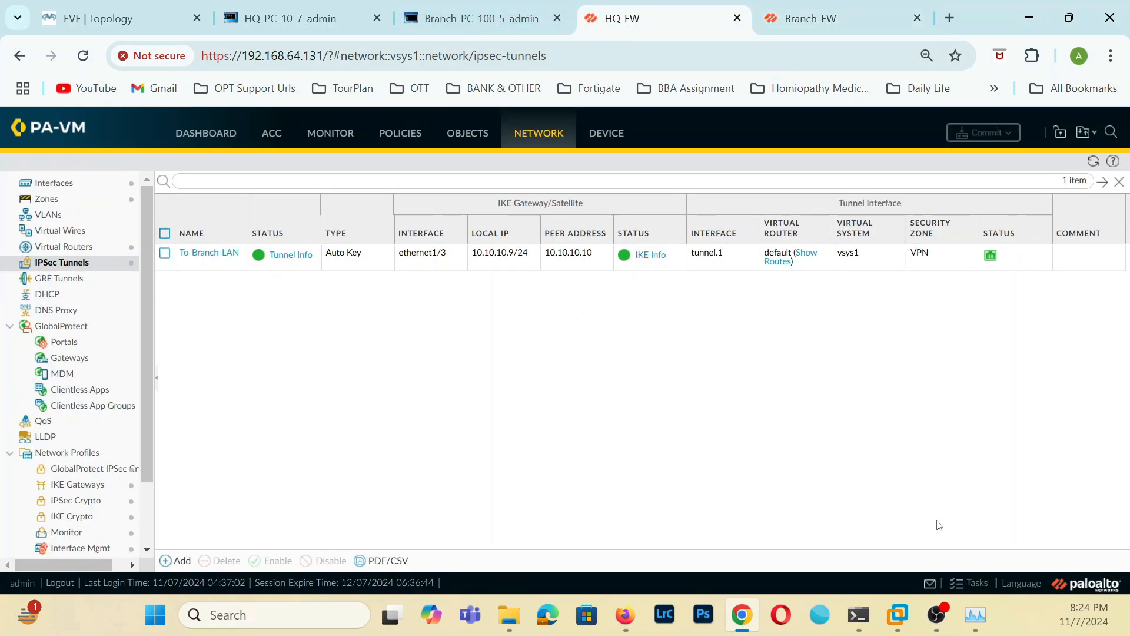
left_click(957, 584)
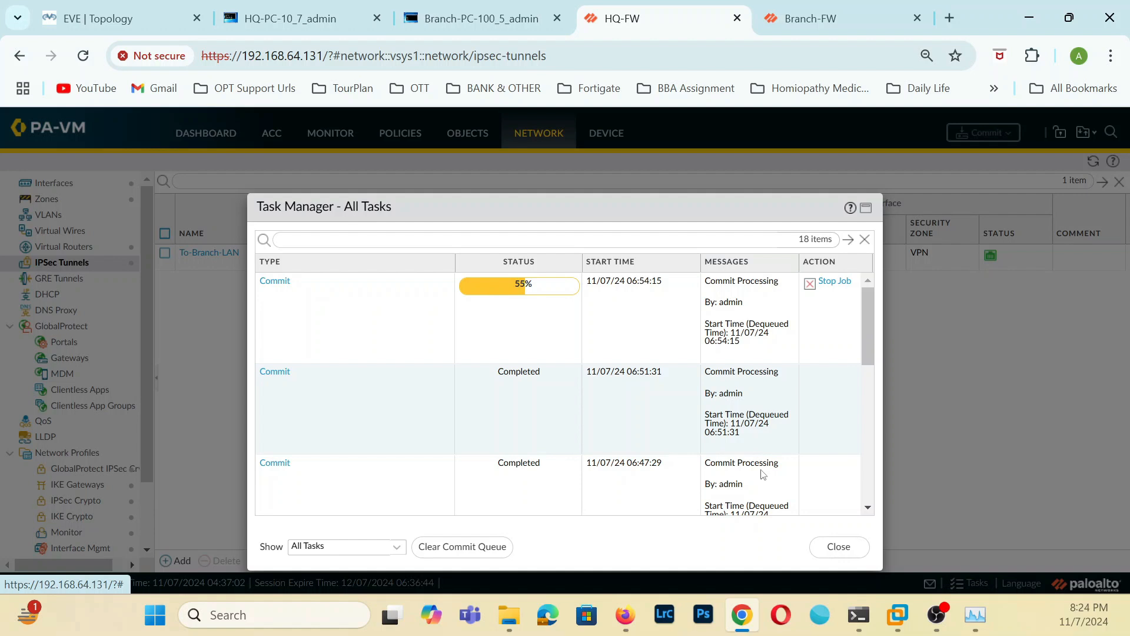
On Branch-FW, add an enabled IPv4 BGP redistribution rule using the Branch-BGP profile to the default virtual router and save it.
left_click(819, 26)
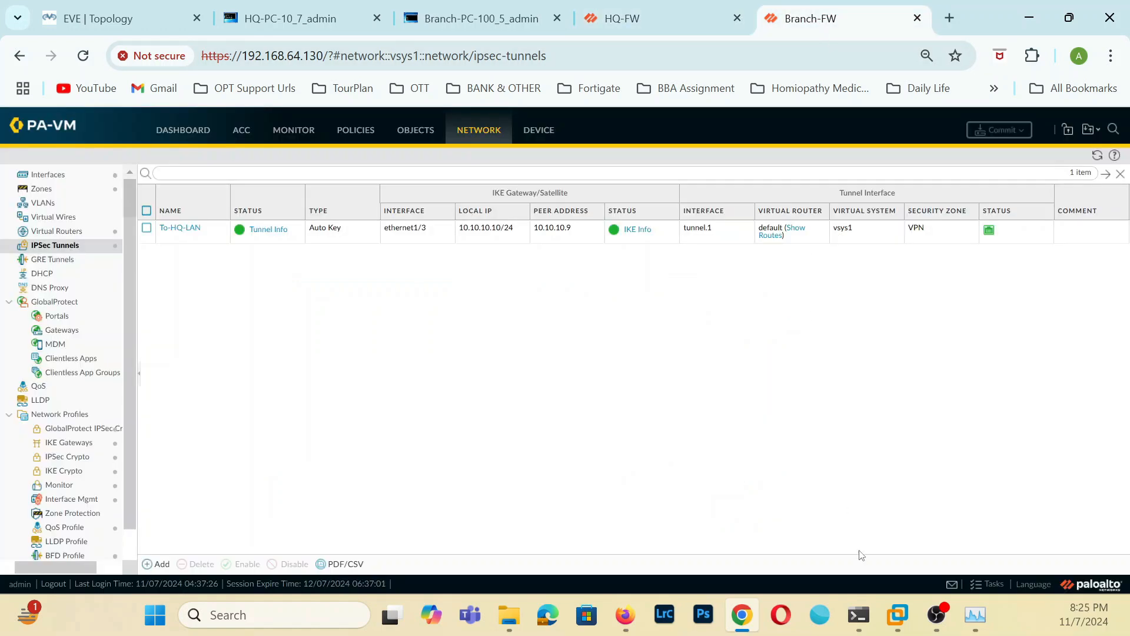
left_click(477, 128)
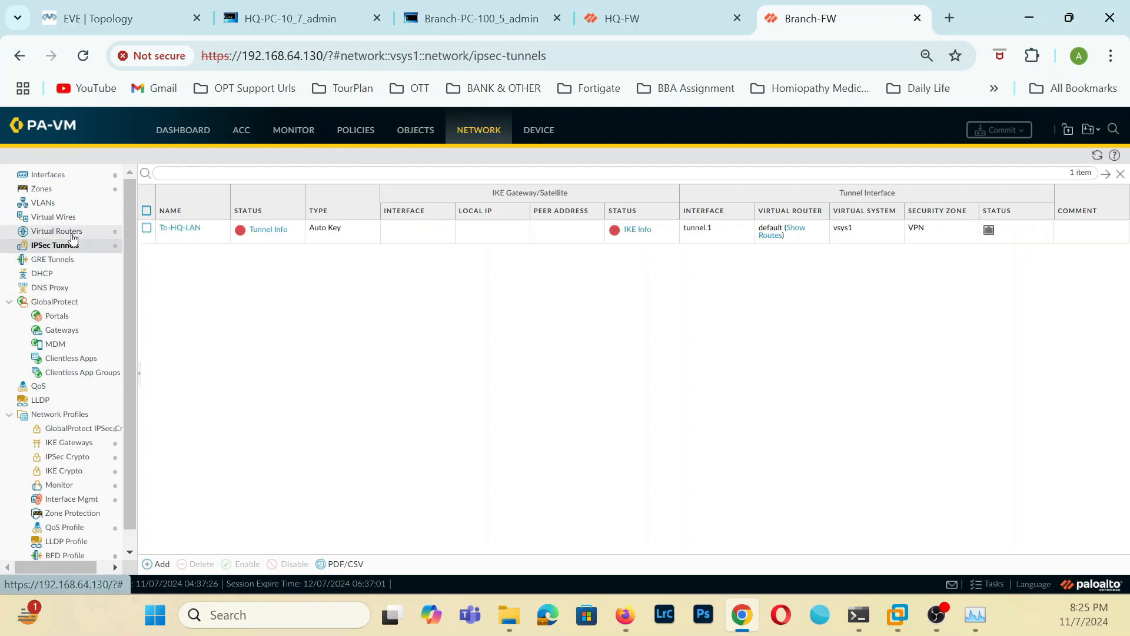
left_click(66, 218)
left_click(75, 229)
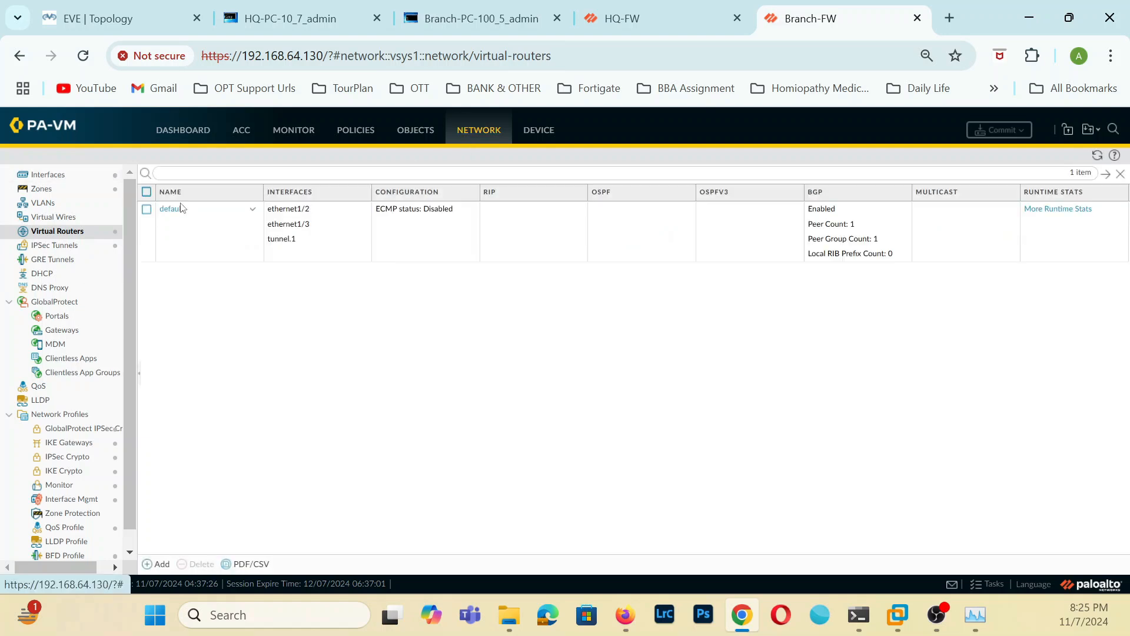
left_click(173, 211)
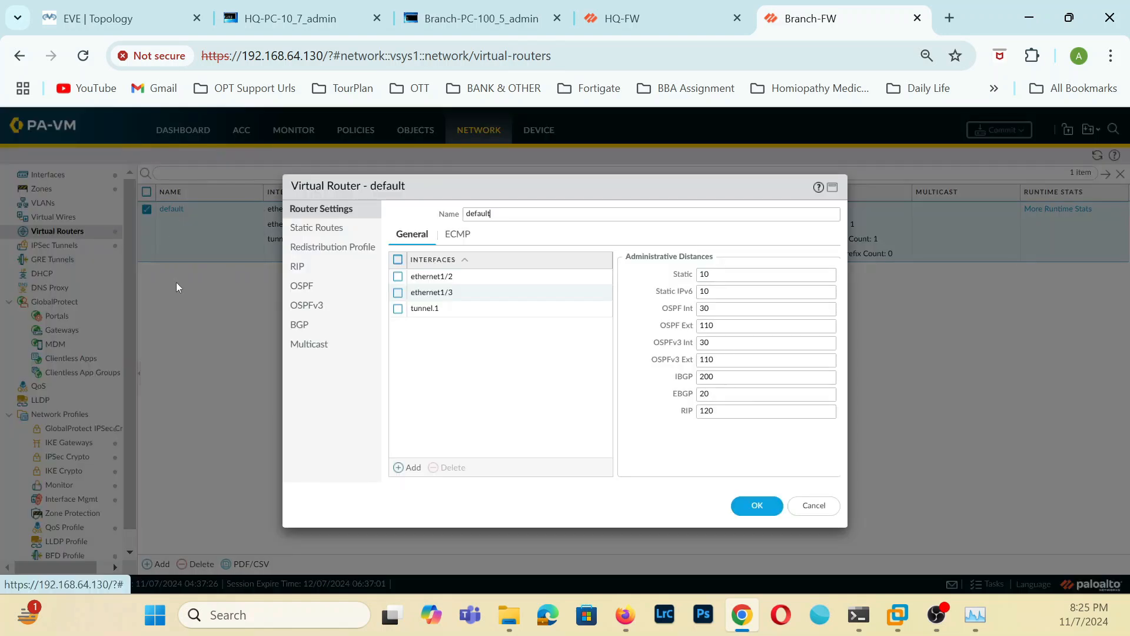
left_click(301, 326)
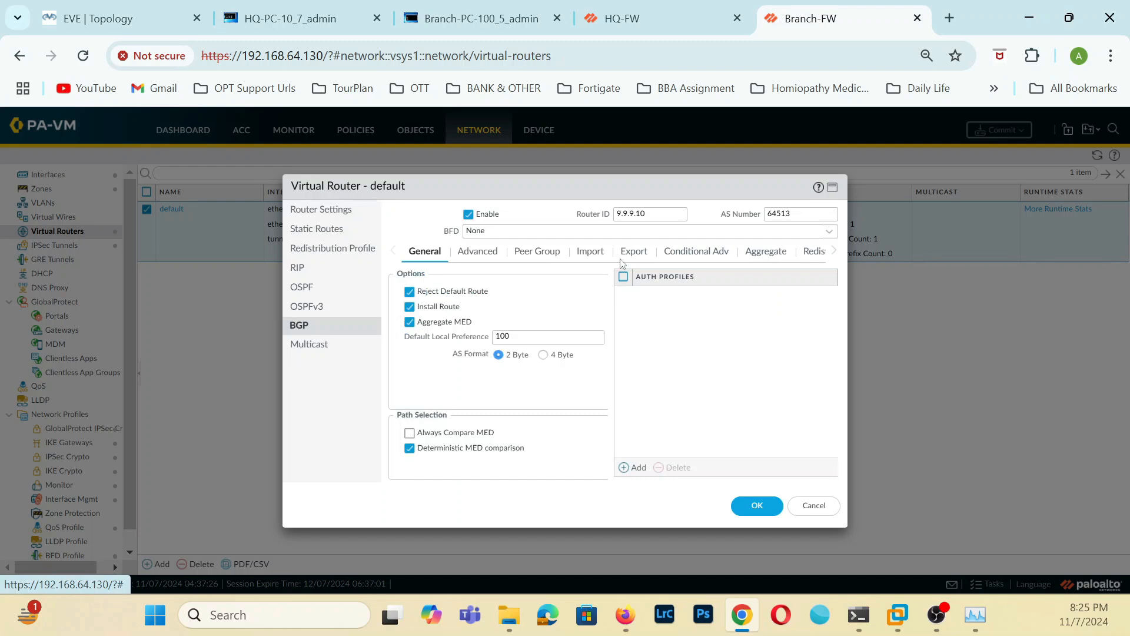
left_click(815, 251)
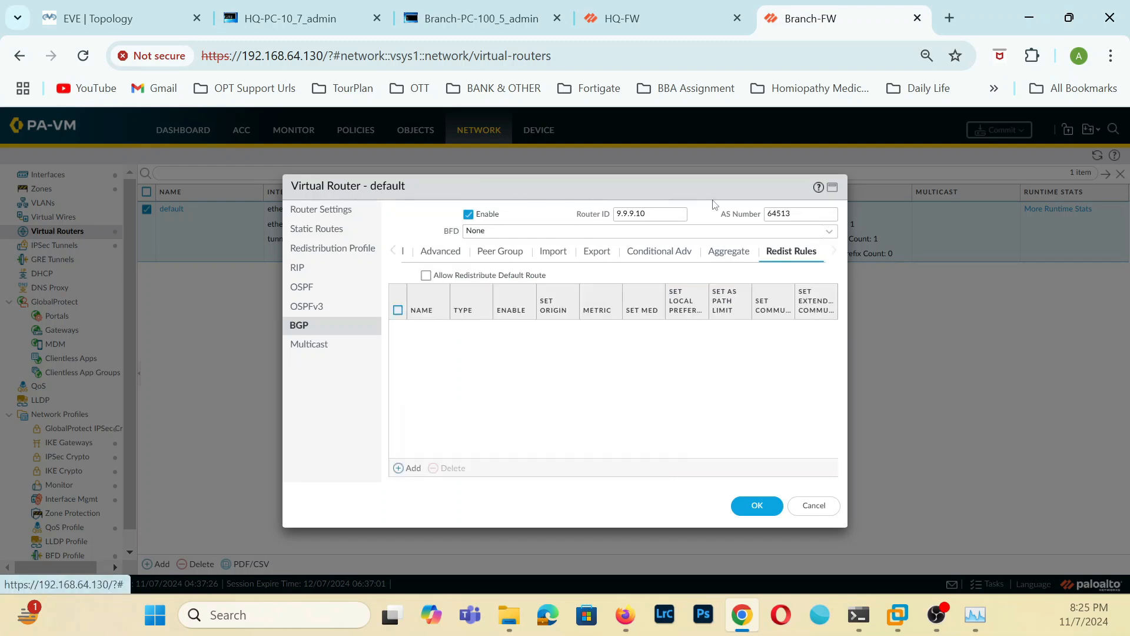
left_click(406, 468)
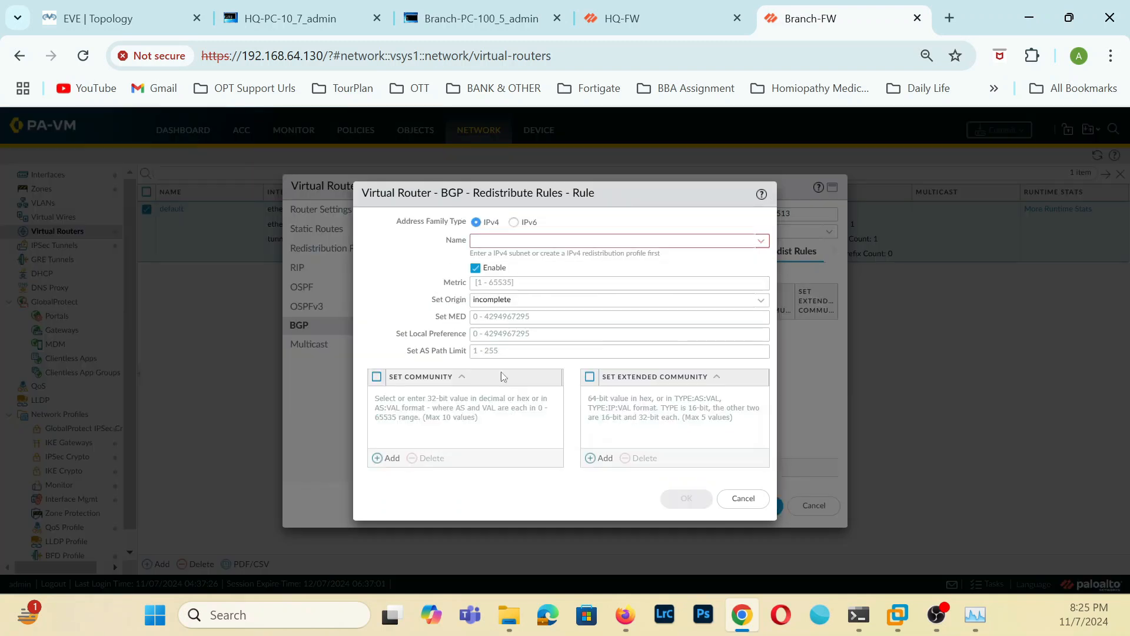
left_click(764, 238)
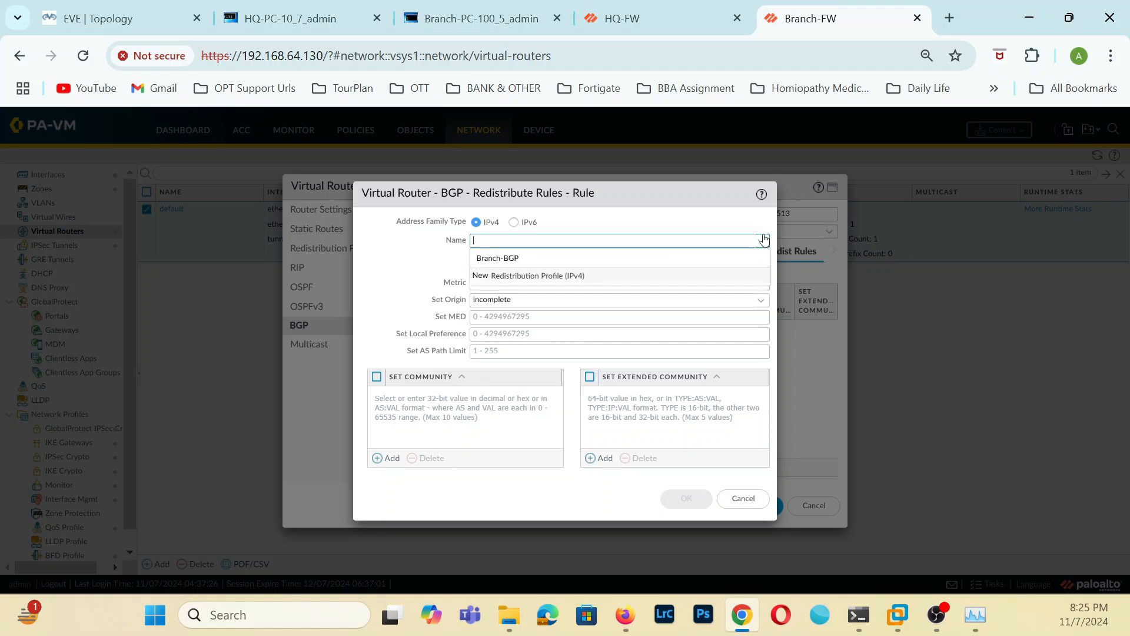
left_click(509, 258)
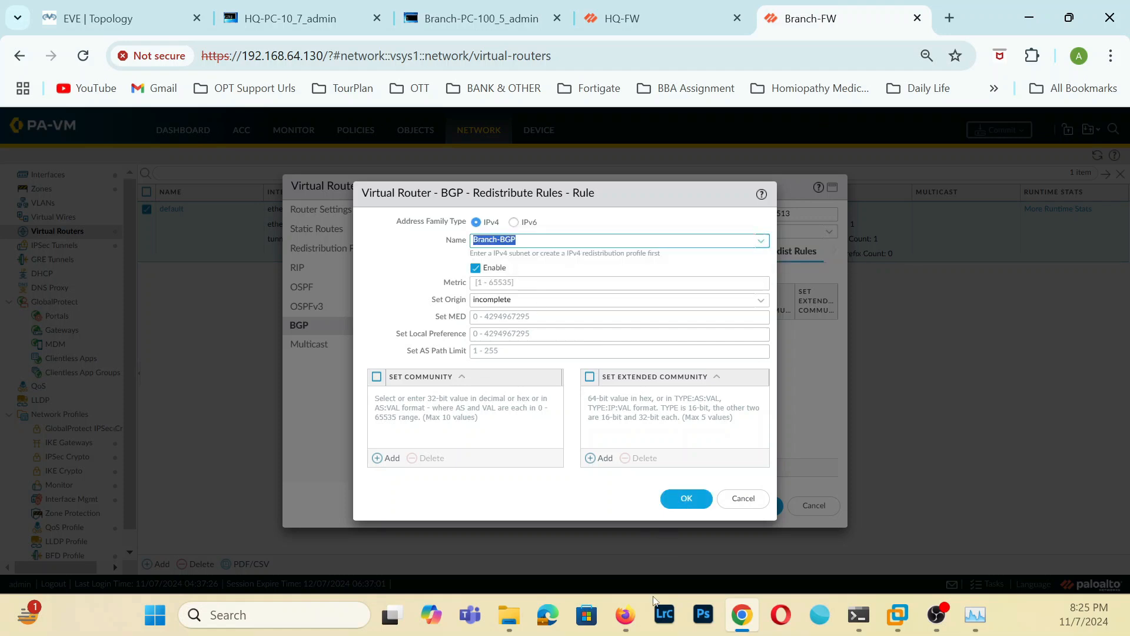
left_click(695, 504)
left_click(762, 512)
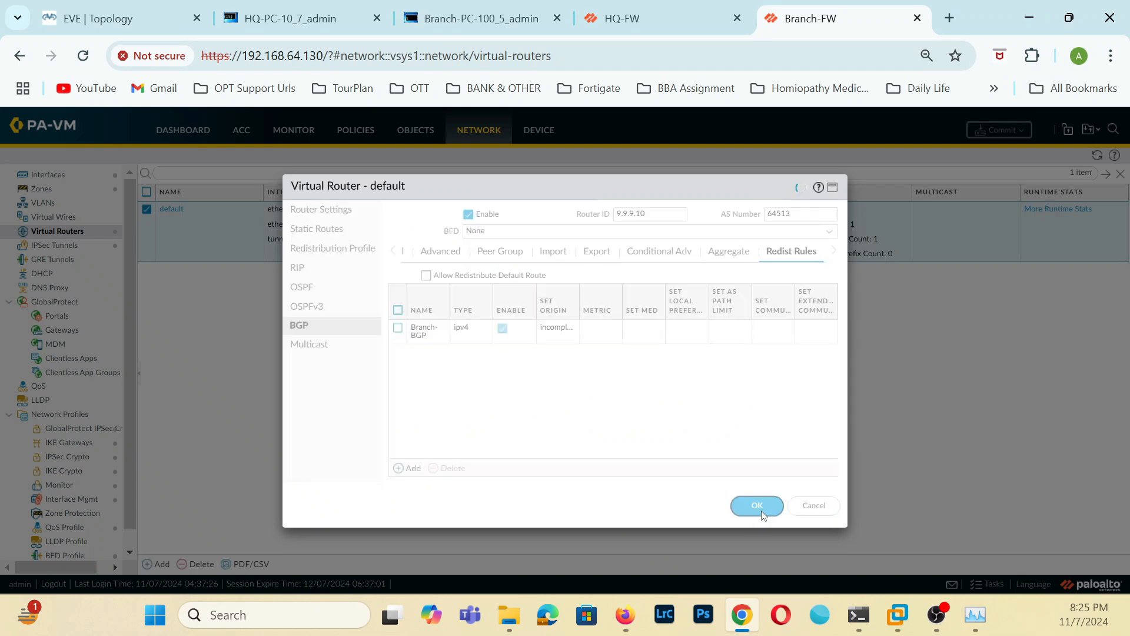
On HQ-FW, close the task list, add an IPv4 BGP redistribution rule using HQRoute-BGP to the default virtual router, and save it.
left_click(667, 24)
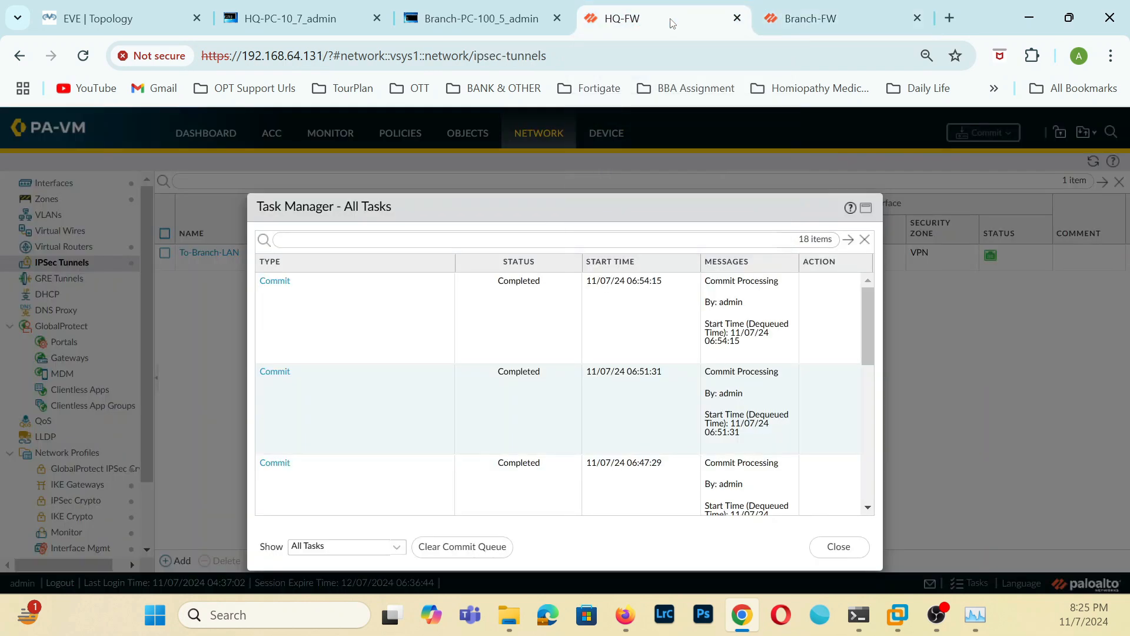
left_click(838, 546)
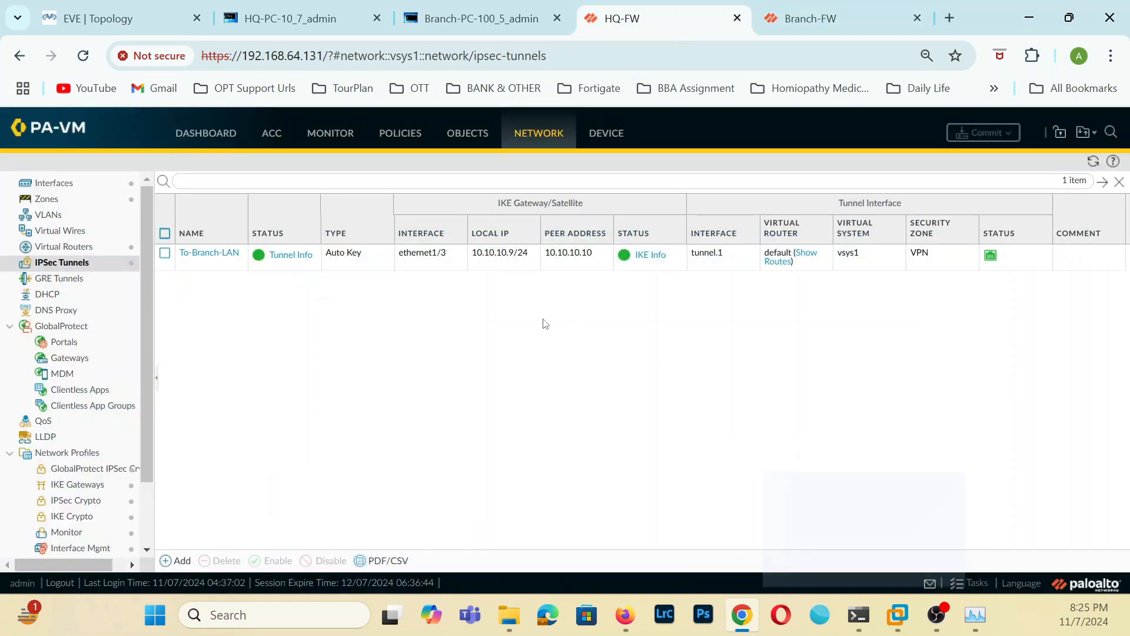
left_click(84, 233)
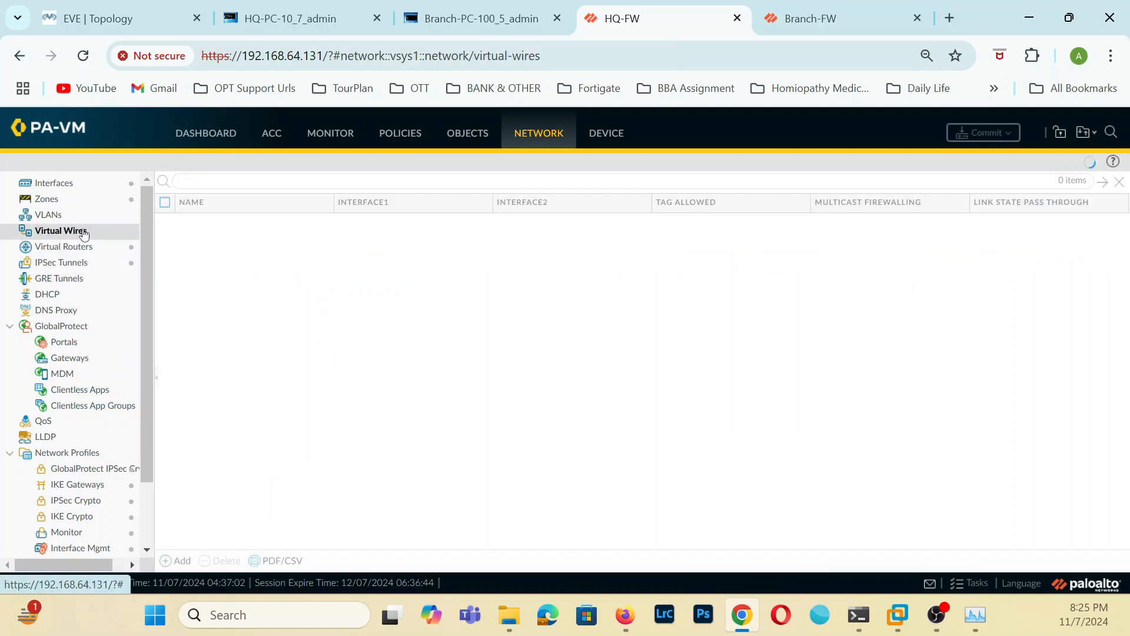
left_click(118, 246)
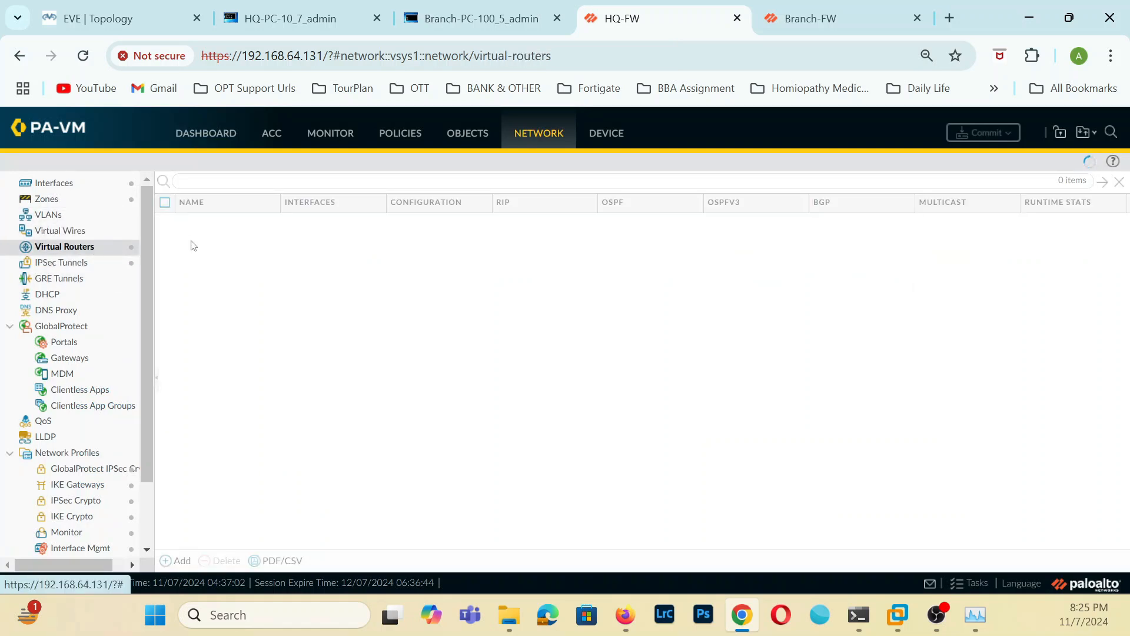
left_click(194, 221)
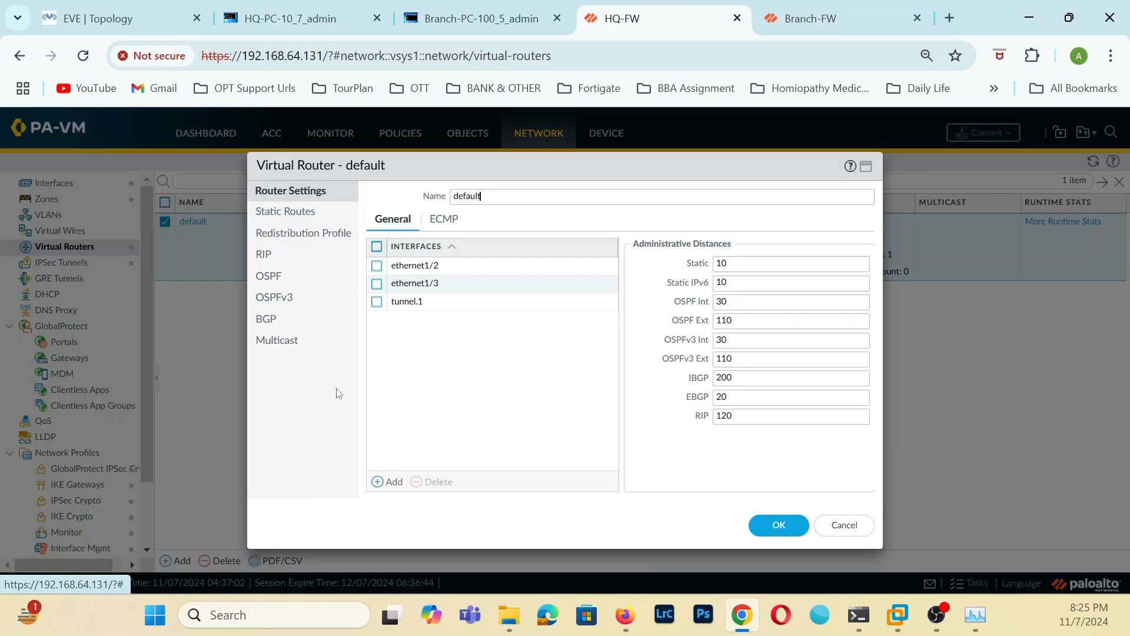
left_click(267, 302)
left_click(278, 323)
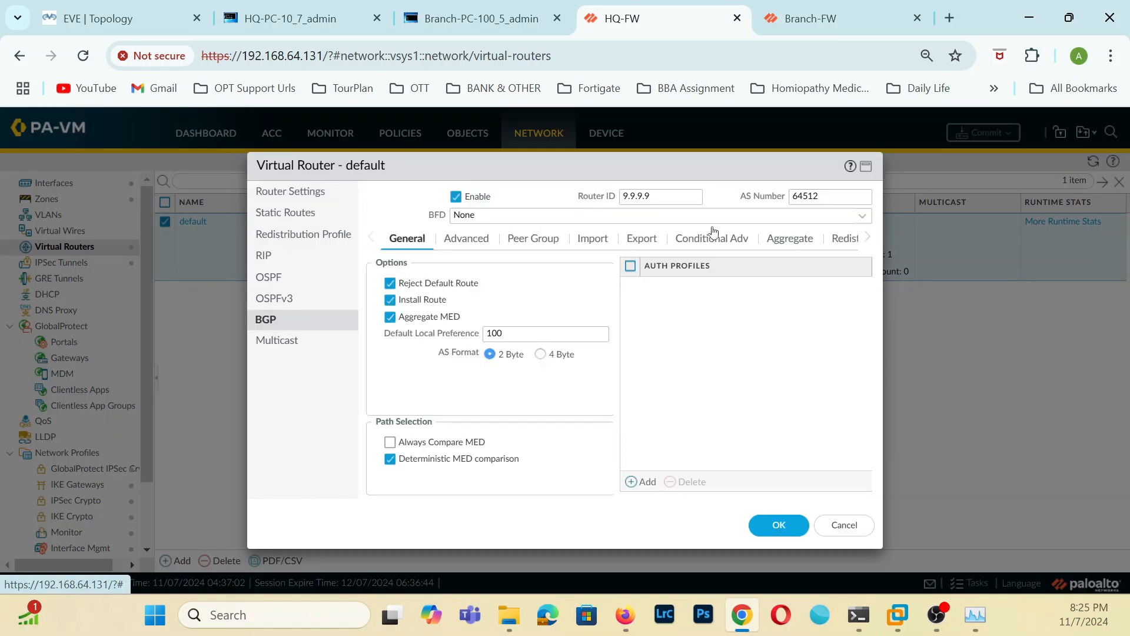
left_click(845, 240)
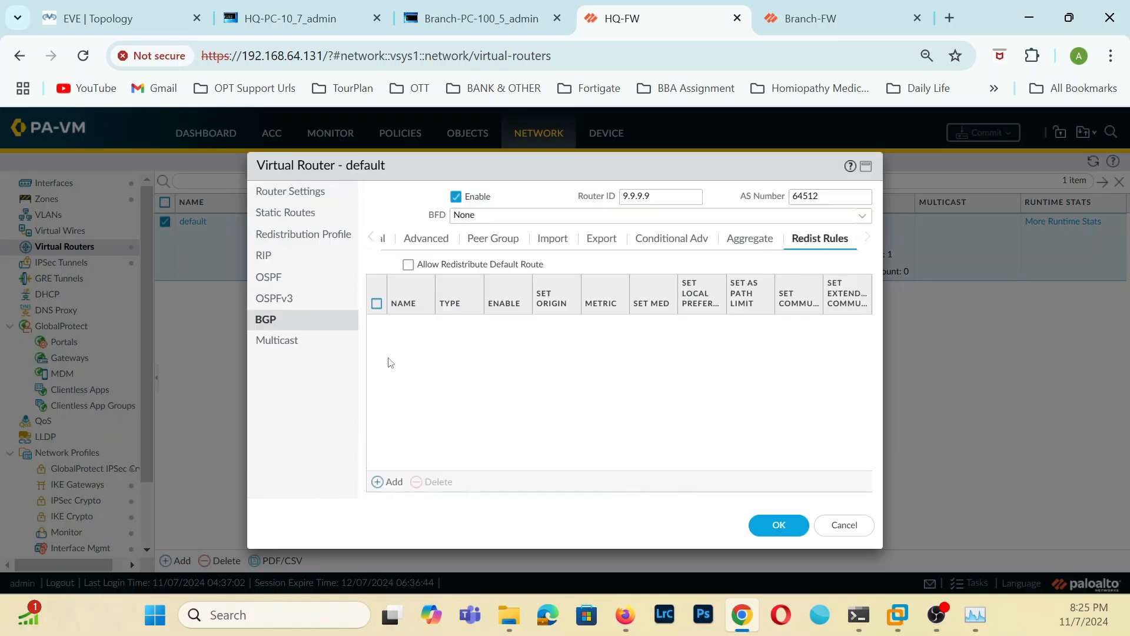
left_click(389, 482)
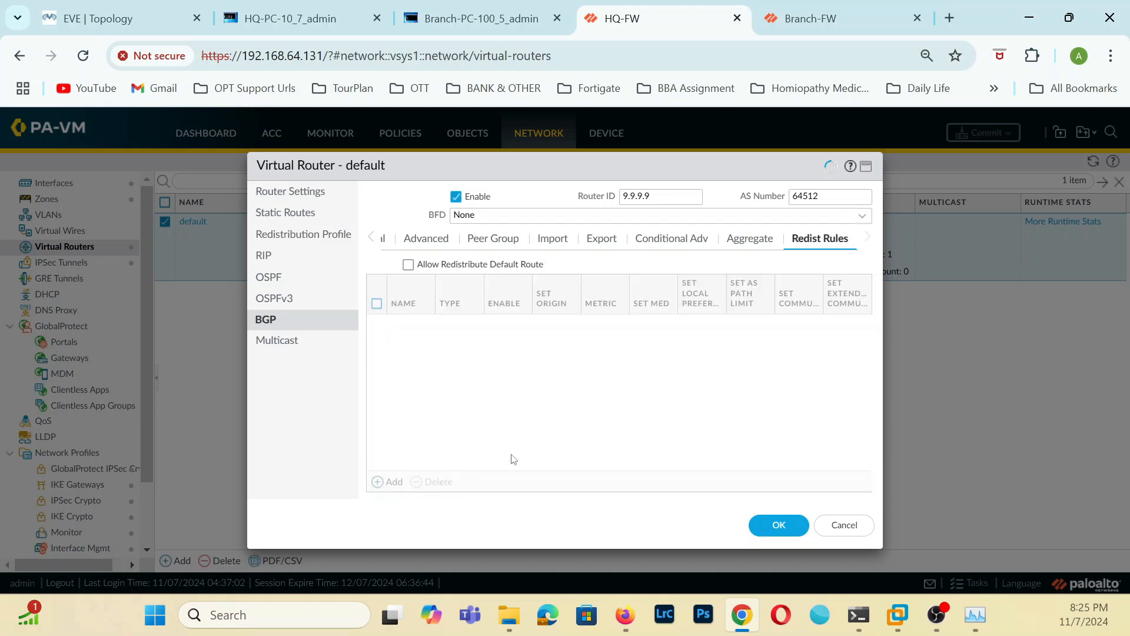
left_click(785, 227)
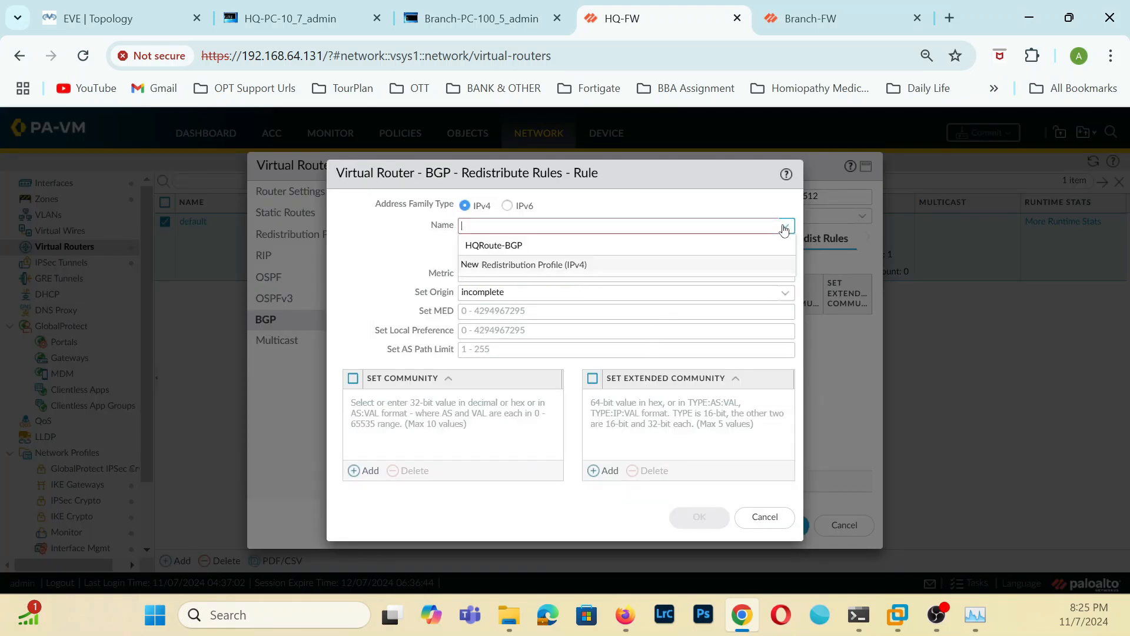
left_click(514, 250)
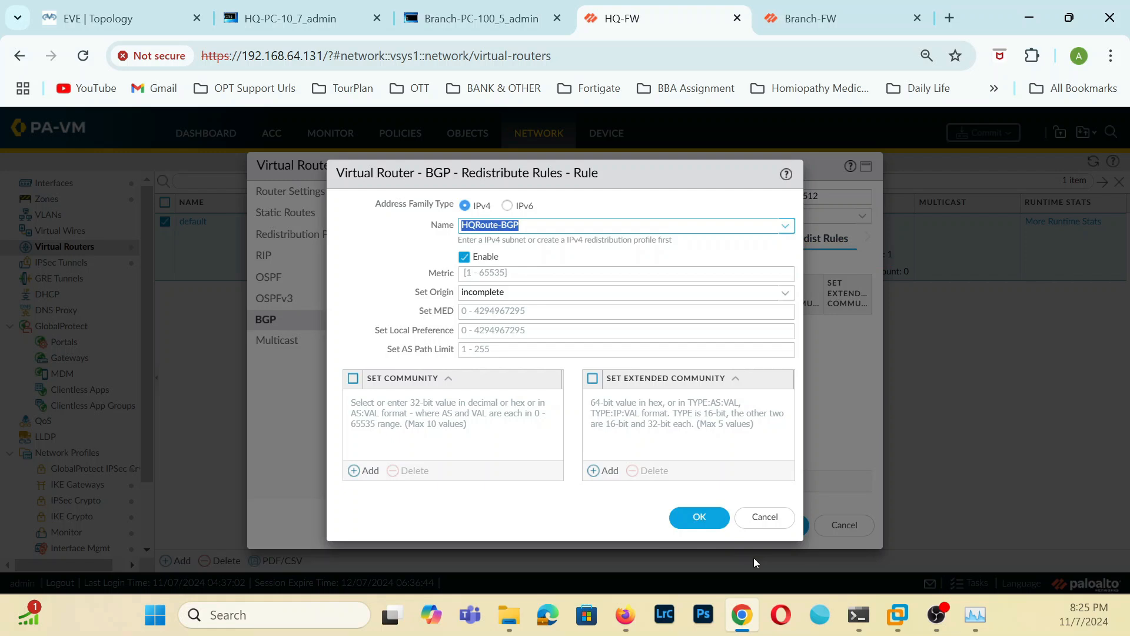
left_click(699, 517)
left_click(764, 524)
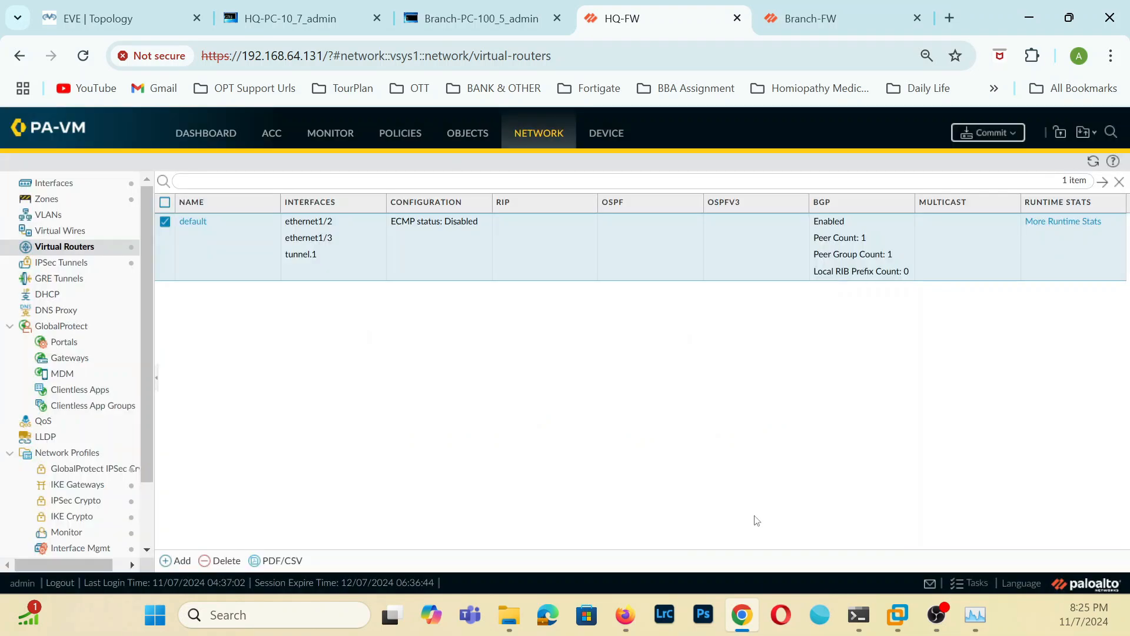
Set the HQRoute-BGP redistribution profile's action to Redist in the default virtual router and save both the profile and router.
left_click(191, 222)
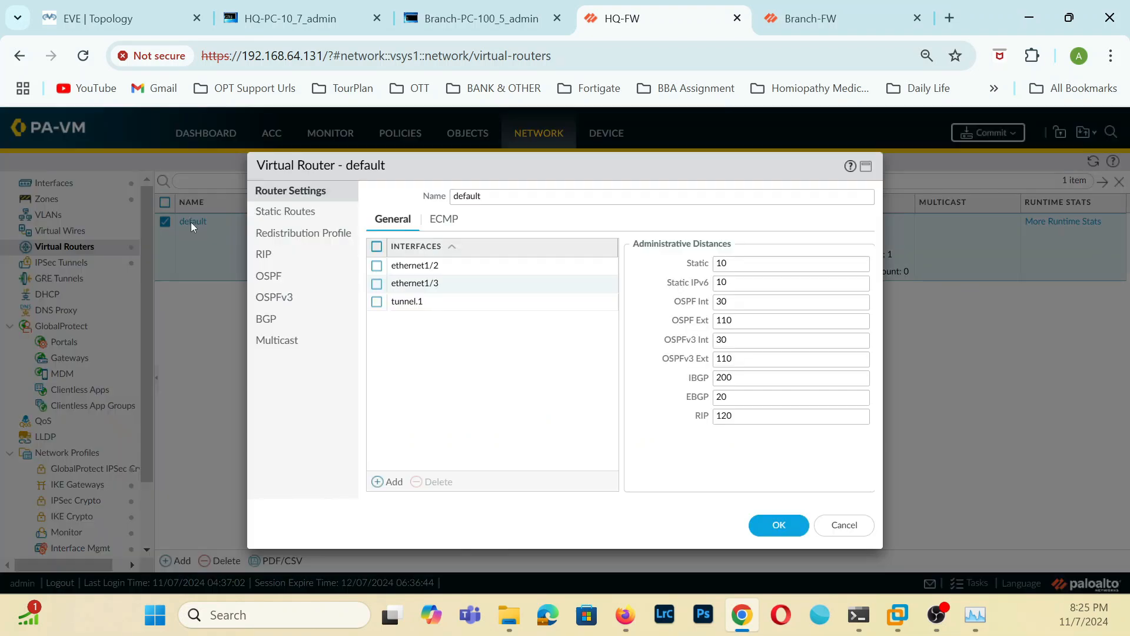
left_click(285, 231)
left_click(412, 282)
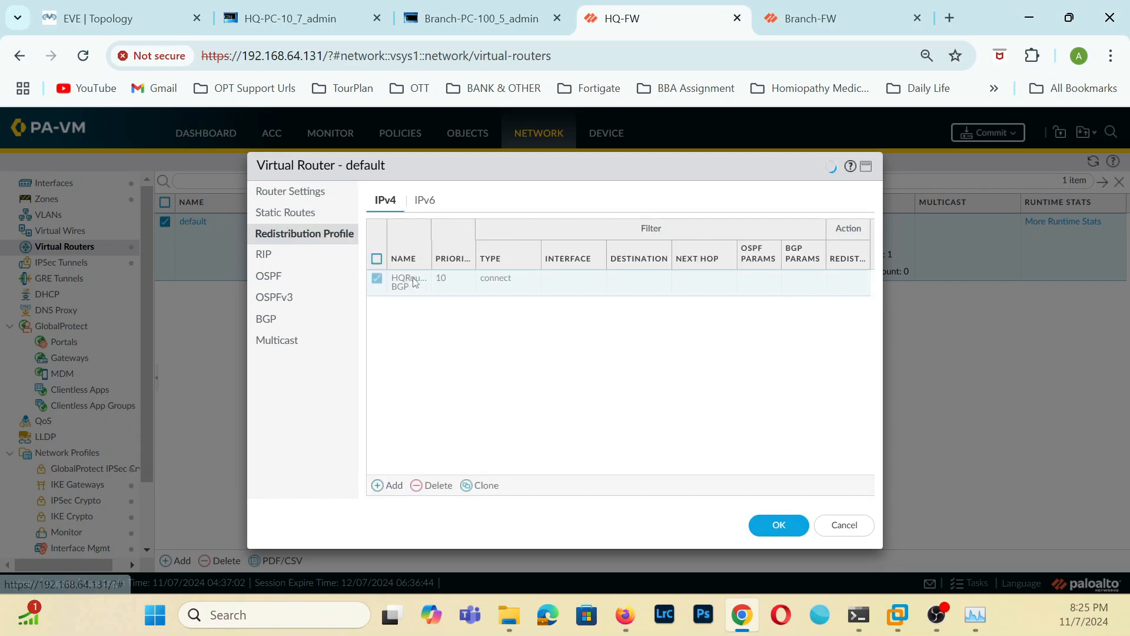
left_click(717, 207)
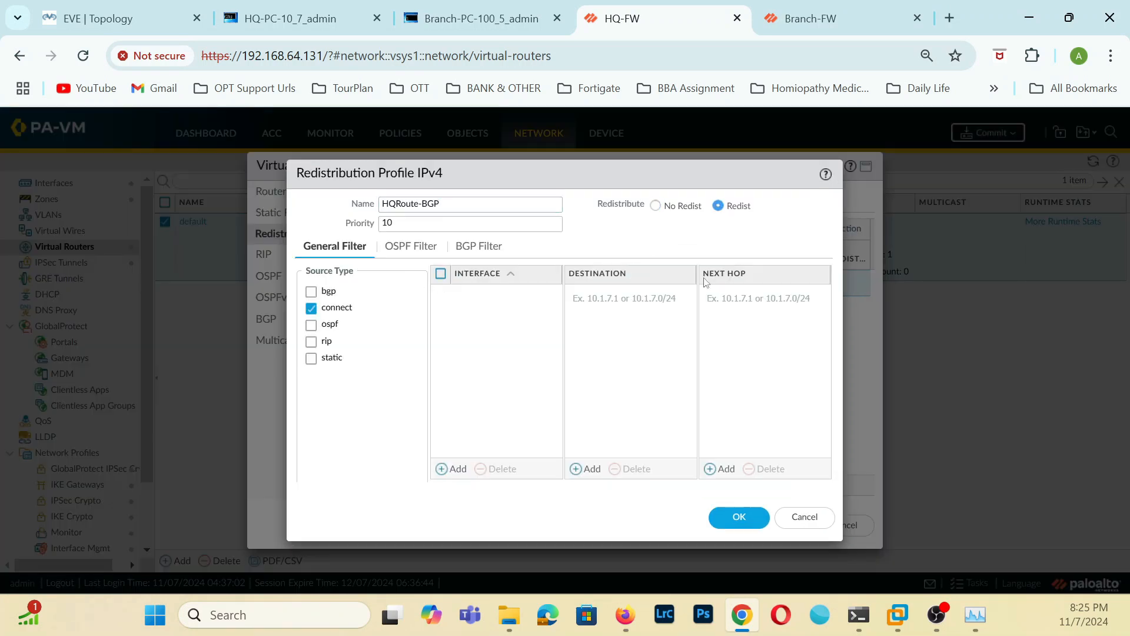
left_click(755, 519)
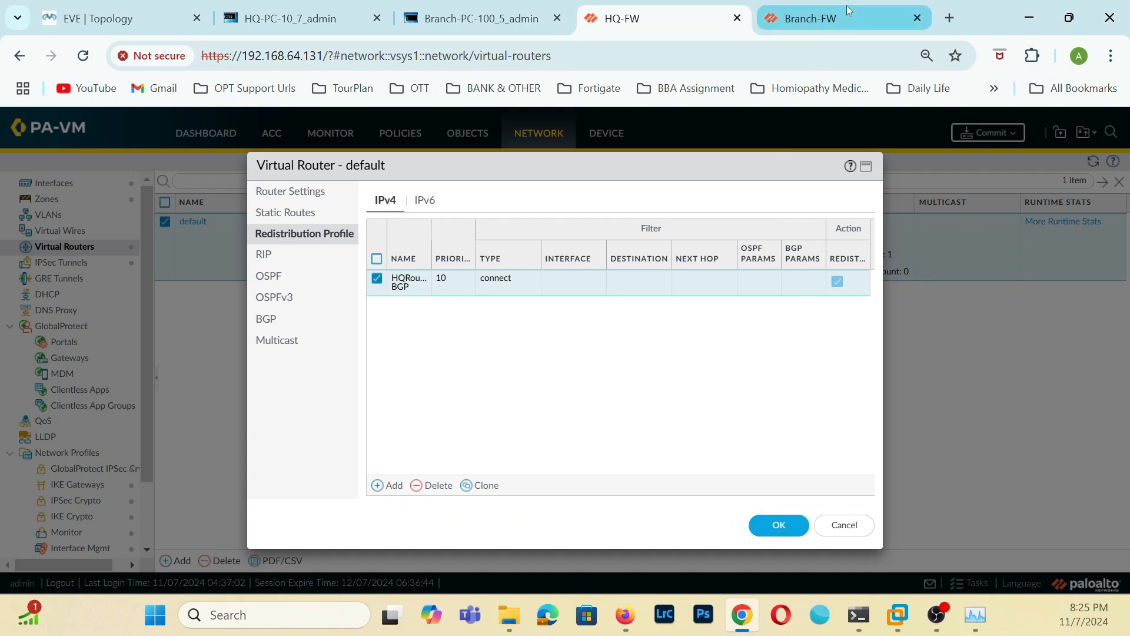
left_click(779, 525)
On Branch-FW, set the Branch-BGP redistribution profile's action to Redist and save the profile and default virtual router.
left_click(811, 21)
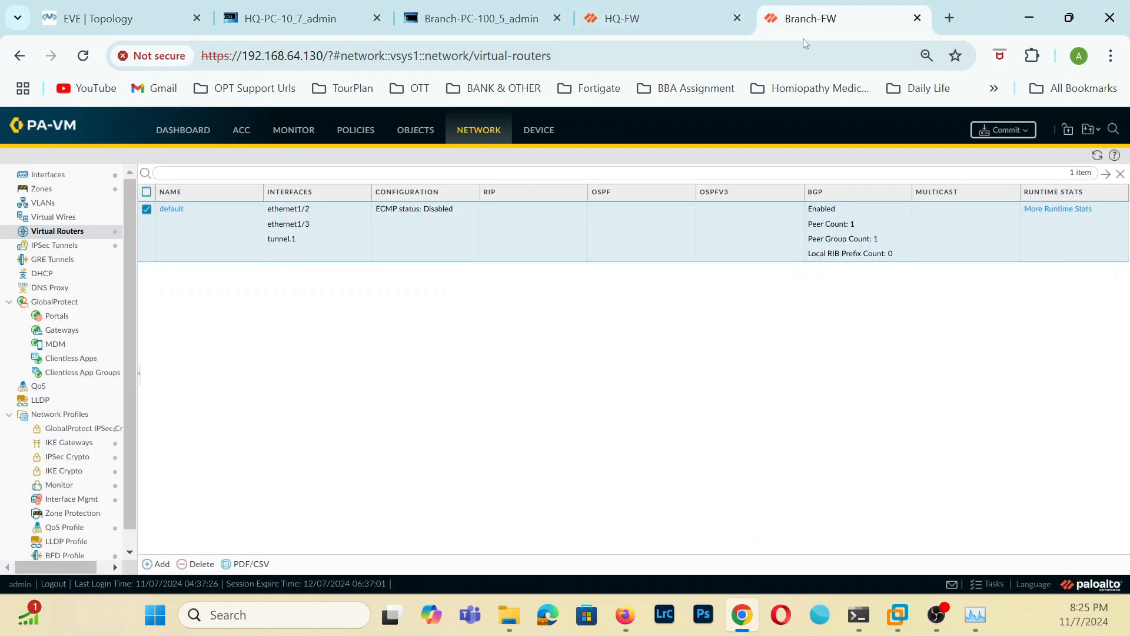
left_click(171, 210)
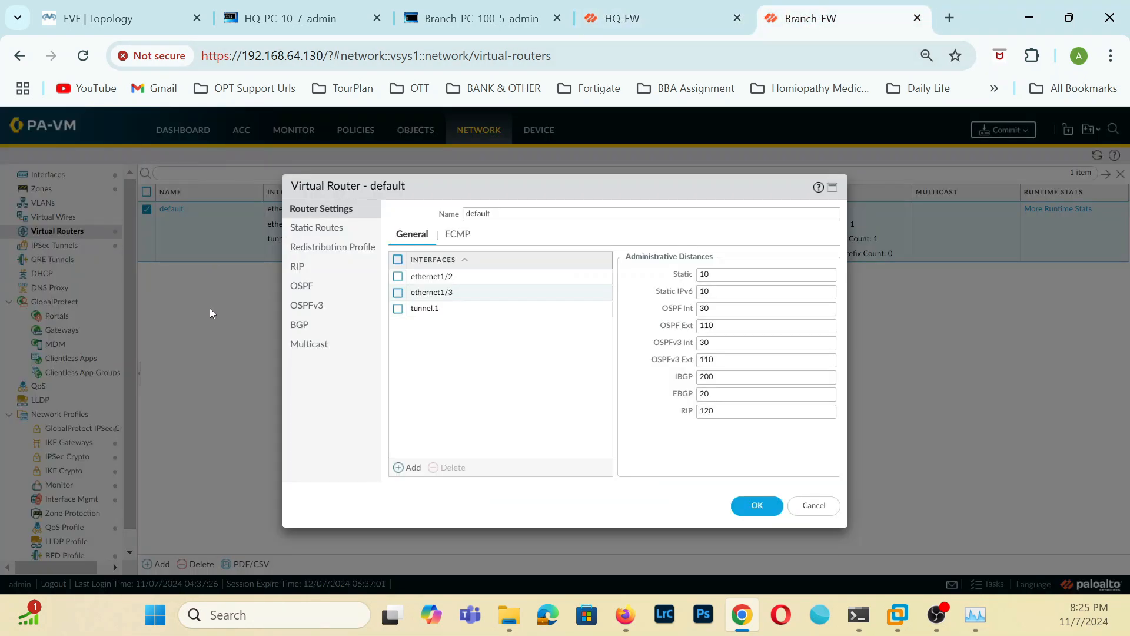
left_click(328, 254)
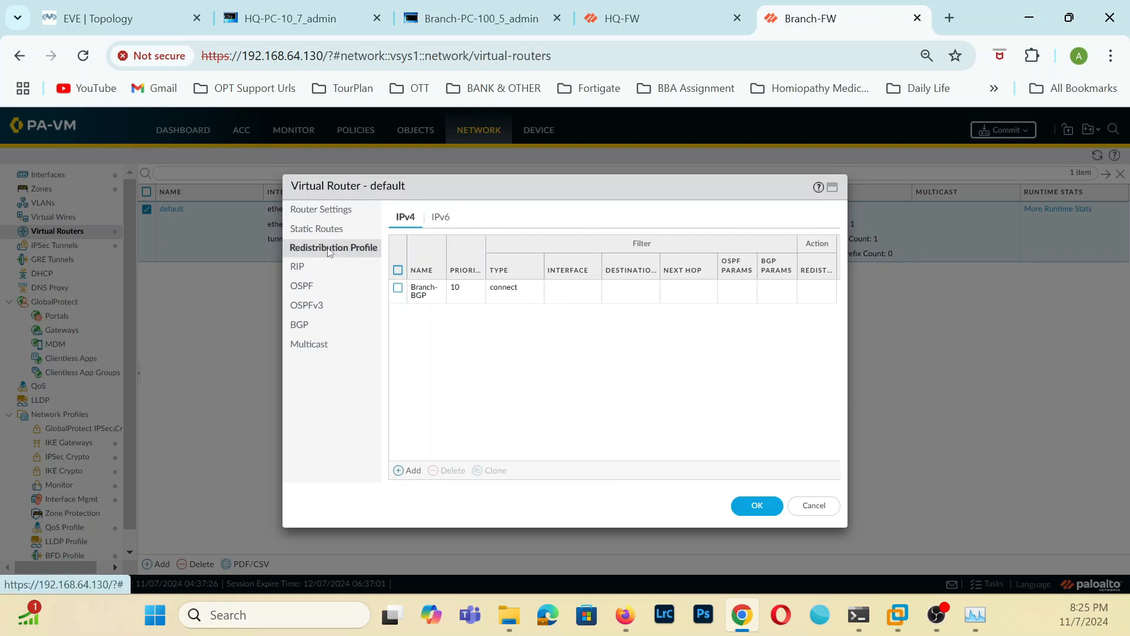
left_click(428, 295)
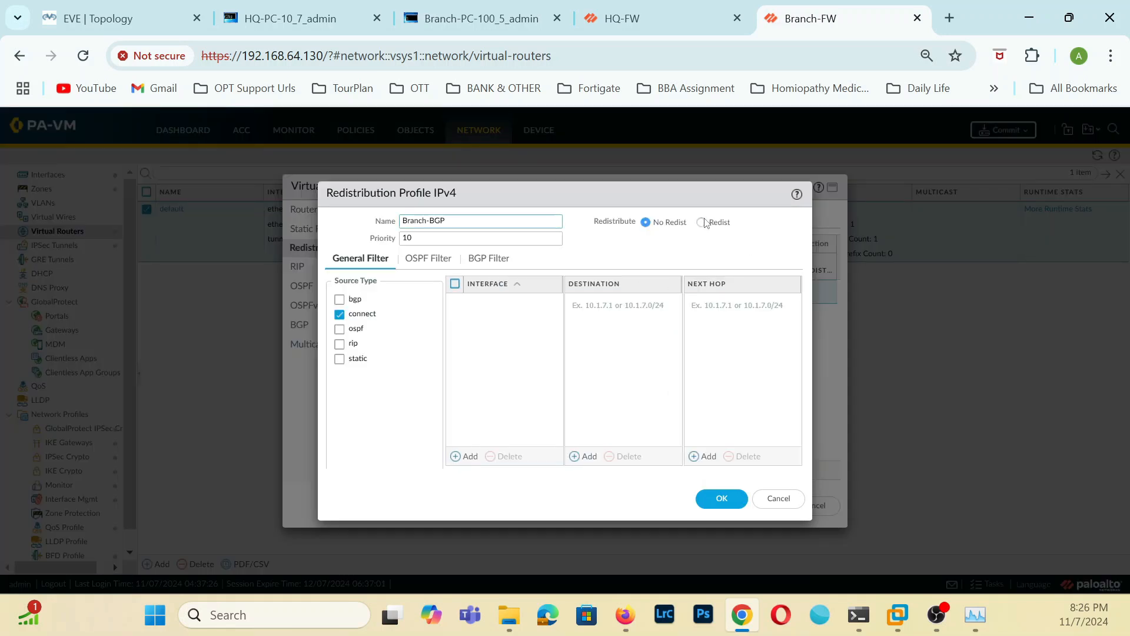
left_click(737, 500)
left_click(749, 506)
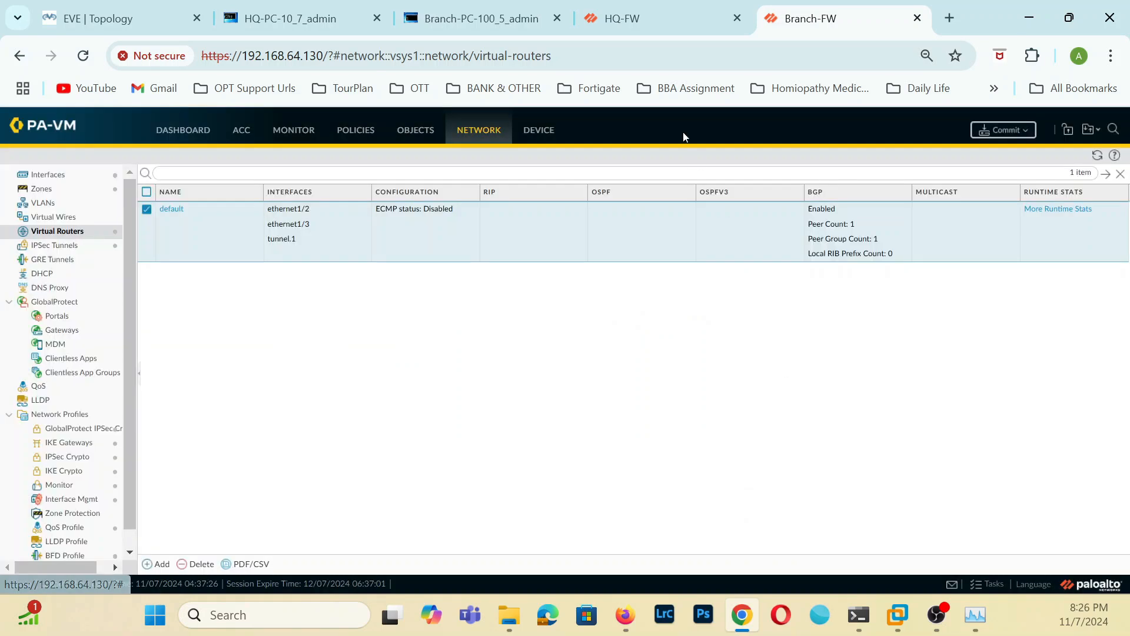
Commit all changes on both HQ-FW and Branch-FW.
left_click(666, 23)
left_click(999, 127)
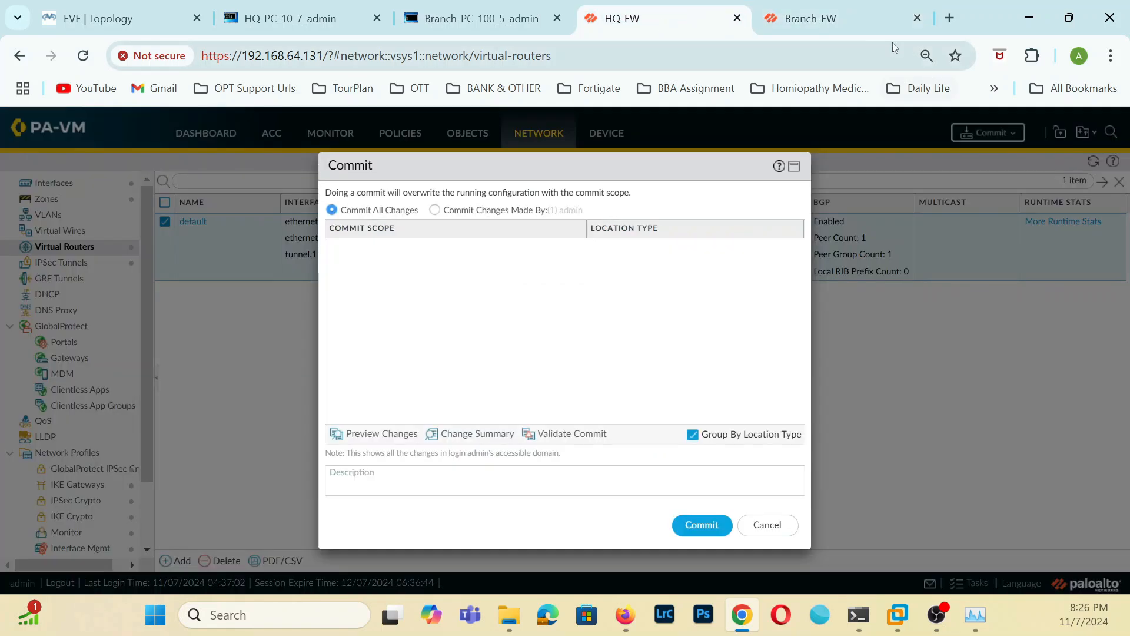
left_click(838, 18)
left_click(1004, 129)
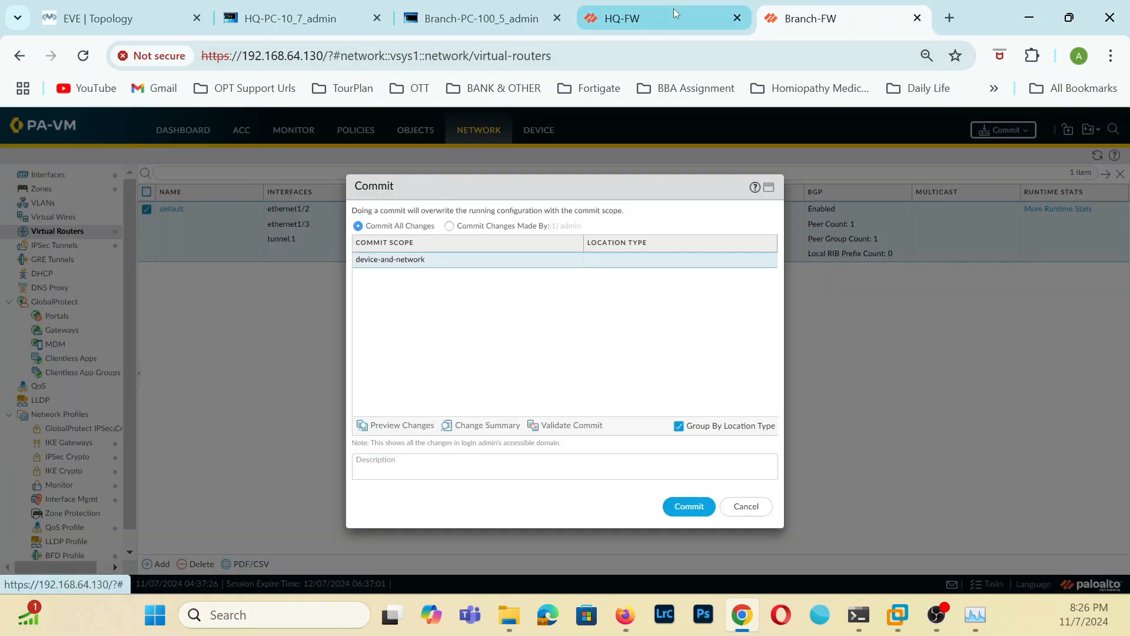
left_click(674, 10)
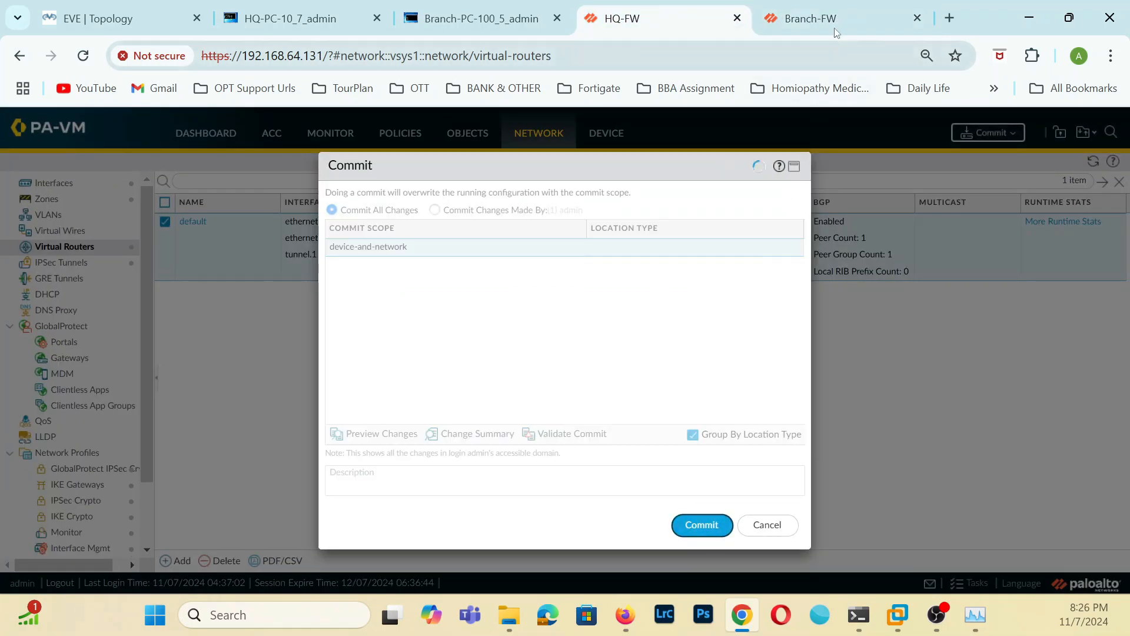
left_click(837, 22)
Check the continuous ping output in the command prompts on the HQ and branch PCs.
left_click(306, 18)
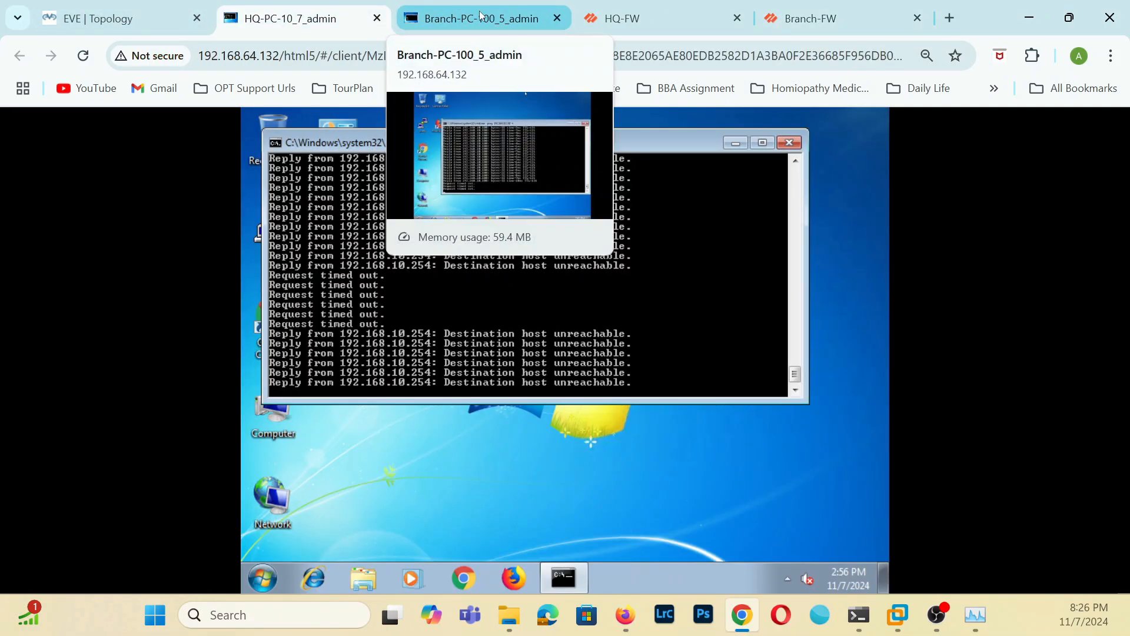
left_click(412, 18)
left_click(317, 23)
left_click(503, 22)
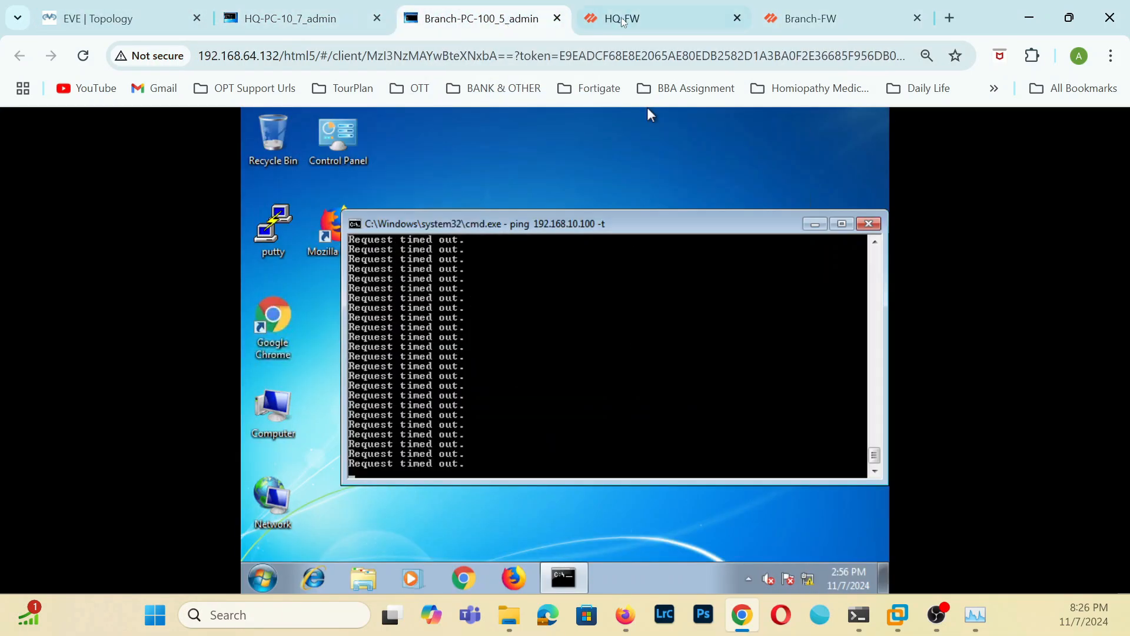
Check the commit progress on HQ-FW and Branch-FW, the pings on both PCs, and the network topology.
left_click(625, 19)
left_click(836, 20)
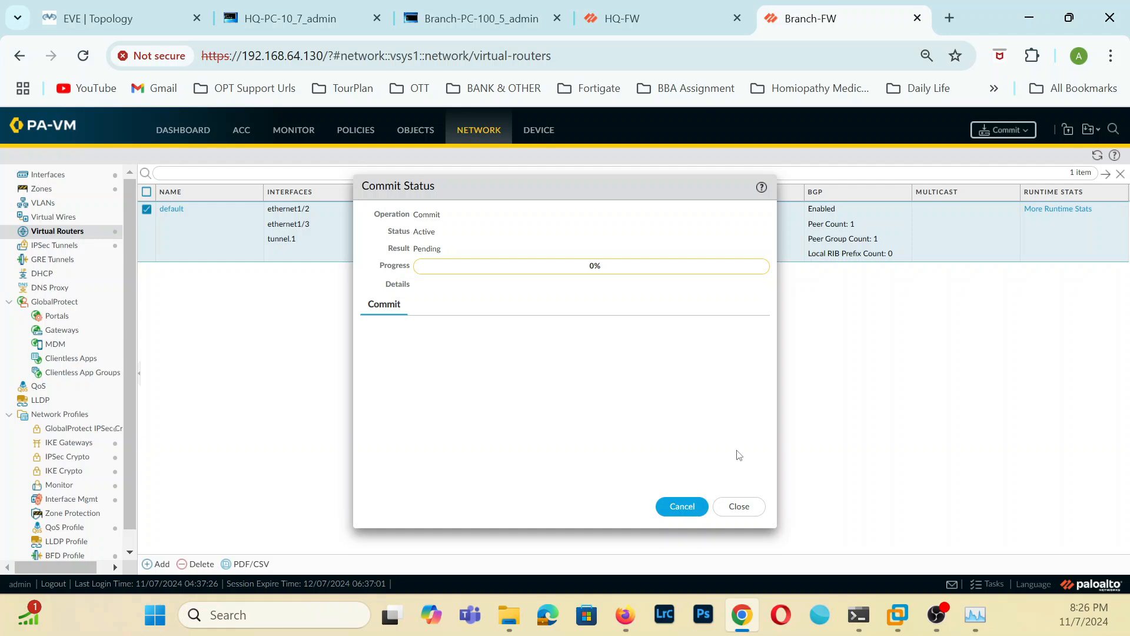
left_click(313, 19)
left_click(477, 15)
left_click(648, 16)
left_click(835, 15)
left_click(117, 18)
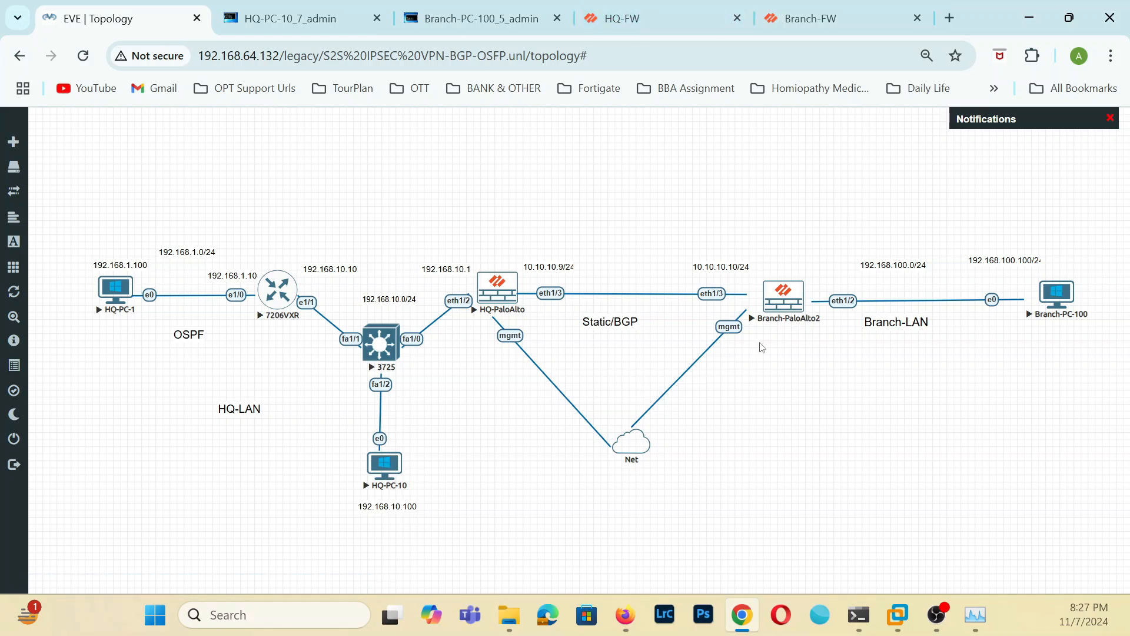
Dismiss the completed commit status on both HQ-FW and Branch-FW.
left_click(692, 24)
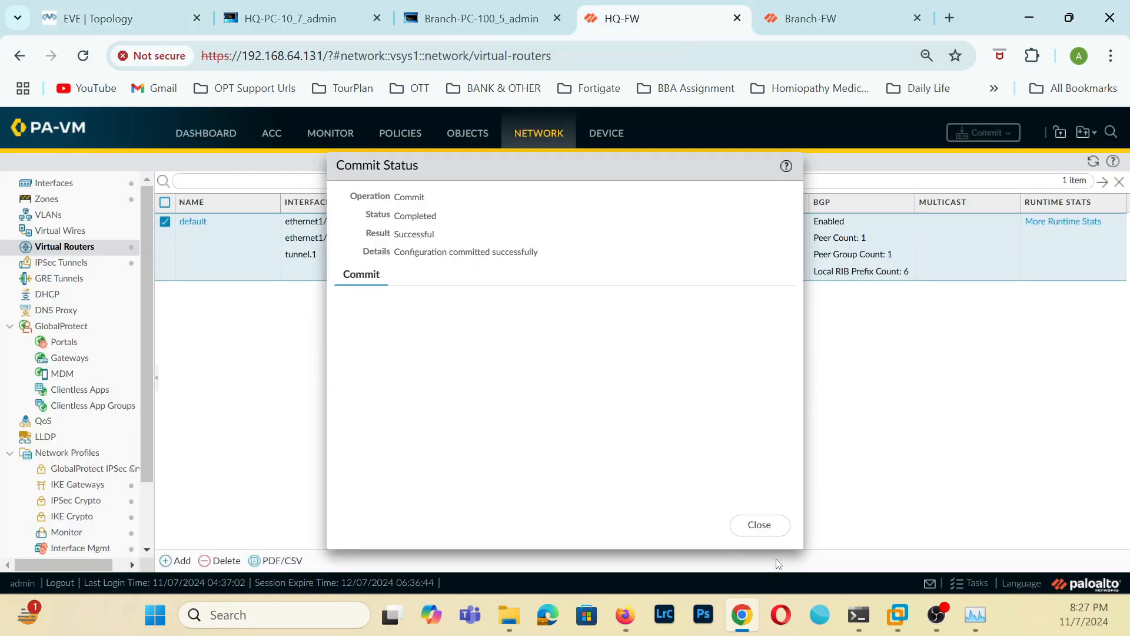
left_click(780, 524)
left_click(847, 12)
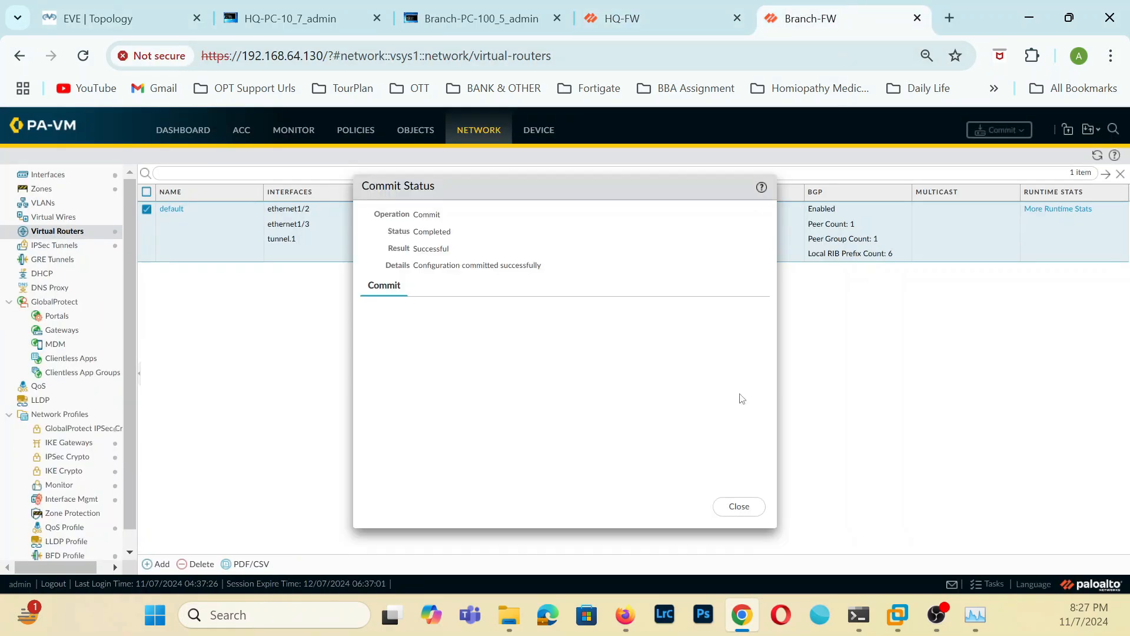
left_click(734, 509)
View Branch-FW's route table, then inspect HQ-FW's BGP summary, peer, peer group and Local RIB runtime stats with full prefixes readable.
left_click(1075, 215)
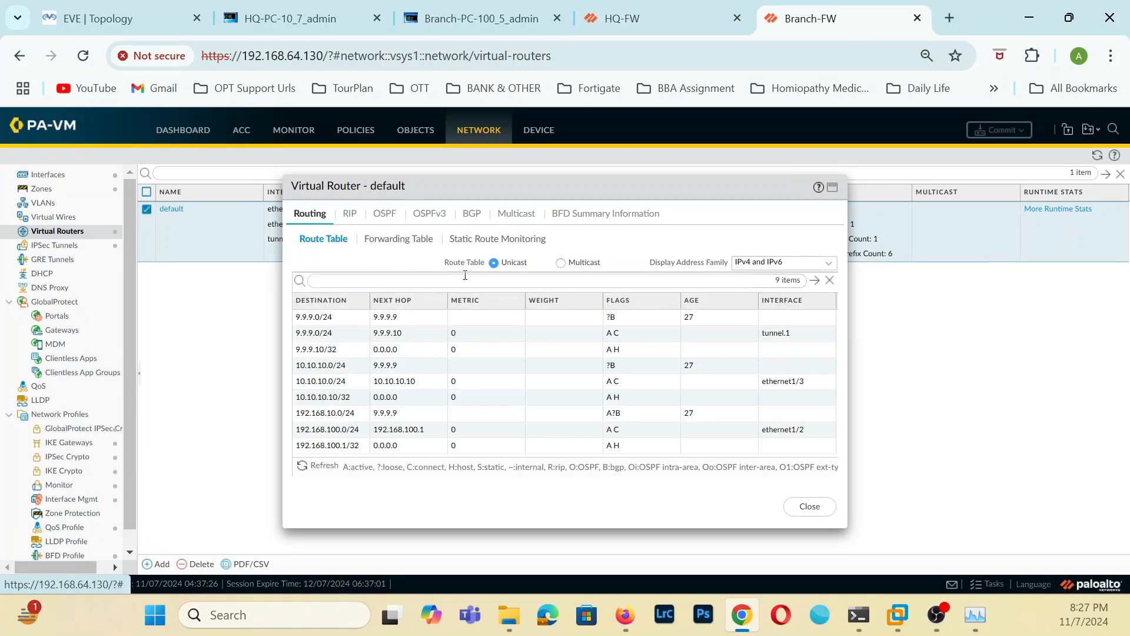
left_click(648, 18)
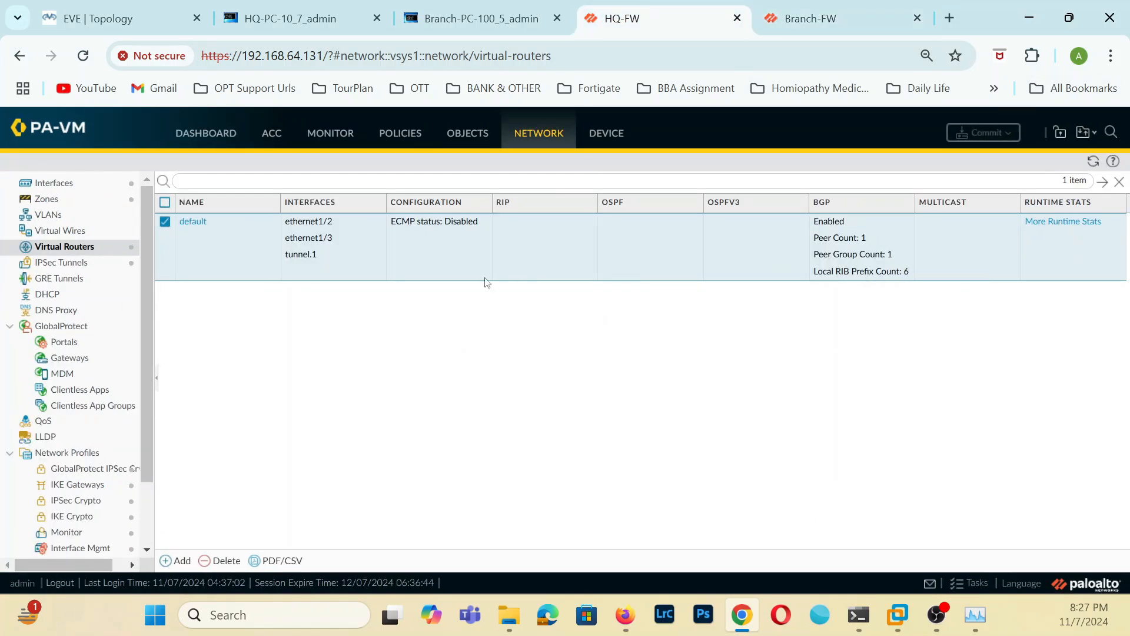
left_click(1079, 225)
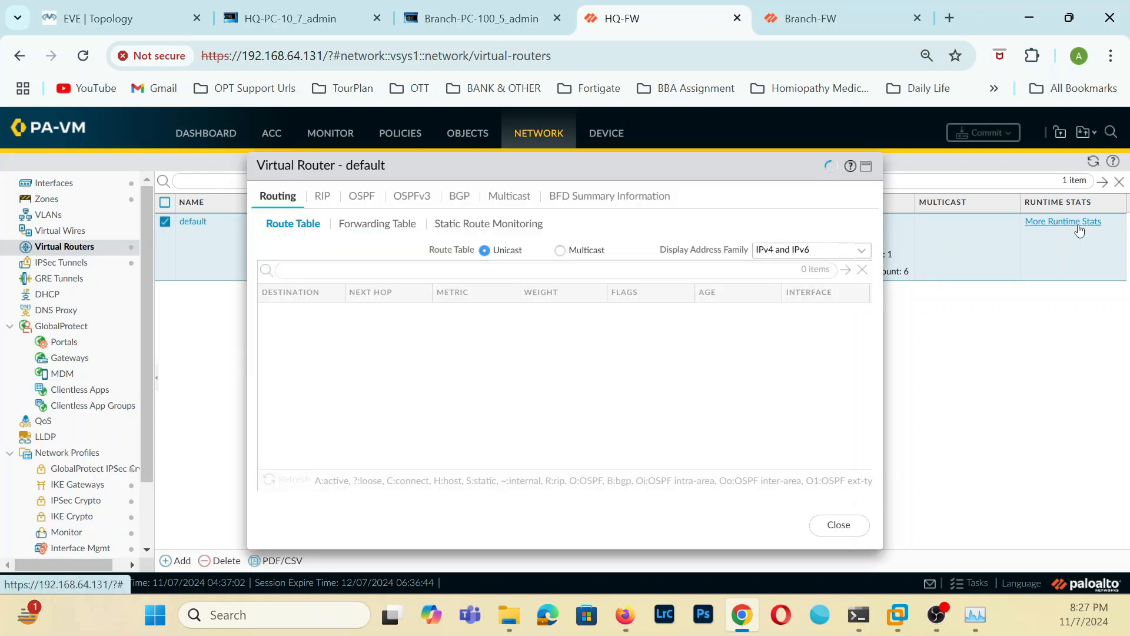
left_click(468, 195)
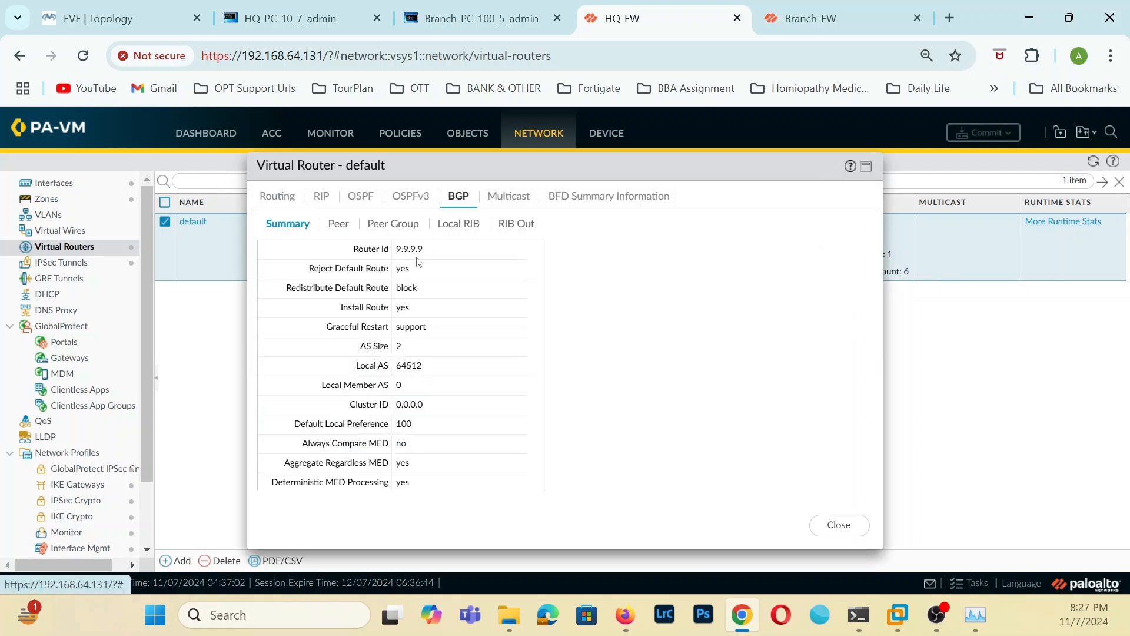
left_click(337, 225)
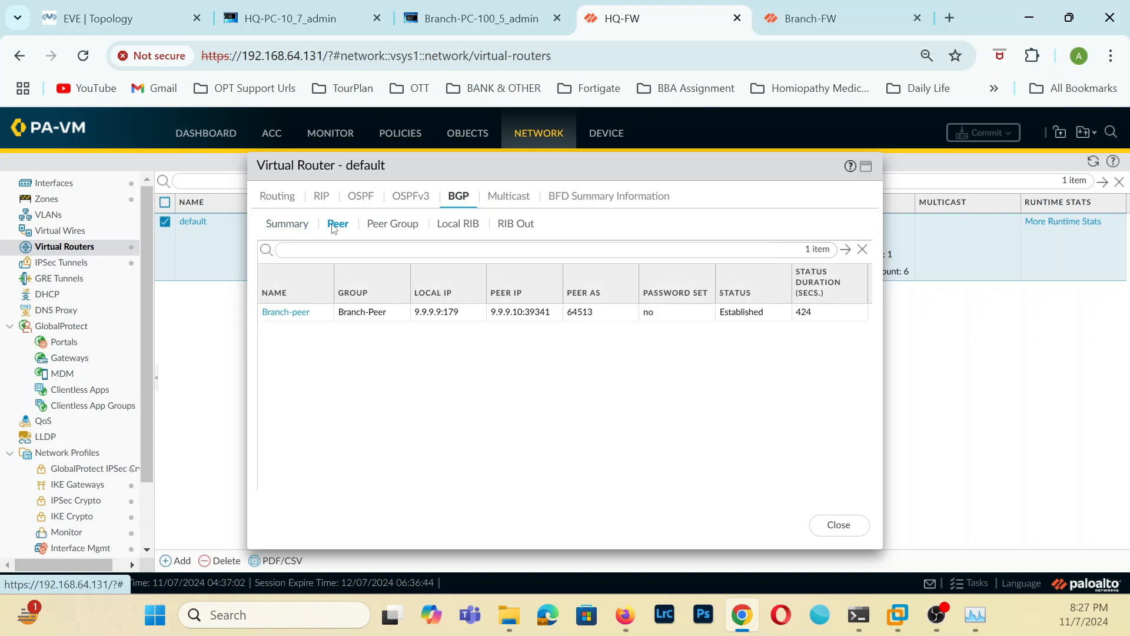
left_click(402, 234)
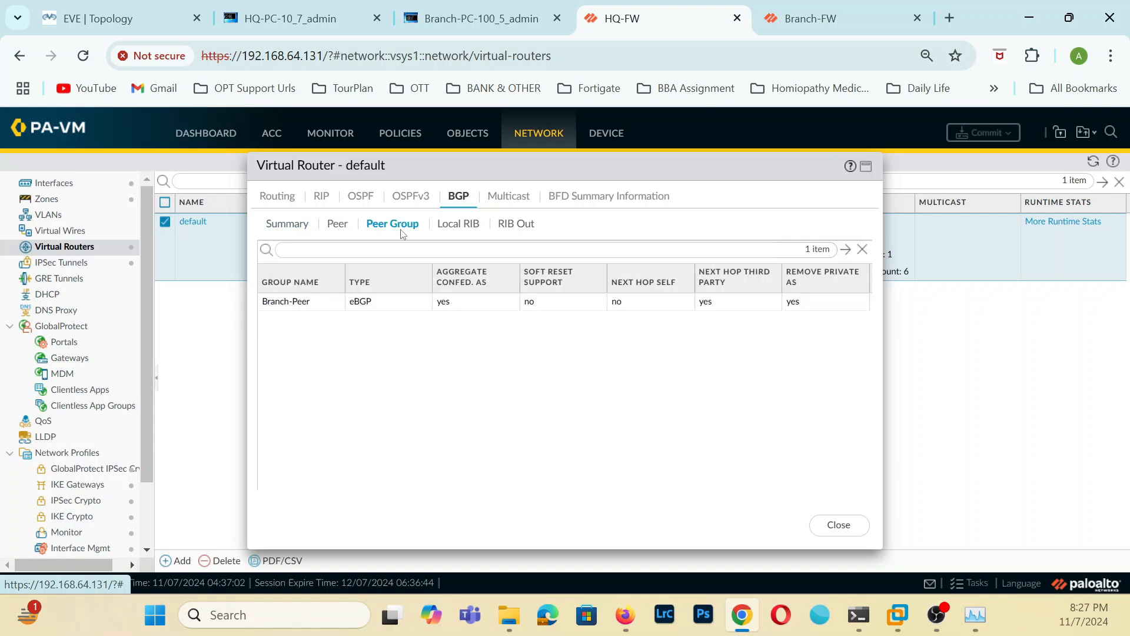
left_click(454, 227)
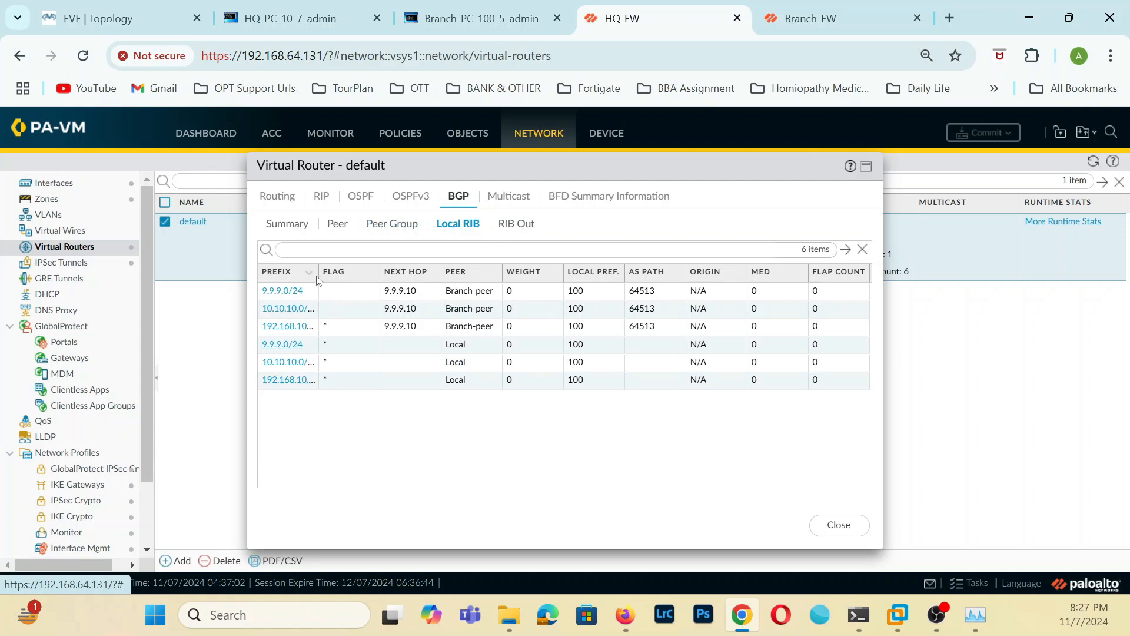
left_click_drag(320, 272, 393, 276)
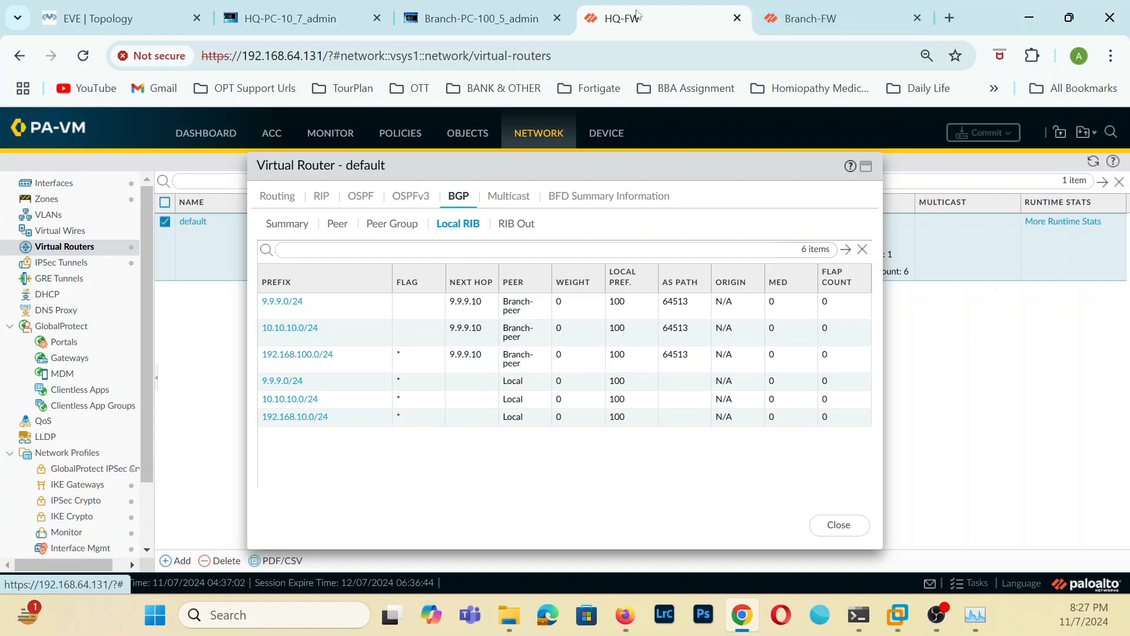
Inspect the Local RIB prefixes and the route table in the default virtual router's runtime stats on Branch-FW.
left_click(858, 8)
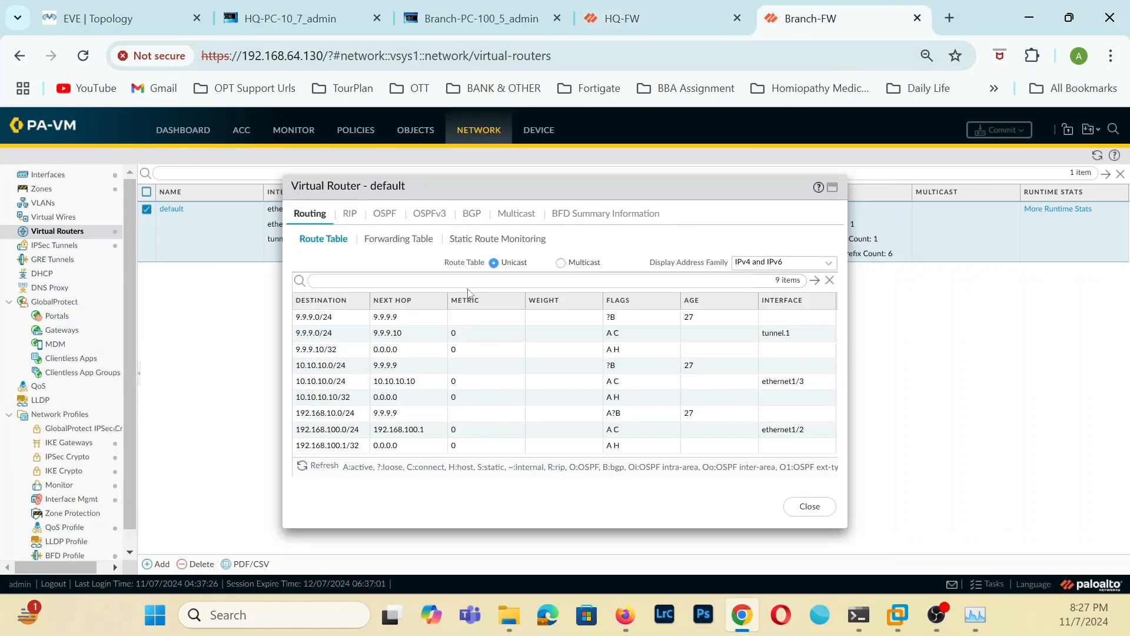
left_click(469, 215)
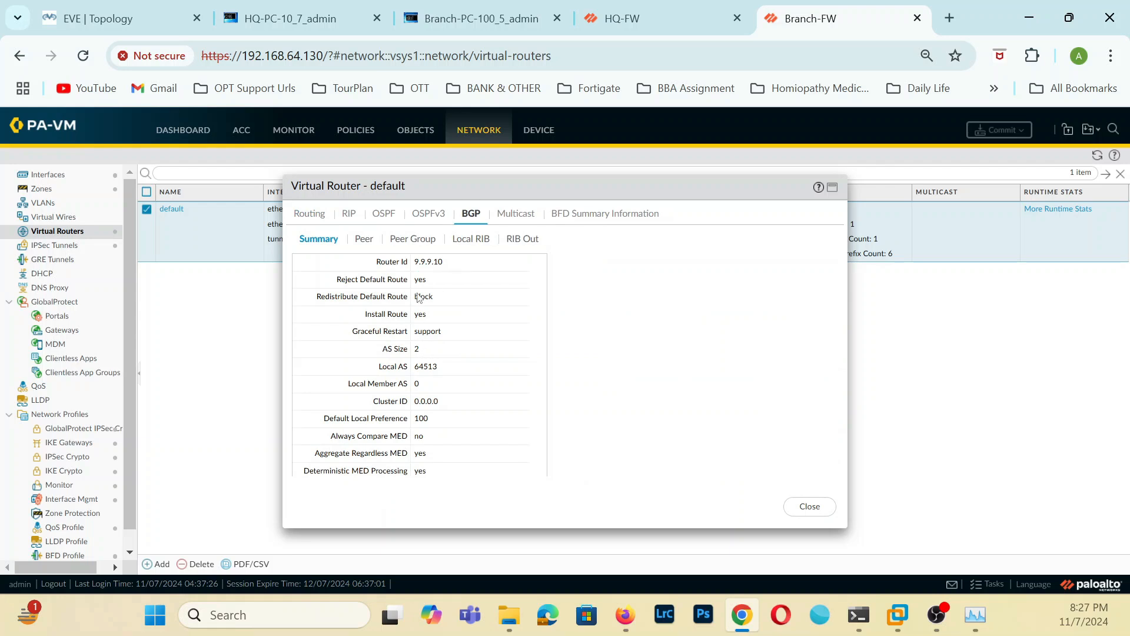
left_click(465, 240)
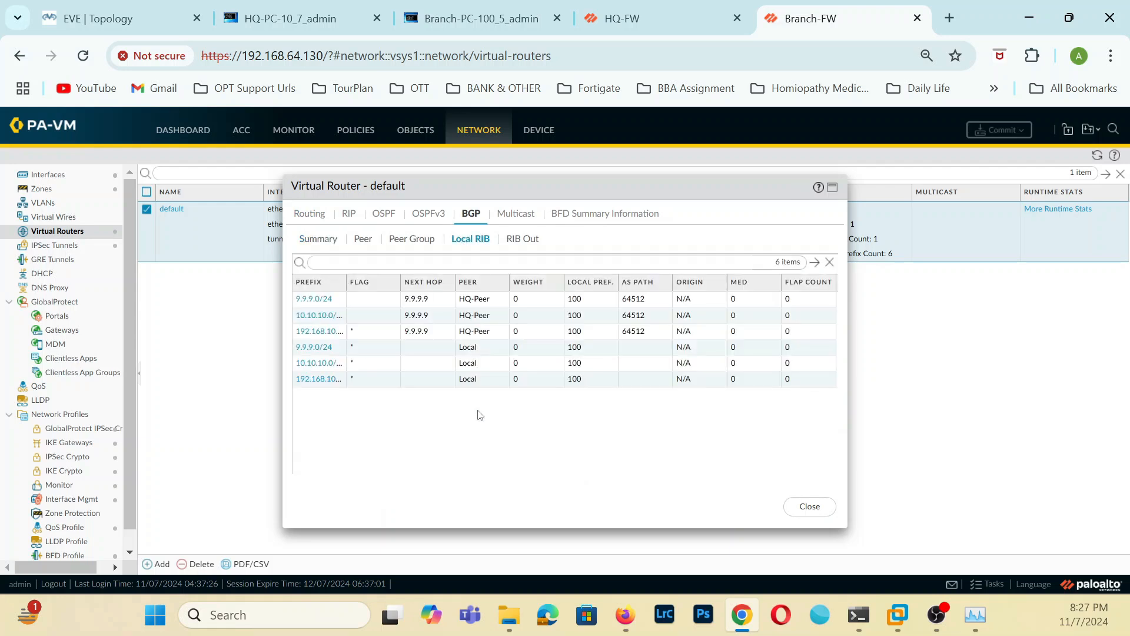
left_click_drag(348, 281, 423, 278)
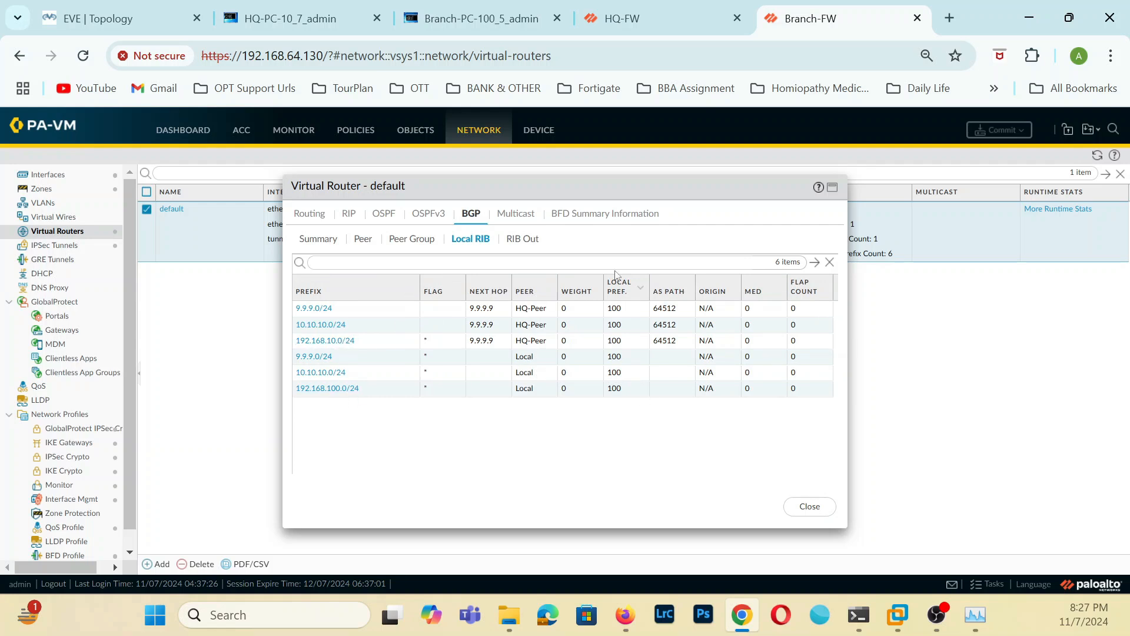
left_click(1062, 210)
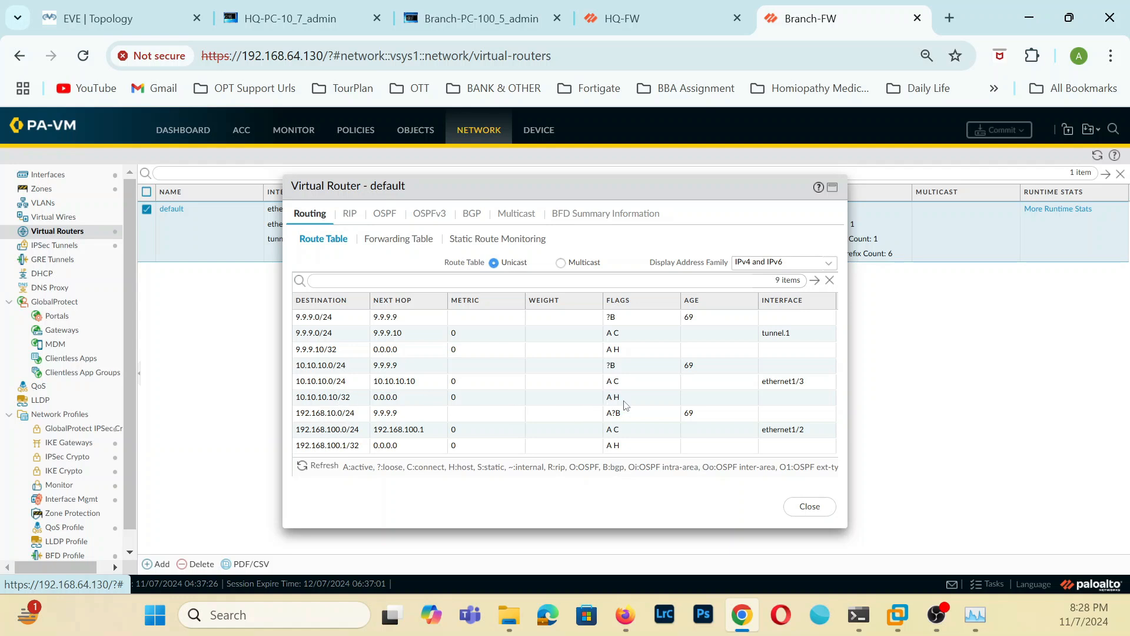
left_click(822, 510)
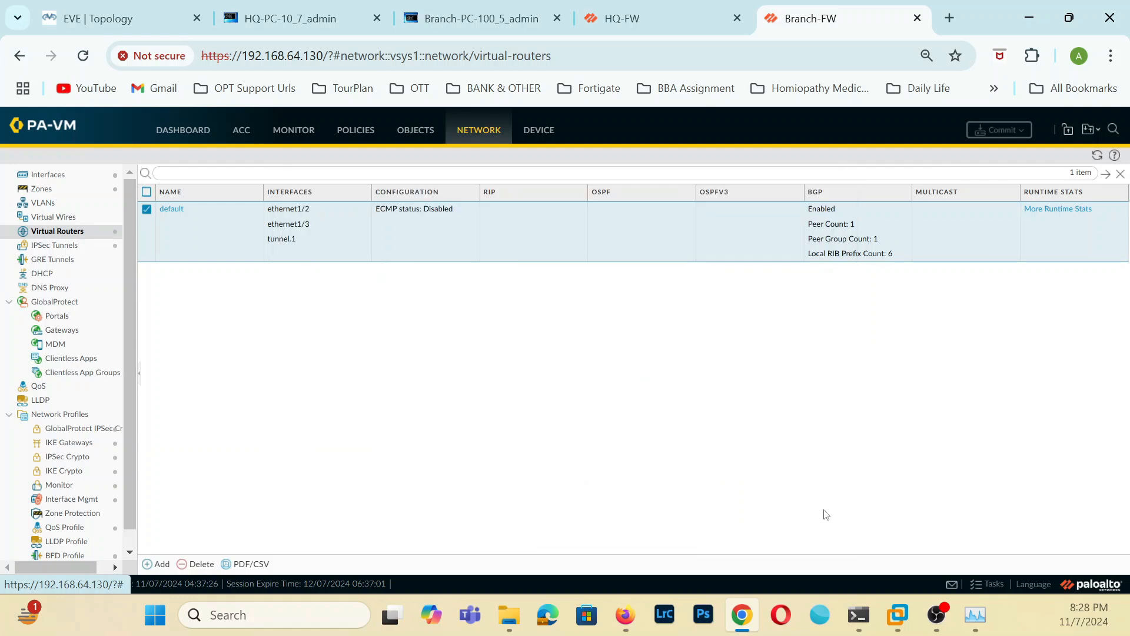
Review the current and earlier ping output on the HQ and branch PCs, and return to the network topology.
left_click(325, 24)
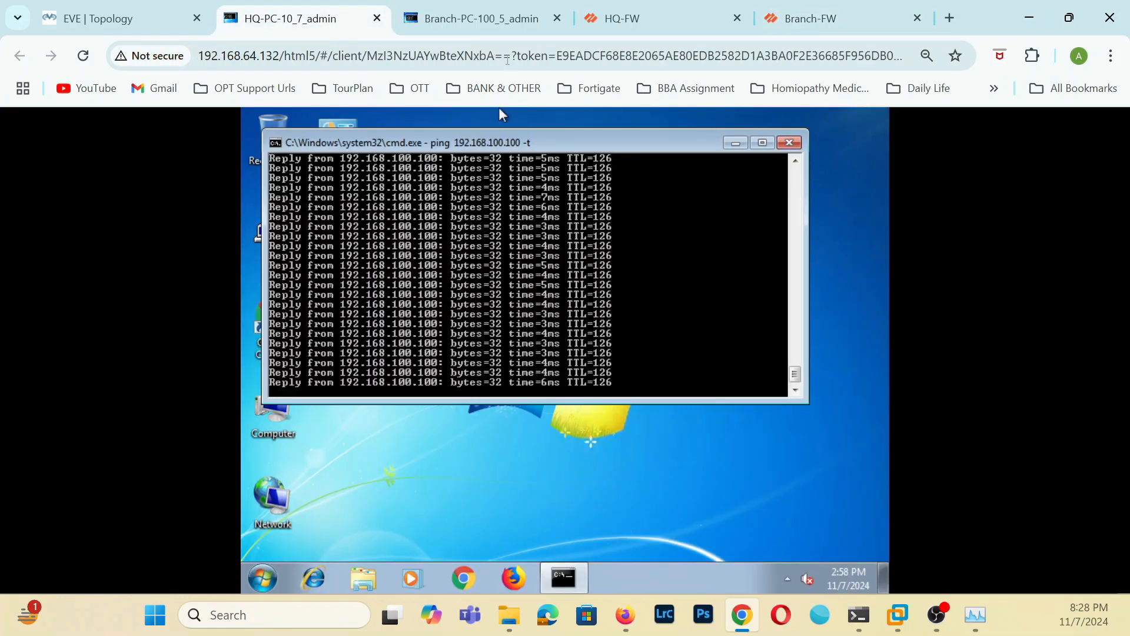
left_click(509, 24)
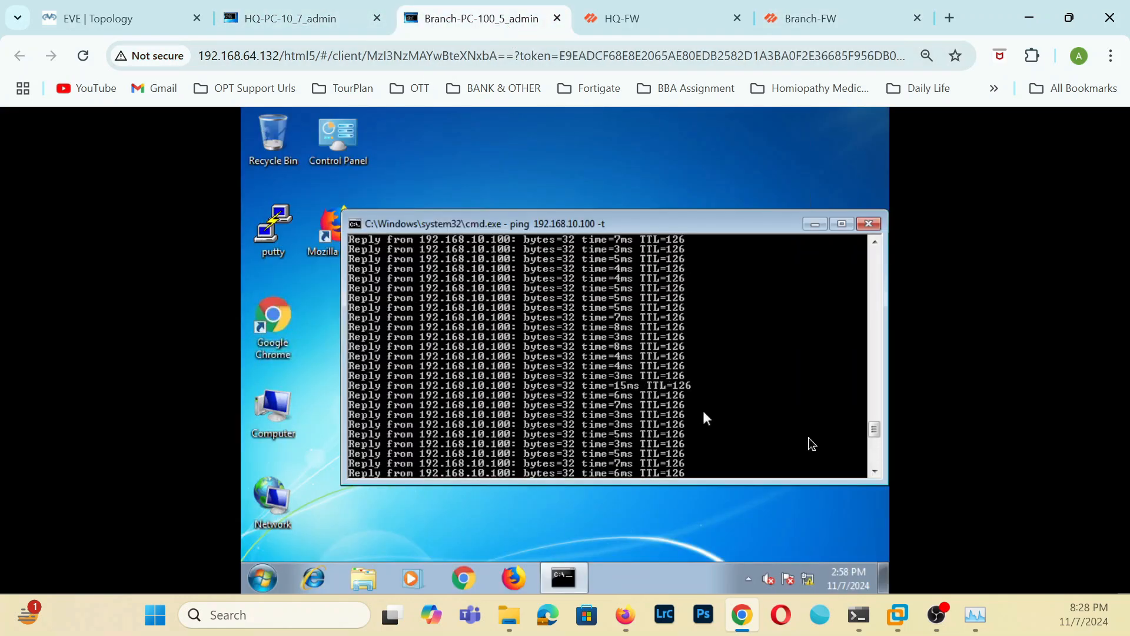
left_click_drag(876, 457, 884, 393)
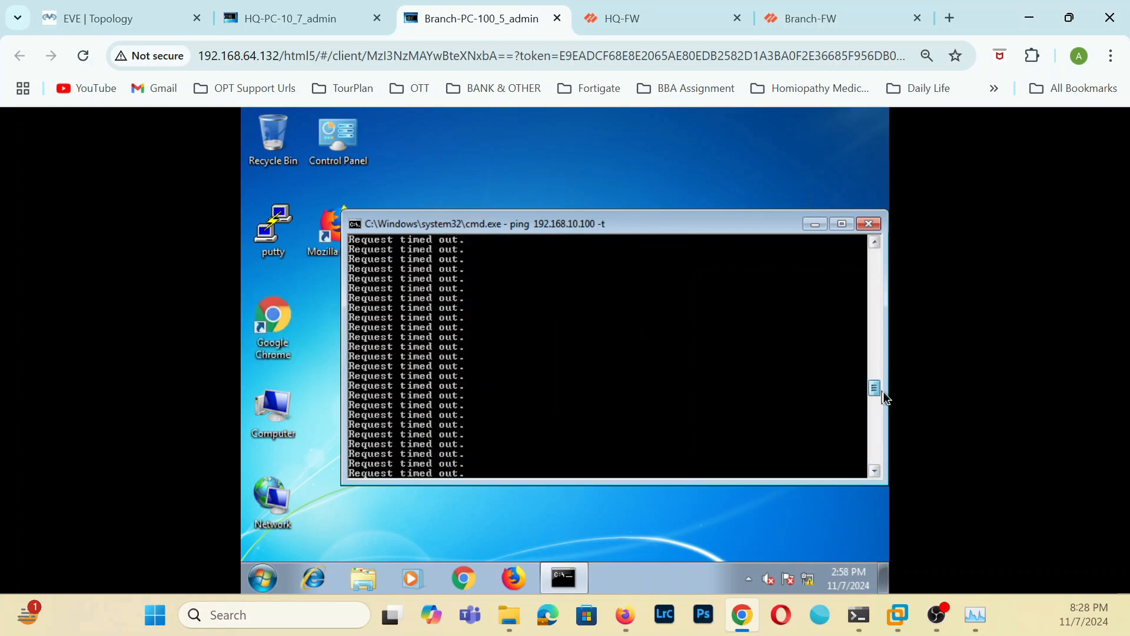
key("ctrl+shift+Tab")
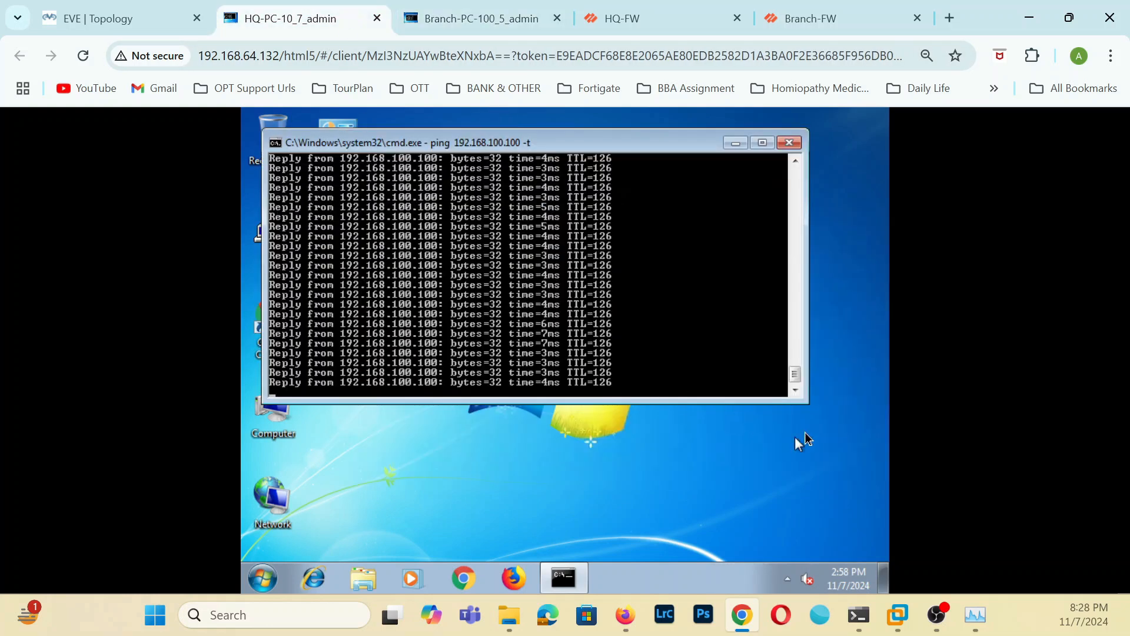
left_click_drag(804, 376, 815, 330)
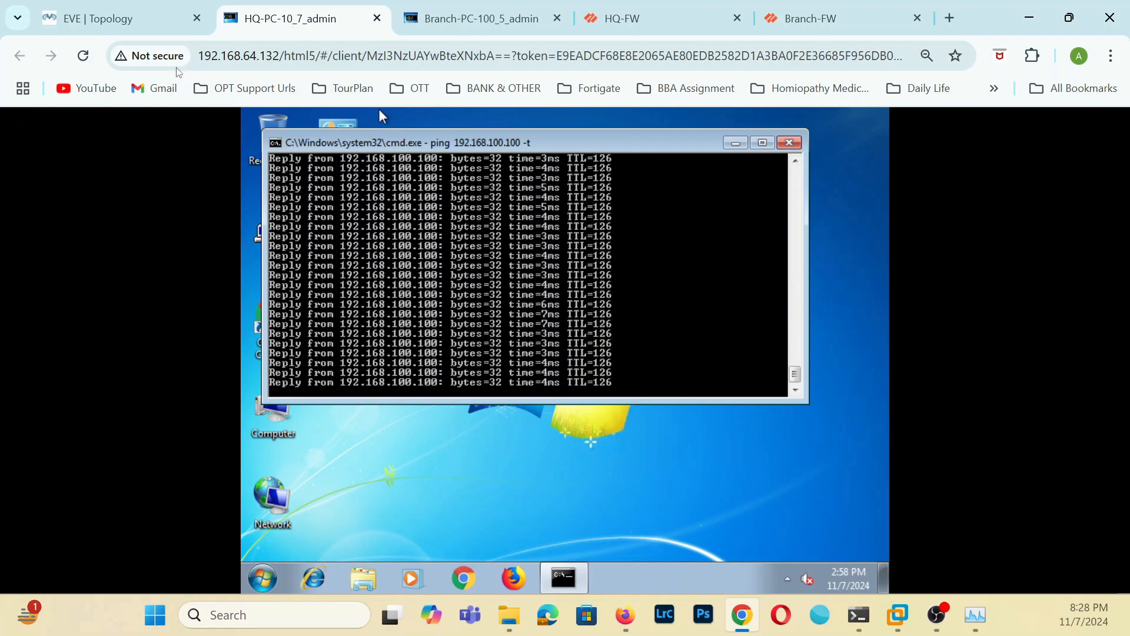
left_click(89, 8)
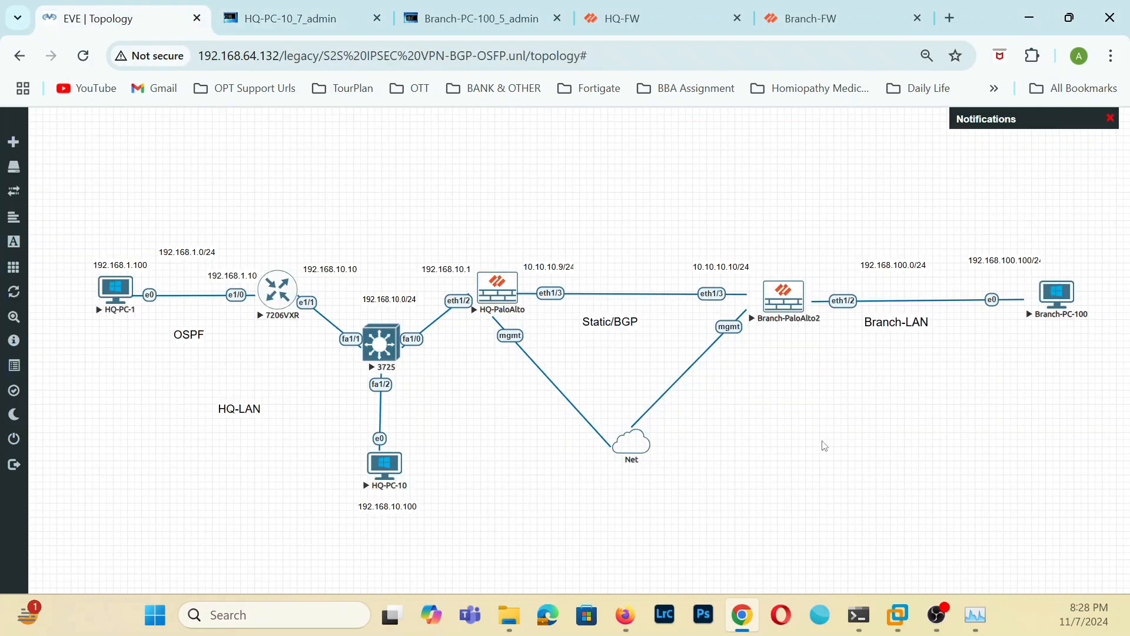
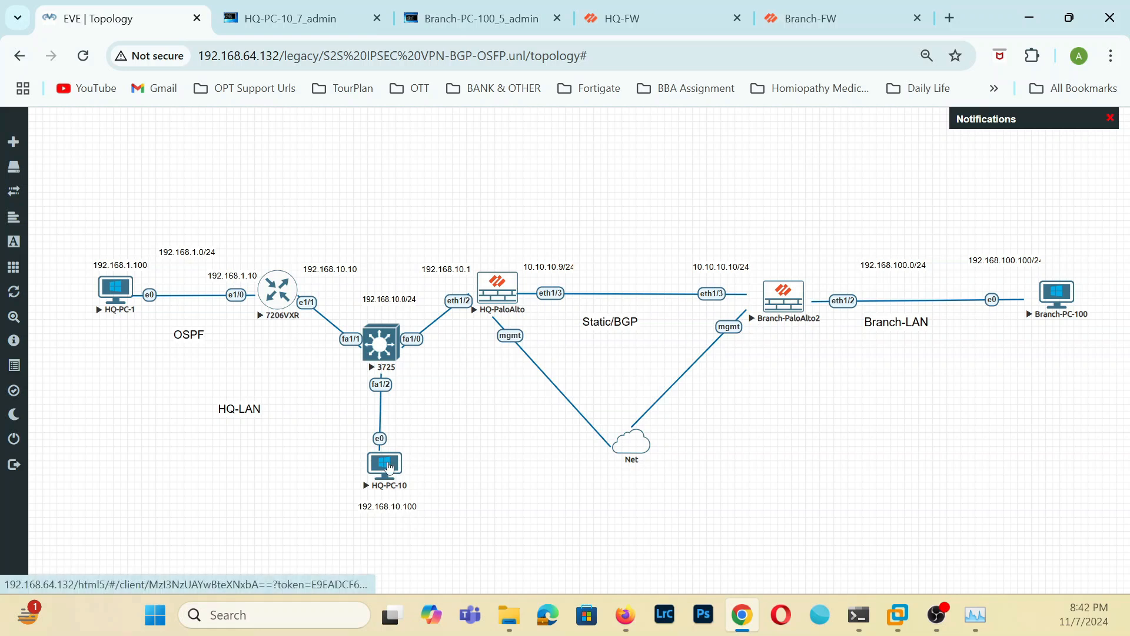
left_click(294, 18)
left_click(471, 23)
key("ctrl+1")
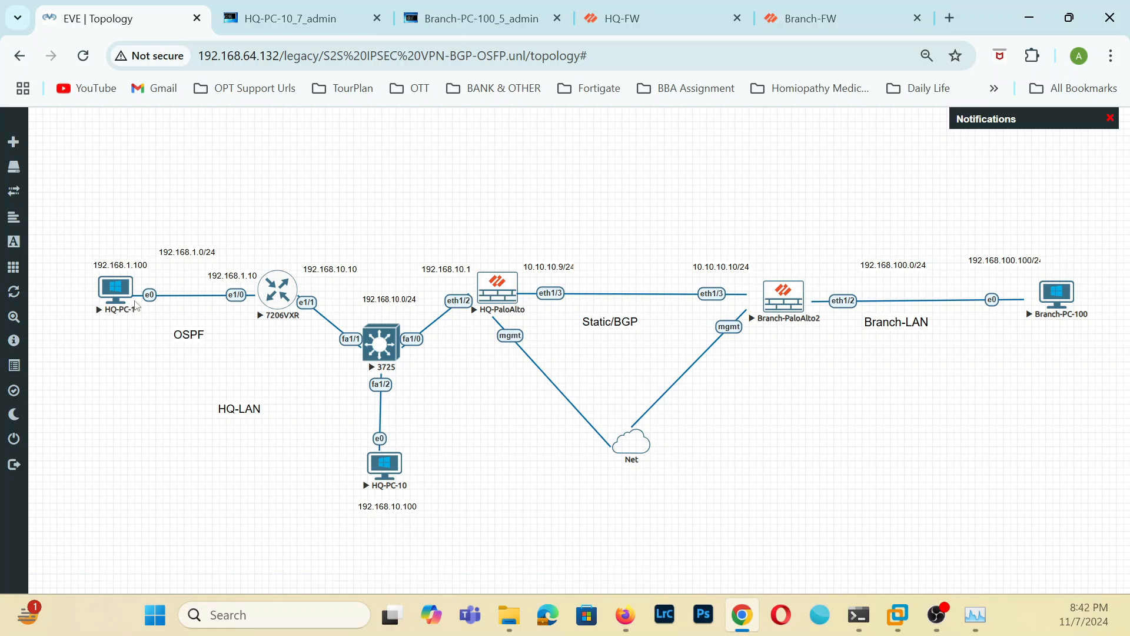
Open the 7206VXR router's console and decline the initial configuration dialog to reach the router prompt.
left_click(279, 289)
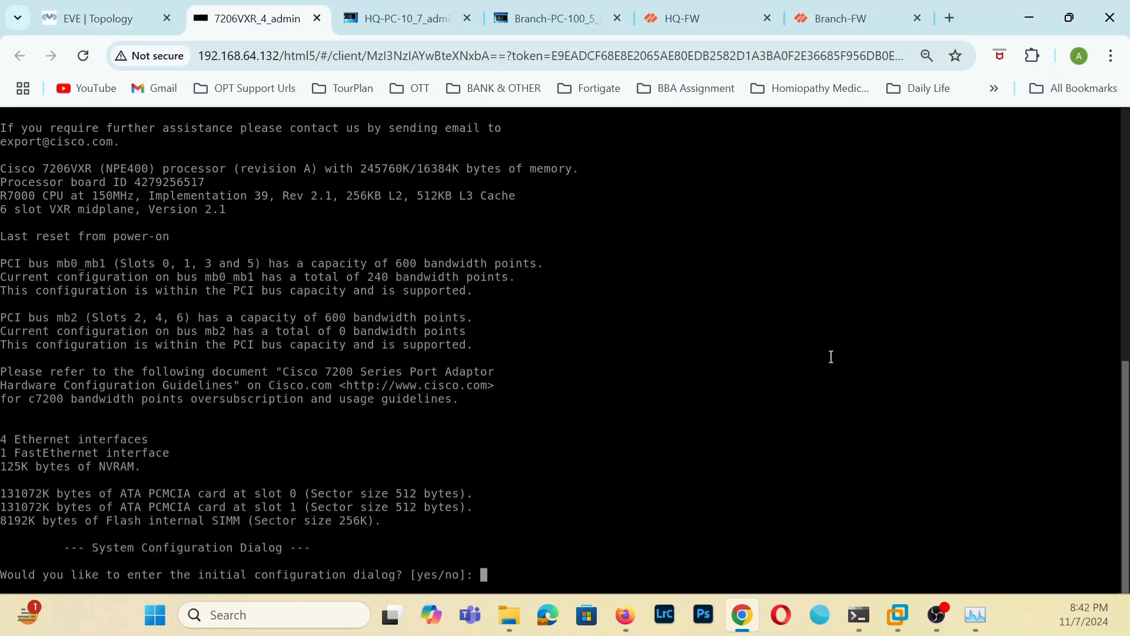
type("no")
key("Return")
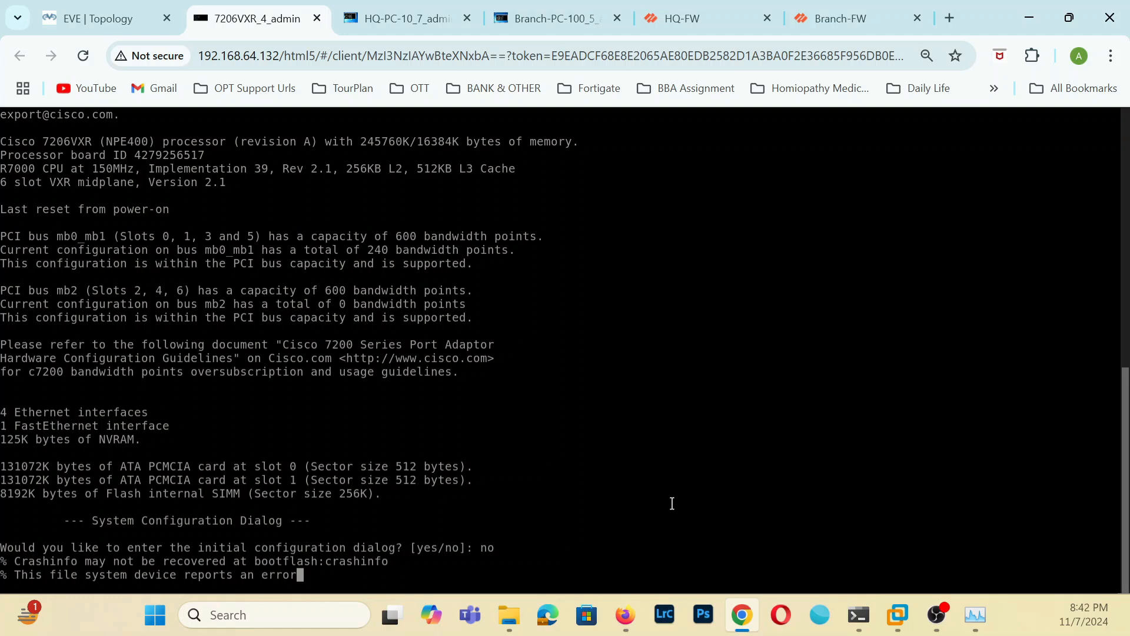
key("Return")
key("Return")
key("Return")
key("Return")
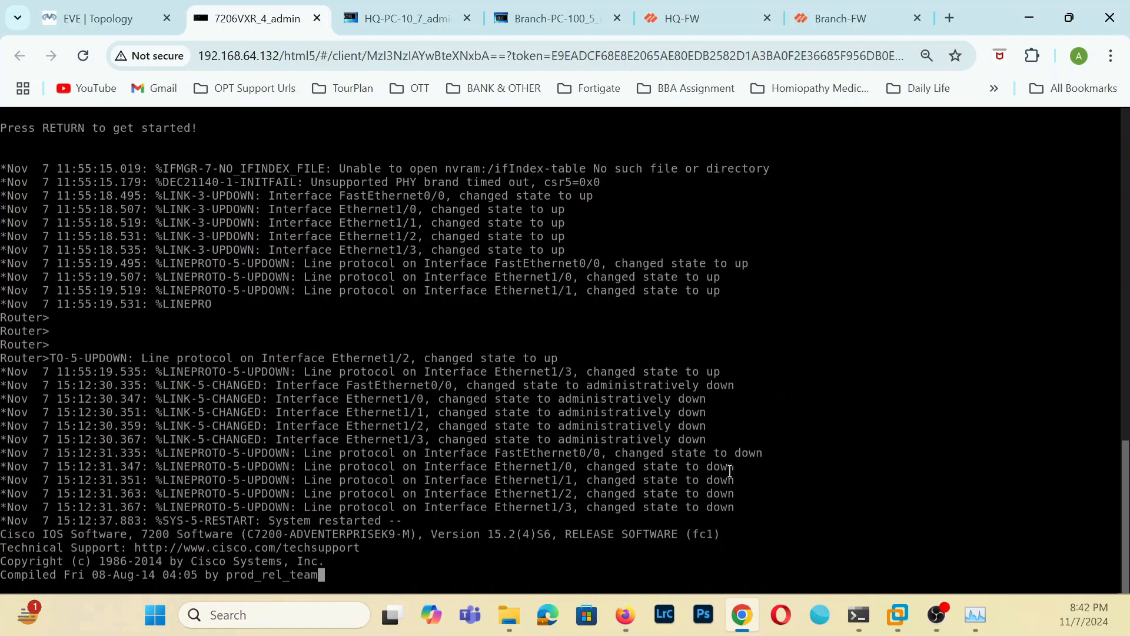
key("Return")
key("Return")
key("Return")
key("Return")
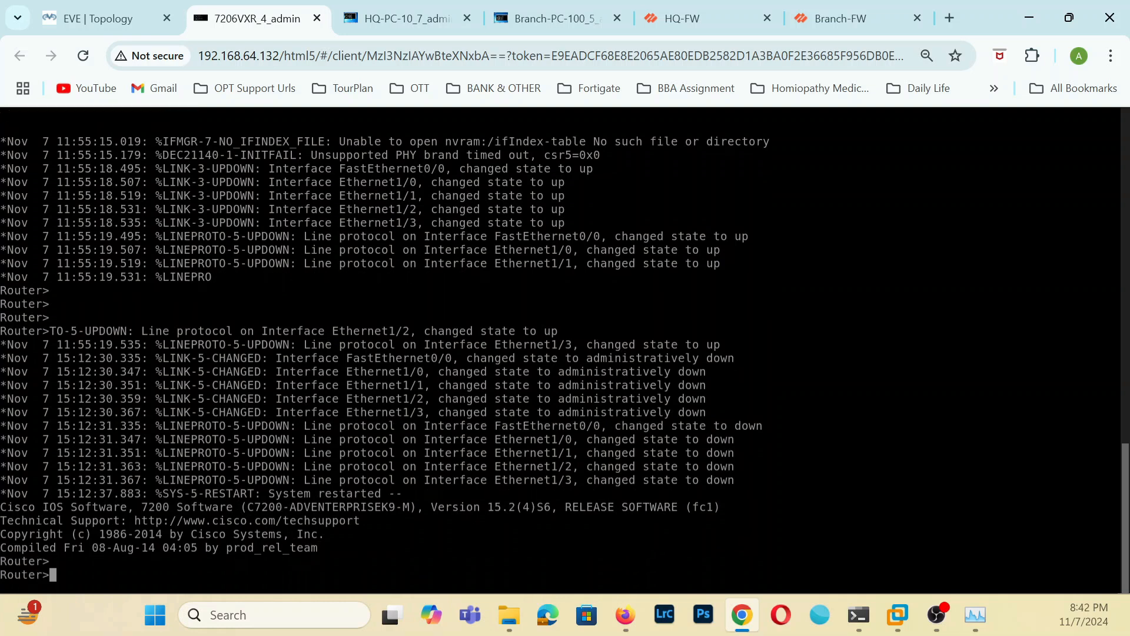
Enter privileged mode and start global terminal configuration on the router.
type("en")
key("Return")
type("conf")
key("Tab")
type("ter")
key("Tab")
key("Return")
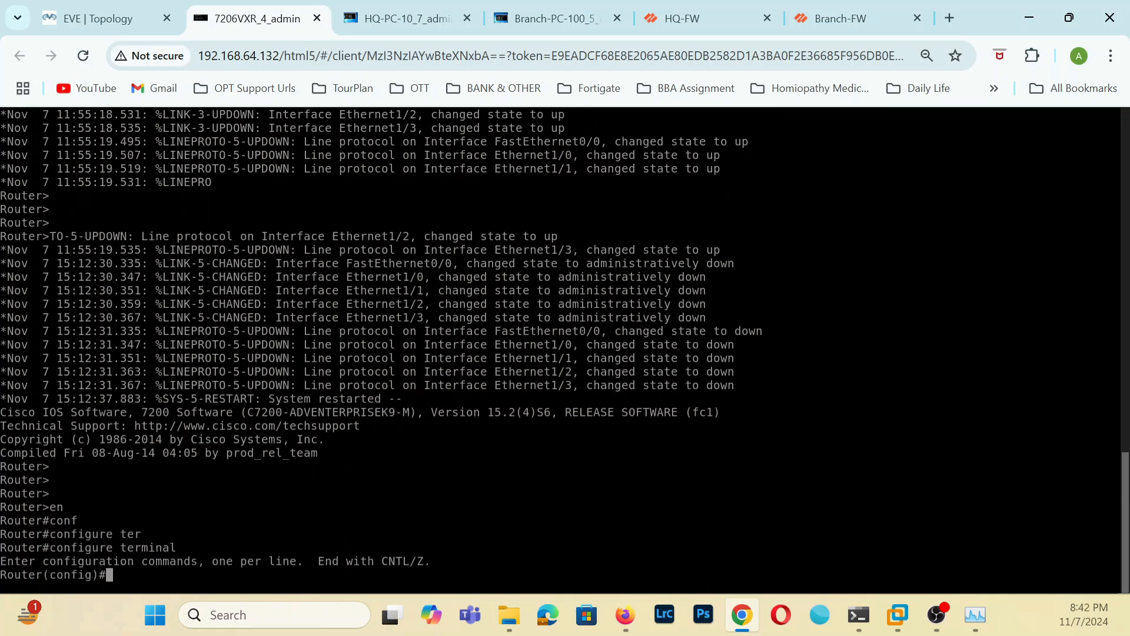
Set the router's hostname to LAN-Router.
type("hostname LAN-Router")
key("Return")
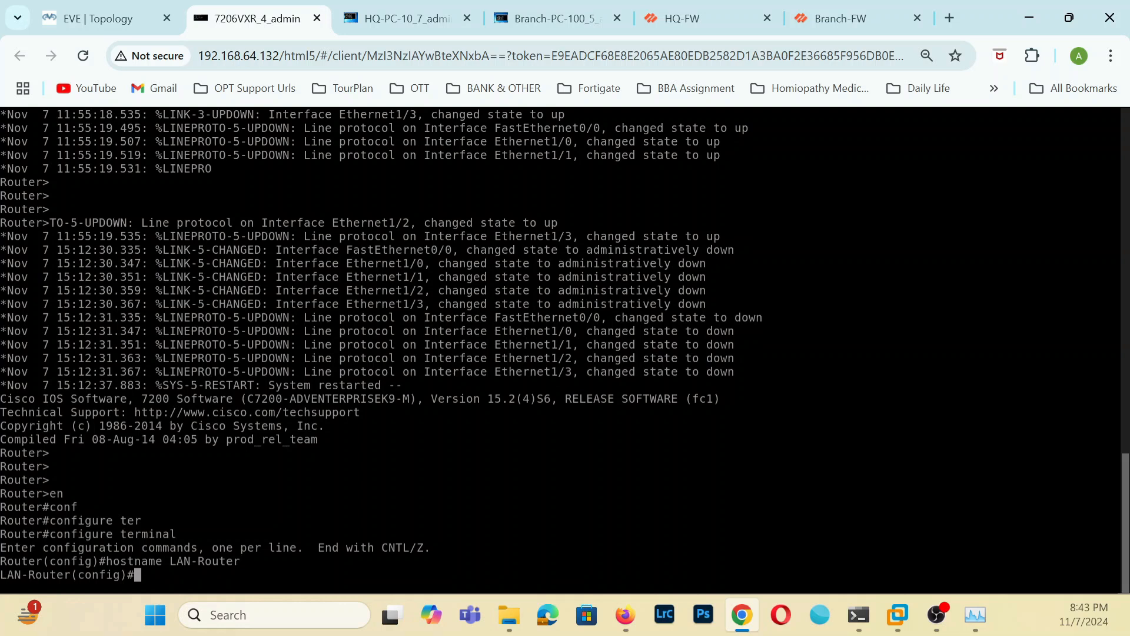
Enter configuration of interface e 1/0 and check its planned address in the EVE topology.
type("int e 1/0")
key("Return")
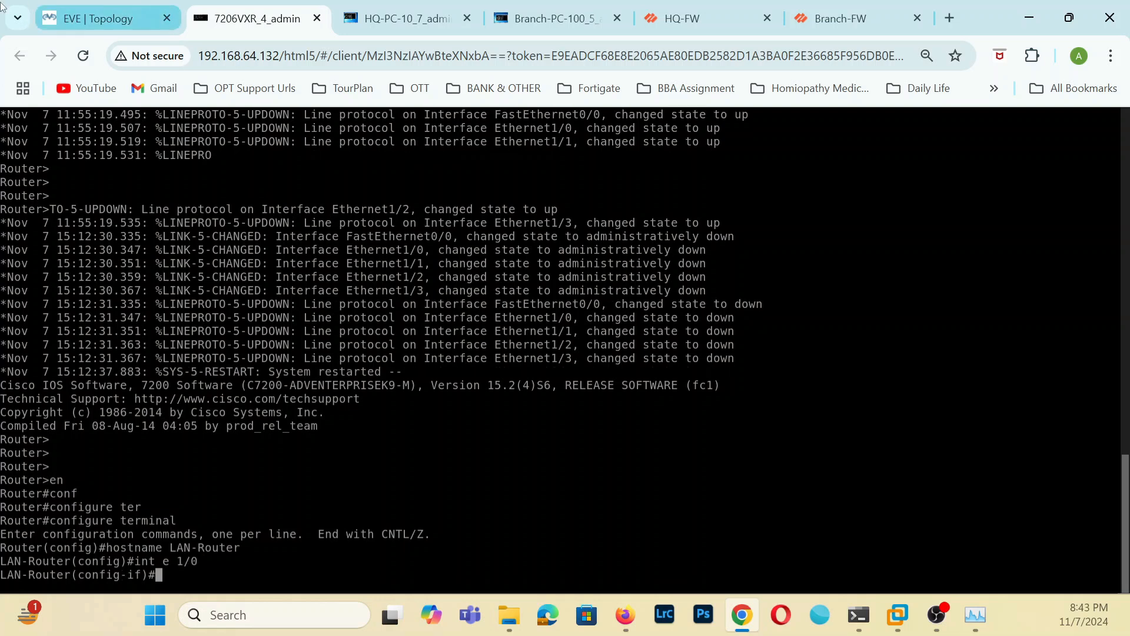
left_click(129, 13)
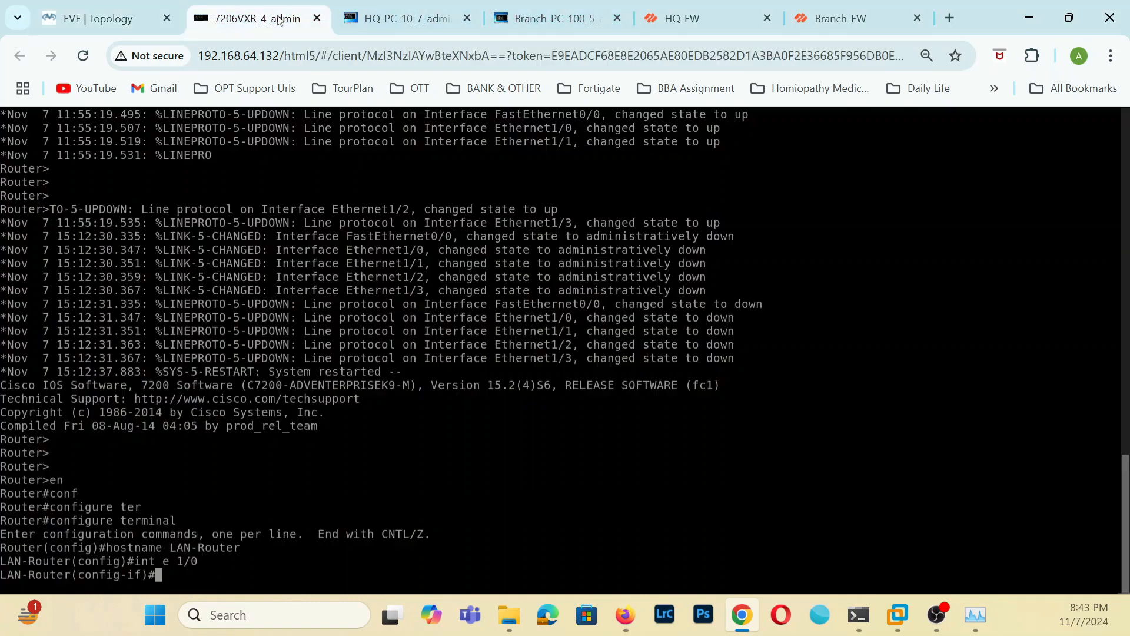
left_click(253, 18)
Assign IP address 192.168.1.10 with mask 255.255.255.0 to interface e 1/0 and enable the interface.
type("ip addre")
key("Tab")
type("192")
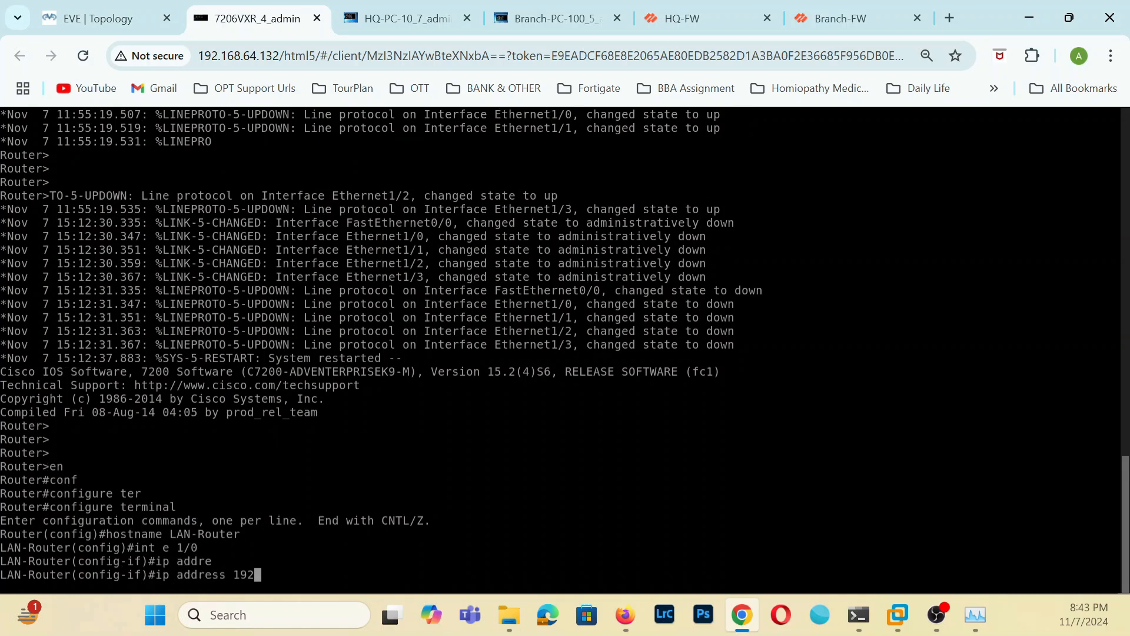
type(".168.1.10 255.255.25")
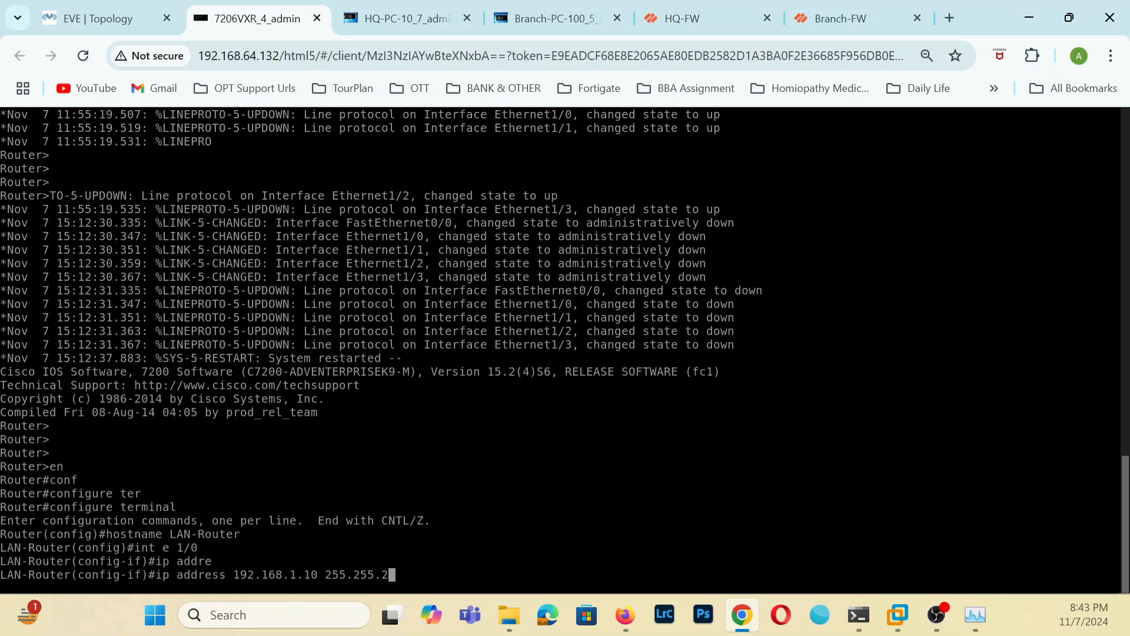
type("5.0")
key("Return")
type("no ")
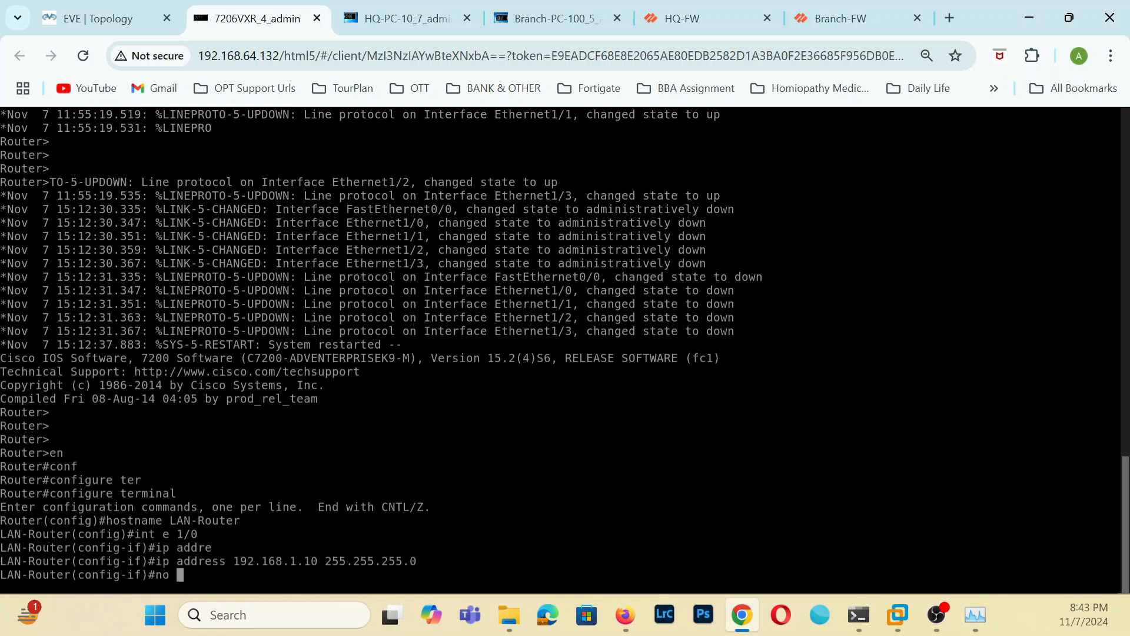
type("shut")
key("Return")
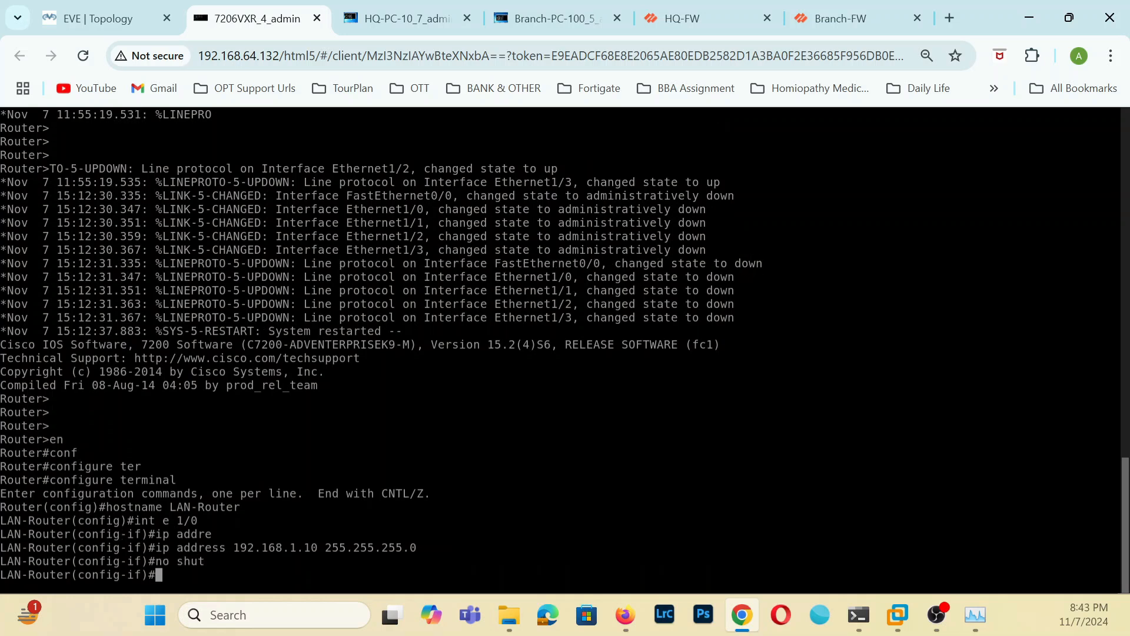
Switch to configuring interface e 1/1 and check its planned address in the EVE topology.
key("Up")
key("Up")
key("Up")
key("Up")
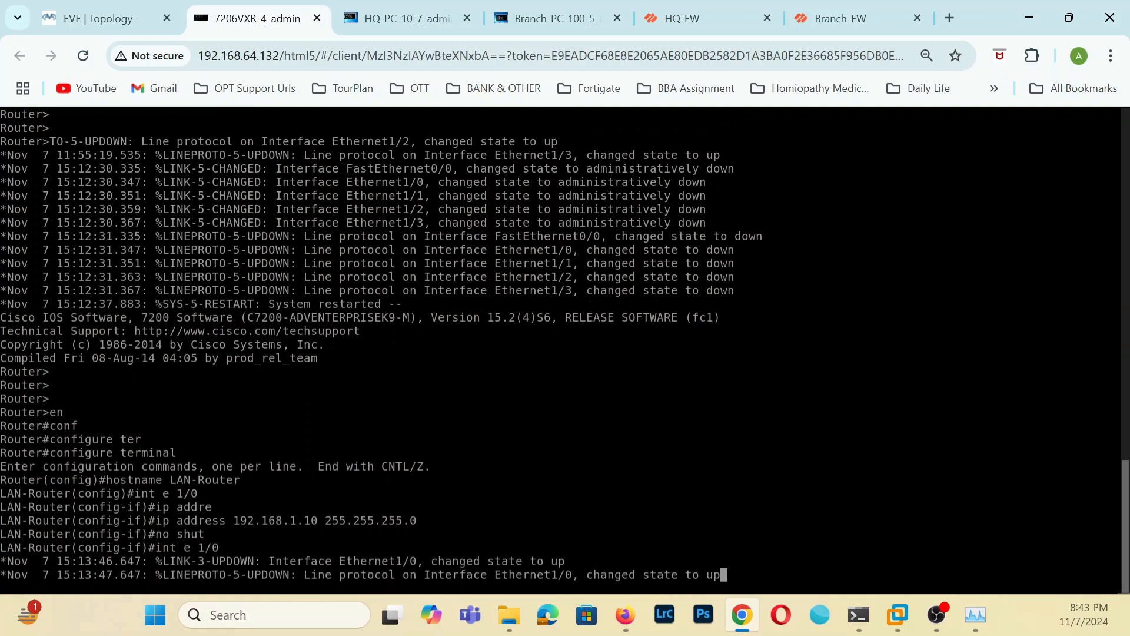
key("Return")
key("Return")
key("Up")
key("Up")
key("Down")
key("BackSpace")
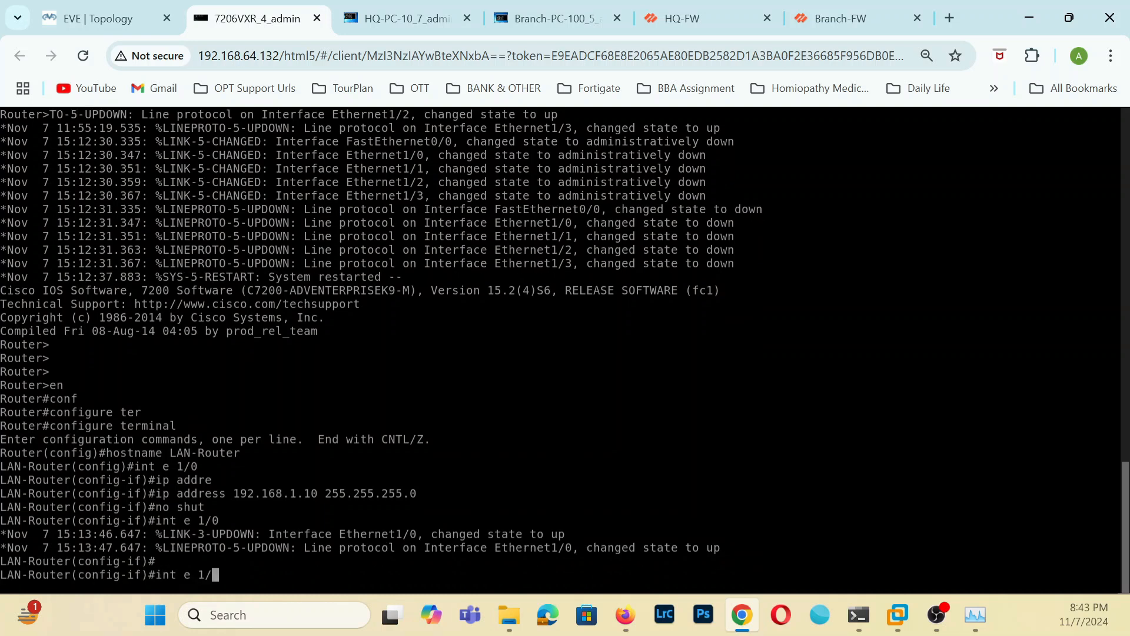
type("1")
key("Return")
left_click(94, 18)
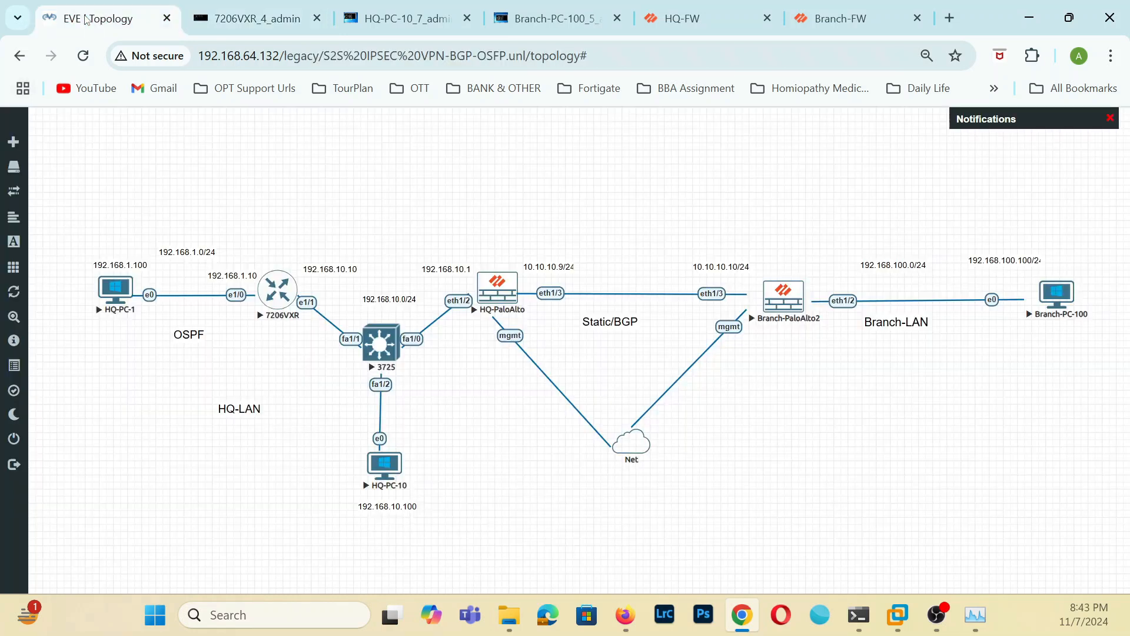
left_click(270, 8)
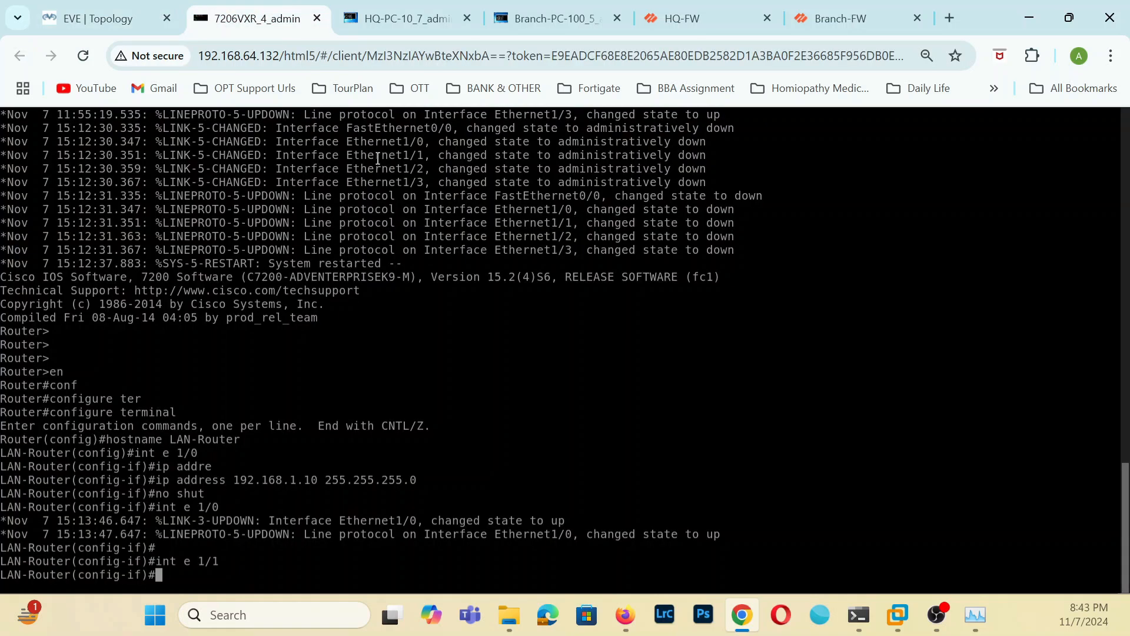
Assign IP address 192.168.10.10 with mask 255.255.255.0 to interface e 1/1.
type("ip addrss")
key("Tab")
key("BackSpace")
key("BackSpace")
key("BackSpace")
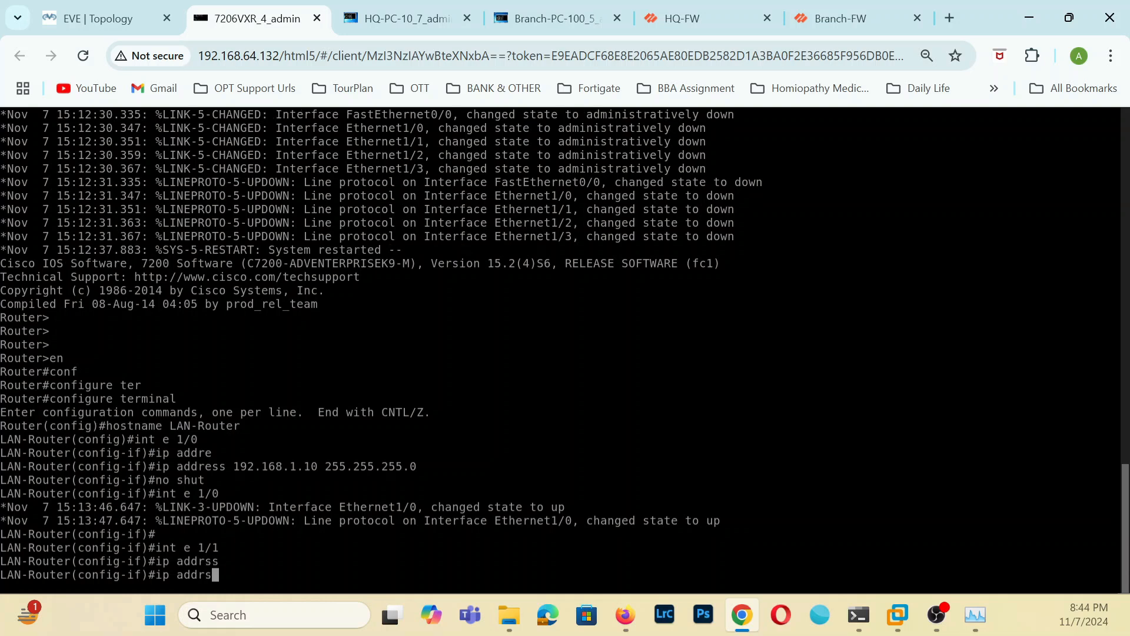
type("ress")
key("Tab")
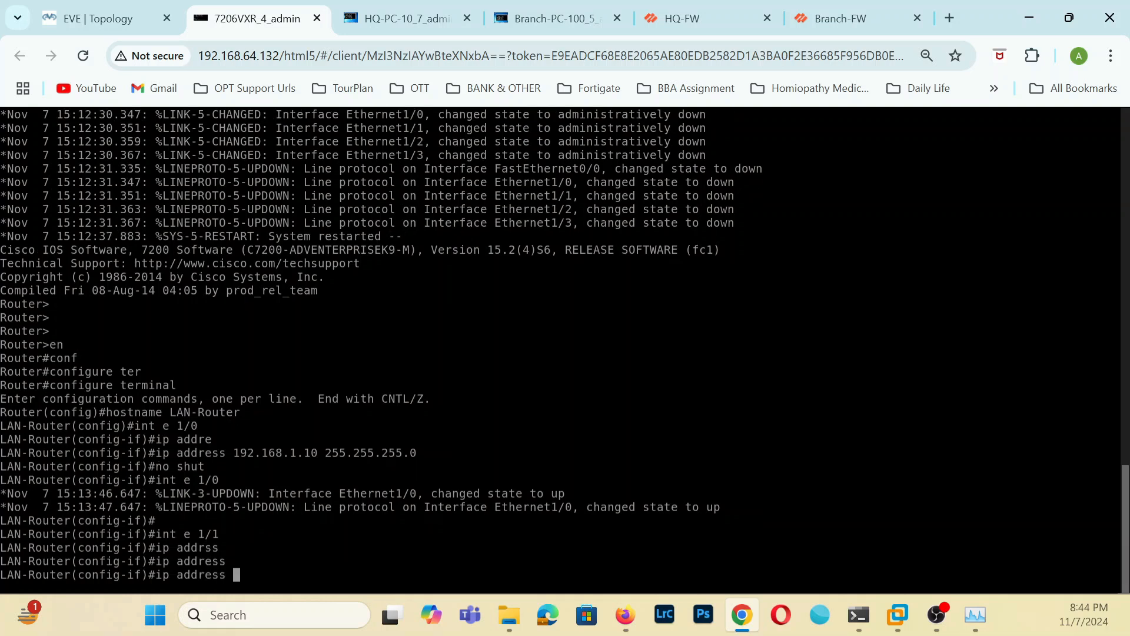
type("192.168.10.")
type("10 255")
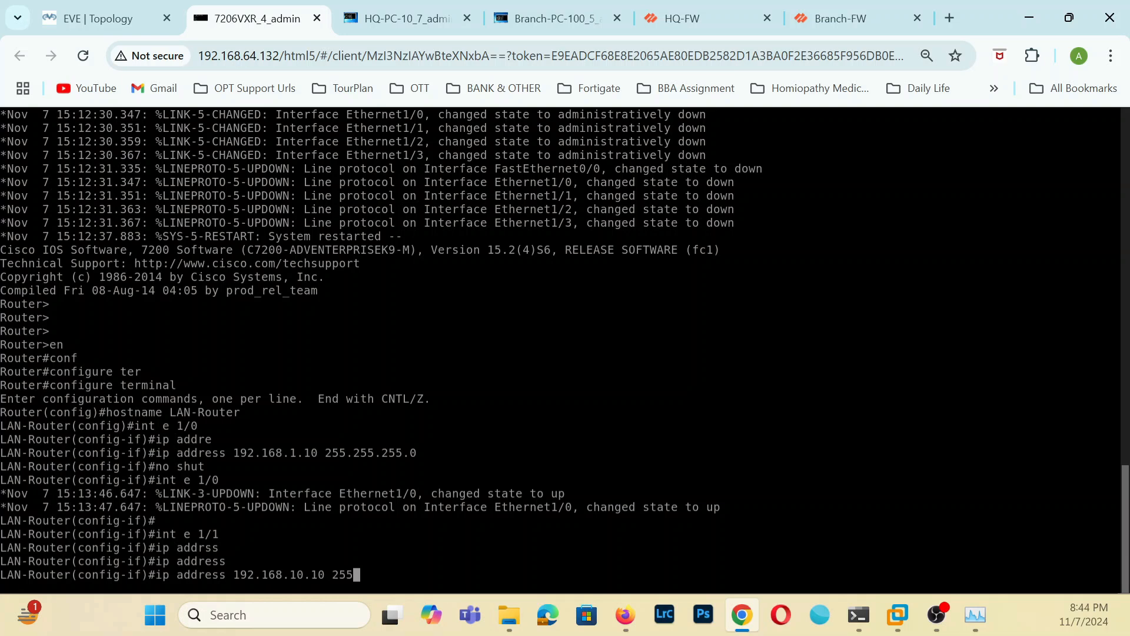
type(".255.255.0")
key("Return")
Enable interface e 1/1 and return to global configuration mode.
type("no shut")
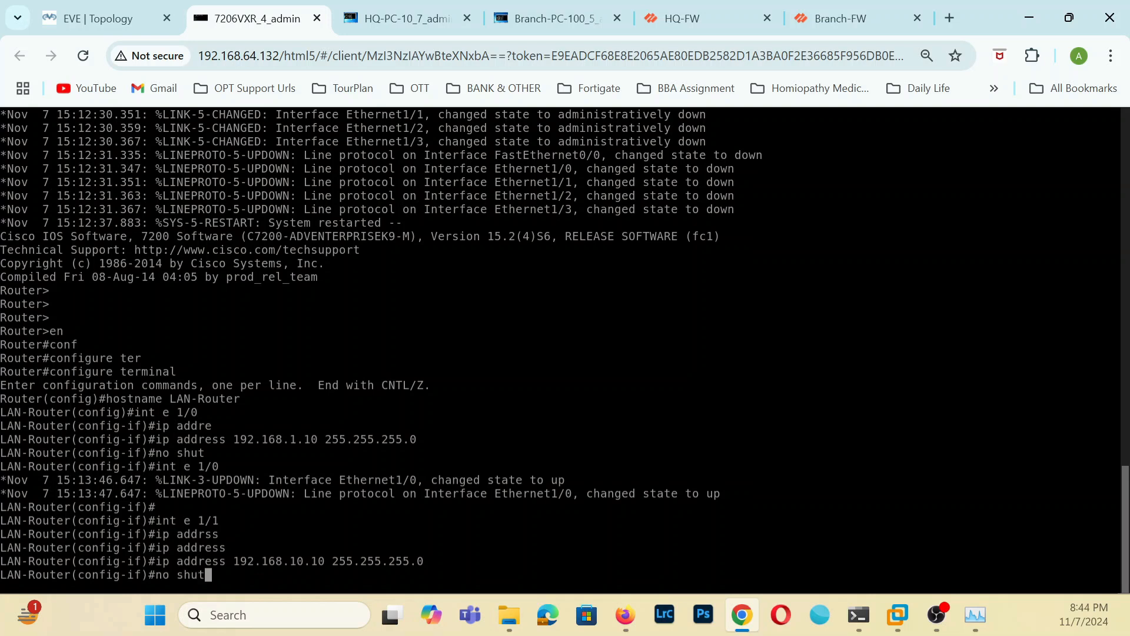
key("Return")
type("exit")
key("Return")
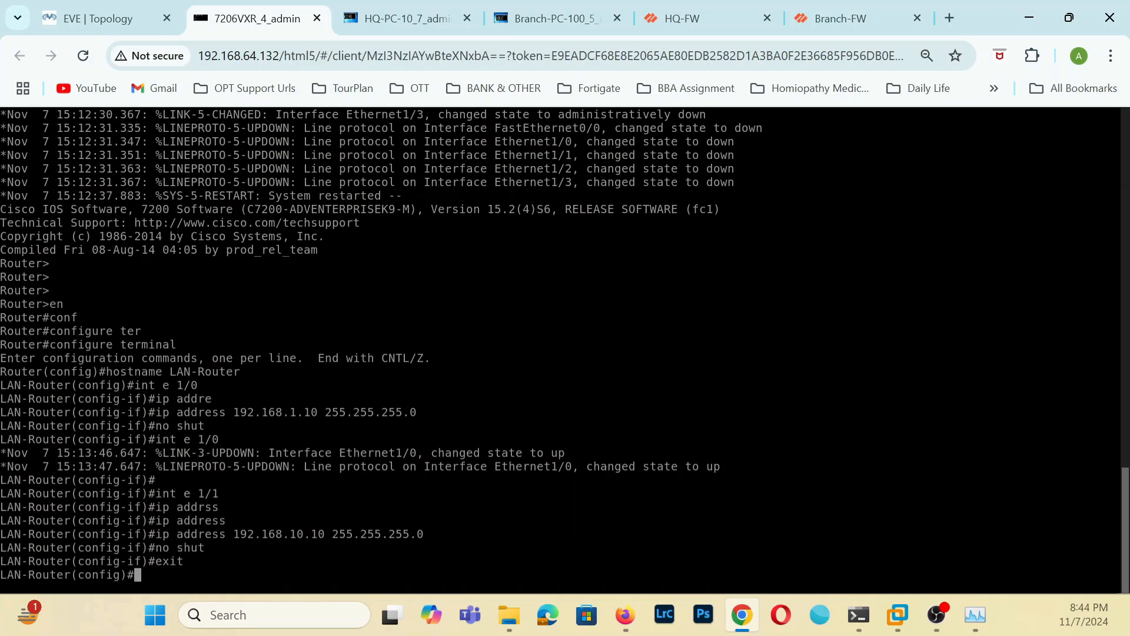
Start OSPF routing process 1 on LAN-Router.
type("route")
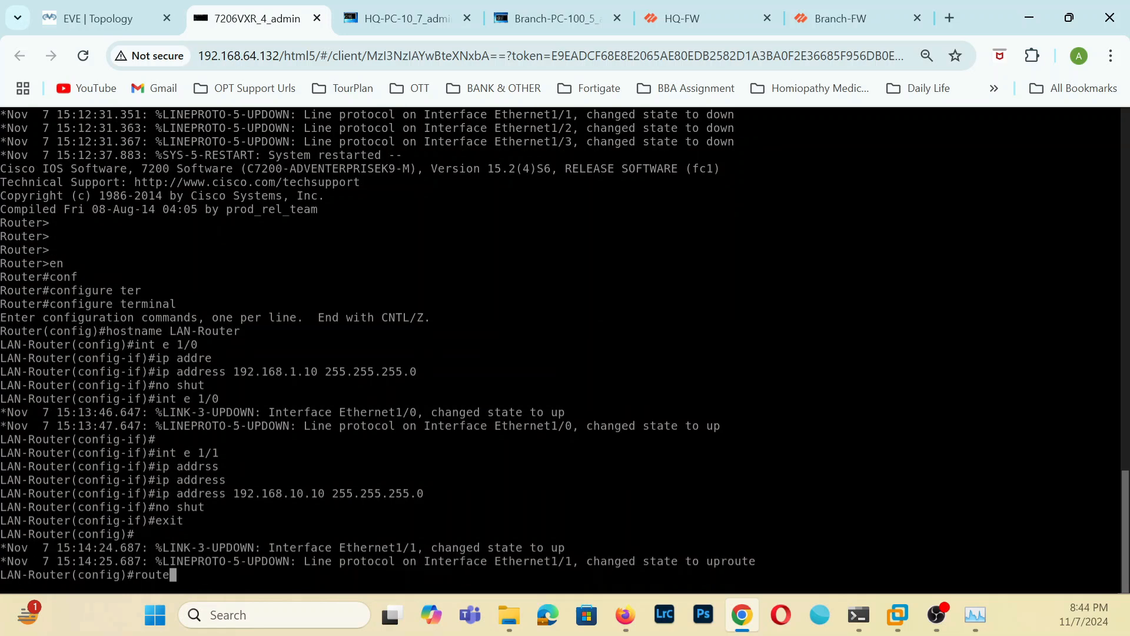
type("r")
key("Tab")
type("os")
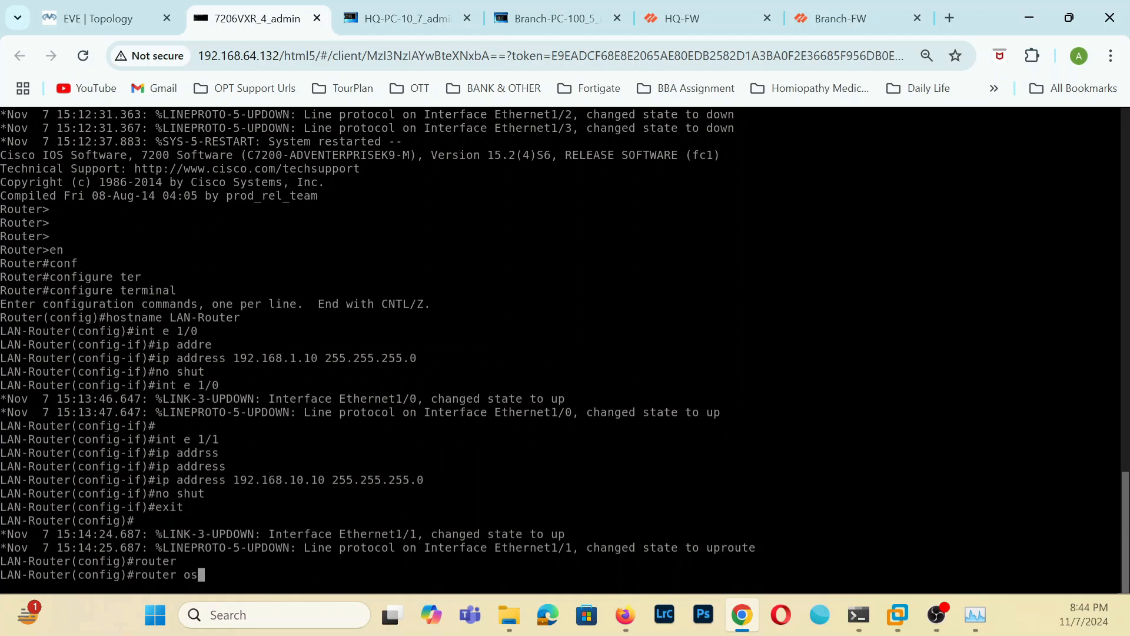
type("pf 1")
key("Return")
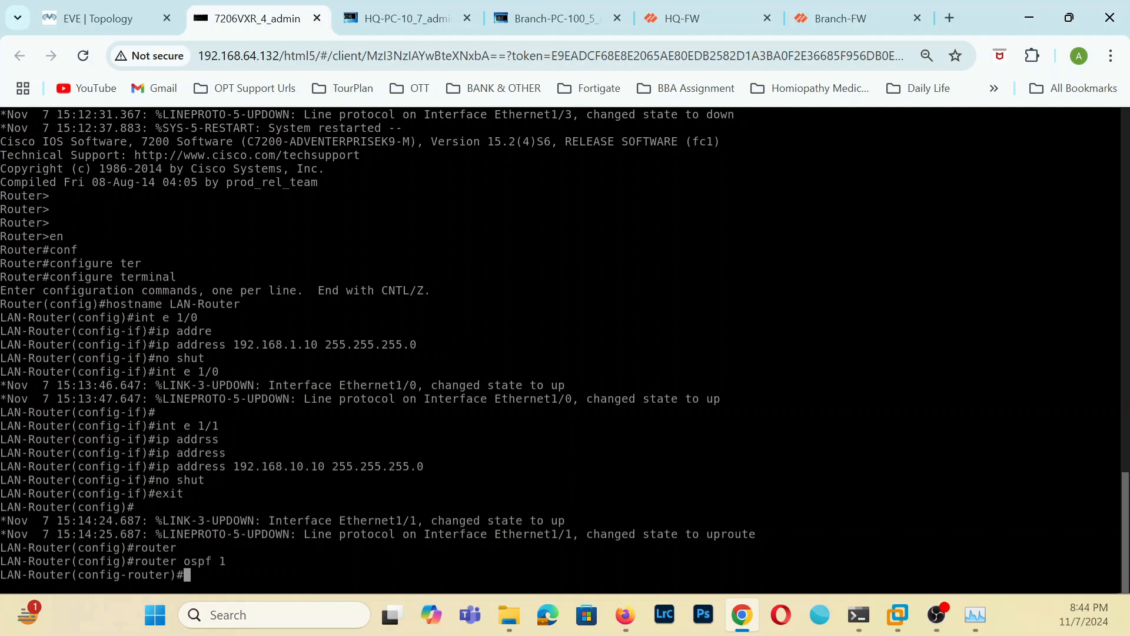
Advertise network 192.168.1.0 with wildcard mask 0.0.0.255 in OSPF area 0.
type("netw")
type("o")
type("r")
key("Tab")
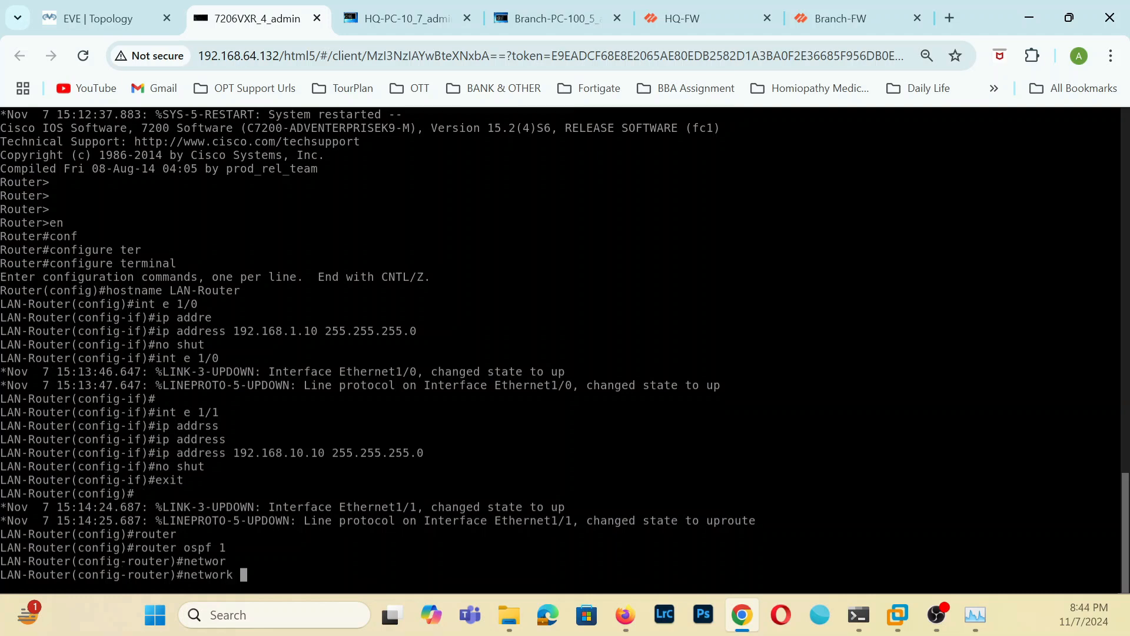
type("192.168.1.0 0.0.0.0255")
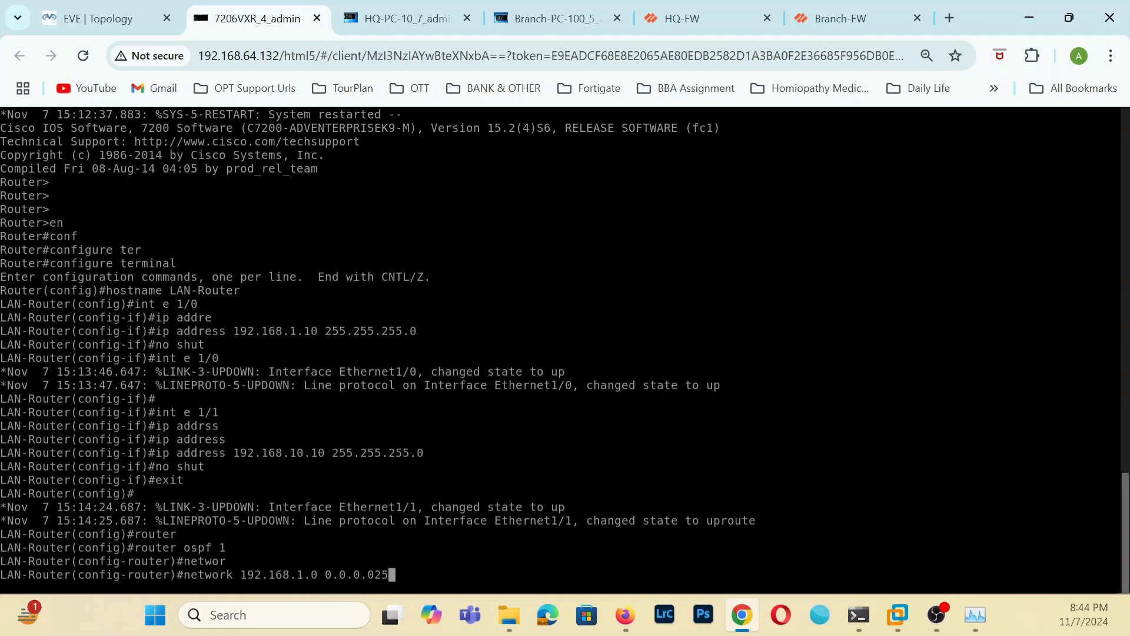
key("BackSpace")
key("BackSpace")
key("BackSpace")
type(".255 are")
key("Tab")
key("BackSpace")
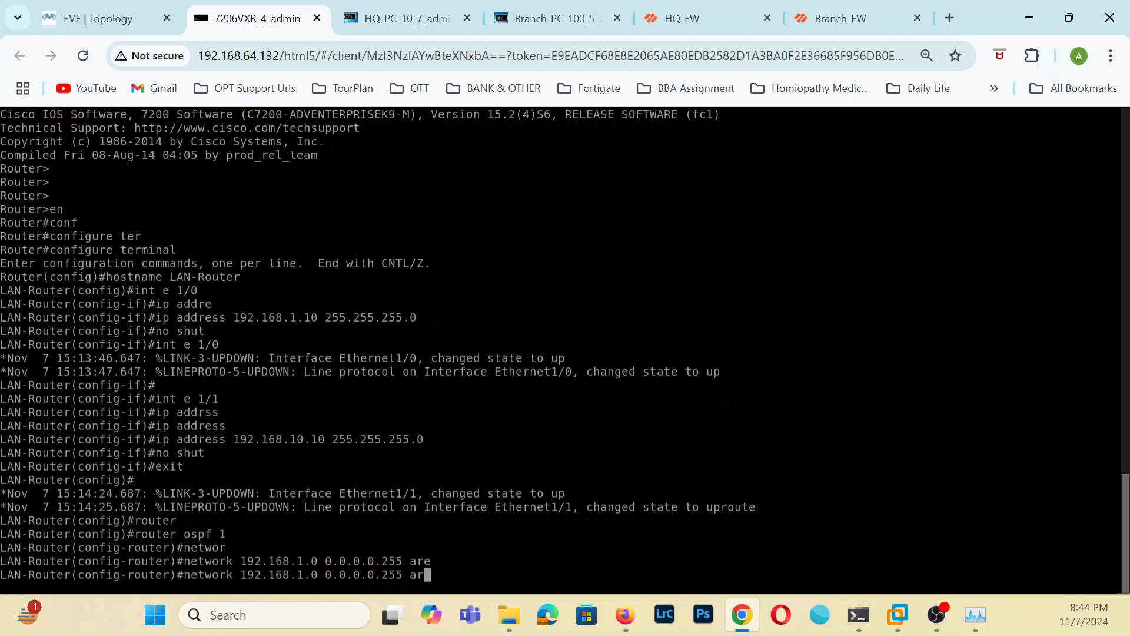
key("BackSpace")
key("BackSpace")
key("BackSpace")
key("BackSpace")
key("BackSpace")
key("BackSpace")
key("BackSpace")
key("BackSpace")
type("255 are")
key("Tab")
type("0")
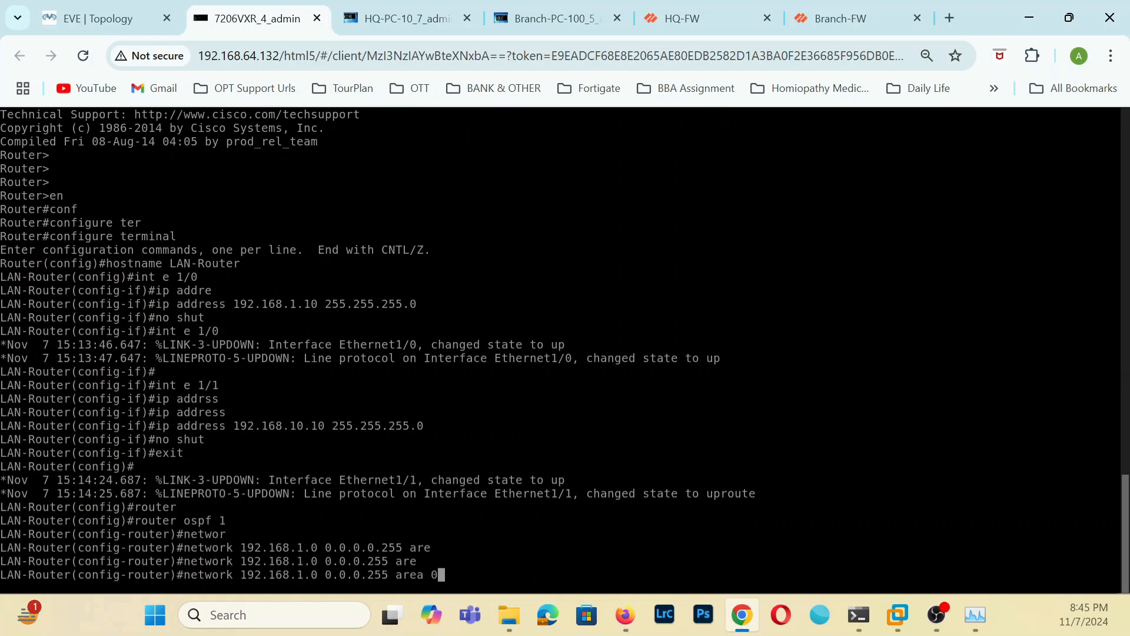
key("Return")
Advertise network 192.168.10.0 with wildcard mask 0.0.0.255 in OSPF area 0 and leave configuration mode.
key("Up")
key("Left")
key("Left")
key("Left")
key("Left")
key("Left")
key("Left")
key("Left")
key("Left")
key("Left")
key("Left")
key("Left")
key("Left")
key("Left")
key("Left")
key("Left")
key("Left")
key("Left")
key("Left")
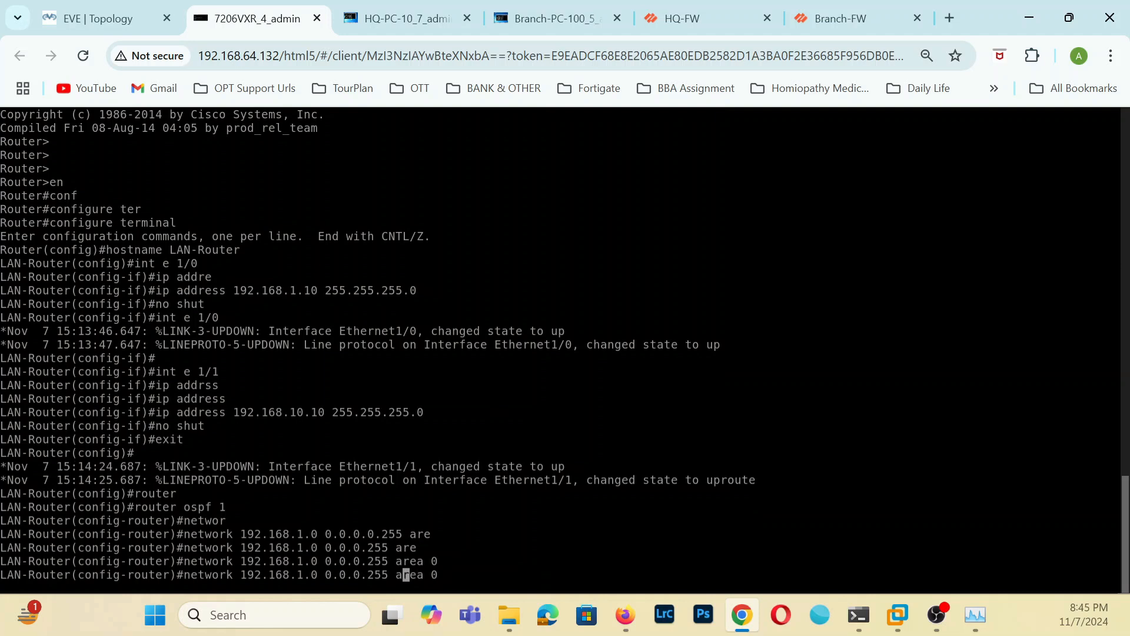
type("0")
key("Return")
type("exit")
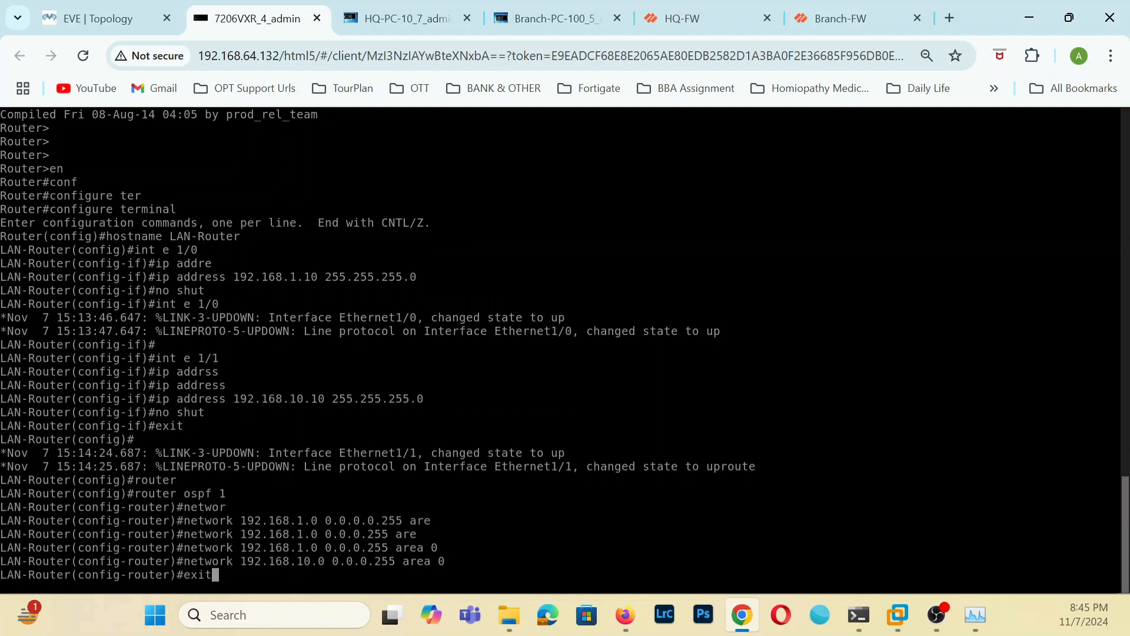
key("Return")
type("exit")
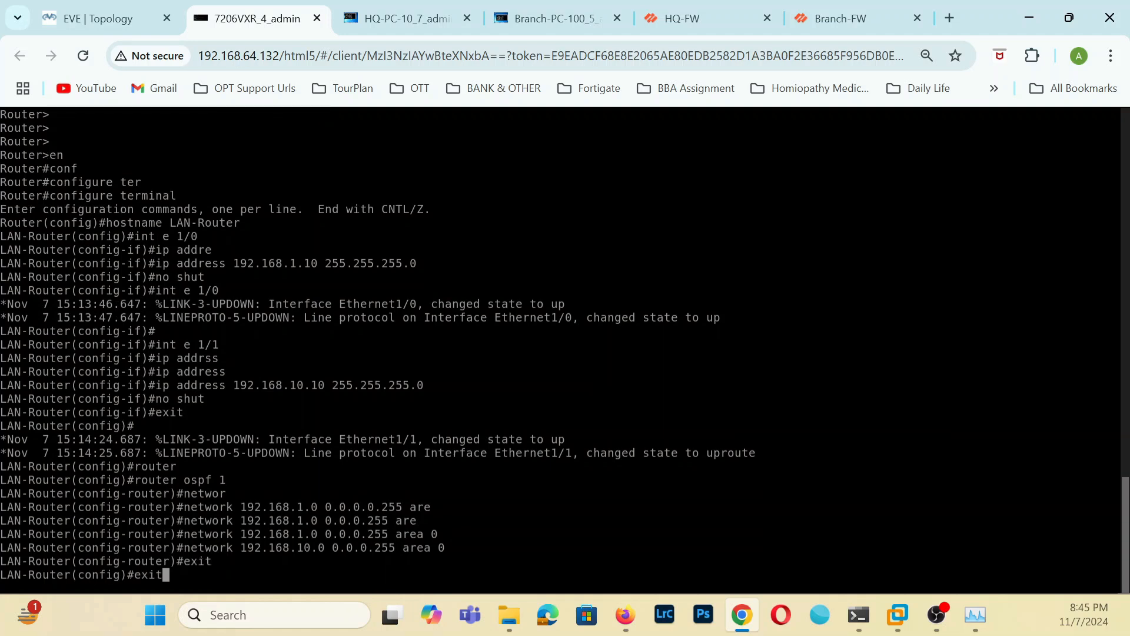
key("Return")
Display the IP routing protocols on LAN-Router and examine the networks OSPF is routing for.
type("sh ")
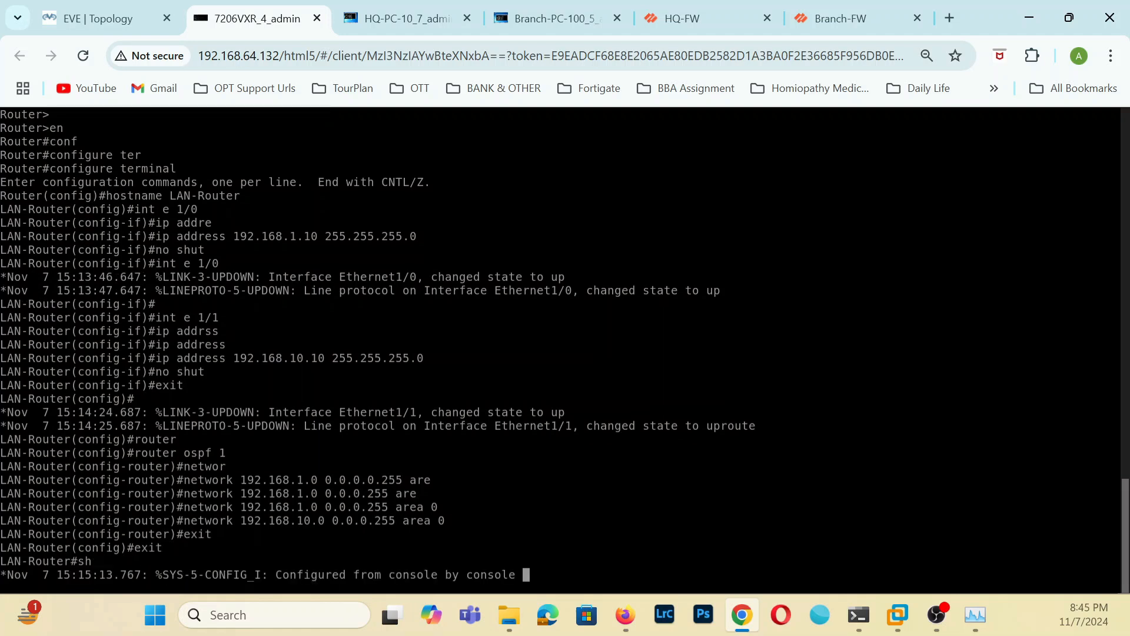
type("ip pro")
key("Tab")
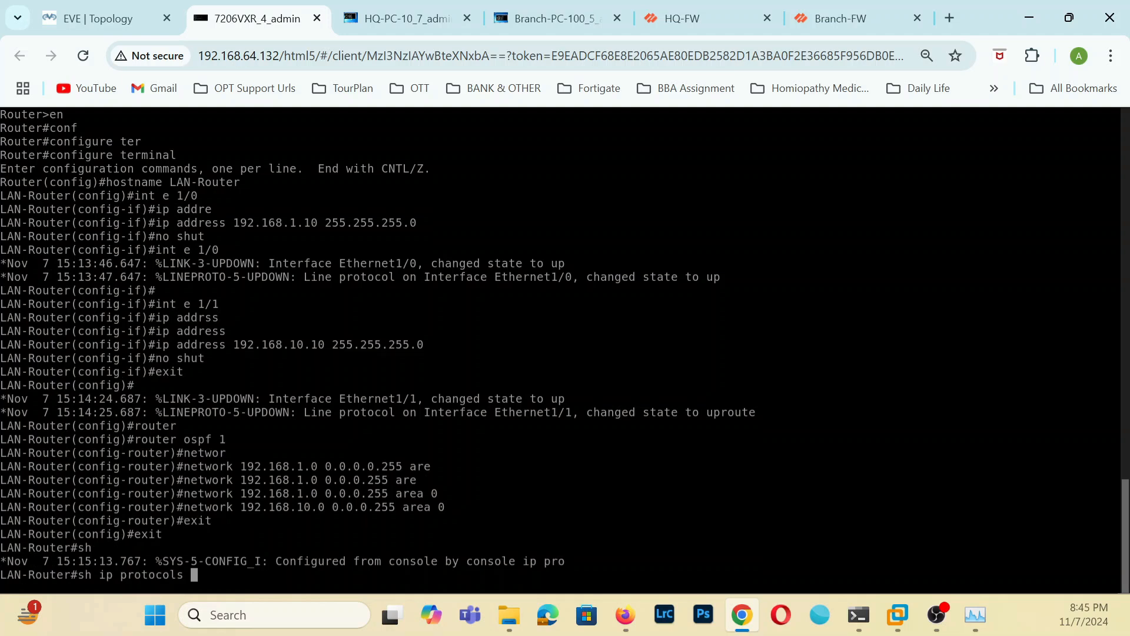
key("Return")
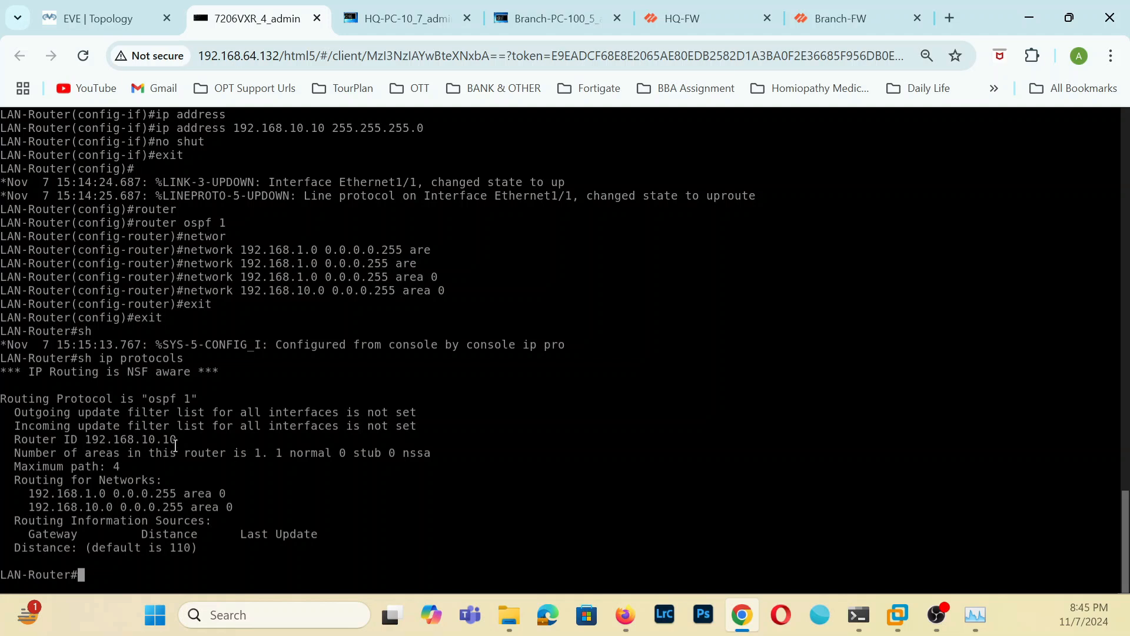
left_click_drag(13, 480, 257, 508)
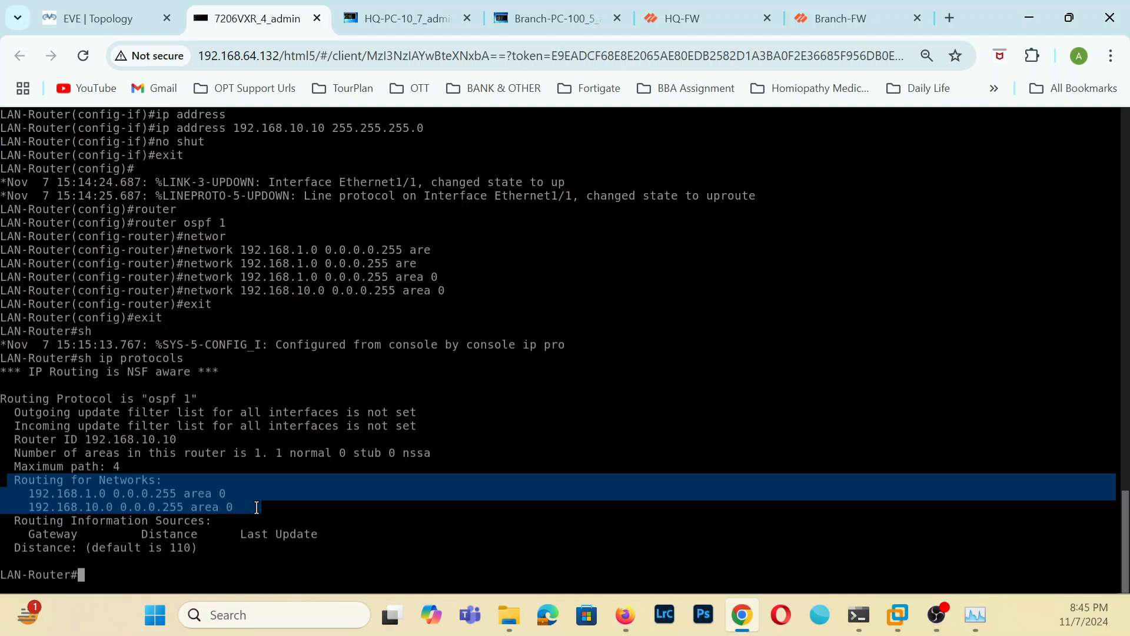
left_click(230, 461)
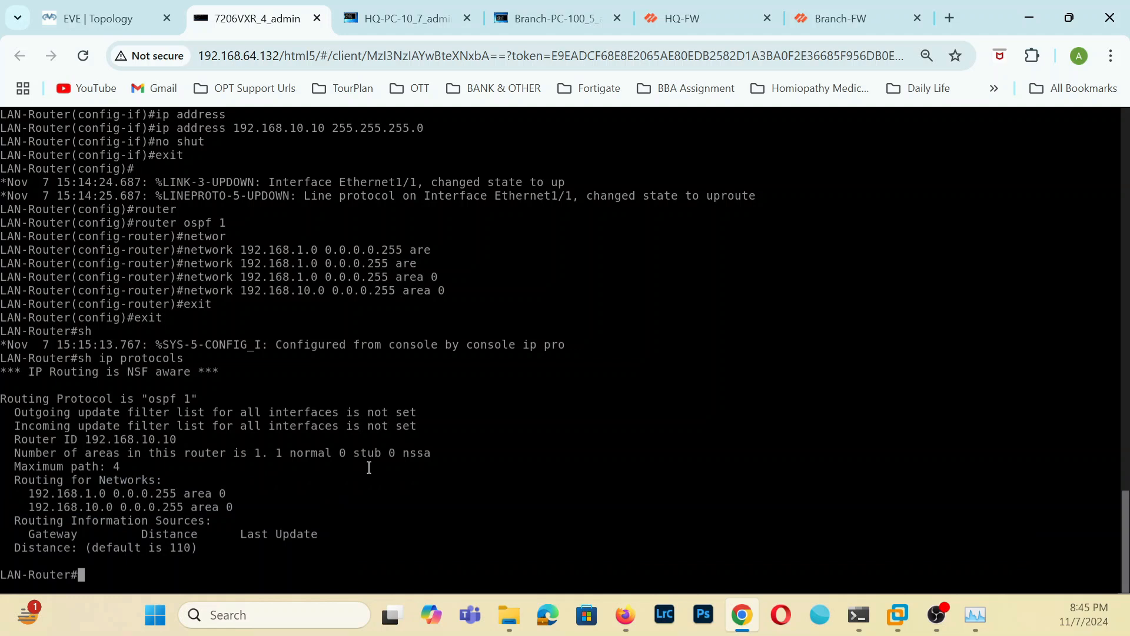
List the OSPF neighbors on LAN-Router with sh ip ospf neighbor.
type("sh ip osfp")
key("Return")
key("Up")
key("BackSpace")
key("BackSpace")
key("BackSpace")
type("s")
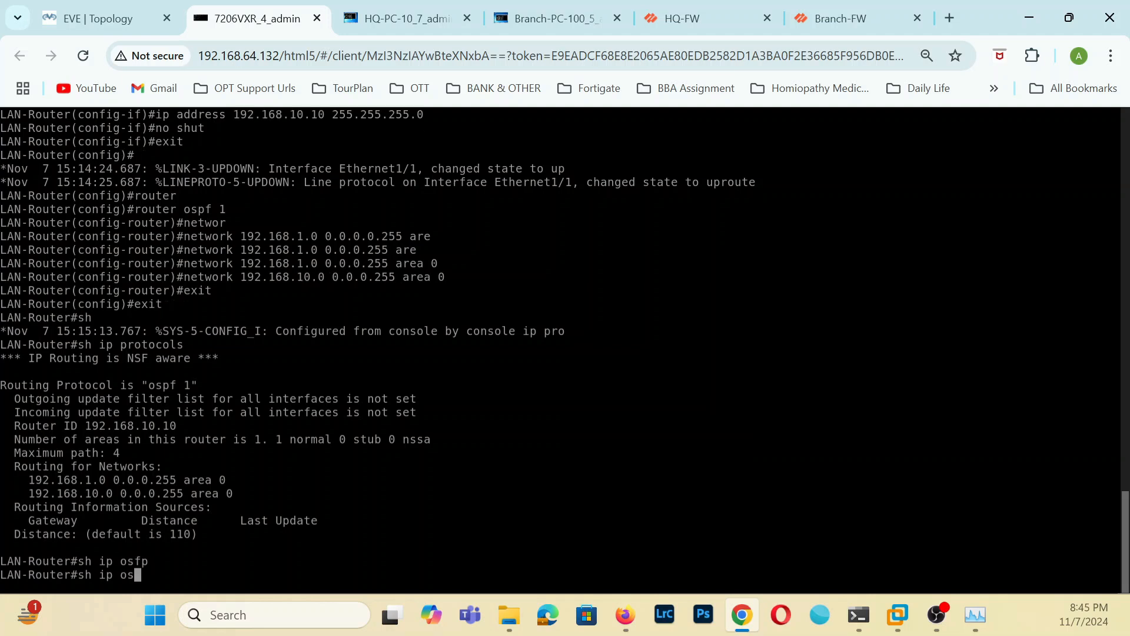
type("pf nei")
key("Tab")
key("Return")
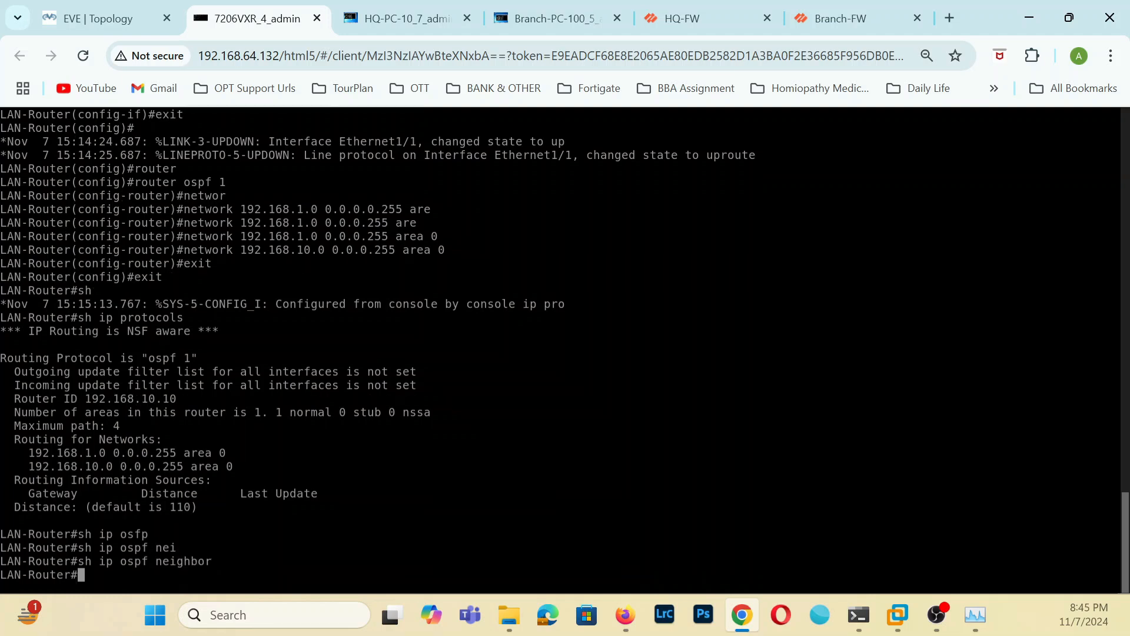
Display LAN-Router's OSPF interface details with sh ip ospf int and examine the Ethernet1/1 and Ethernet1/0 entries to the end.
key("Up")
key("BackSpace")
key("BackSpace")
key("BackSpace")
key("BackSpace")
key("BackSpace")
key("BackSpace")
key("BackSpace")
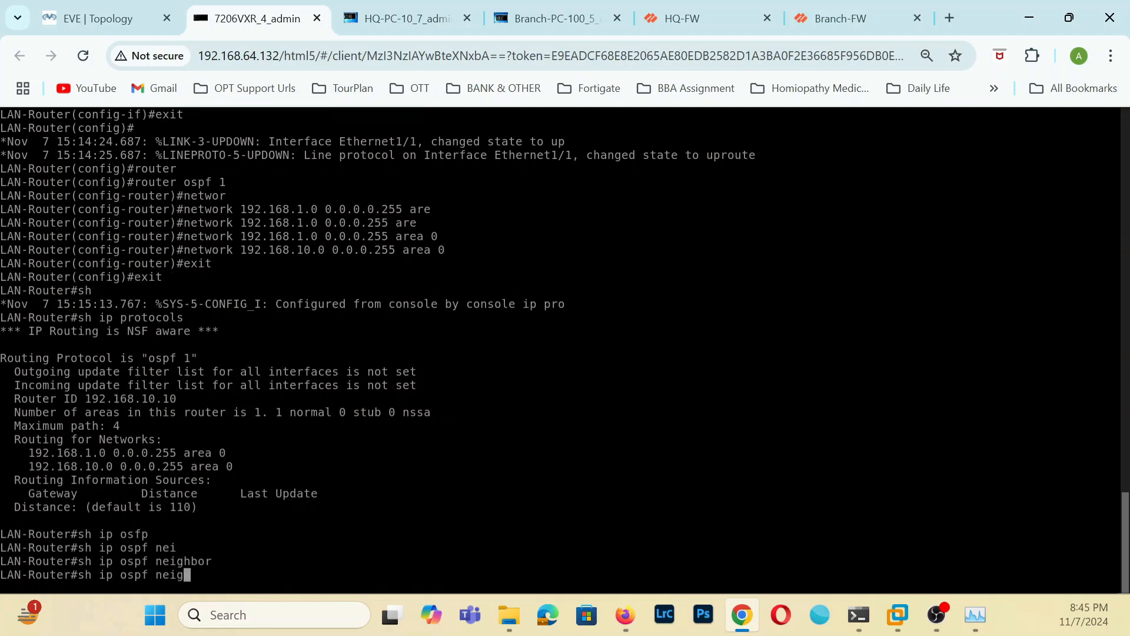
key("BackSpace")
type("int")
key("Return")
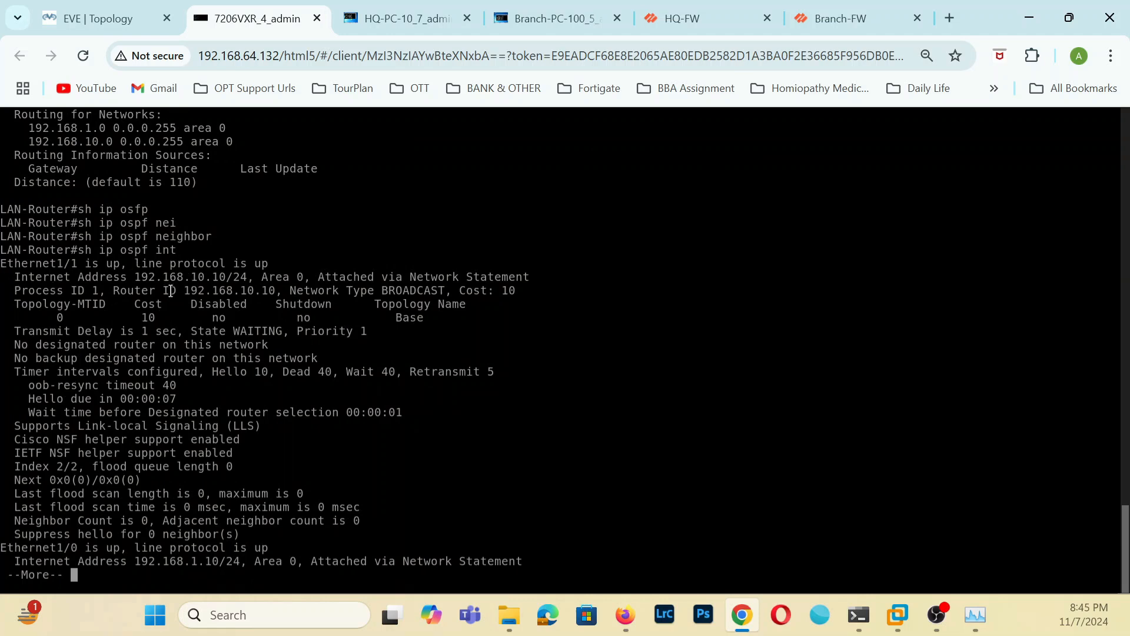
left_click_drag(2, 260, 84, 264)
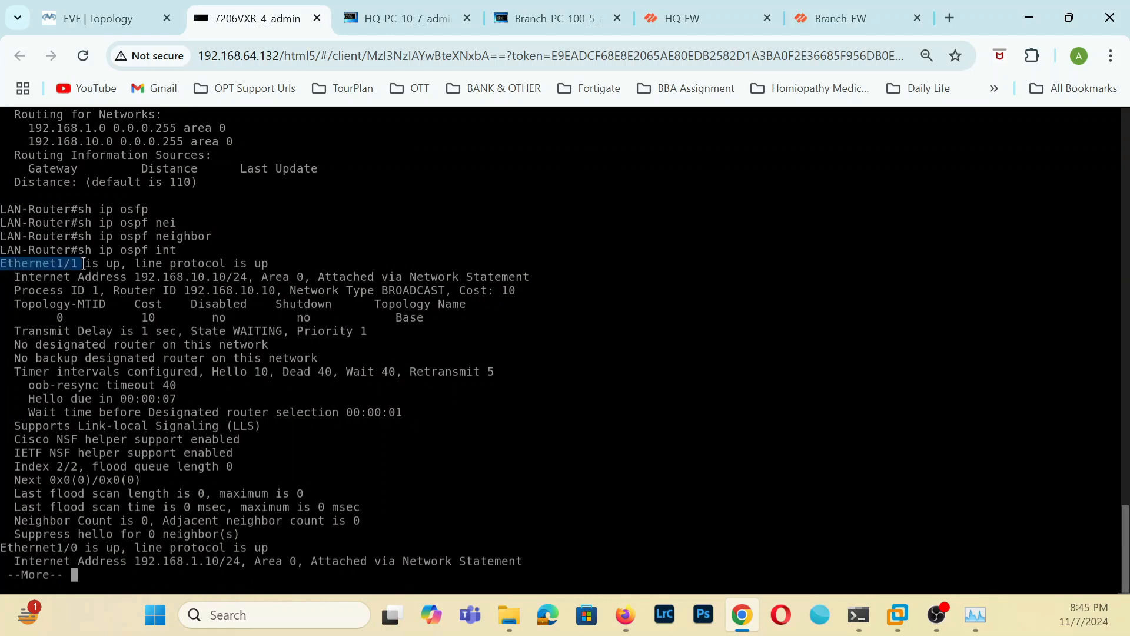
left_click_drag(1, 547, 80, 547)
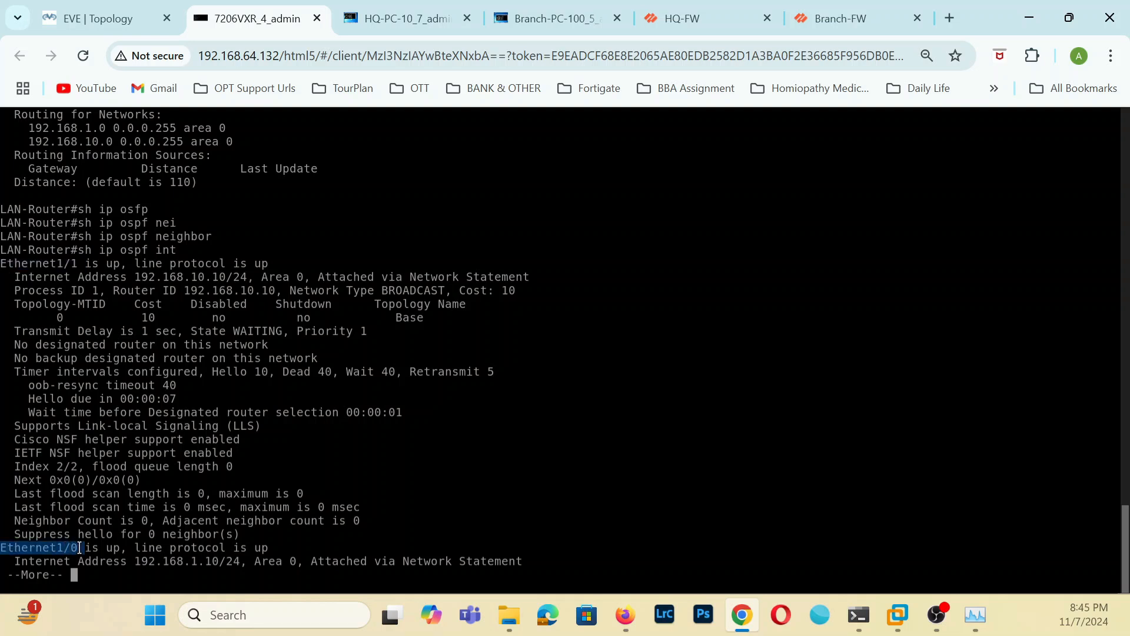
key("Return")
key("Return")
key("Return")
key("Return")
key("Return")
key("Return")
key("Return")
key("Return")
key("Return")
key("Return")
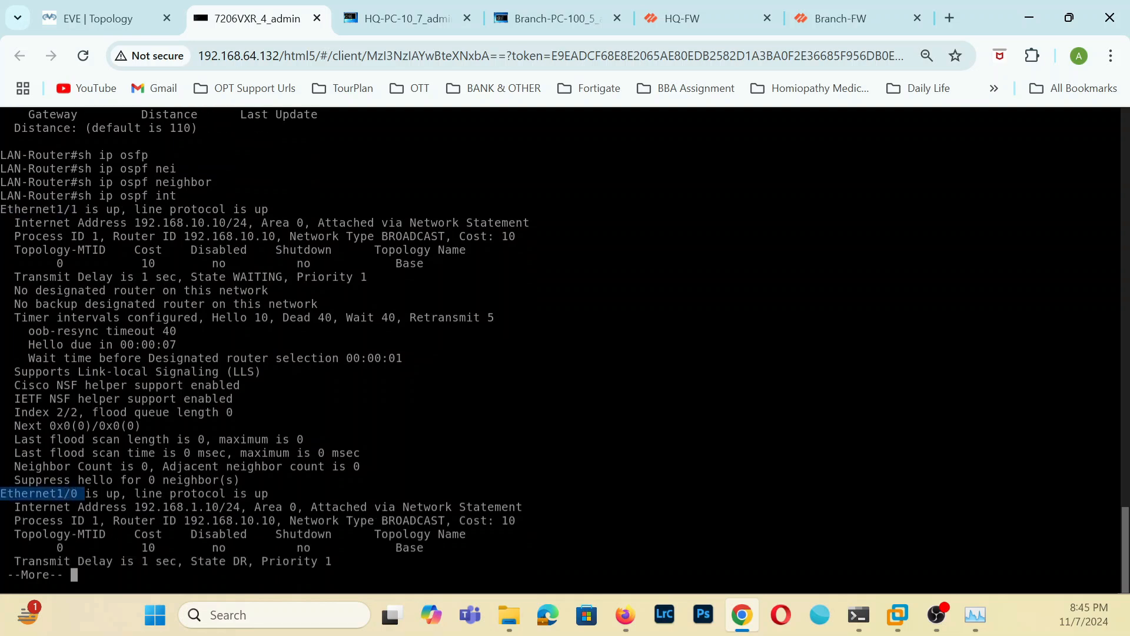
key("Return")
key("Return")
key("Return")
key("Return")
key("Return")
key("Return")
key("Return")
key("Return")
key("Return")
key("Return")
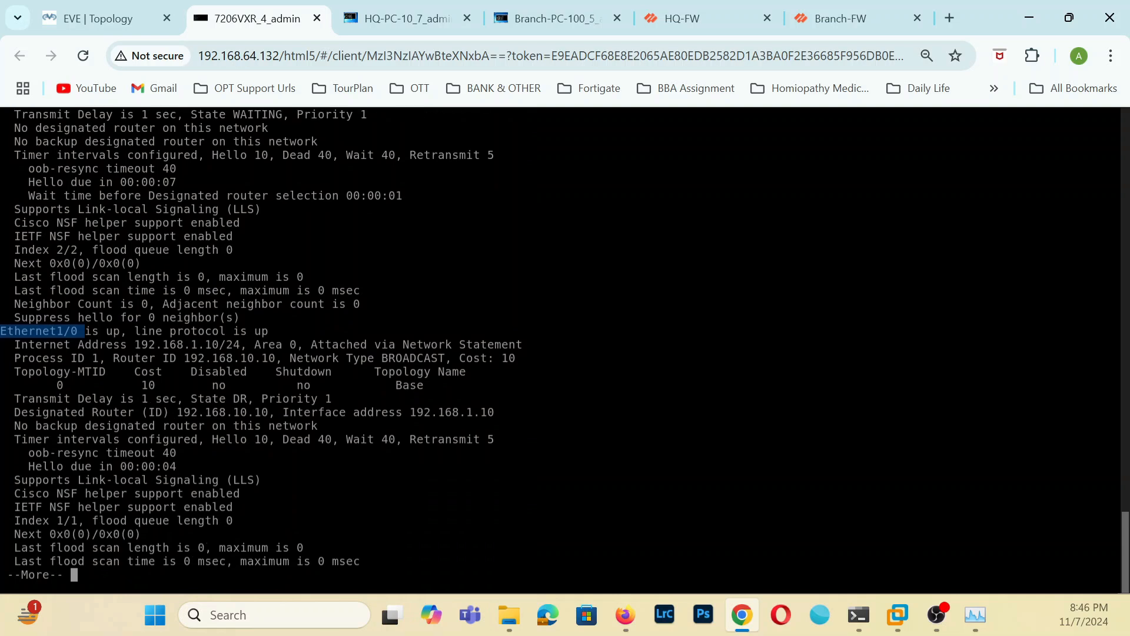
key("Return")
key("Return")
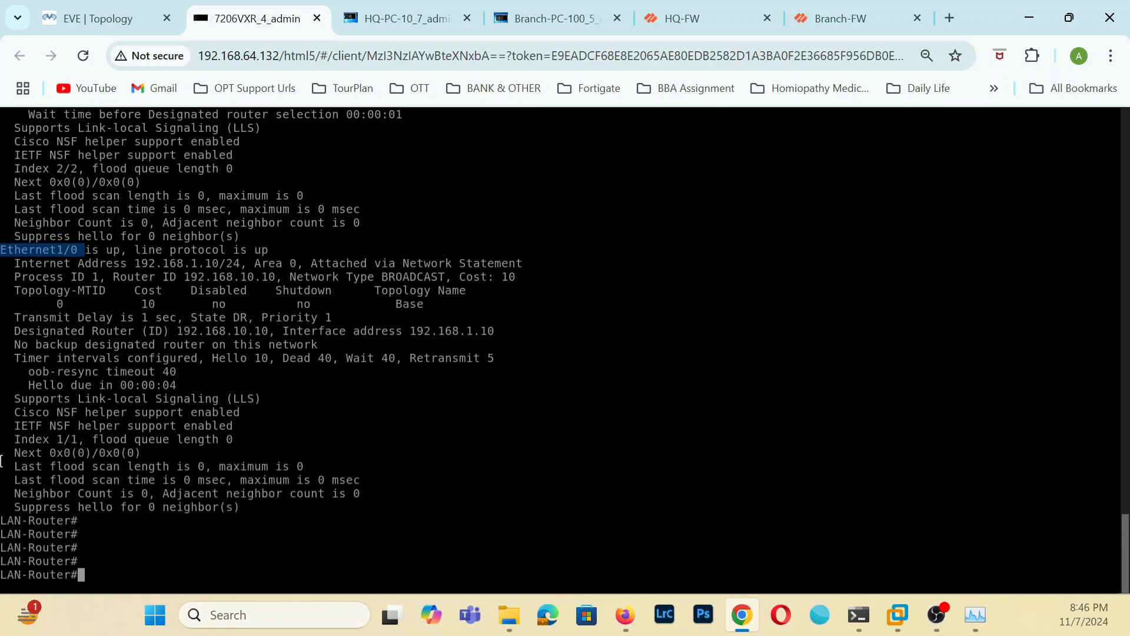
Save LAN-Router's running configuration with wr.
type("wr")
key("Return")
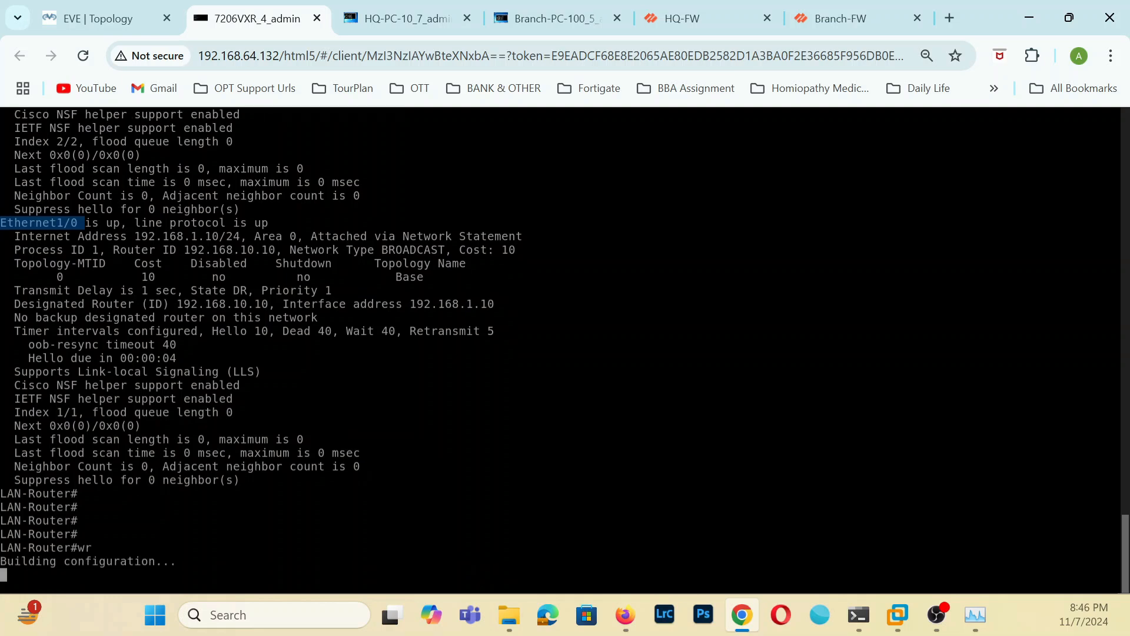
Switch to the HQ-FW web interface and close the default virtual router's BGP runtime statistics.
left_click(412, 19)
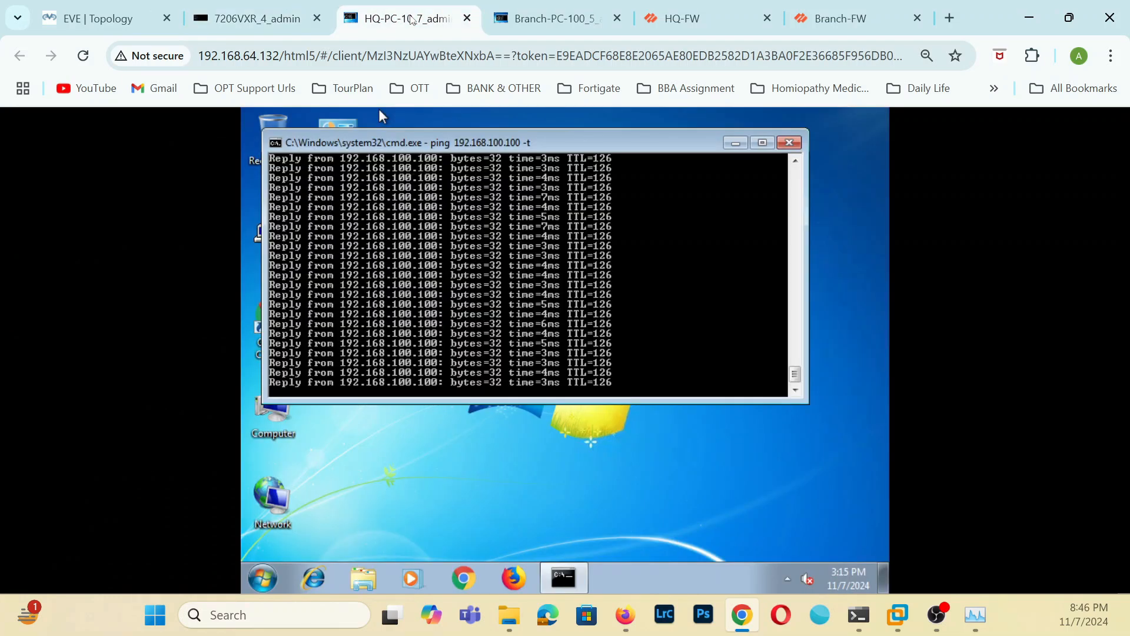
left_click(548, 18)
left_click(683, 18)
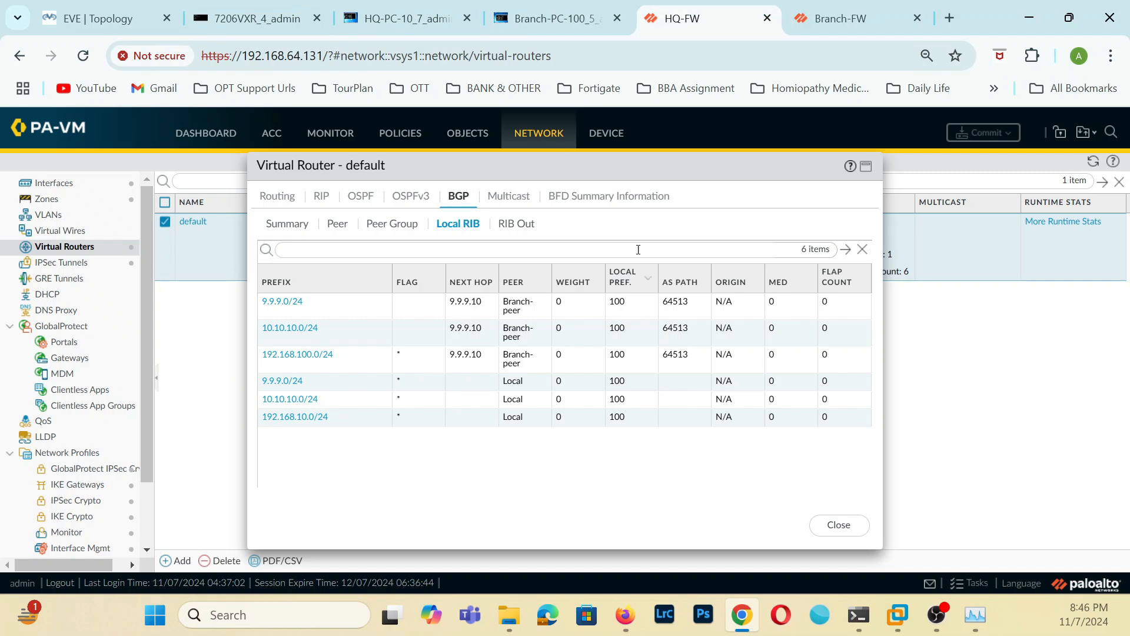
left_click(843, 527)
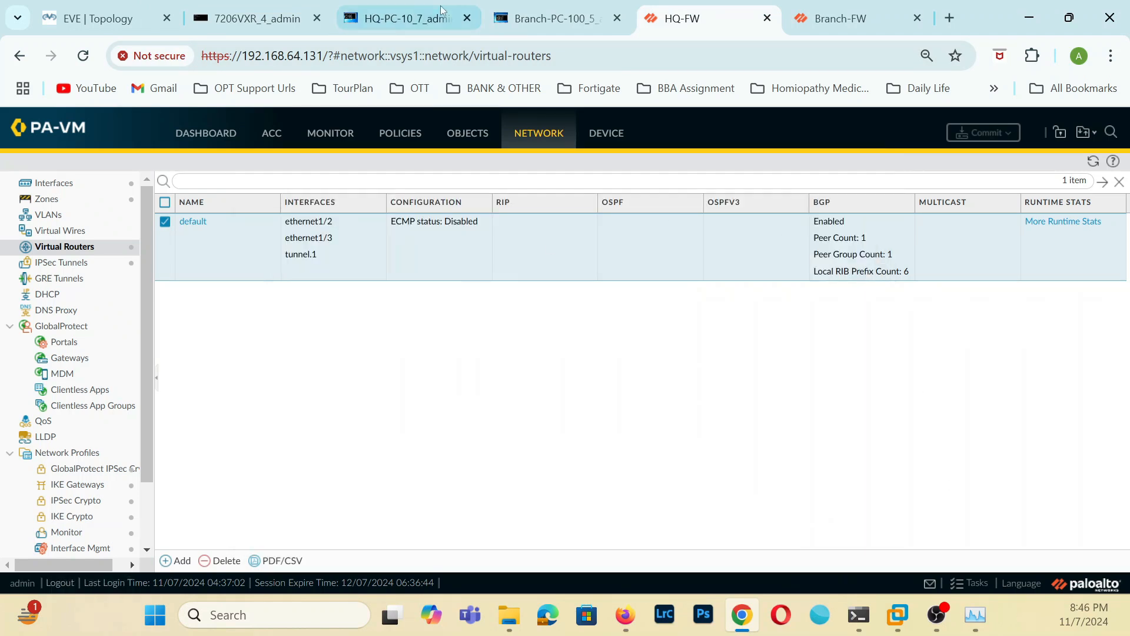
Enable OSPF on the HQ firewall's default virtual router with router ID 9.9.9.9.
left_click(193, 222)
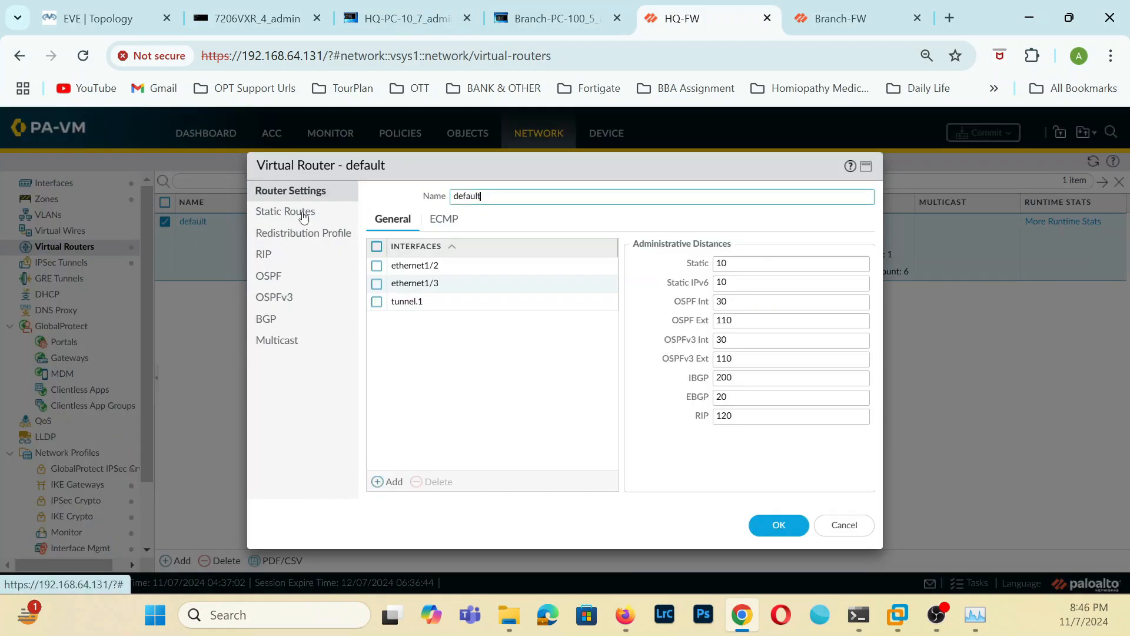
left_click(277, 277)
left_click(456, 196)
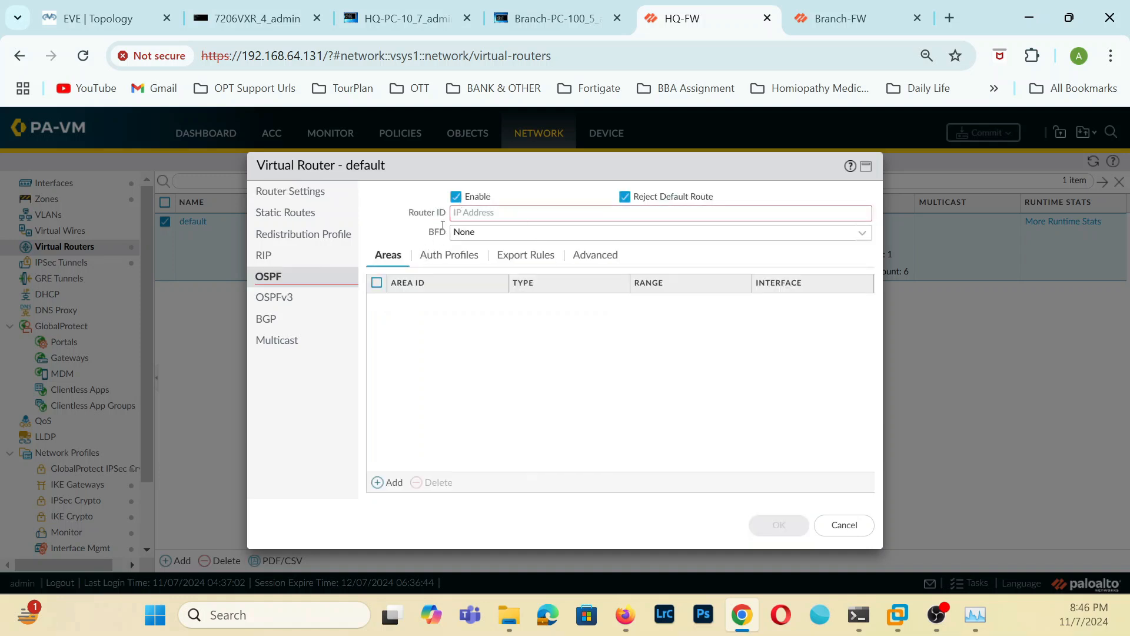
left_click(798, 215)
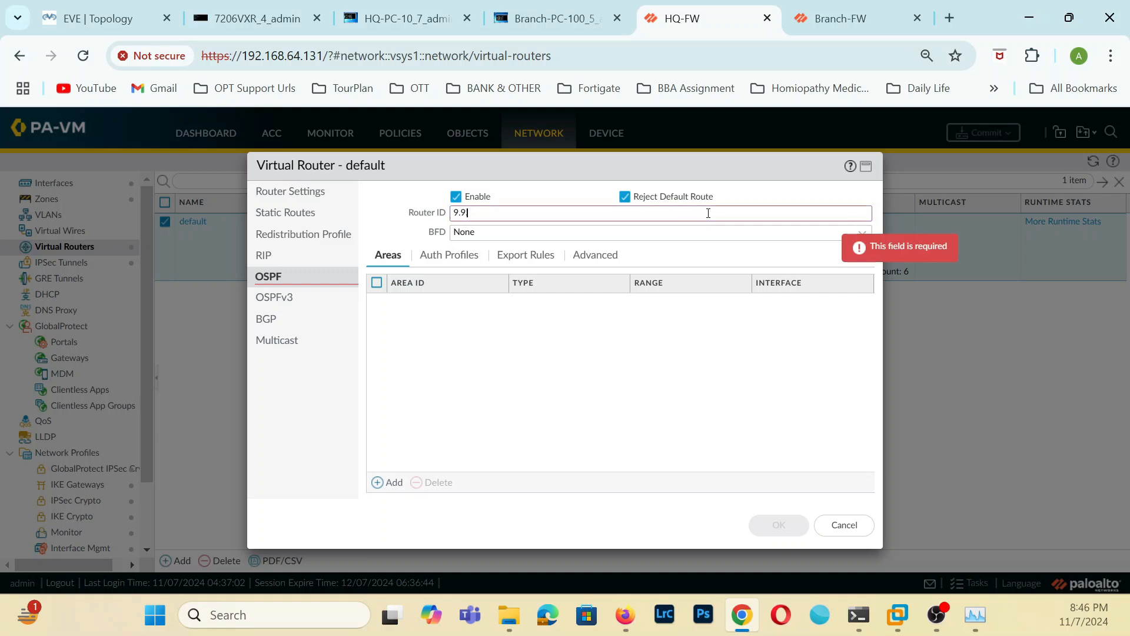
type("9.9..9.9")
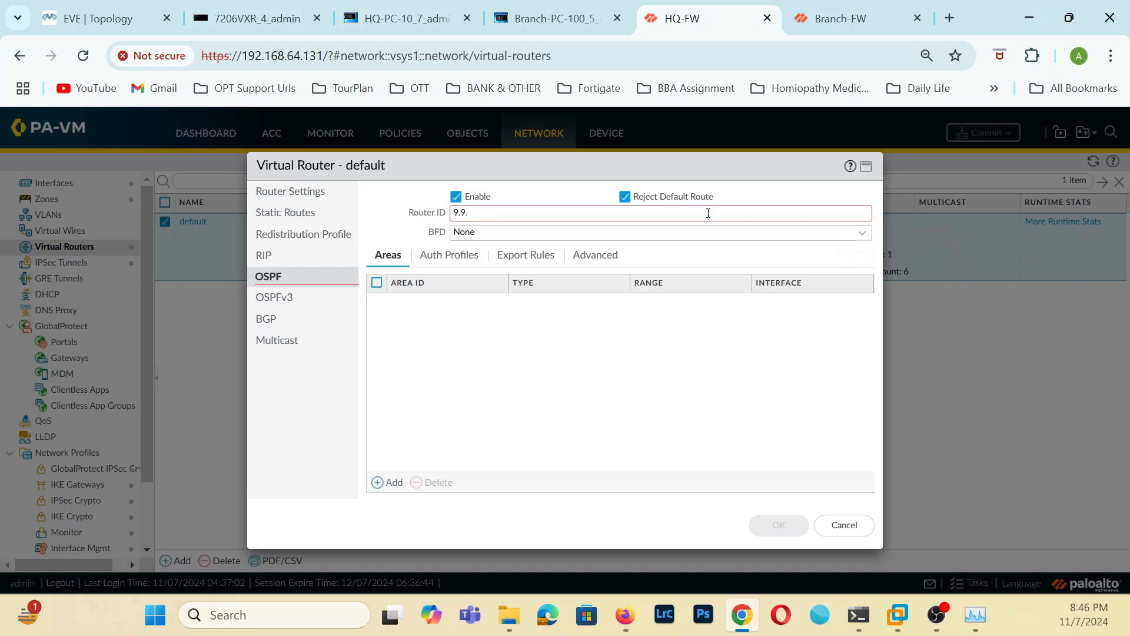
type(".9")
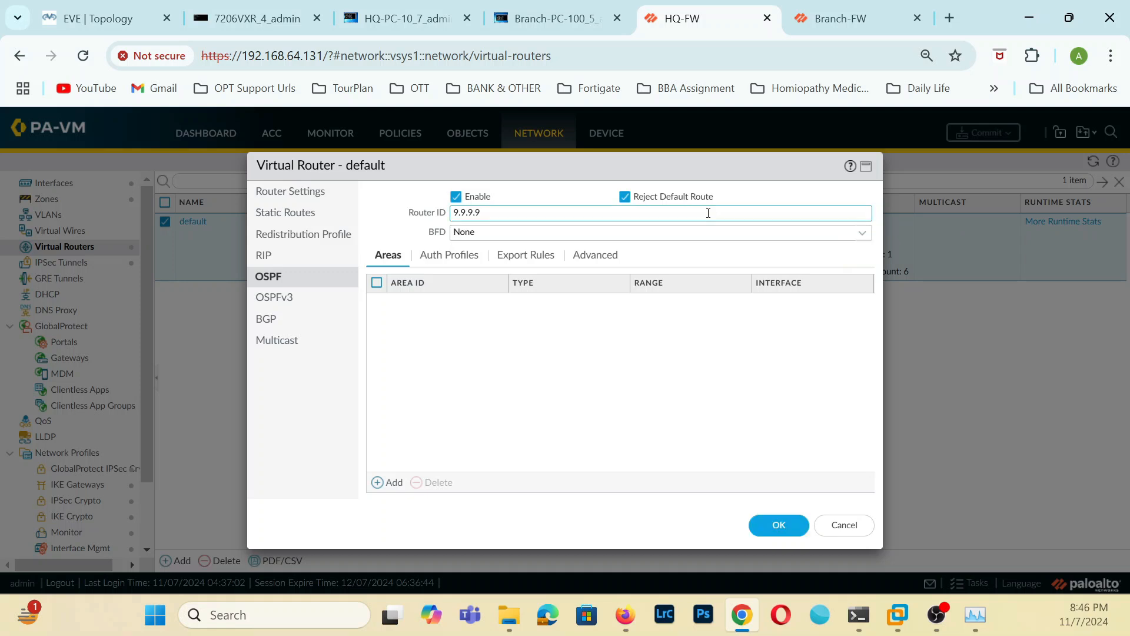
Add an OSPF area with area ID 0.0.0.0, leaving its type as Normal.
left_click(394, 485)
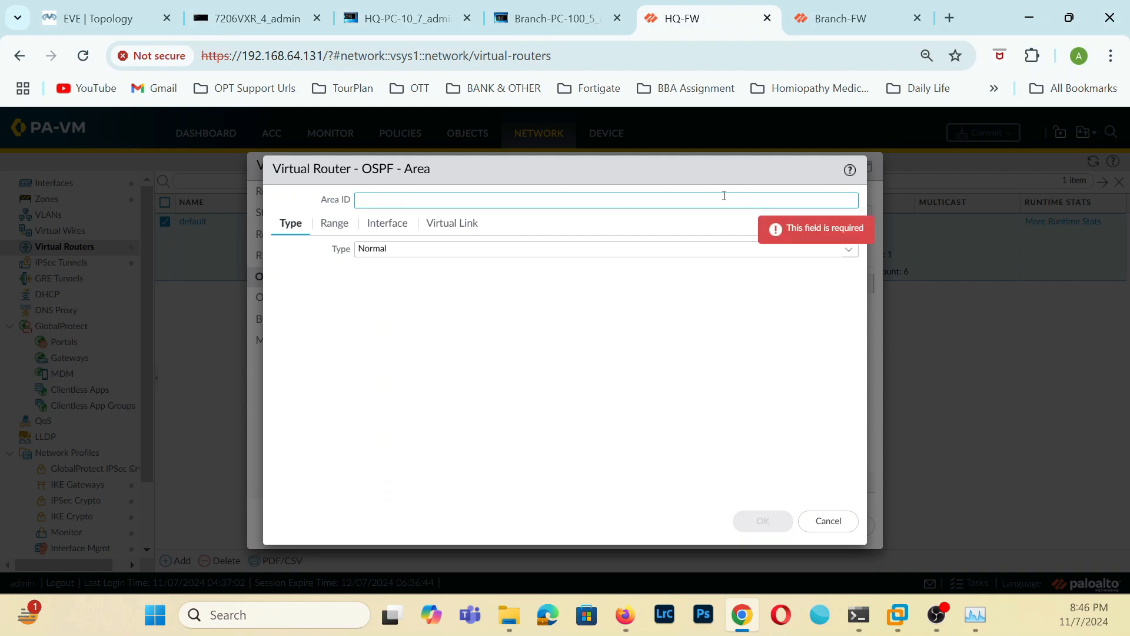
type("0.0.0.0")
left_click(528, 331)
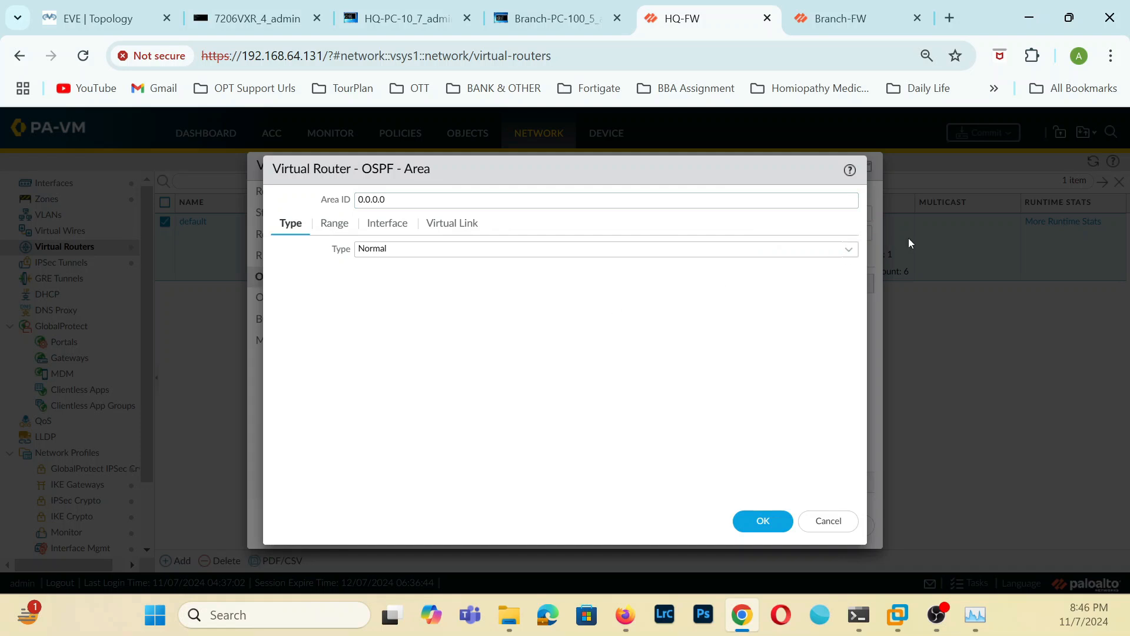
Add interface ethernet1/2 to OSPF area 0.0.0.0 with default settings and confirm the area.
left_click(388, 225)
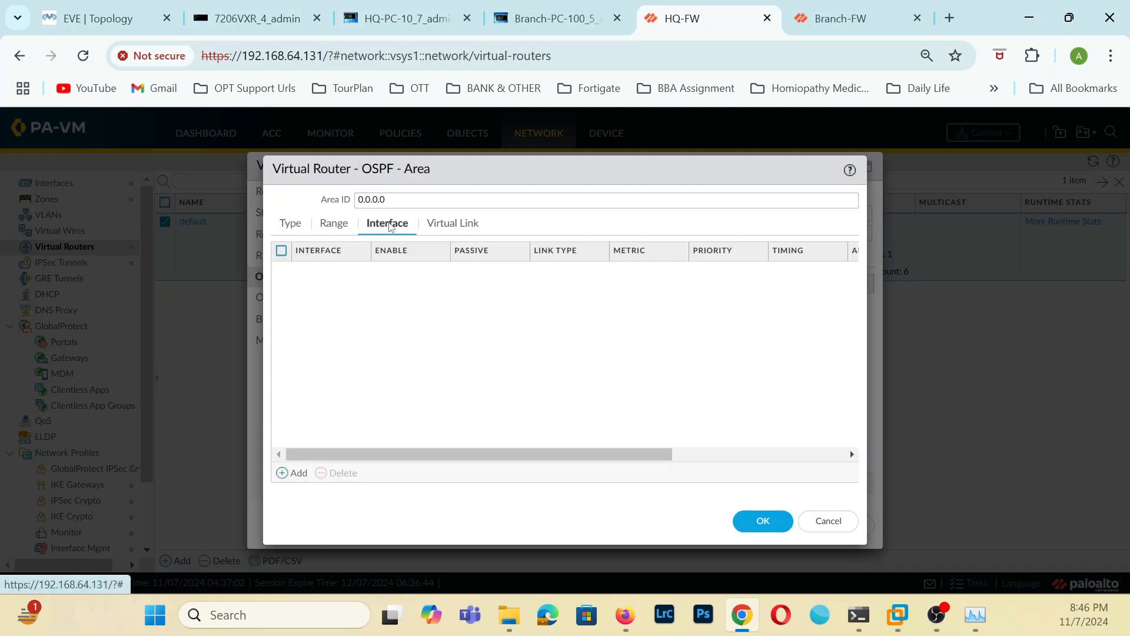
left_click(300, 473)
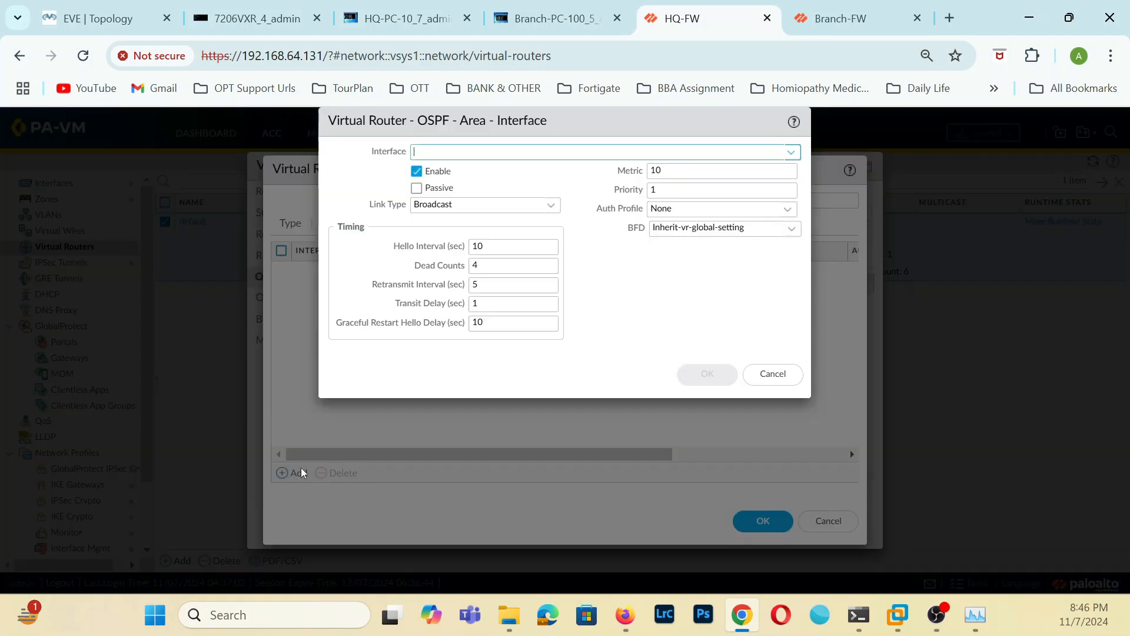
left_click(791, 152)
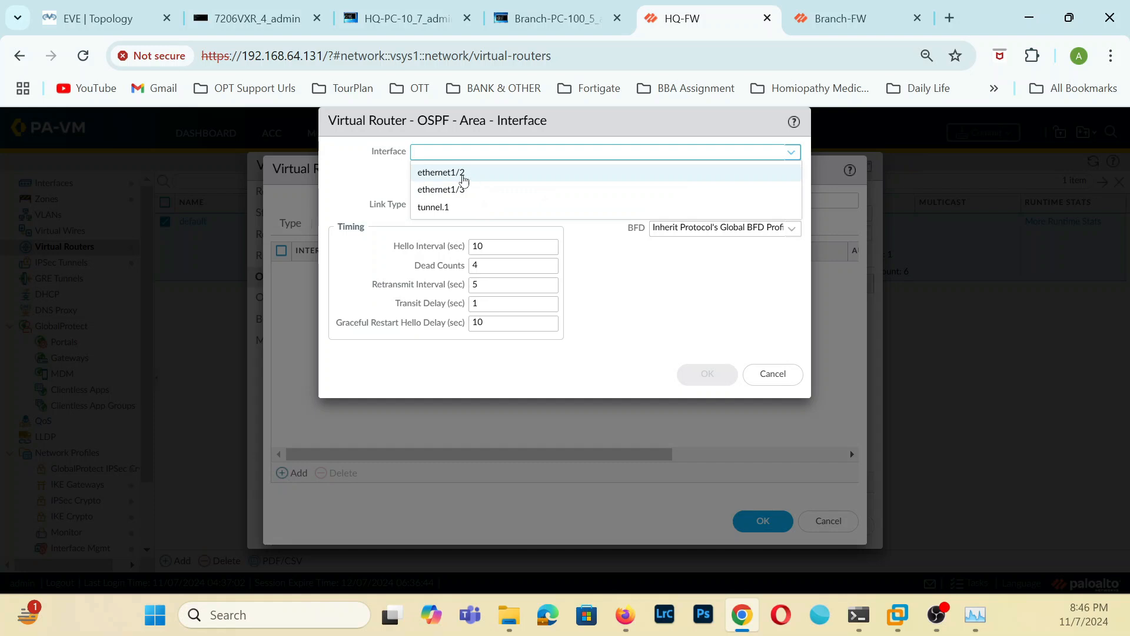
left_click(446, 173)
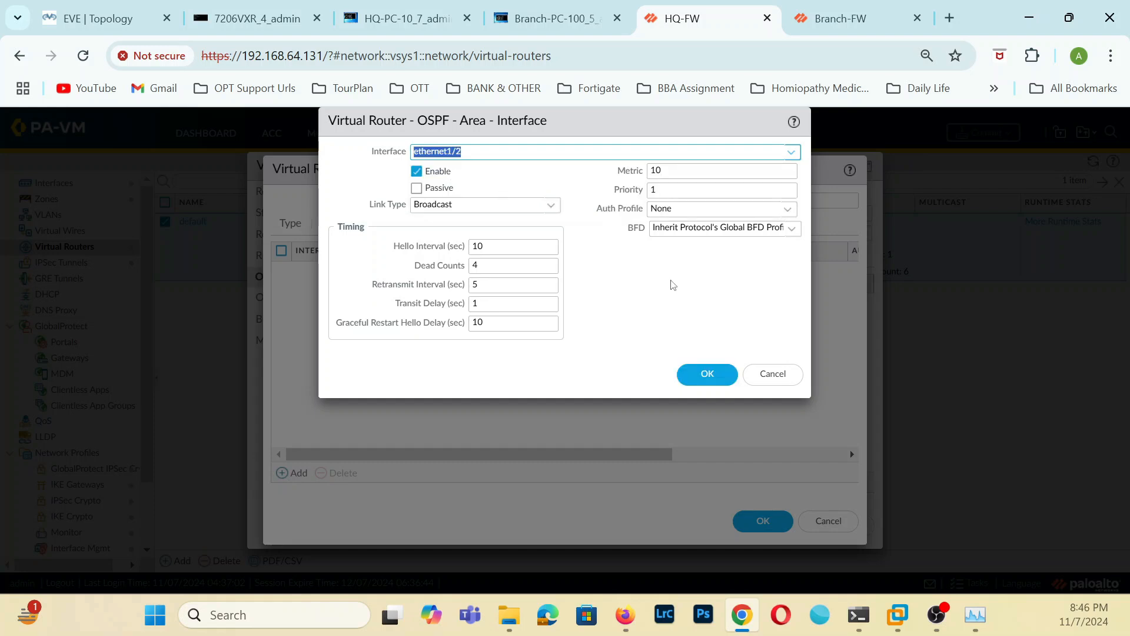
left_click(700, 381)
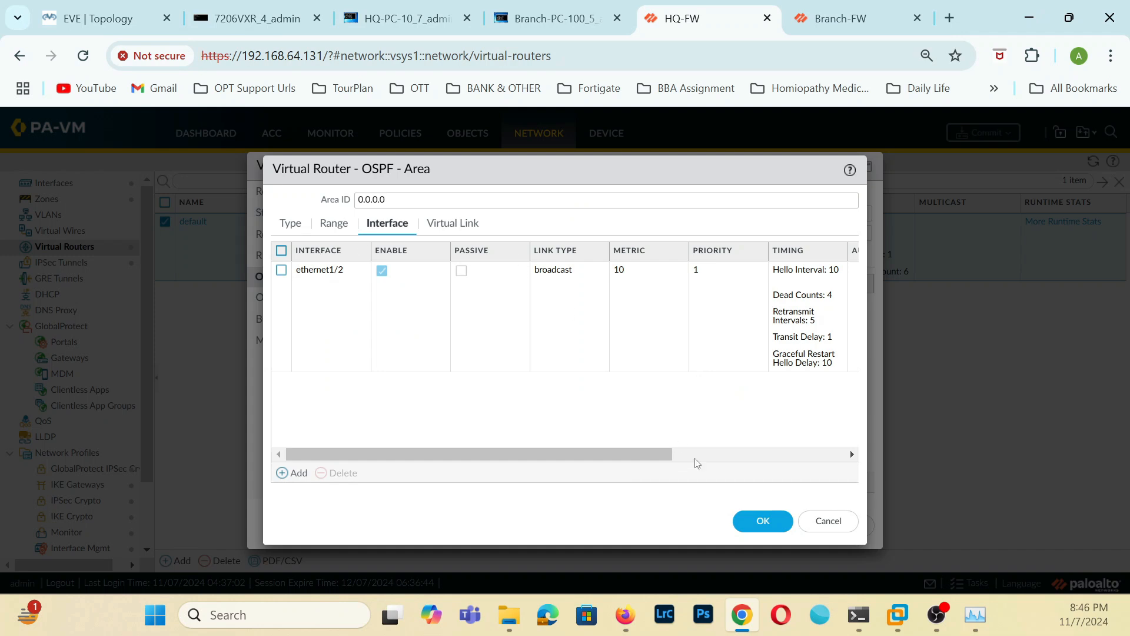
left_click(763, 522)
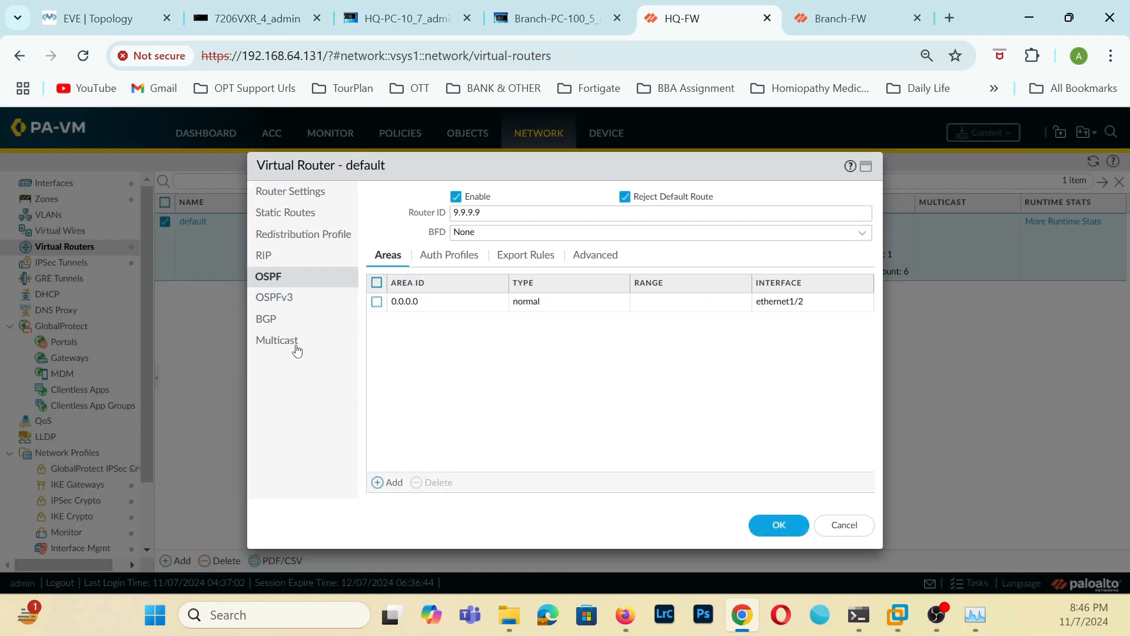
Review the authentication profiles, export rules and advanced settings of the default virtual router's OSPF configuration.
left_click(445, 255)
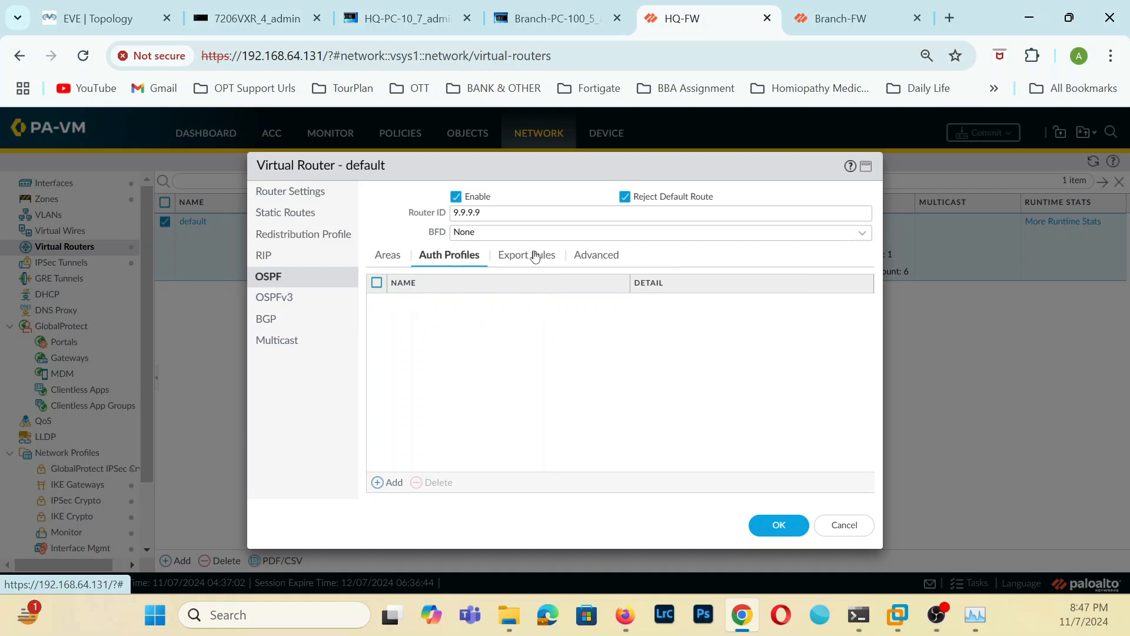
left_click(534, 255)
left_click(603, 253)
left_click(528, 253)
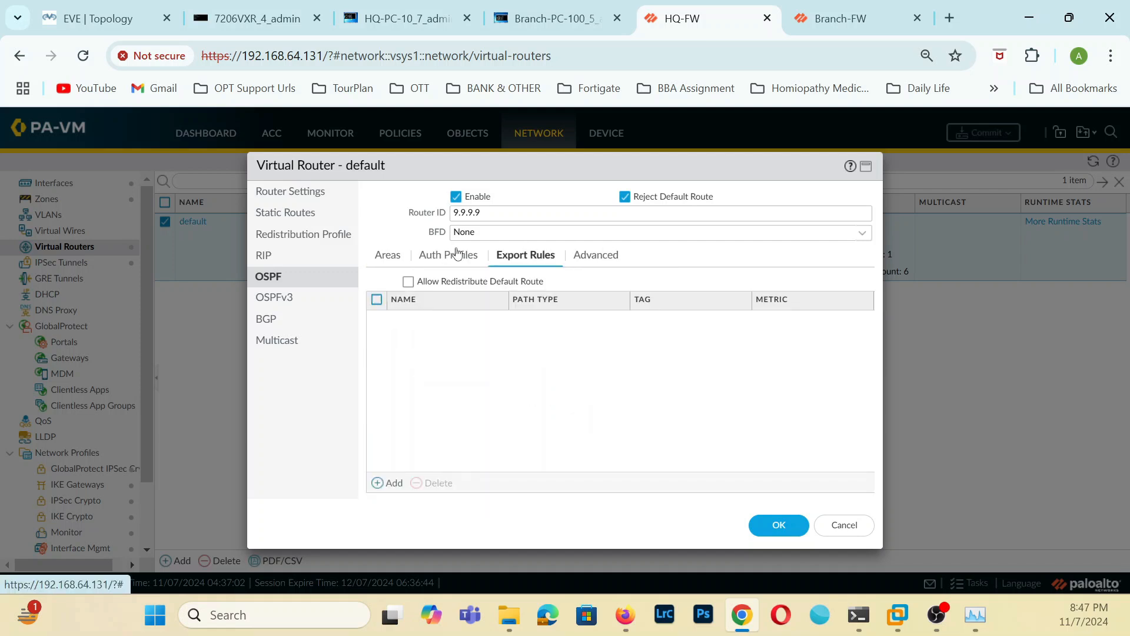
left_click(447, 253)
left_click(386, 259)
Reopen OSPF area 0.0.0.0 to check its virtual link, interface, range and type settings, and save the default virtual router.
double_click(414, 305)
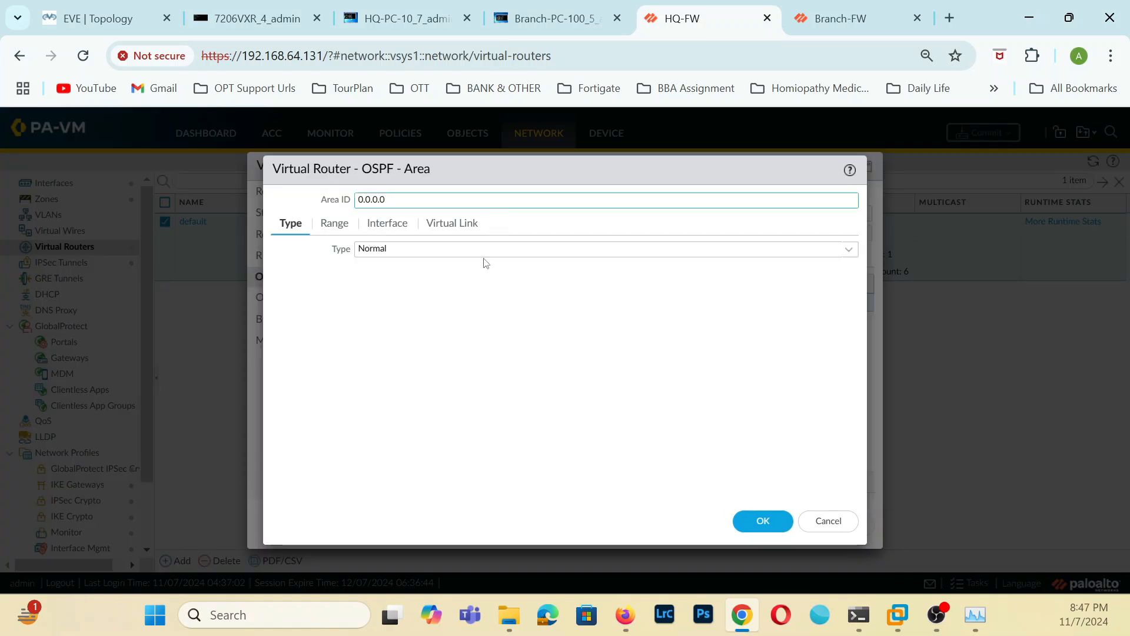
left_click(435, 228)
left_click(387, 224)
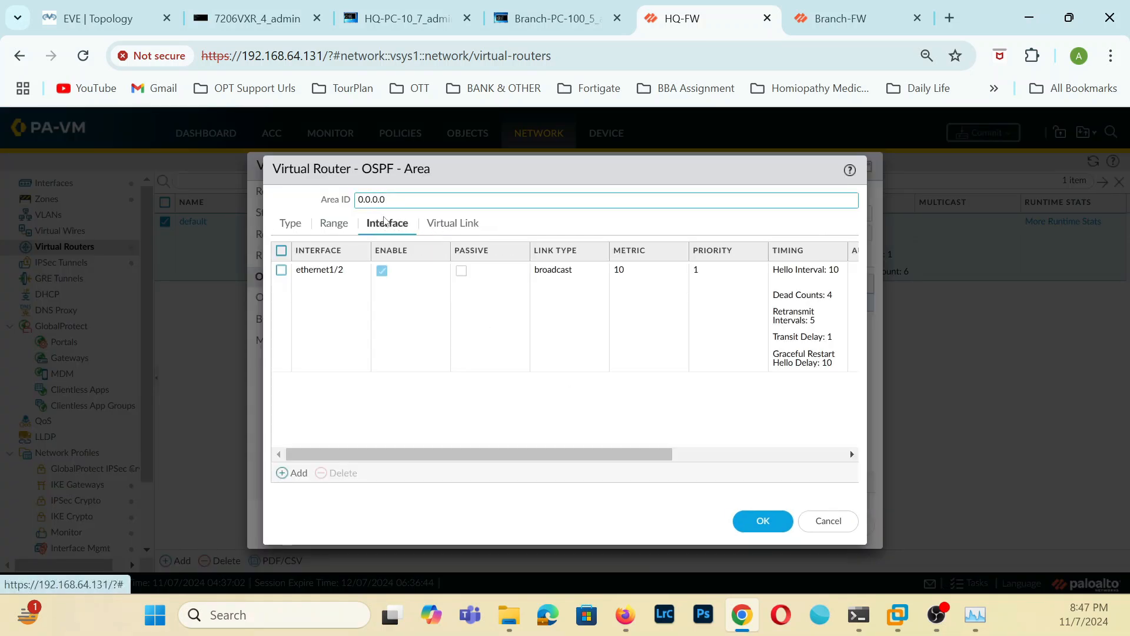
left_click(334, 225)
left_click(288, 224)
left_click(768, 521)
left_click(778, 525)
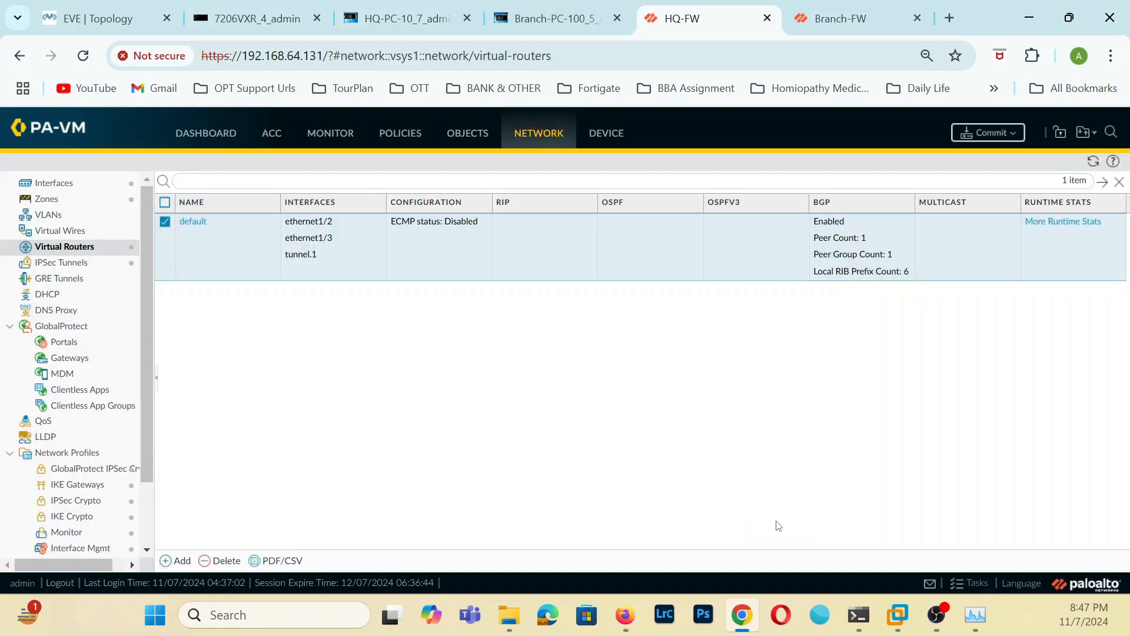
left_click(979, 132)
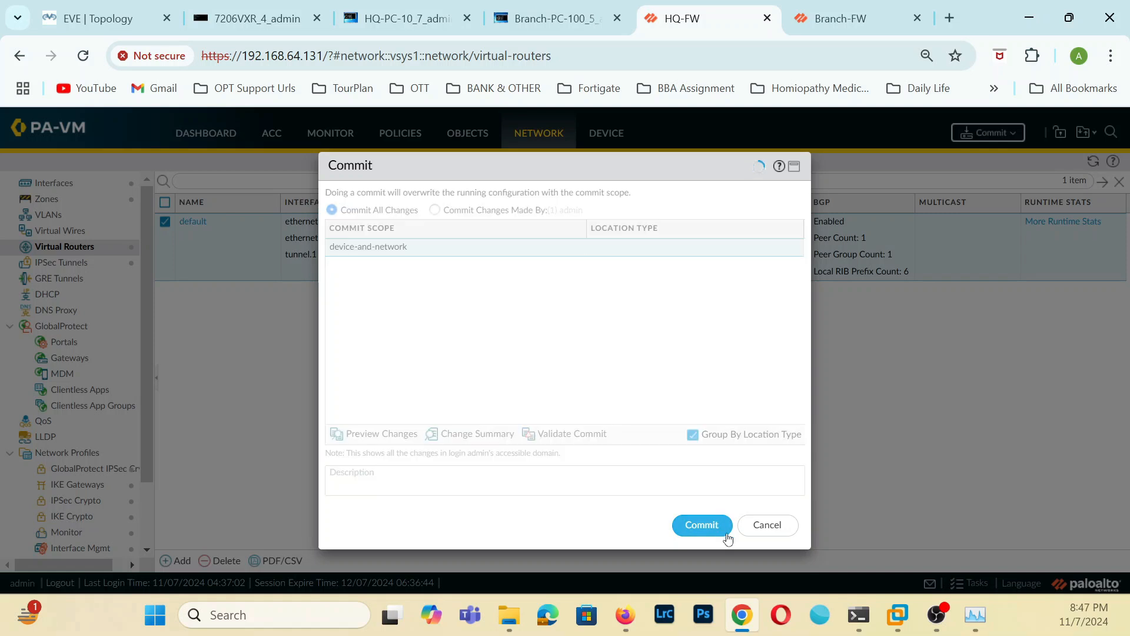
left_click(722, 534)
left_click(753, 538)
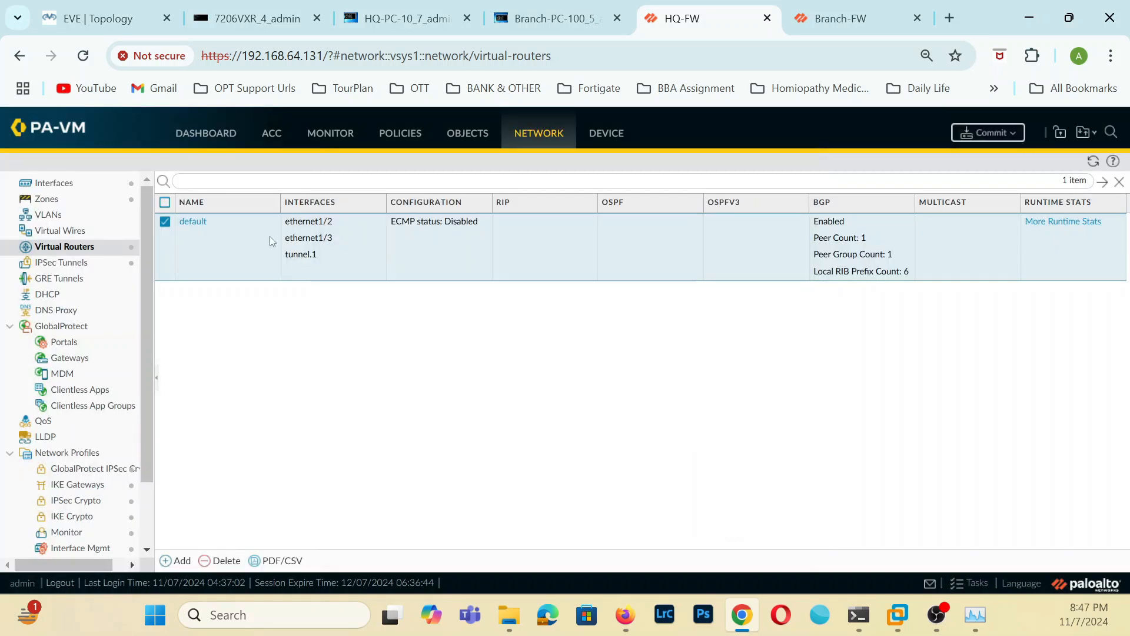
Add an IPv4 redistribution profile named BGP-OSPF to the default virtual router, with source type bgp and priority 10.
left_click(193, 223)
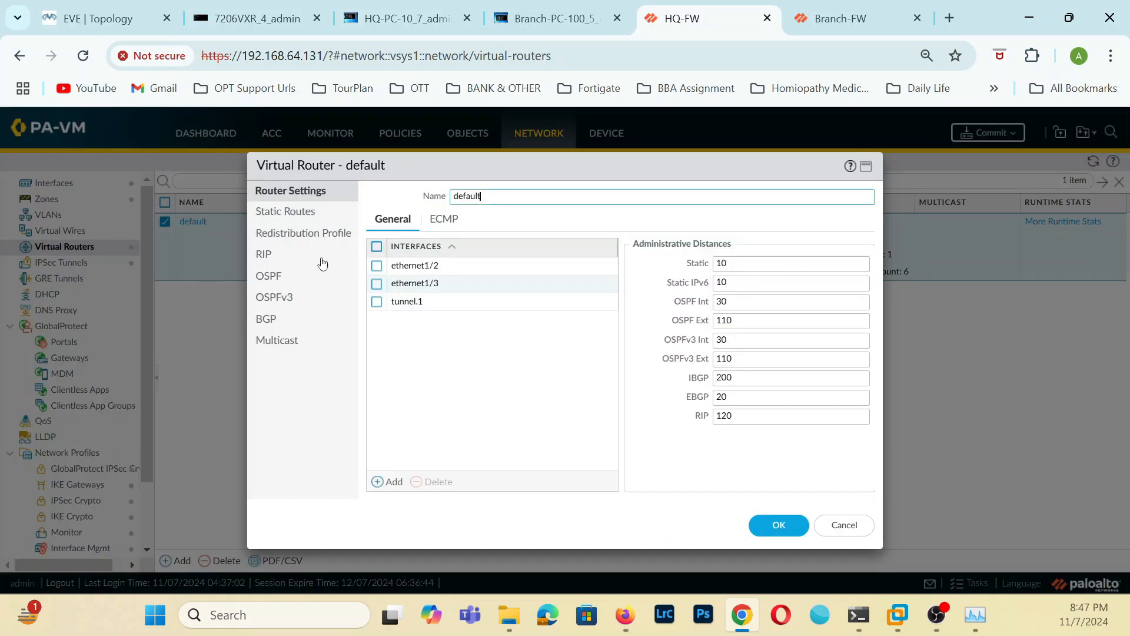
left_click(300, 234)
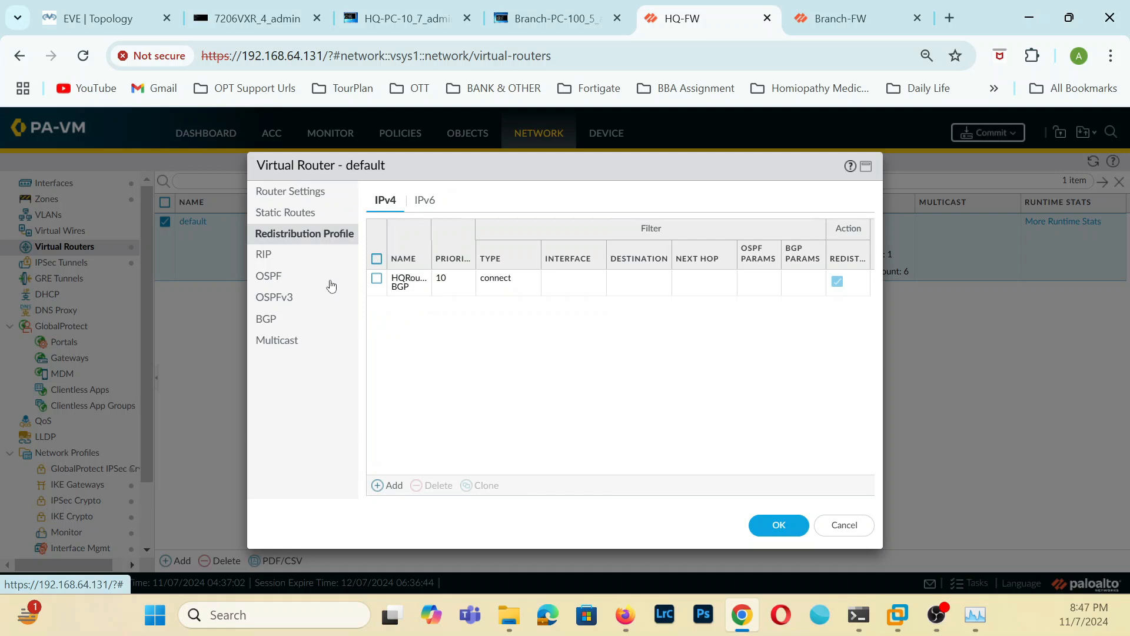
left_click(390, 485)
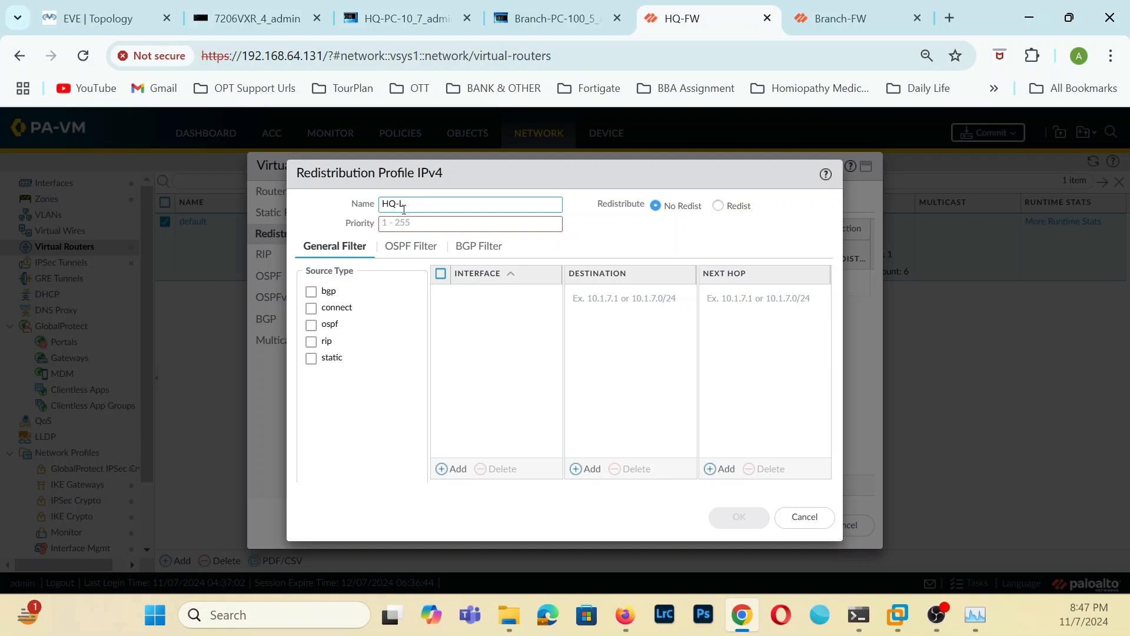
key("BackSpace")
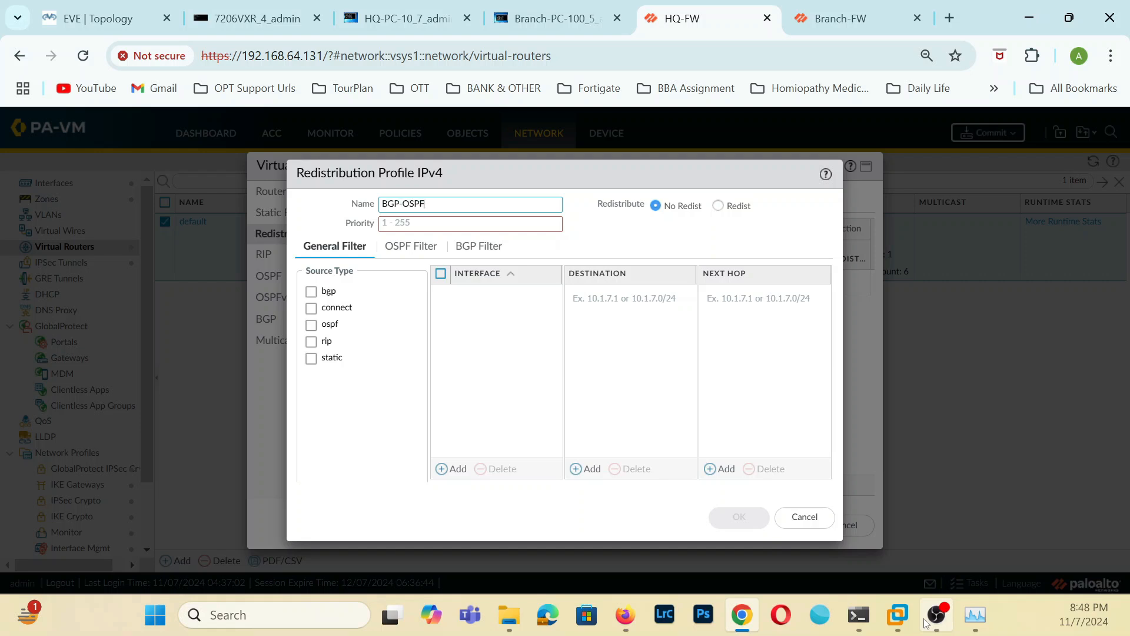
left_click(312, 292)
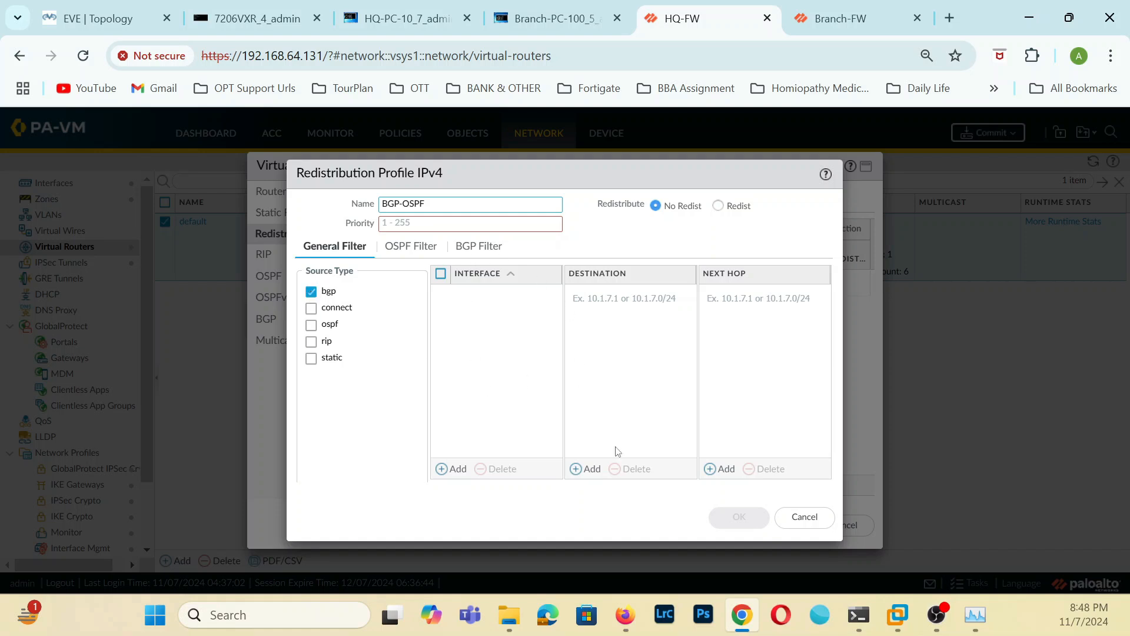
left_click(471, 224)
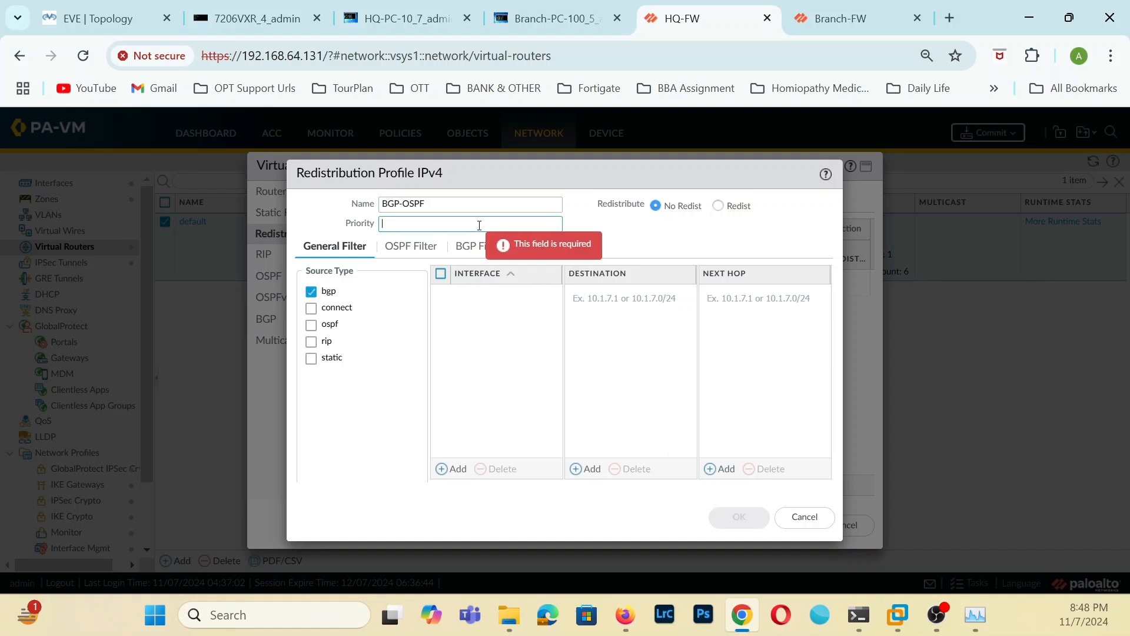
type("10")
left_click(739, 516)
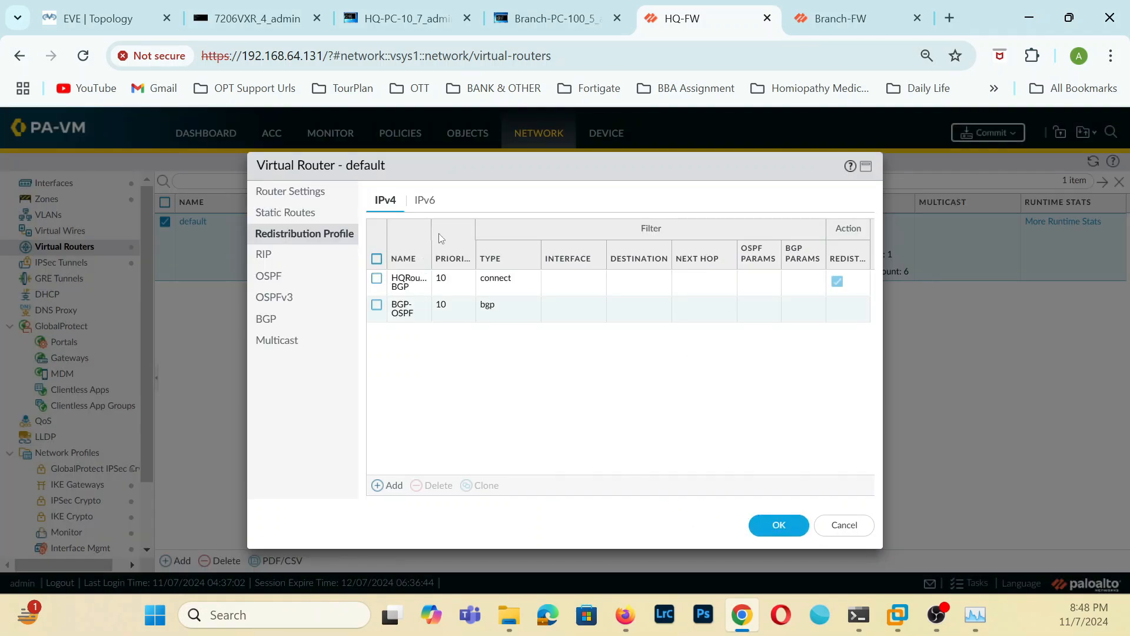
Add an IPv4 redistribution profile named OSPF-BGP with source type ospf, priority 10 and the Redist action.
left_click(390, 487)
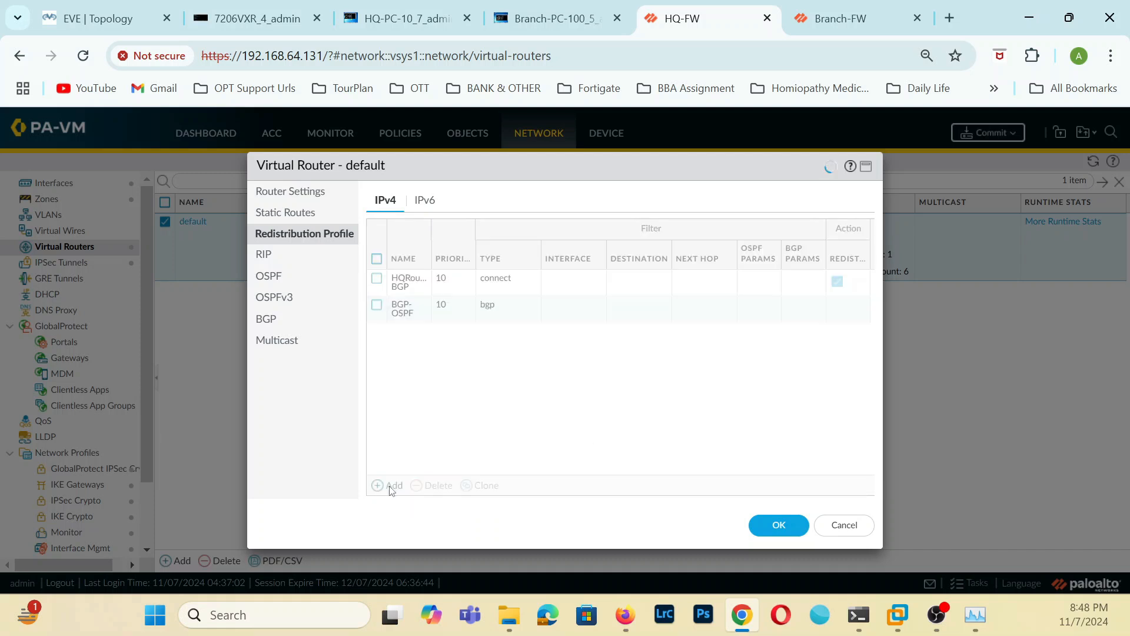
type("OSPF")
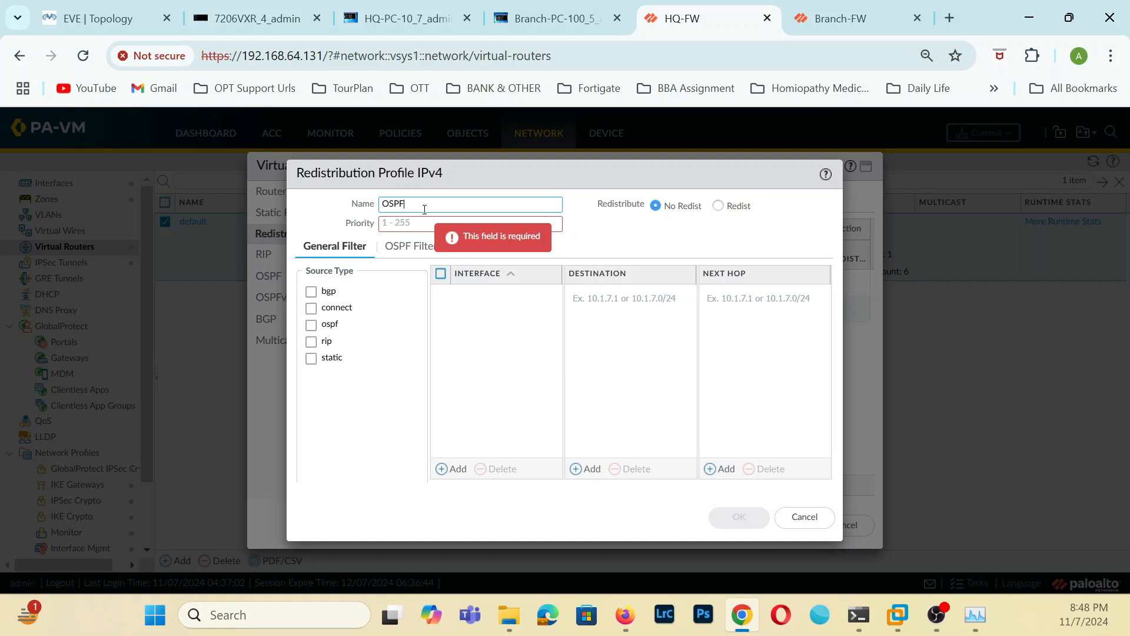
type("=")
key("BackSpace")
type("_")
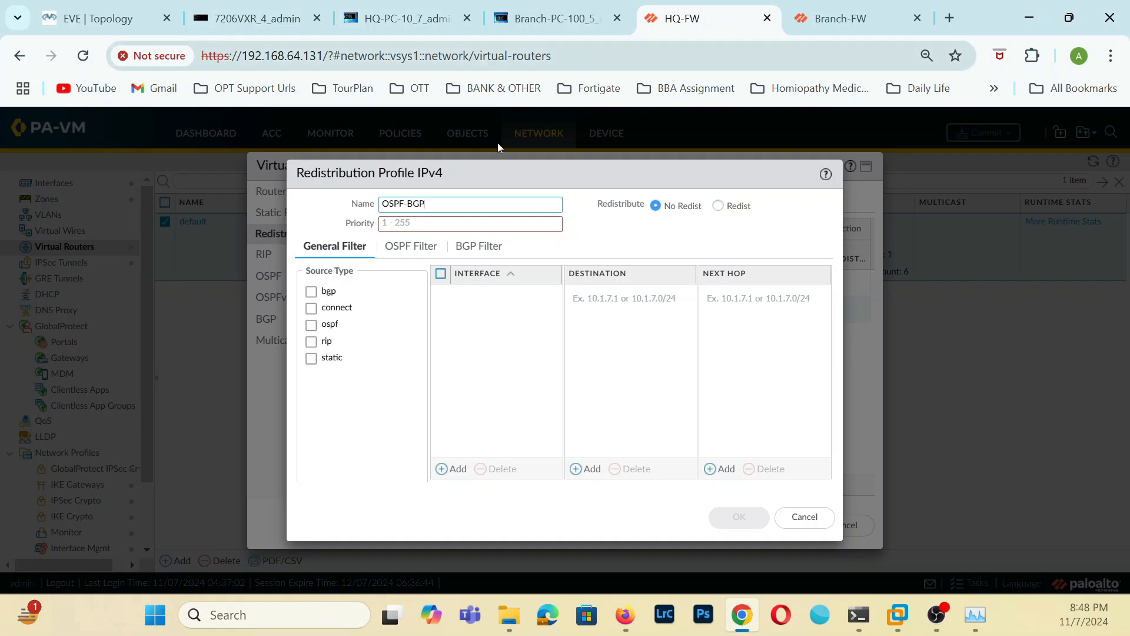
left_click(311, 326)
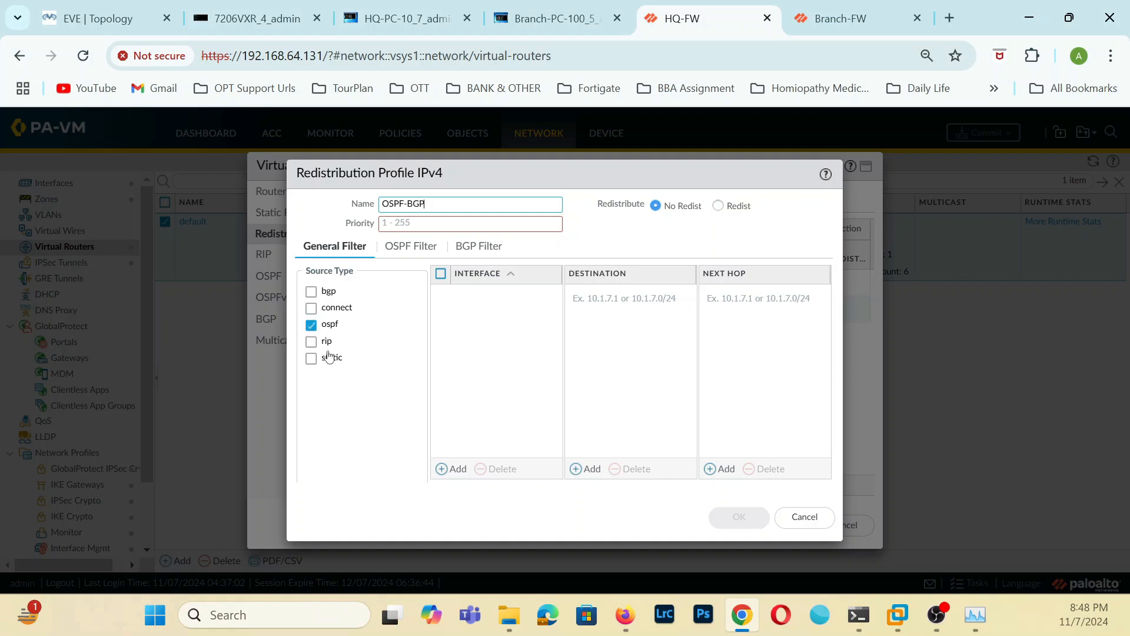
left_click(476, 222)
type("10")
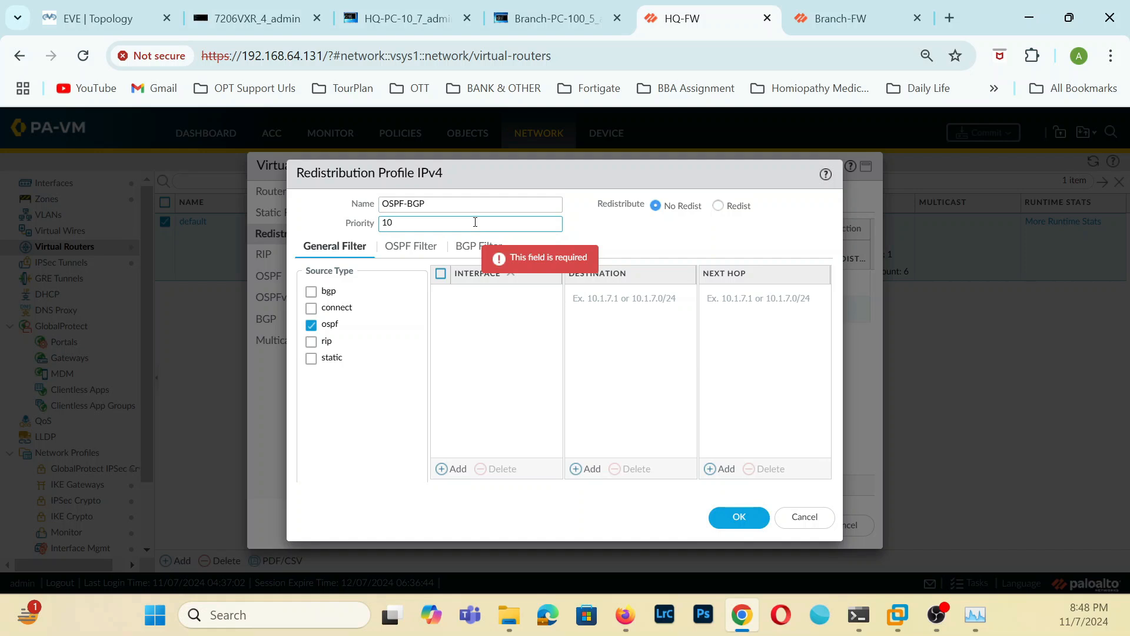
left_click(719, 205)
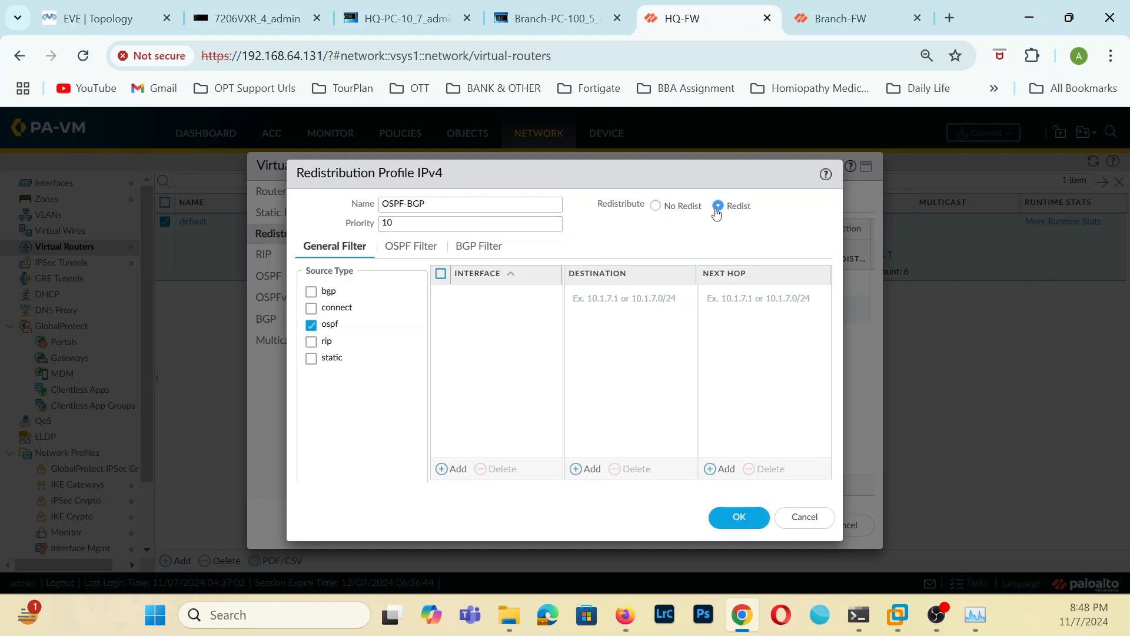
left_click(742, 518)
Change the BGP-OSPF profile's action to Redist and adjust the profile table's columns to fit the full names.
left_click(398, 312)
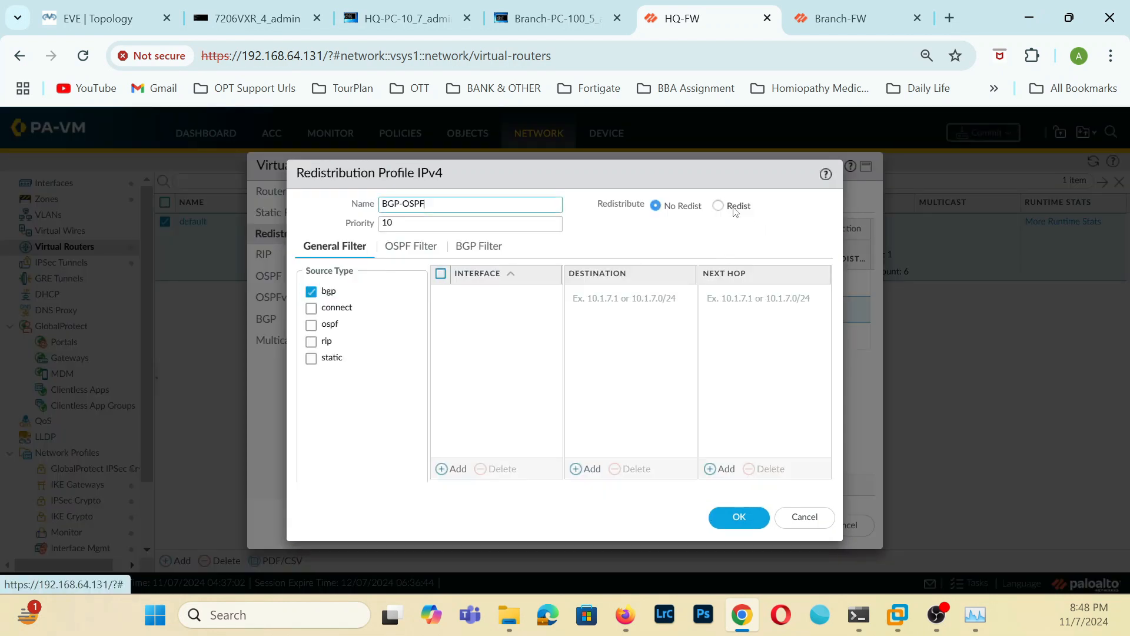
left_click(719, 205)
left_click(741, 517)
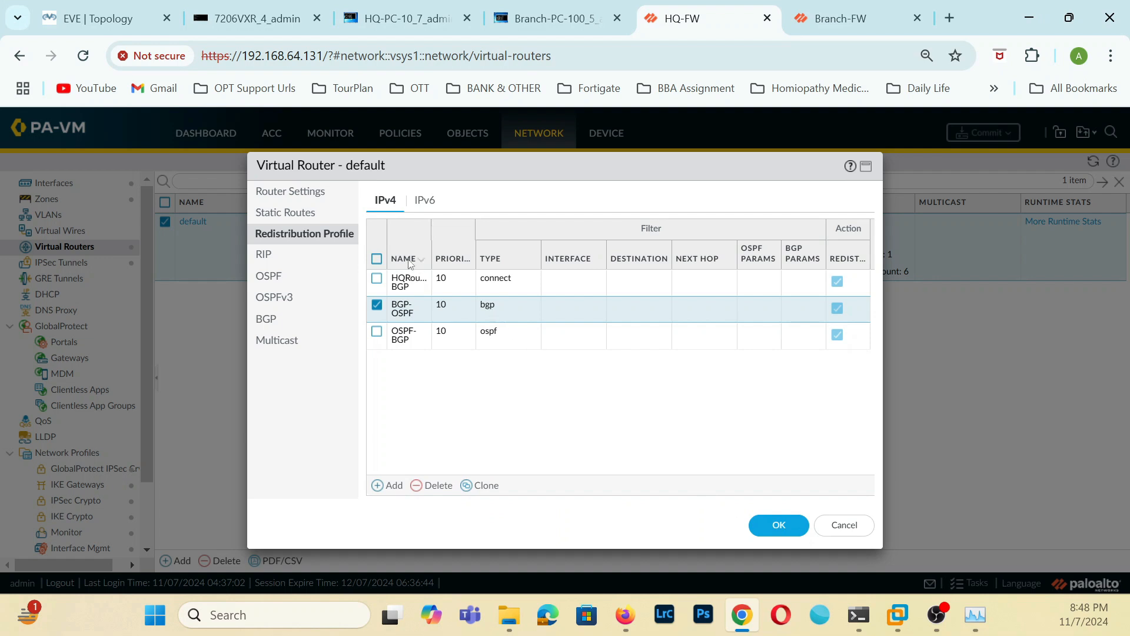
left_click(421, 259)
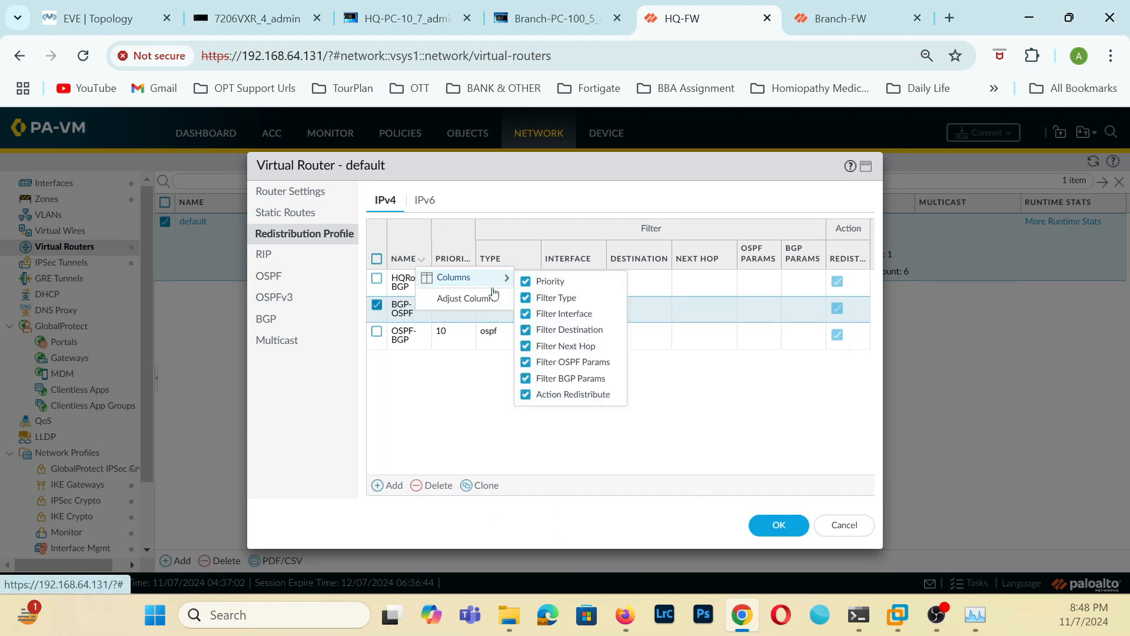
left_click(465, 298)
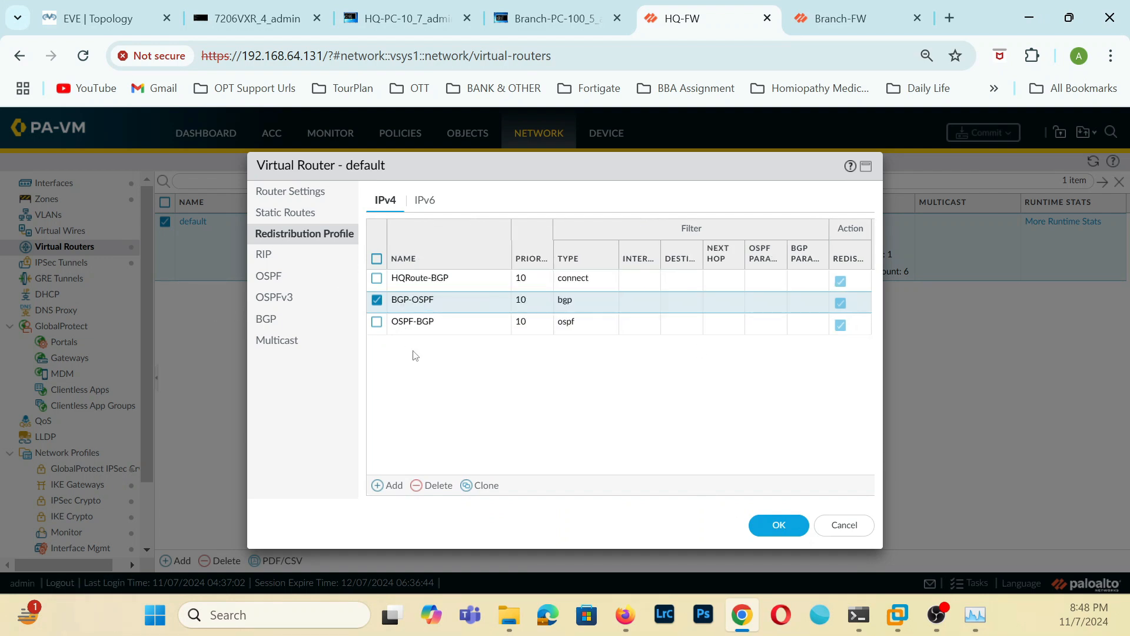
Add an enabled IPv4 BGP redistribution rule using the OSPF-BGP profile, and save the default virtual router.
left_click(268, 319)
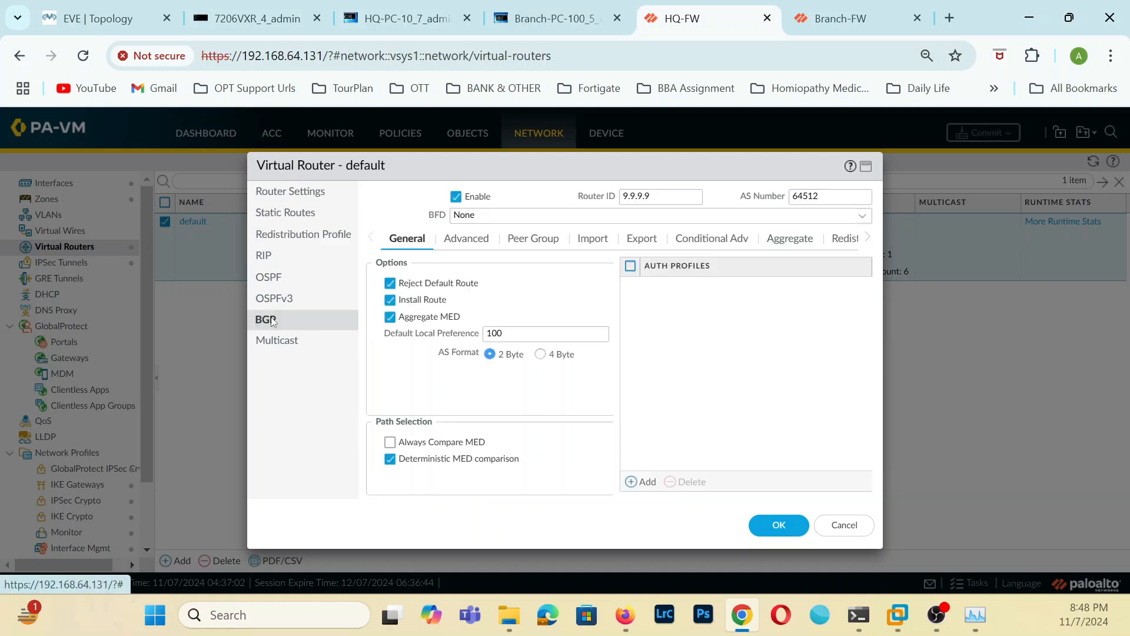
left_click(845, 239)
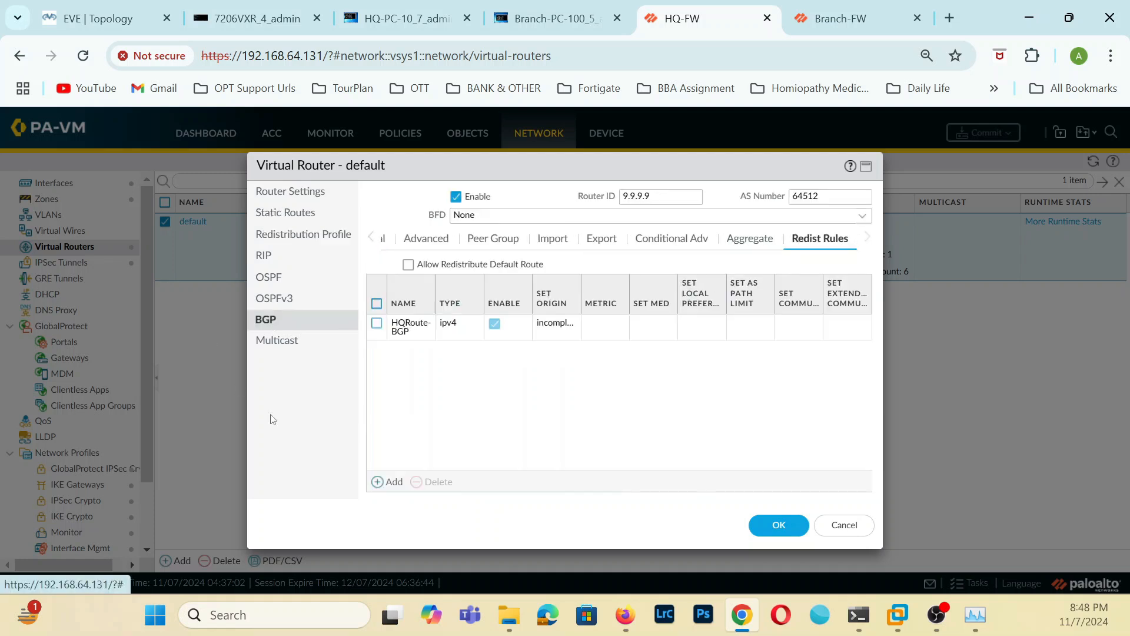
left_click(391, 483)
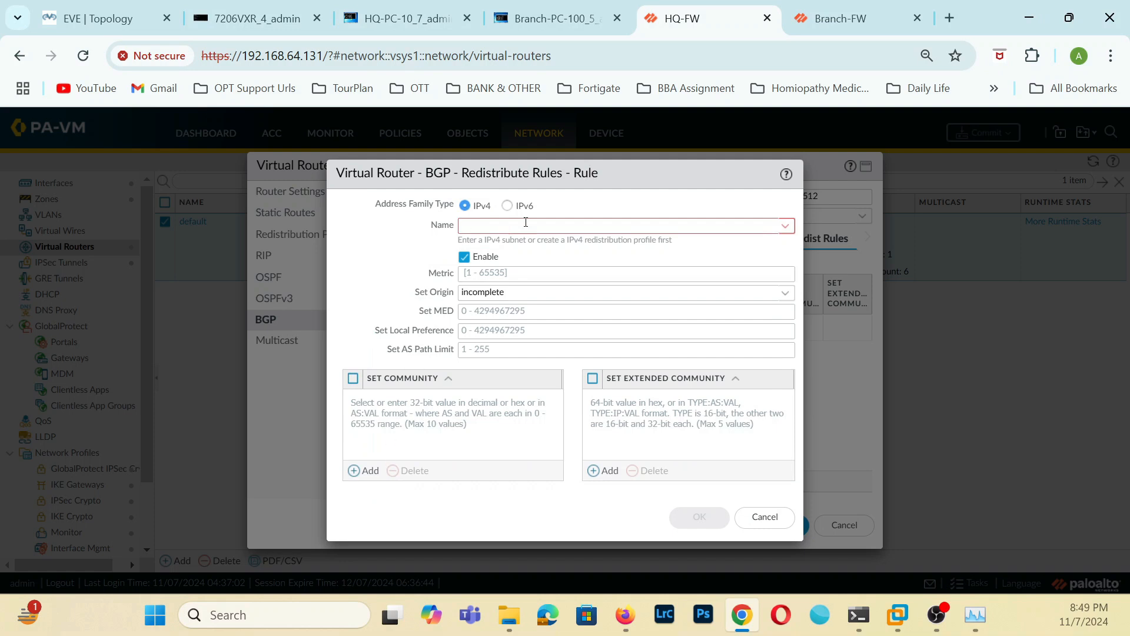
left_click(785, 226)
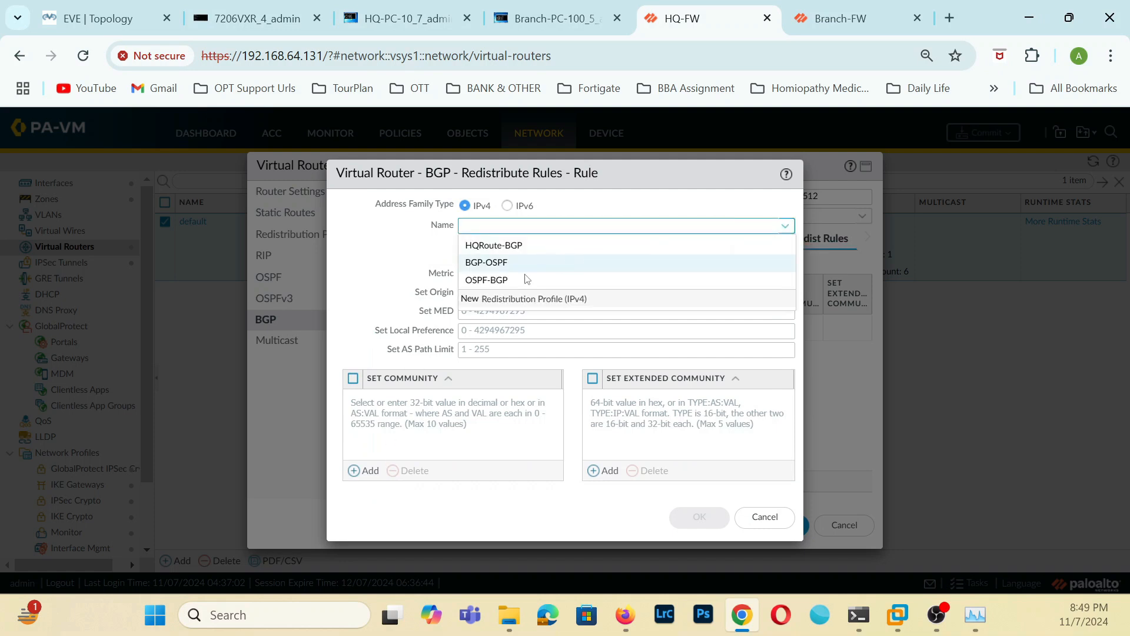
left_click(498, 280)
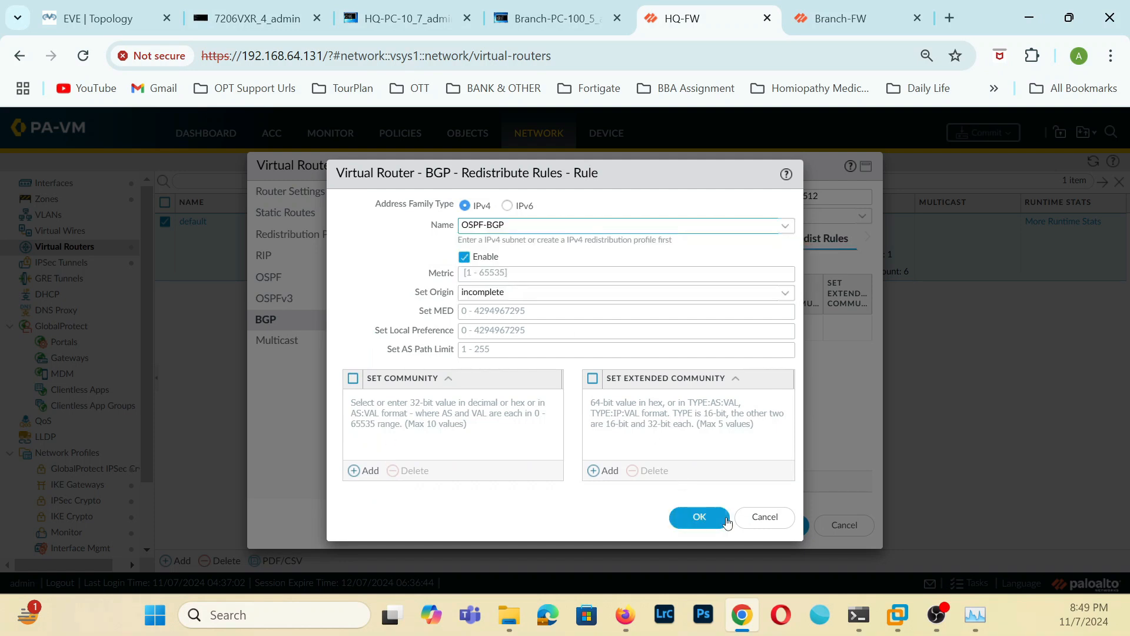
left_click(726, 519)
left_click(769, 522)
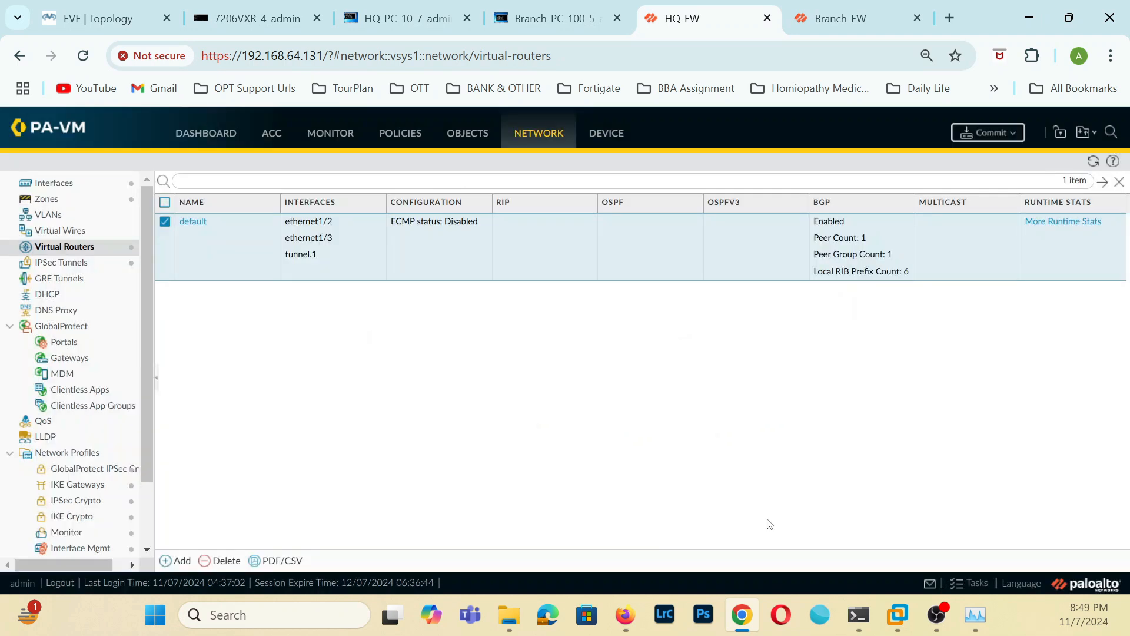
Add an OSPF export rule to the default virtual router using the BGP-OSPF profile, keeping the other settings at their defaults.
left_click(194, 222)
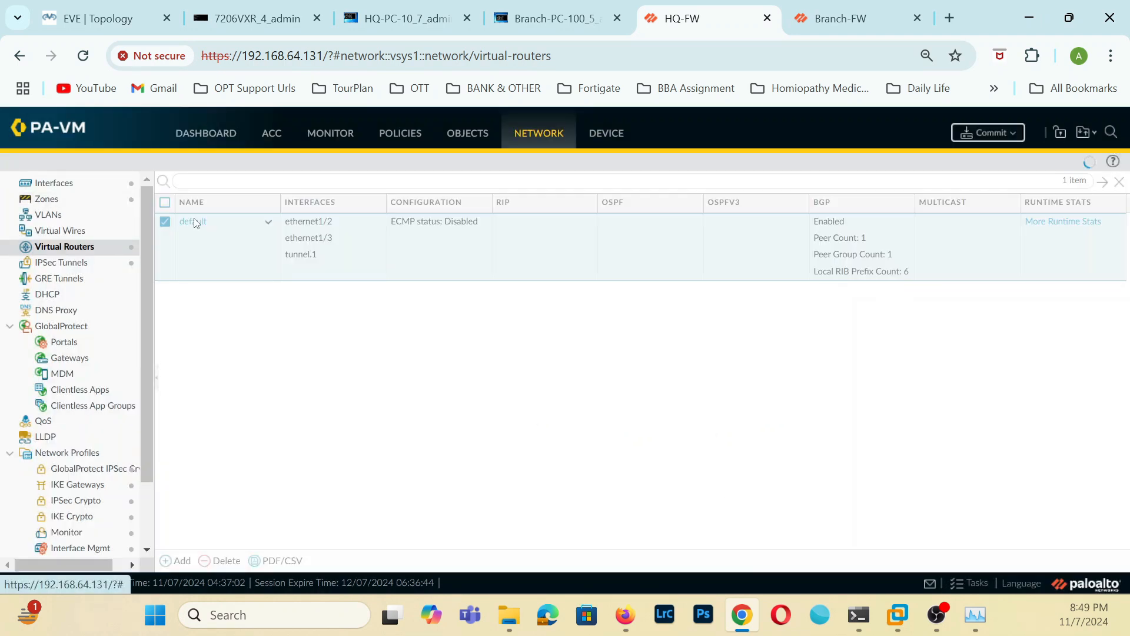
left_click(321, 275)
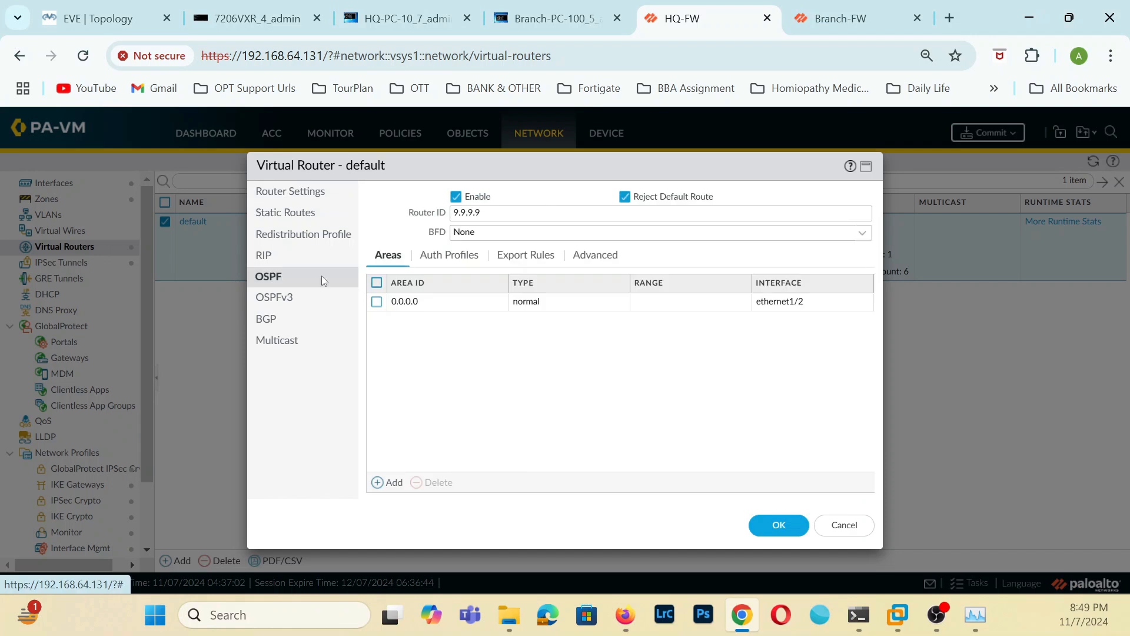
left_click(523, 265)
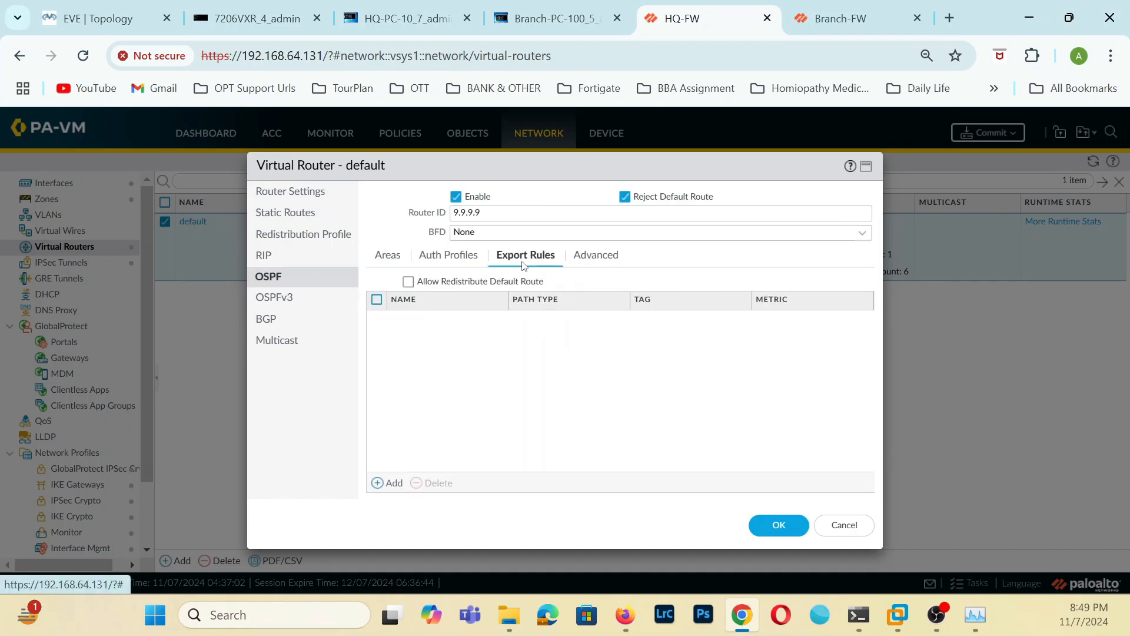
left_click(391, 482)
left_click(735, 304)
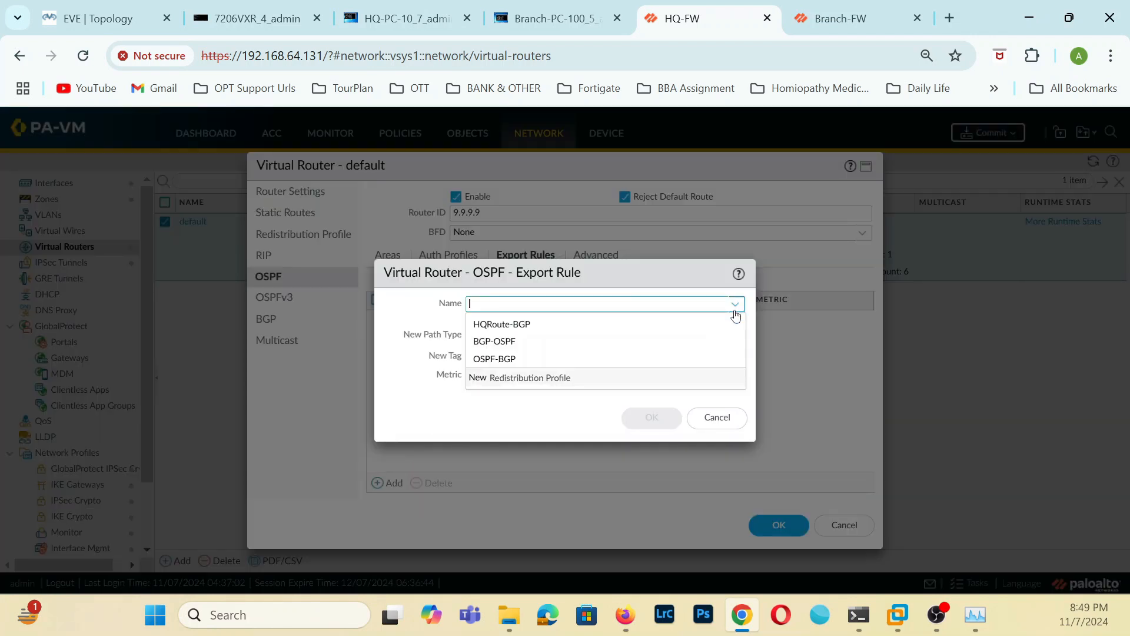
left_click(503, 341)
left_click(642, 419)
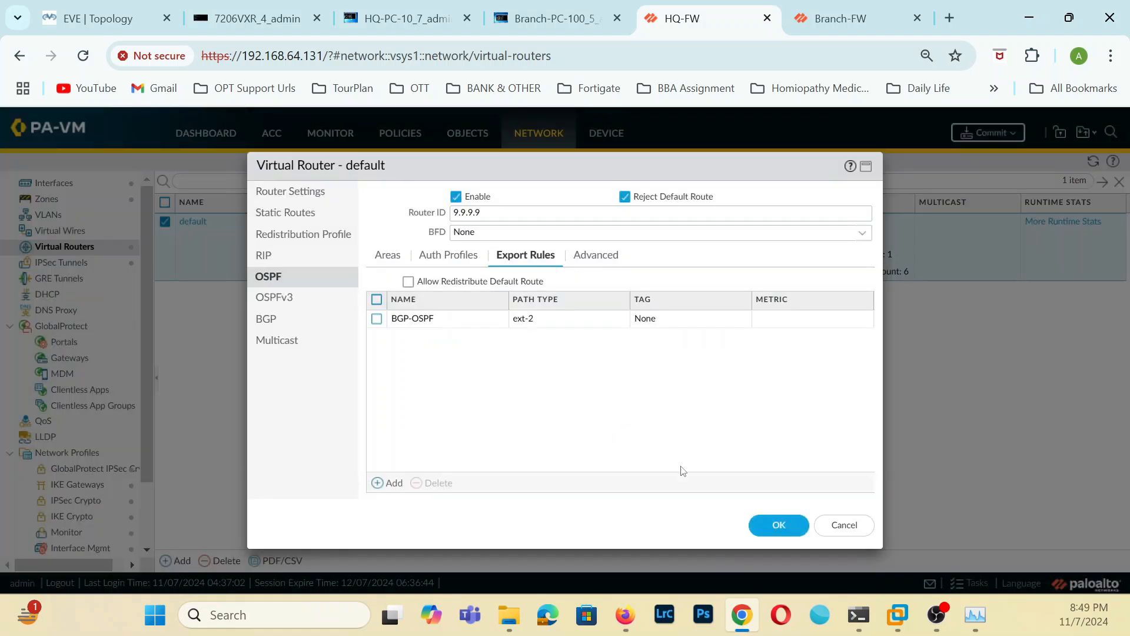
Save the default virtual router with its OSPF export rule, commit the HQ firewall configuration, and dismiss the commit status.
left_click(789, 537)
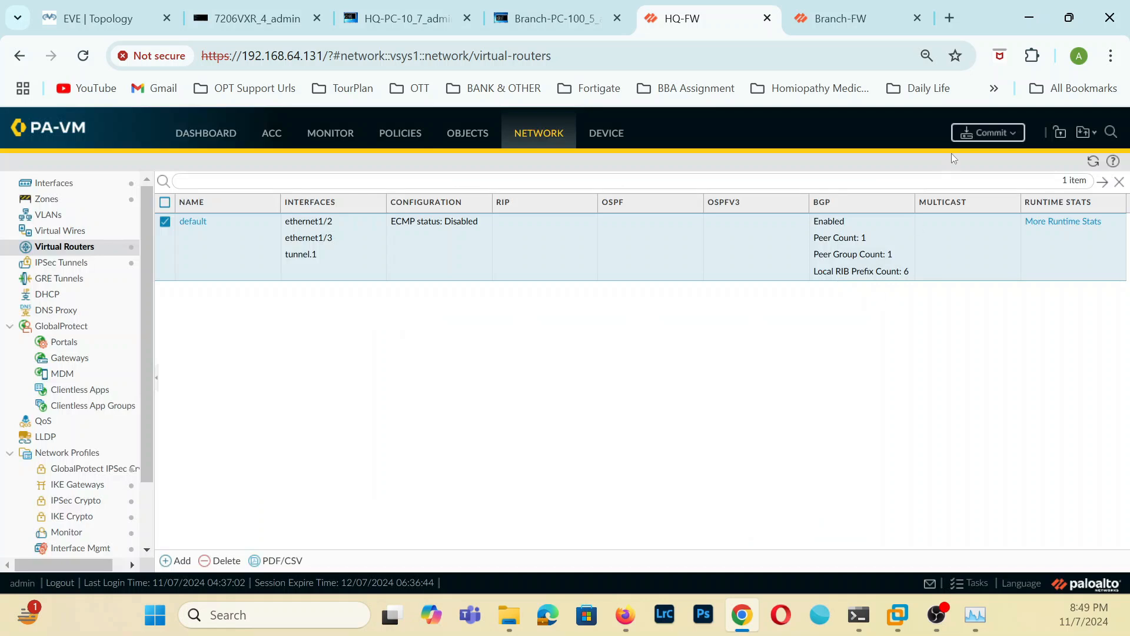
left_click(988, 133)
left_click(706, 524)
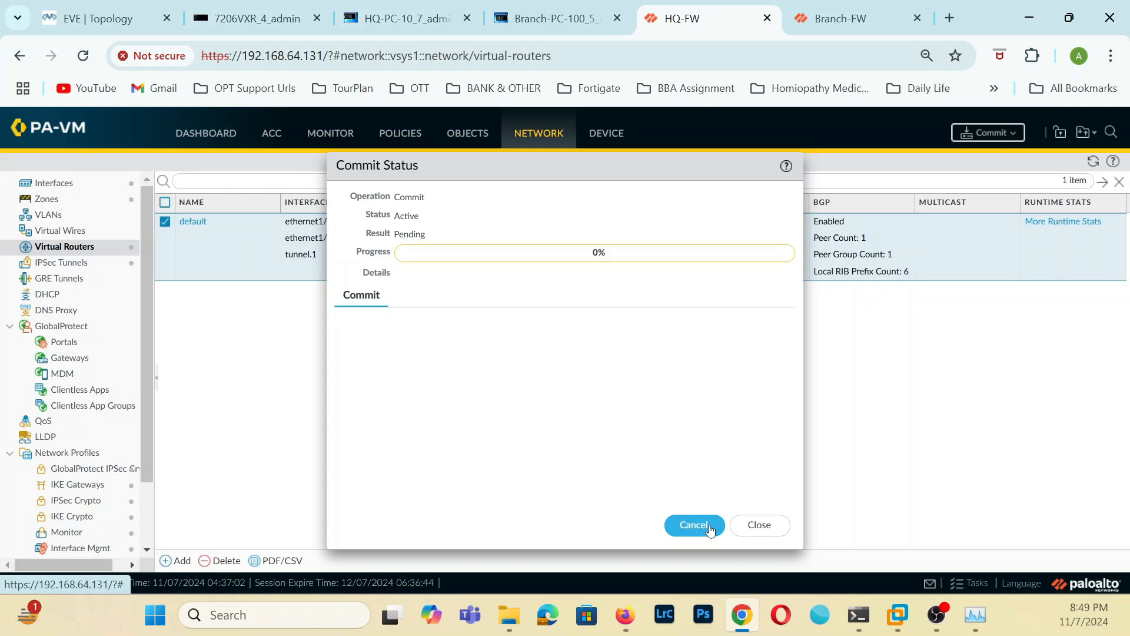
left_click(758, 526)
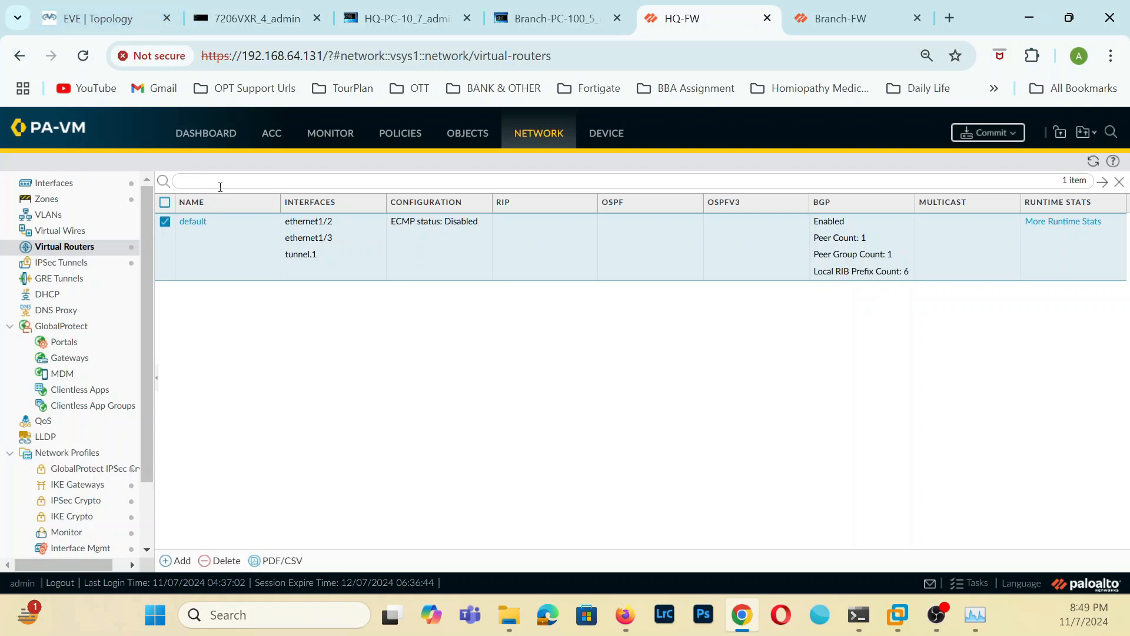
Review the default virtual router's OSPF areas, authentication profiles, export rules and advanced settings.
left_click(195, 221)
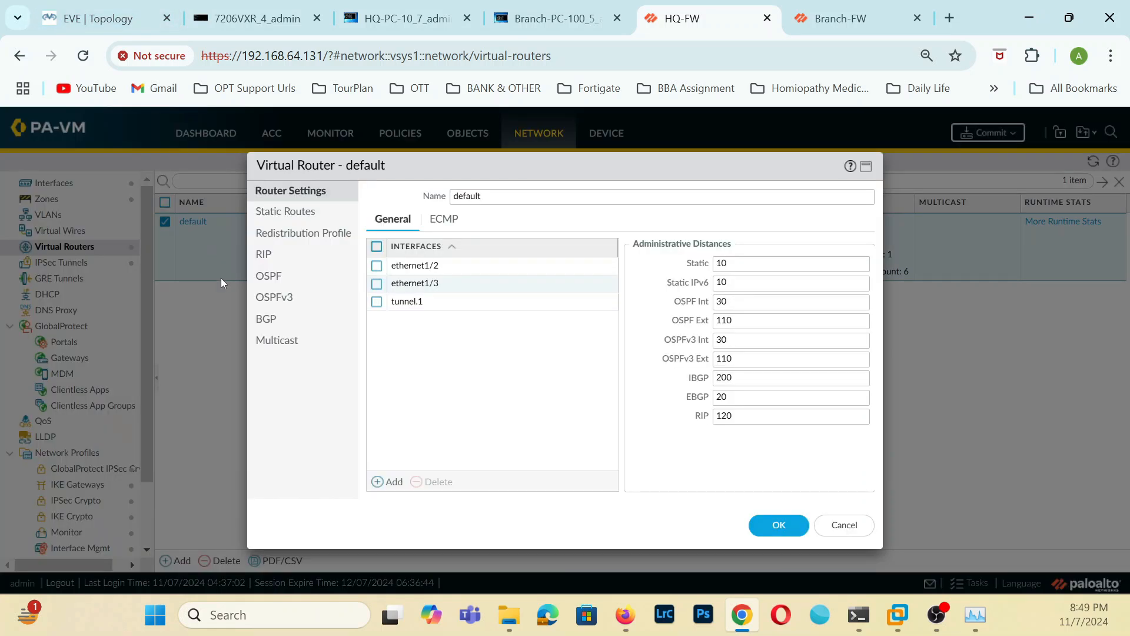
left_click(274, 278)
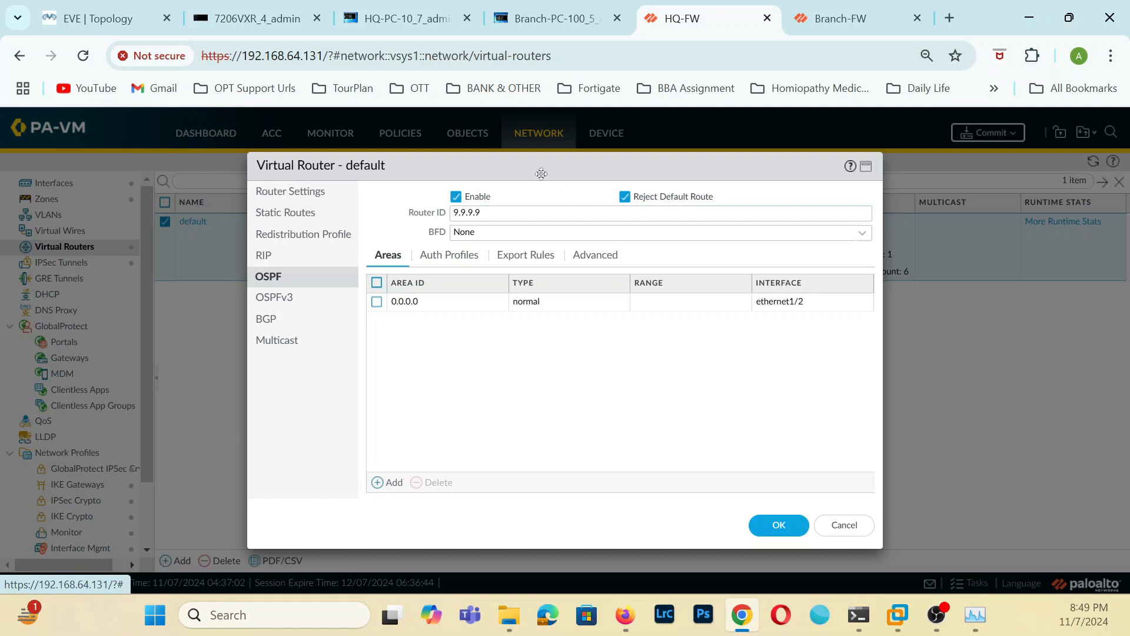
left_click(448, 263)
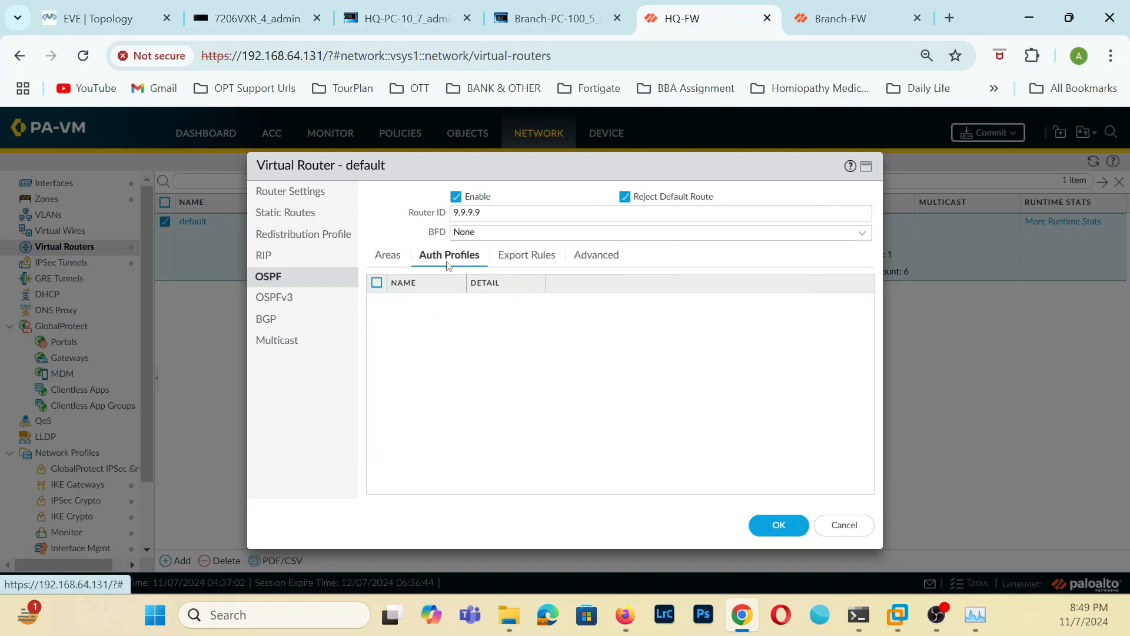
left_click(553, 259)
left_click(598, 257)
left_click(535, 259)
left_click(430, 260)
left_click(389, 262)
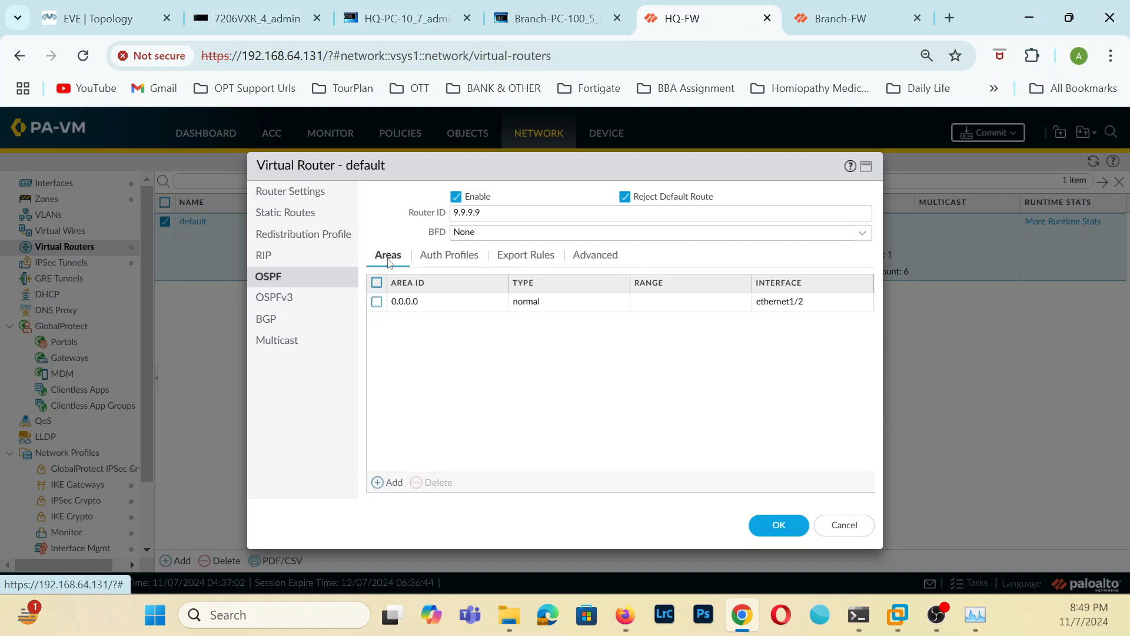
Review the type, range, interface and virtual link settings of OSPF area 0.0.0.0.
left_click(405, 302)
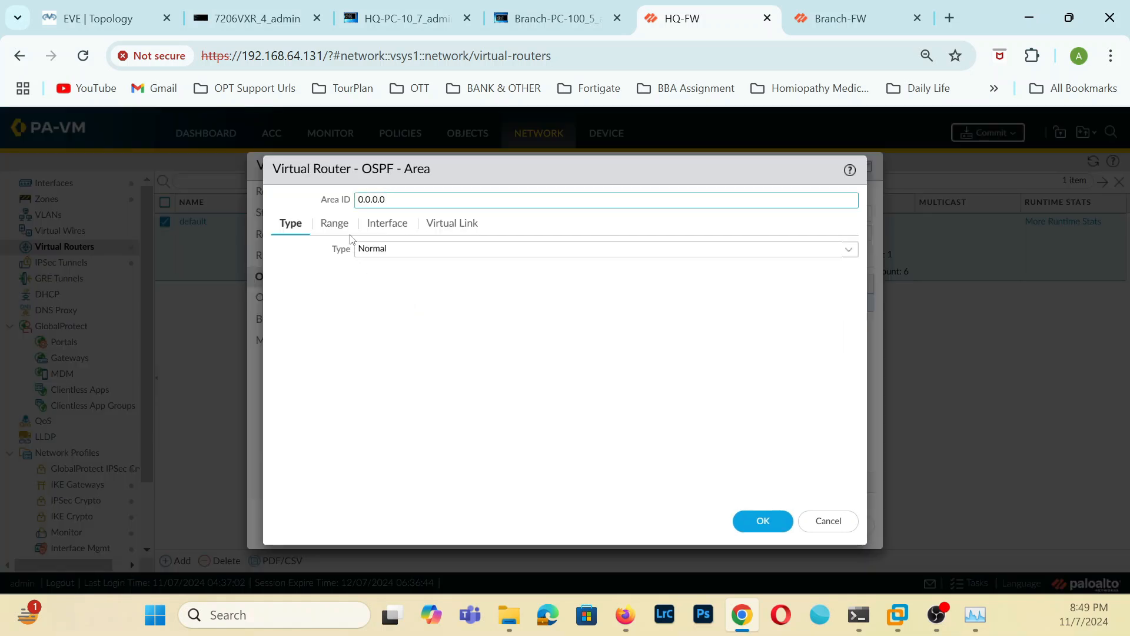
left_click(382, 226)
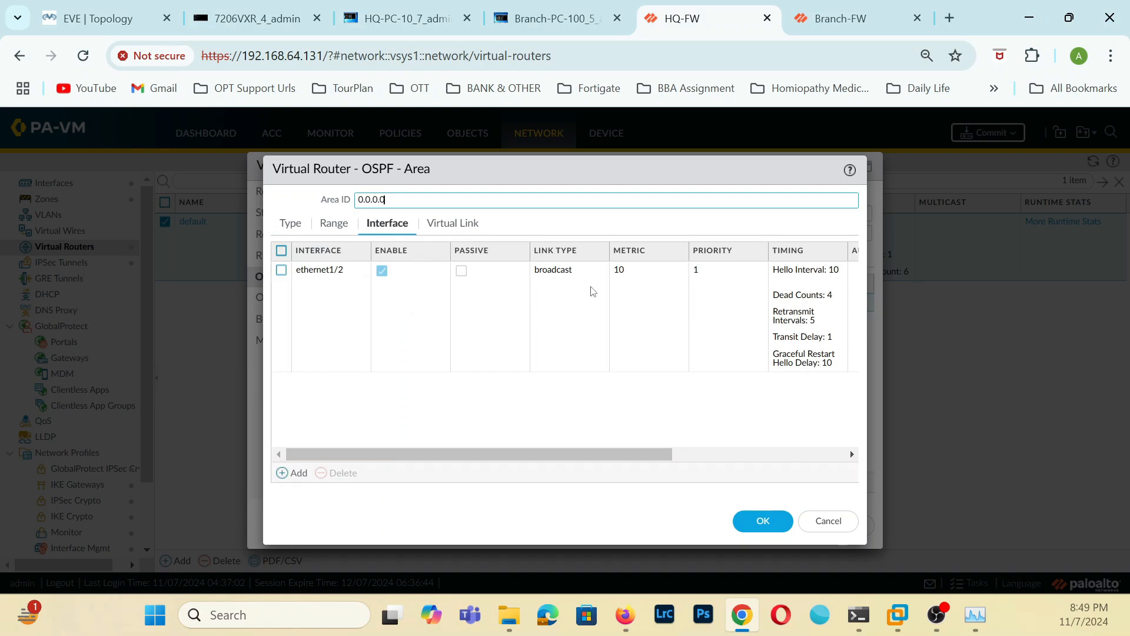
left_click(339, 231)
left_click(290, 226)
left_click(334, 228)
left_click(383, 230)
left_click(455, 226)
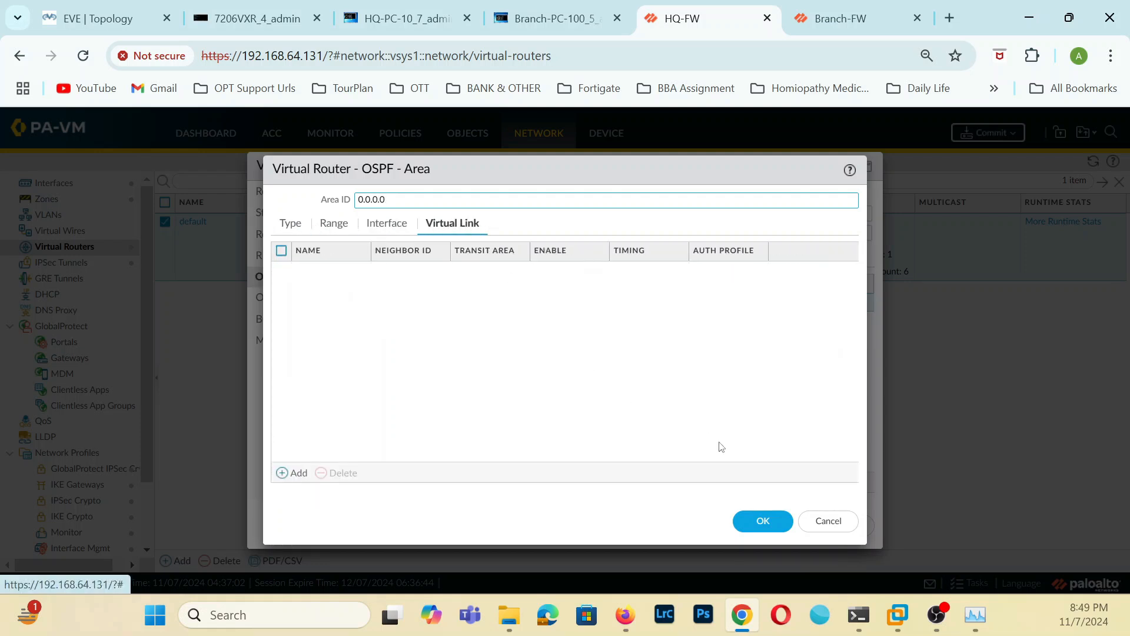
left_click(764, 521)
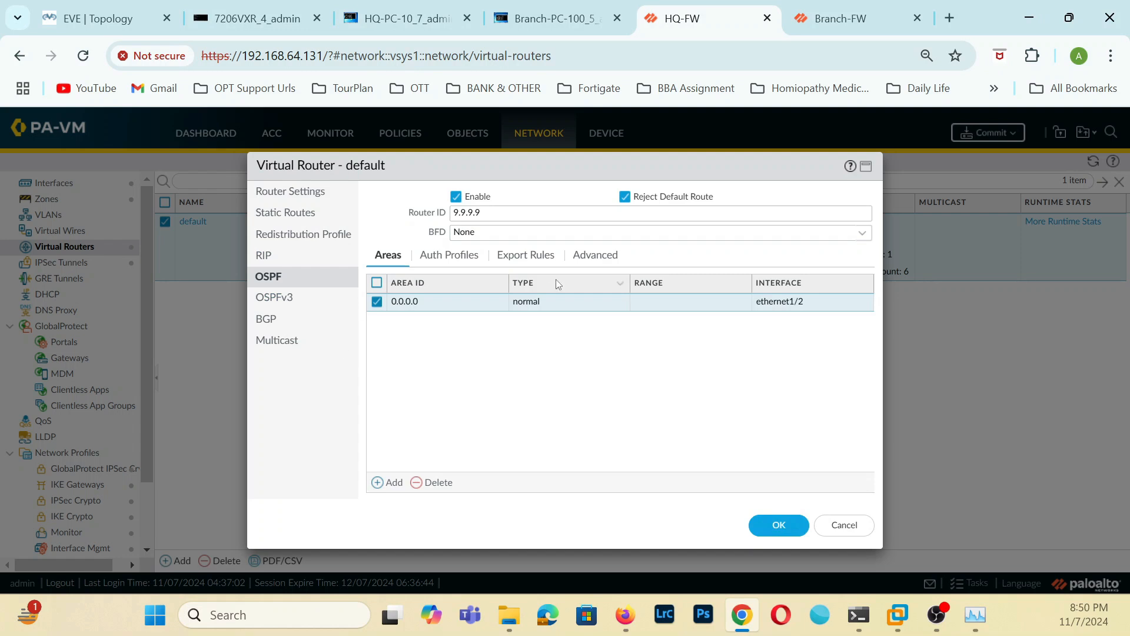
Check the default virtual router's redistribution profiles, BGP redistribution rules and OSPF export rules, and close its settings.
left_click(278, 234)
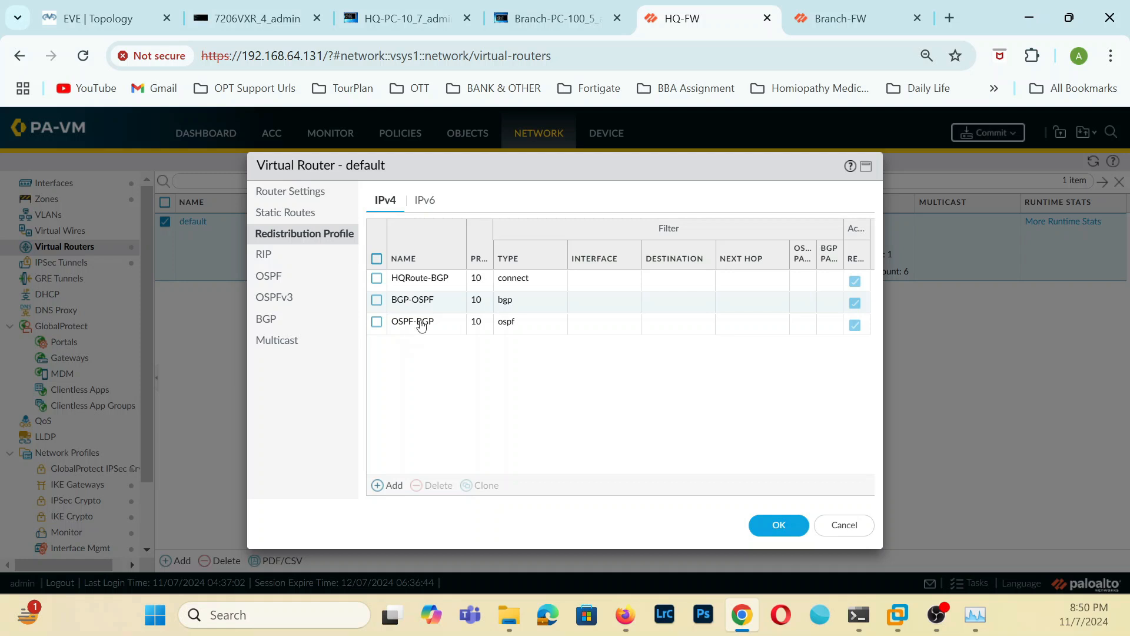
left_click(290, 319)
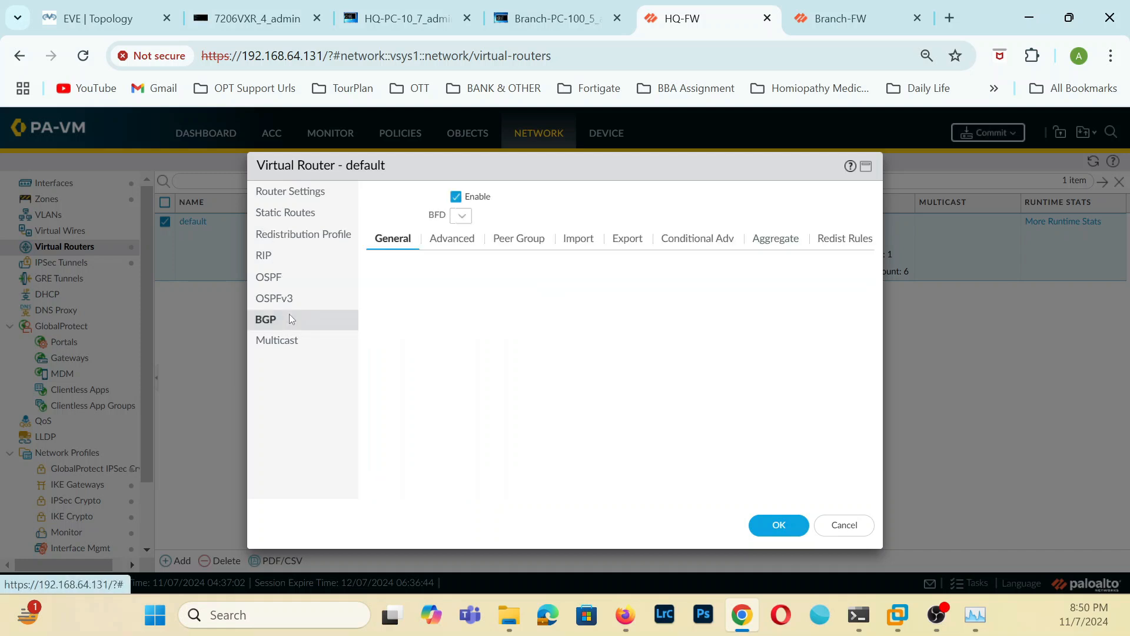
left_click(840, 239)
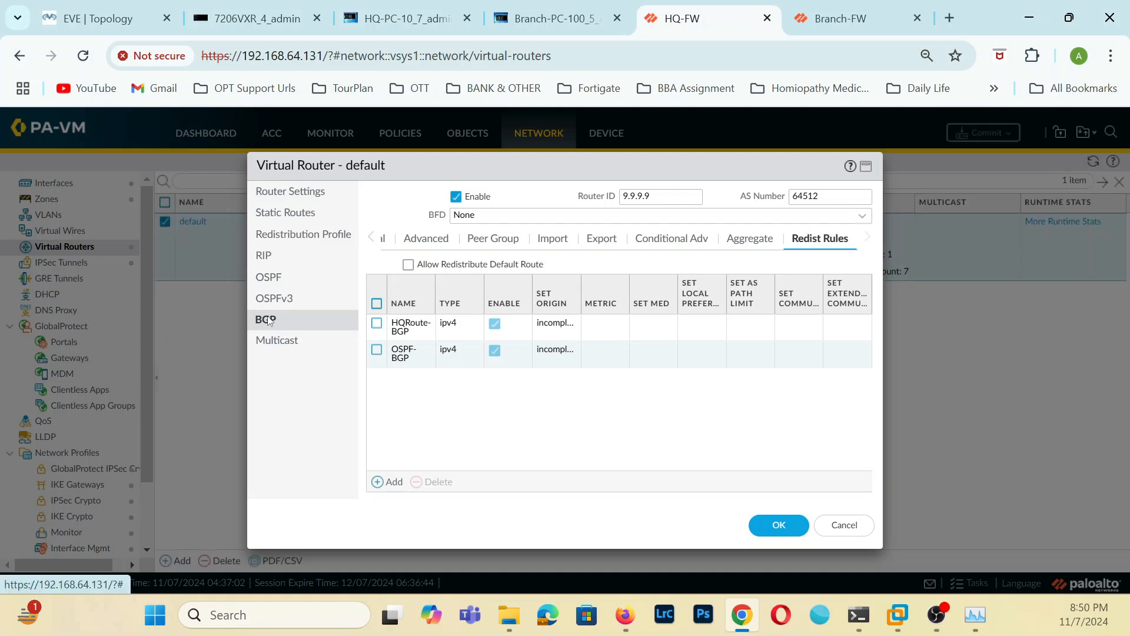
left_click(280, 272)
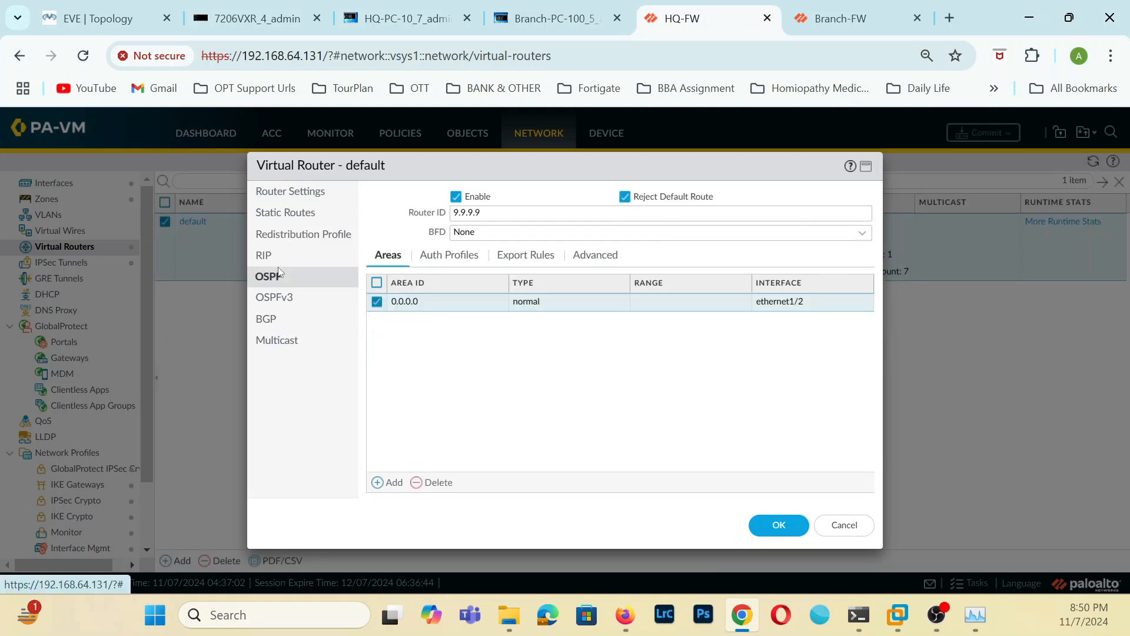
left_click(539, 259)
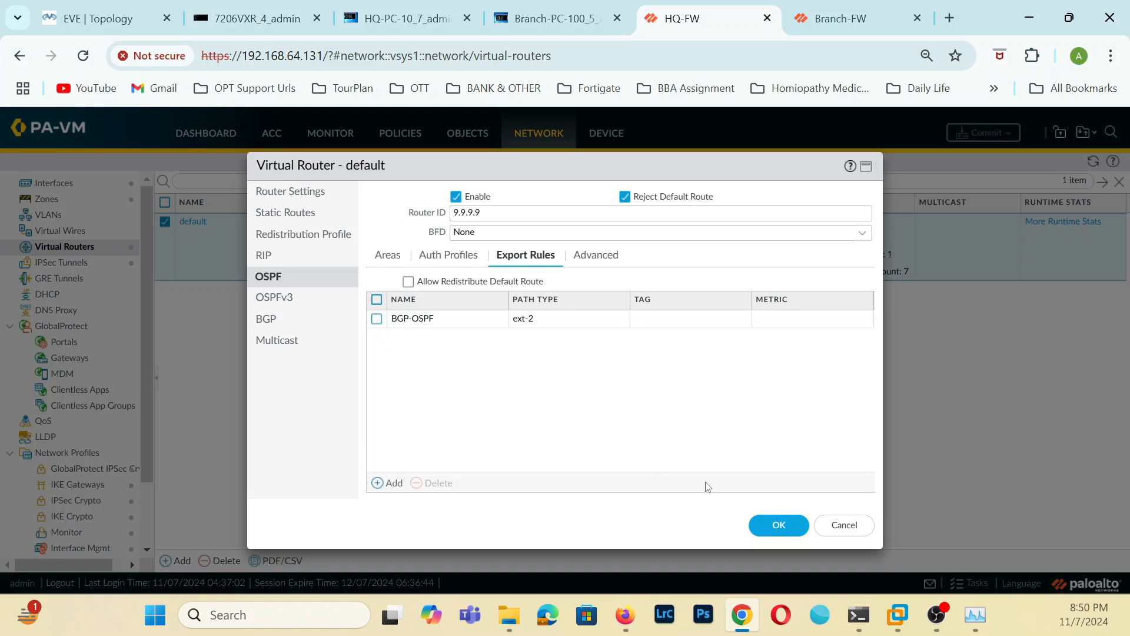
left_click(772, 527)
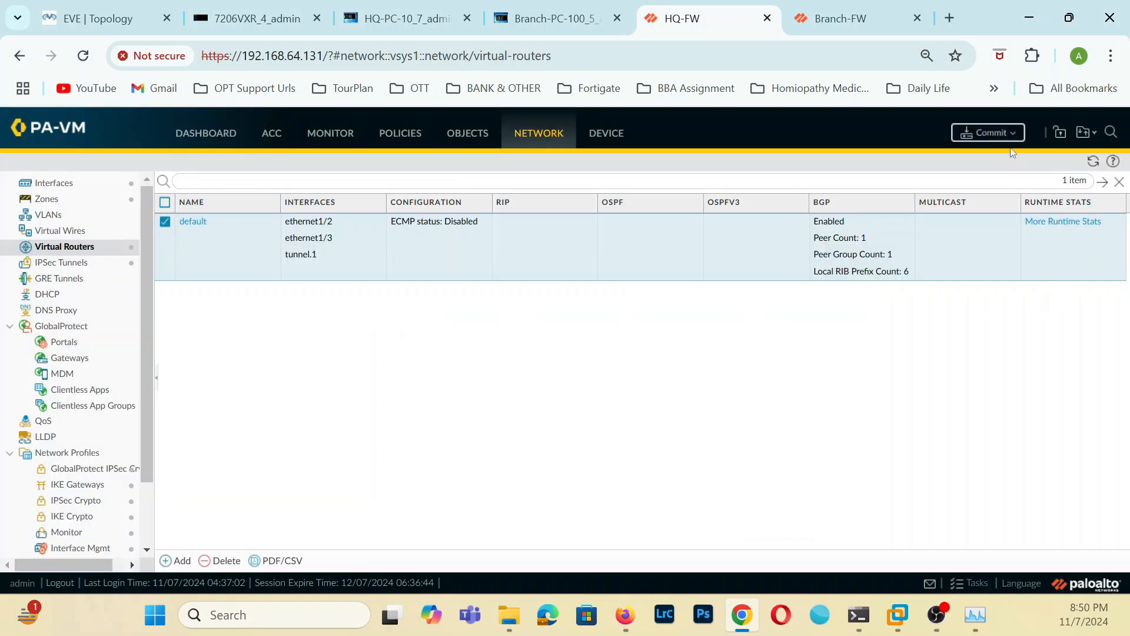
Inspect the default virtual router's OSPF runtime statistics, covering summary, area, interface and neighbor.
left_click(1059, 229)
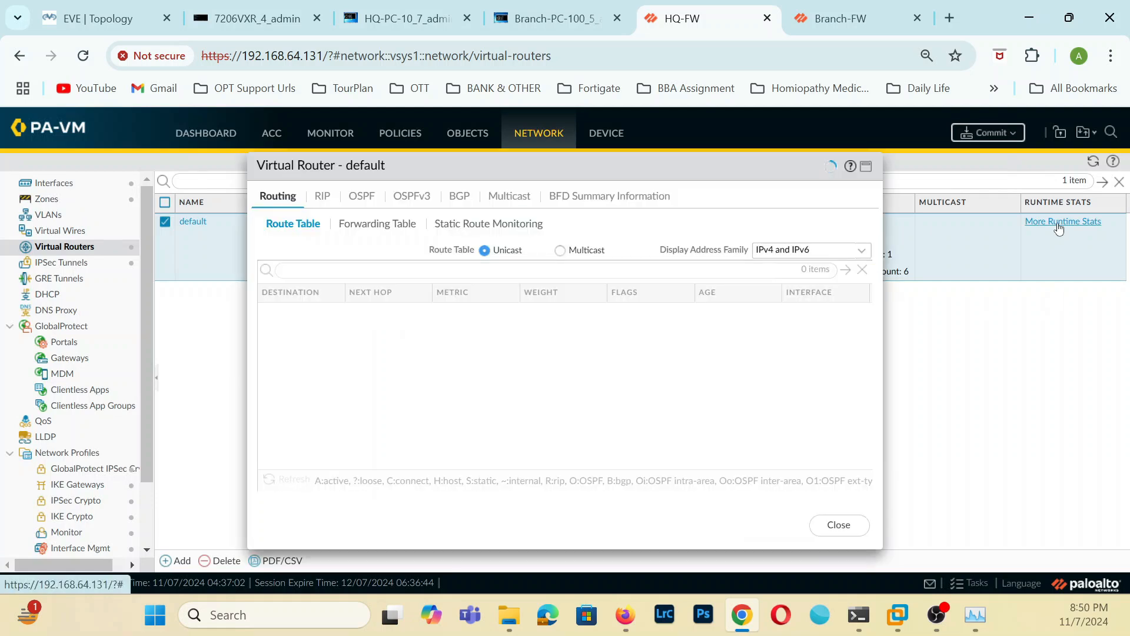
left_click(366, 198)
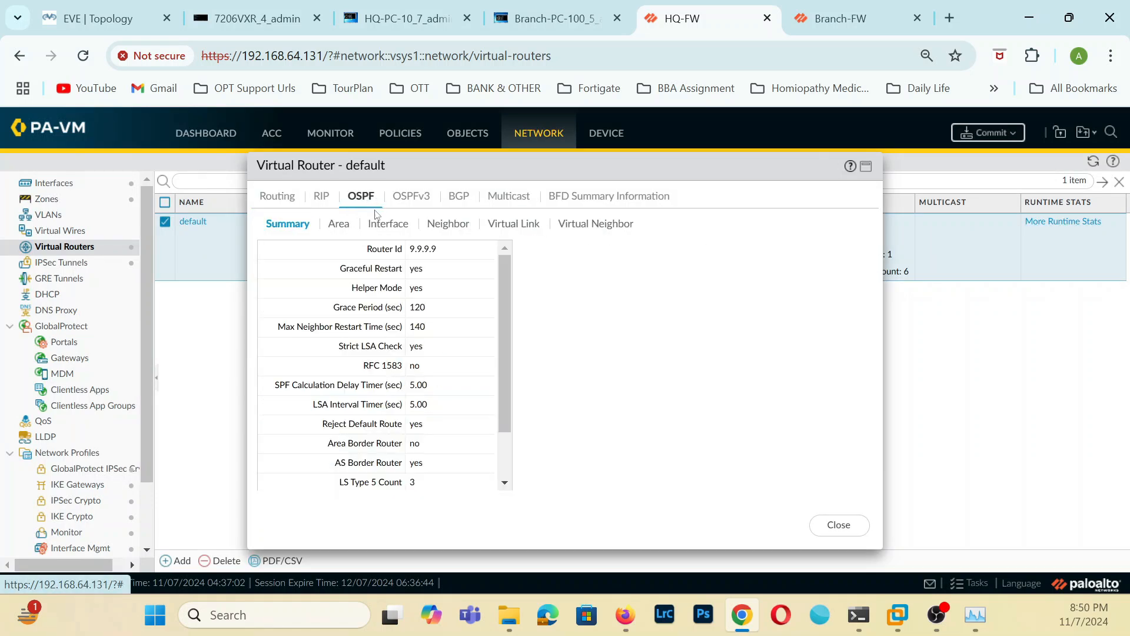
left_click(337, 225)
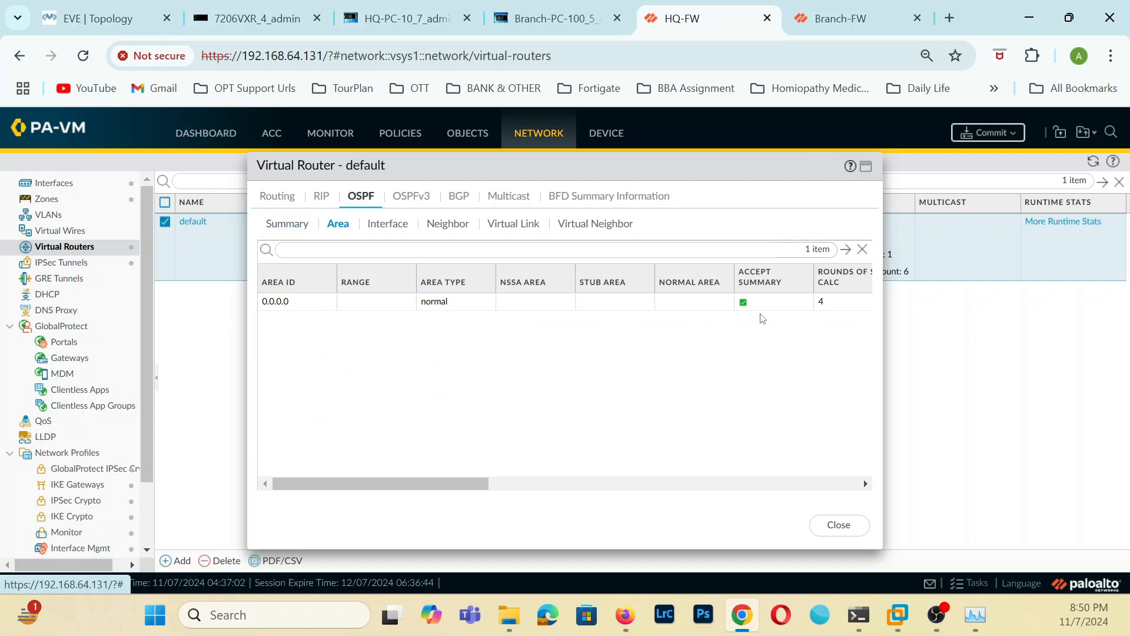
left_click(386, 229)
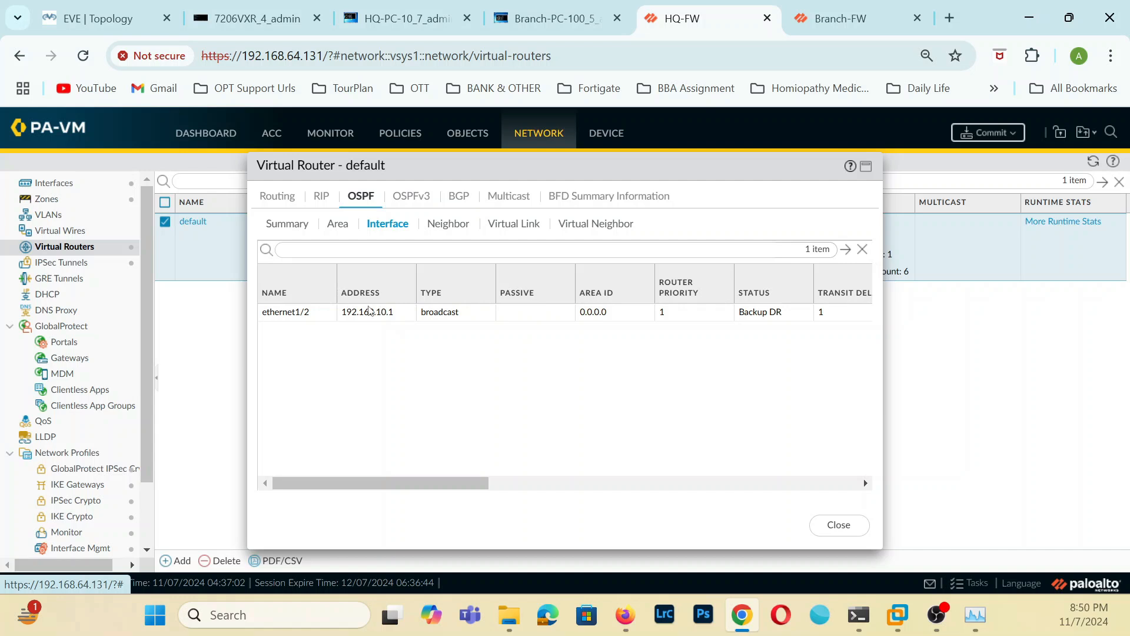
left_click(447, 225)
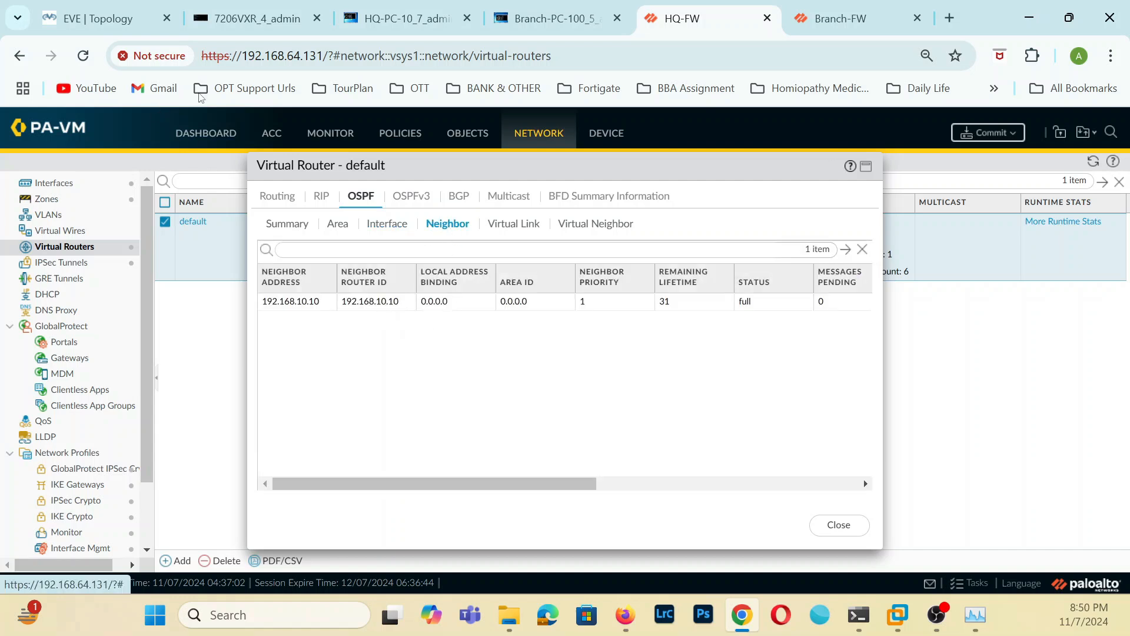
Switch to the 7206VXR LAN router console and list its interfaces with sh ip int bri.
left_click(246, 19)
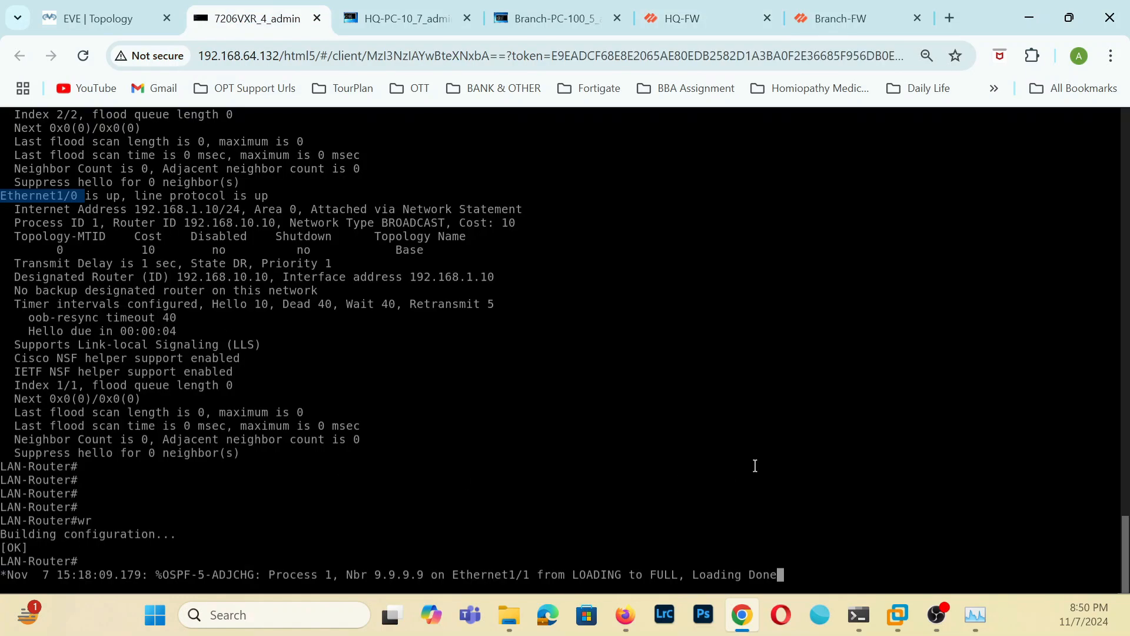
key("Return")
key("Return")
key("Return")
type("sh ip")
type("int bri")
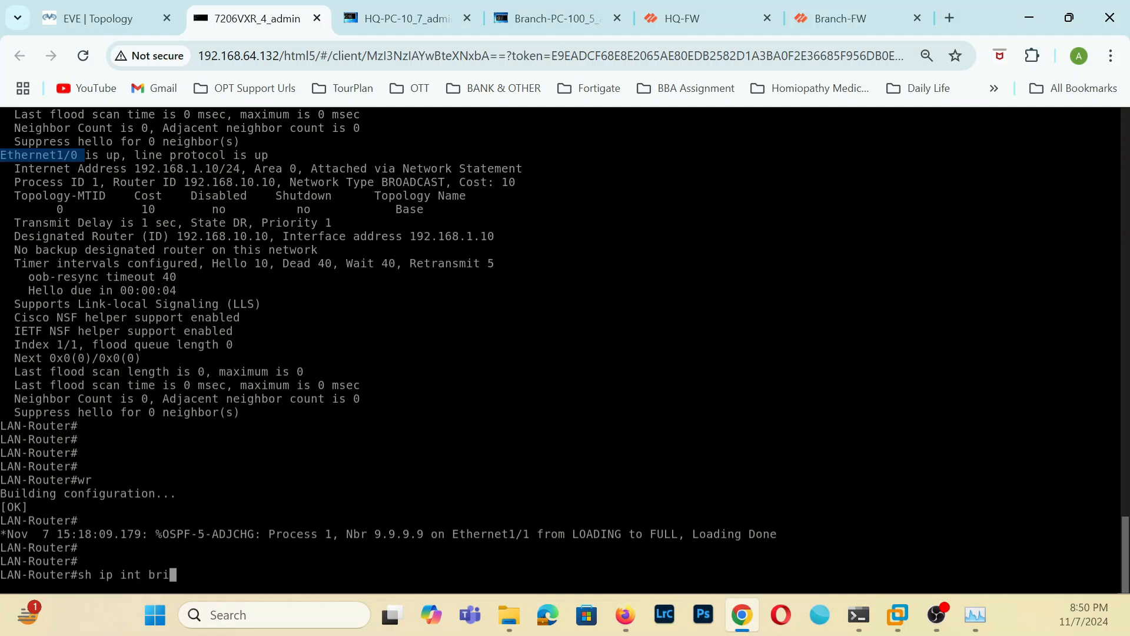
key("Return")
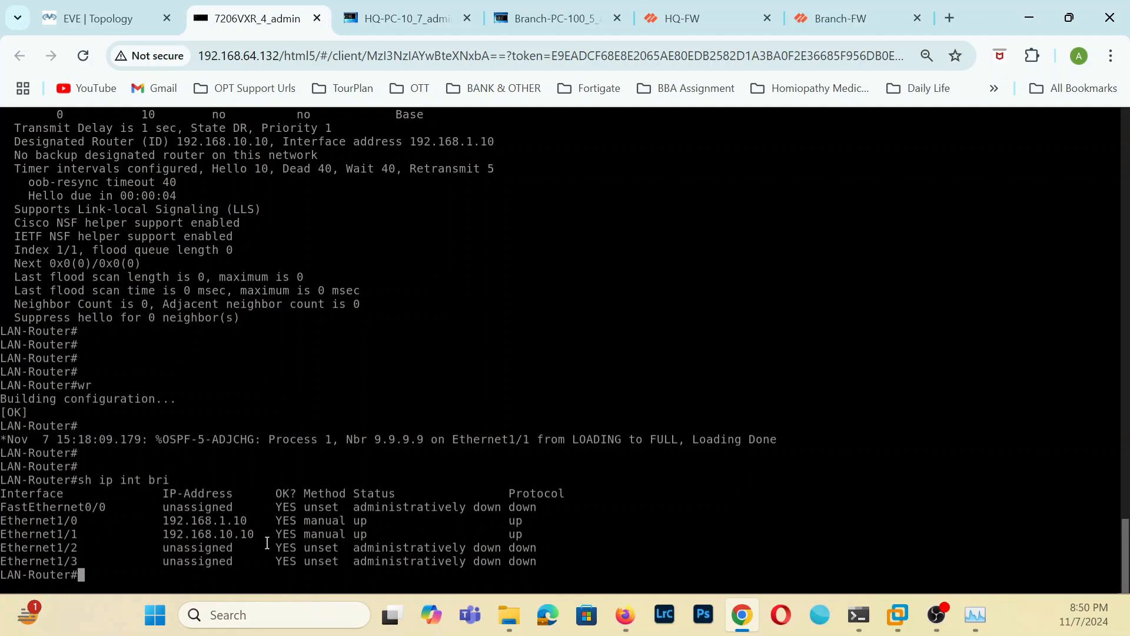
Show the LAN router's OSPF neighbors with sh ip ospf nei and highlight the 9.9.9.9 entry.
type("sh ip ospf nei`")
key("BackSpace")
key("Return")
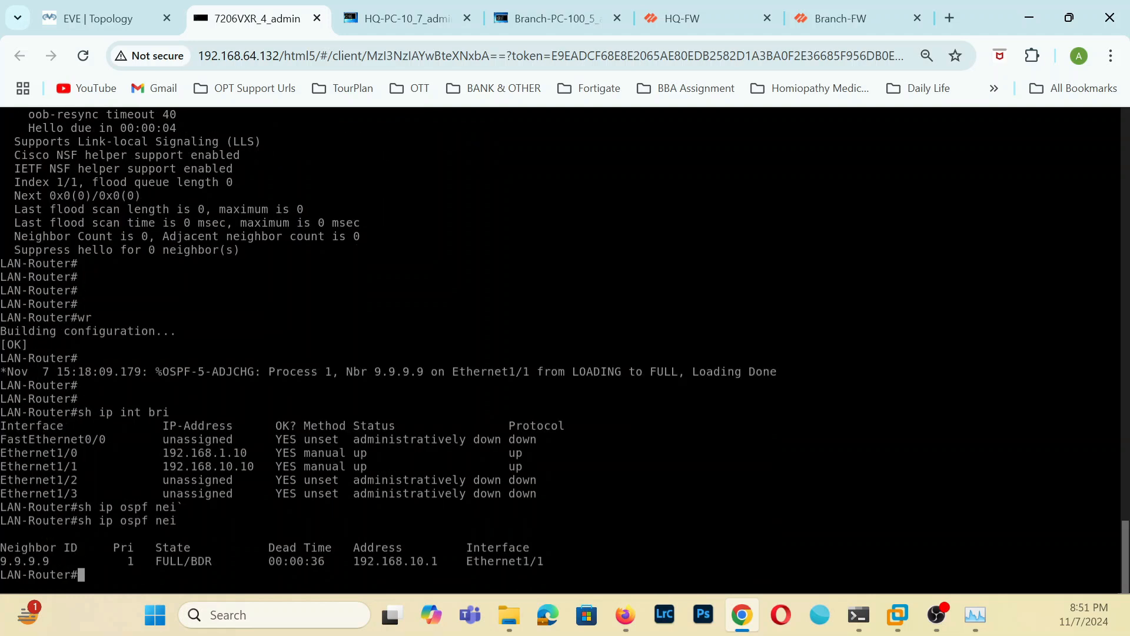
left_click_drag(2, 561, 556, 565)
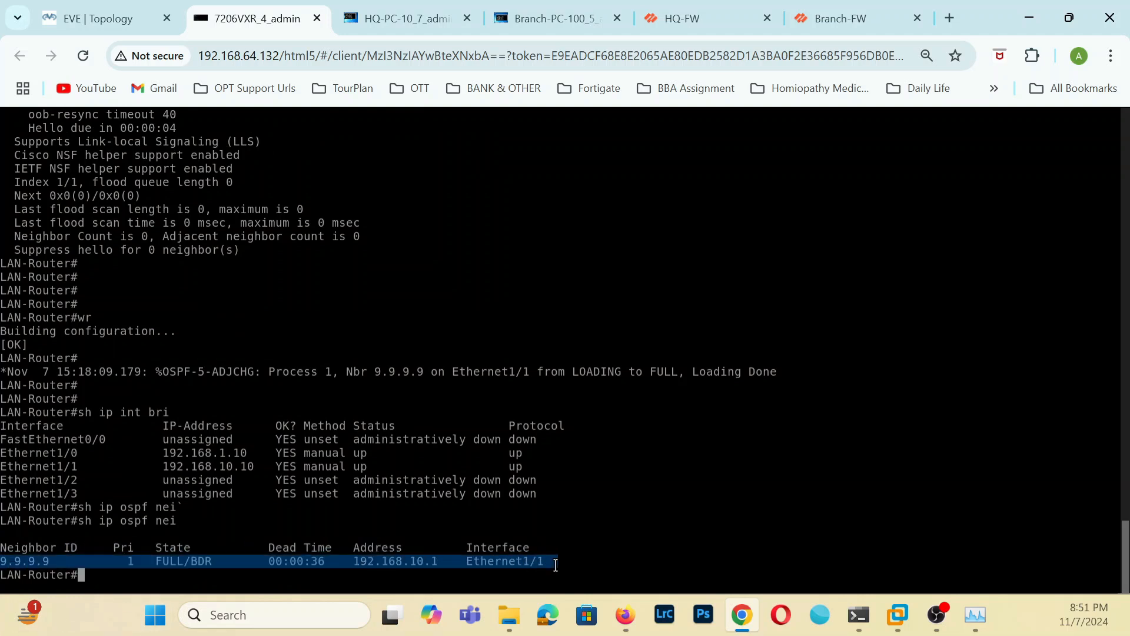
left_click(256, 572)
Show the LAN router's OSPF routes with sh ip route ospf and highlight the 192.168.100.0/24 route.
type("s")
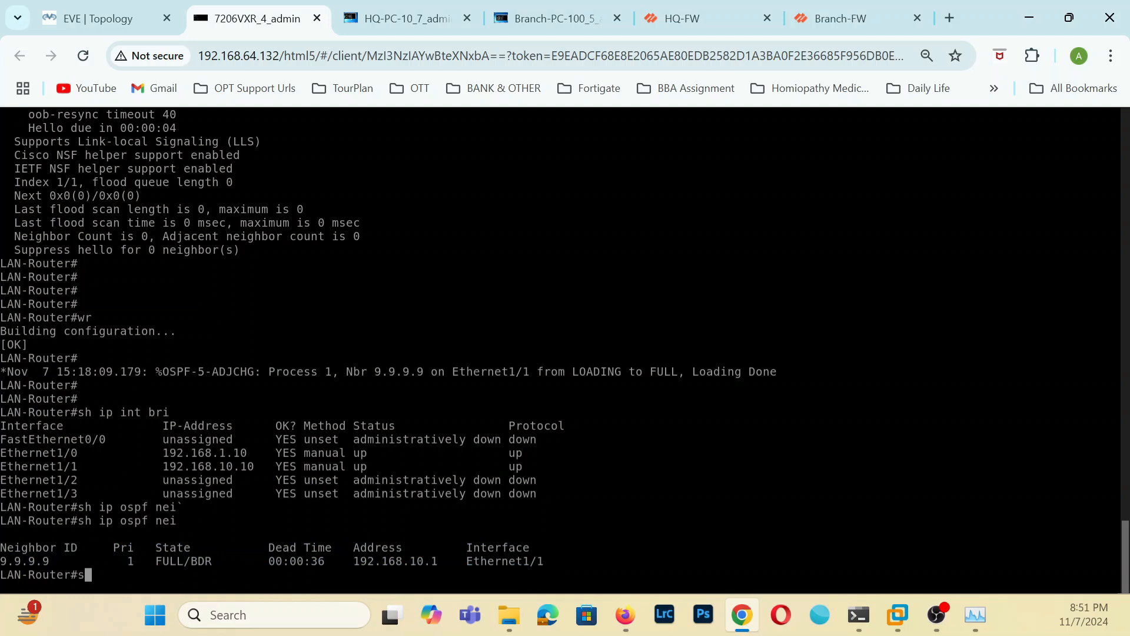
type("h ip rout")
key("Tab")
type("odf")
key("BackSpace")
key("BackSpace")
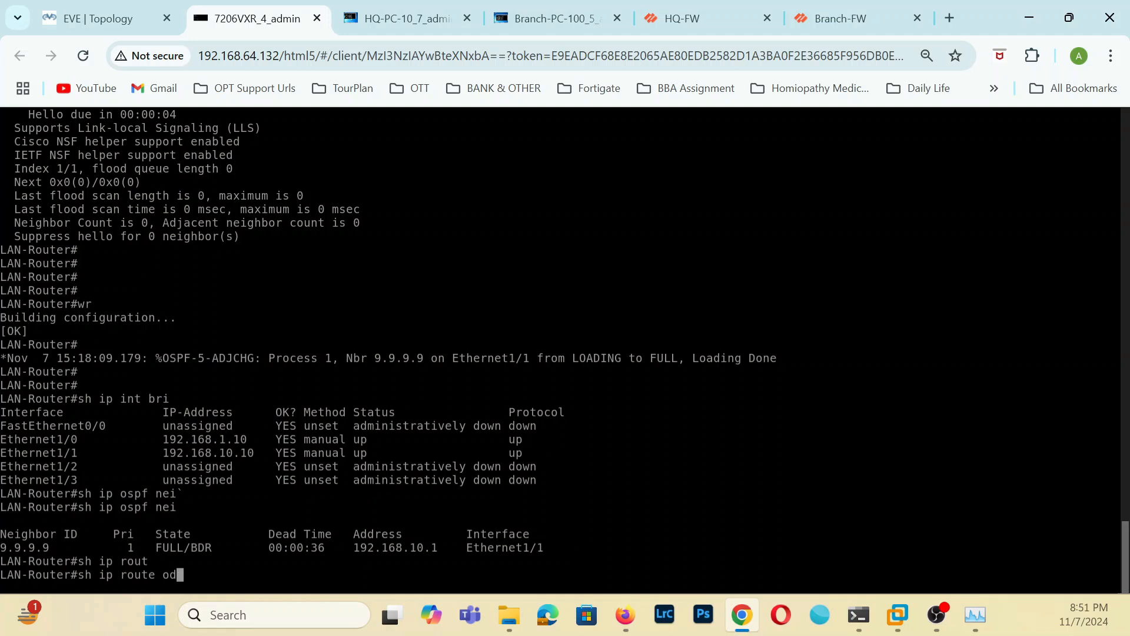
type("spf")
key("Return")
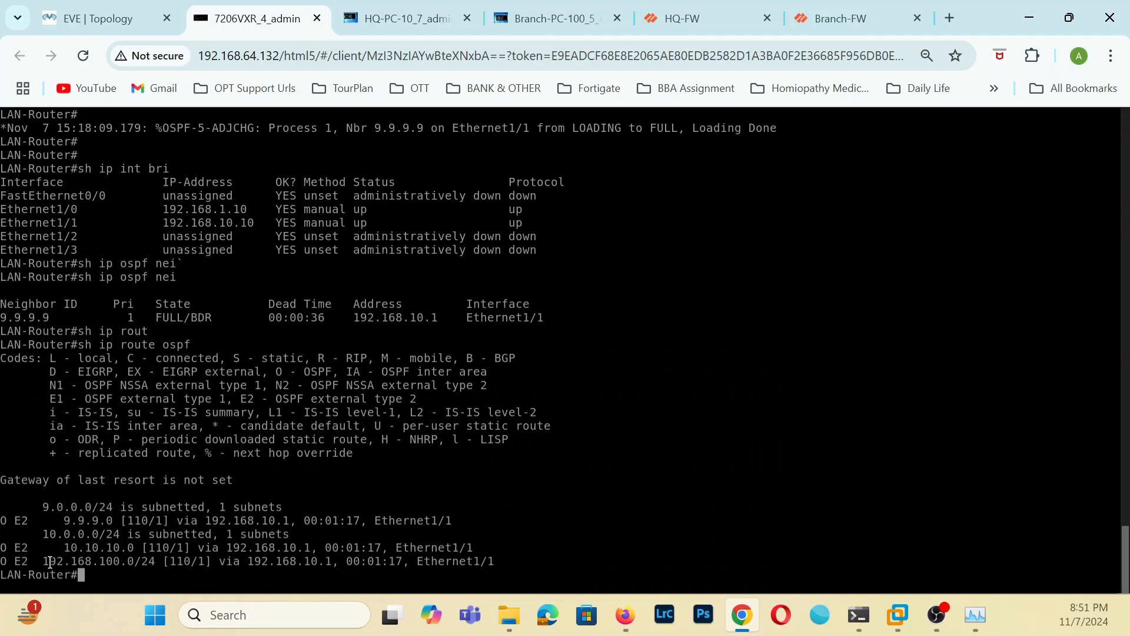
left_click_drag(44, 561, 489, 557)
left_click_drag(112, 547, 157, 556)
left_click(103, 560)
left_click_drag(83, 561, 142, 565)
Ping the branch PC at 192.168.100.100 from the LAN router.
left_click(108, 583)
type("p")
key("BackSpace")
type("ping 192.168.100.100")
key("Return")
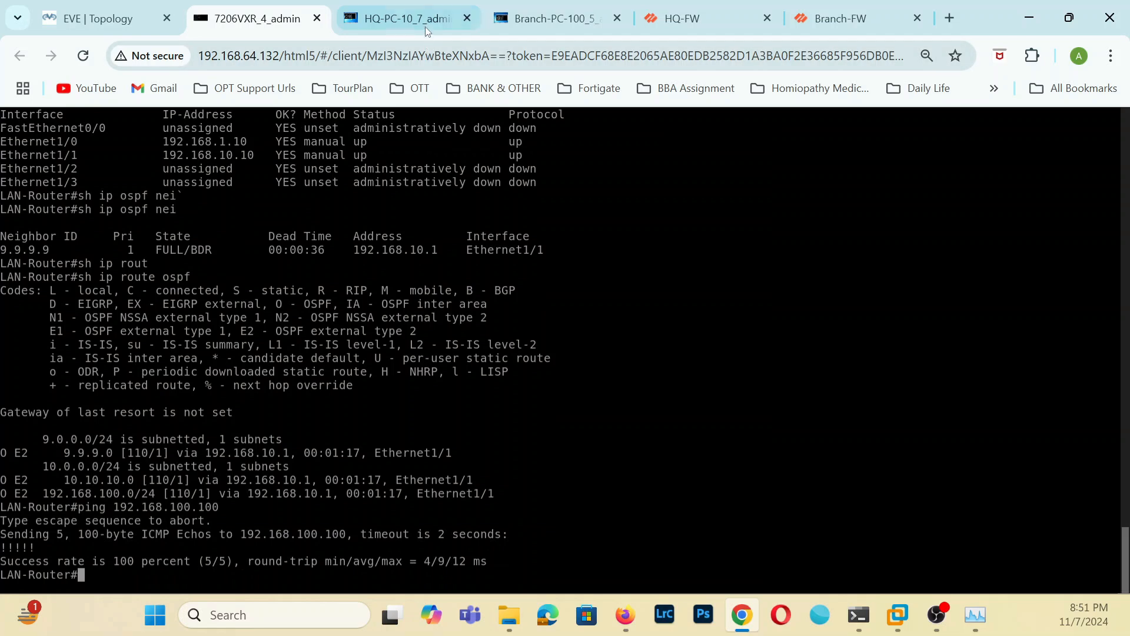
Open HQ-PC-1's console from the EVE topology, close its Windows Firewall window, and check the running ping to 192.168.100.100.
left_click(119, 16)
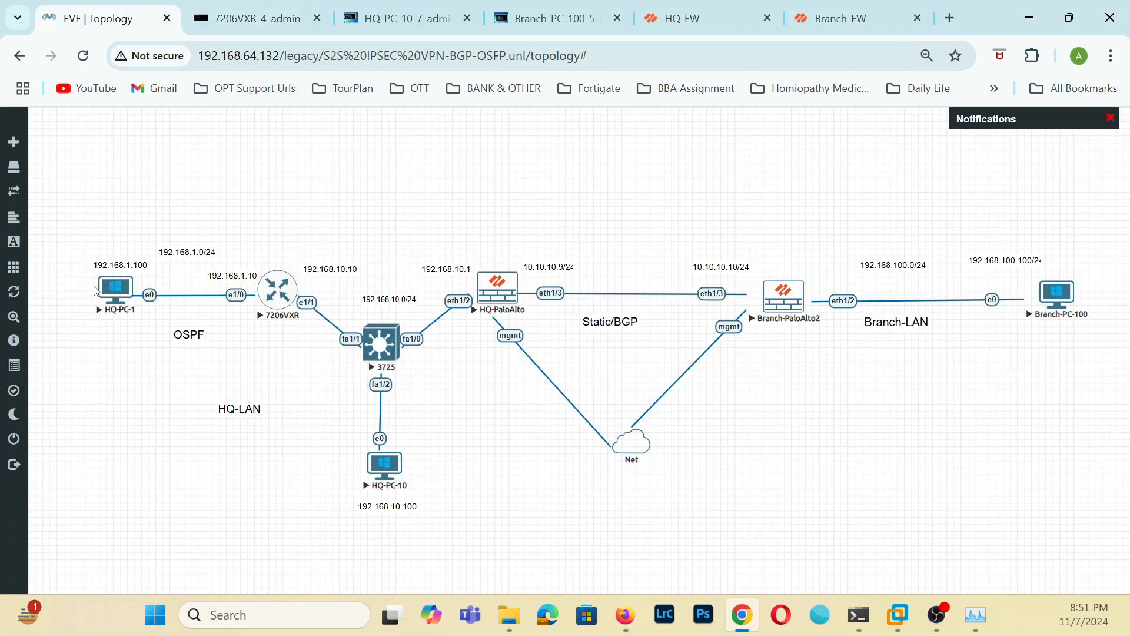
left_click(116, 291)
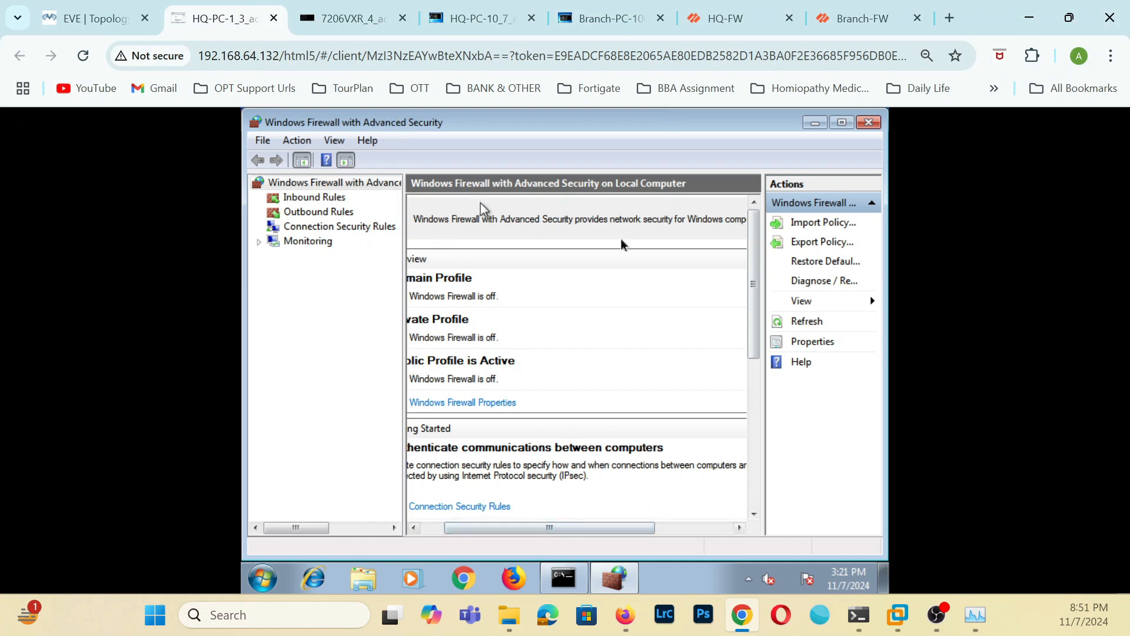
left_click(869, 122)
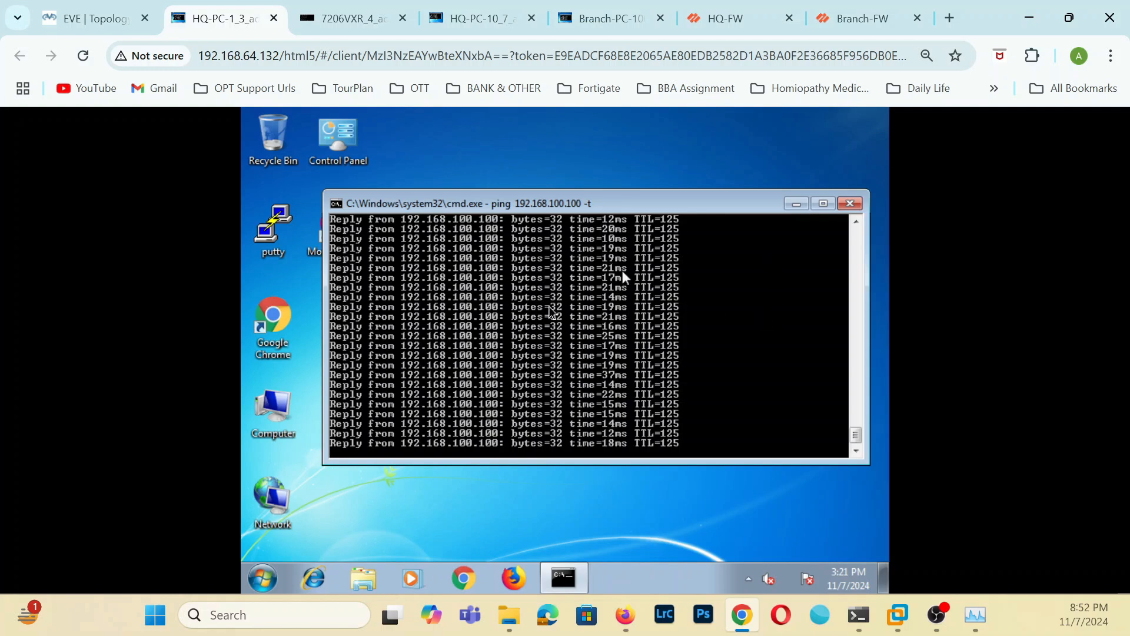
left_click_drag(857, 439, 884, 213)
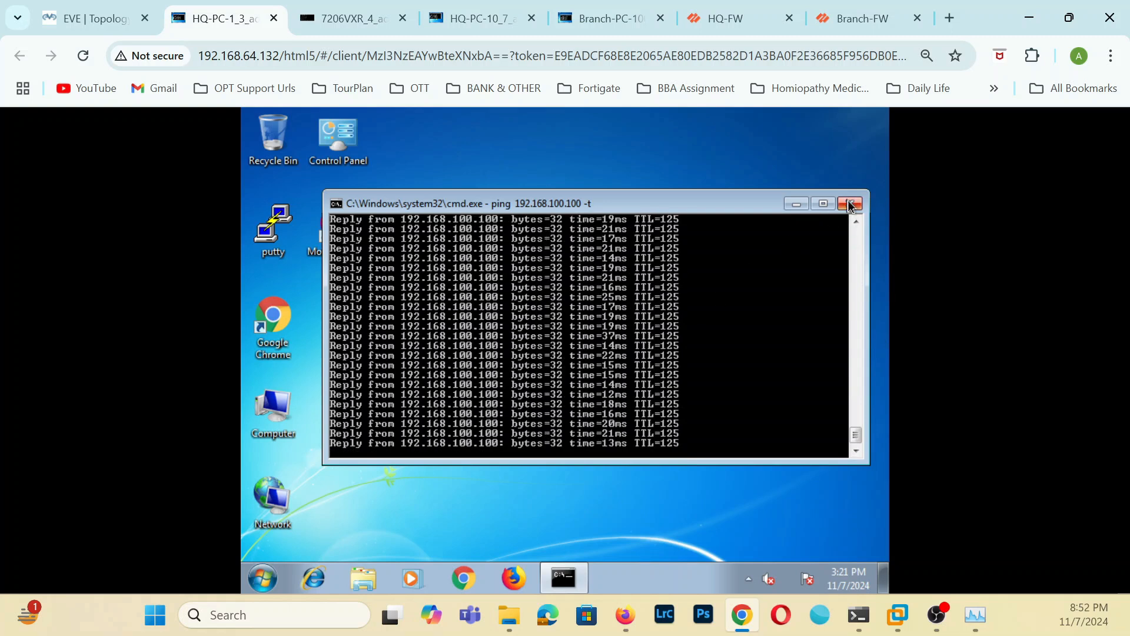
Close the continuous ping window on HQ-PC-1 and display the PC's IP configuration with ipconfig in a new command prompt.
left_click(850, 203)
left_click(262, 578)
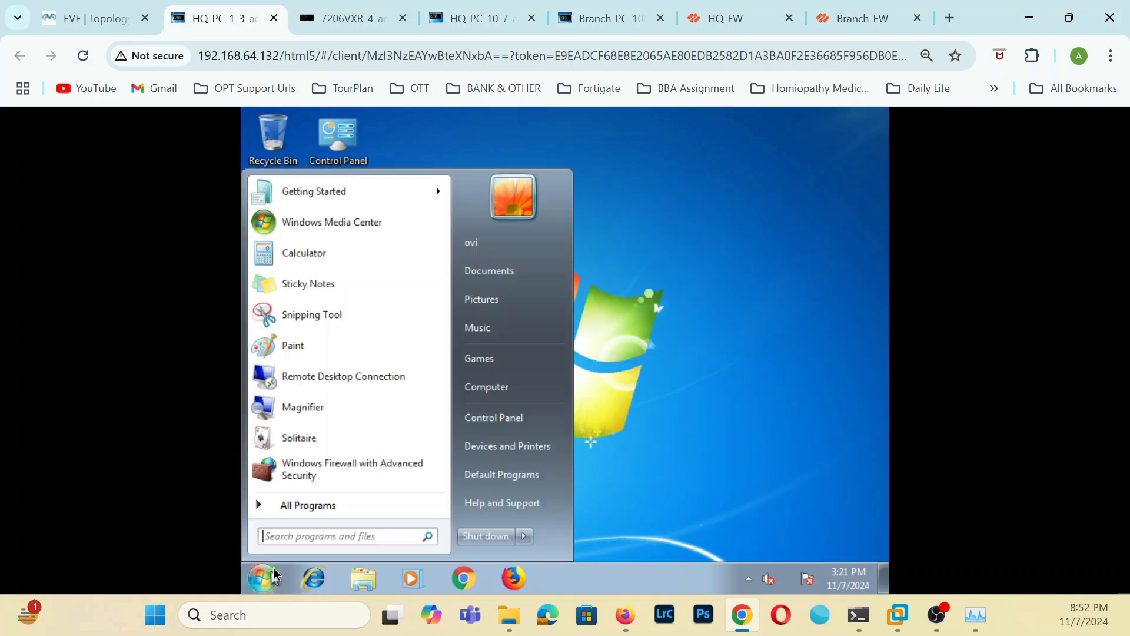
left_click(307, 537)
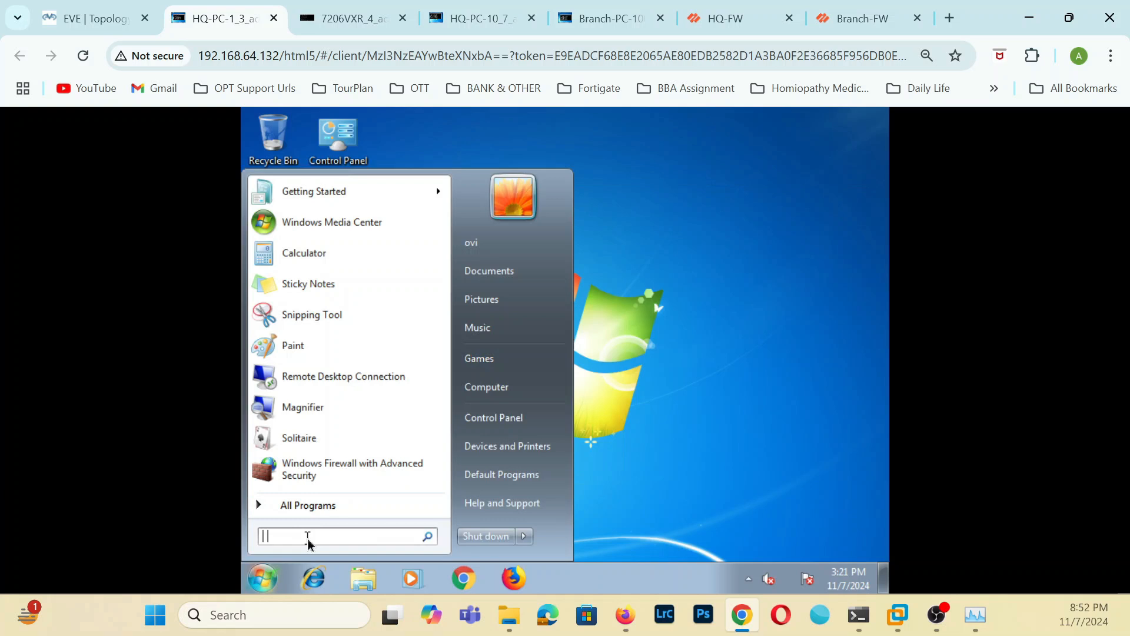
type("cmd")
key("Return")
type("ipconfig")
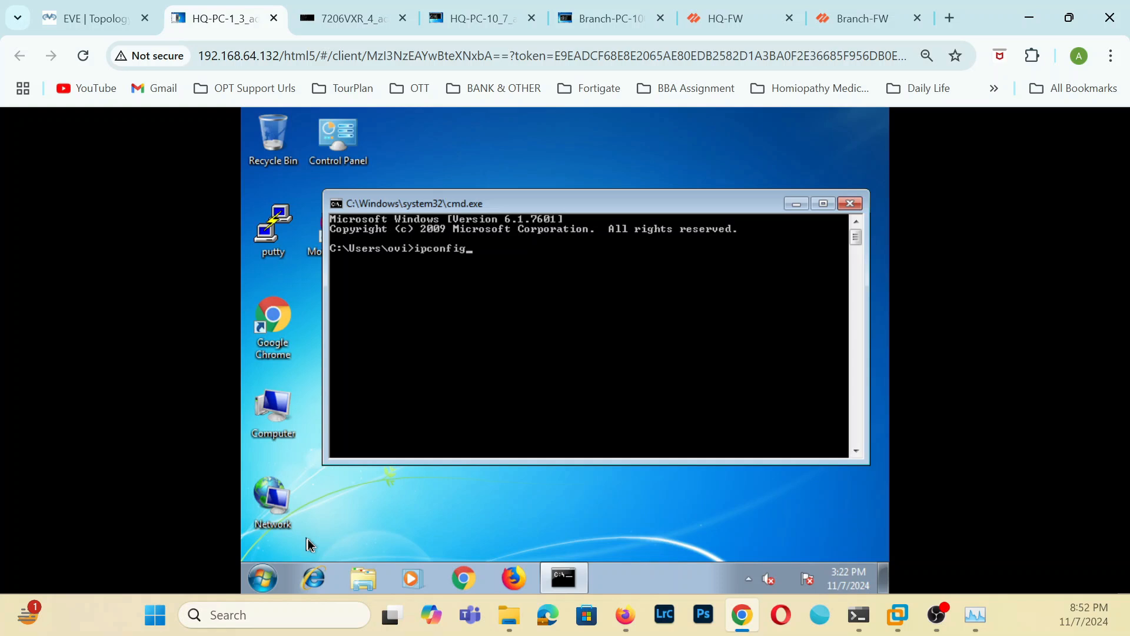
key("Return")
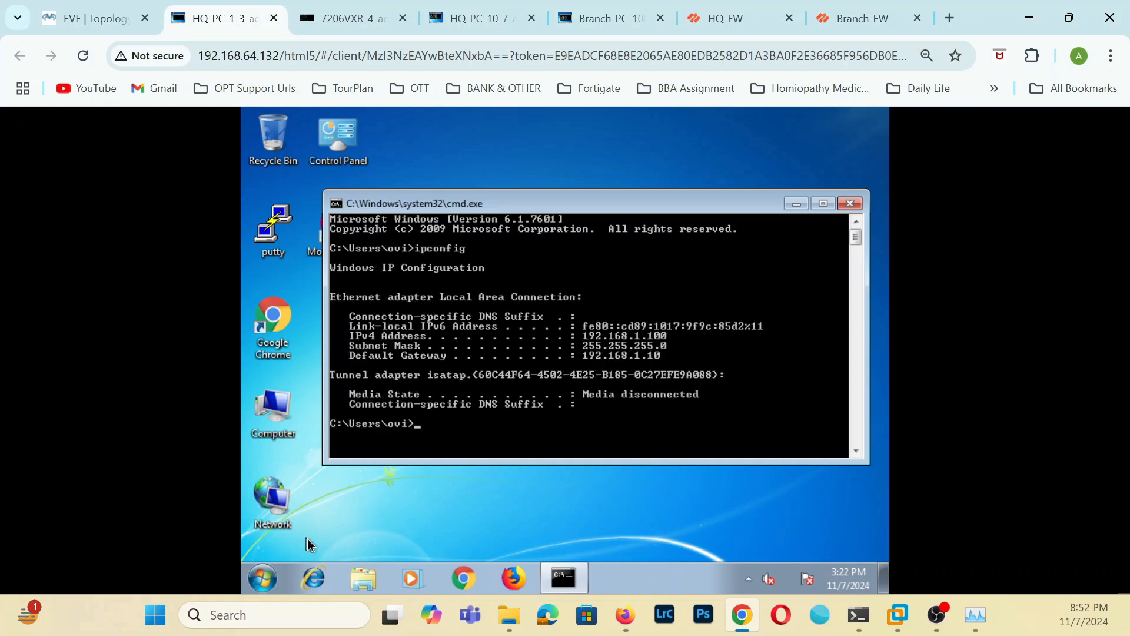
Ping the branch PC at 192.168.100.100 from HQ-PC-1's command prompt.
type("ping 192.168.100.100")
key("Return")
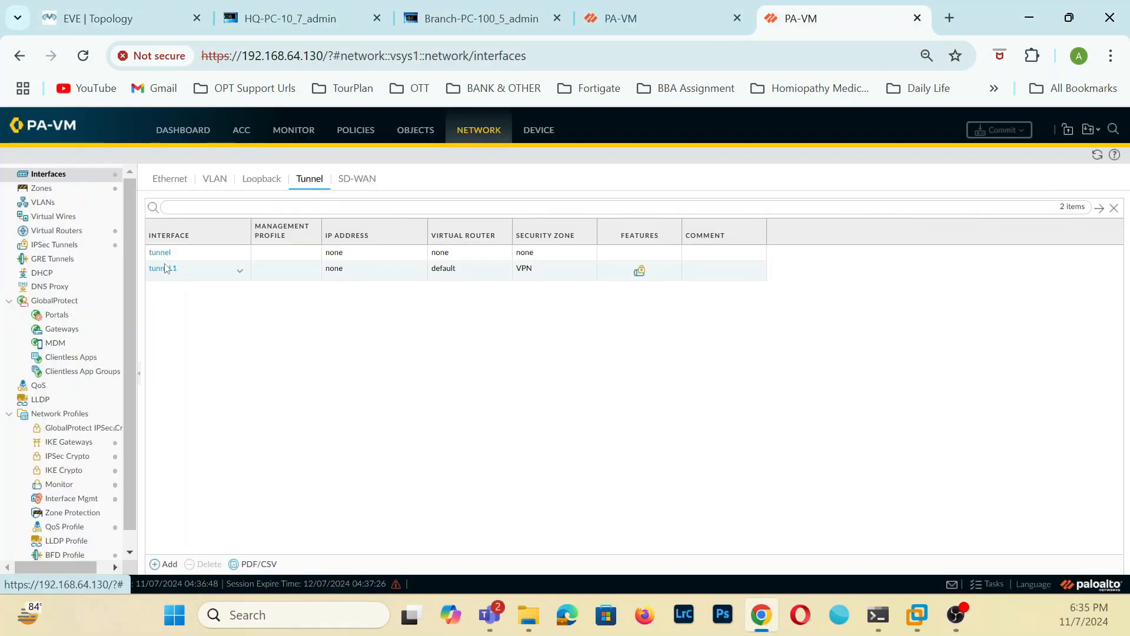
Open the settings of the tunnel.1 interface on the Palo Alto firewall at 192.168.64.130.
left_click(164, 268)
left_click(165, 268)
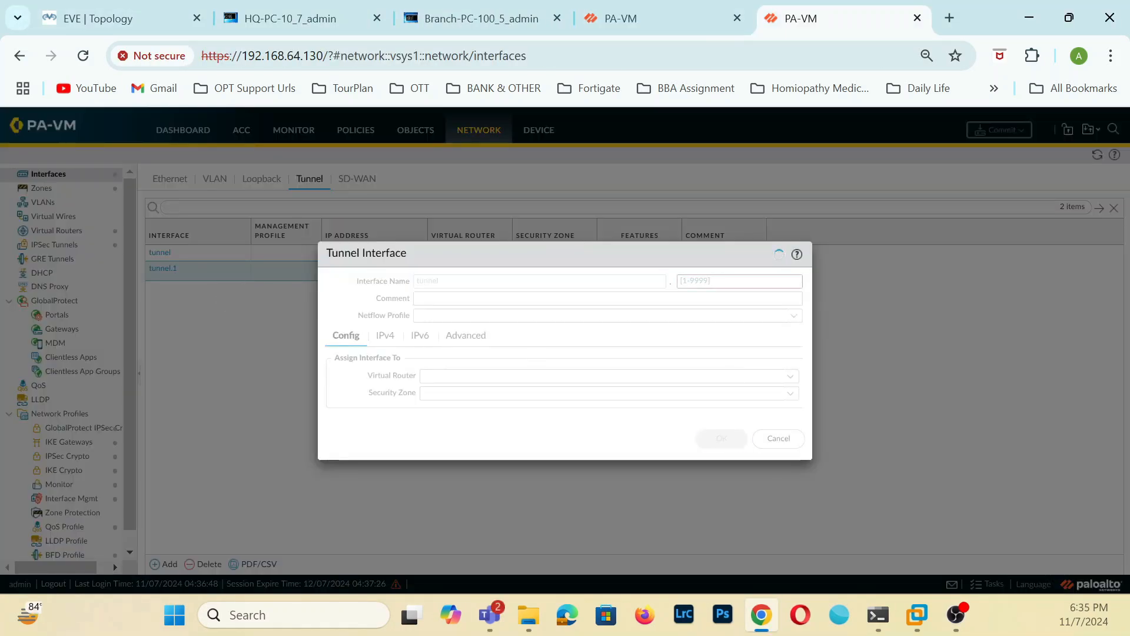